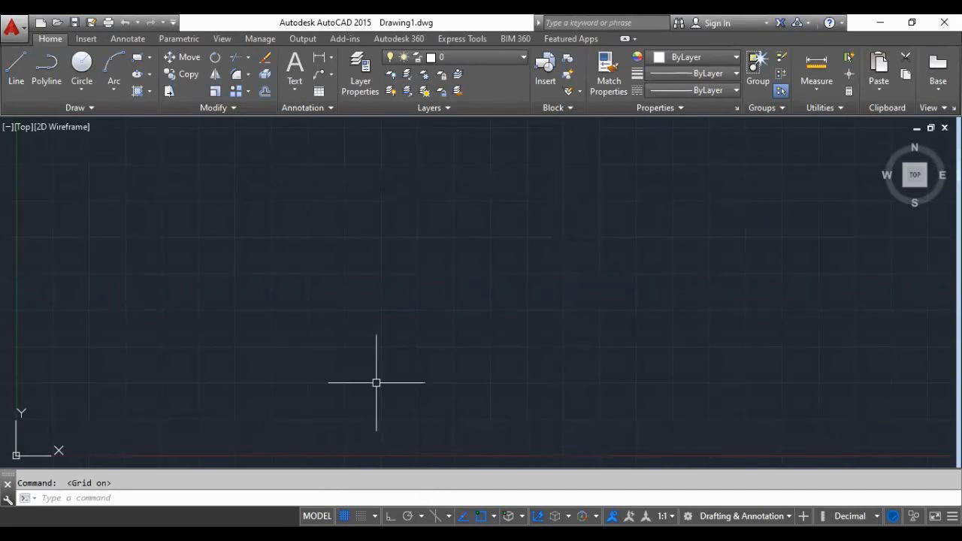
- Turn off the grid and draw a vertical construction line with ortho mode switched on
key("F7")
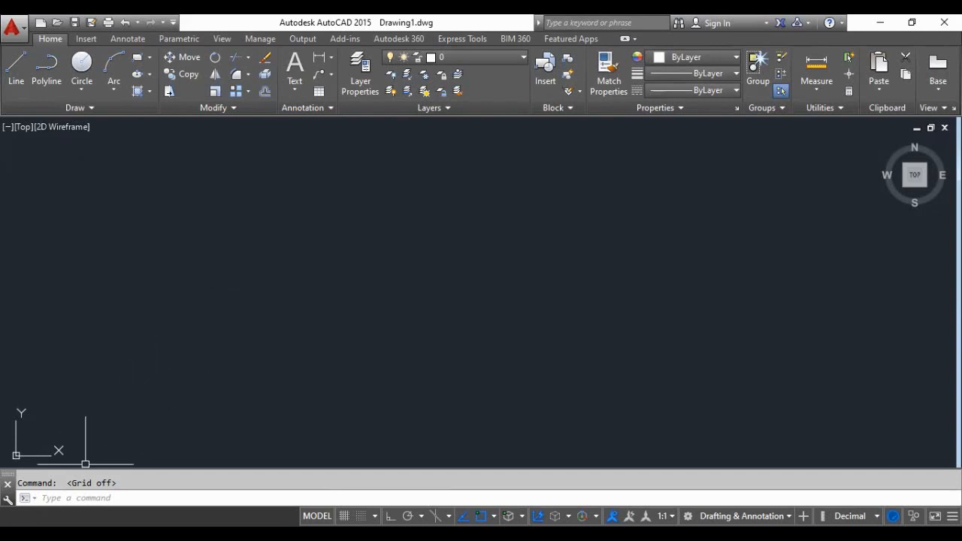
left_click(58, 498)
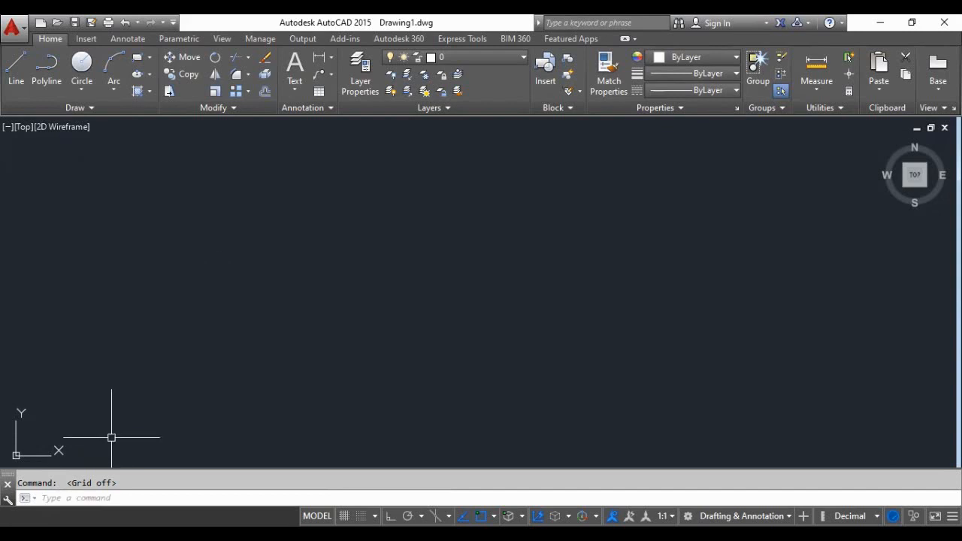
type("xl")
key("Return")
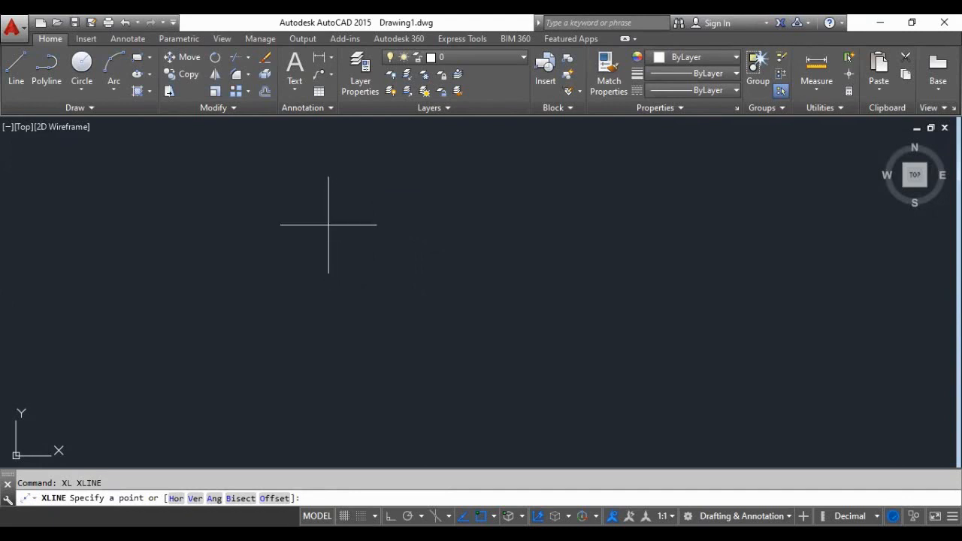
left_click(263, 196)
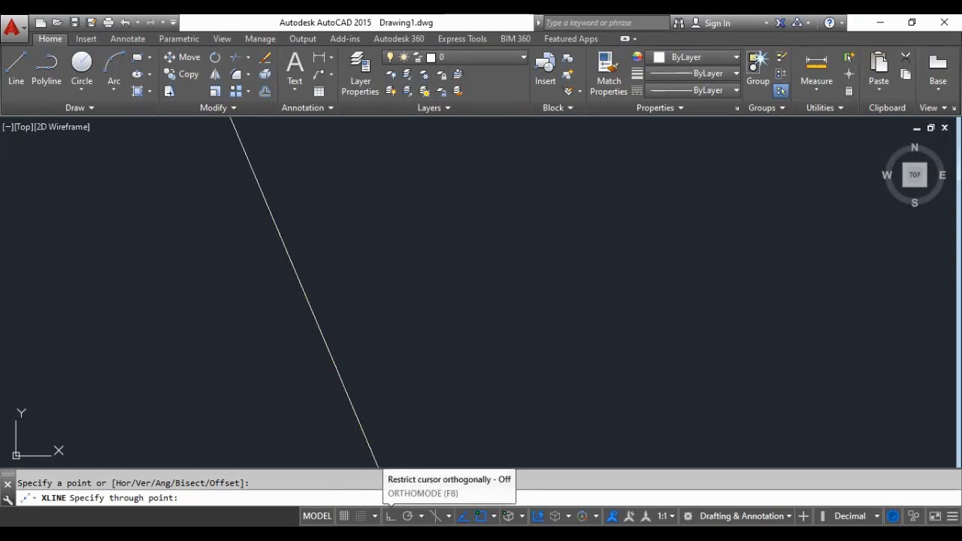
left_click(390, 516)
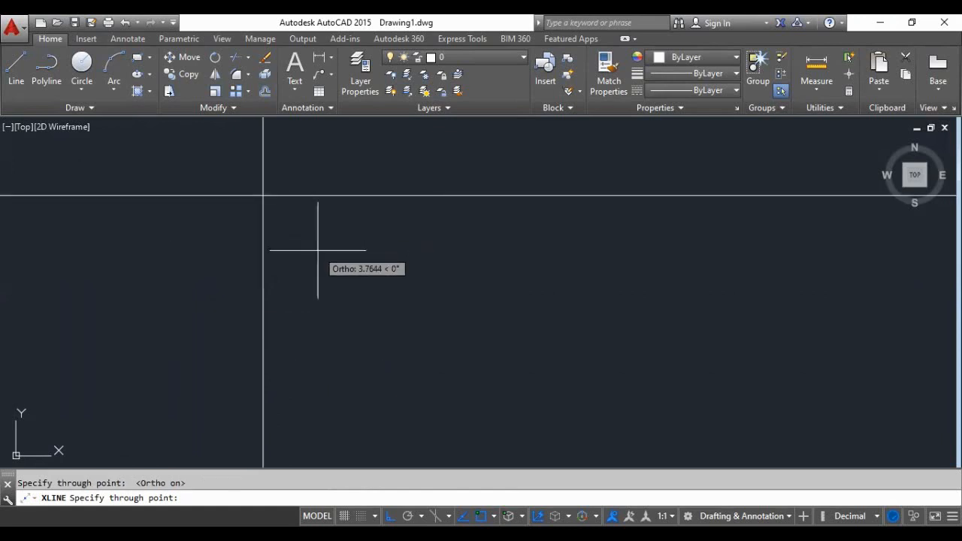
left_click(305, 345)
key("Return")
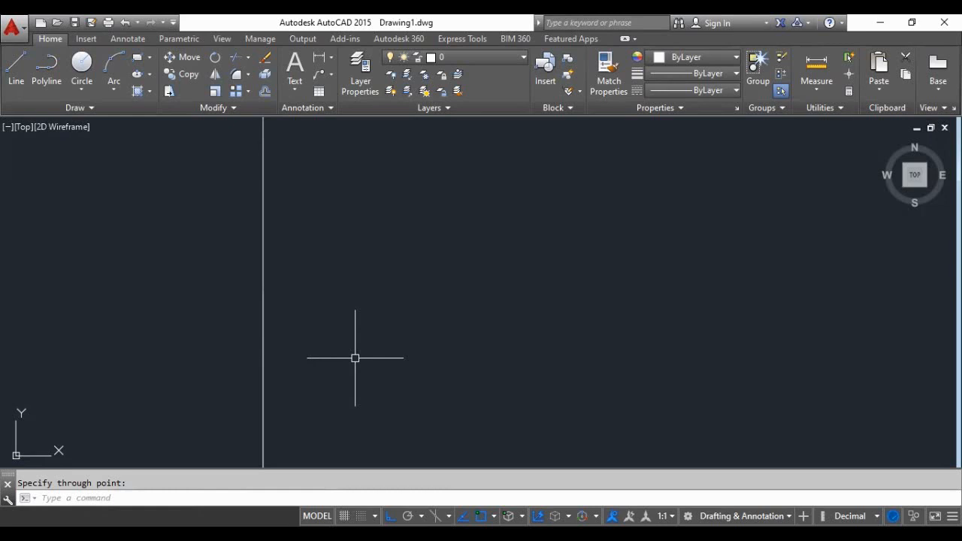
- Draw a horizontal construction line crossing the lower part of the vertical construction line
key("Return")
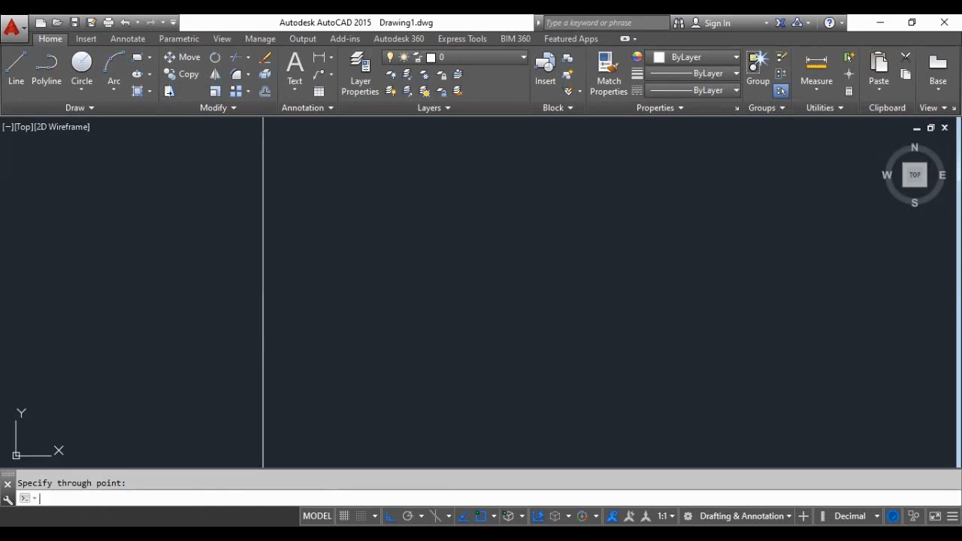
key("Return")
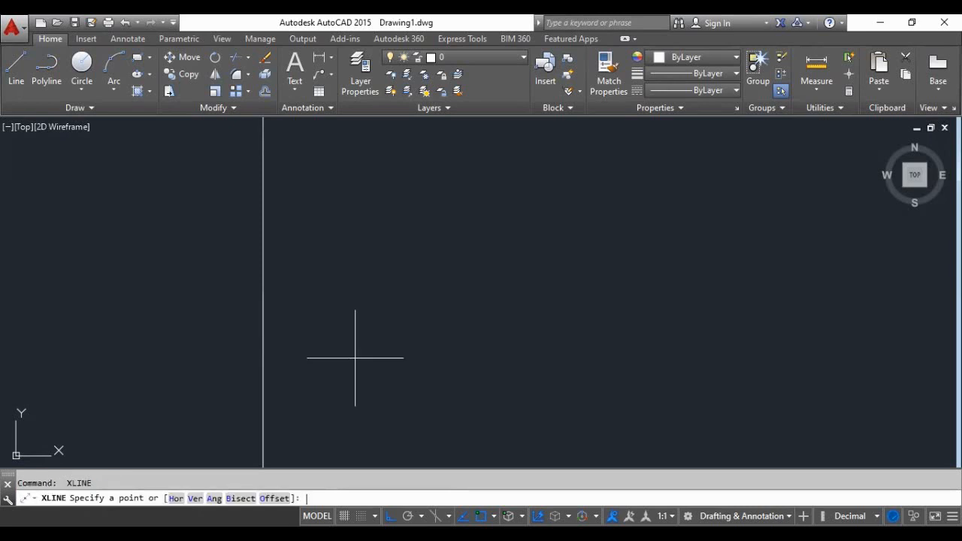
left_click(288, 415)
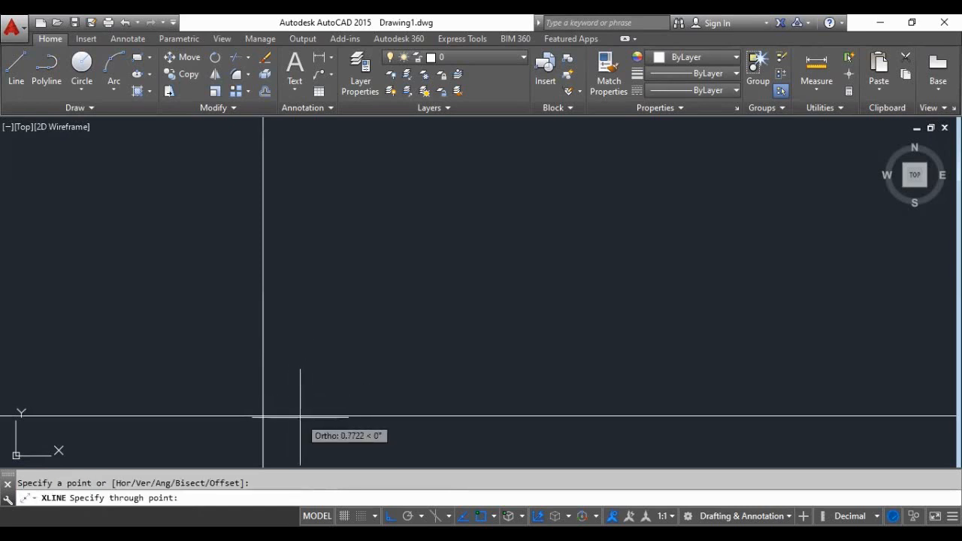
left_click(654, 411)
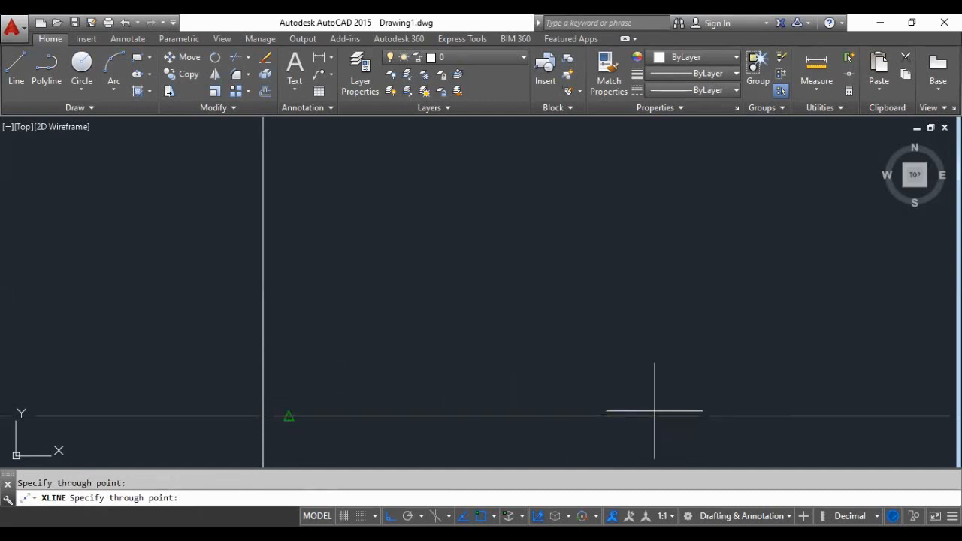
key("Return")
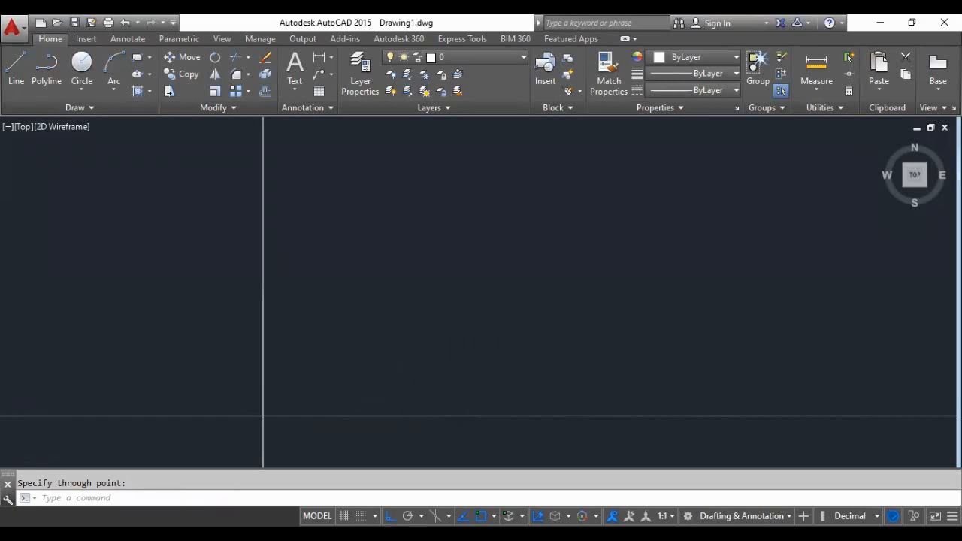
- Offset the vertical construction line 6 units to its right
middle_click_drag(199, 411, 318, 391)
scroll(439, 377, "up", 3)
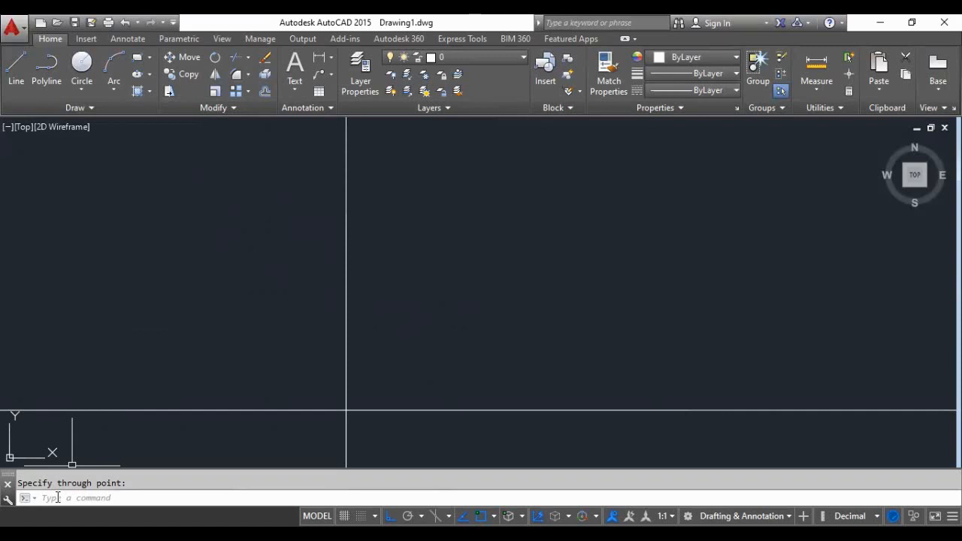
type("o")
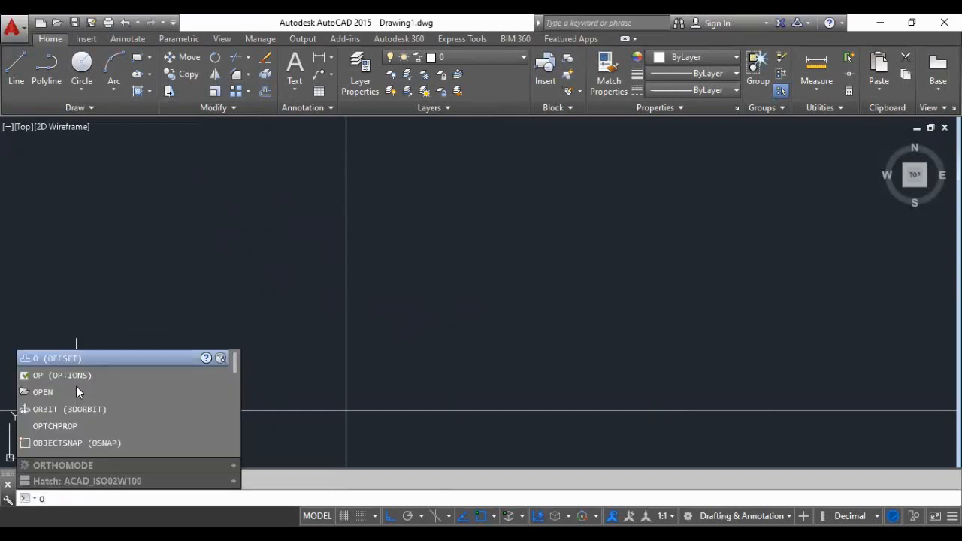
key("Return")
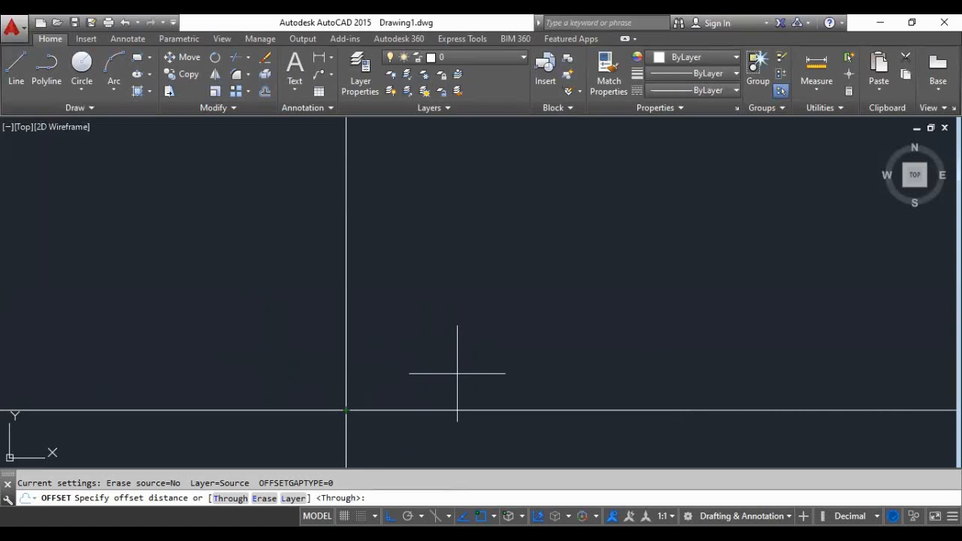
type("6")
key("Return")
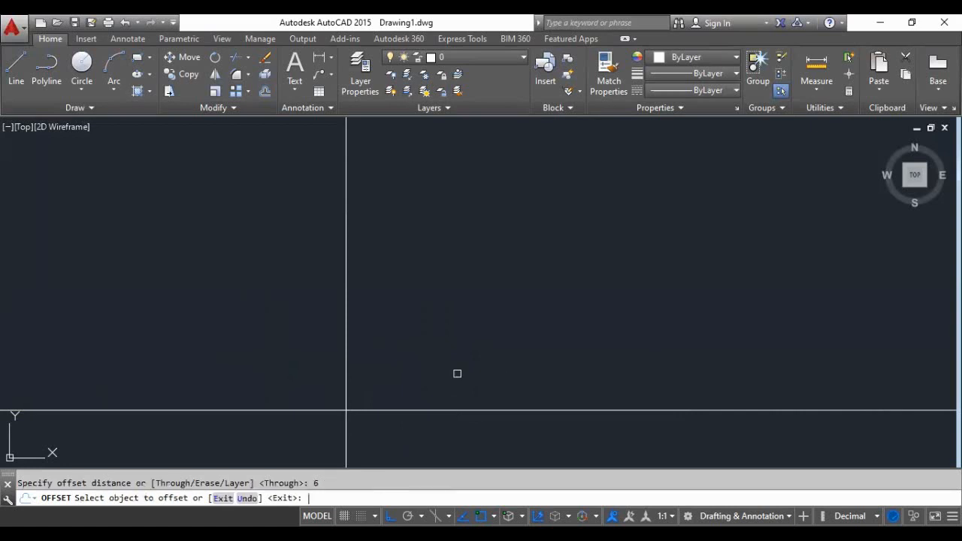
left_click(345, 353)
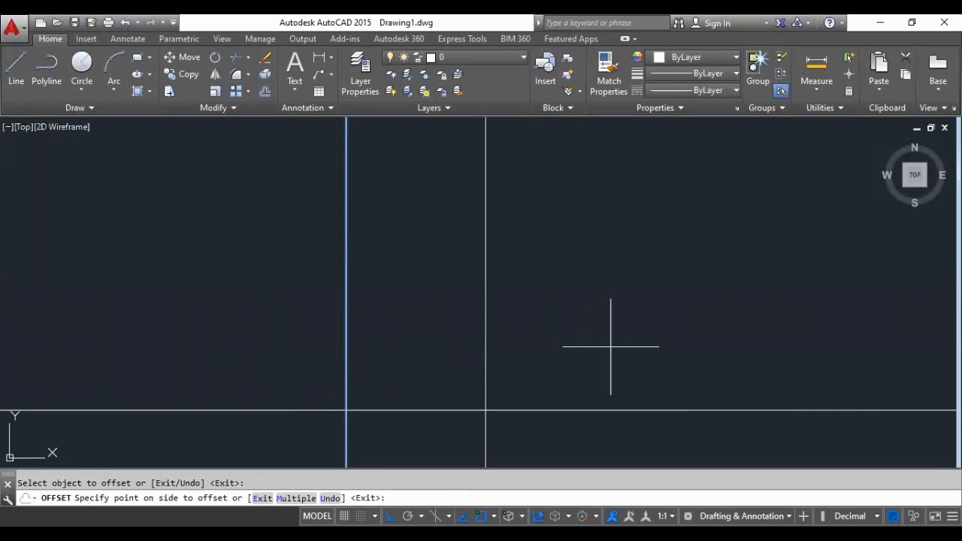
left_click(600, 352)
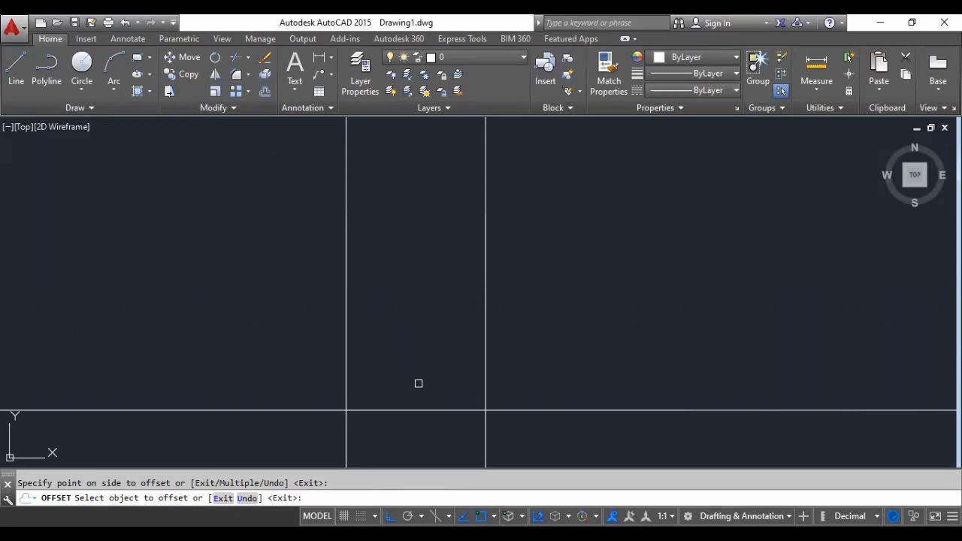
key("Return")
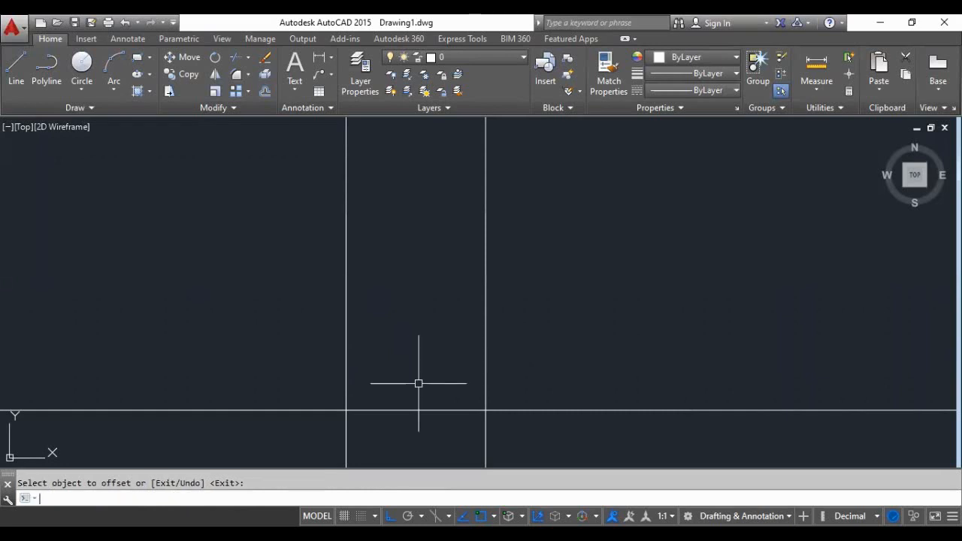
- Offset the horizontal construction line 10 units upward
key("Return")
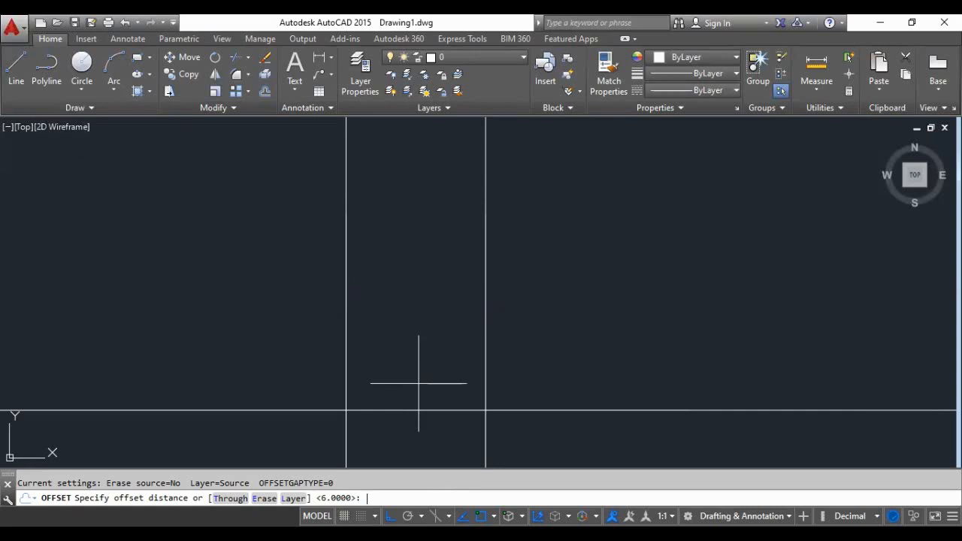
type("10")
key("Return")
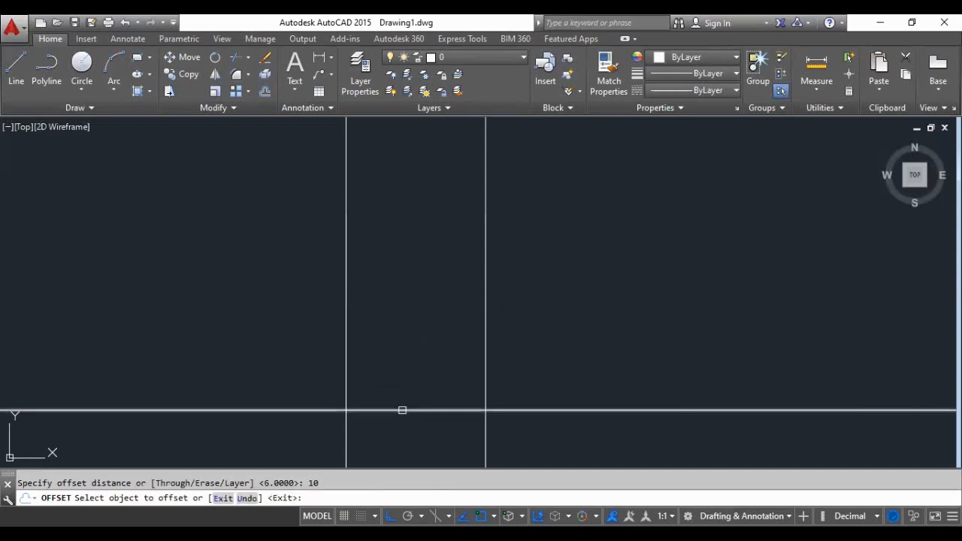
left_click(402, 410)
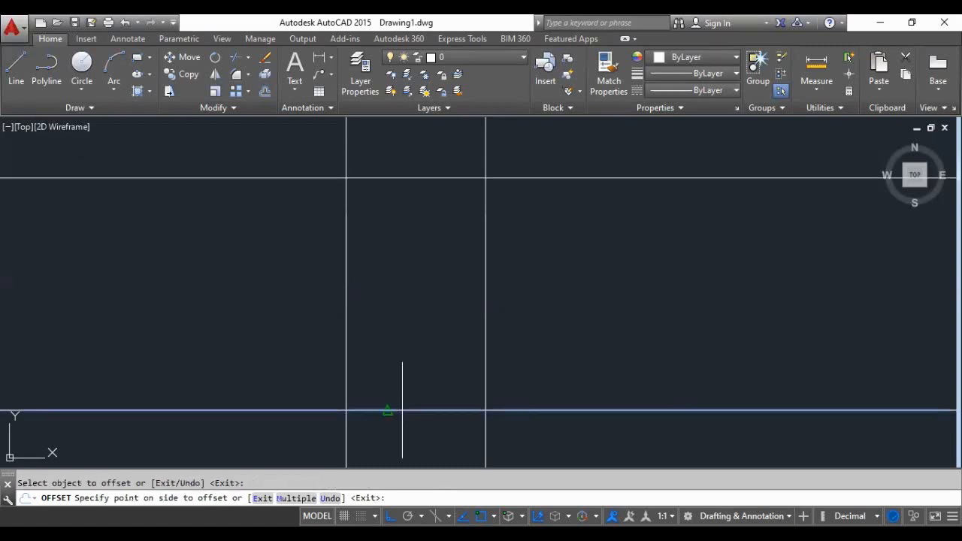
left_click(408, 195)
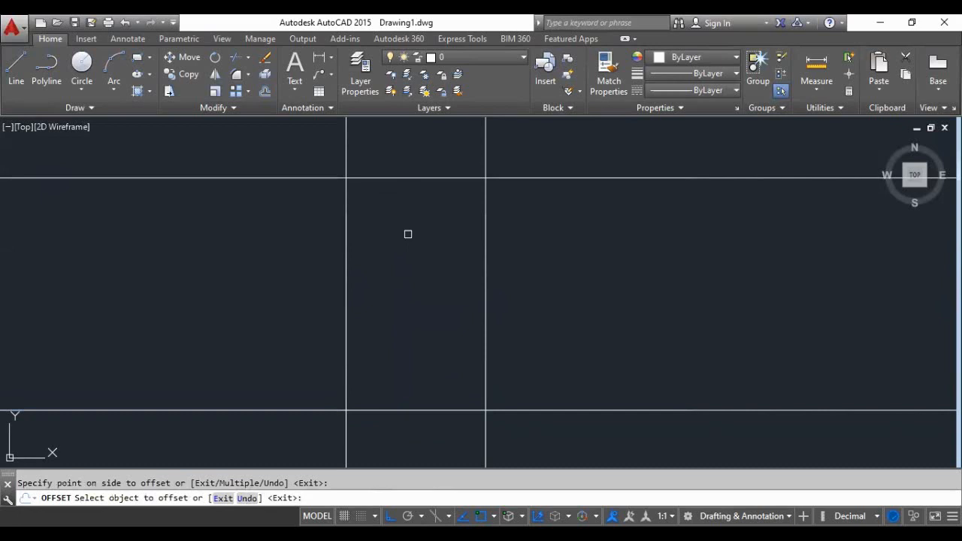
key("Return")
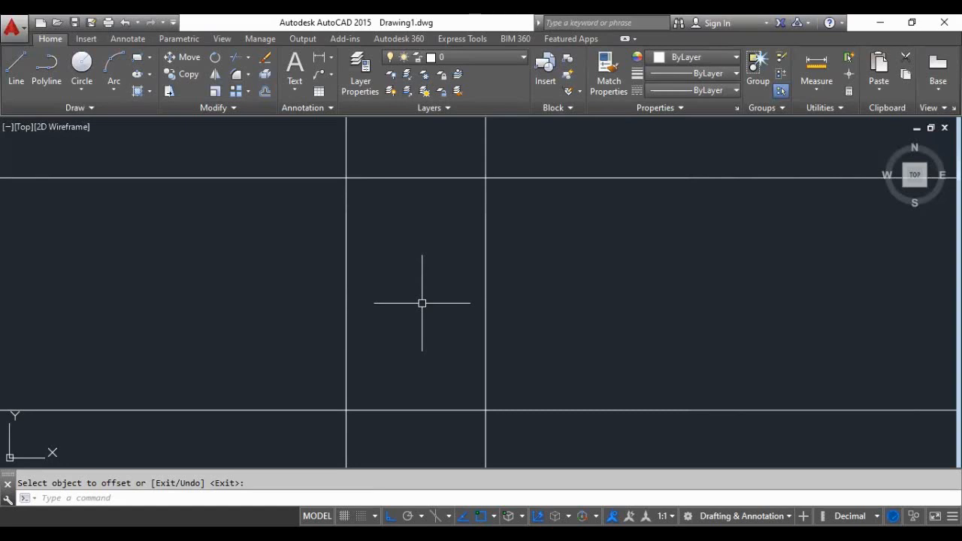
- Offset the leftmost vertical construction line 3 units to the right, between the two verticals
key("Return")
key("Return")
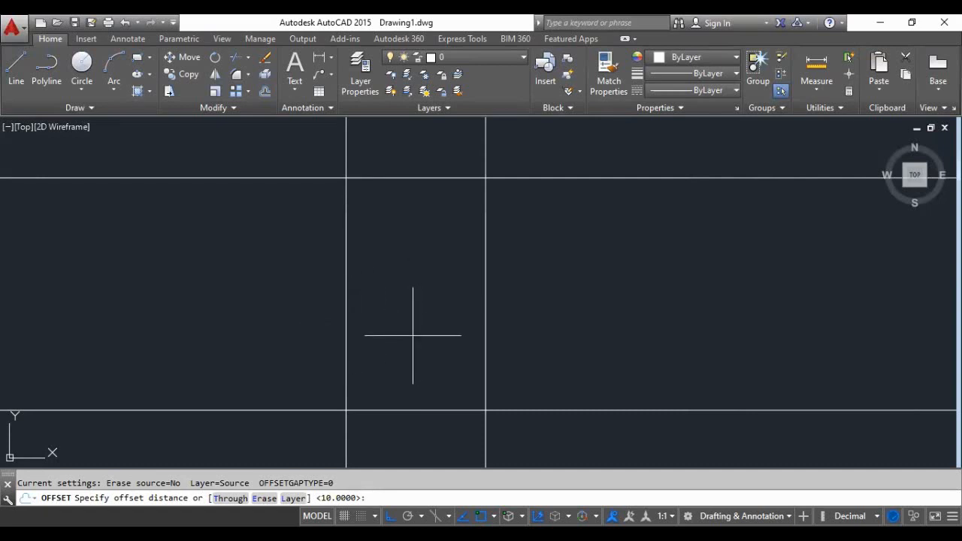
type("3")
key("Return")
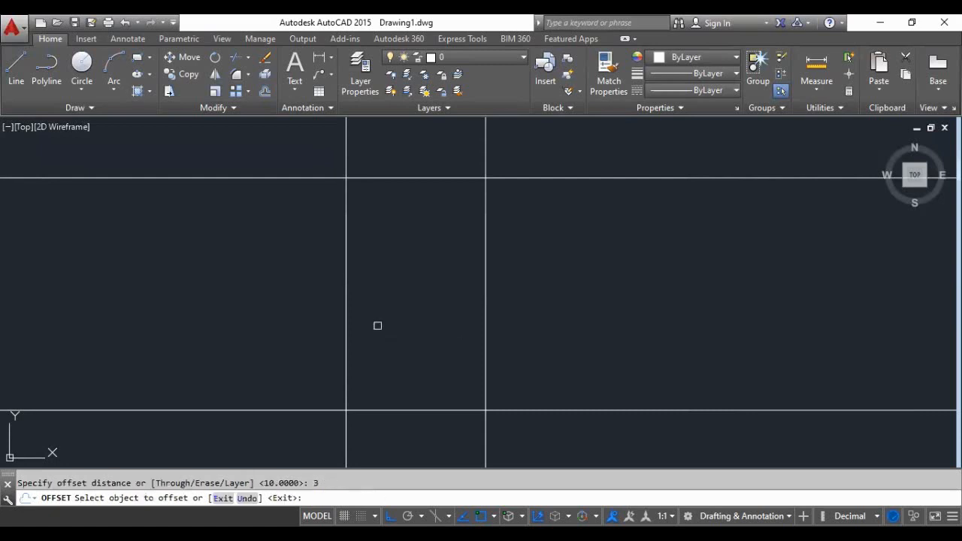
left_click(345, 314)
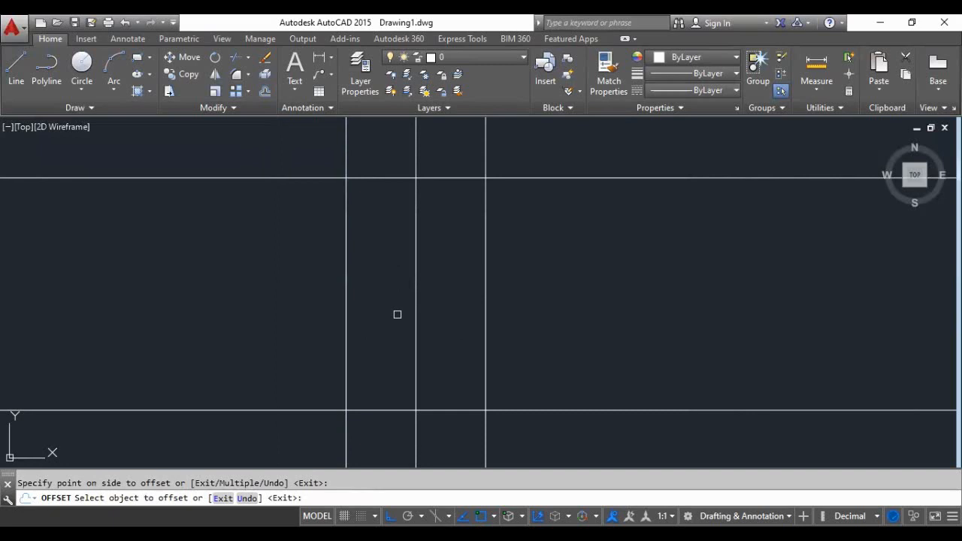
key("Return")
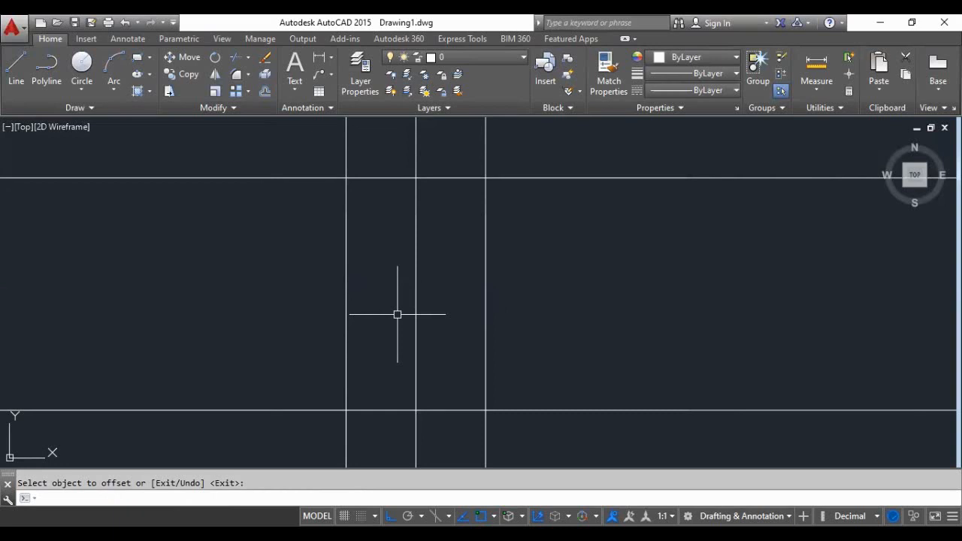
- Offset the lower horizontal construction line 4 units upward and the upper one 4 units downward
key("Return")
key("Return")
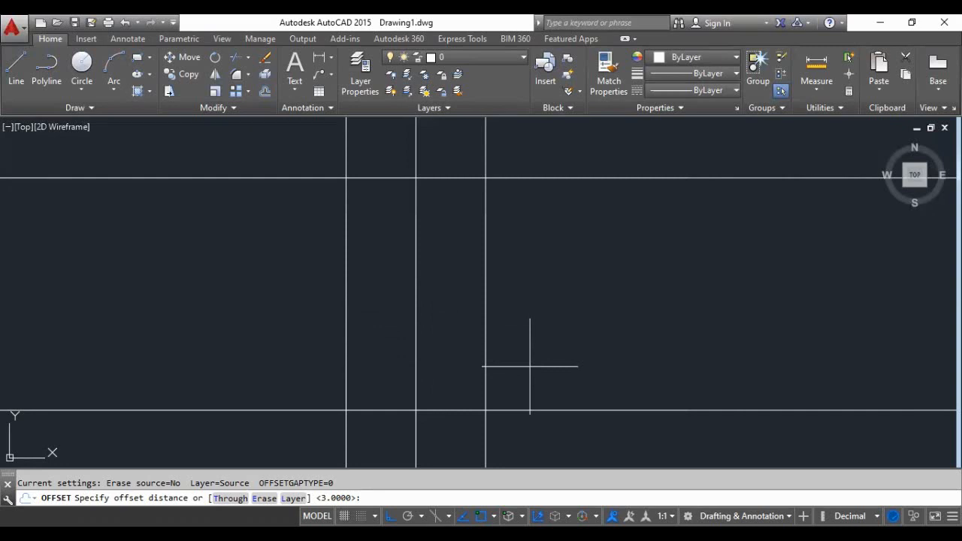
type("4")
key("Return")
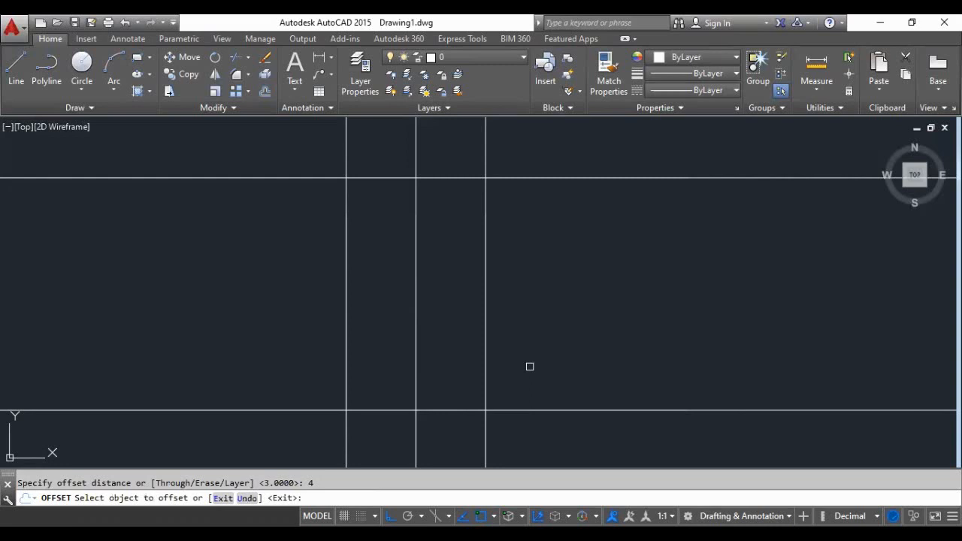
left_click(515, 409)
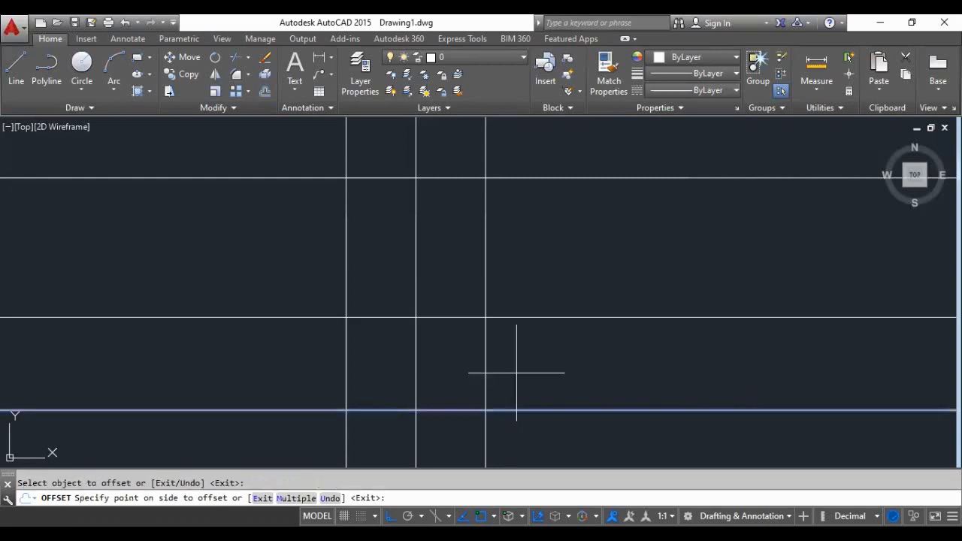
left_click(532, 346)
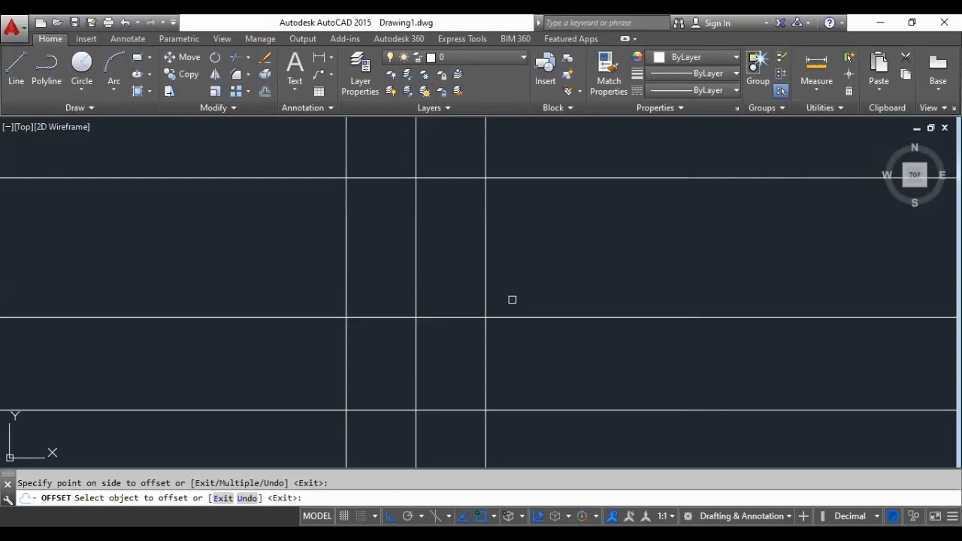
left_click(517, 178)
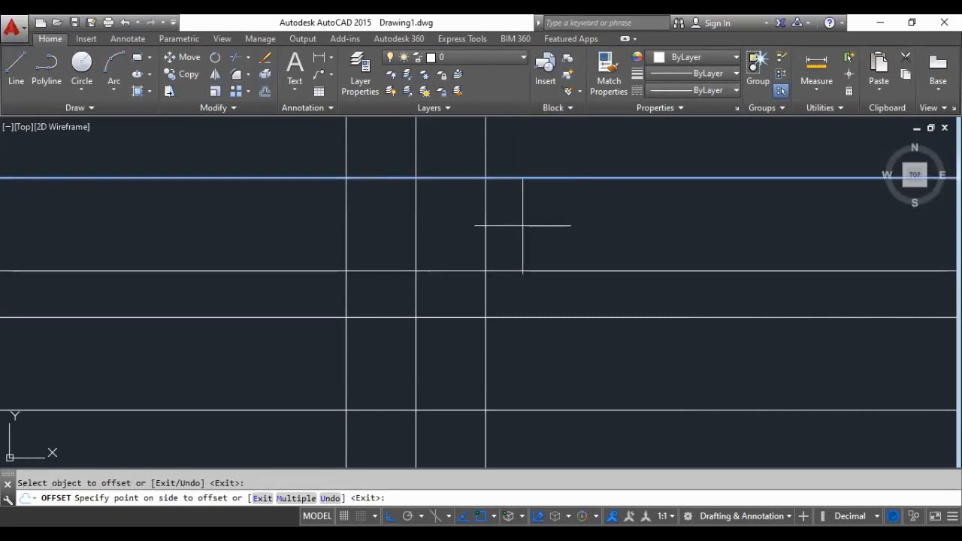
left_click(522, 226)
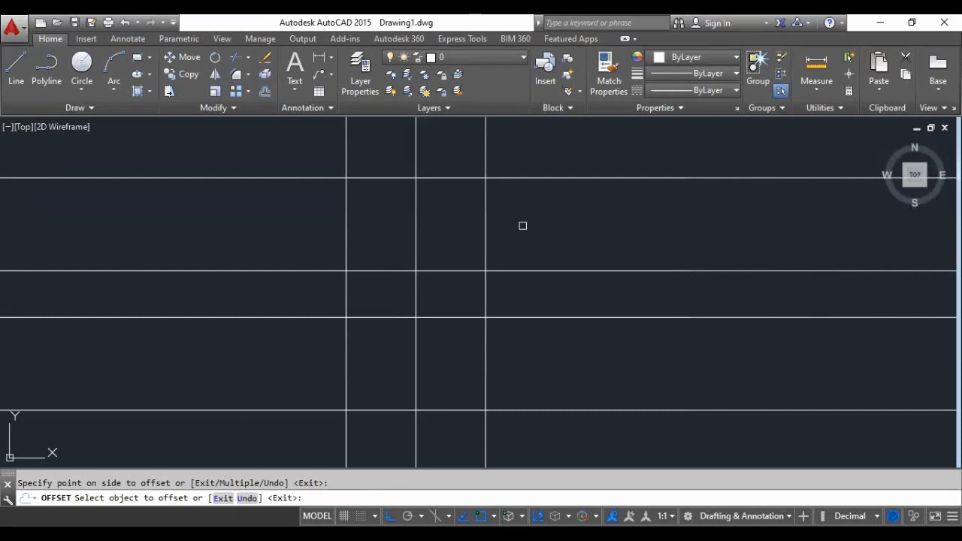
key("Return")
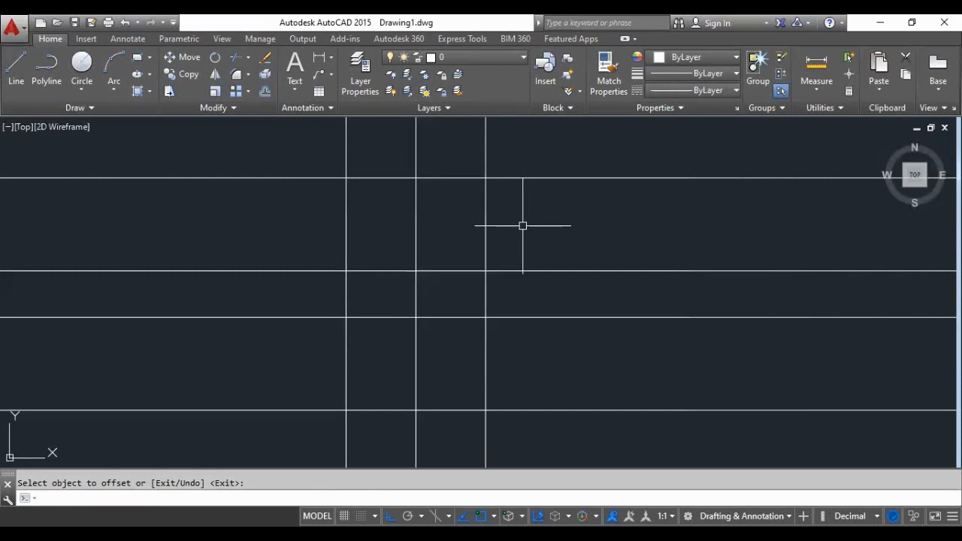
- Offset the leftmost vertical construction line 0.075 units to both its left and right sides
key("Return")
key("Return")
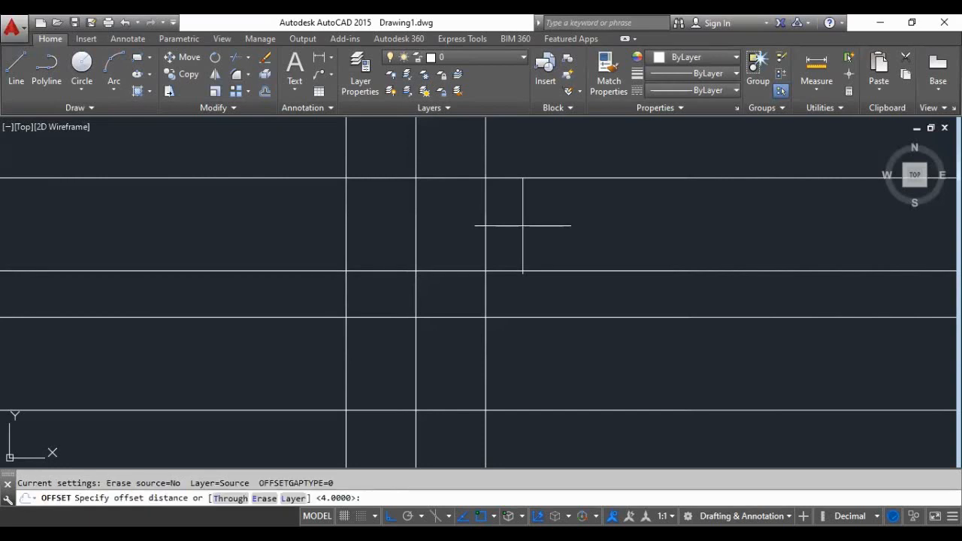
type("0.075")
key("Return")
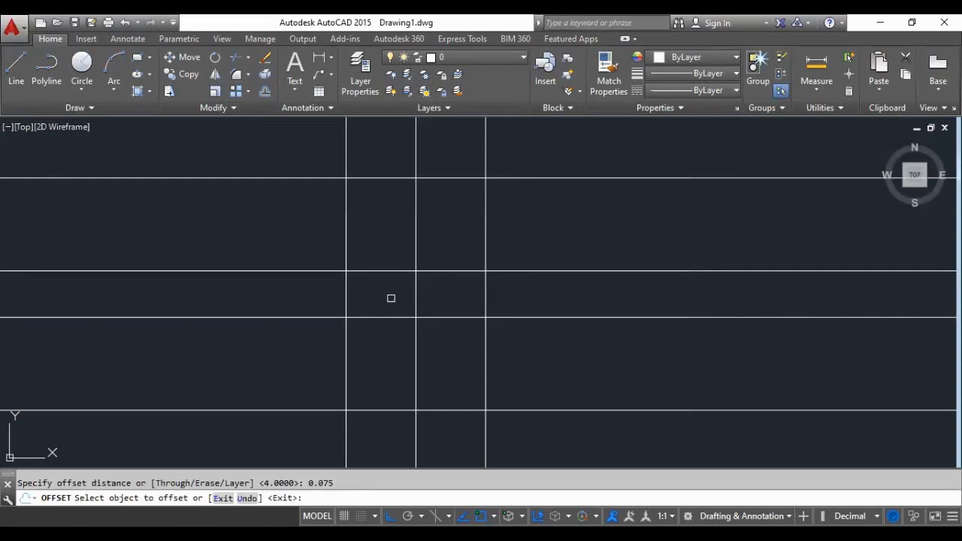
left_click(345, 372)
scroll(343, 370, "up", 2)
left_click(322, 370)
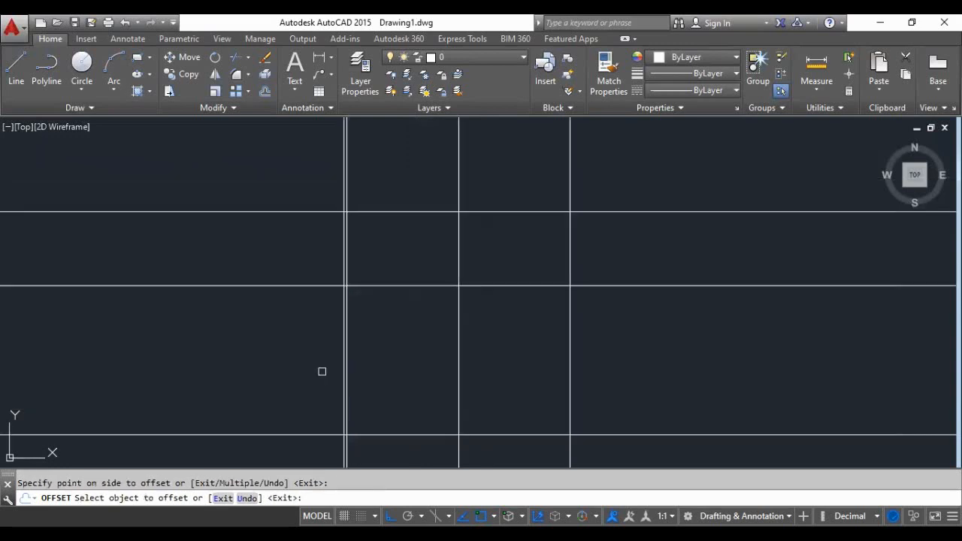
scroll(358, 389, "up", 4)
left_click(322, 396)
left_click(360, 398)
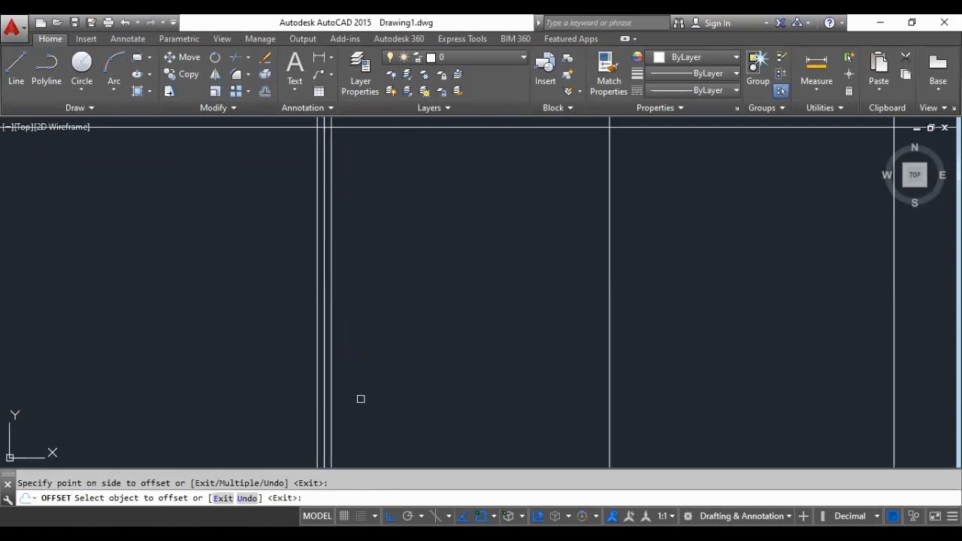
- Offset the middle vertical construction line to both sides at the same 0.075 distance
scroll(360, 389, "down", 2)
scroll(453, 390, "up", 1)
scroll(365, 356, "down", 3)
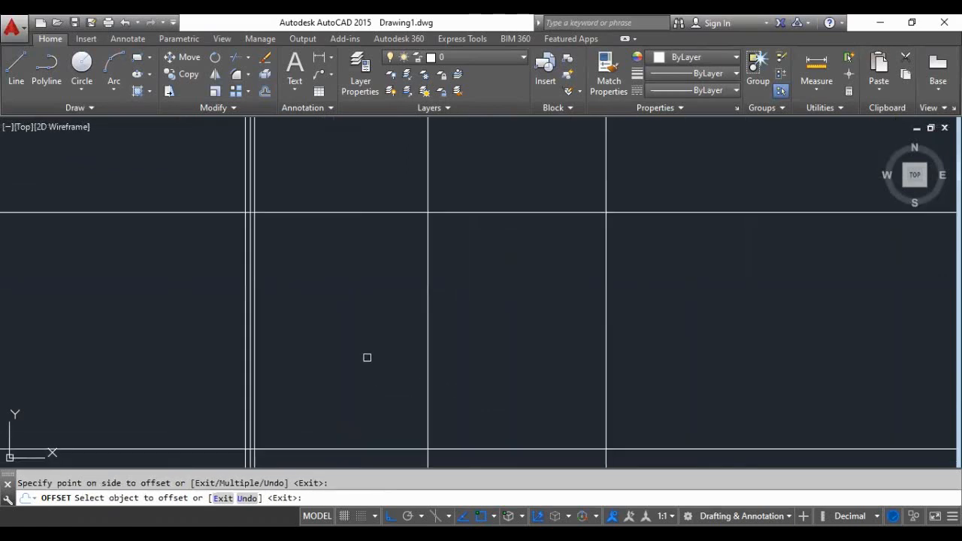
scroll(385, 390, "up", 2)
left_click(413, 378)
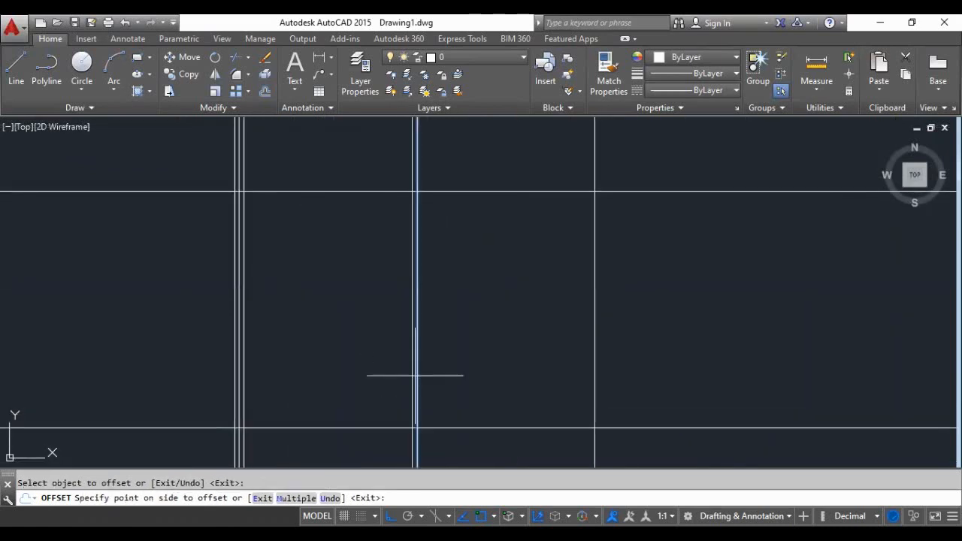
left_click(393, 395)
scroll(414, 395, "up", 2)
left_click(419, 396)
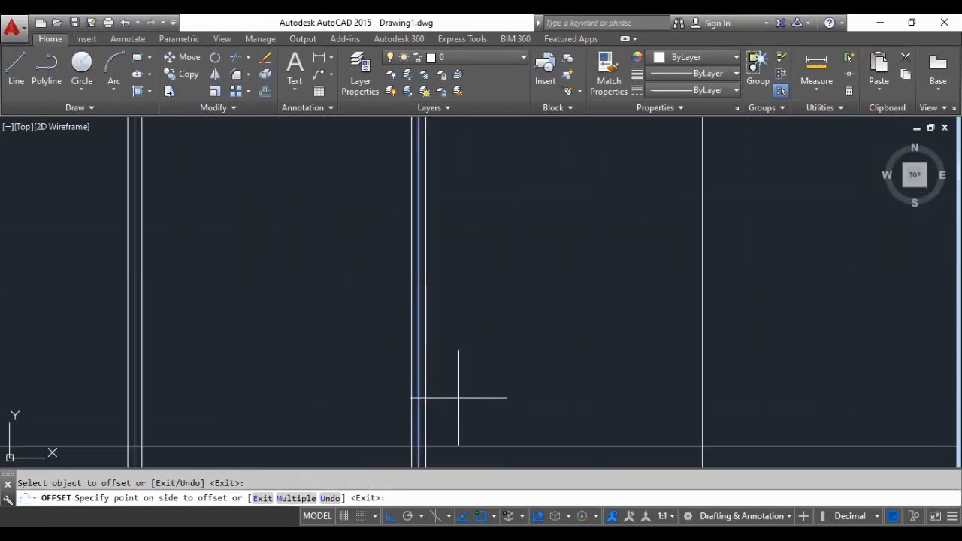
left_click(457, 402)
- Offset the rightmost vertical construction line 0.075 units to its left and right
scroll(423, 394, "down", 2)
scroll(599, 384, "up", 2)
left_click(599, 384)
left_click(586, 389)
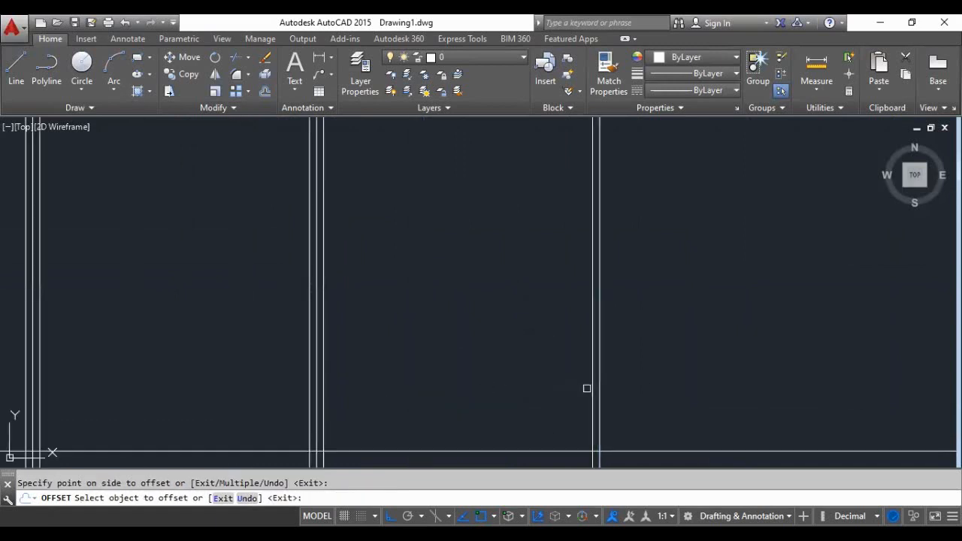
left_click(597, 389)
left_click(619, 388)
- Offset the lowest horizontal construction line 0.075 units upward and downward
scroll(500, 368, "down", 2)
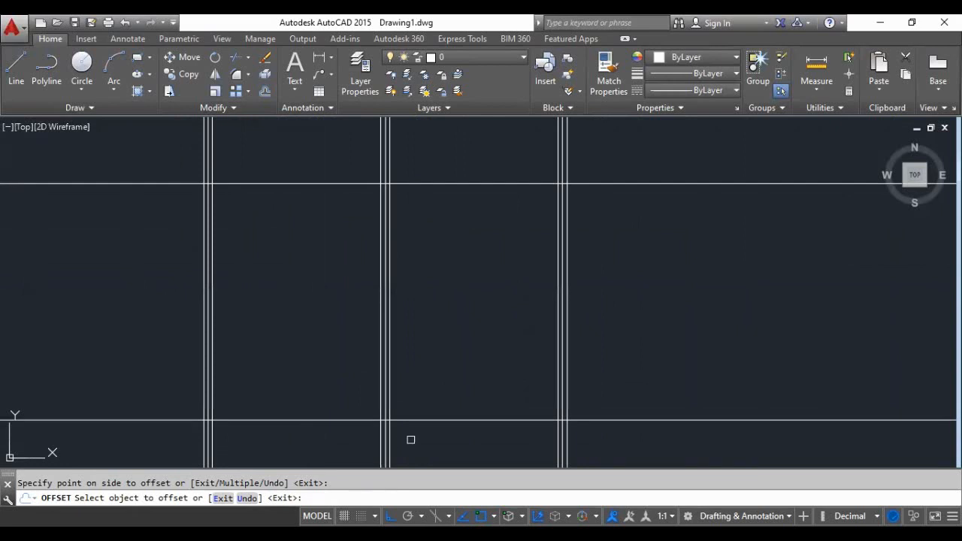
scroll(388, 444, "up", 4)
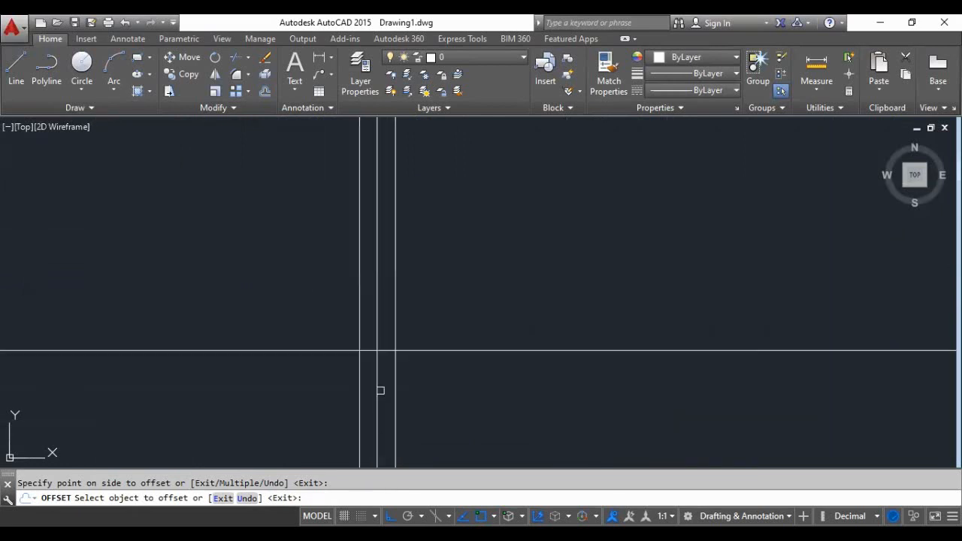
scroll(379, 391, "down", 3)
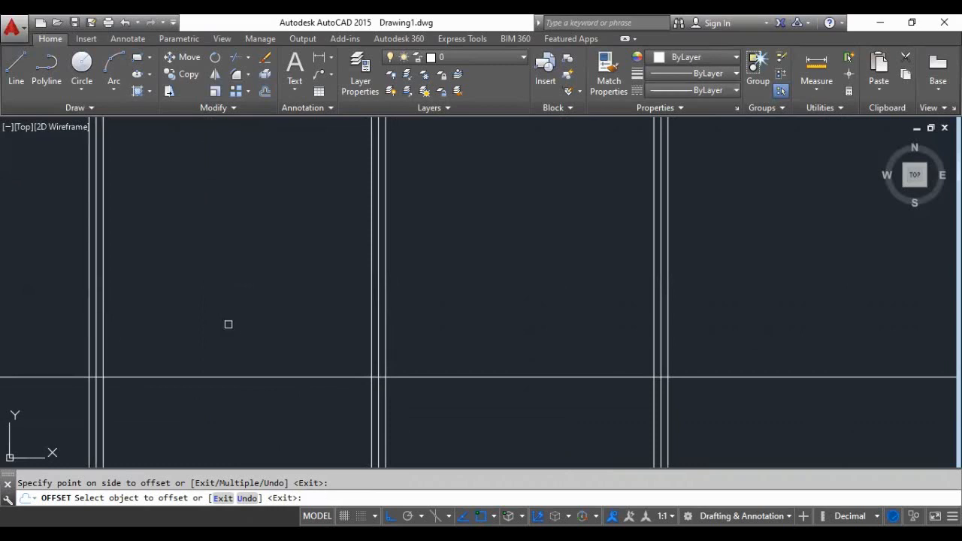
scroll(234, 375, "down", 2)
scroll(243, 377, "up", 2)
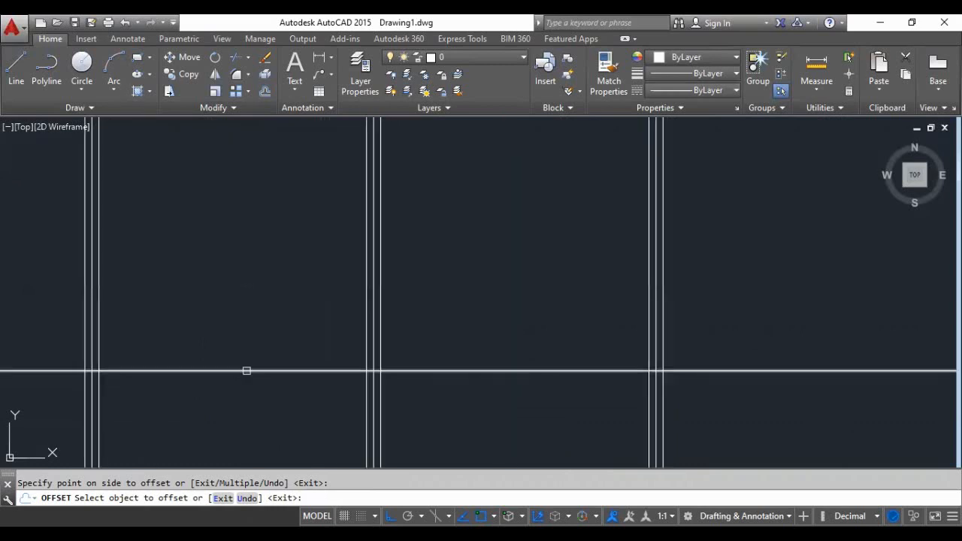
left_click(246, 371)
left_click(251, 326)
left_click(250, 370)
left_click(285, 407)
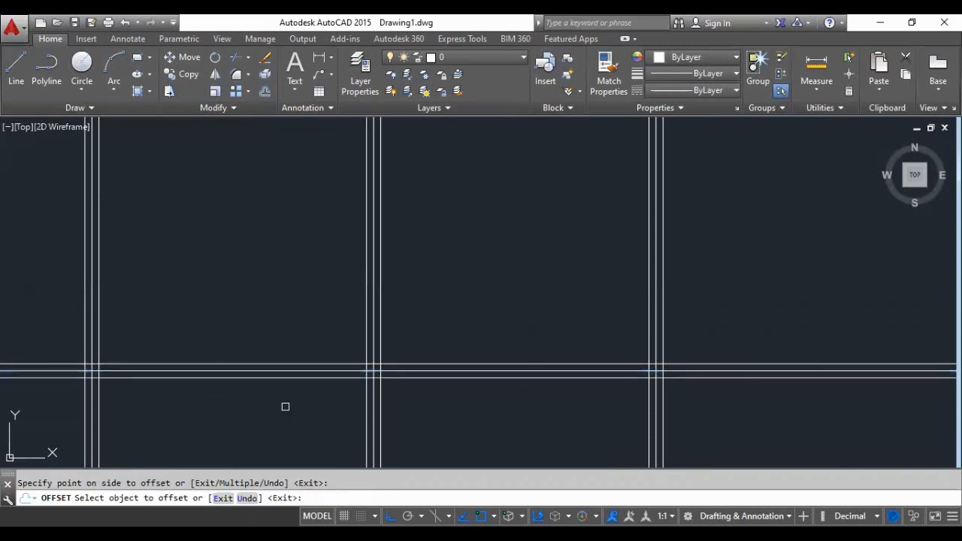
- Offset the second-lowest horizontal construction line 0.075 units above and below itself
scroll(285, 407, "down", 3)
scroll(268, 240, "up", 3)
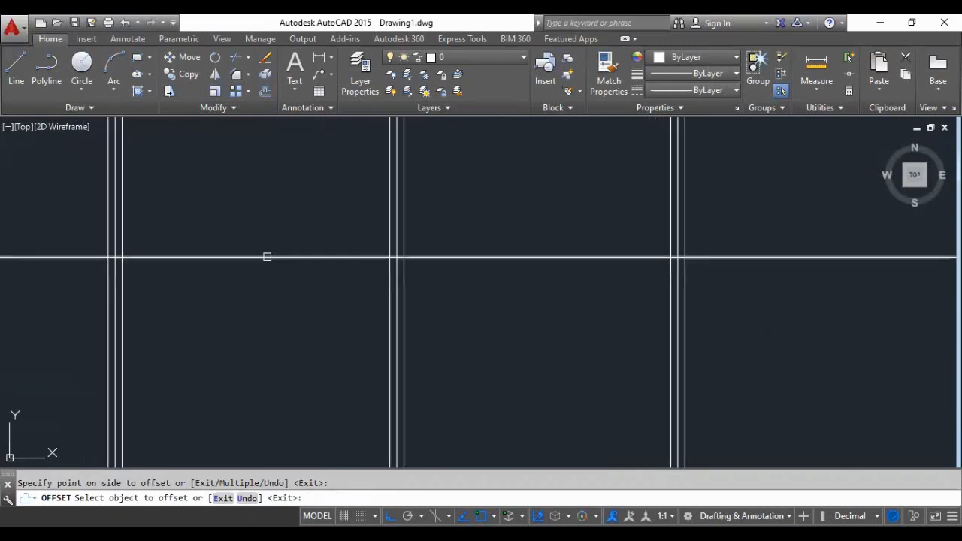
left_click(267, 257)
left_click(265, 217)
left_click(263, 257)
left_click(261, 301)
- Offset the horizontal construction line second from the top 0.075 units upward and downward
scroll(261, 335, "down", 3)
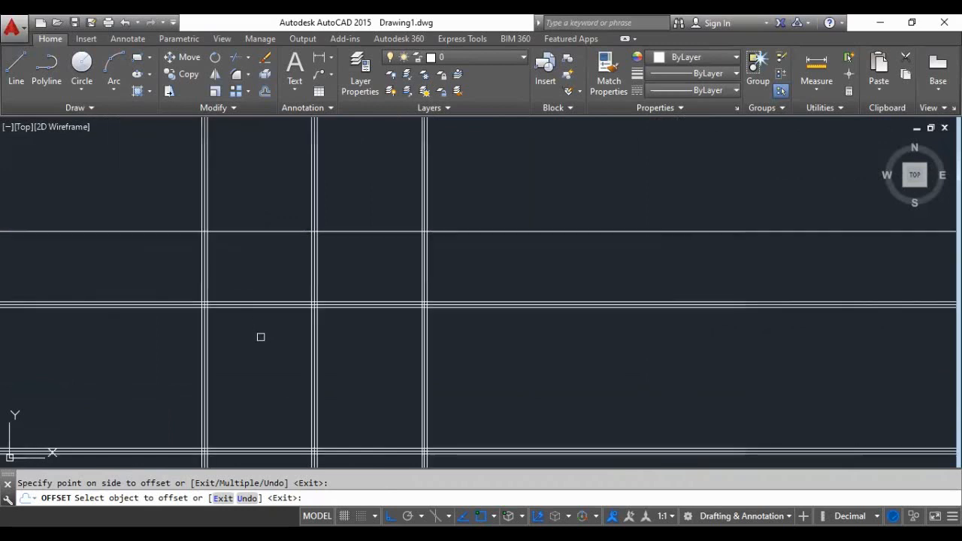
scroll(261, 337, "down", 2)
scroll(258, 266, "up", 2)
left_click(258, 267)
left_click(259, 232)
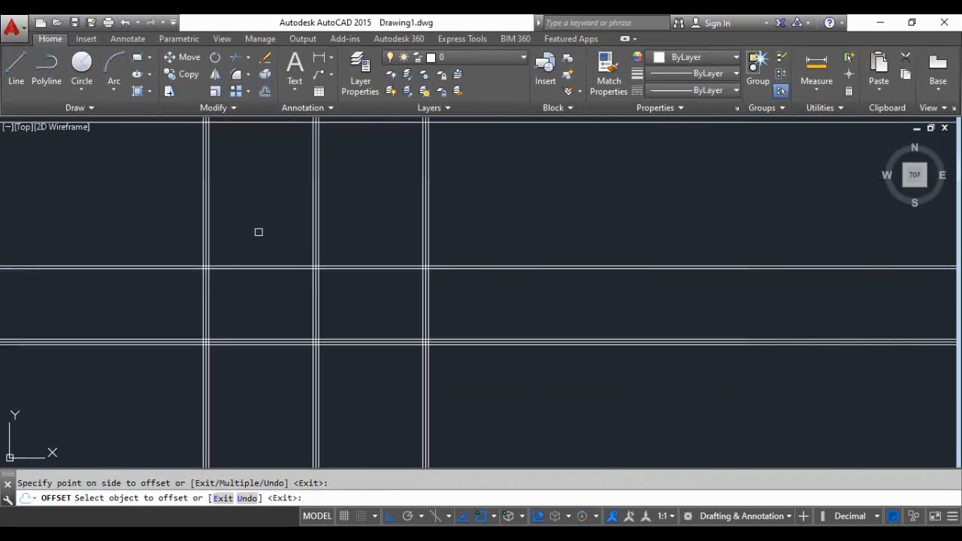
scroll(258, 263, "up", 3)
left_click(253, 276)
left_click(264, 333)
- Offset the topmost horizontal construction line 0.075 units to its upper and lower sides
scroll(265, 339, "down", 2)
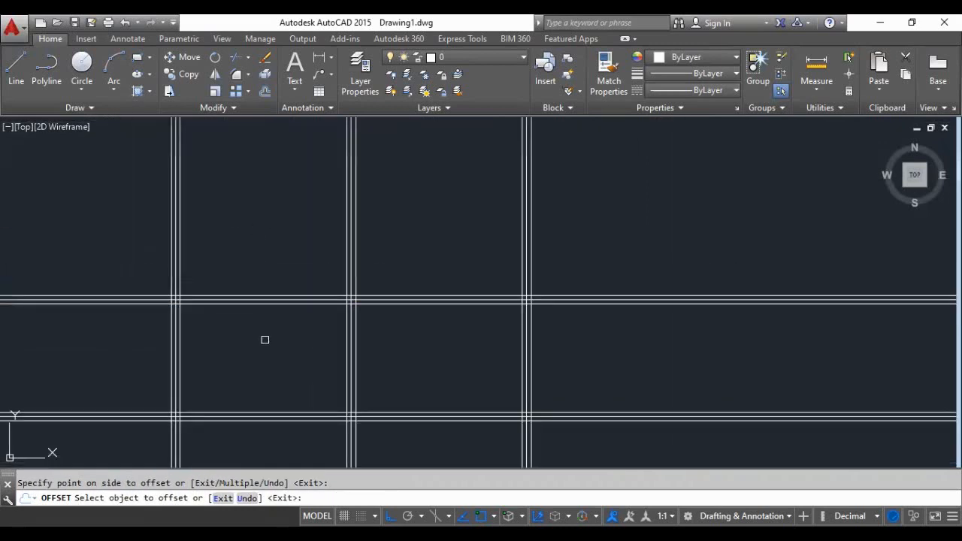
scroll(265, 339, "down", 2)
scroll(270, 217, "up", 2)
left_click(260, 264)
left_click(260, 258)
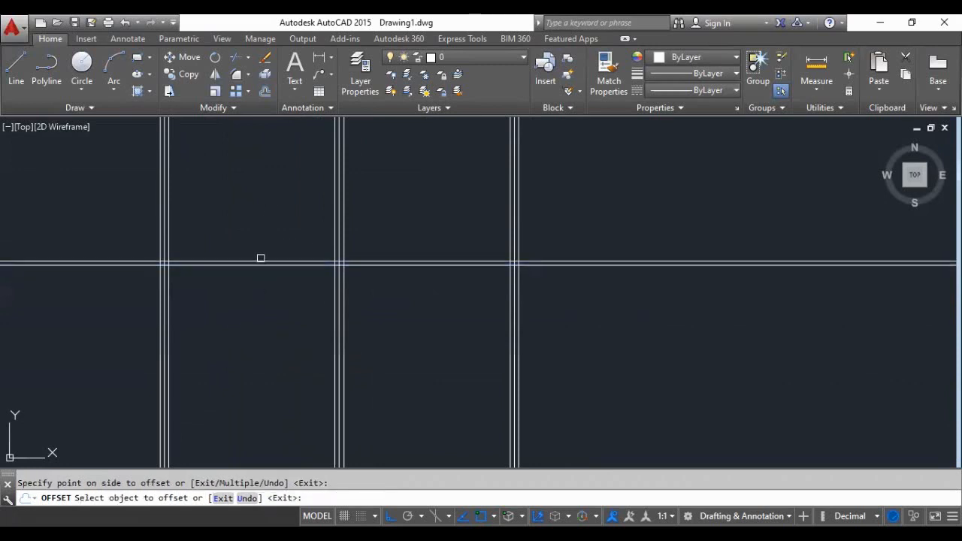
scroll(260, 257, "up", 3)
left_click(258, 251)
left_click(257, 278)
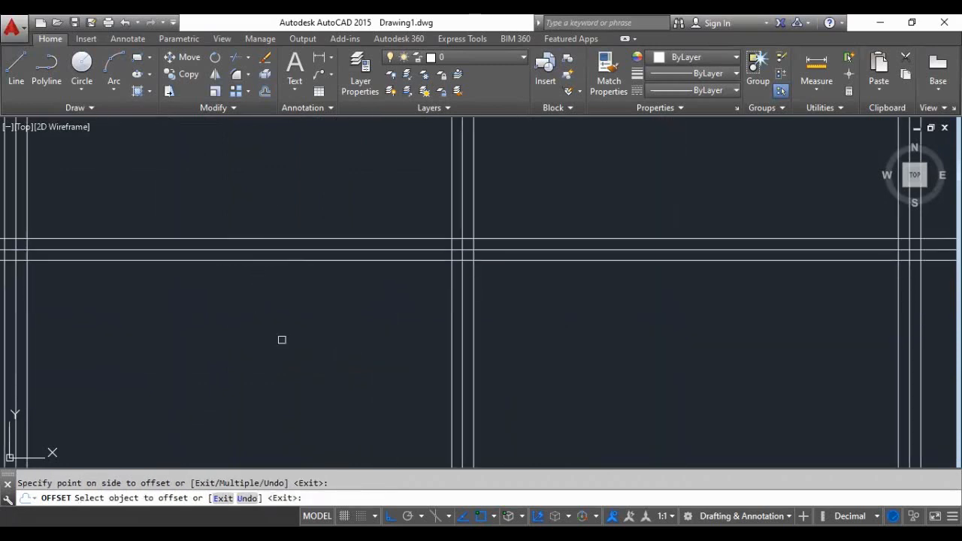
- Examine the whole grid of vertical and horizontal offset lines and end the Offset command
scroll(278, 332, "down", 3)
scroll(275, 250, "down", 2)
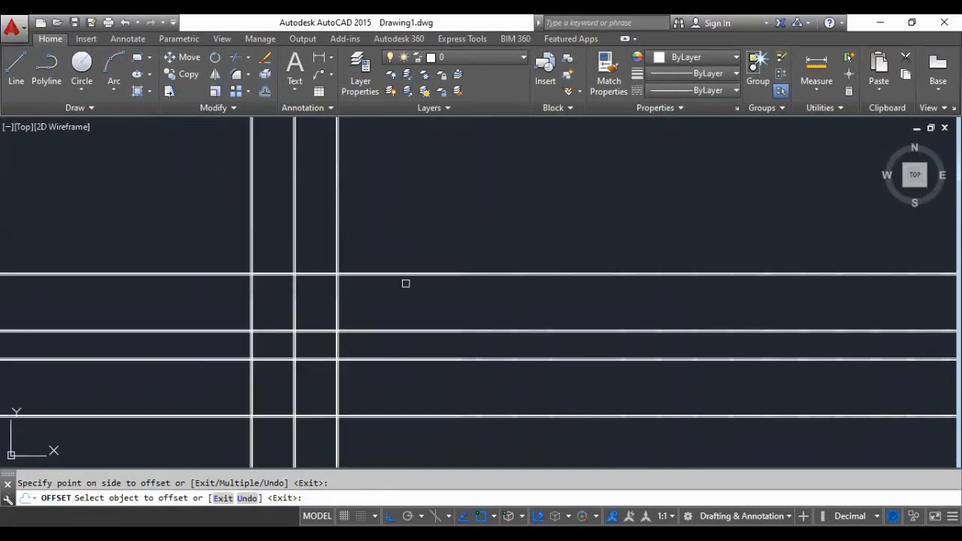
scroll(406, 284, "down", 2)
scroll(382, 311, "up", 3)
scroll(353, 281, "up", 2)
scroll(348, 290, "down", 4)
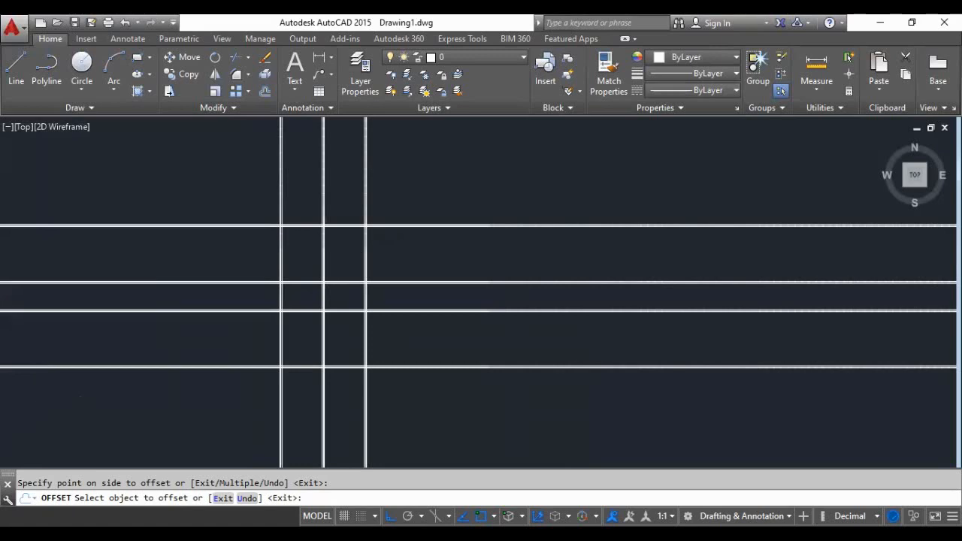
scroll(352, 251, "up", 2)
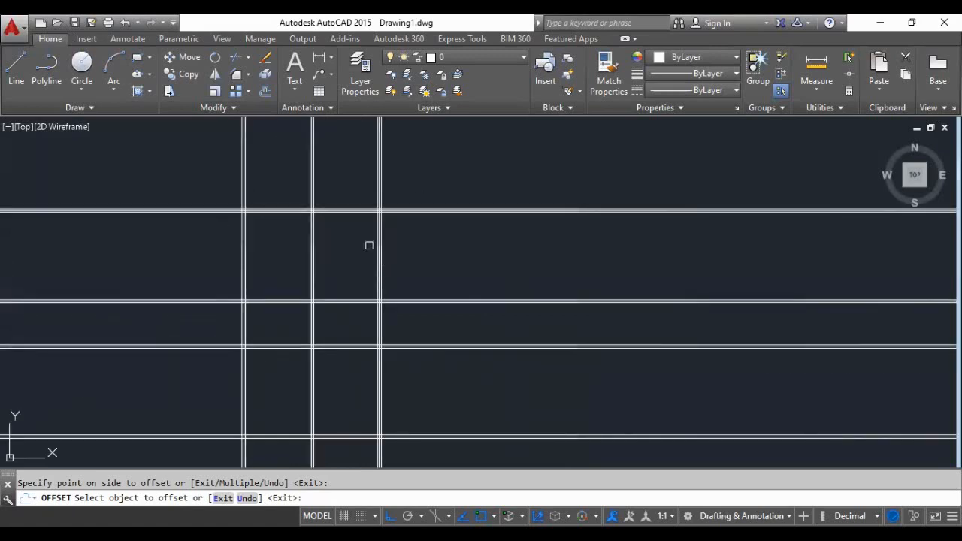
scroll(314, 198, "down", 2)
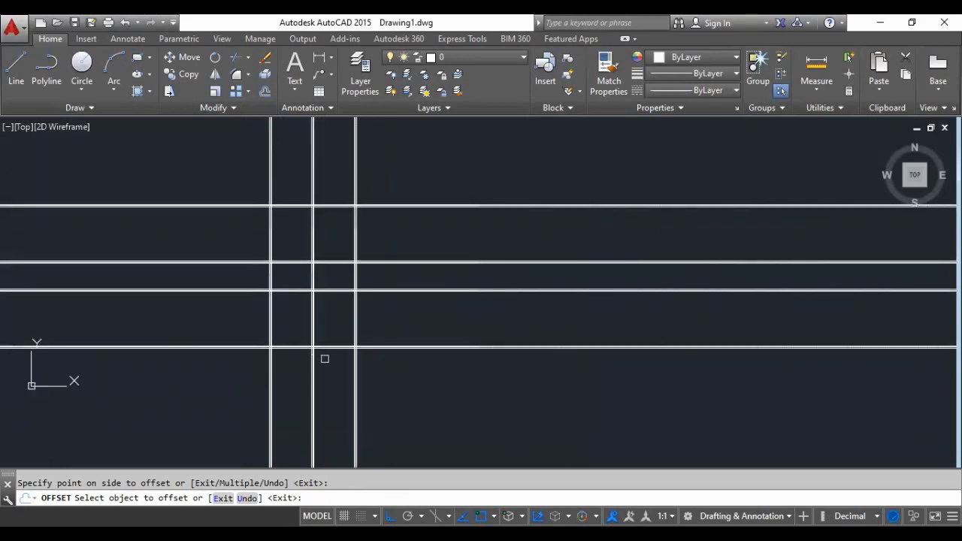
key("Return")
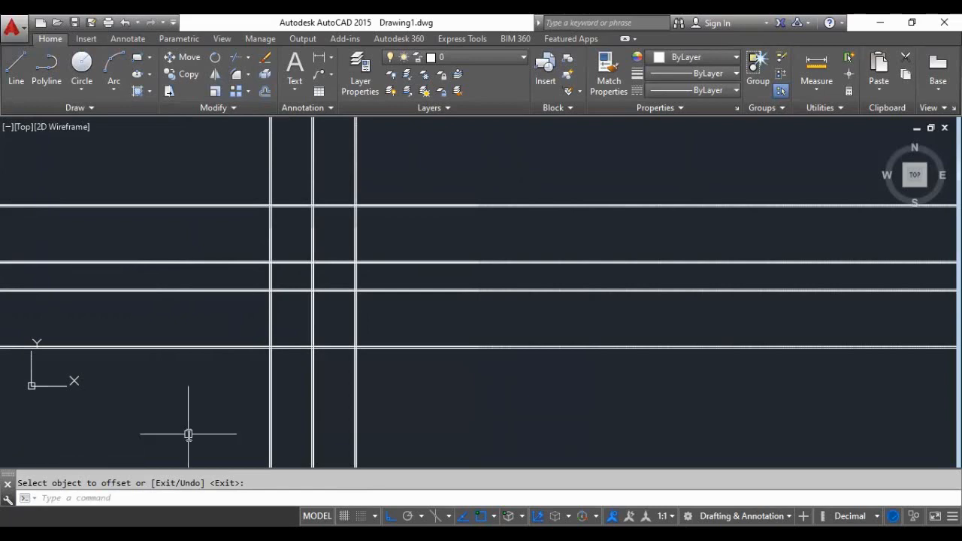
- Trim all the vertical lines above the grid, using the uppermost horizontal offset line as the cutting edge
type("tr")
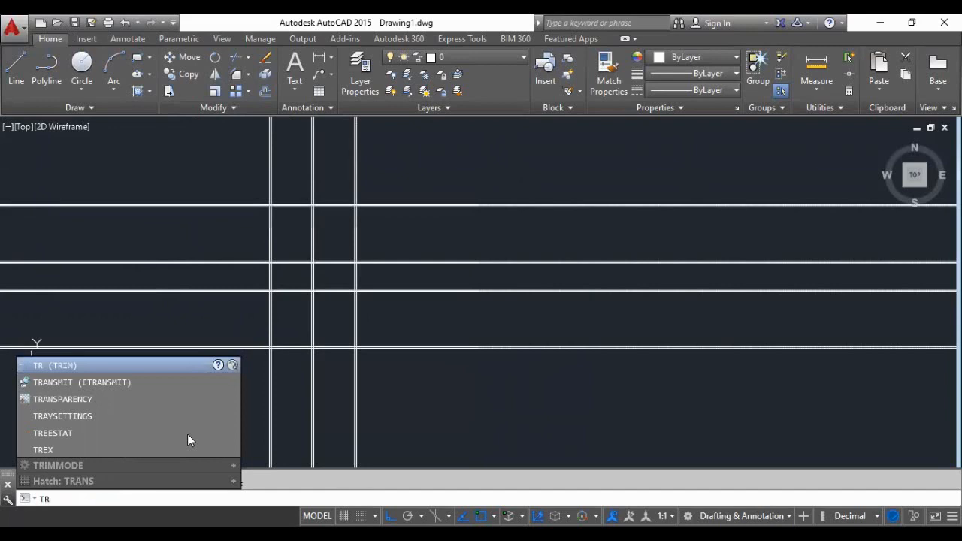
key("Return")
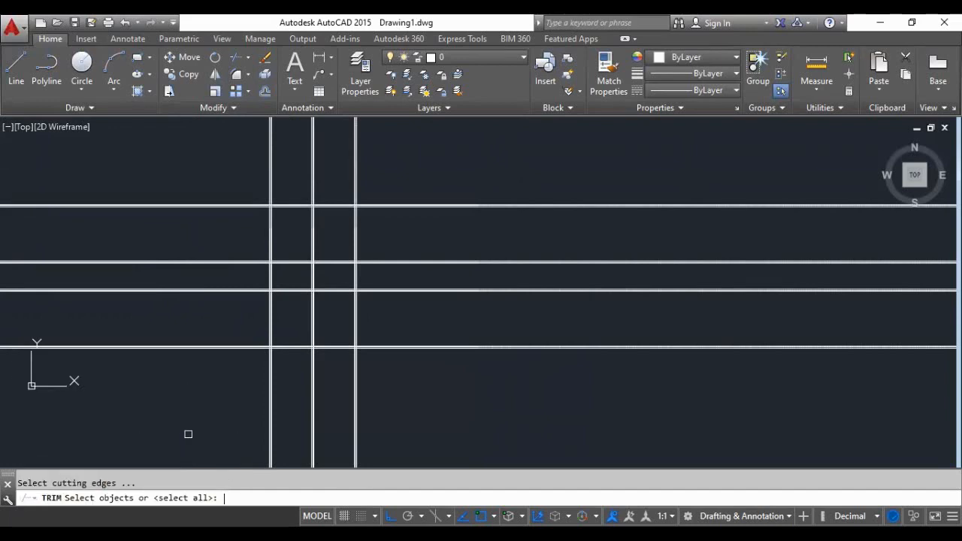
scroll(389, 362, "up", 1)
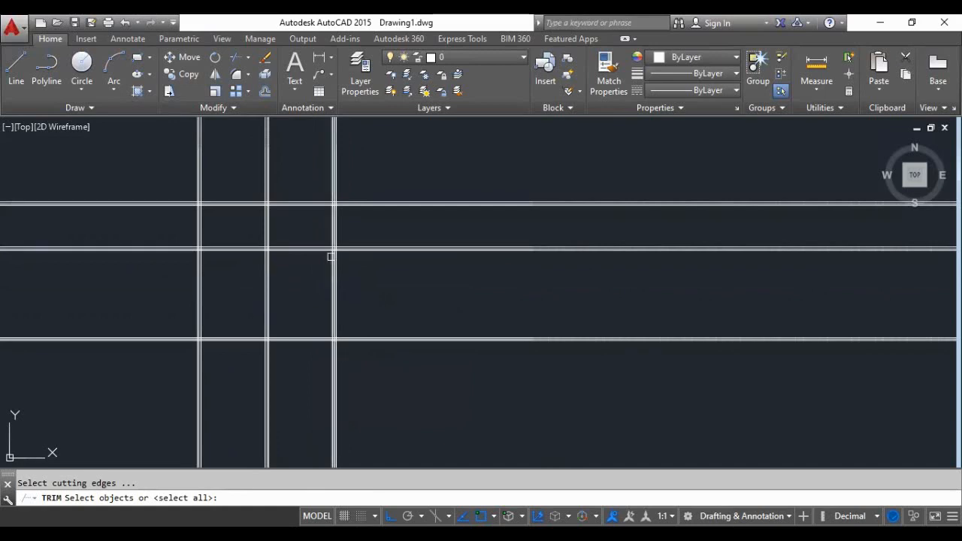
scroll(343, 228, "up", 2)
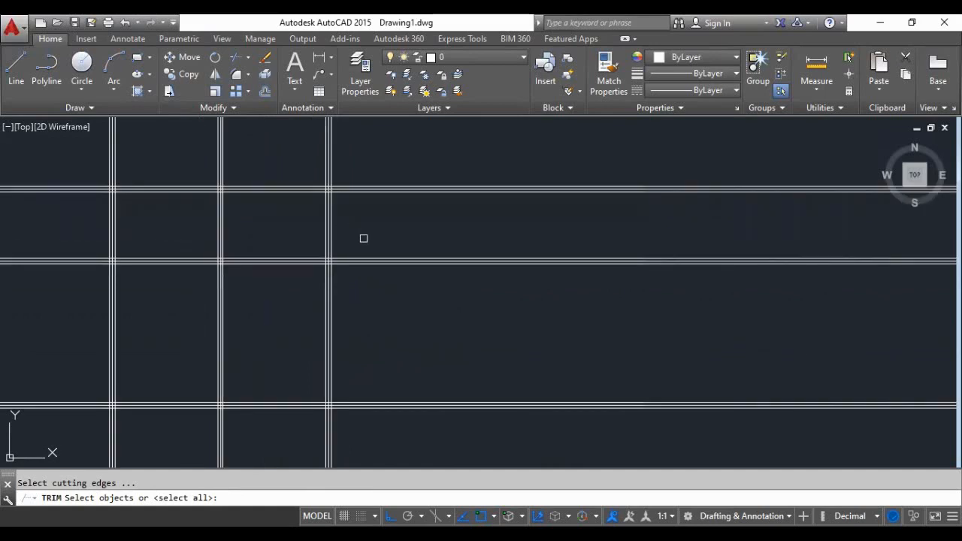
scroll(369, 243, "up", 3)
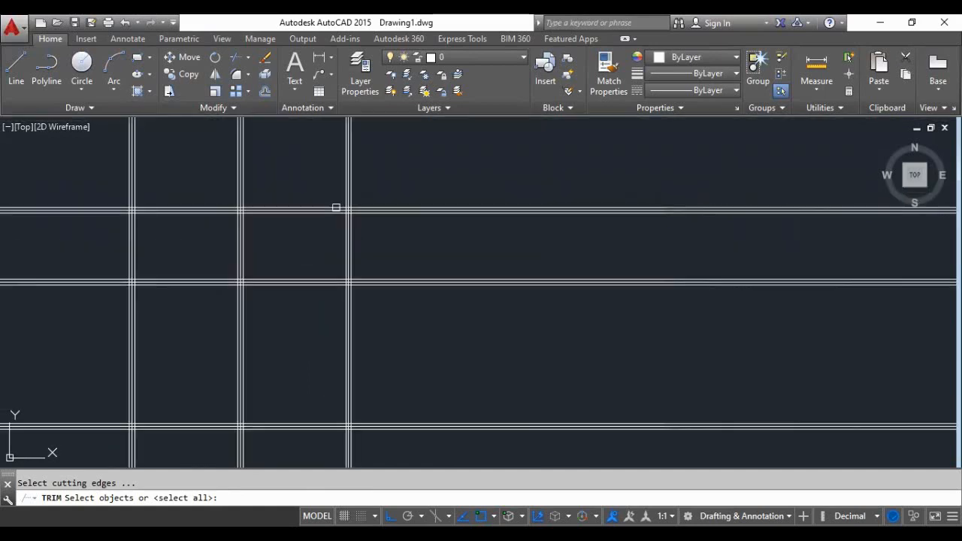
scroll(401, 277, "down", 2)
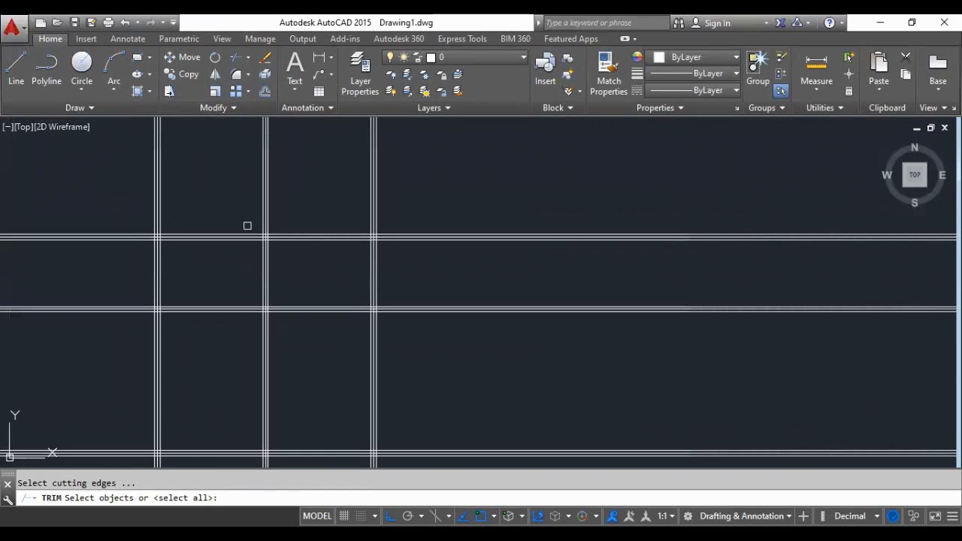
scroll(247, 223, "up", 2)
scroll(311, 223, "down", 3)
scroll(311, 232, "up", 2)
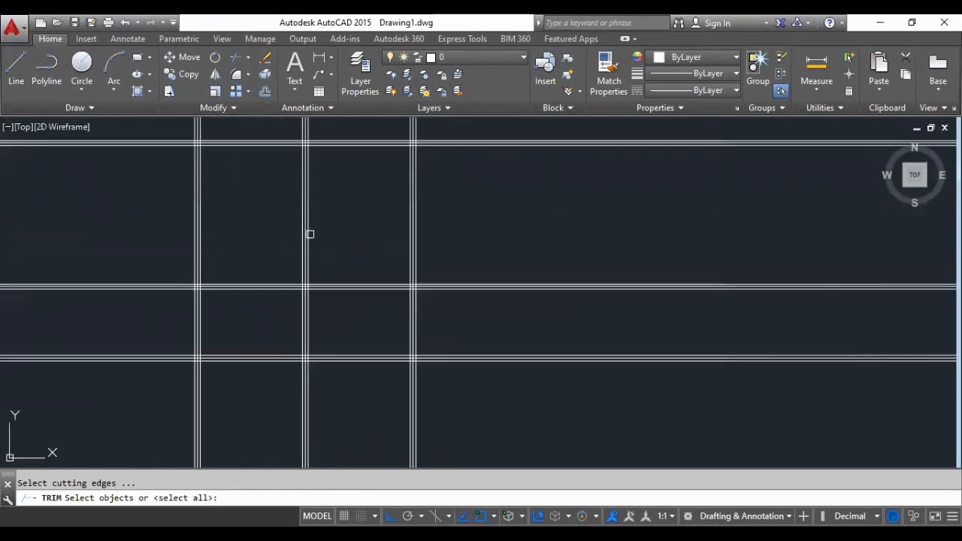
scroll(316, 244, "down", 2)
scroll(315, 188, "up", 2)
scroll(318, 197, "down", 2)
scroll(331, 218, "up", 2)
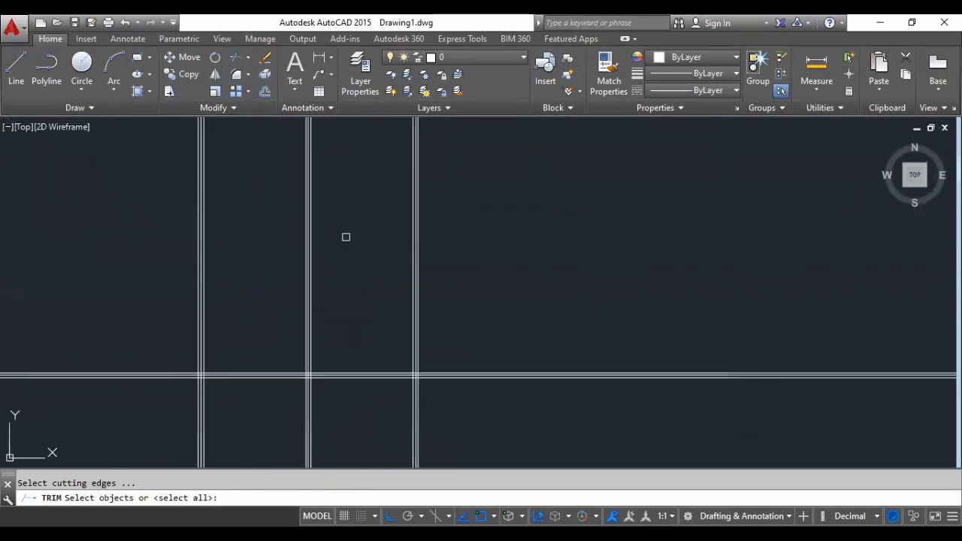
scroll(312, 394, "up", 2)
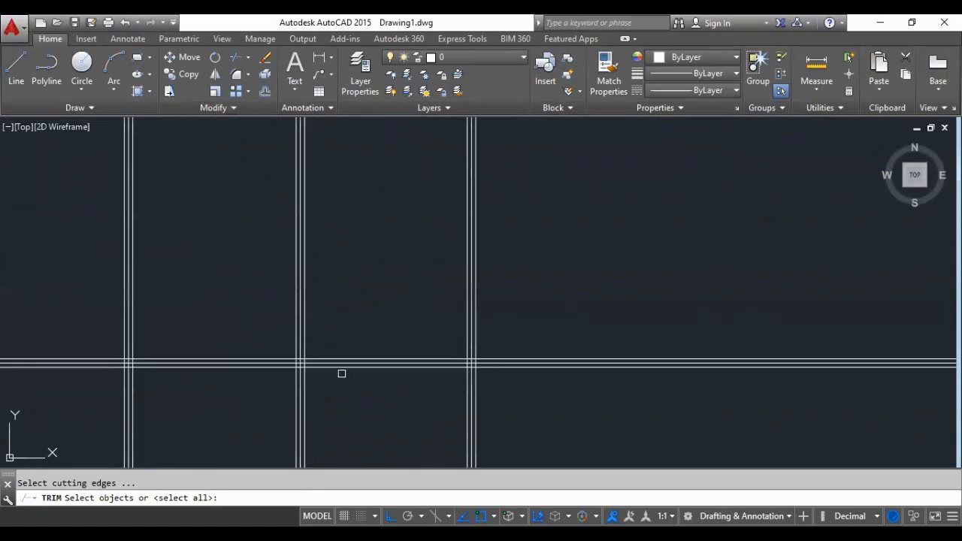
scroll(339, 369, "up", 2)
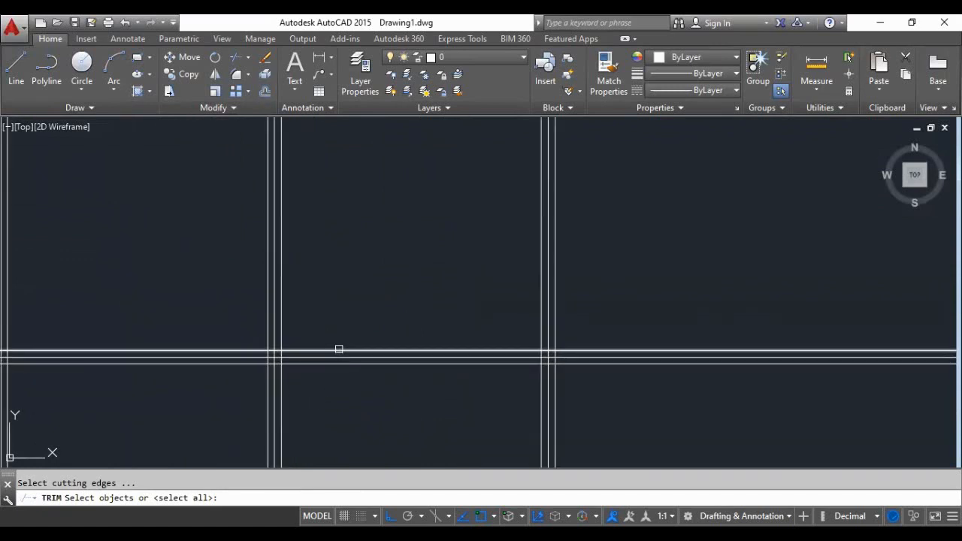
left_click(339, 350)
scroll(395, 311, "down", 2)
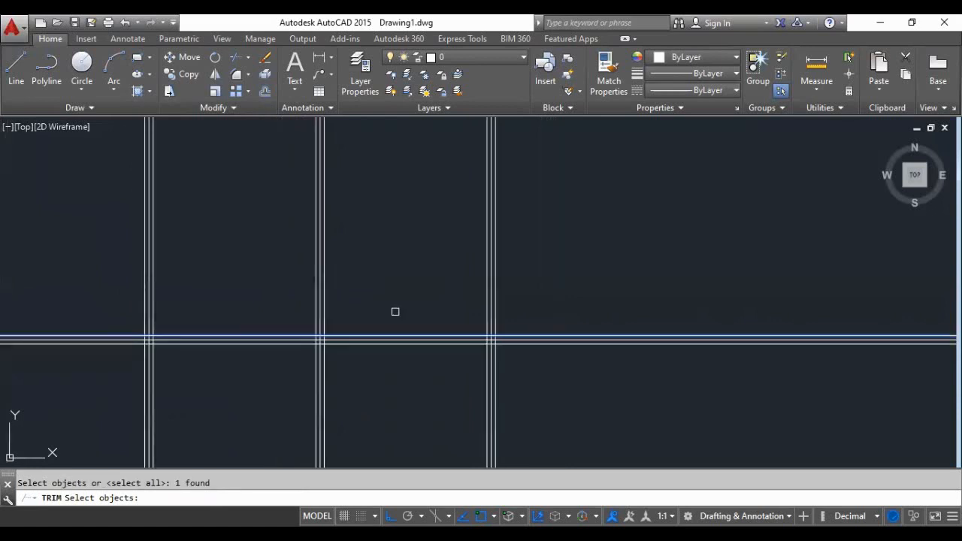
key("Return")
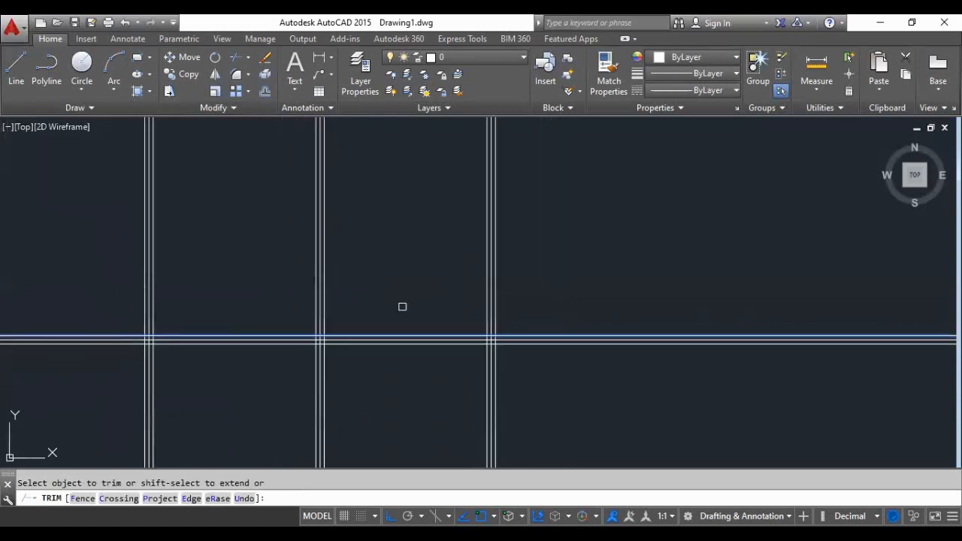
left_click(573, 233)
left_click(82, 273)
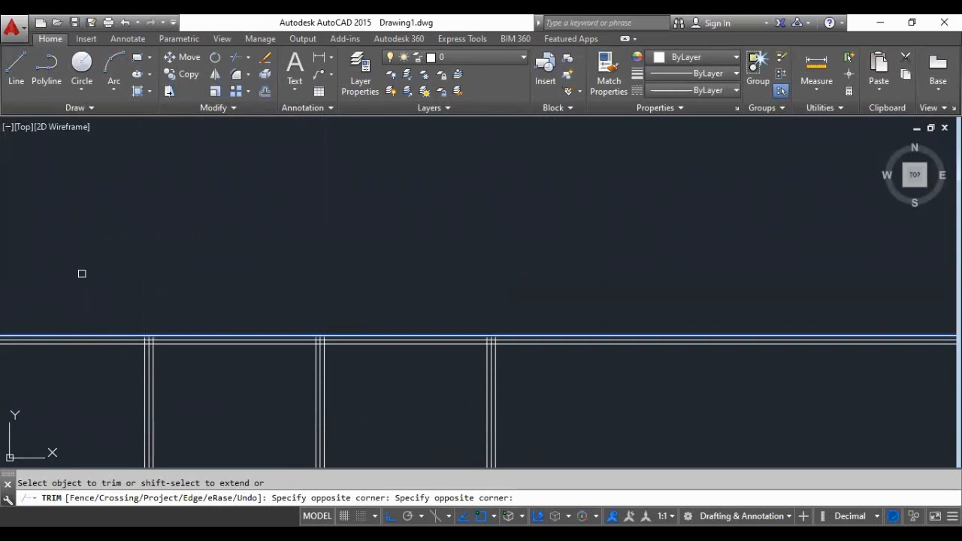
scroll(332, 300, "down", 3)
scroll(338, 294, "down", 3)
scroll(331, 323, "up", 2)
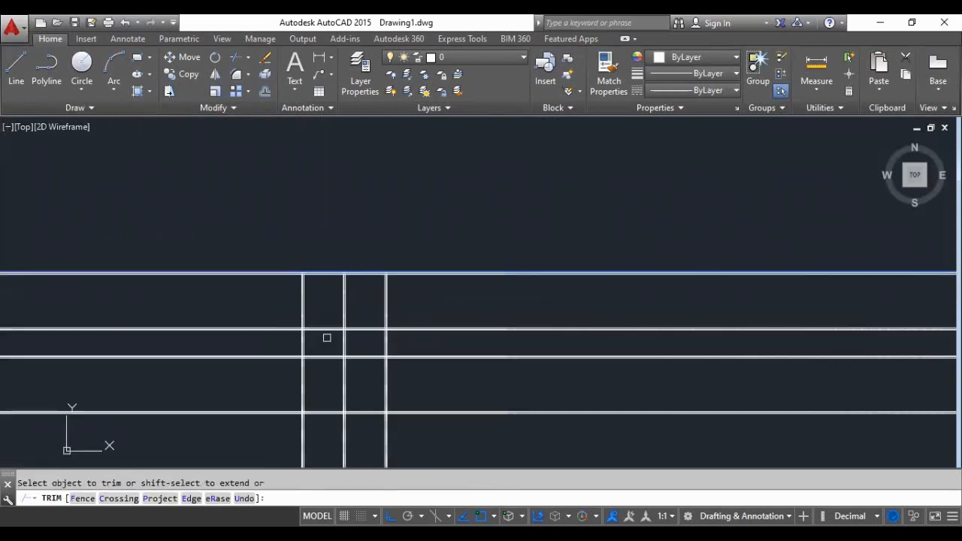
scroll(327, 369, "up", 3)
scroll(327, 370, "down", 3)
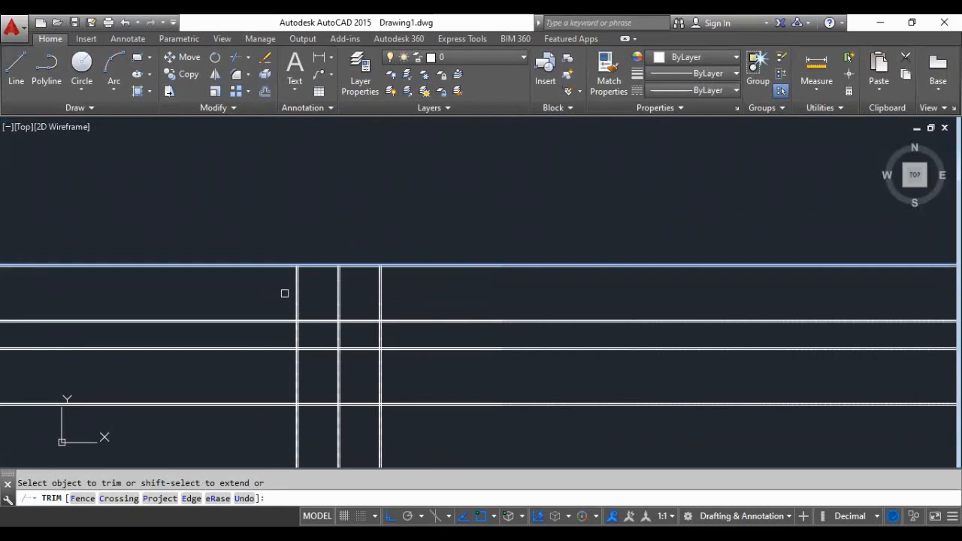
scroll(285, 293, "up", 4)
key("Return")
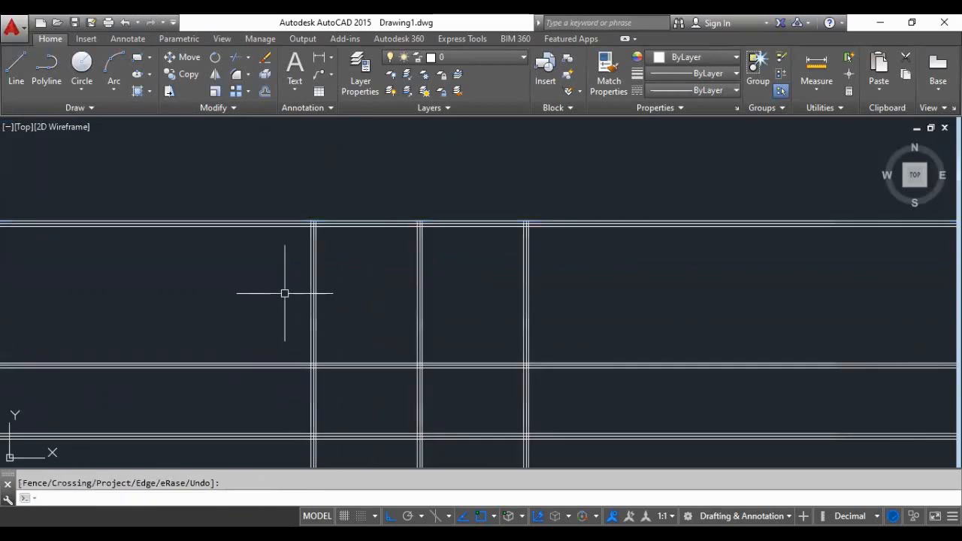
- Trim all the horizontal lines to the left of the grid, using the leftmost vertical offset line as the cutting edge
key("Return")
scroll(344, 216, "up", 5)
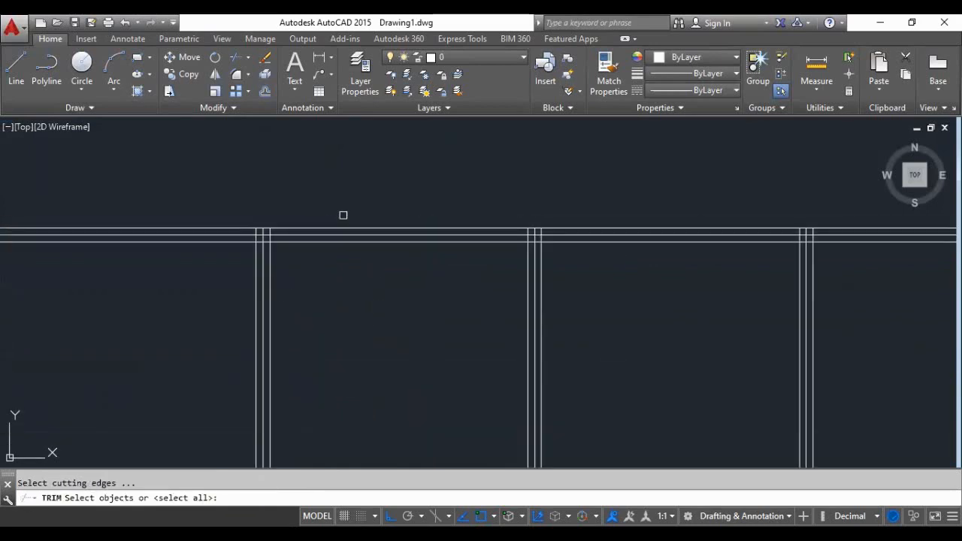
left_click(204, 284)
scroll(345, 265, "down", 3)
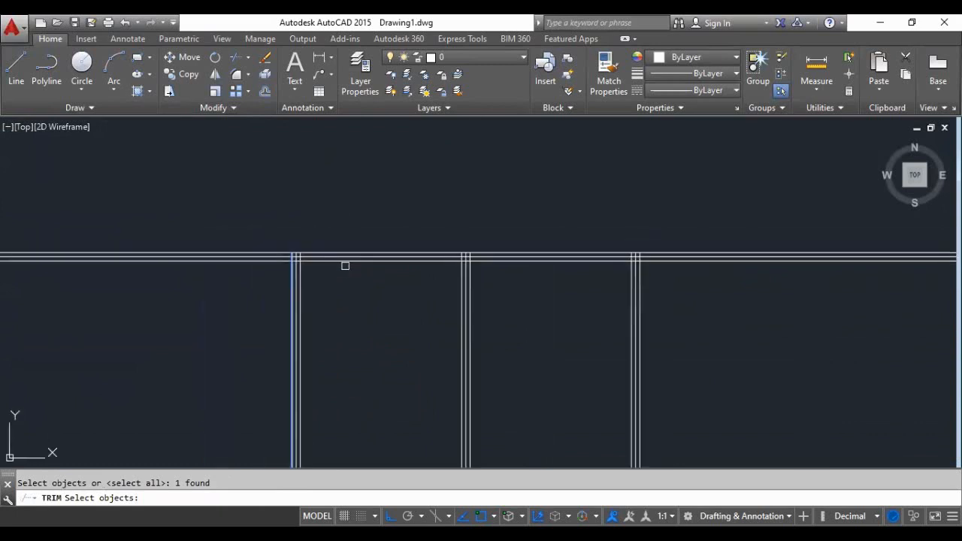
key("Return")
scroll(327, 197, "down", 5)
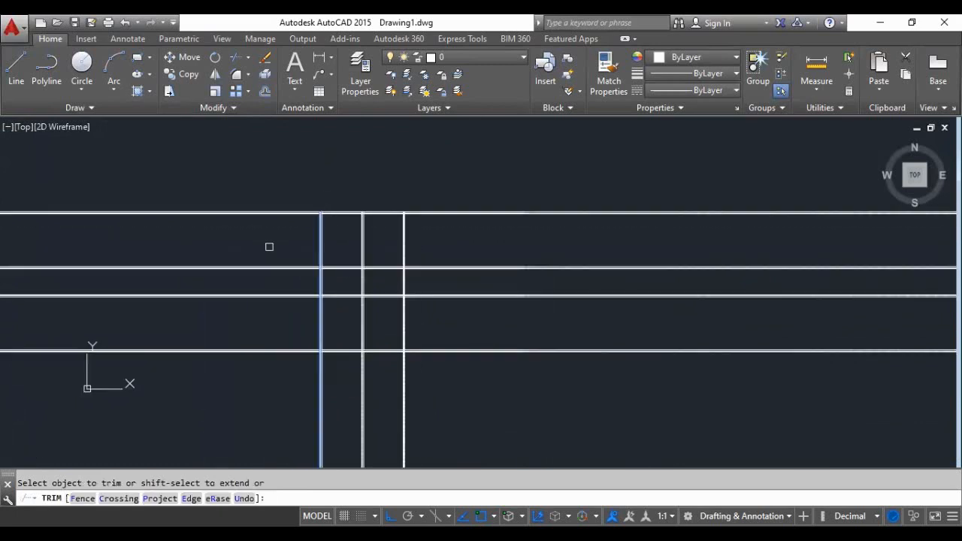
scroll(276, 226, "up", 2)
left_click(292, 166)
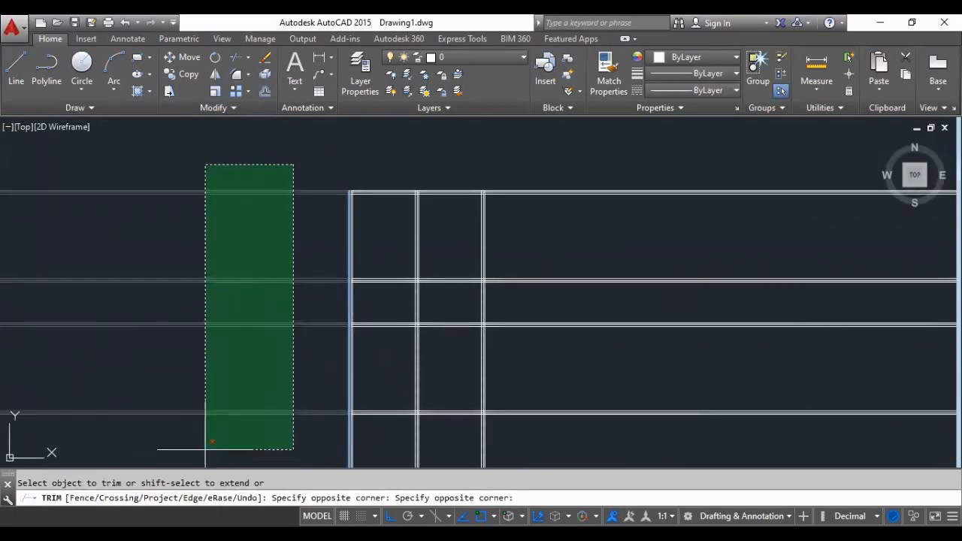
left_click(205, 449)
- Try to trim the vertical lines below the lowest horizontal lines with the leftmost vertical line as the cutting edge
scroll(333, 296, "down", 5)
scroll(391, 323, "up", 8)
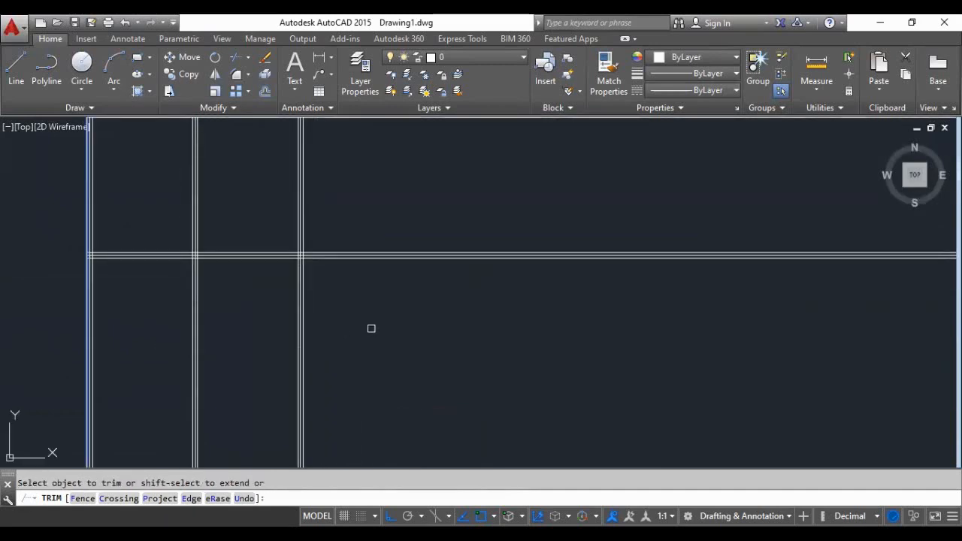
left_click(371, 328)
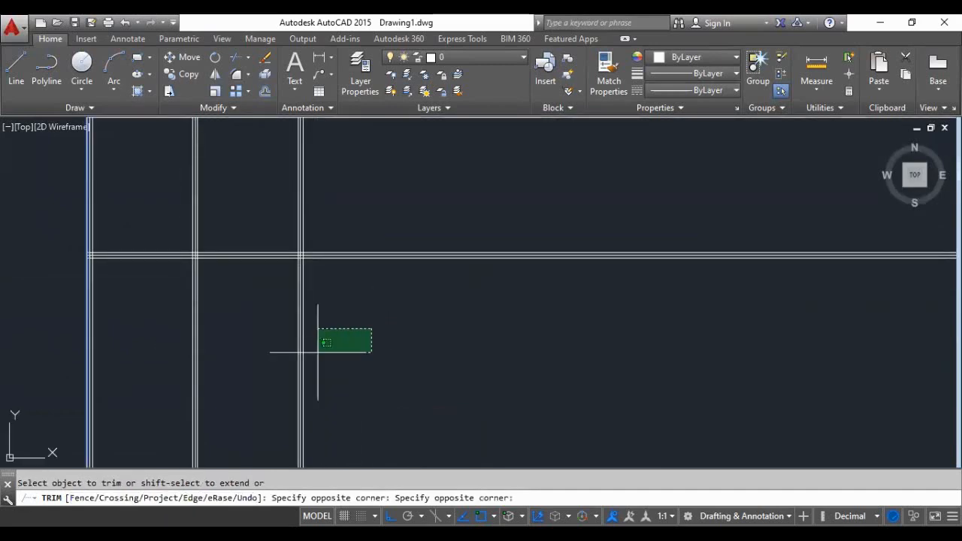
left_click(79, 361)
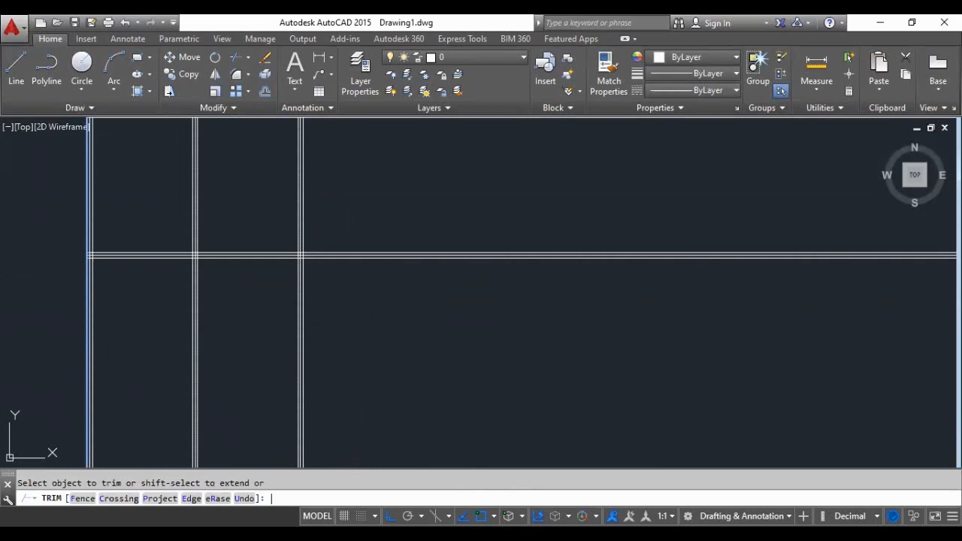
key("Return")
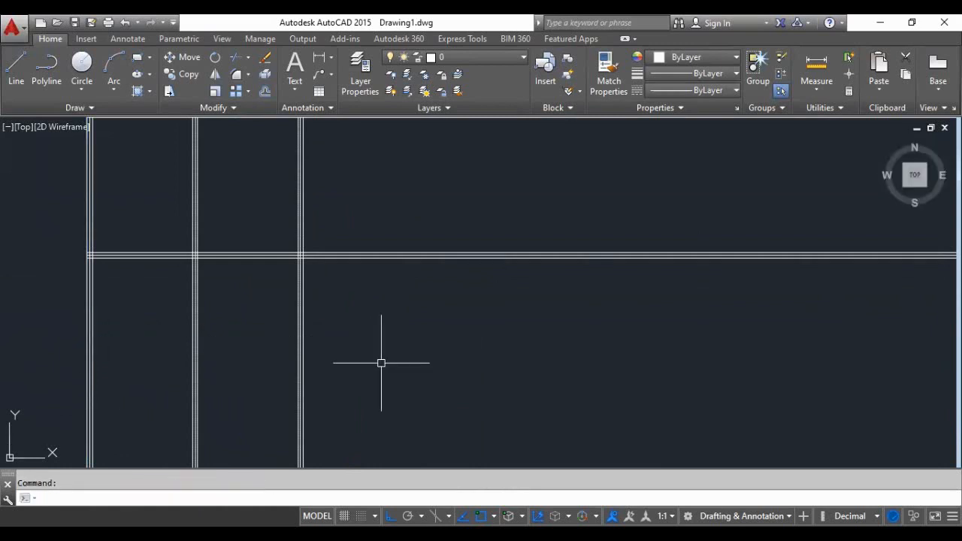
- Trim all the vertical lines below the grid, using the lowest horizontal offset line as the cutting edge
key("Return")
scroll(231, 259, "up", 4)
left_click(231, 260)
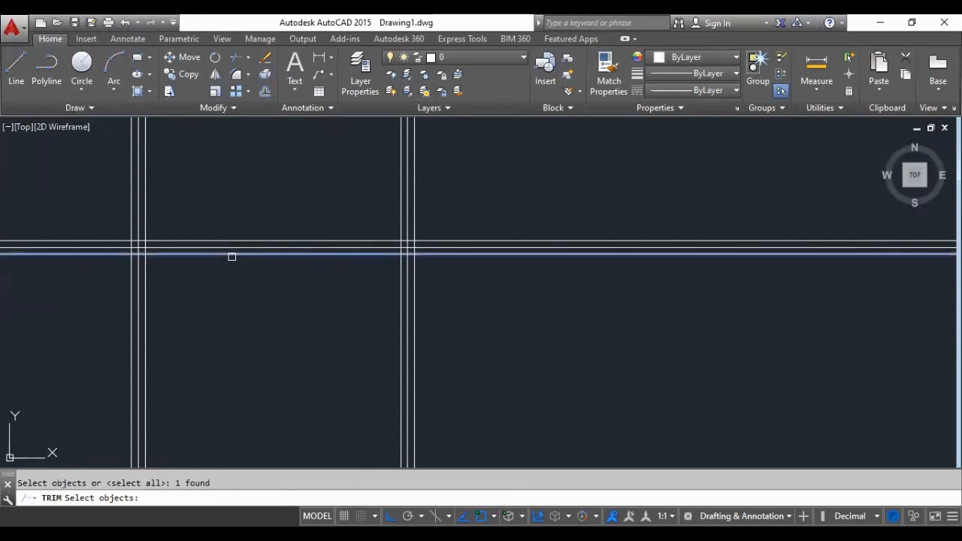
scroll(425, 296, "down", 4)
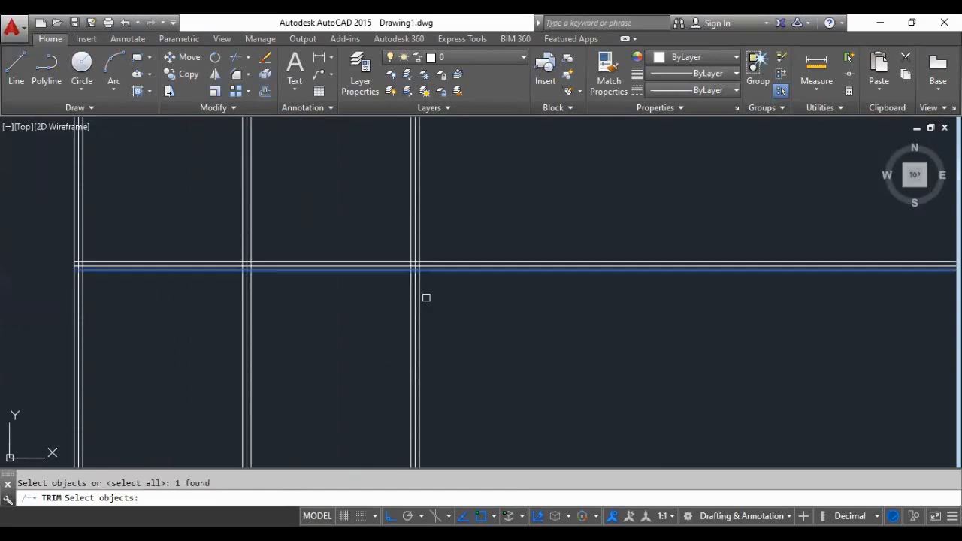
key("Return")
left_click(477, 324)
left_click(135, 361)
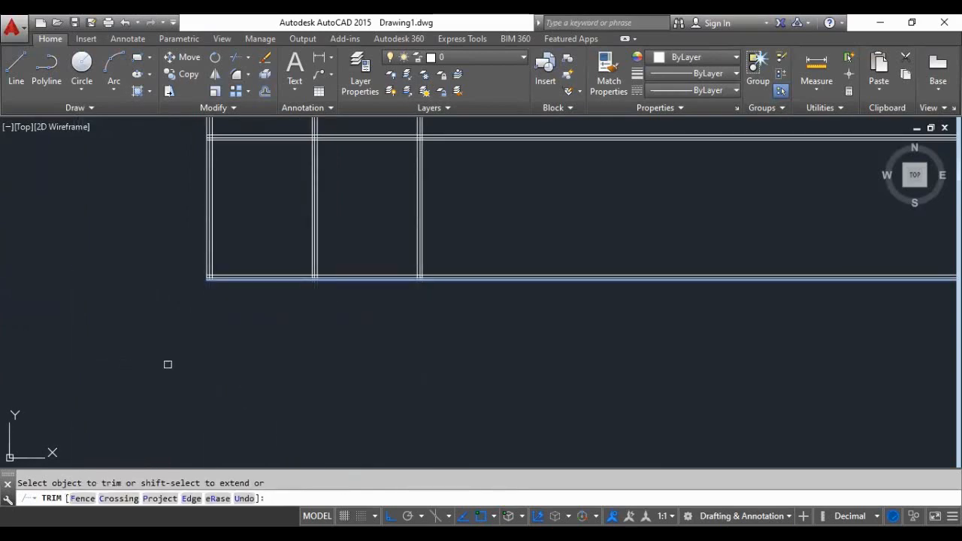
scroll(177, 364, "down", 4)
scroll(233, 215, "up", 2)
scroll(280, 247, "up", 2)
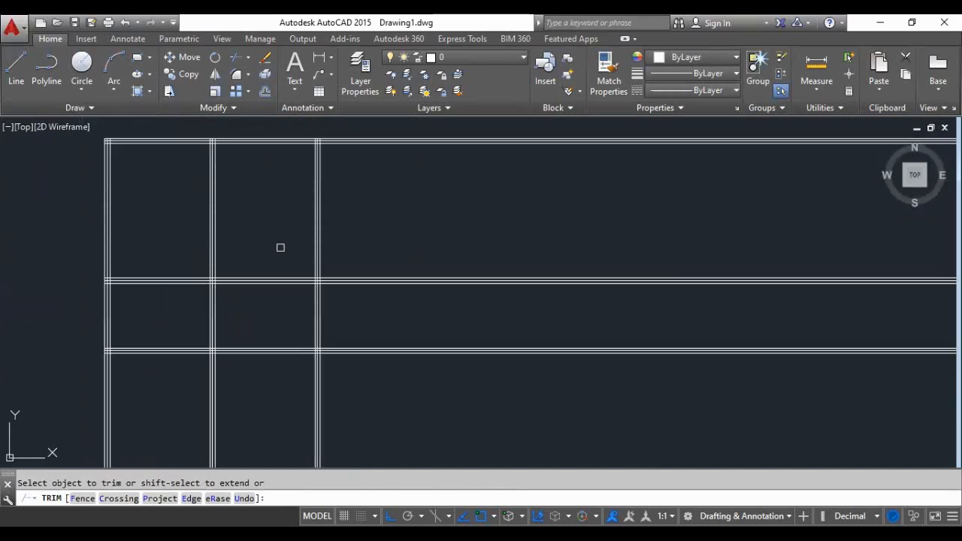
key("Return")
key("Return")
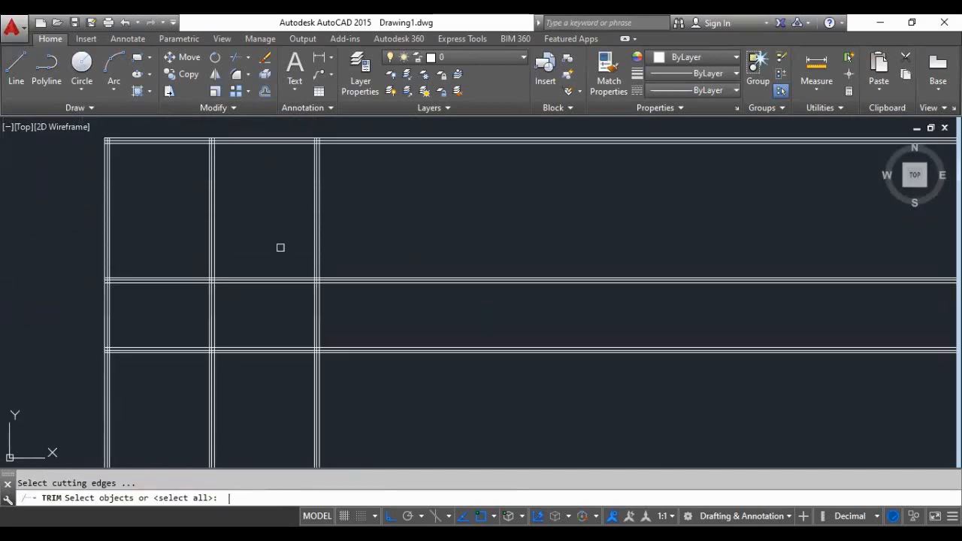
- Trim all the horizontal lines to the right of the grid, using the rightmost vertical offset line as the cutting edge
scroll(317, 249, "up", 3)
left_click(318, 250)
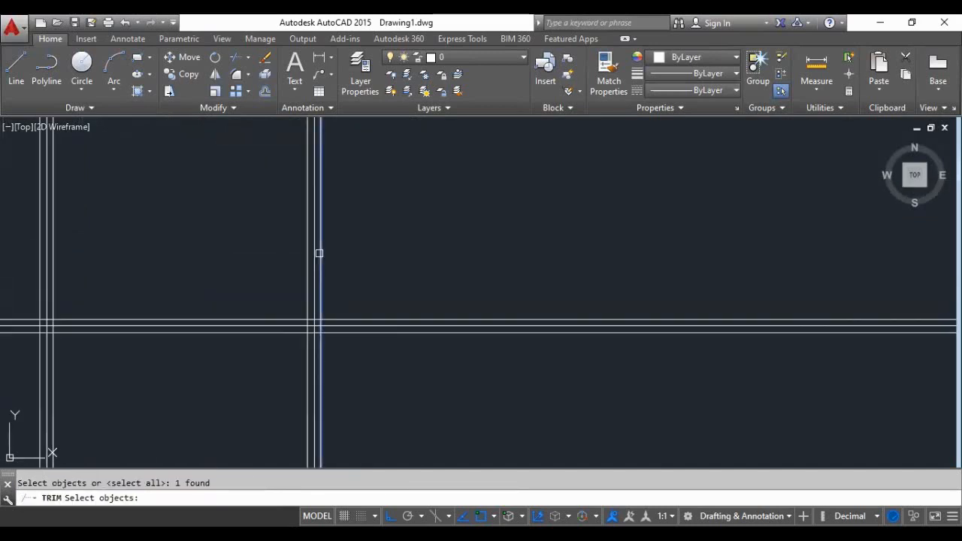
scroll(337, 265, "down", 3)
key("Return")
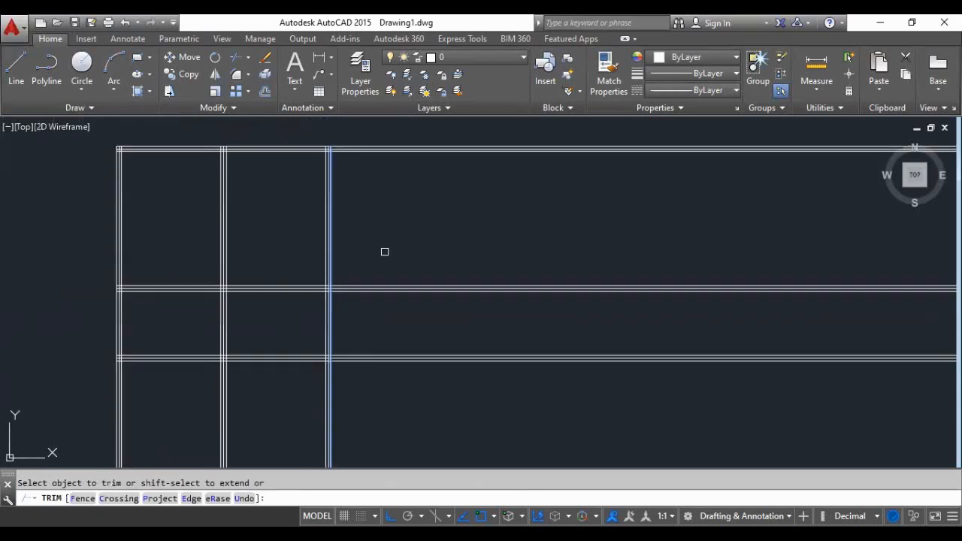
scroll(380, 244, "down", 3)
left_click(434, 184)
left_click(397, 366)
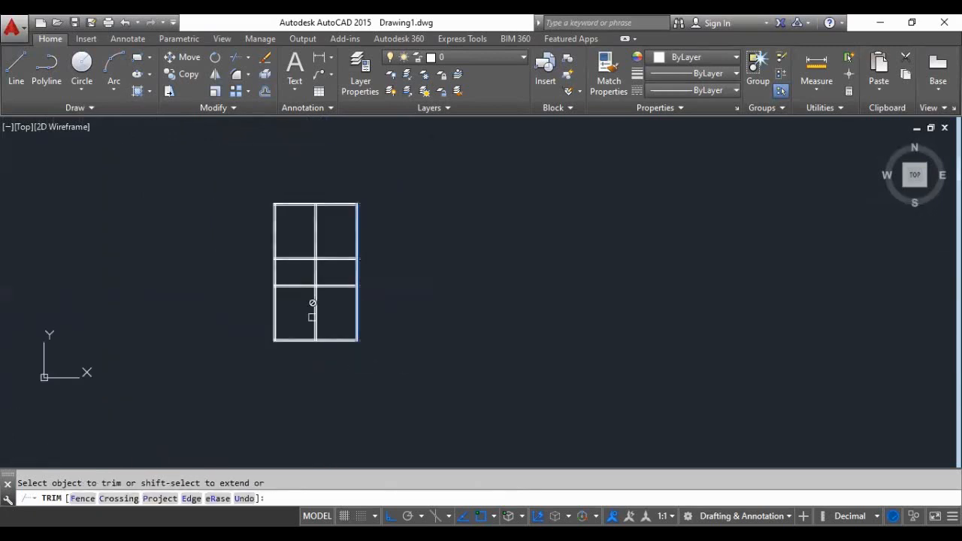
scroll(281, 263, "up", 2)
scroll(308, 284, "up", 4)
scroll(307, 284, "down", 4)
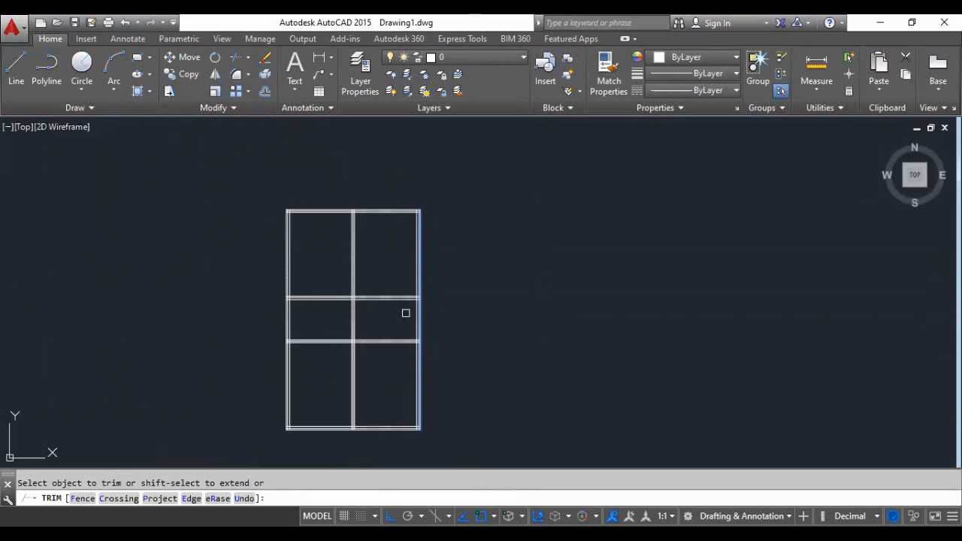
key("Return")
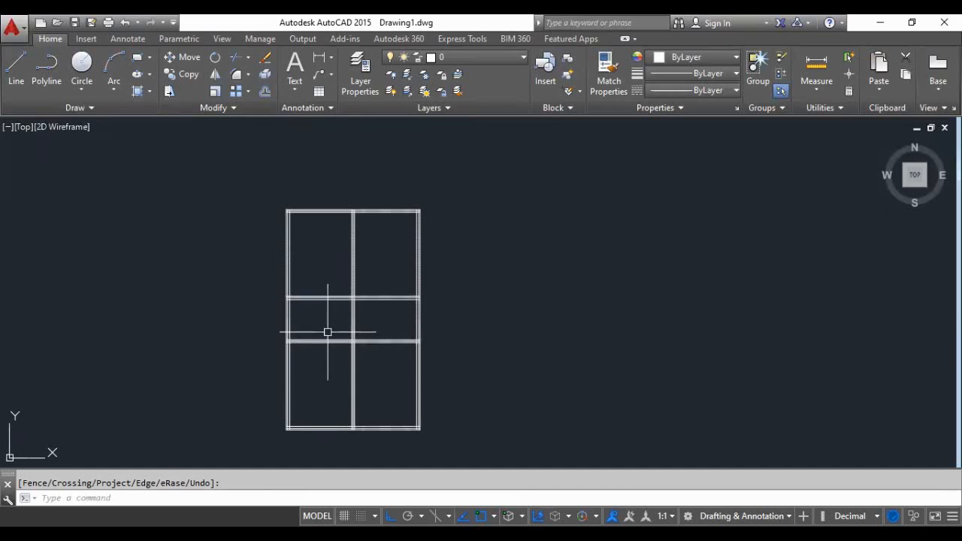
scroll(354, 314, "up", 4)
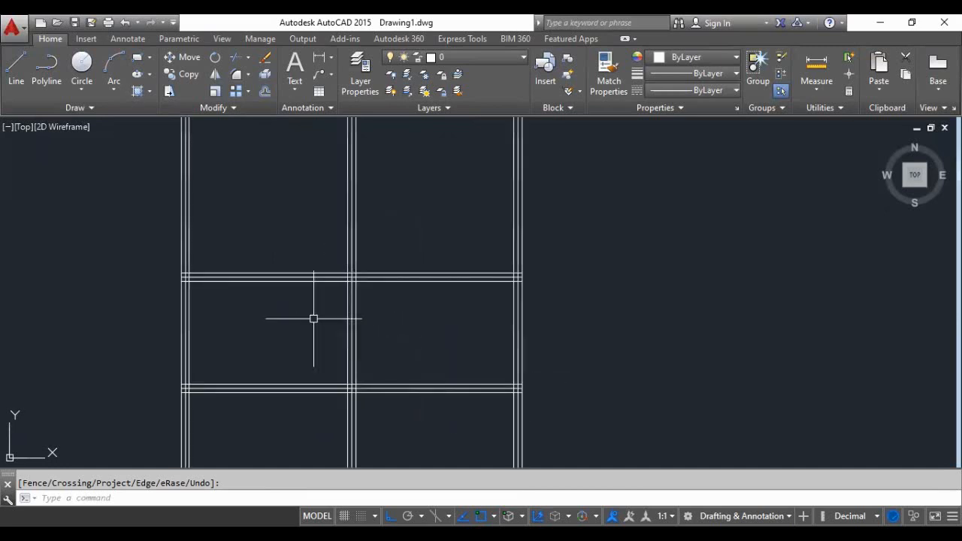
- Trim the two middle horizontal line groups left of the central vertical lines, using the central group's left offset line as the cutting edge
scroll(313, 318, "down", 4)
scroll(309, 324, "up", 4)
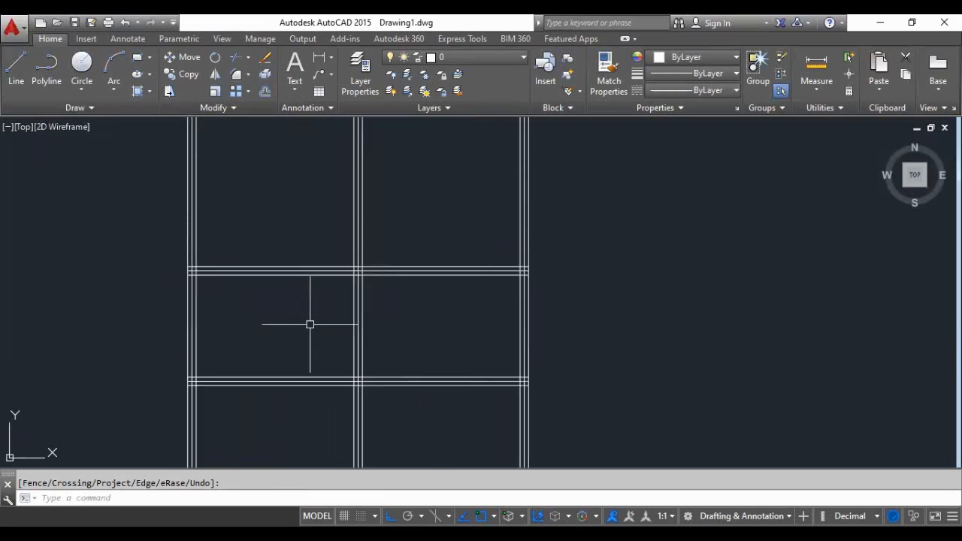
key("space")
scroll(310, 324, "up", 4)
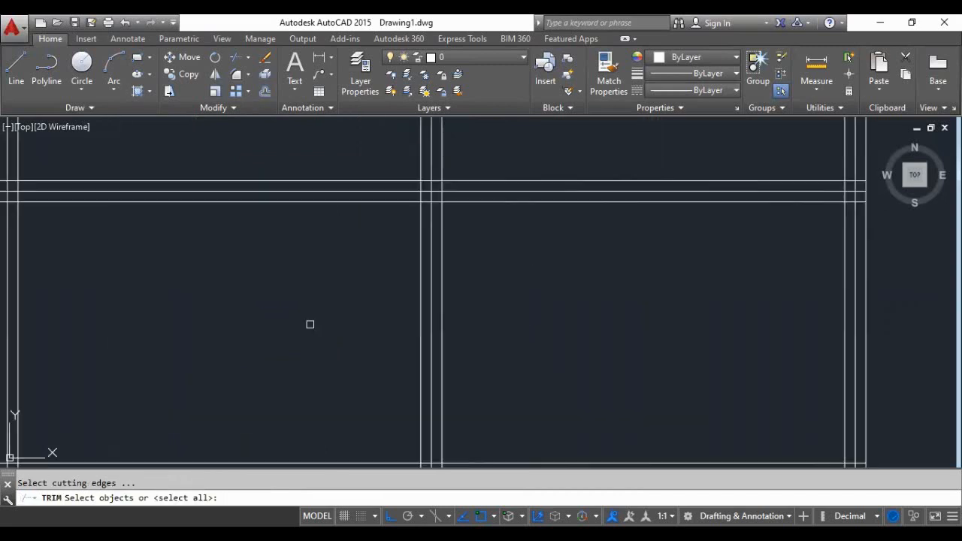
scroll(389, 328, "down", 4)
scroll(391, 326, "up", 2)
left_click(391, 326)
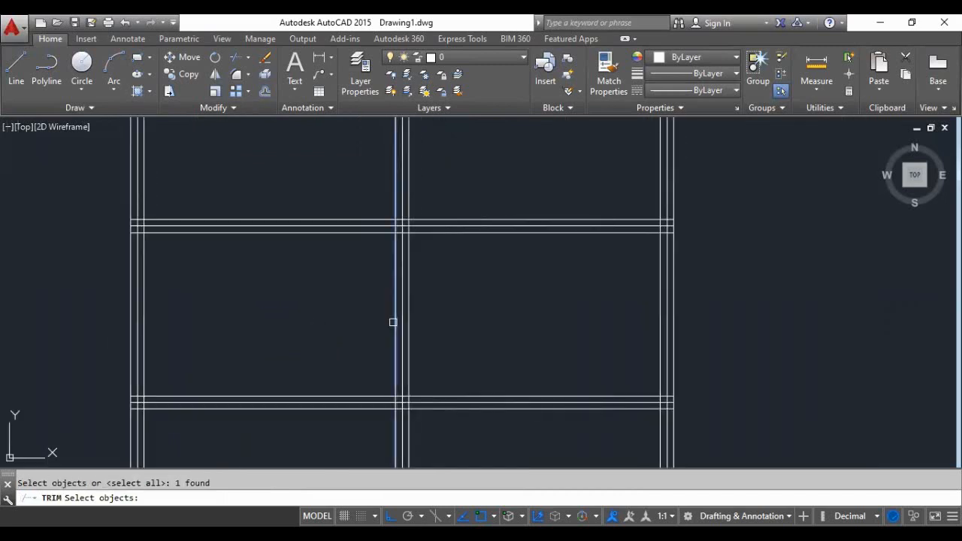
scroll(309, 318, "down", 2)
key("space")
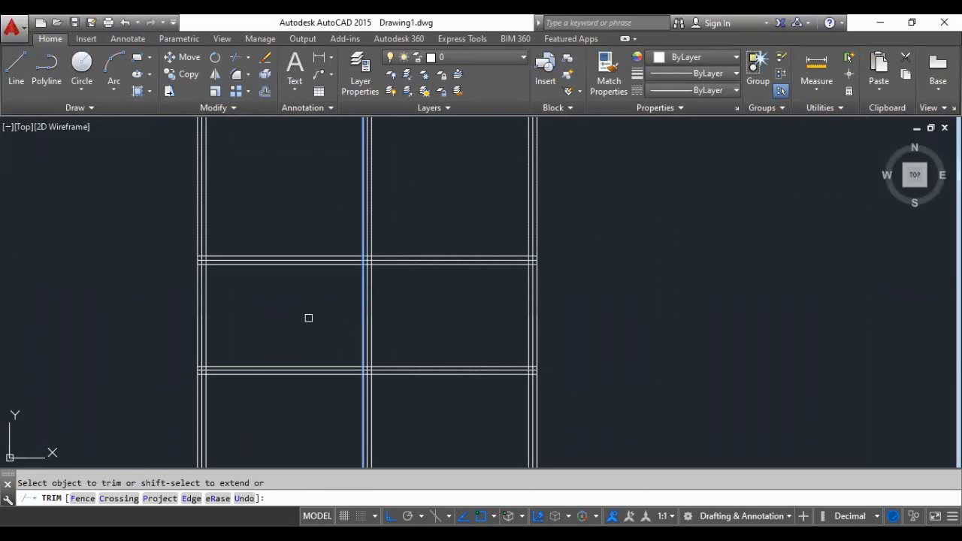
left_click(279, 220)
left_click(262, 403)
key("space")
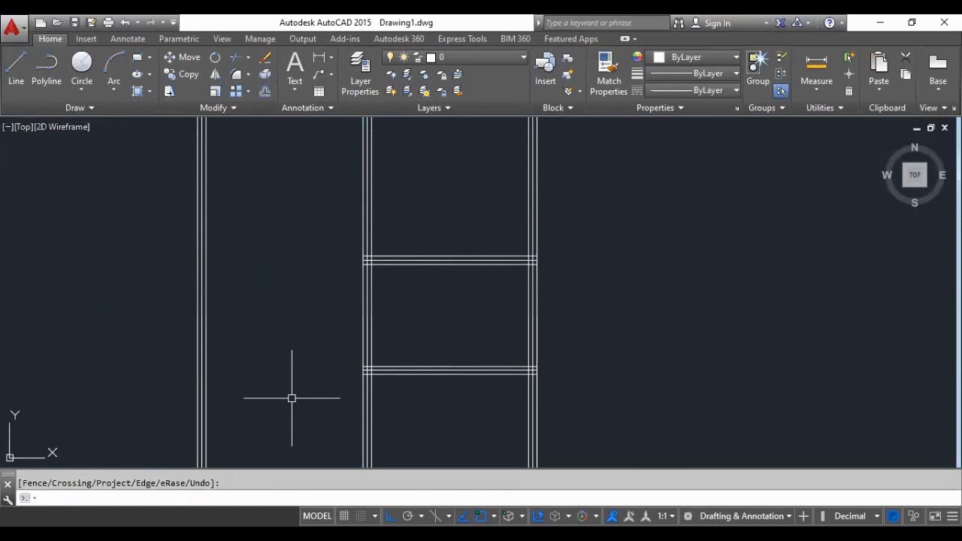
scroll(393, 309, "down", 4)
scroll(406, 368, "up", 4)
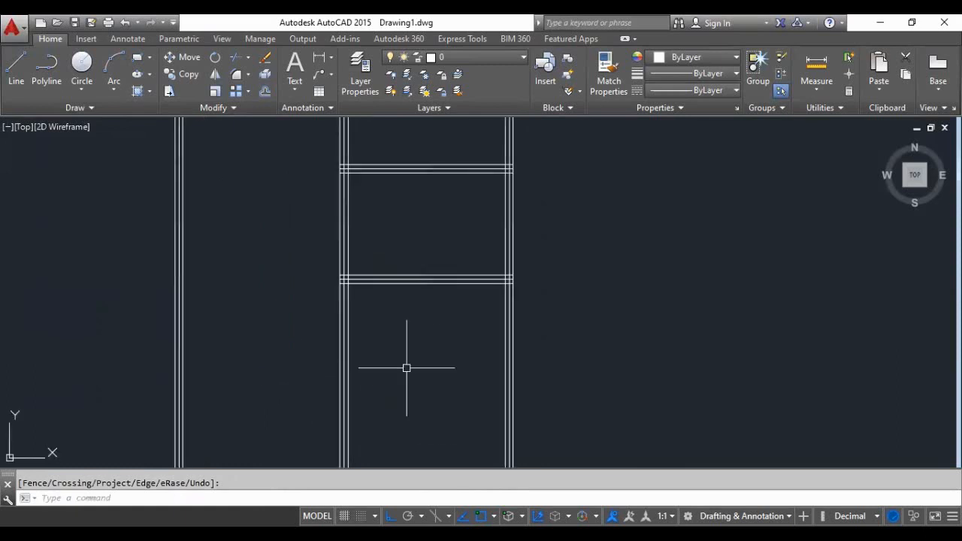
scroll(406, 367, "down", 2)
scroll(428, 284, "up", 2)
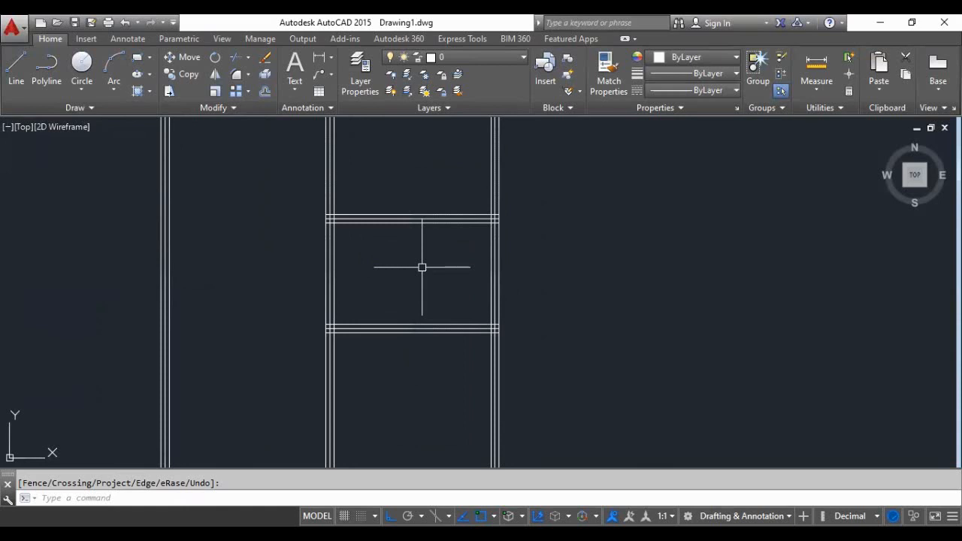
scroll(421, 267, "down", 1)
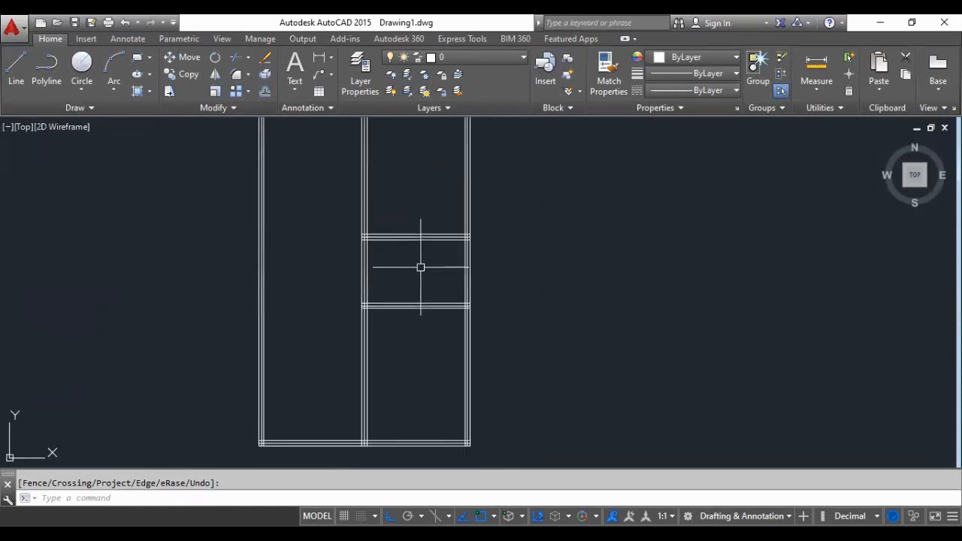
scroll(430, 267, "up", 1)
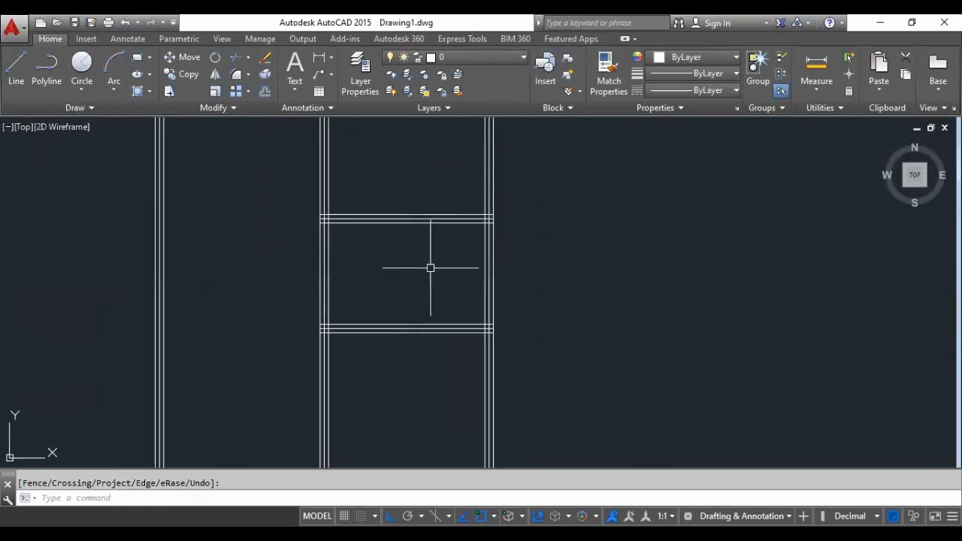
- Offset the innermost line of the rightmost vertical group 1.7 units to the left
scroll(452, 273, "up", 2)
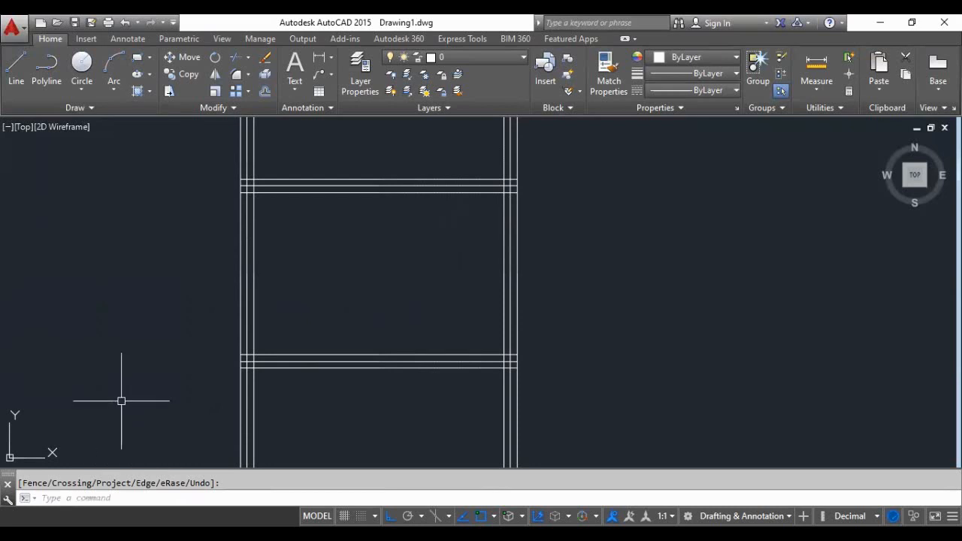
type("o")
key("Return")
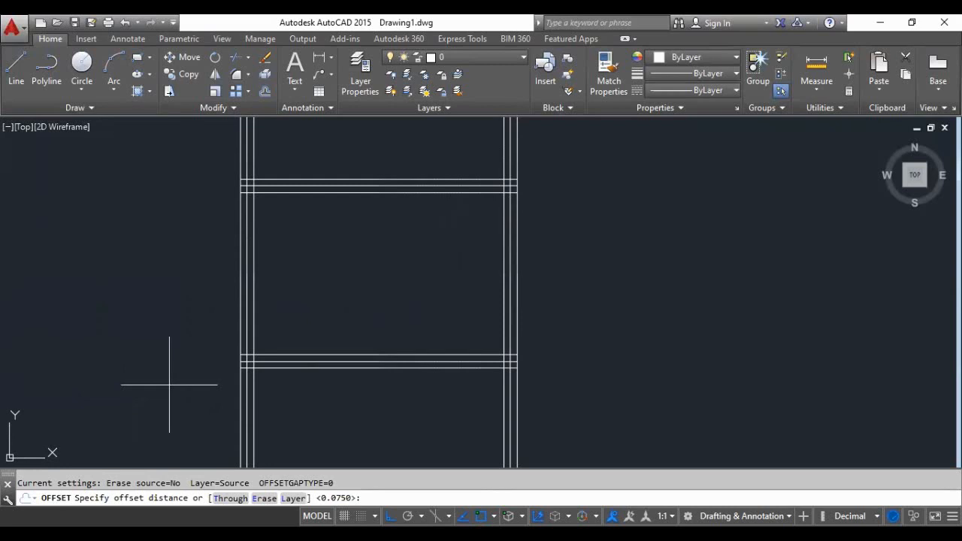
type("1.7")
key("Return")
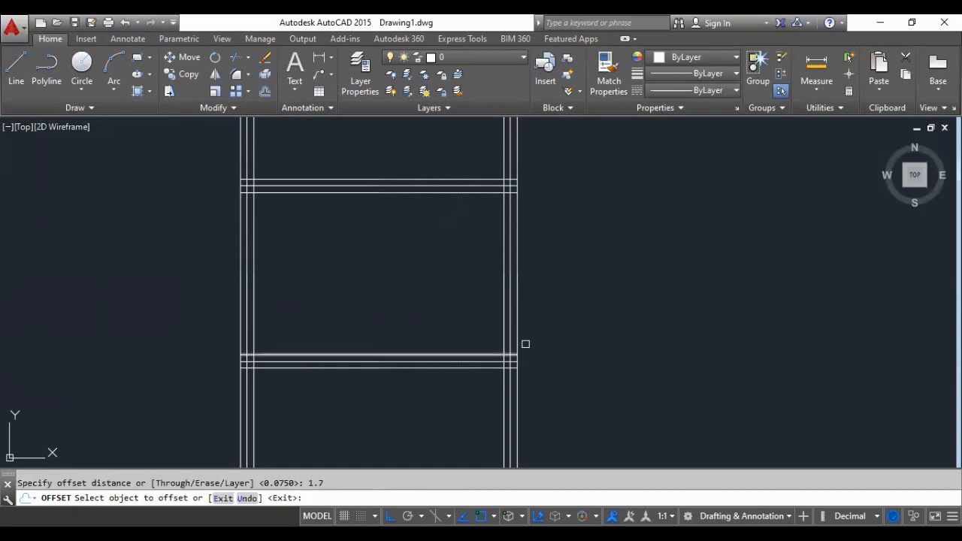
scroll(530, 333, "up", 4)
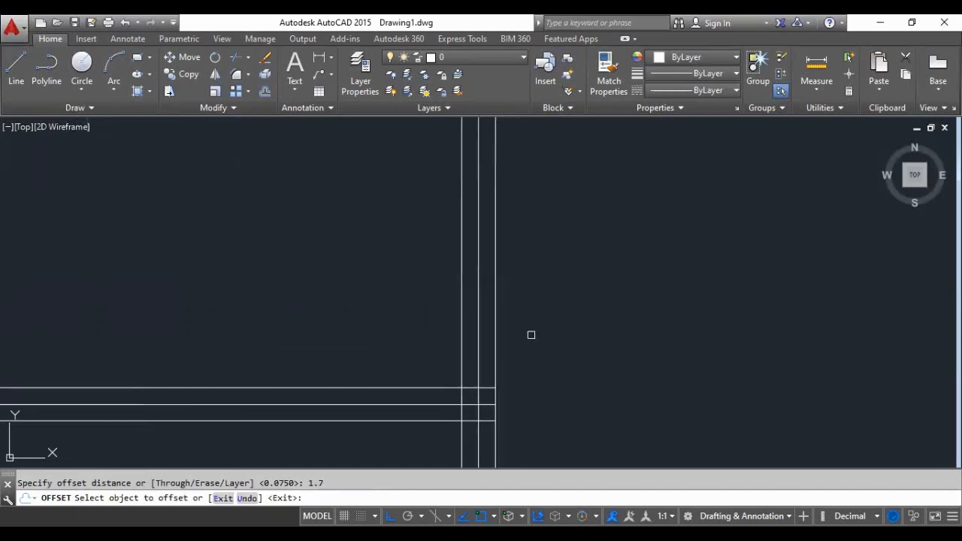
scroll(462, 299, "down", 2)
left_click(463, 298)
left_click(391, 298)
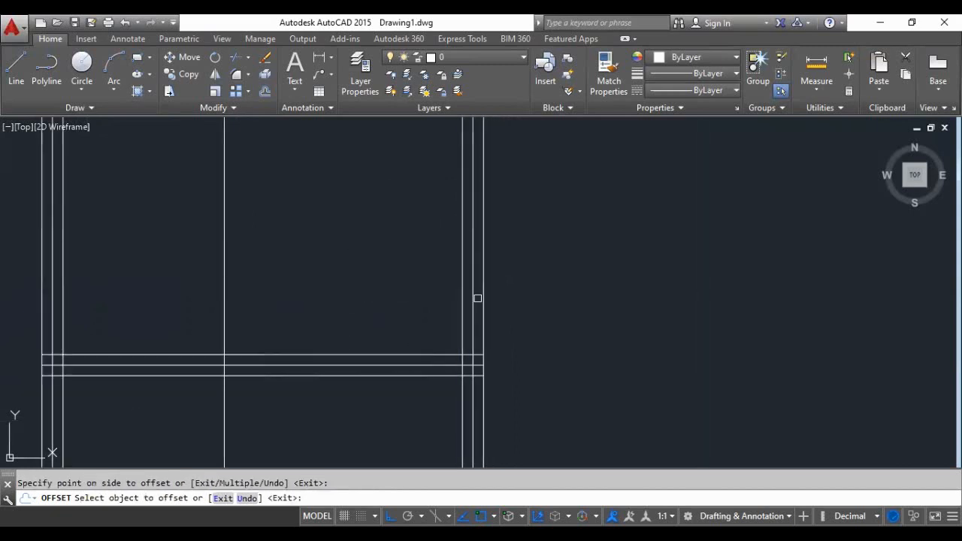
- Offset the remaining two lines of the rightmost vertical group 1.7 units to the left
left_click(483, 311)
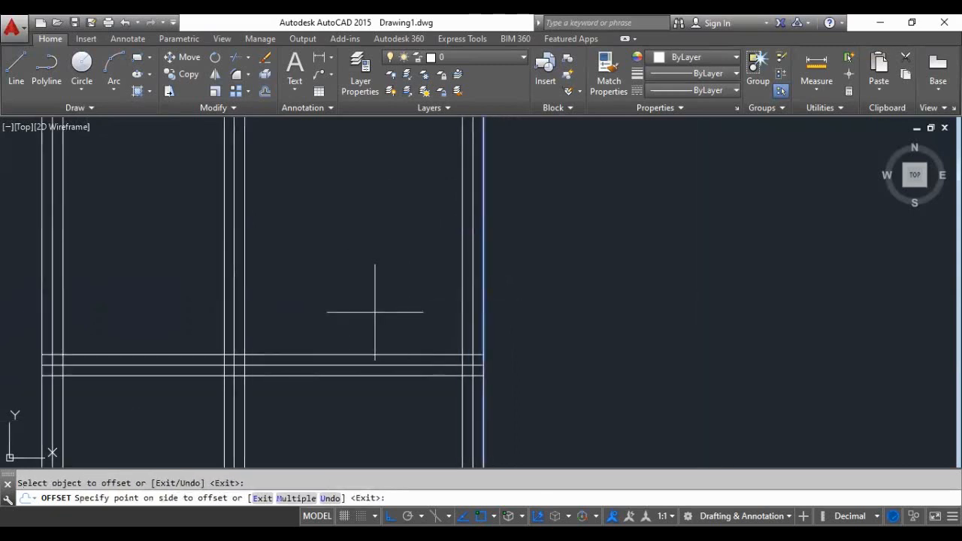
left_click(375, 311)
scroll(410, 346, "down", 2)
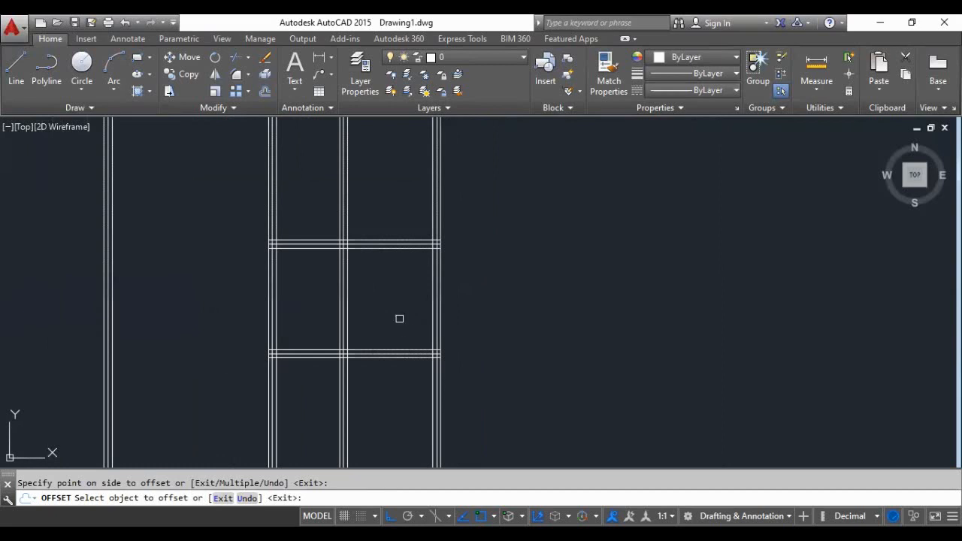
scroll(398, 317, "down", 4)
scroll(393, 305, "up", 4)
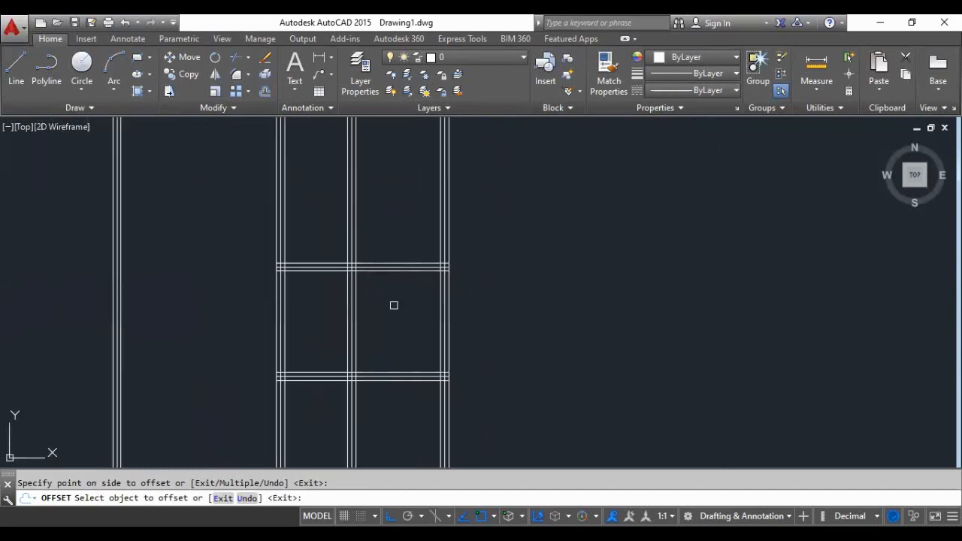
scroll(389, 310, "down", 2)
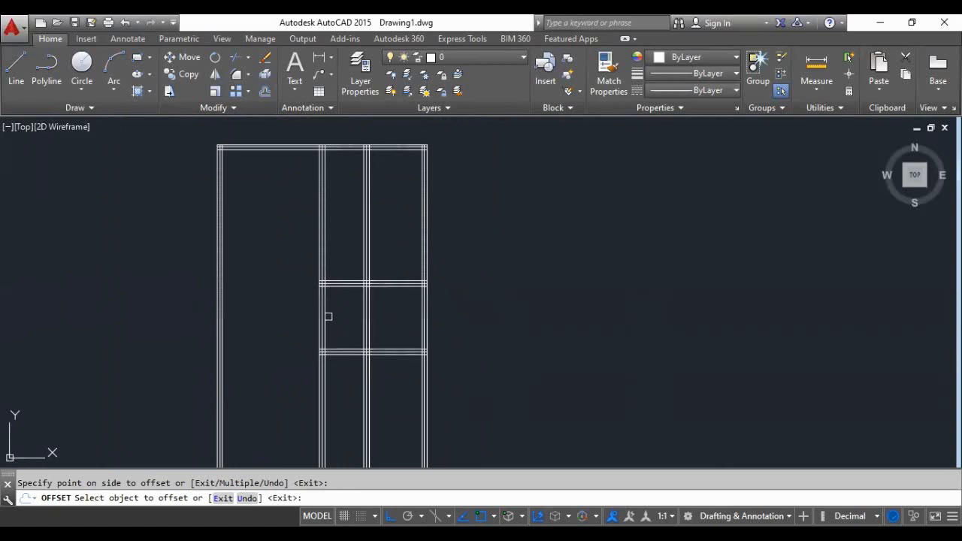
scroll(385, 279, "up", 2)
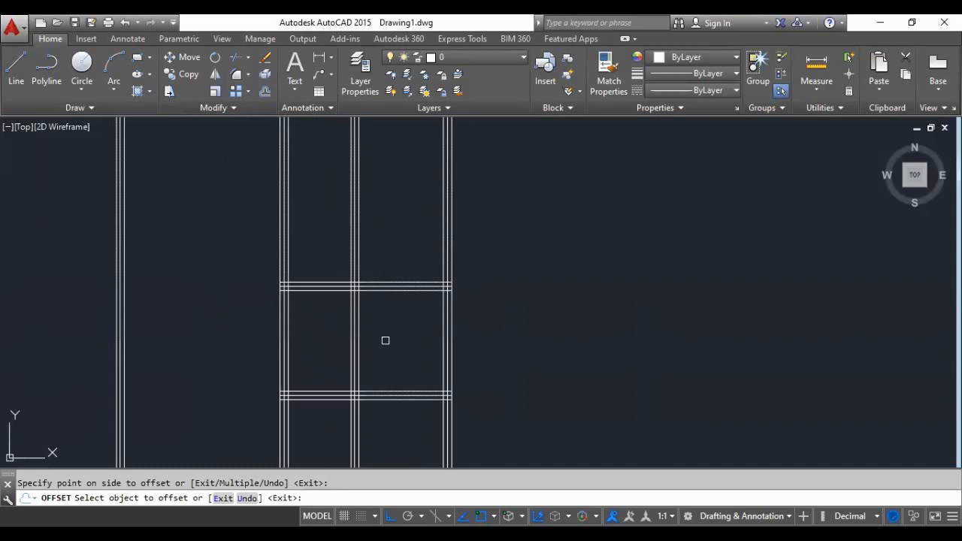
key("Return")
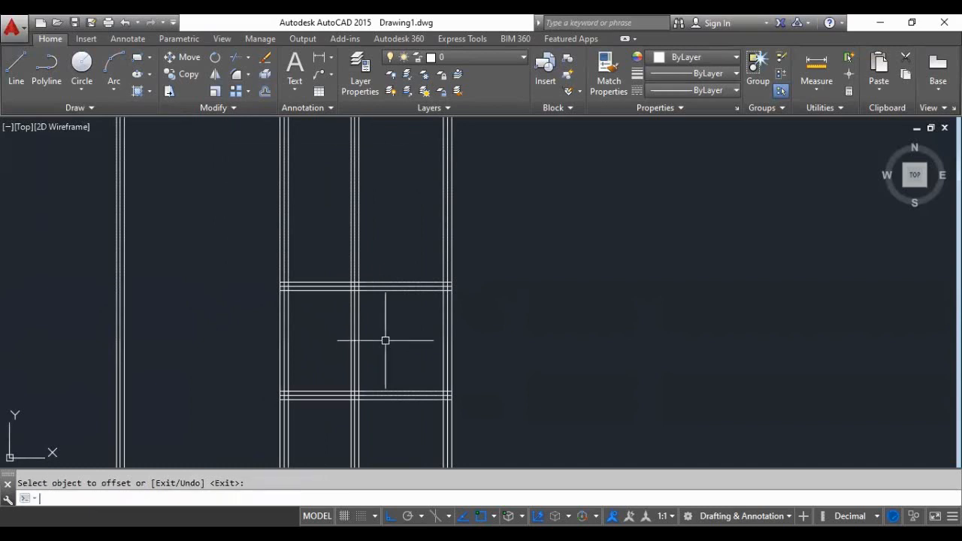
key("Return")
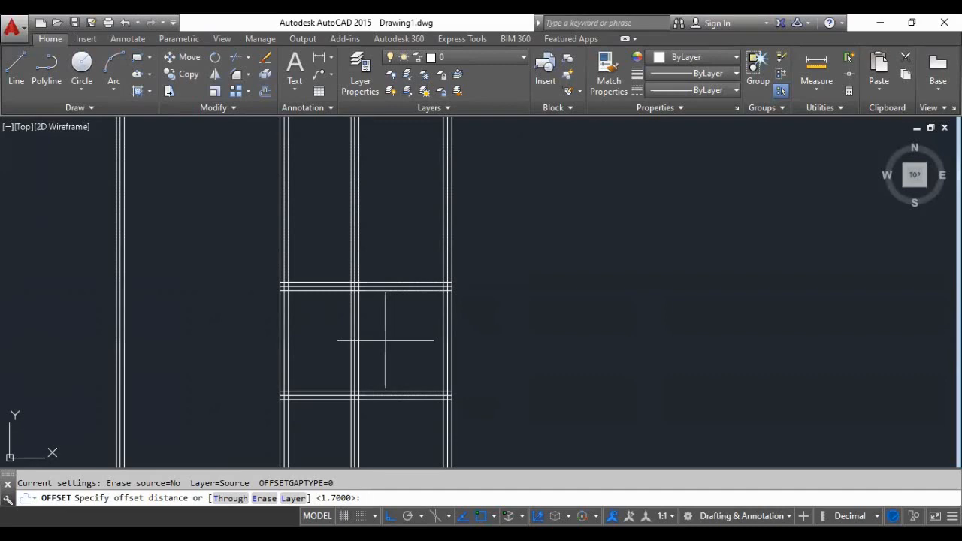
key("Return")
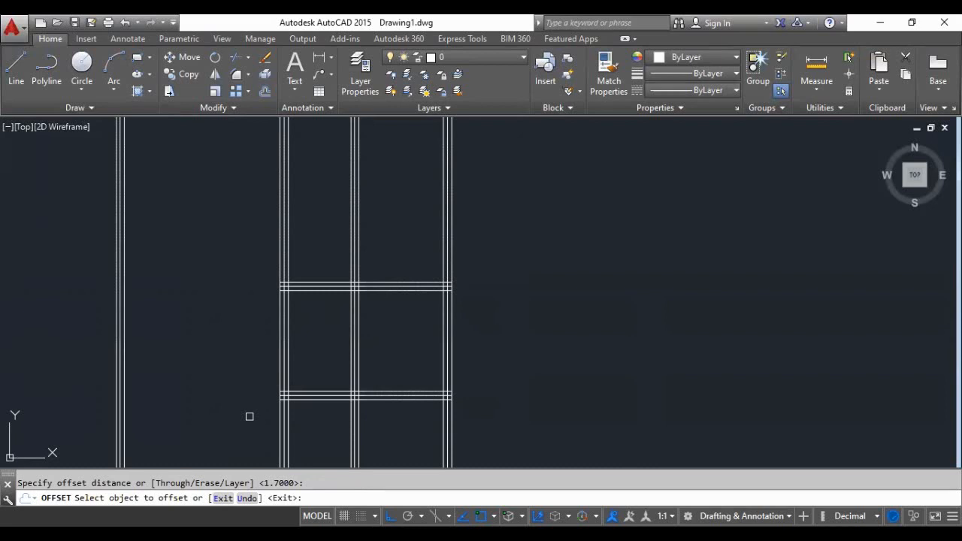
key("Escape")
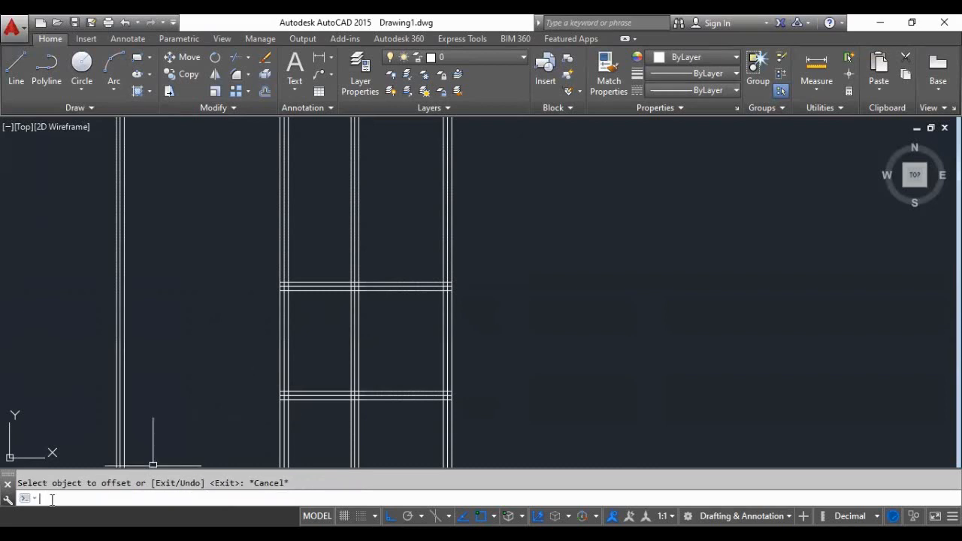
- Trim the three new vertical lines above the upper middle horizontal group, using that group's top line as the cutting edge
type("TR")
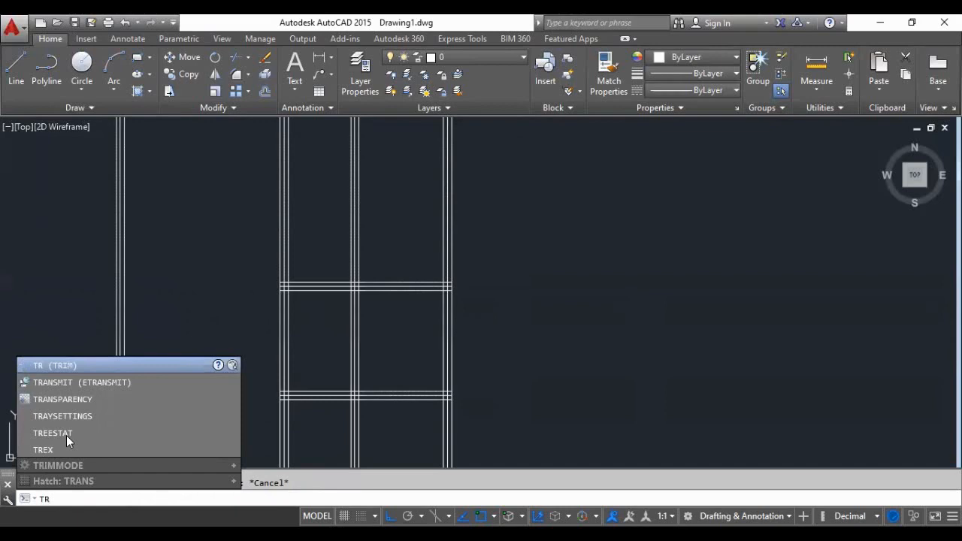
key("Return")
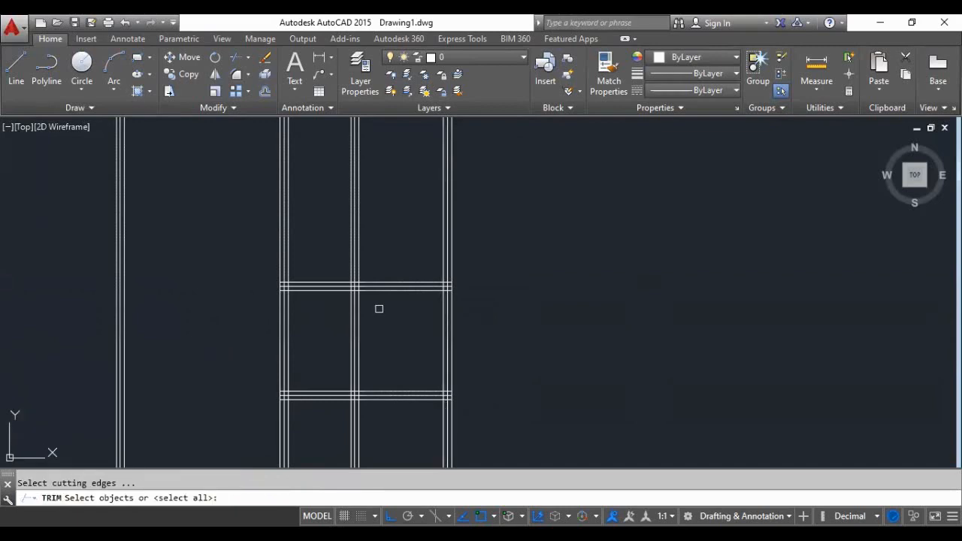
scroll(378, 287, "up", 4)
scroll(359, 317, "down", 6)
scroll(373, 261, "up", 4)
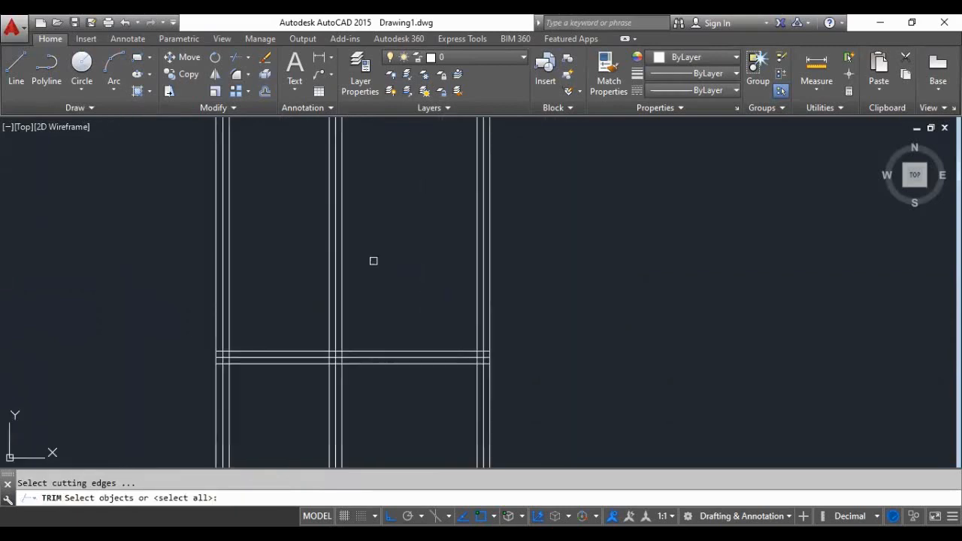
scroll(348, 389, "up", 4)
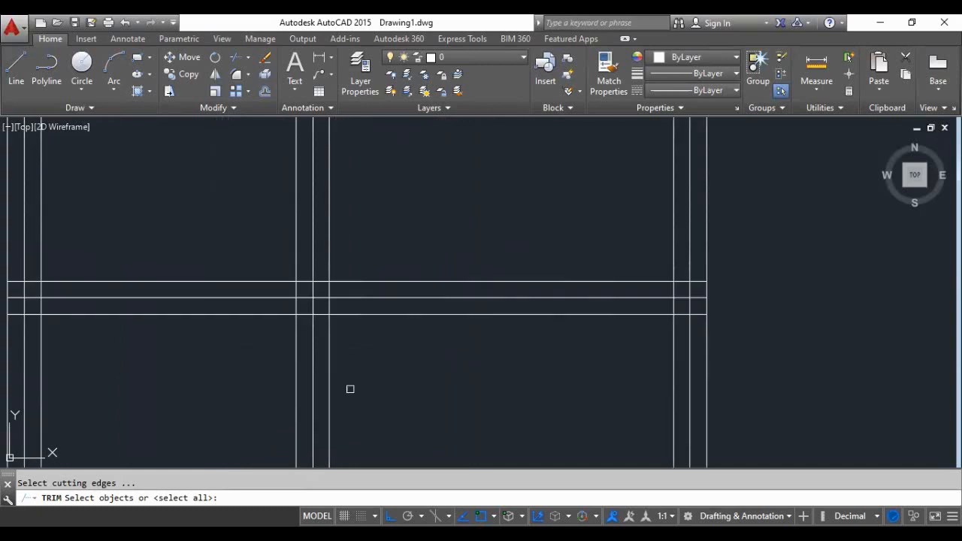
left_click(359, 281)
scroll(360, 282, "down", 4)
key("Return")
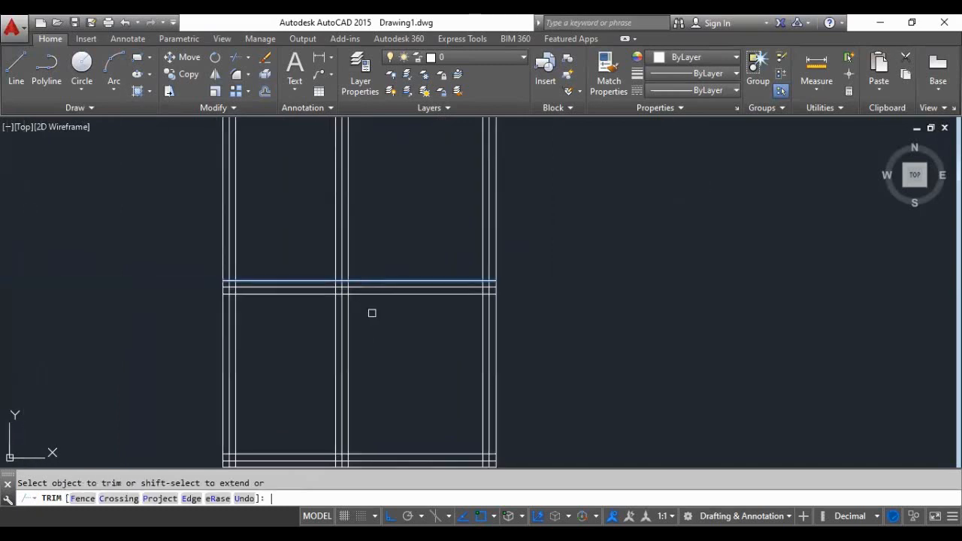
left_click(373, 216)
left_click(295, 239)
scroll(308, 180, "down", 2)
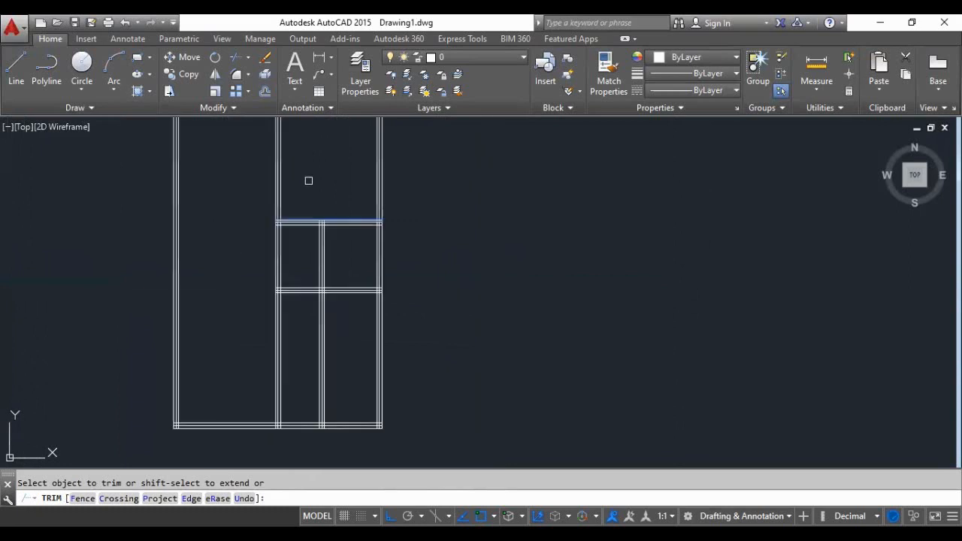
scroll(316, 301, "up", 2)
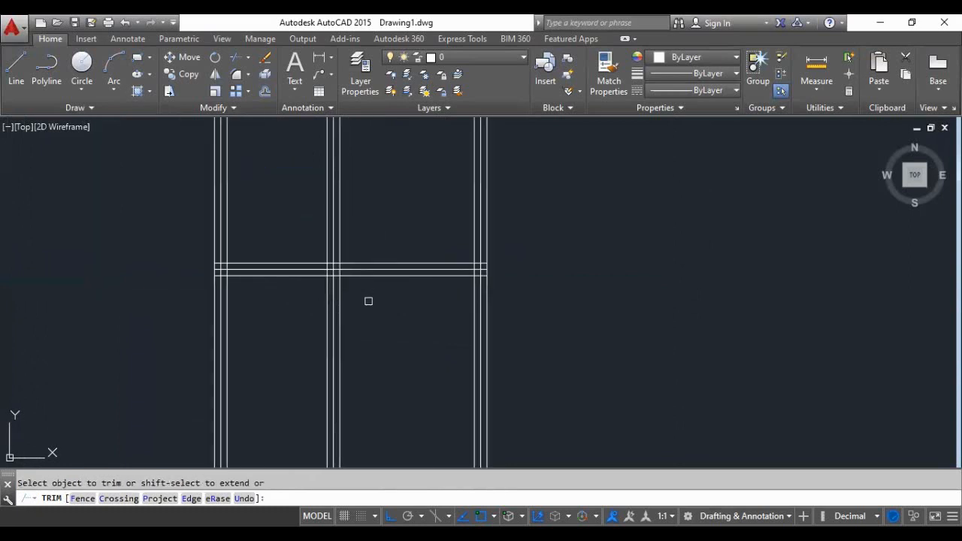
key("Return")
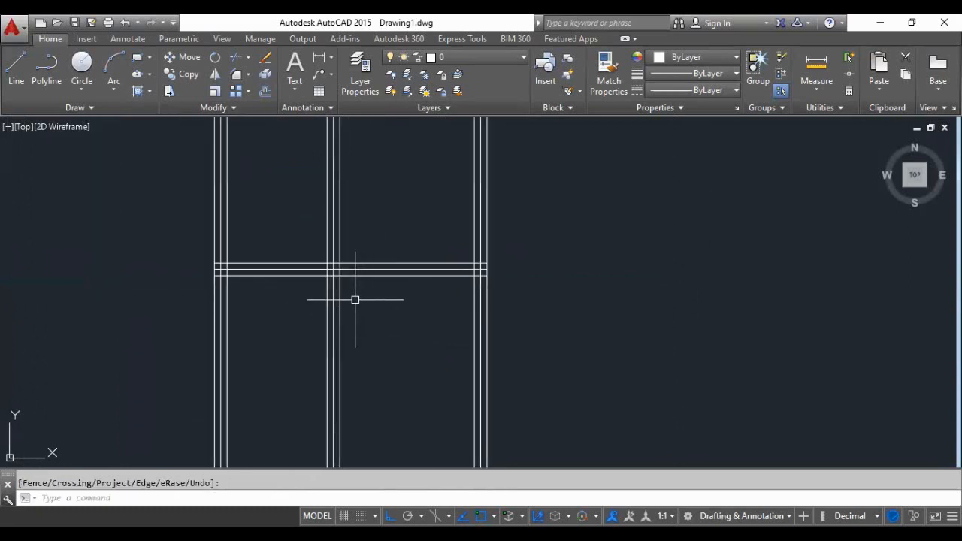
- Trim the three new vertical lines below the lower middle horizontal group, using that group's bottom line as the cutting edge
scroll(354, 299, "up", 2)
key("Return")
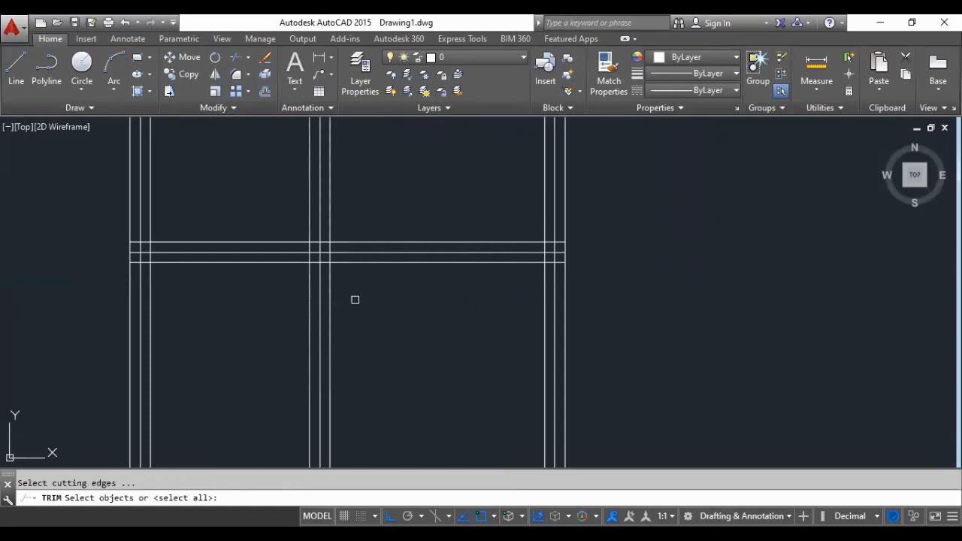
left_click(352, 263)
key("Return")
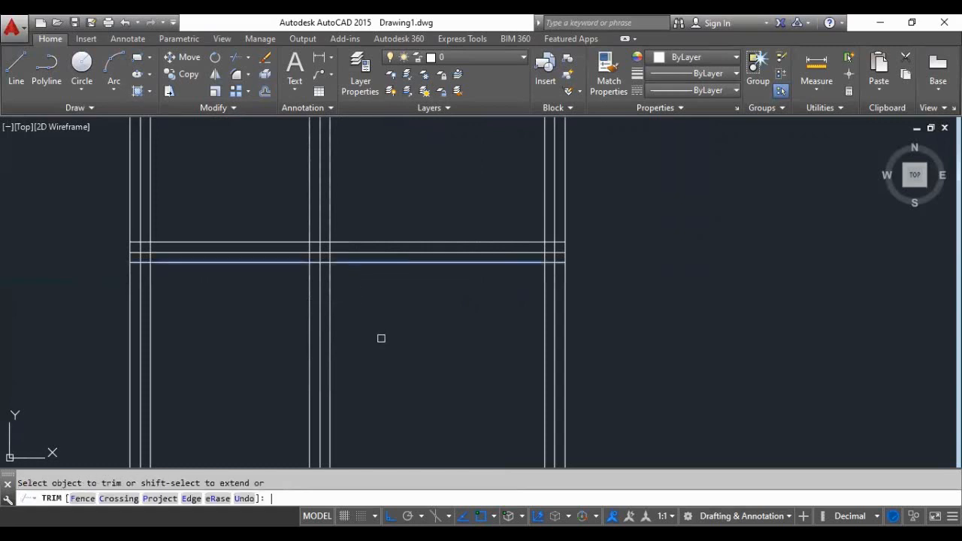
left_click(386, 329)
left_click(245, 363)
scroll(315, 374, "down", 3)
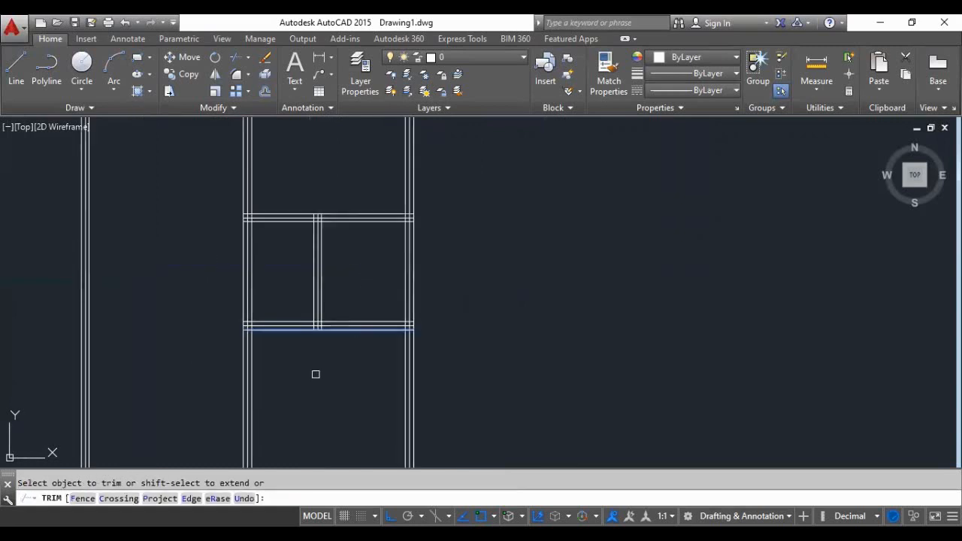
scroll(279, 291, "up", 2)
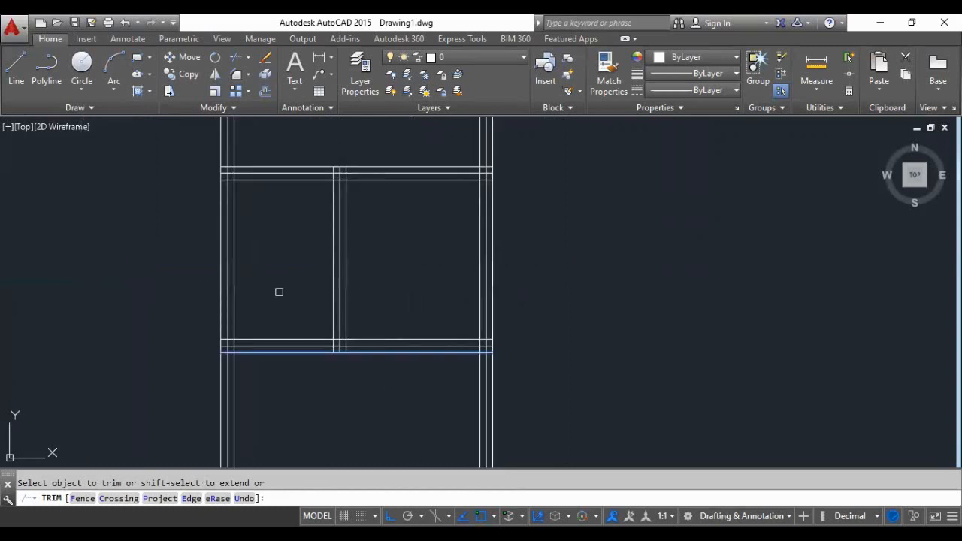
- Trim the three left vertical lines between the upper and lower middle horizontal groups, using all objects as cutting edges
key("Return")
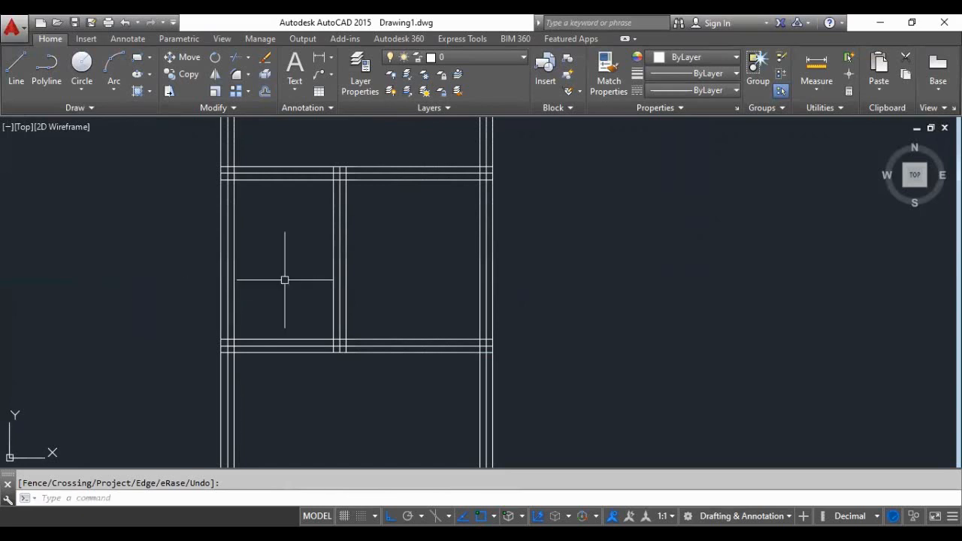
key("Return")
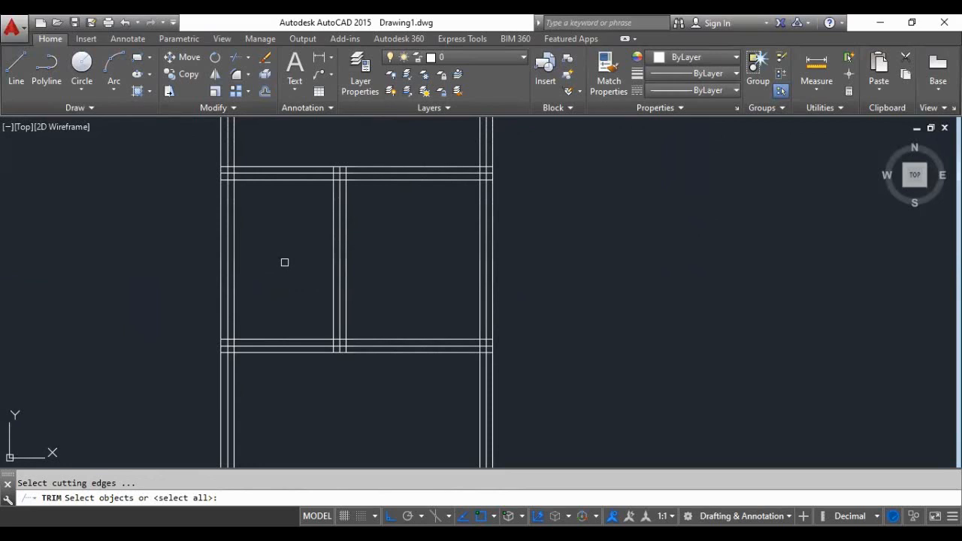
key("Return")
left_click(284, 262)
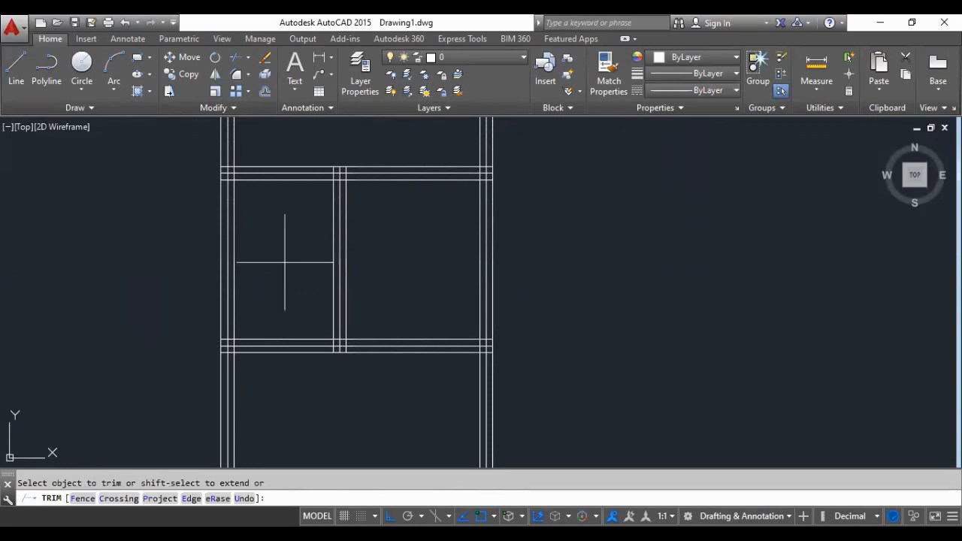
left_click(201, 262)
left_click(261, 242)
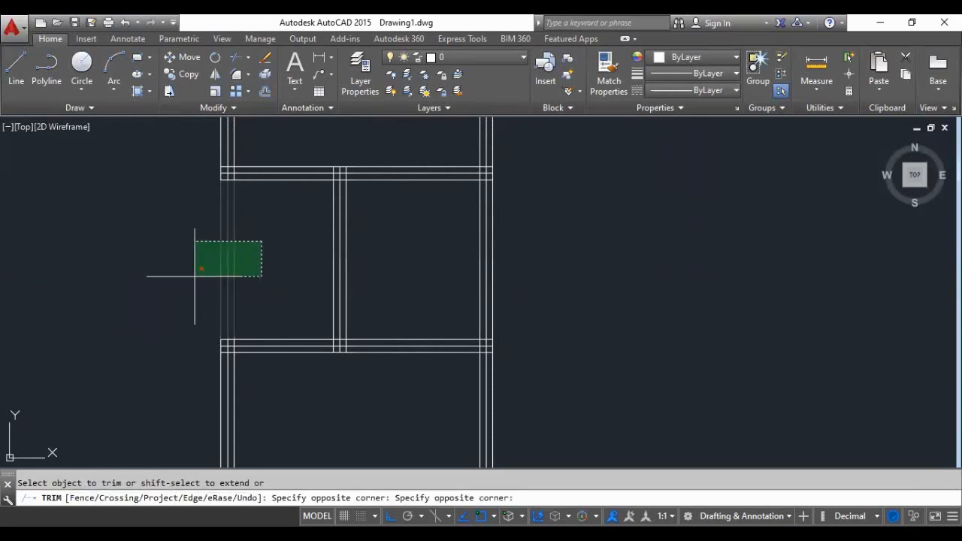
left_click(193, 275)
scroll(268, 290, "down", 6)
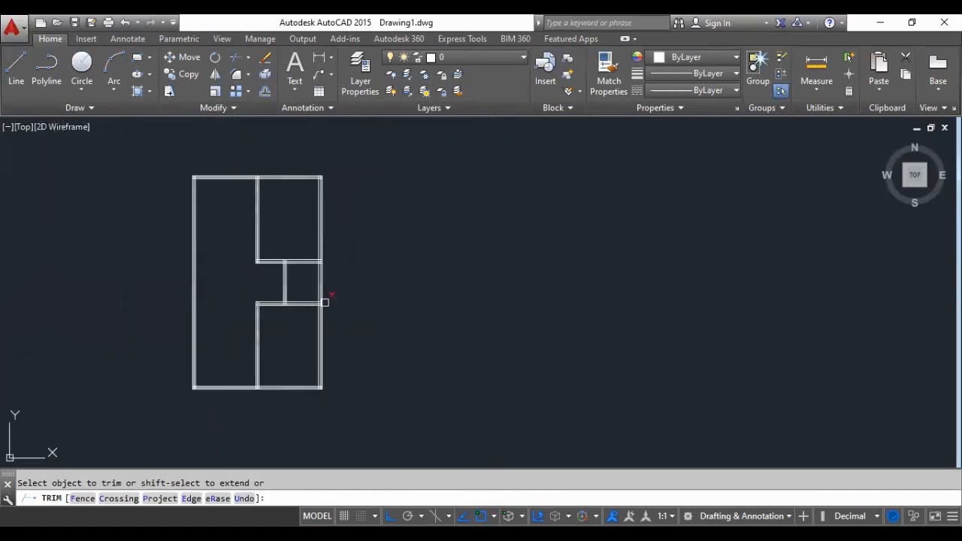
key("Return")
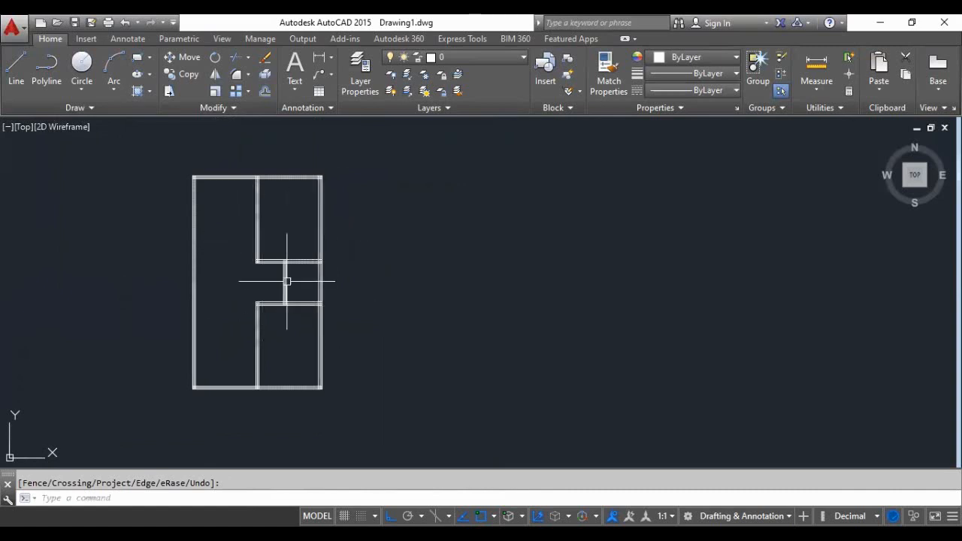
- Examine the trimmed layout, the small middle room and the wall corner of the lower right room
scroll(291, 312, "down", 4)
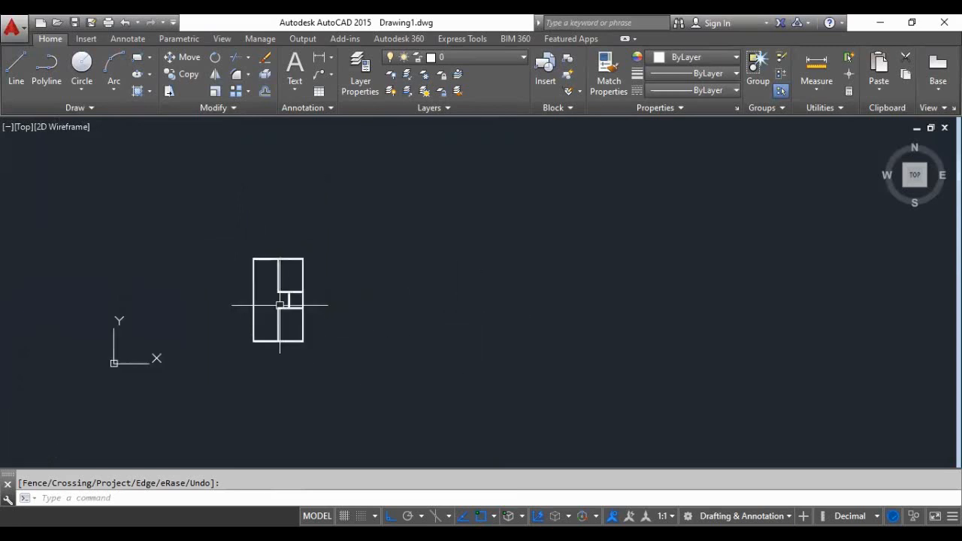
scroll(279, 305, "up", 4)
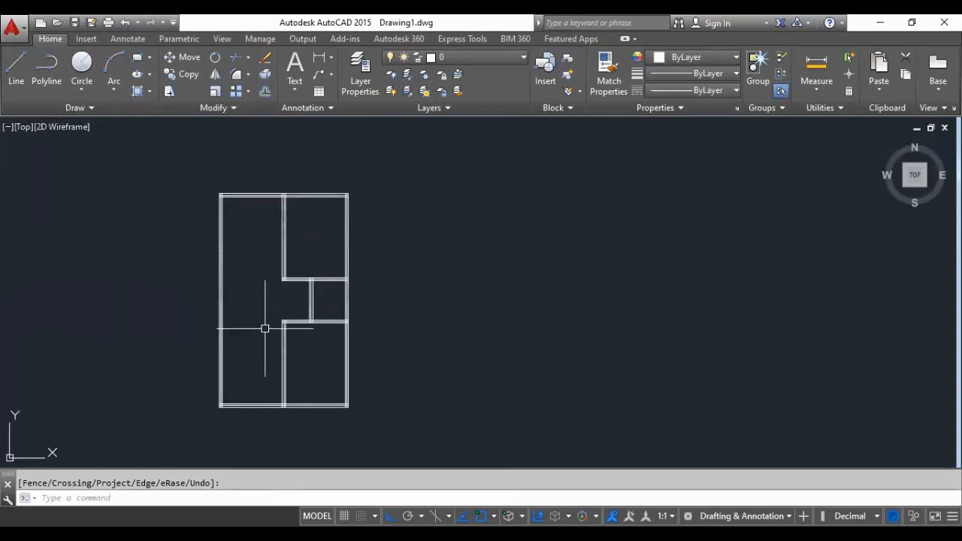
scroll(369, 323, "down", 4)
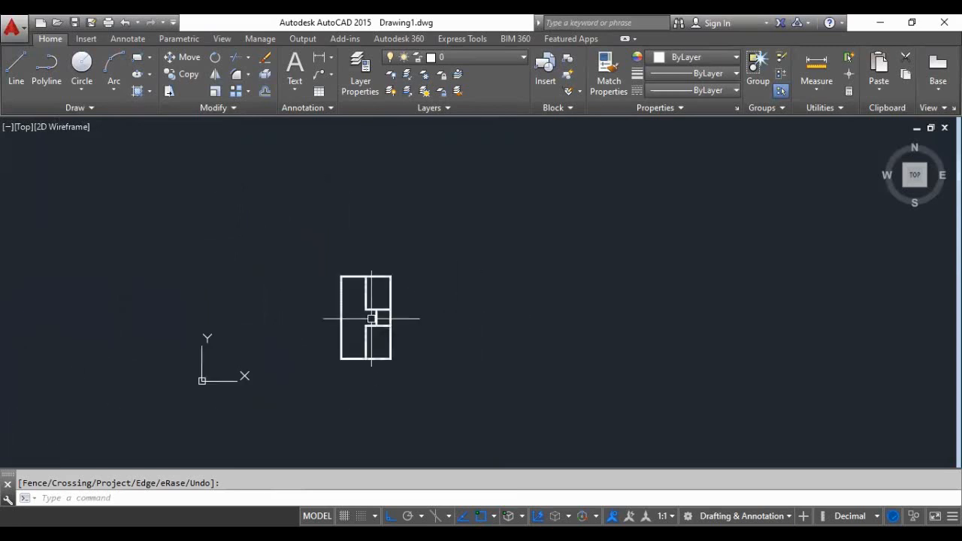
scroll(371, 319, "up", 4)
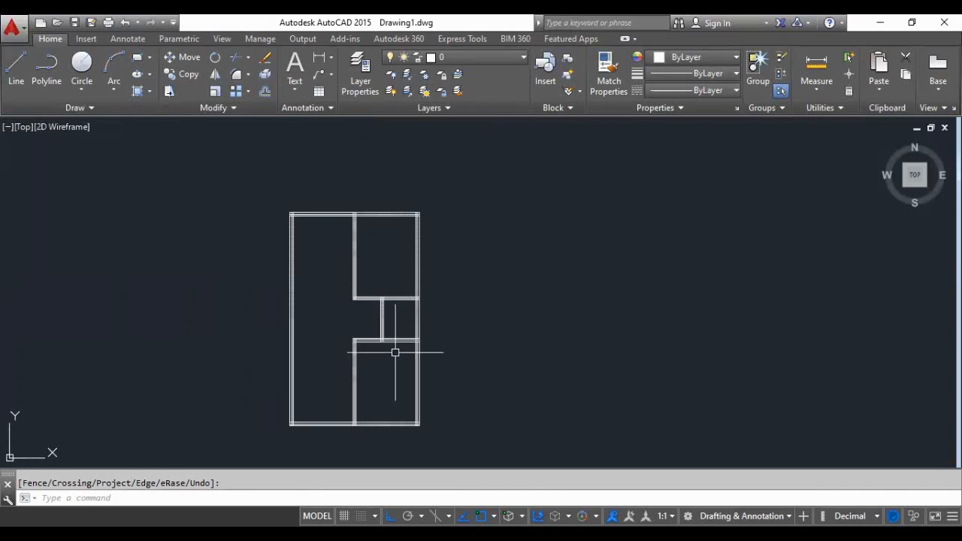
scroll(391, 348, "up", 3)
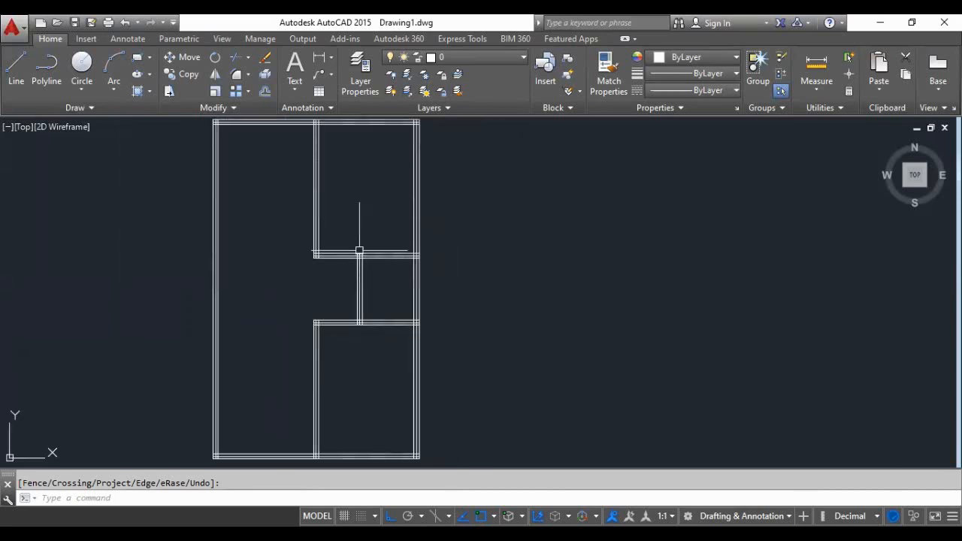
scroll(358, 254, "up", 2)
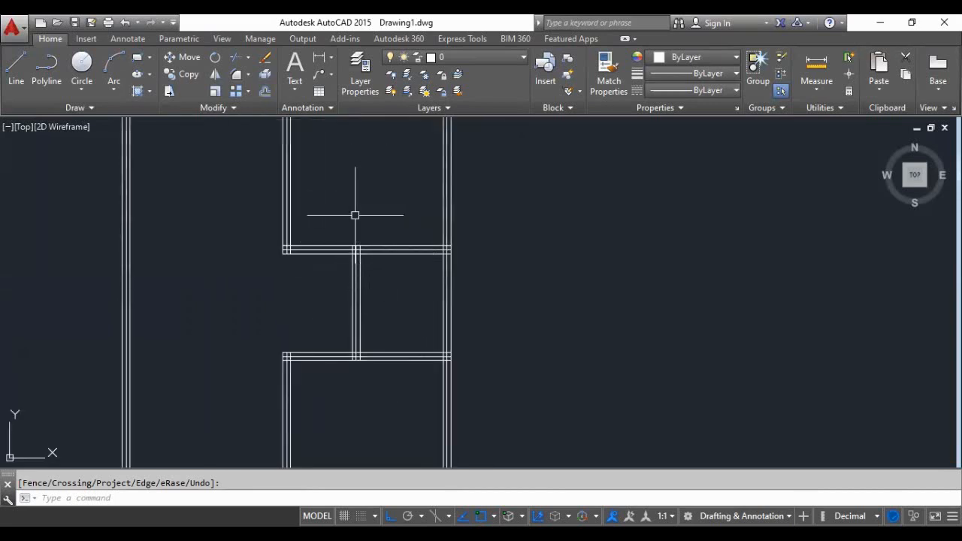
scroll(342, 263, "down", 3)
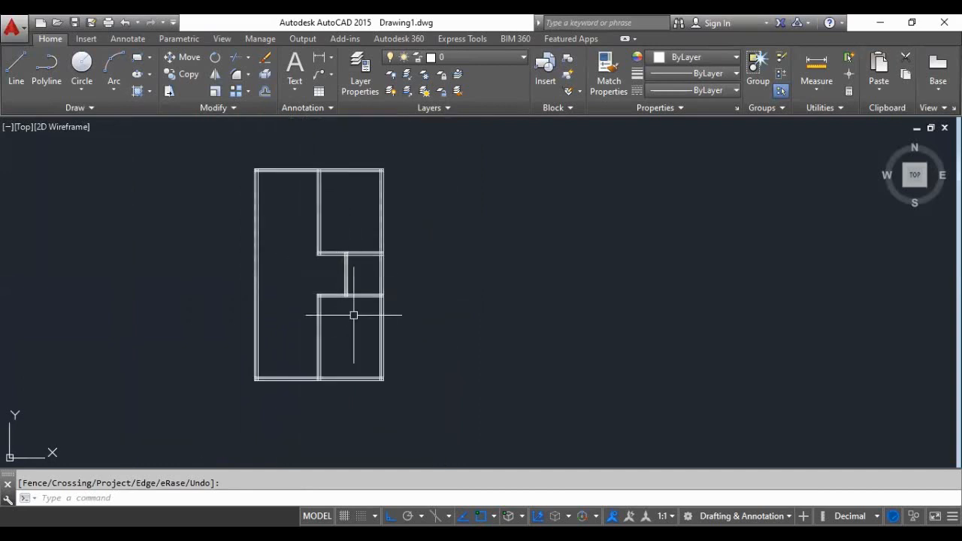
scroll(349, 337, "up", 4)
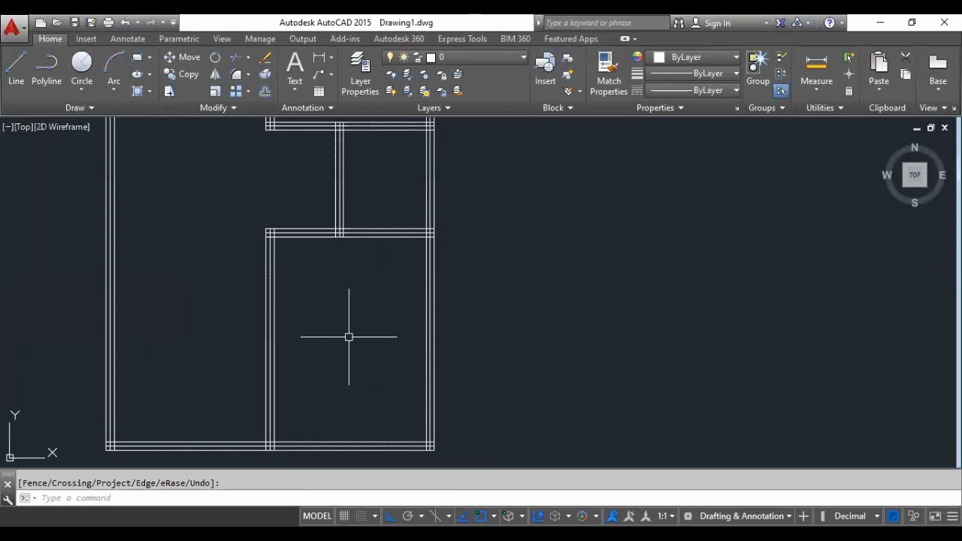
scroll(274, 210, "up", 4)
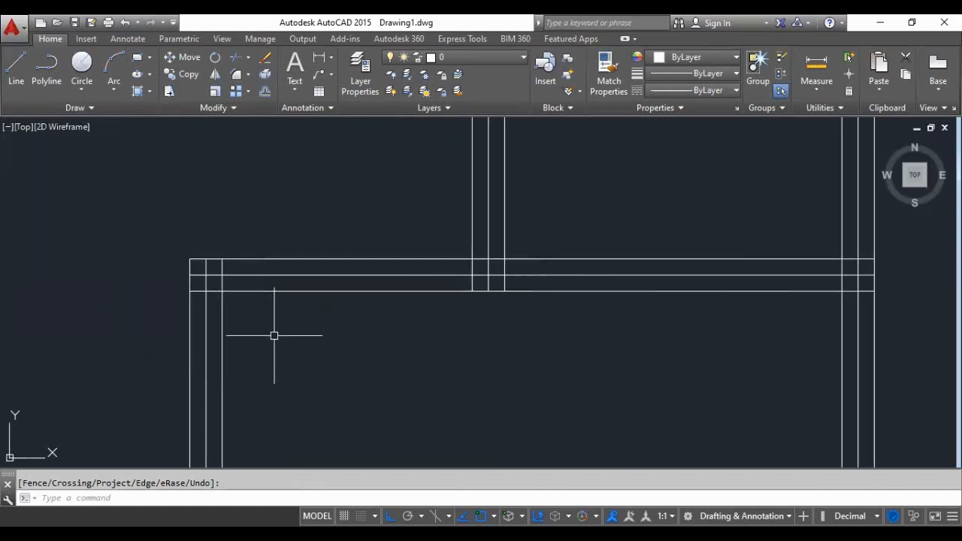
scroll(274, 336, "down", 3)
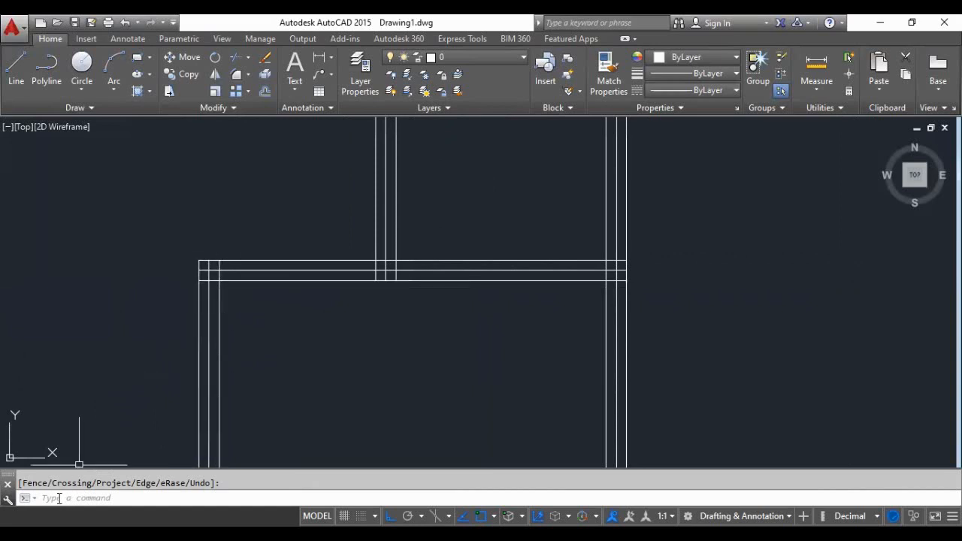
- Start Offset with a distance of 0.10 units
type("o")
key("Return")
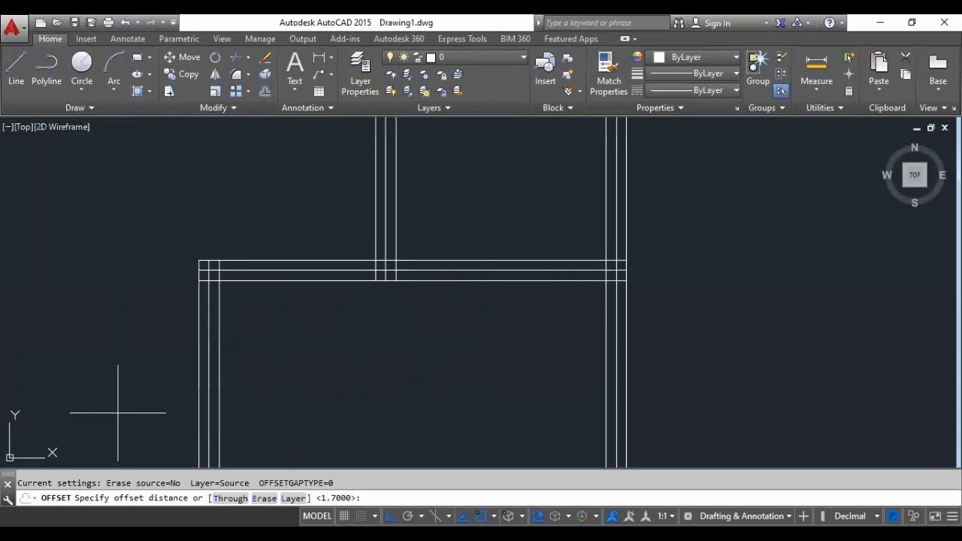
type("0.10")
key("Return")
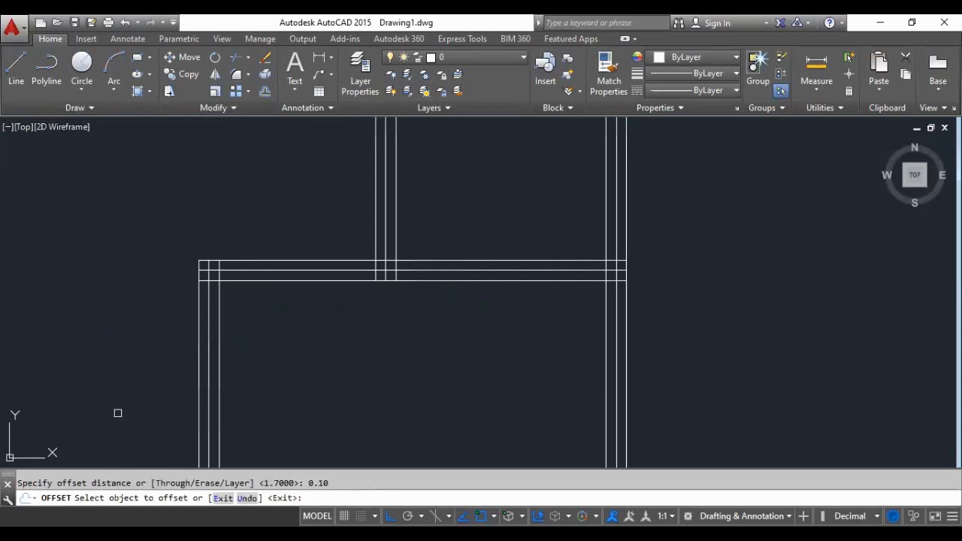
scroll(204, 270, "up", 2)
scroll(219, 264, "up", 2)
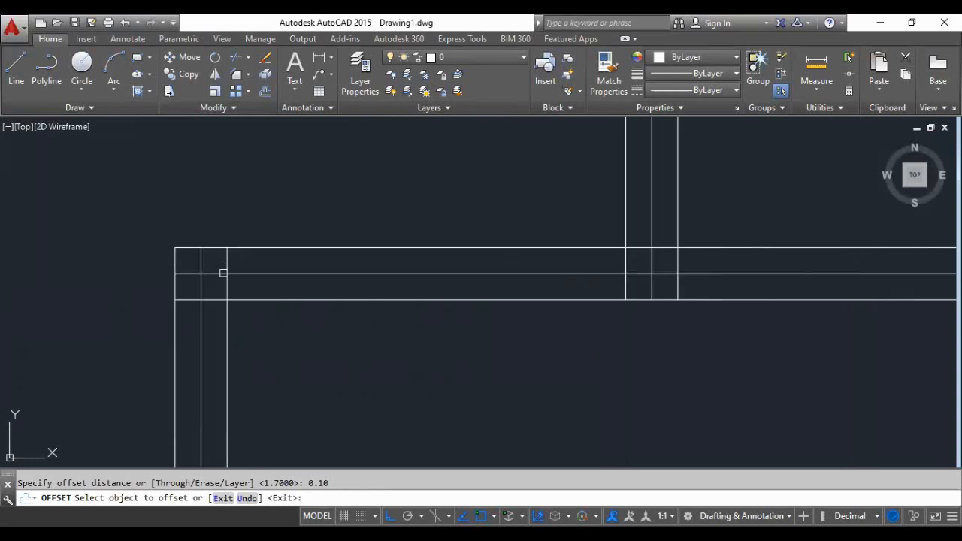
left_click(225, 277)
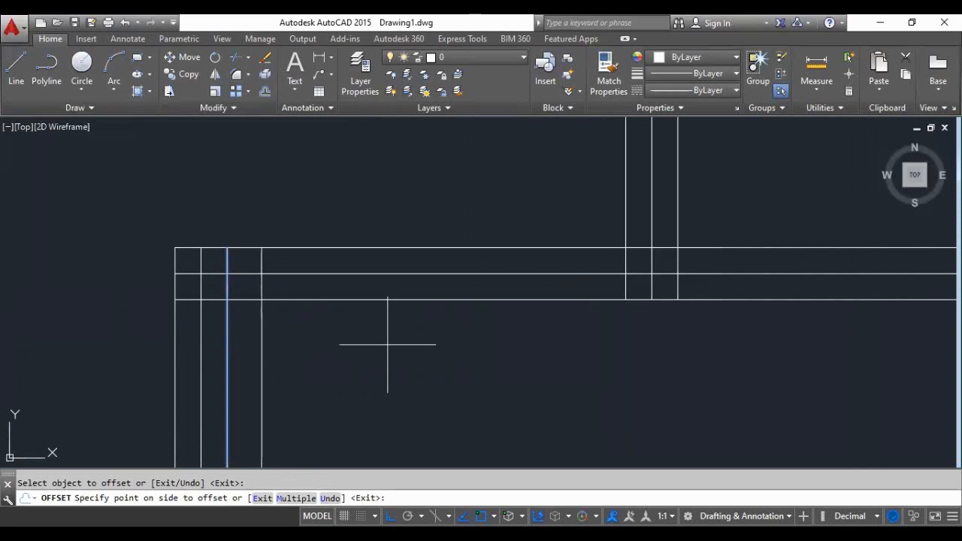
scroll(462, 316, "down", 2)
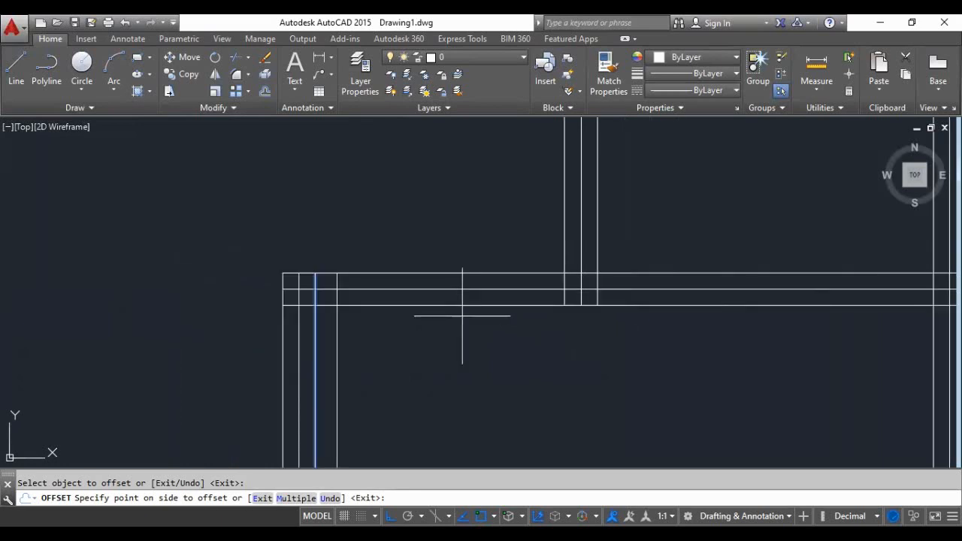
key("Return")
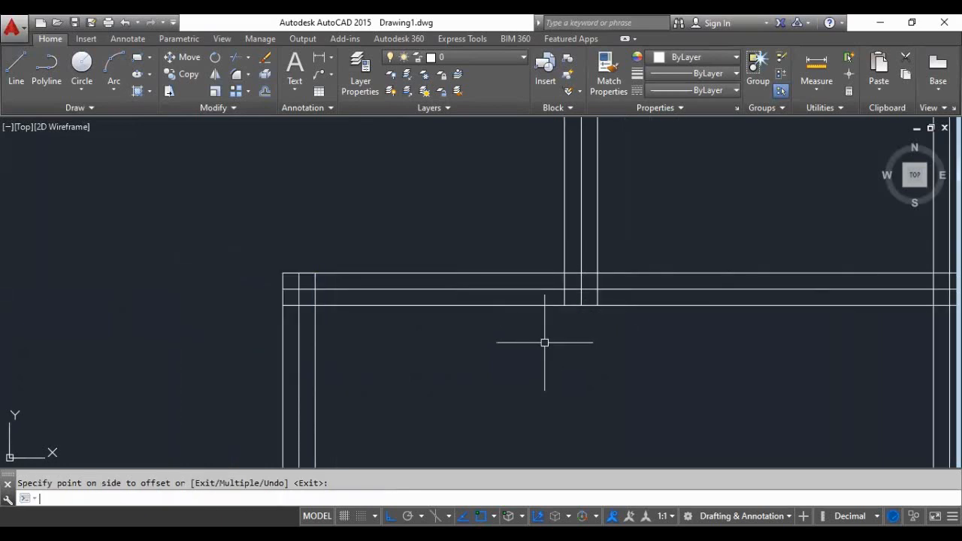
key("Return")
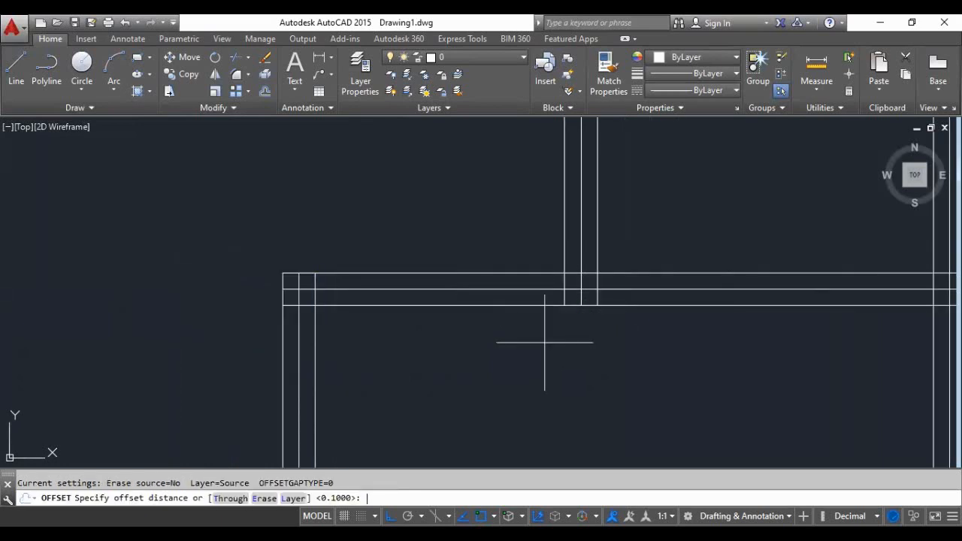
key("Return")
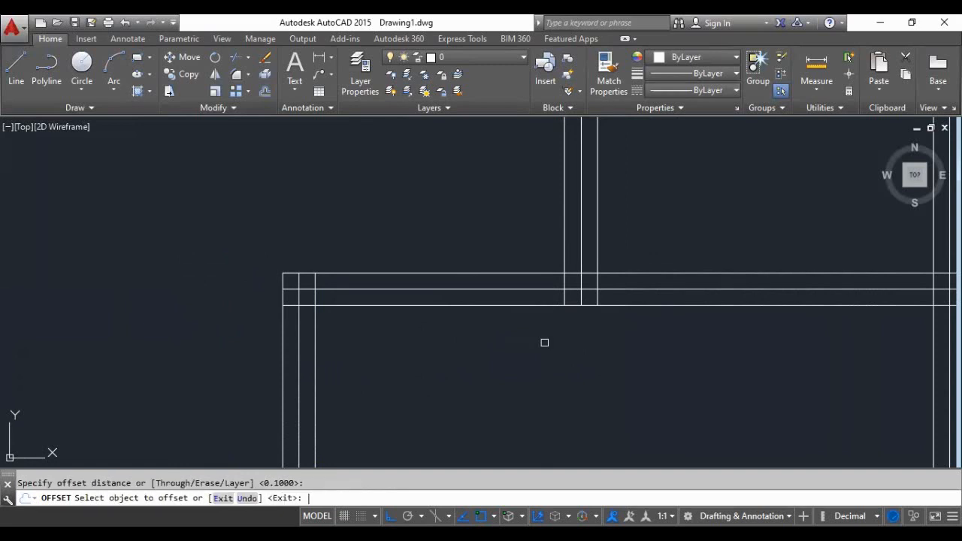
scroll(357, 272, "down", 3)
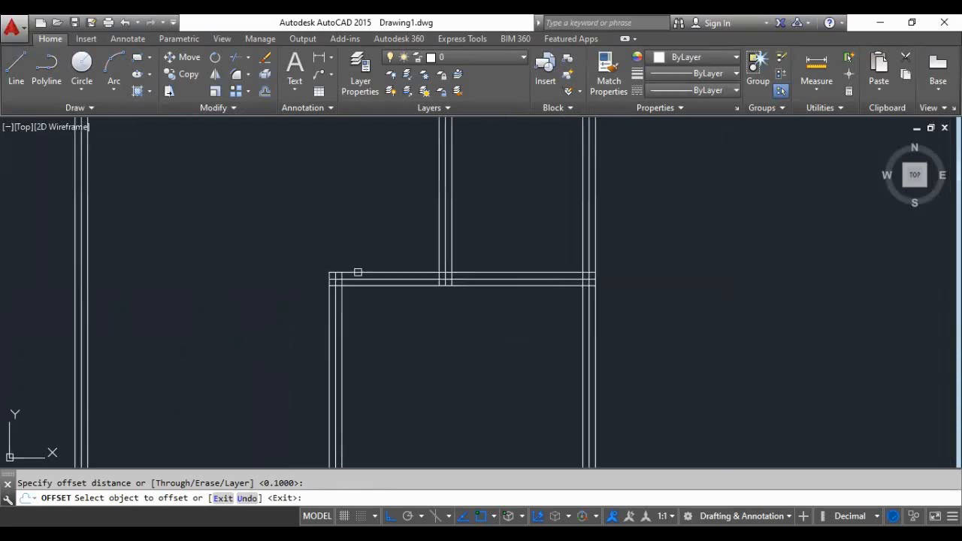
scroll(379, 314, "up", 5)
type("10")
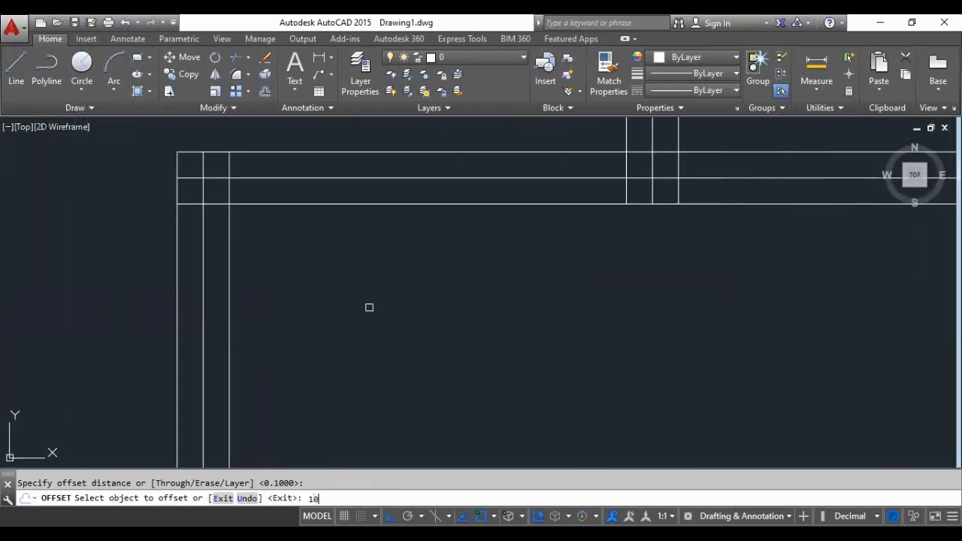
key("Return")
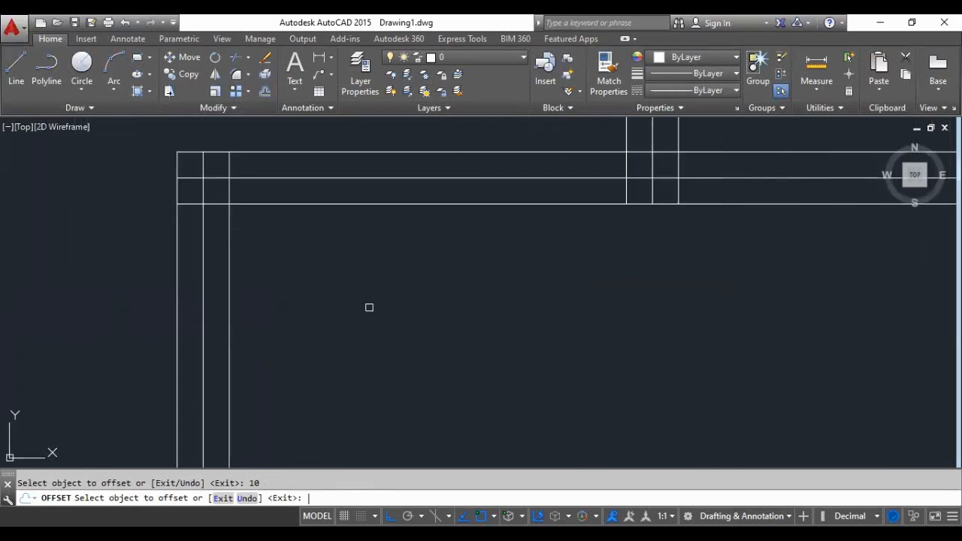
left_click(230, 247)
key("Return")
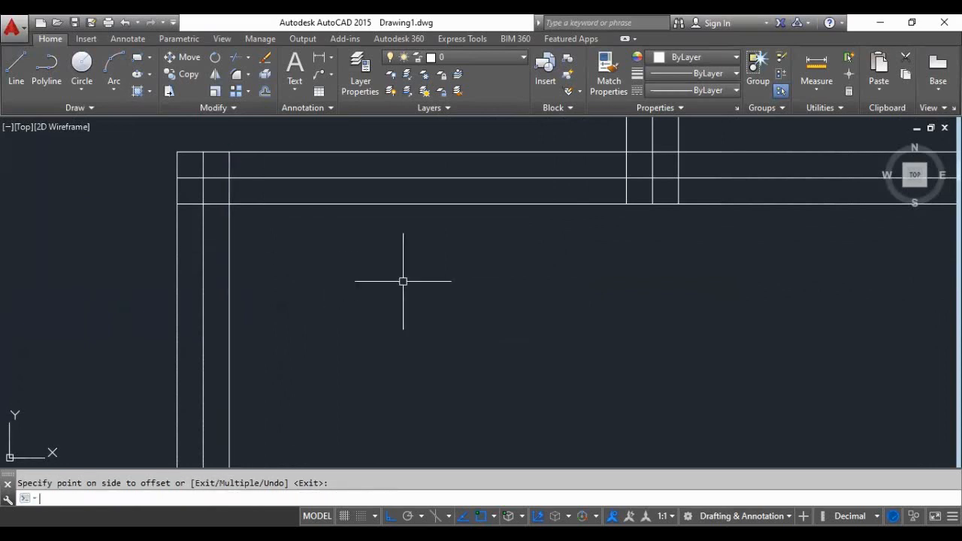
- Offset the inner line of the lower right room's left wall 0.10 units to the right, into the room
key("Return")
key("Return")
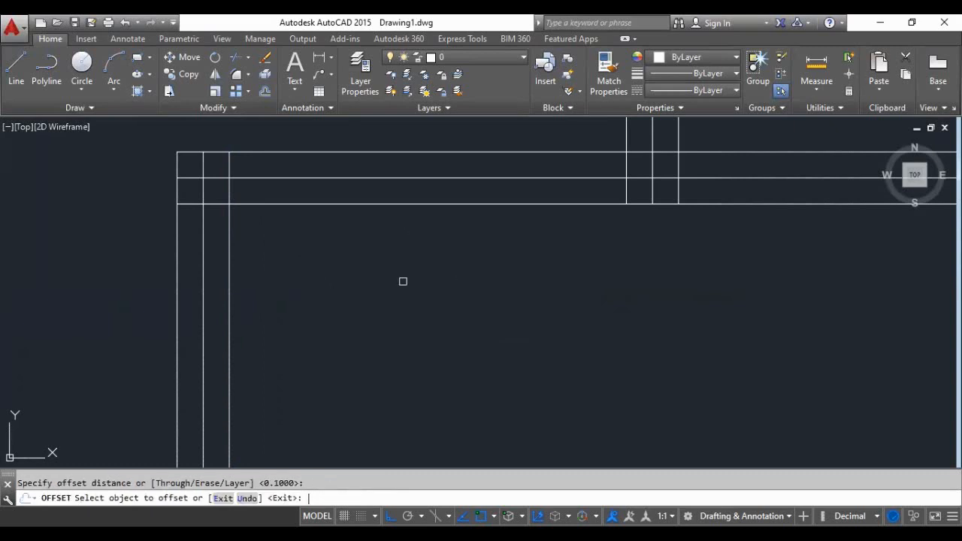
left_click(231, 262)
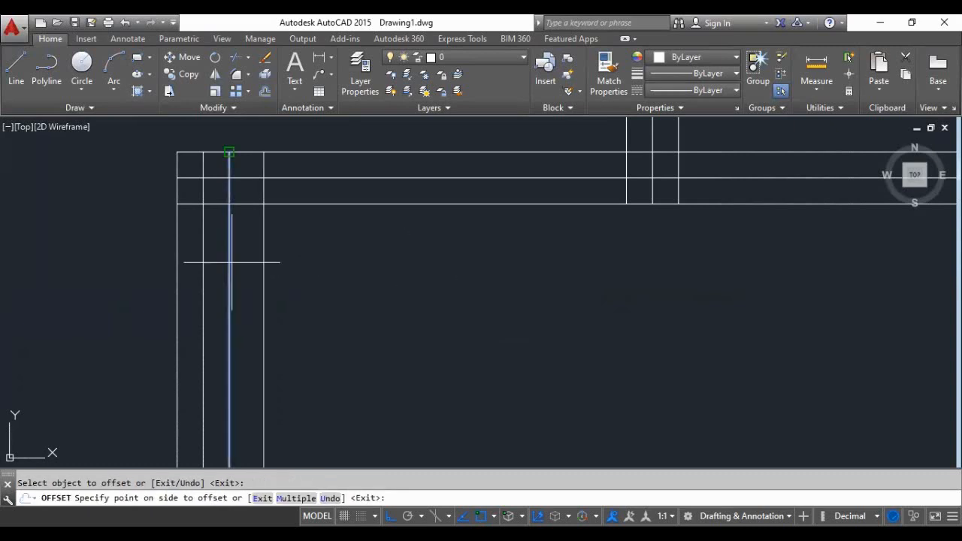
left_click(350, 279)
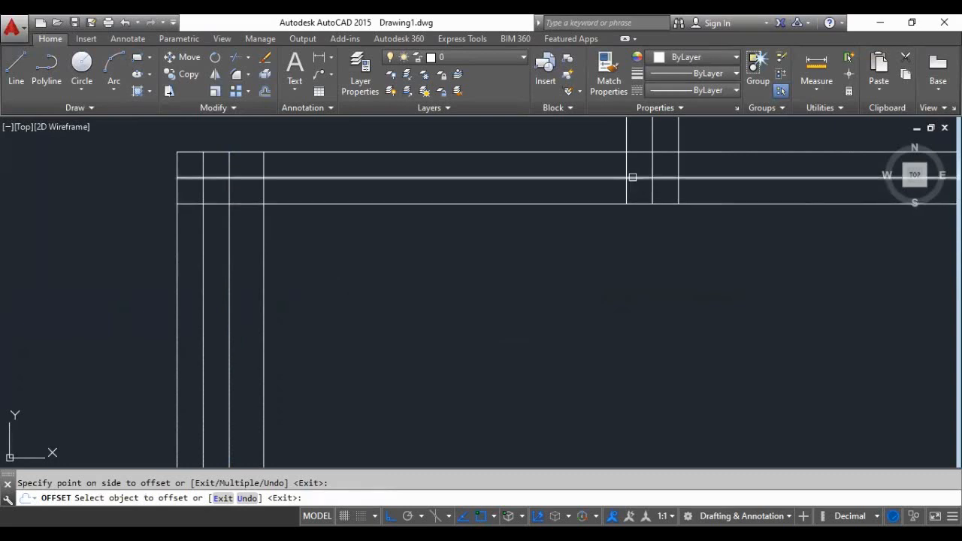
- Offset the left line of the middle room's vertical partition 0.10 units to the left and end the Offset command
left_click(626, 200)
left_click(565, 242)
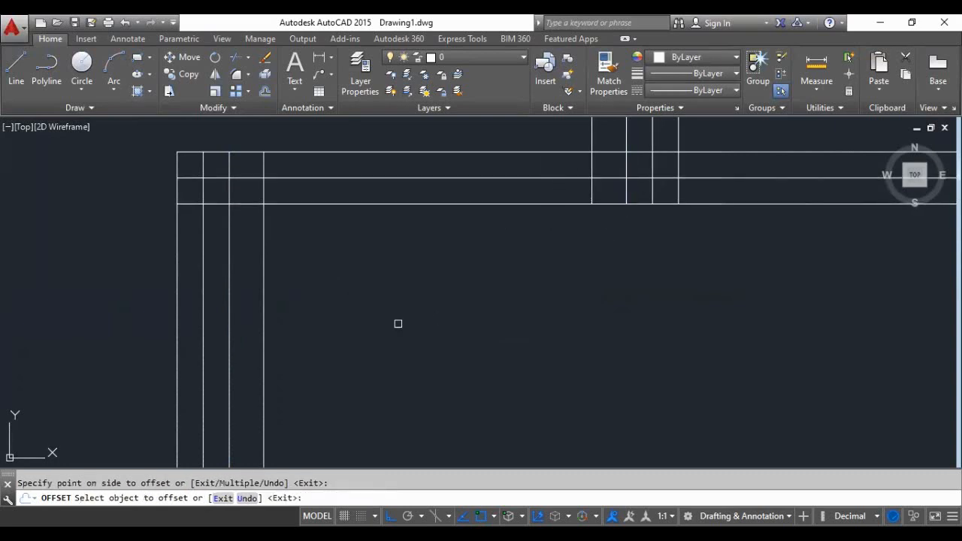
scroll(384, 331, "down", 4)
scroll(403, 279, "up", 4)
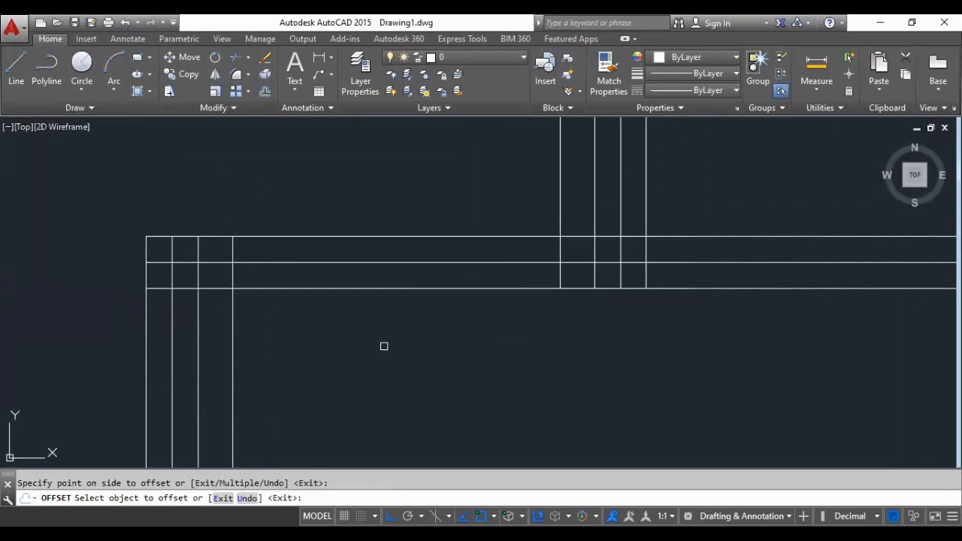
key("Escape")
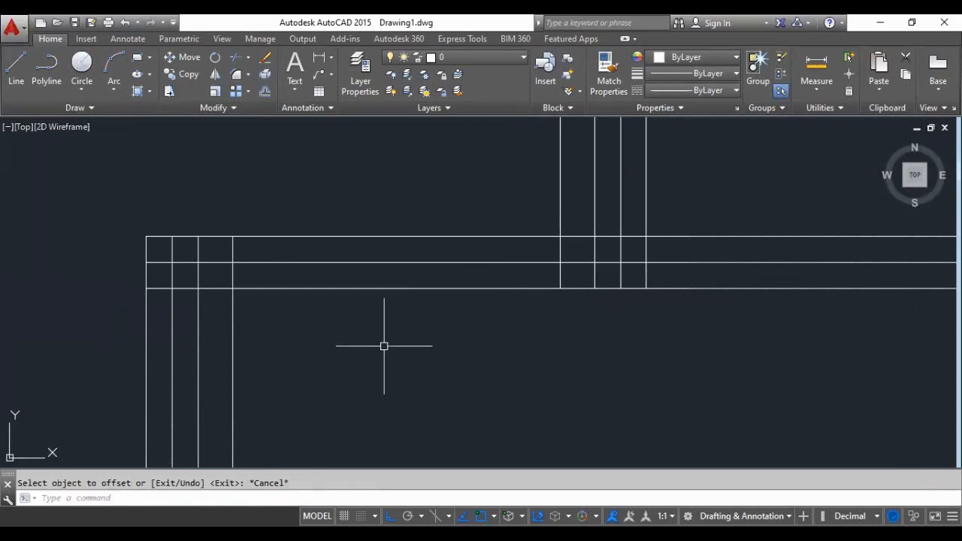
scroll(293, 301, "down", 3)
scroll(358, 301, "up", 2)
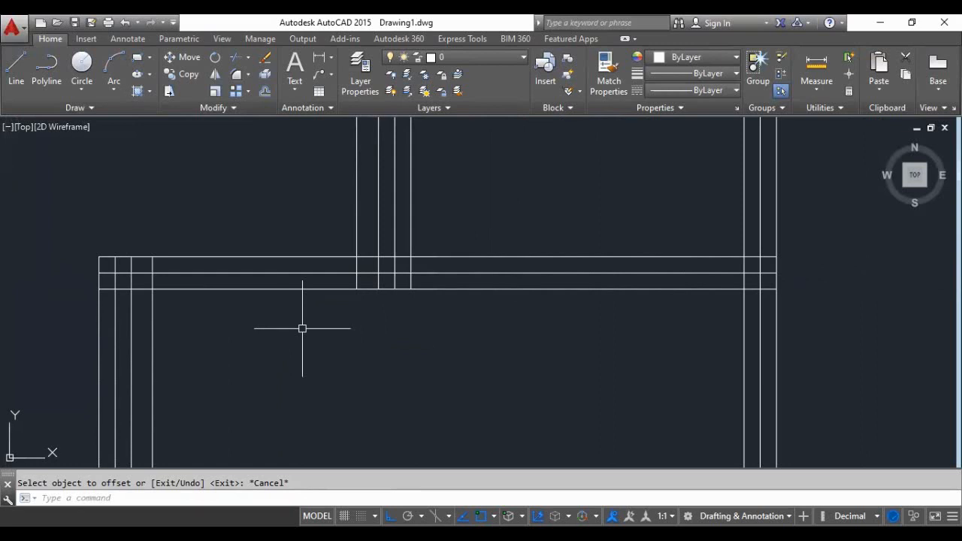
- Examine the lower right room's upper left wall corner and its junction with the middle room's partition
scroll(249, 296, "down", 3)
scroll(258, 343, "up", 2)
scroll(257, 343, "up", 2)
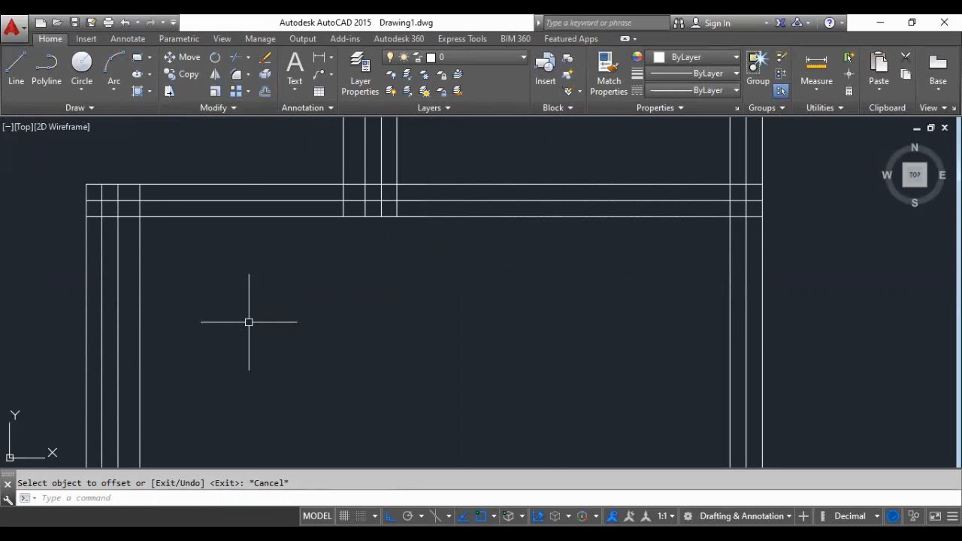
scroll(209, 283, "down", 2)
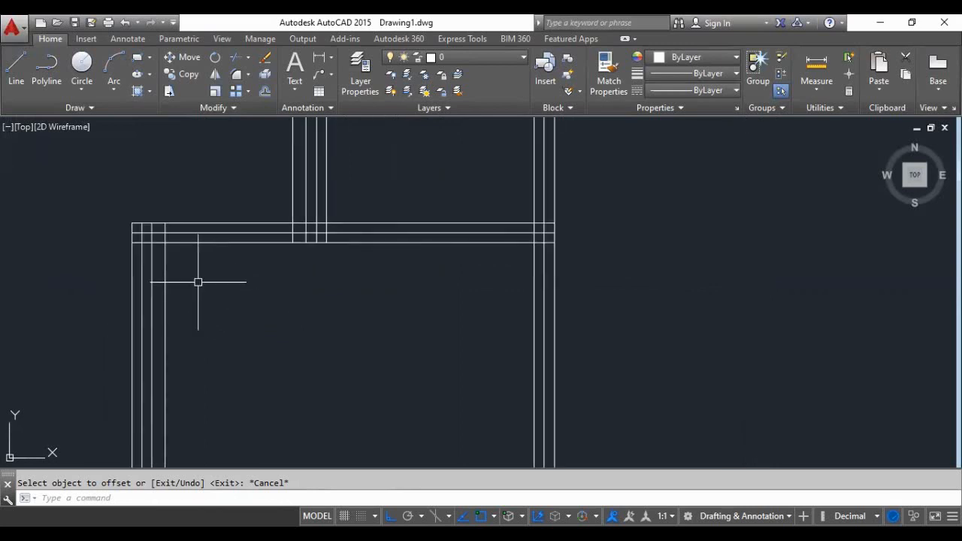
scroll(179, 257, "up", 2)
scroll(167, 242, "down", 2)
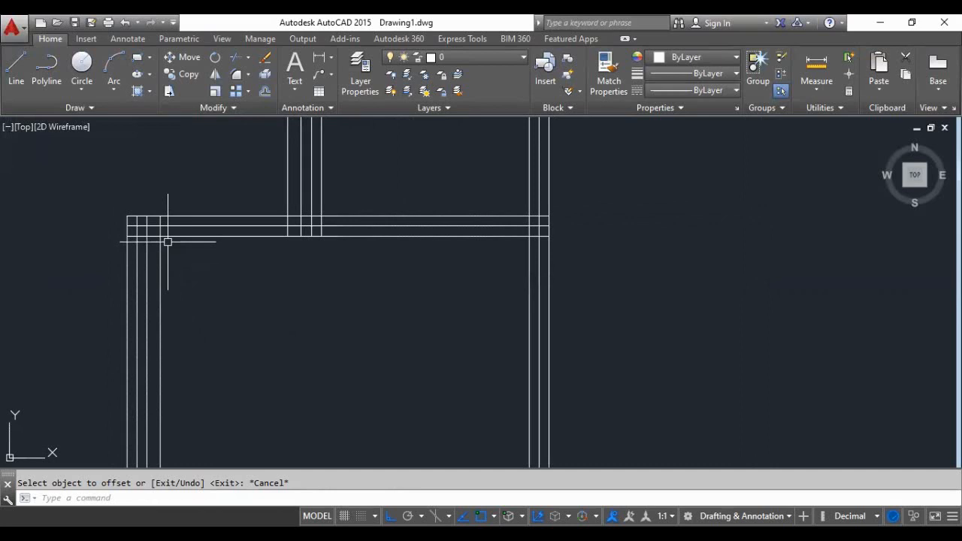
scroll(168, 242, "down", 2)
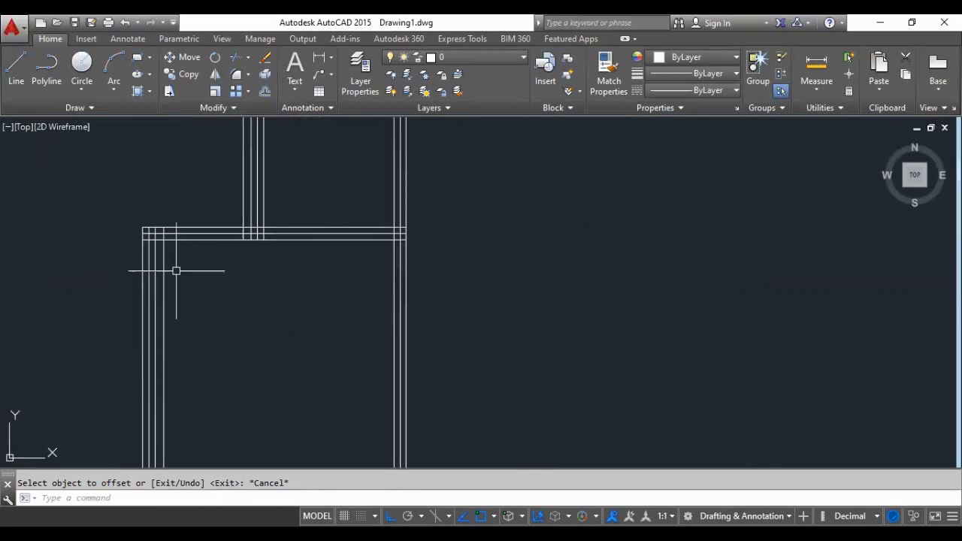
scroll(177, 269, "up", 2)
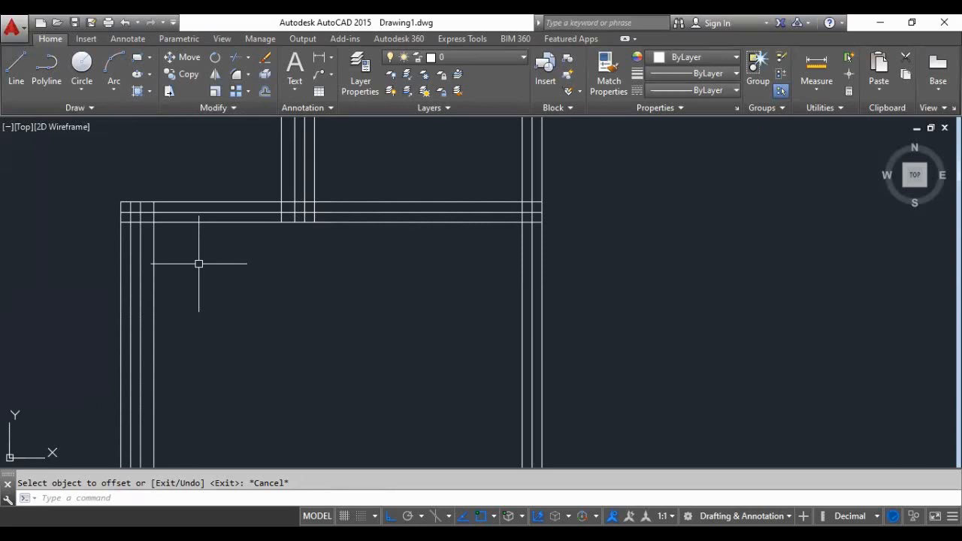
- Offset the lowest line of the lower right room's upper wall 9 units downward and end the Offset command
key("Return")
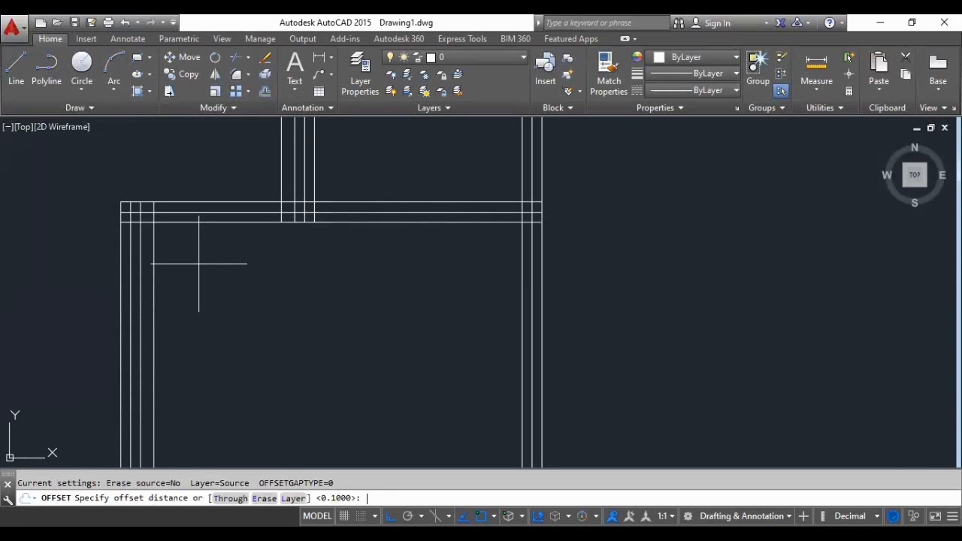
type("9")
key("Return")
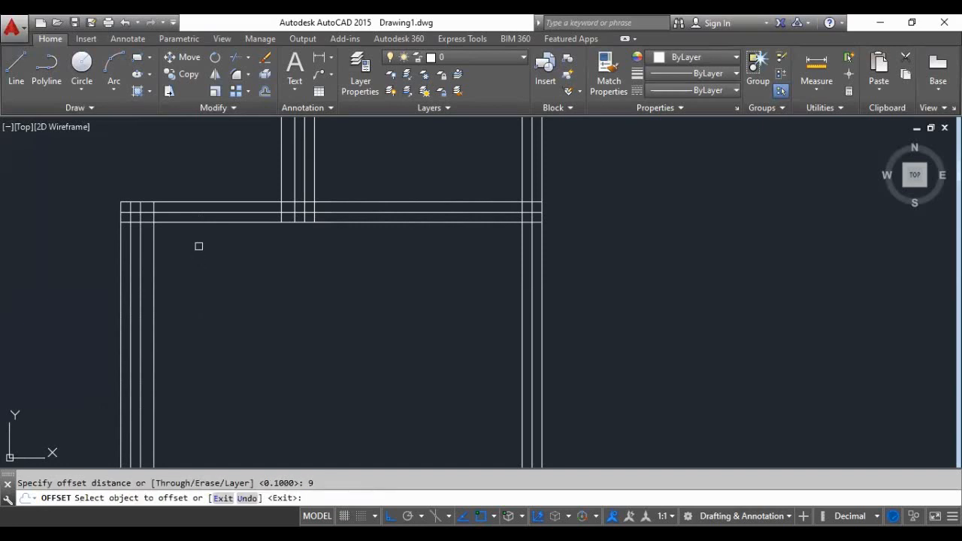
left_click(200, 224)
left_click(196, 294)
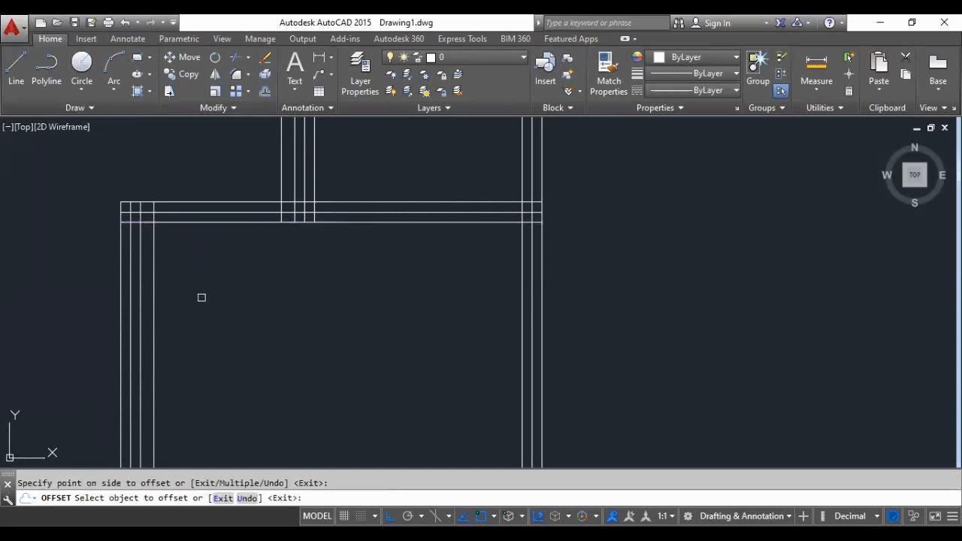
scroll(202, 298, "down", 2)
scroll(208, 276, "up", 2)
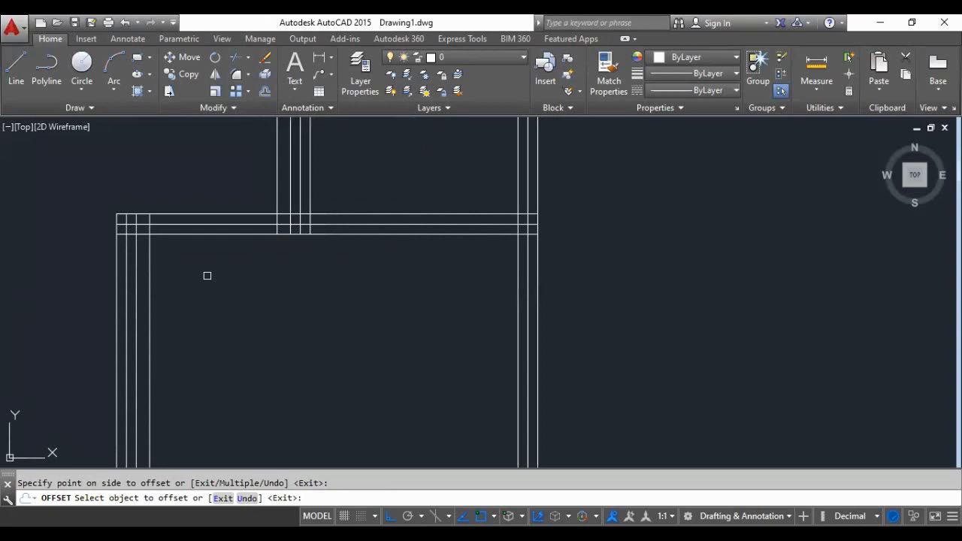
key("Return")
key("Return")
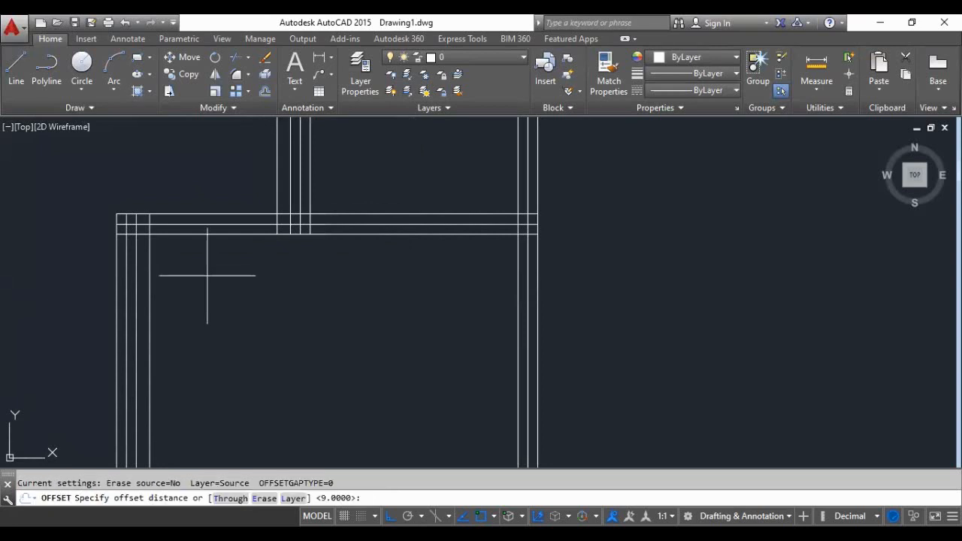
- Offset the lowest line of the lower right room's upper wall 0.9 units downward into the room
scroll(208, 276, "up", 2)
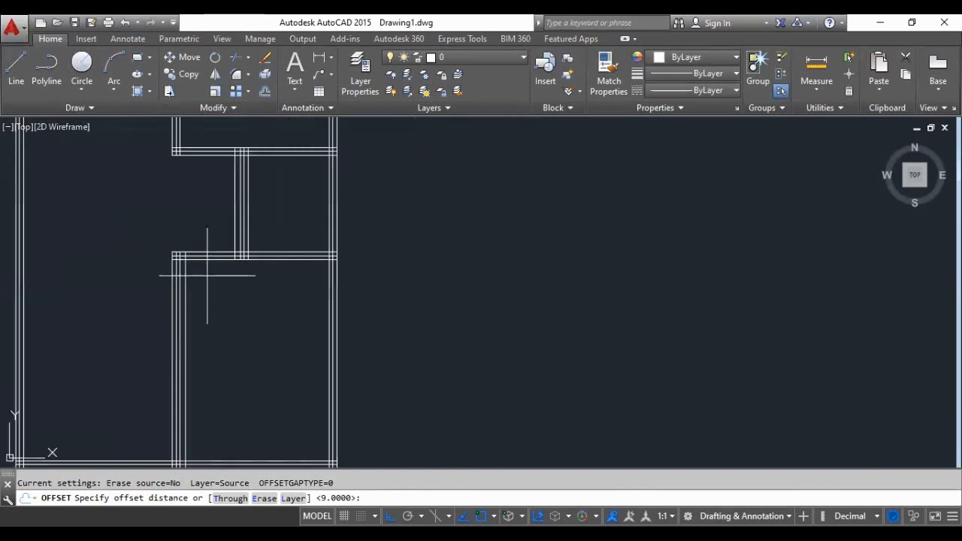
scroll(221, 271, "down", 4)
scroll(221, 278, "down", 3)
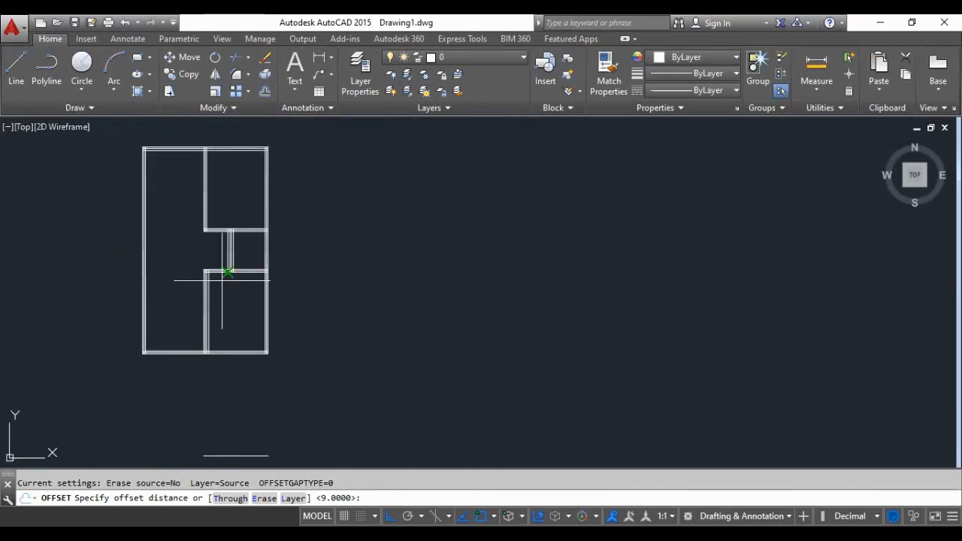
scroll(223, 280, "up", 2)
scroll(198, 243, "up", 3)
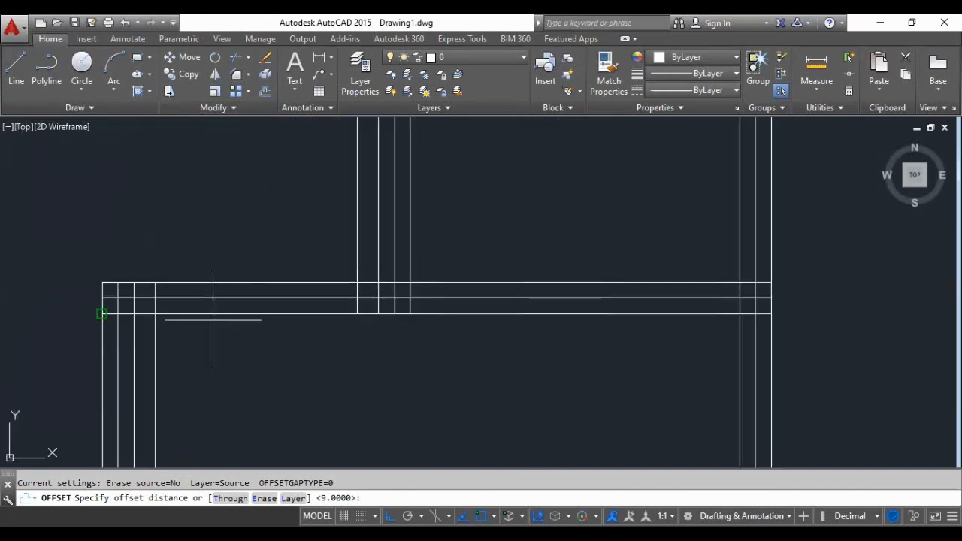
scroll(177, 230, "down", 2)
scroll(210, 266, "up", 2)
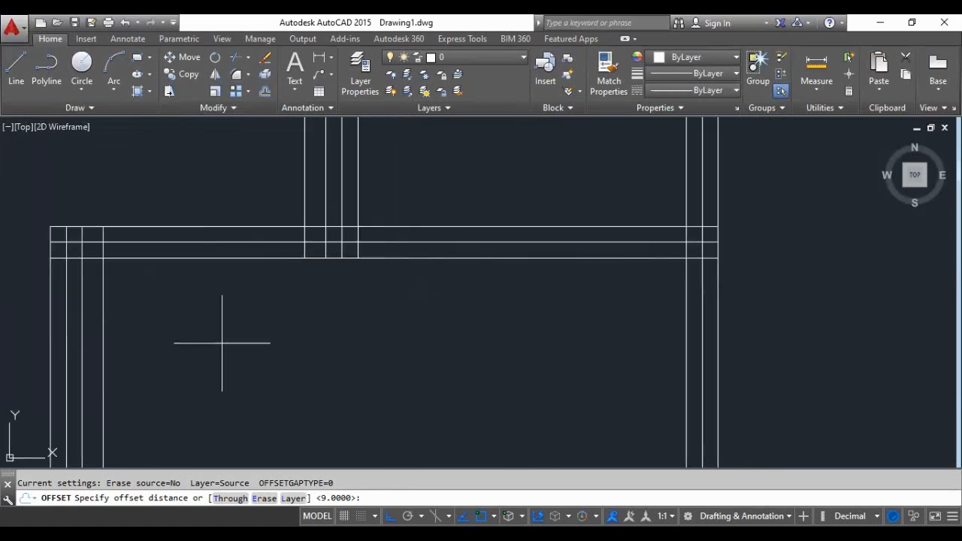
type("0.9")
key("Return")
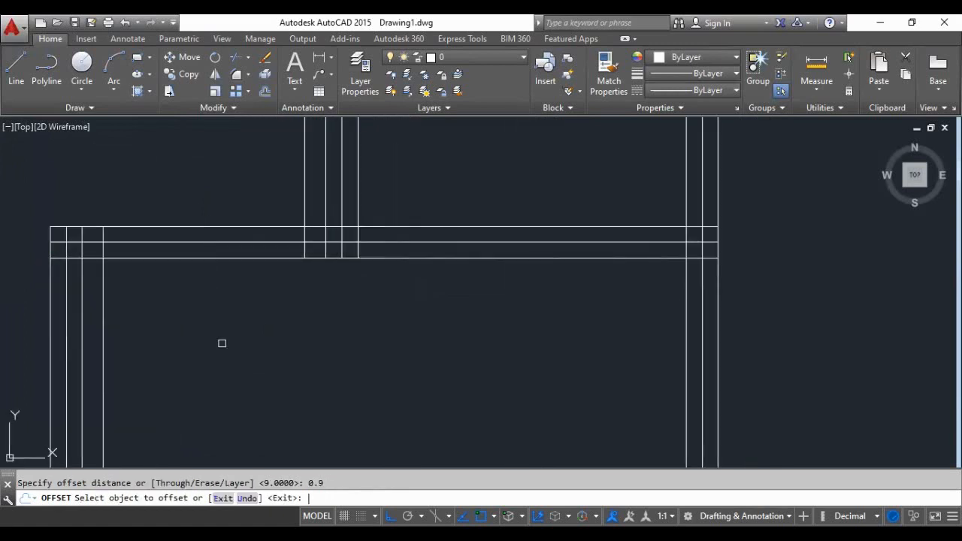
left_click(185, 258)
left_click(181, 305)
scroll(180, 293, "down", 4)
scroll(189, 377, "up", 4)
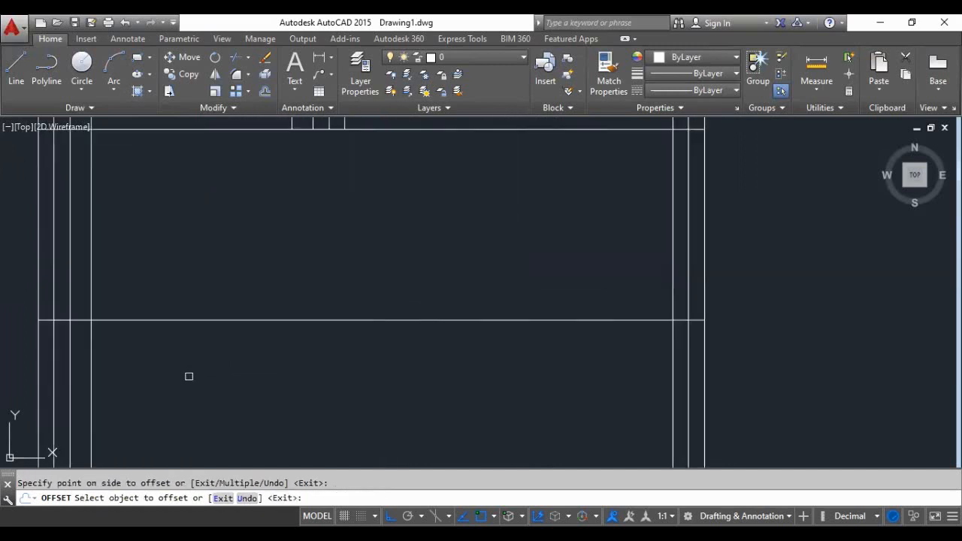
key("Return")
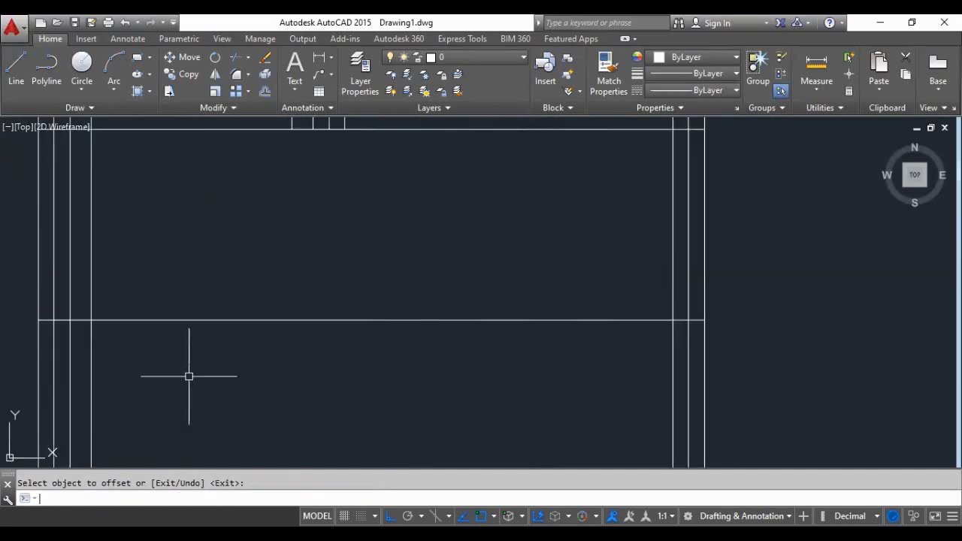
- Draw a diagonal line from the lower end of the middle partition's leftmost line to the 0.9 offset line's intersection with the innermost left wall line
scroll(189, 376, "down", 2)
scroll(212, 297, "up", 1)
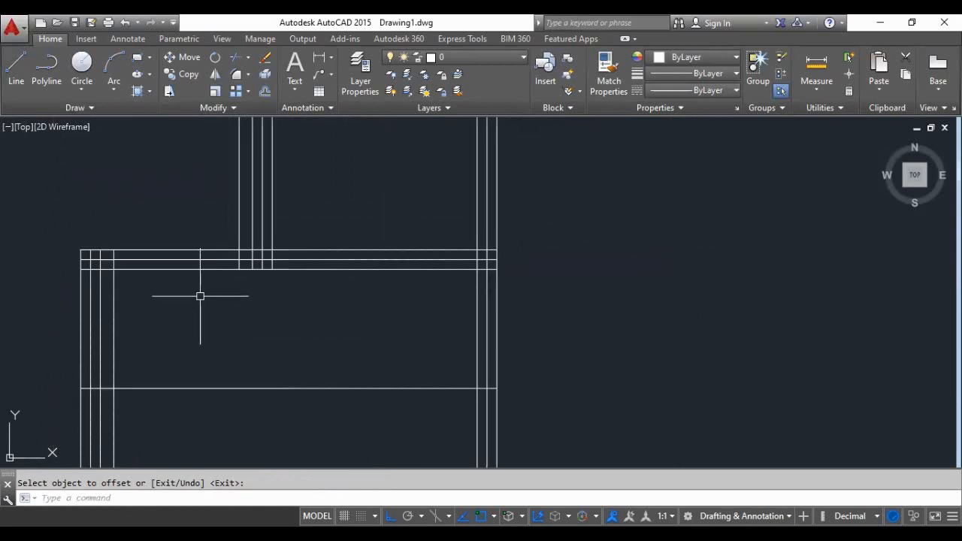
left_click(16, 69)
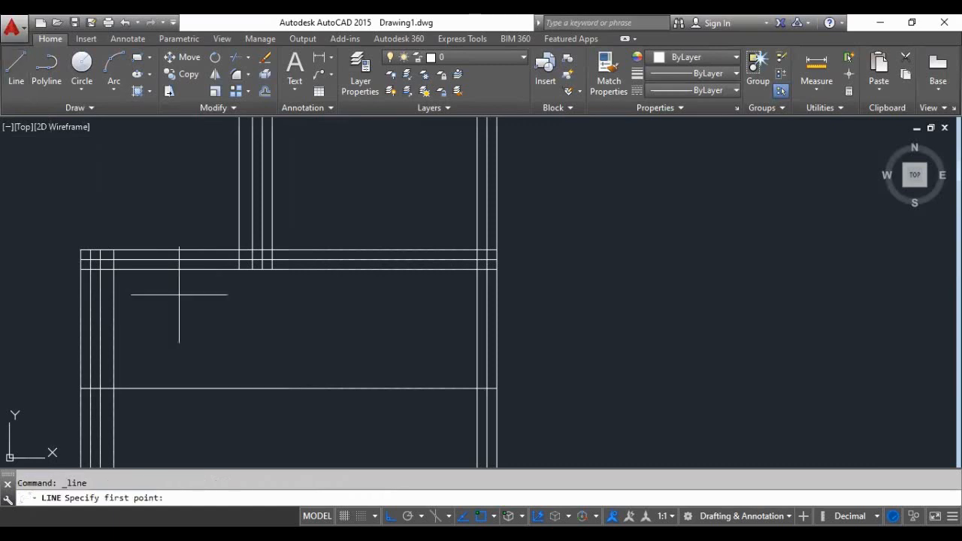
left_click(239, 267)
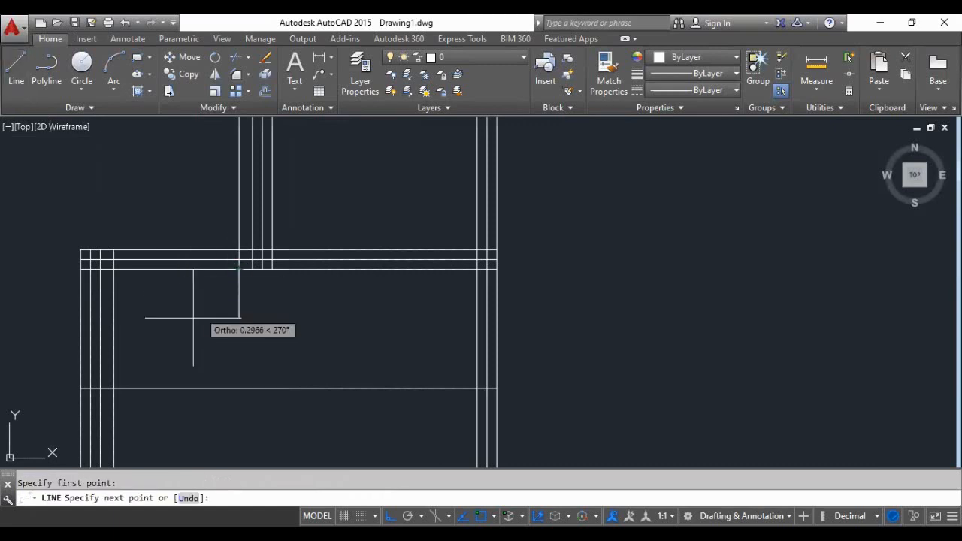
left_click(113, 388)
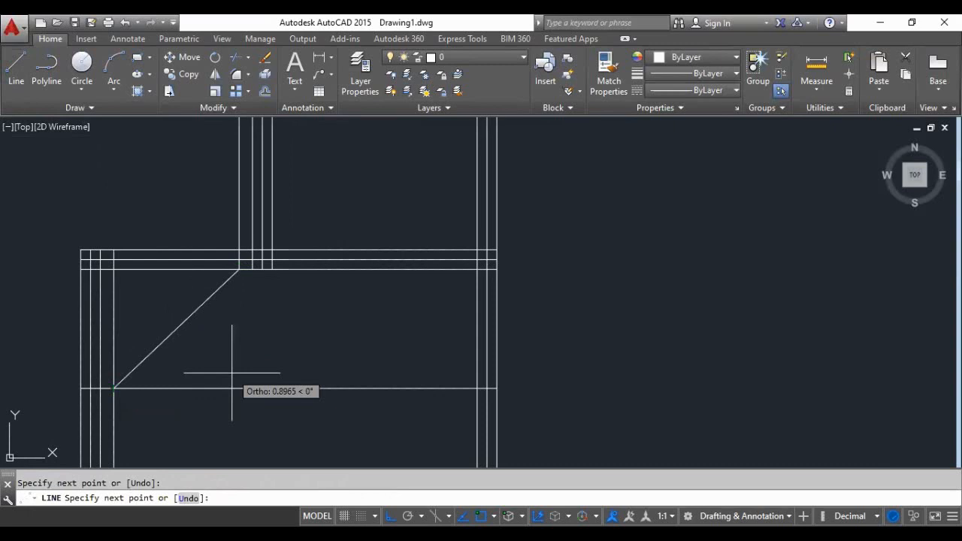
key("Return")
- Delete the horizontal 0.9 offset line that crosses the lower right room
scroll(217, 370, "down", 3)
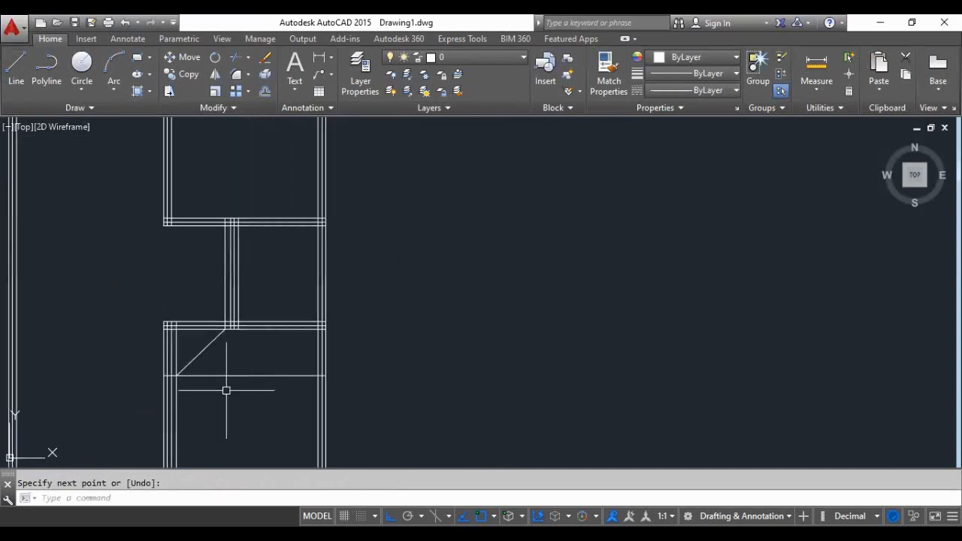
scroll(225, 389, "up", 3)
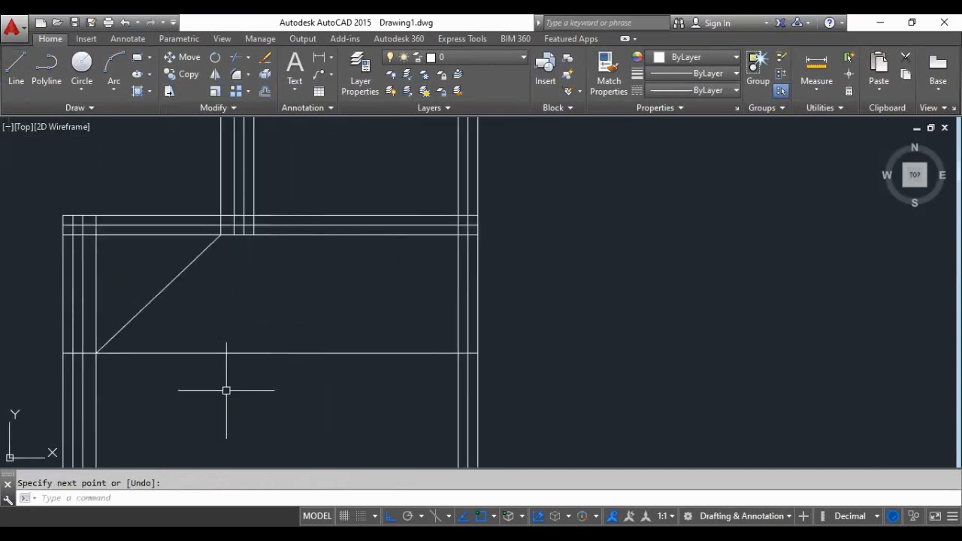
left_click(201, 353)
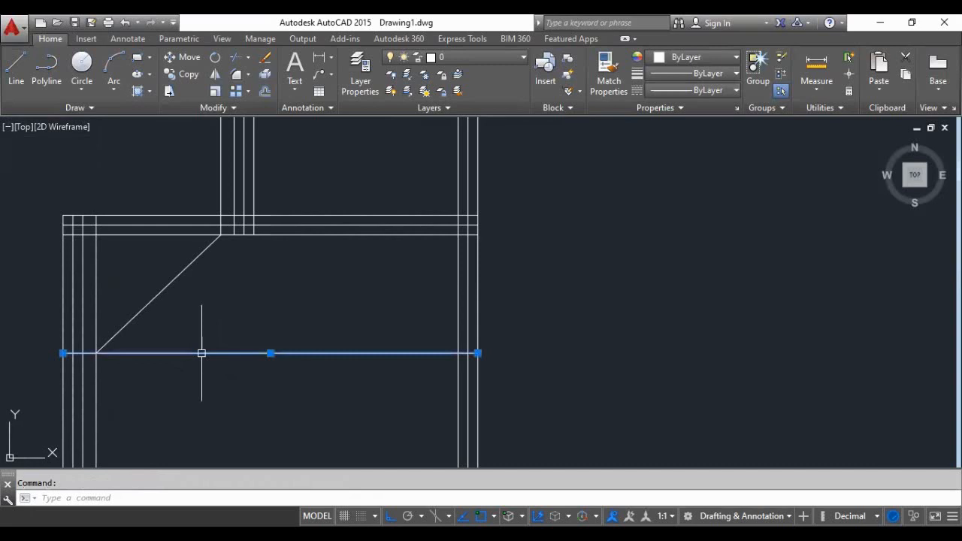
key("Delete")
- Try to trim at the diagonal's lower end using the lower right room's innermost left wall line as the cutting edge
scroll(126, 368, "up", 2)
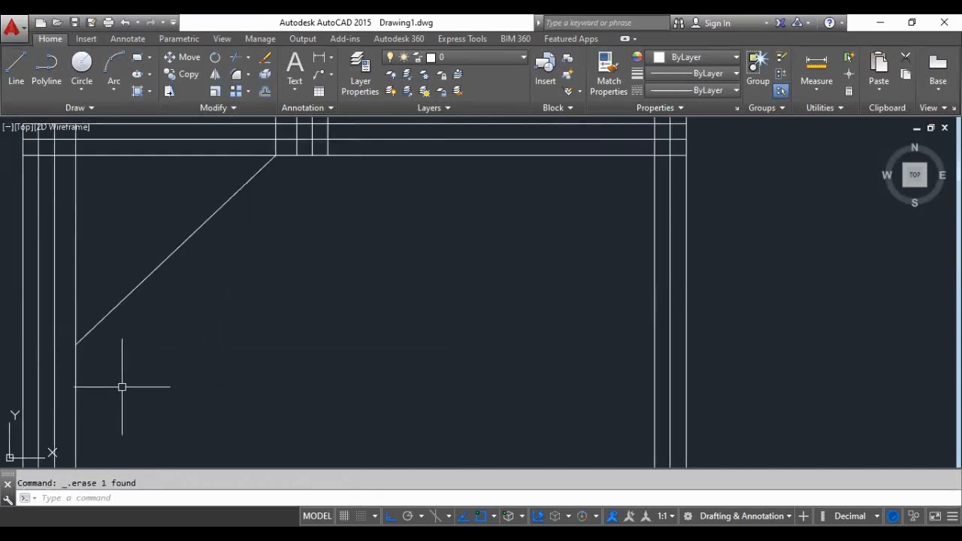
type("tr")
key("Return")
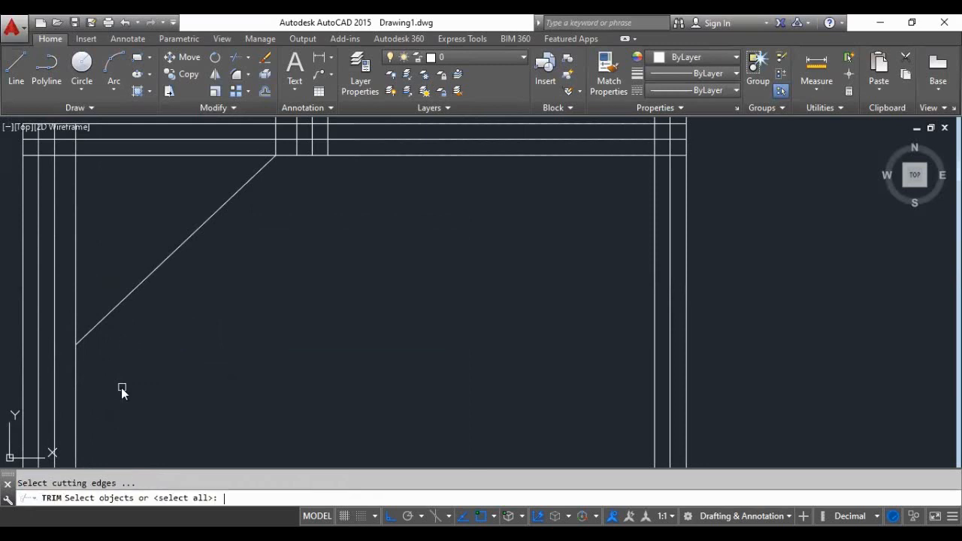
left_click(71, 363)
left_click(75, 365)
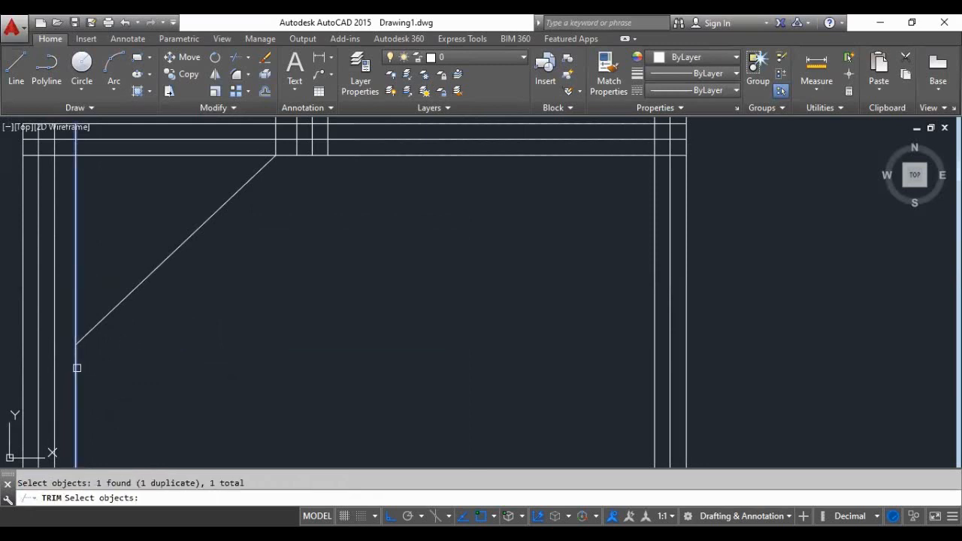
scroll(75, 366, "up", 5)
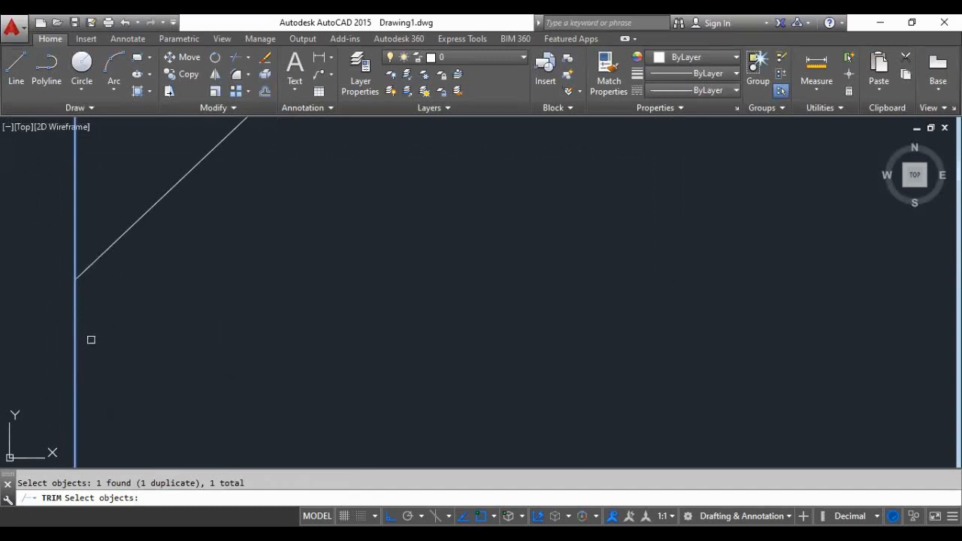
scroll(90, 337, "down", 2)
key("Return")
left_click(86, 340)
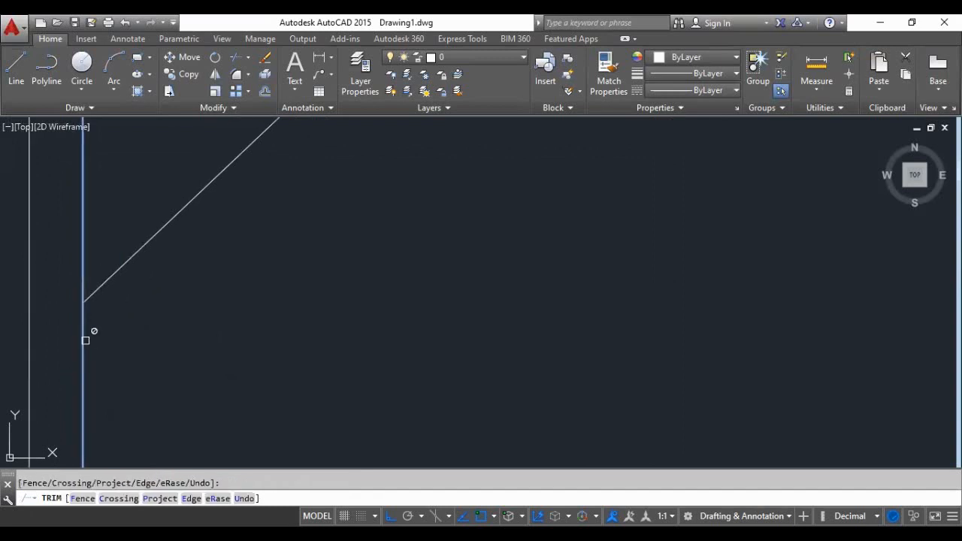
left_click(120, 335)
left_click(65, 361)
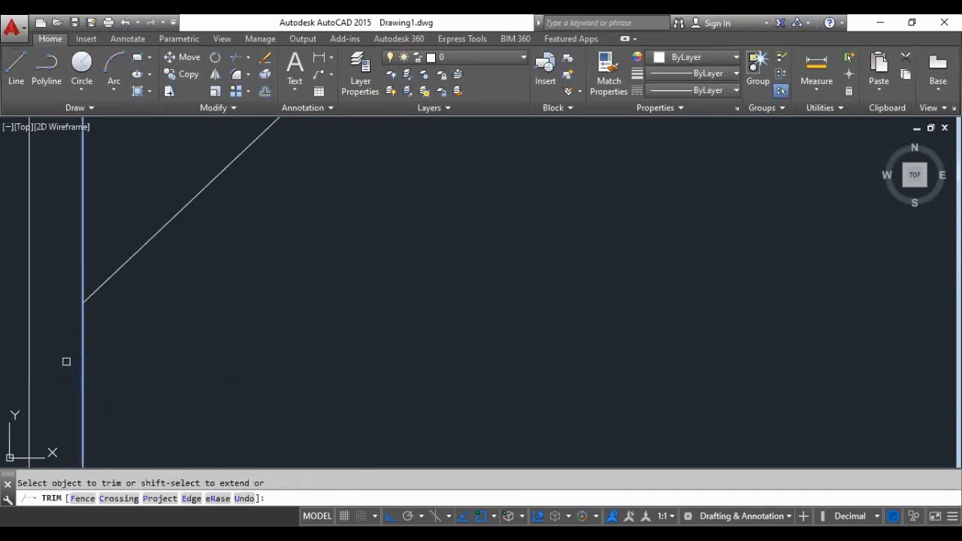
scroll(155, 343, "down", 2)
scroll(173, 354, "down", 3)
scroll(164, 356, "up", 2)
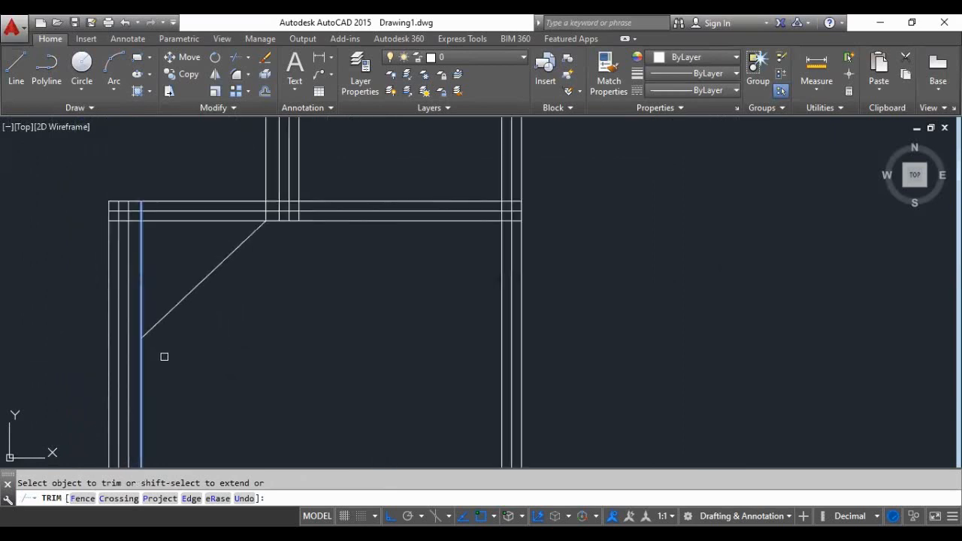
left_click(164, 356)
key("Return")
scroll(161, 354, "up", 4)
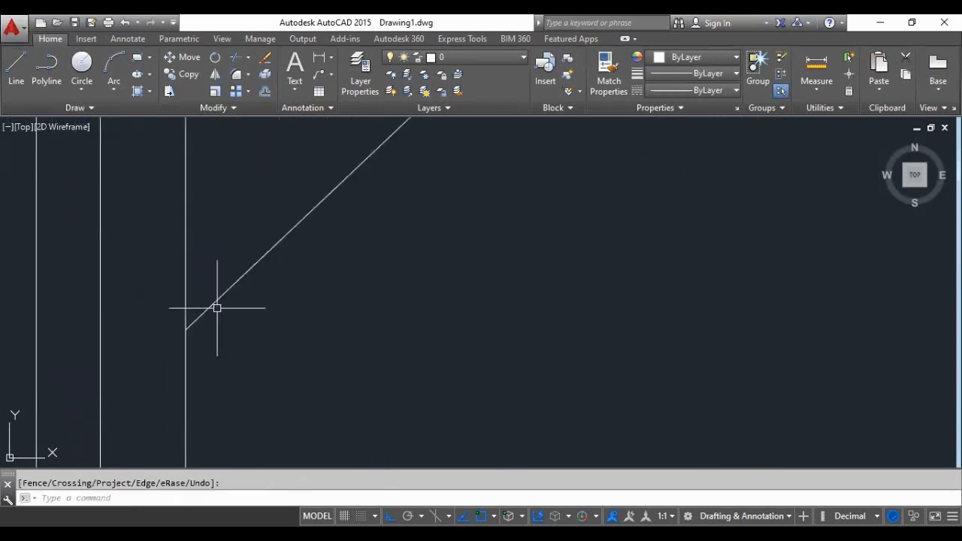
key("Return")
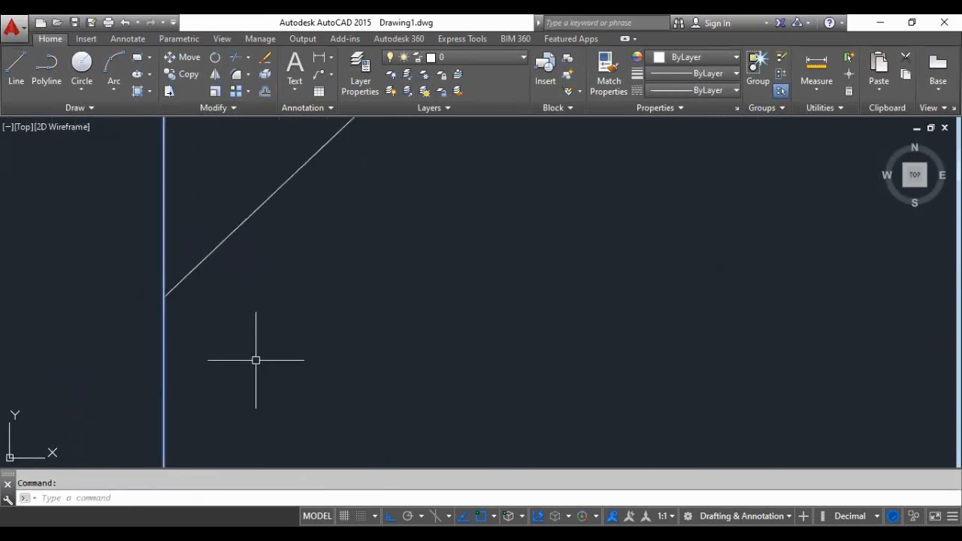
key("Escape")
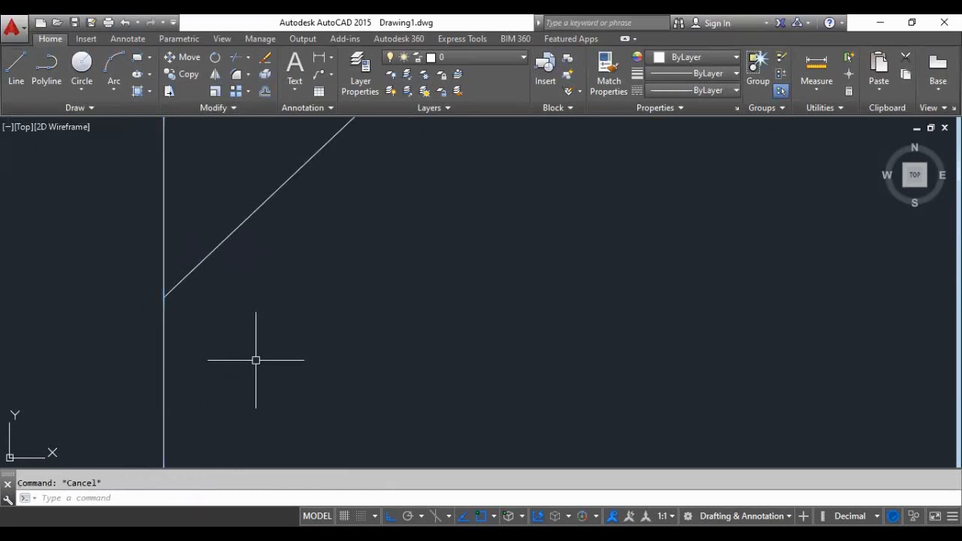
type("e")
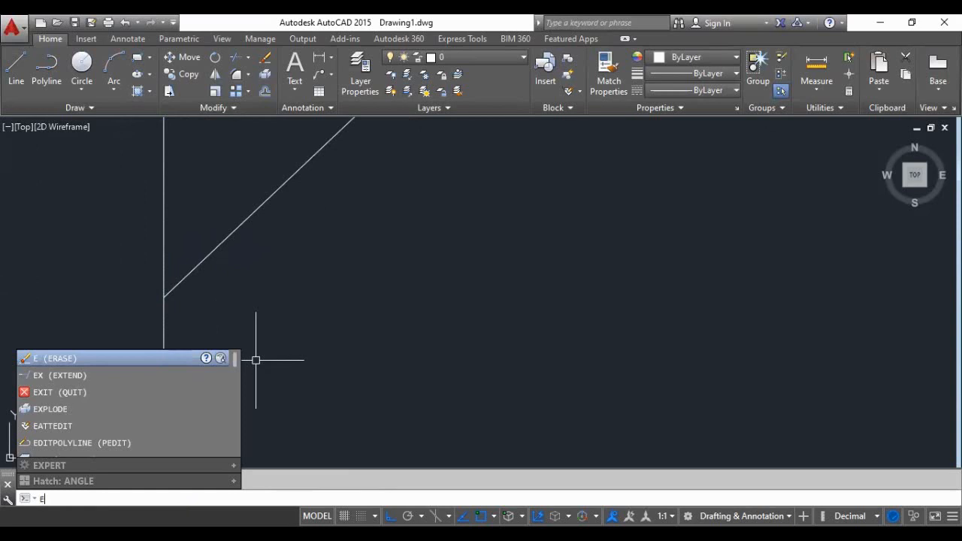
key("Down")
key("Return")
left_click(76, 370)
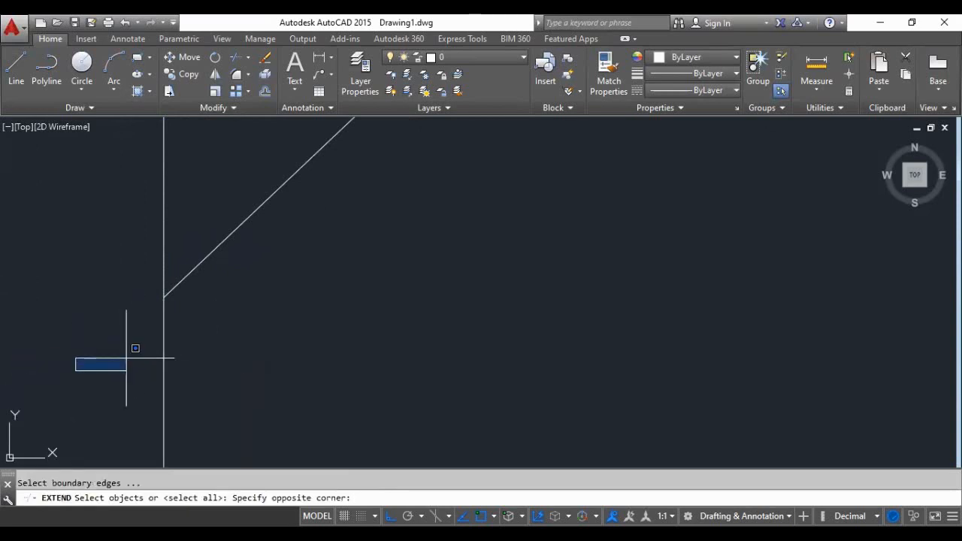
left_click(127, 359)
left_click(167, 353)
left_click(280, 248)
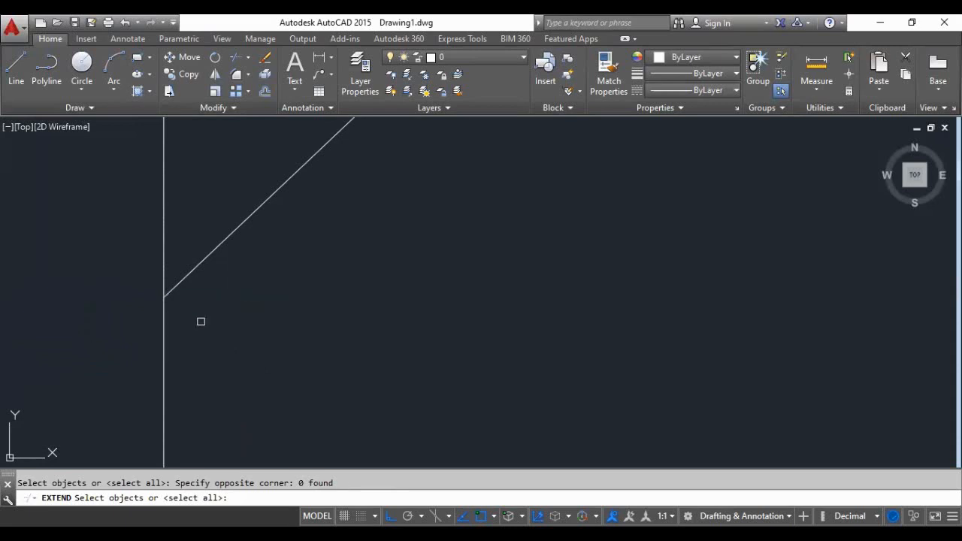
left_click(160, 328)
left_click(178, 336)
left_click(165, 337)
left_click(233, 296)
left_click(190, 263)
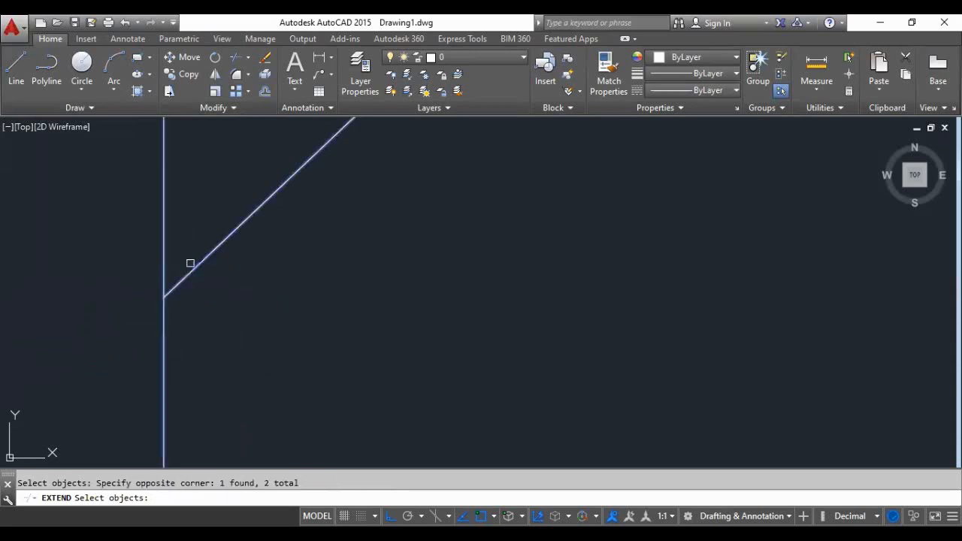
left_click(239, 332)
type("te corner: t")
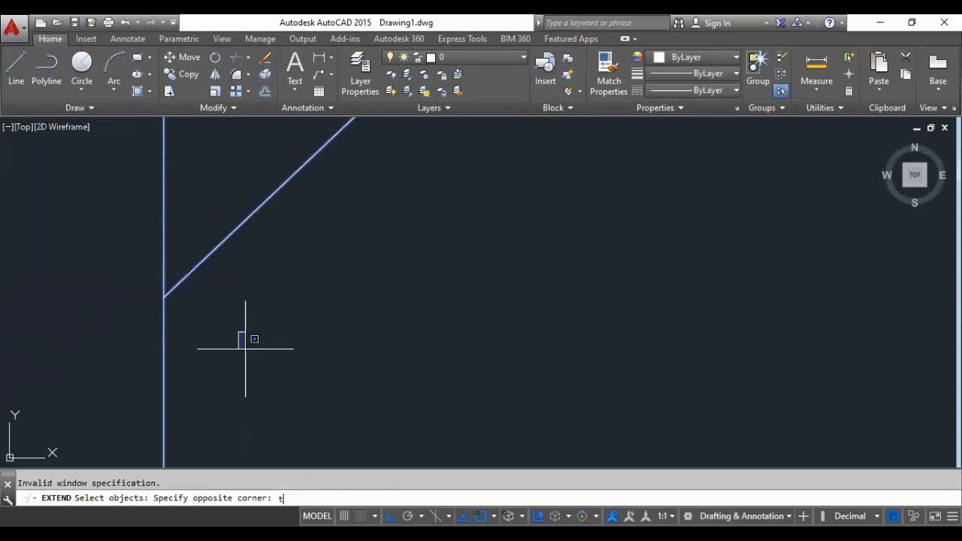
type("r")
key("BackSpace")
key("BackSpace")
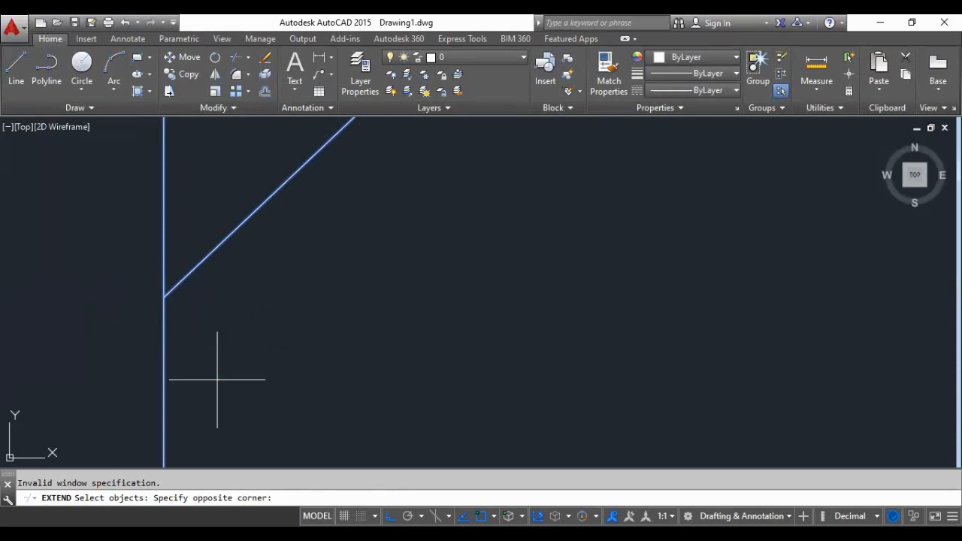
key("Escape")
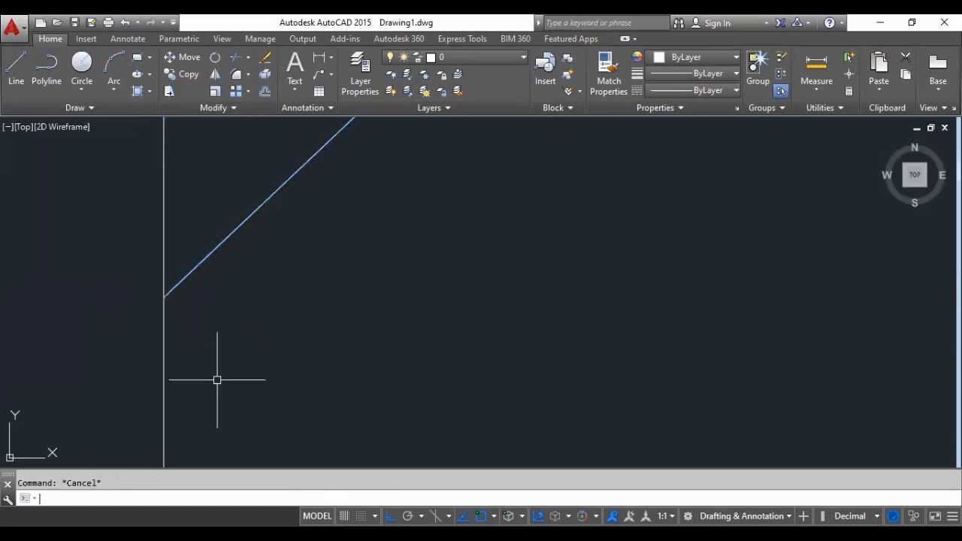
- Trim away the part of the lower right room's innermost left wall line below the diagonal's lower end
key("Return")
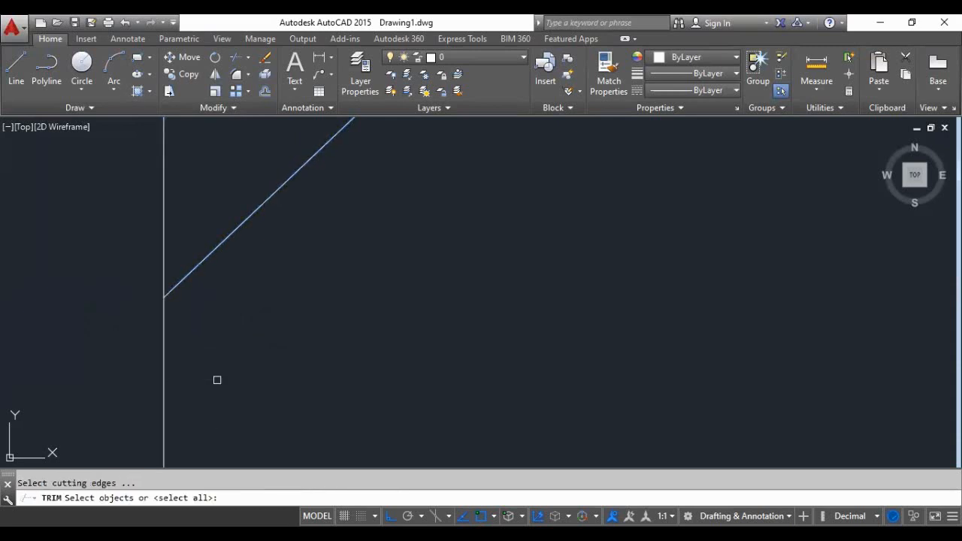
key("Return")
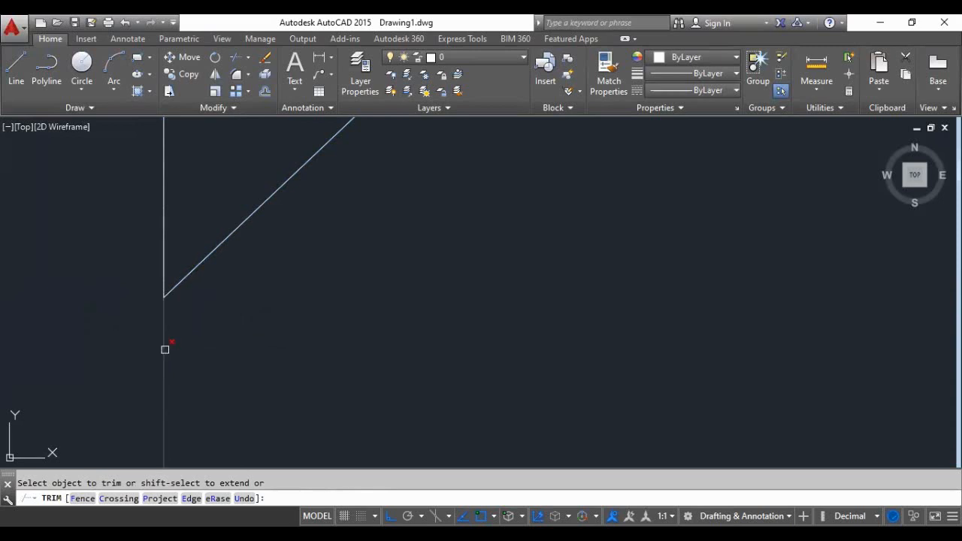
left_click(165, 349)
scroll(172, 369, "down", 4)
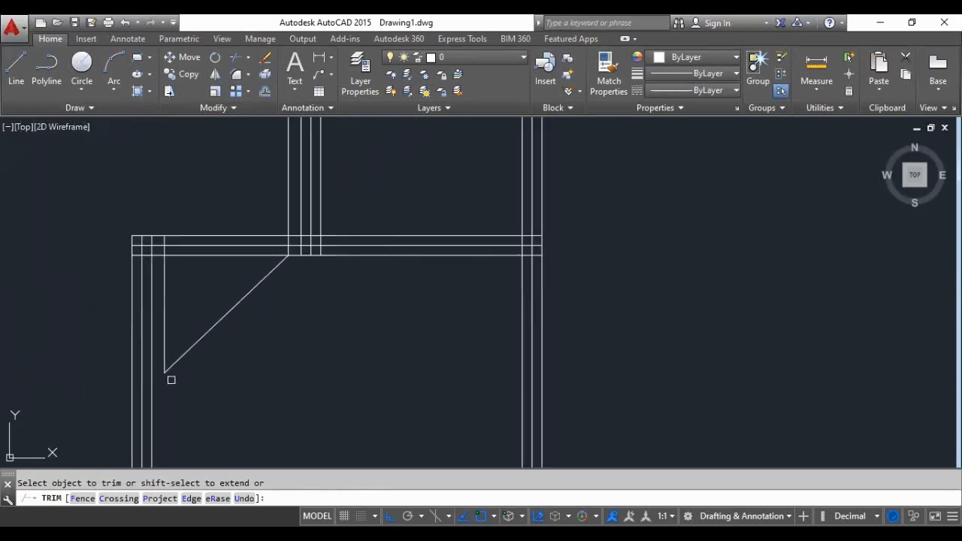
- Trim the three horizontal wall lines above the diagonal, between the left wall's innermost line and the middle partition's leftmost line
scroll(240, 288, "up", 2)
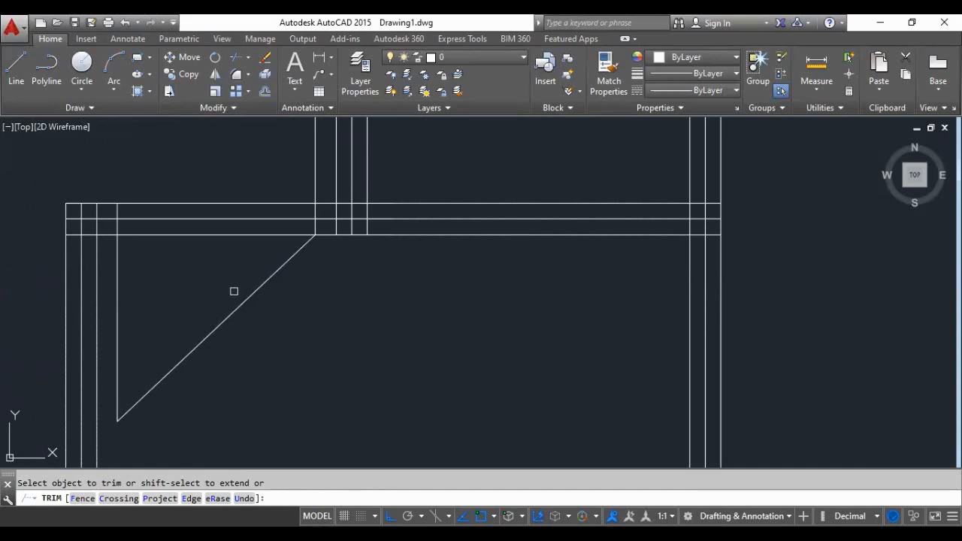
scroll(232, 306, "down", 4)
scroll(231, 281, "up", 2)
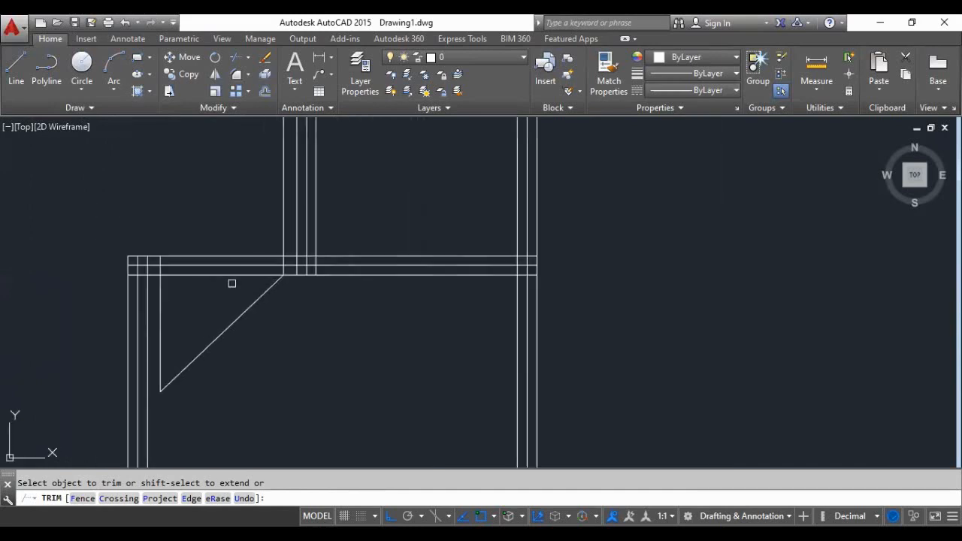
left_click(231, 275)
left_click(216, 266)
left_click(213, 261)
left_click(215, 256)
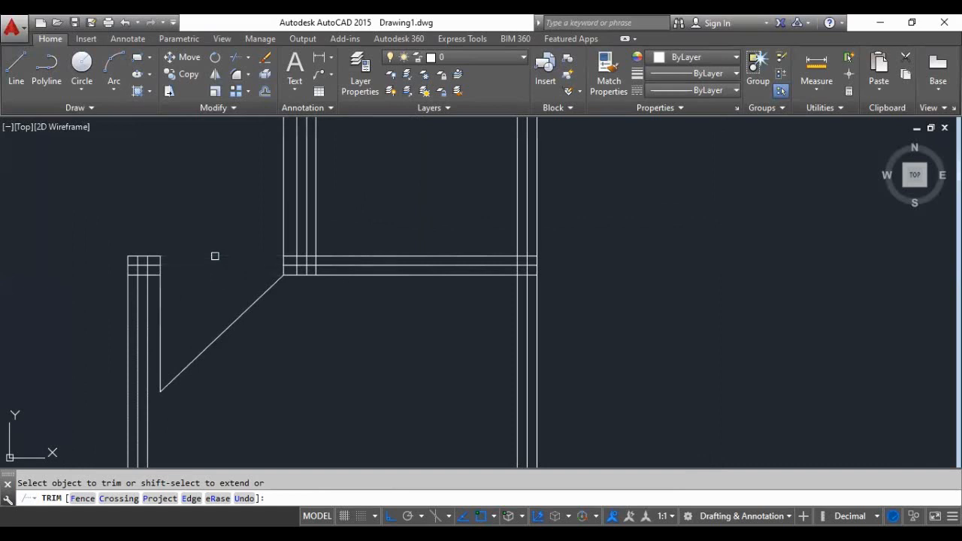
scroll(225, 323, "down", 2)
key("Return")
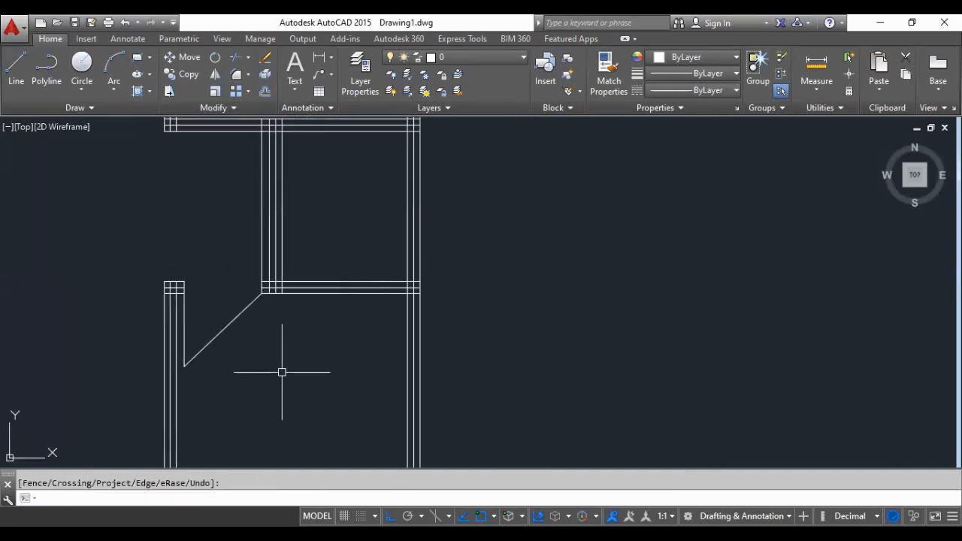
- Examine the diagonal corner wall and the trimmed opening in relation to the surrounding rooms of the plan
scroll(257, 368, "down", 3)
scroll(256, 365, "up", 4)
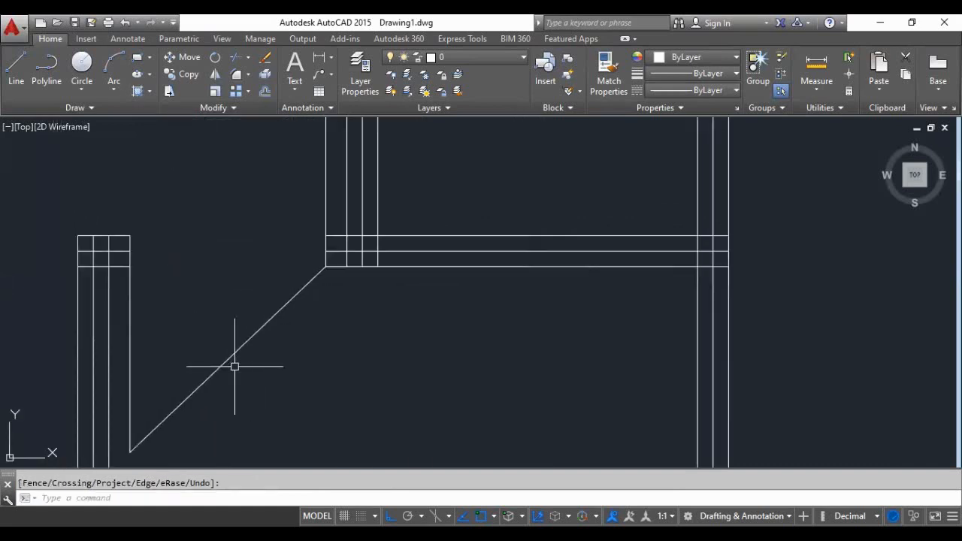
scroll(199, 298, "down", 2)
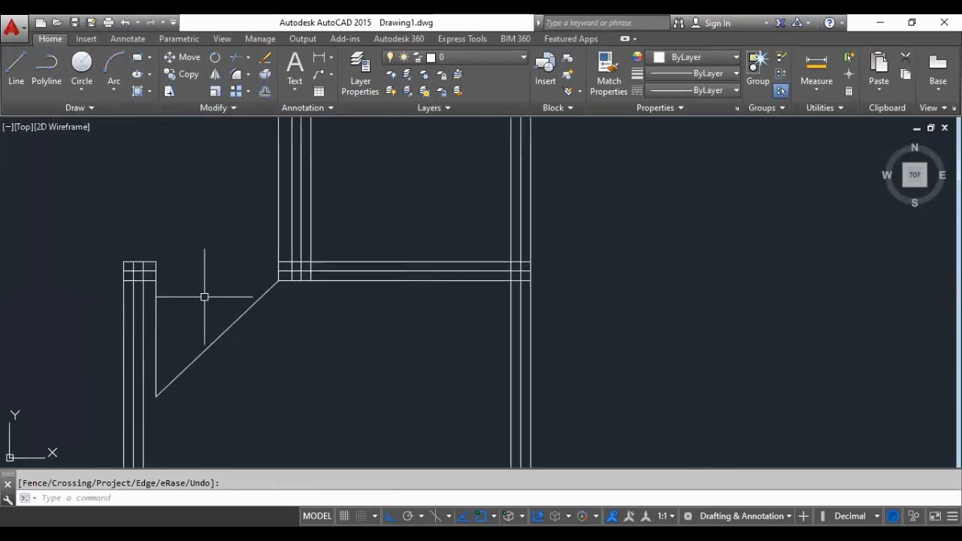
scroll(205, 299, "down", 2)
scroll(256, 319, "down", 2)
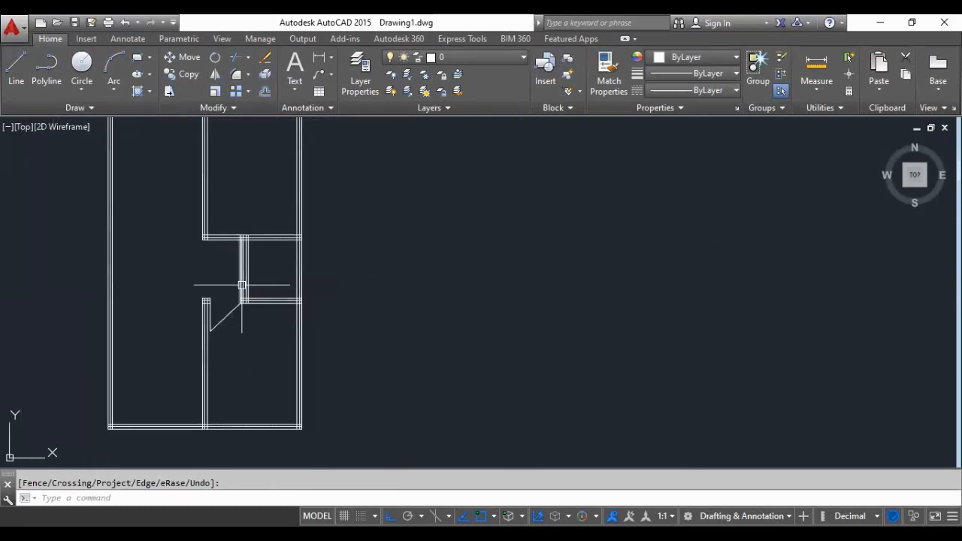
scroll(237, 318, "down", 2)
scroll(239, 284, "up", 4)
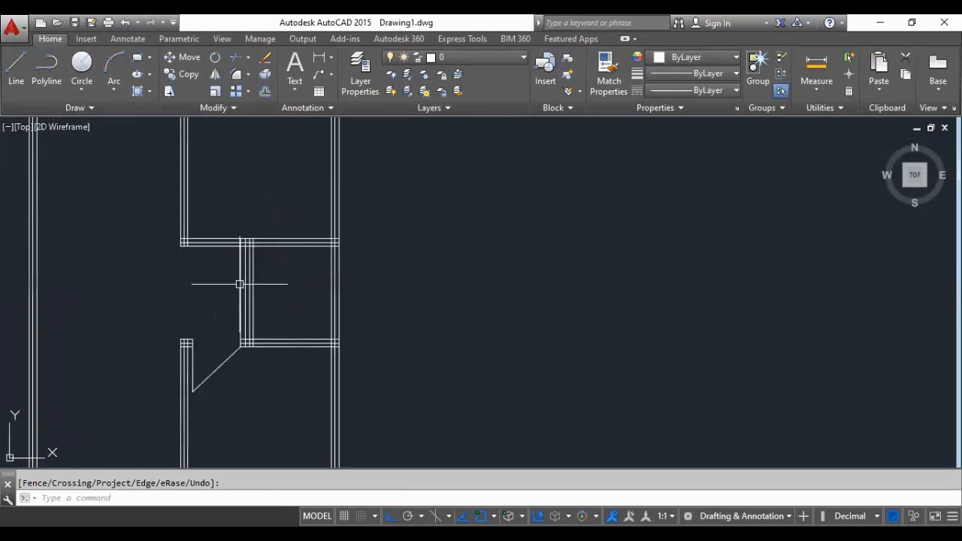
scroll(239, 284, "up", 2)
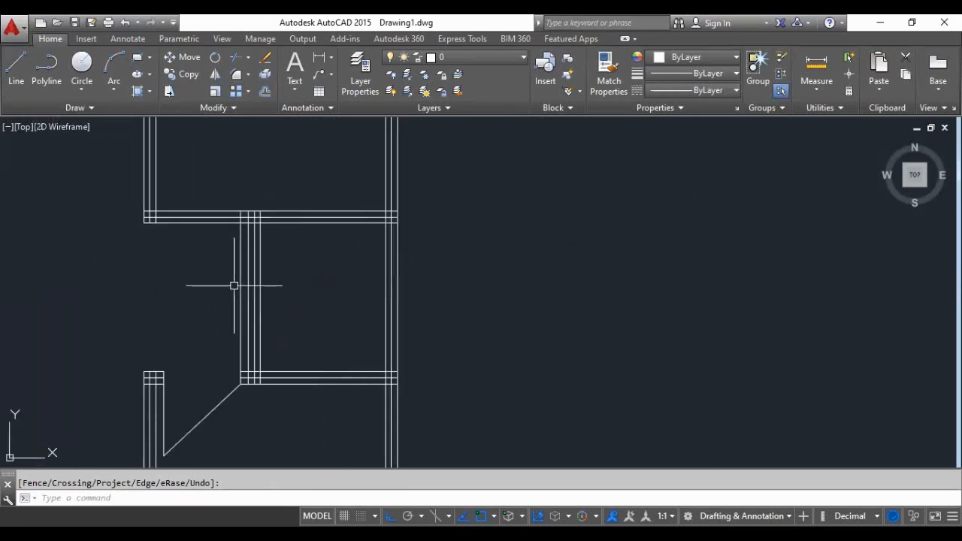
- Offset the uppermost line of the upper right room's lower wall 0.10 units upward into the room
scroll(234, 286, "down", 2)
scroll(200, 242, "up", 4)
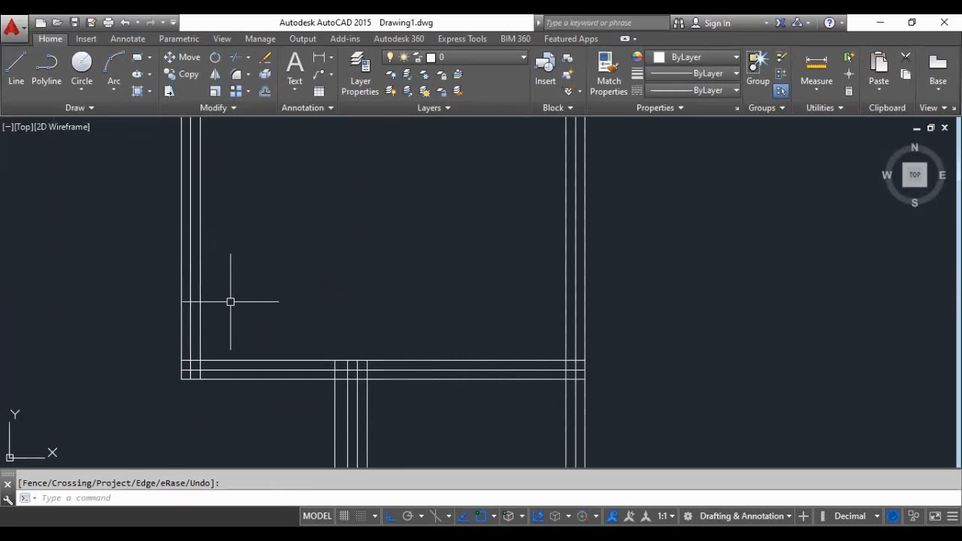
type("o")
key("Return")
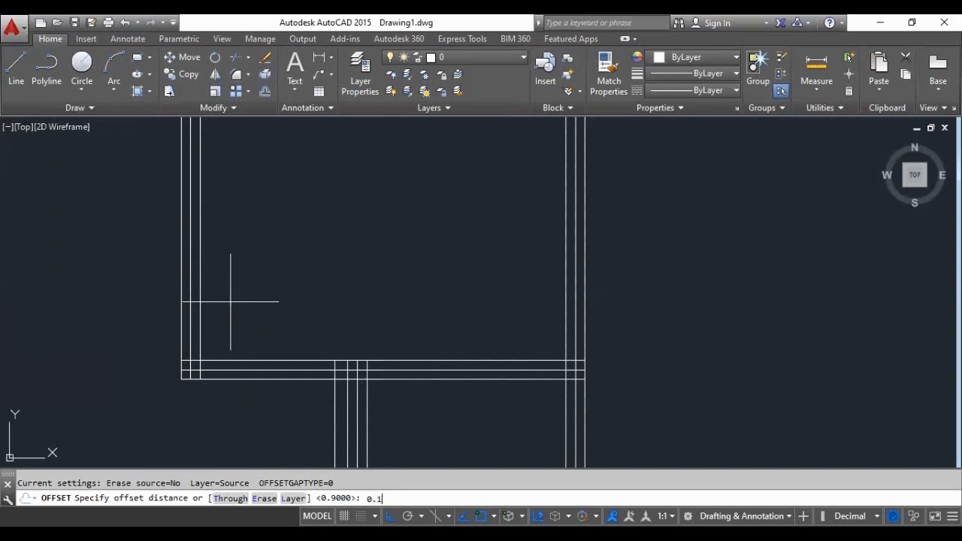
key("Return")
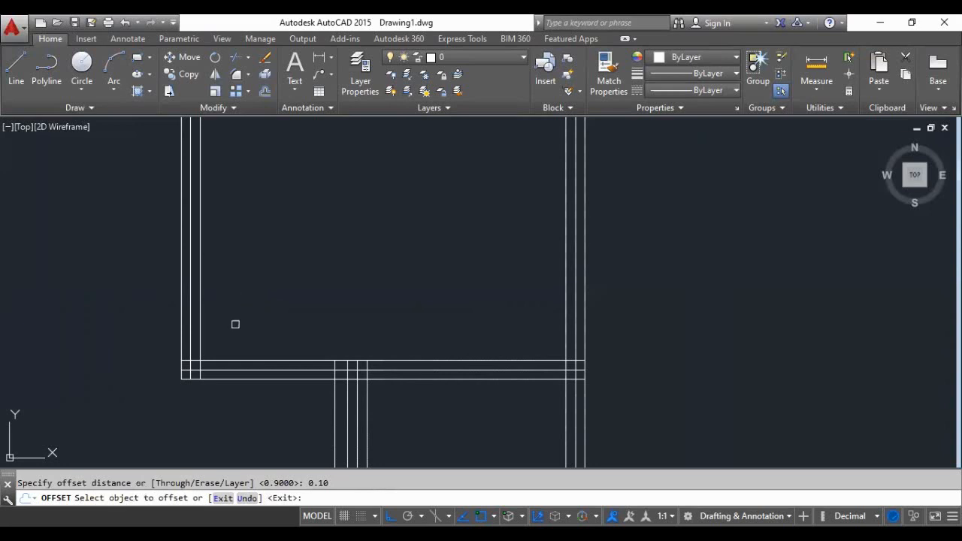
left_click(223, 360)
left_click(226, 340)
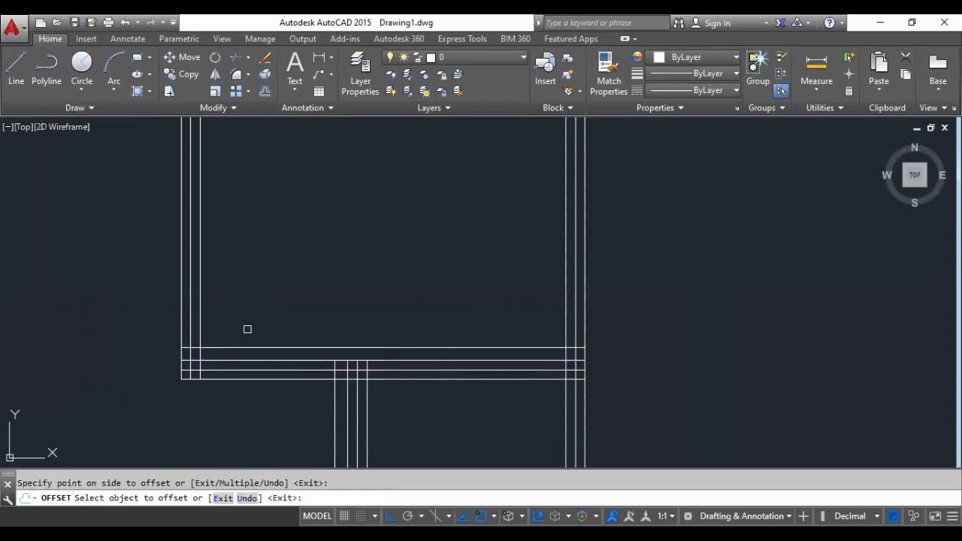
scroll(247, 329, "up", 2)
scroll(236, 348, "down", 4)
scroll(232, 342, "up", 2)
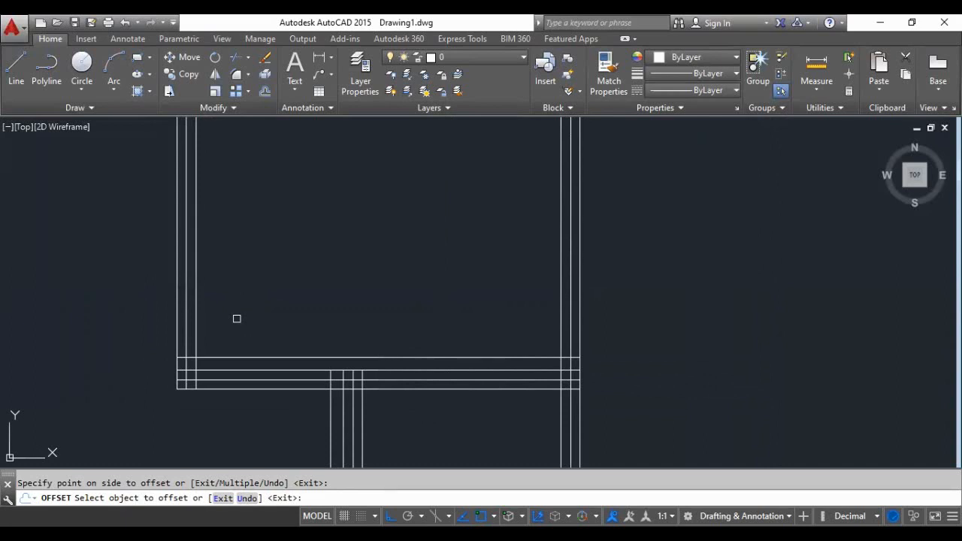
key("Return")
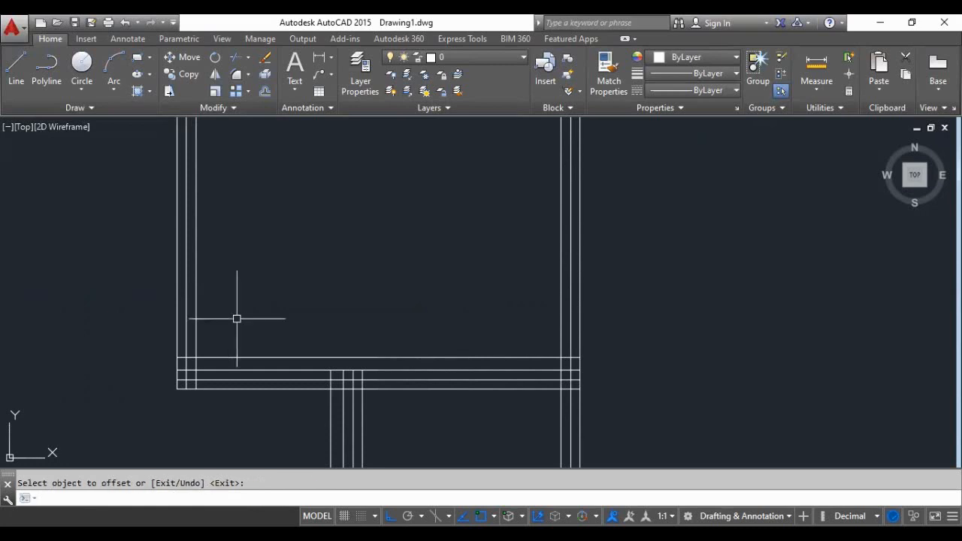
- Offset the upper right room's 0.10 offset line another 0.9 units upward into the room
key("Return")
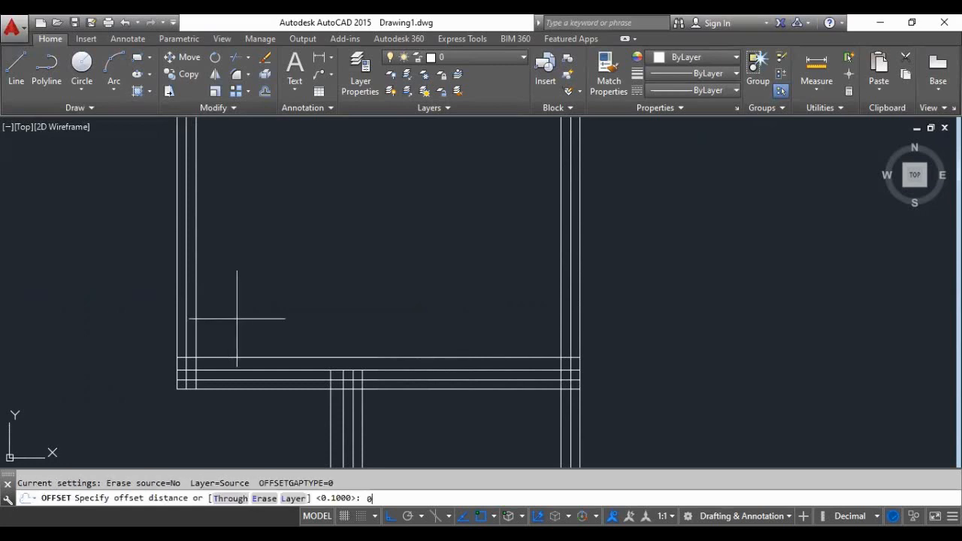
type("0.9")
key("Return")
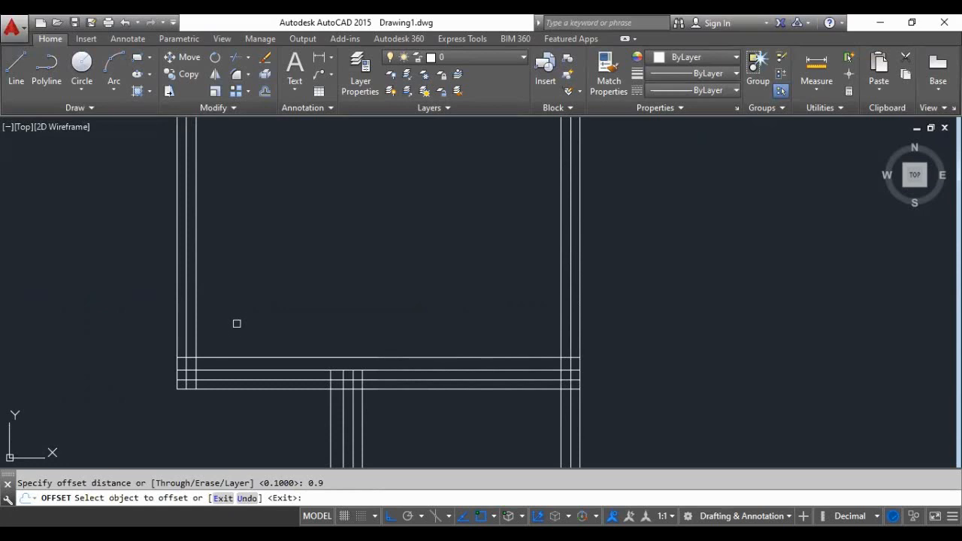
left_click(230, 358)
left_click(244, 327)
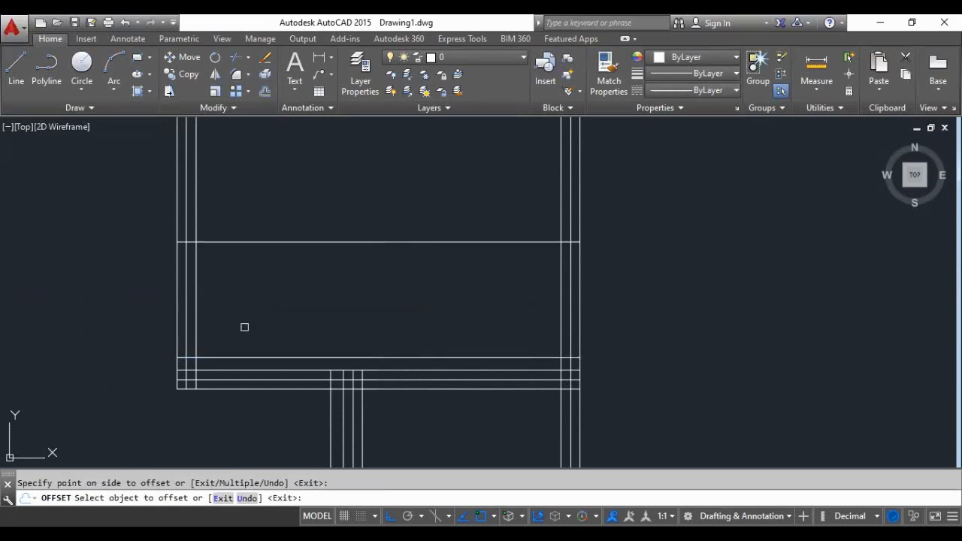
key("Return")
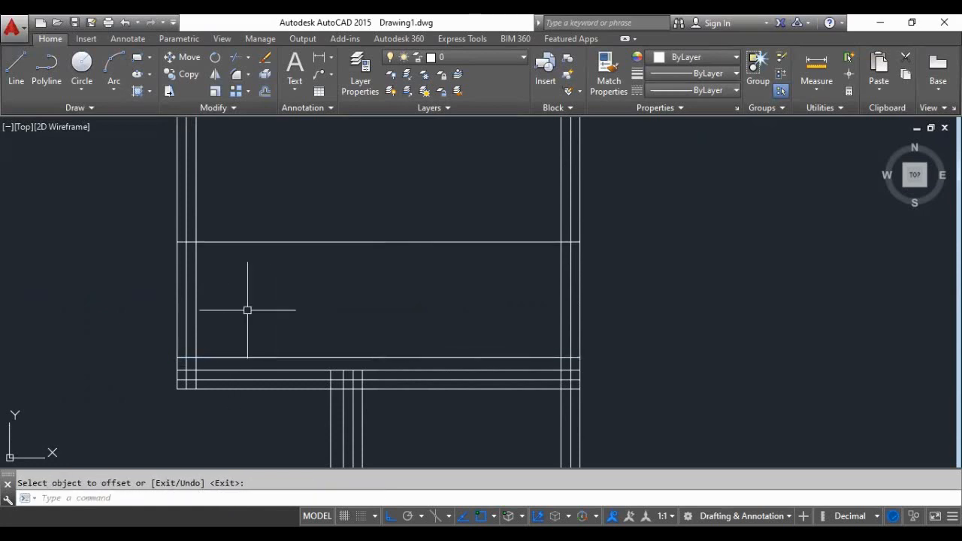
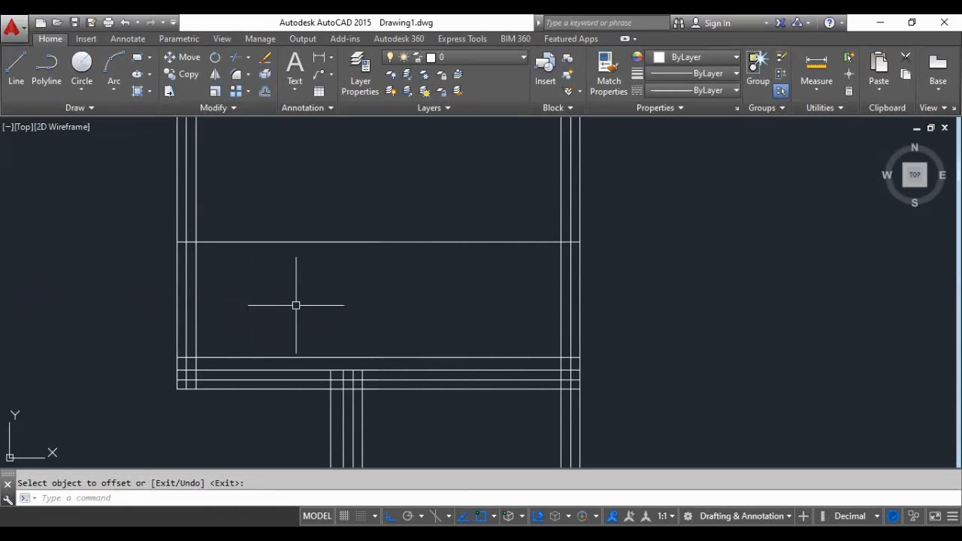
- Offset the left wall's innermost line 0.9 units rightward into the upper right room
key("Return")
key("Return")
type("0")
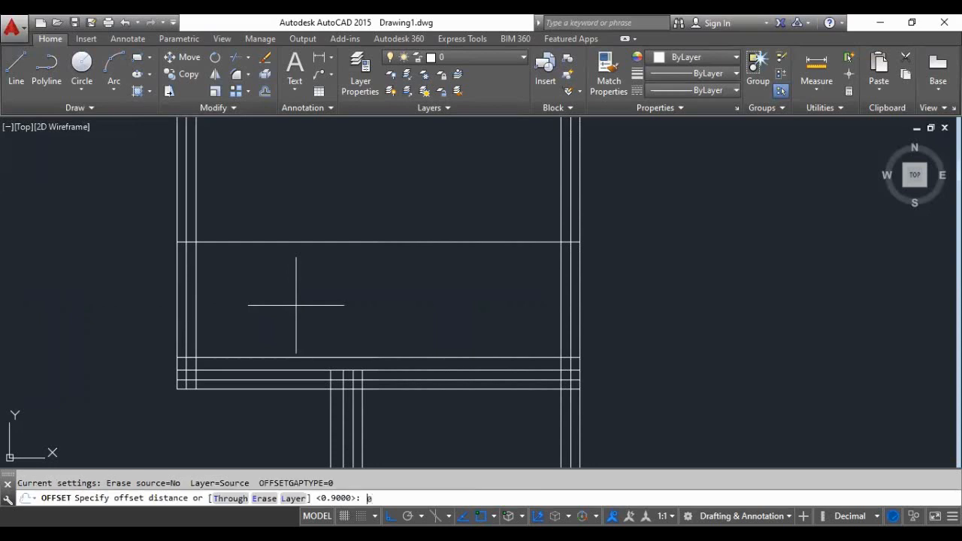
key("Return")
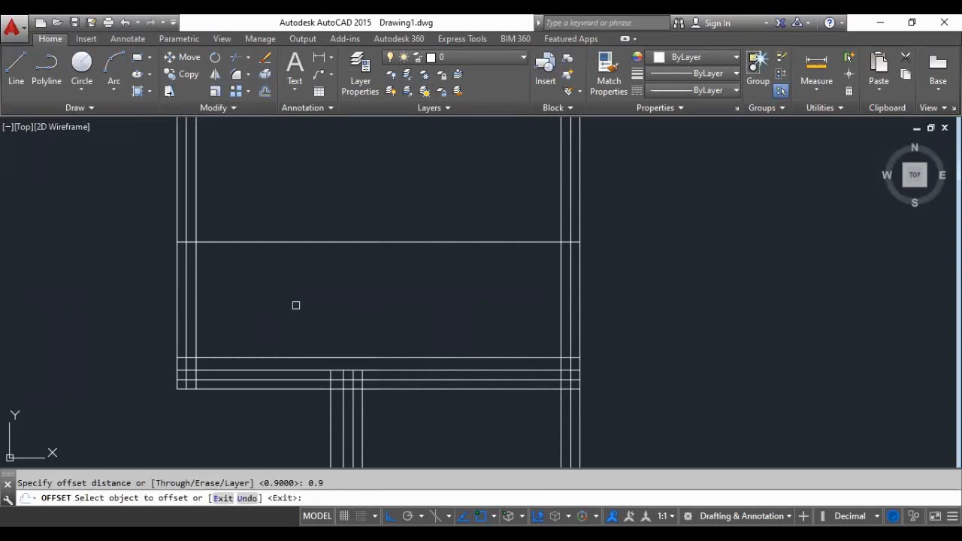
left_click(198, 326)
left_click(232, 329)
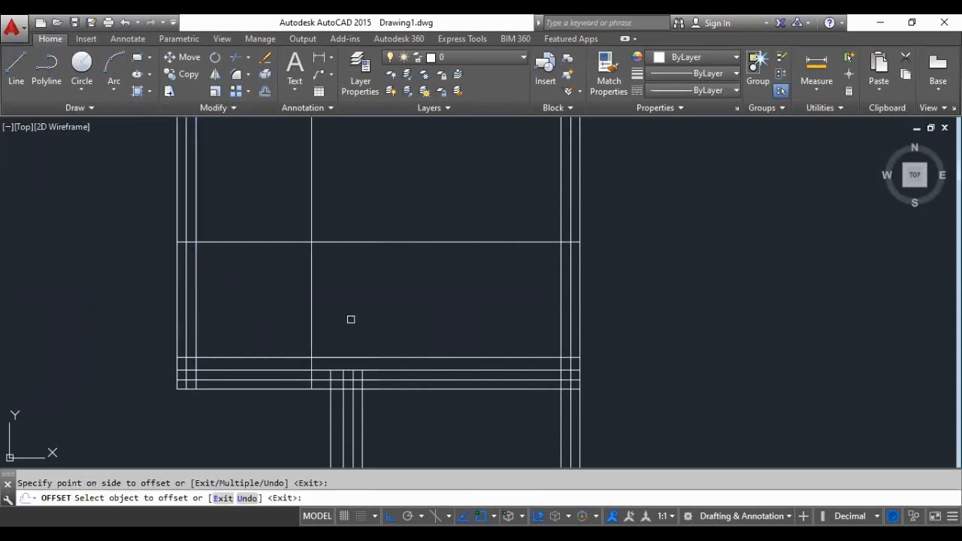
key("Return")
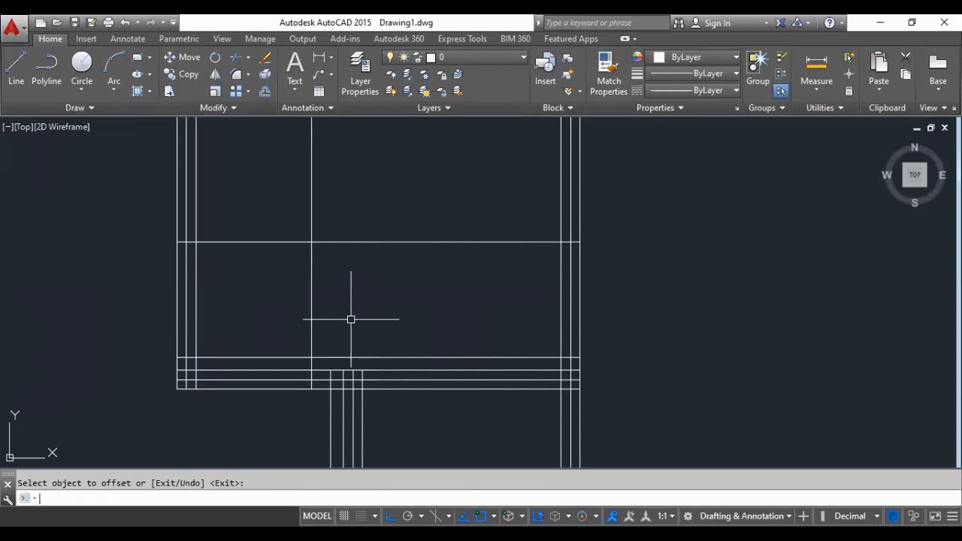
- Draw a diagonal line from the left wall's innermost line at the upper 0.9 offset to where the vertical 0.9 offset meets the 0.10 offset line
left_click(16, 76)
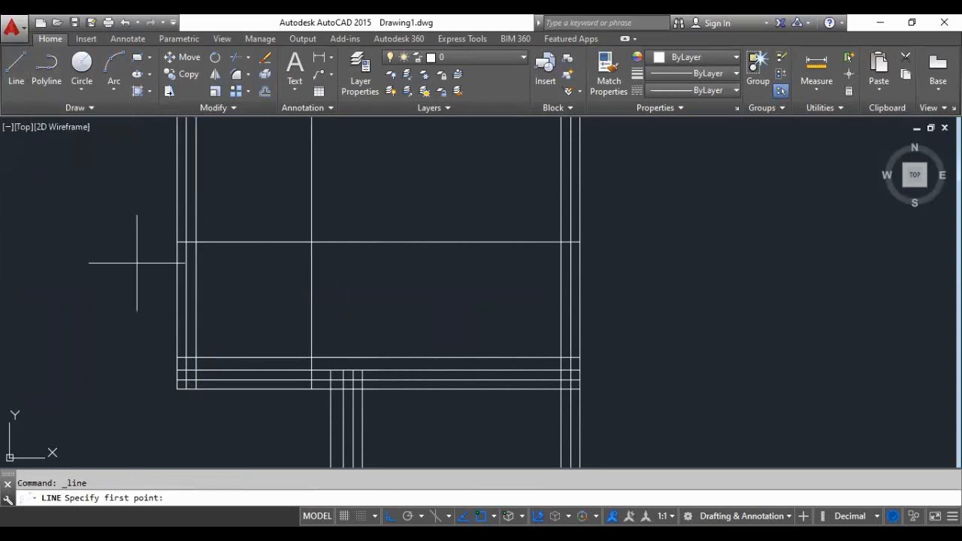
left_click(196, 242)
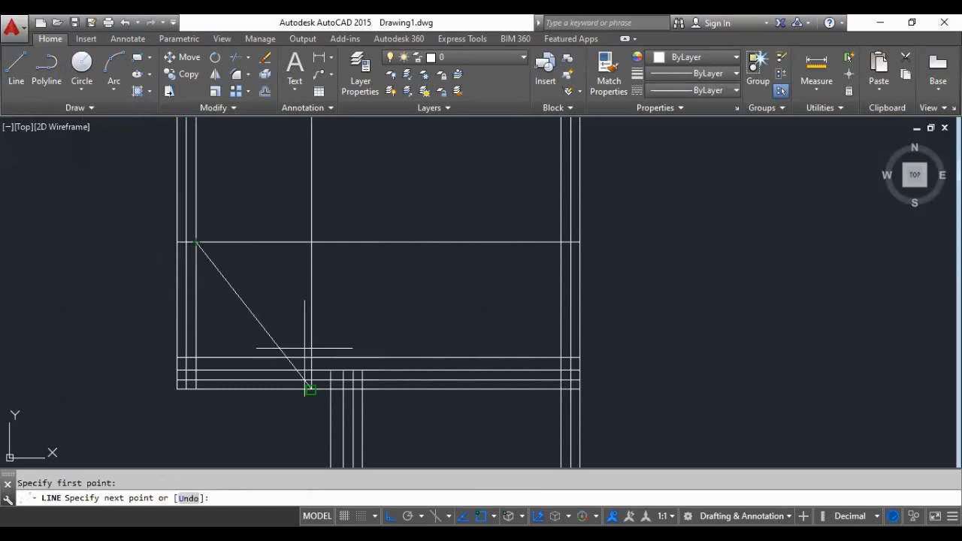
left_click(311, 357)
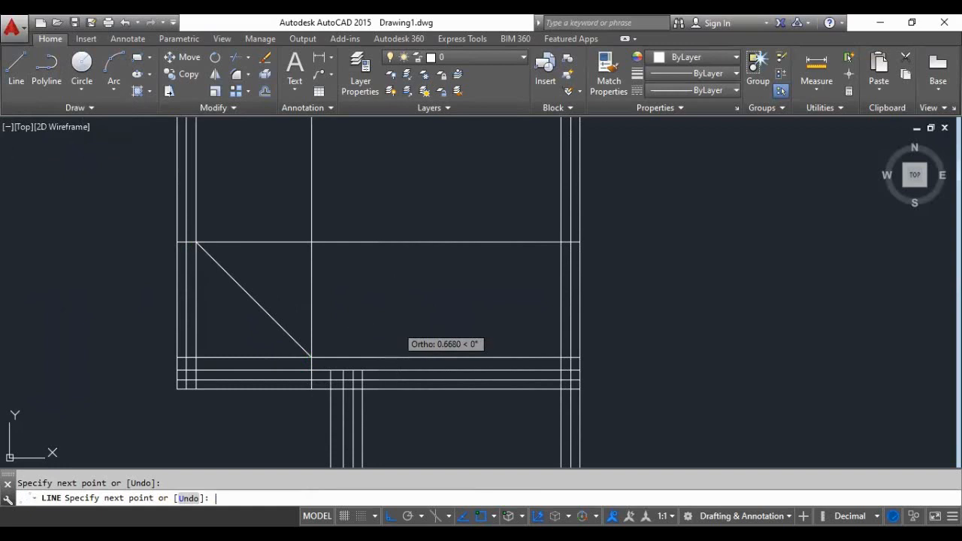
key("Escape")
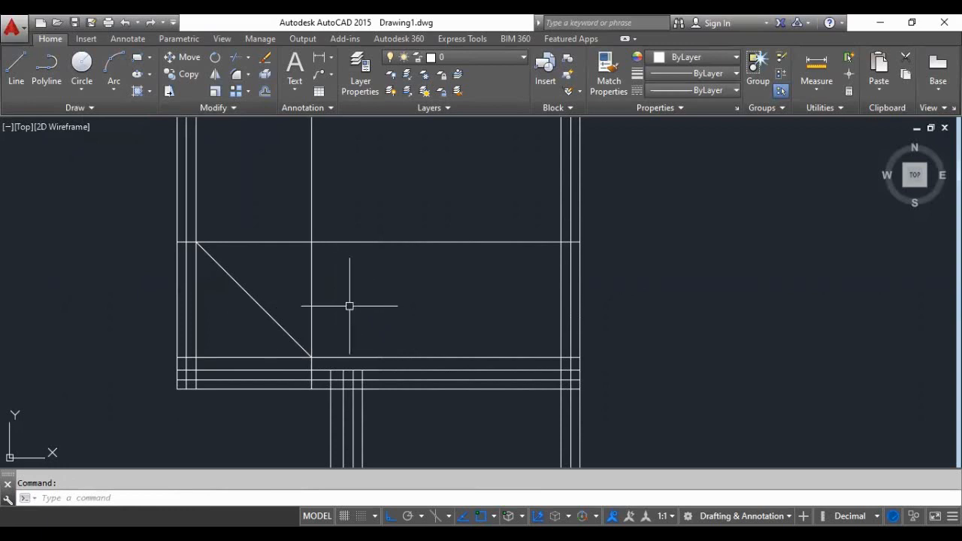
- Trim the horizontal 0.9 offset line between the side walls and the vertical 0.9 offset line's segment beside the diagonal
type("ts o")
type("r")
key("Return")
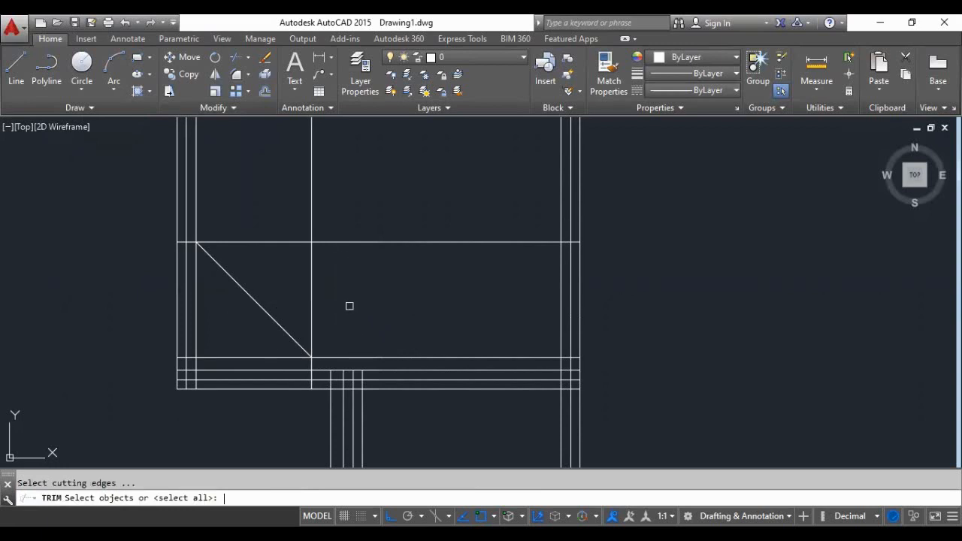
key("Return")
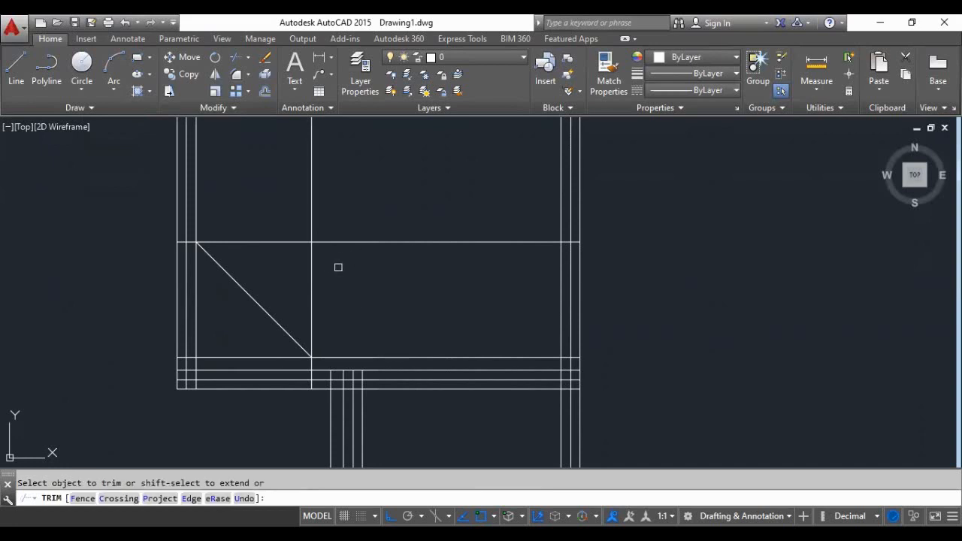
left_click(357, 209)
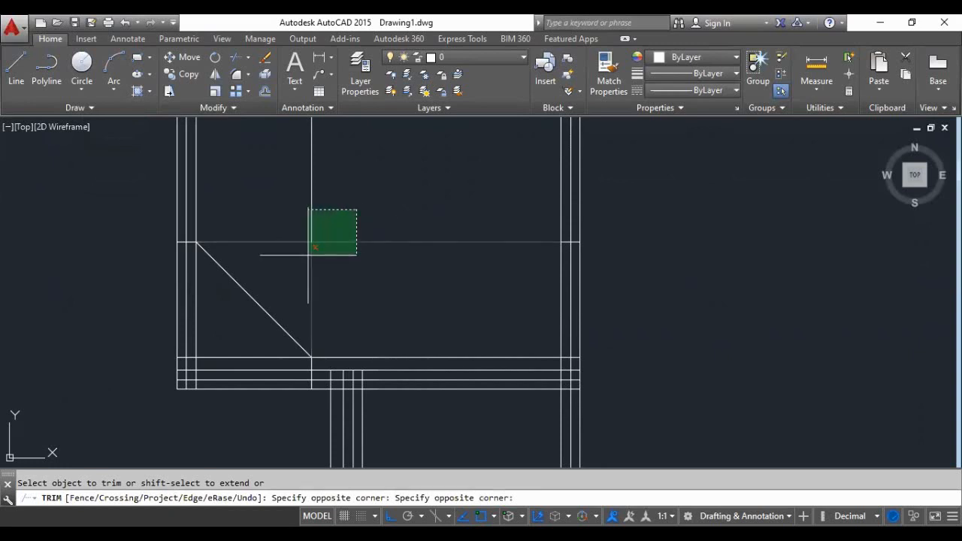
left_click(290, 254)
scroll(313, 292, "down", 2)
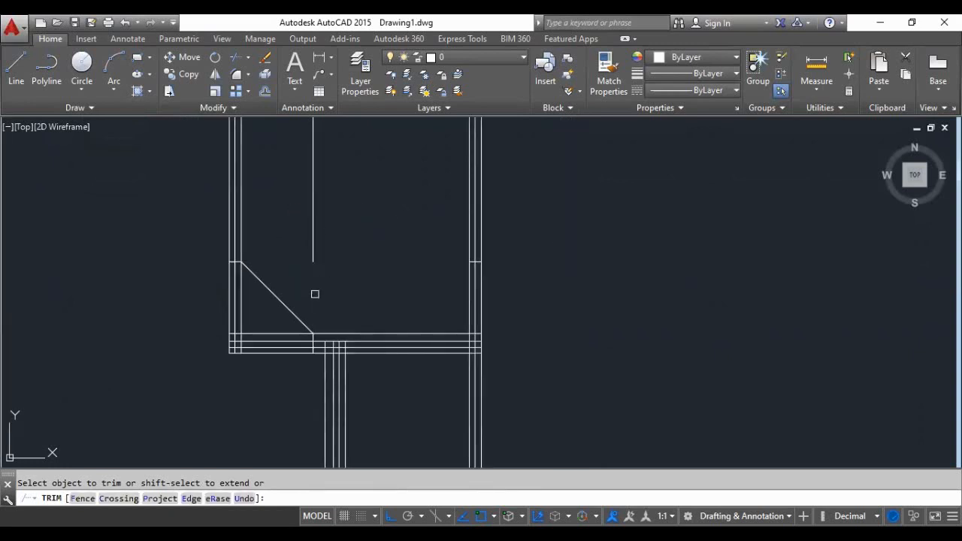
- Trim the left wall's three lines between the diagonal's upper end and the 0.10 offset line
scroll(296, 282, "up", 2)
scroll(261, 288, "up", 4)
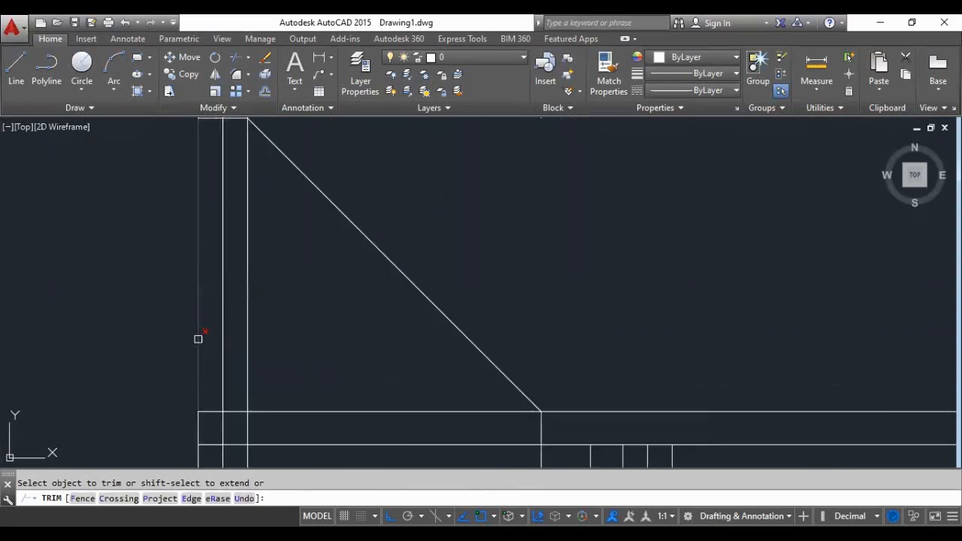
left_click(294, 318)
left_click(198, 346)
scroll(224, 338, "down", 4)
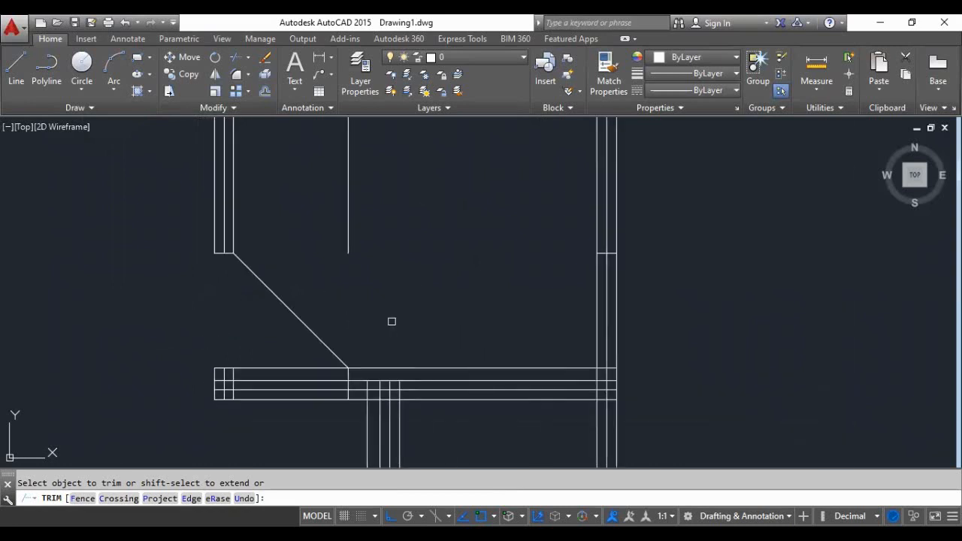
- Trim the 0.10 offset line right of the diagonal's foot and the short vertical segment just below that foot
scroll(357, 378, "up", 2)
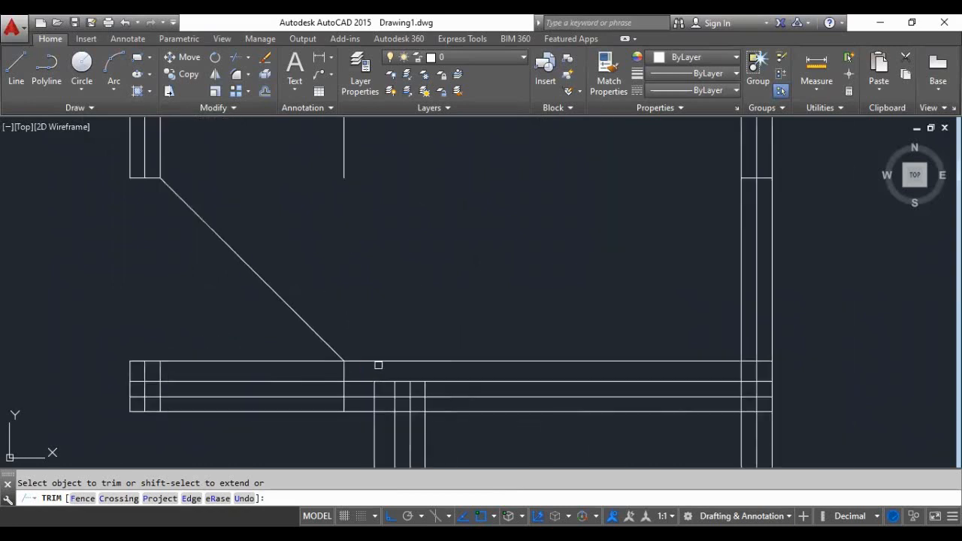
left_click(379, 363)
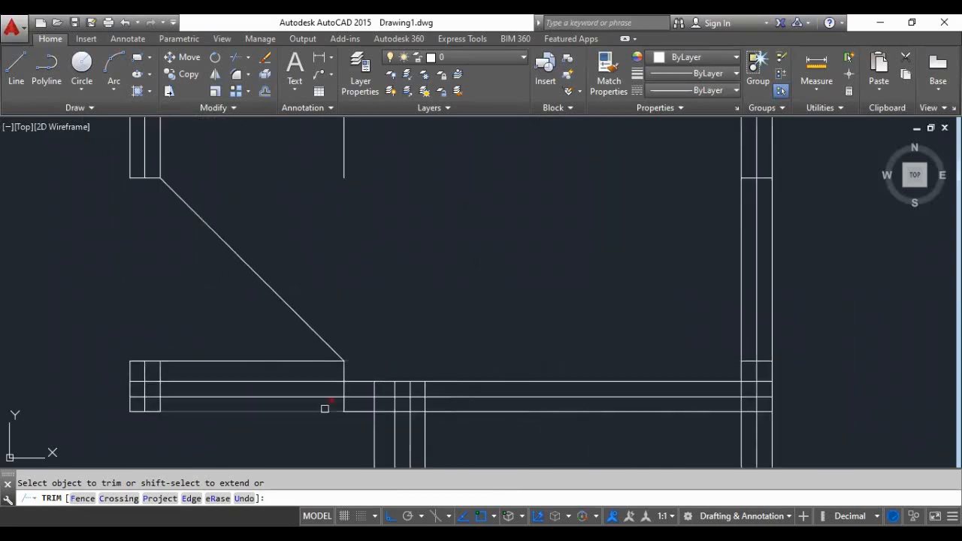
left_click(342, 374)
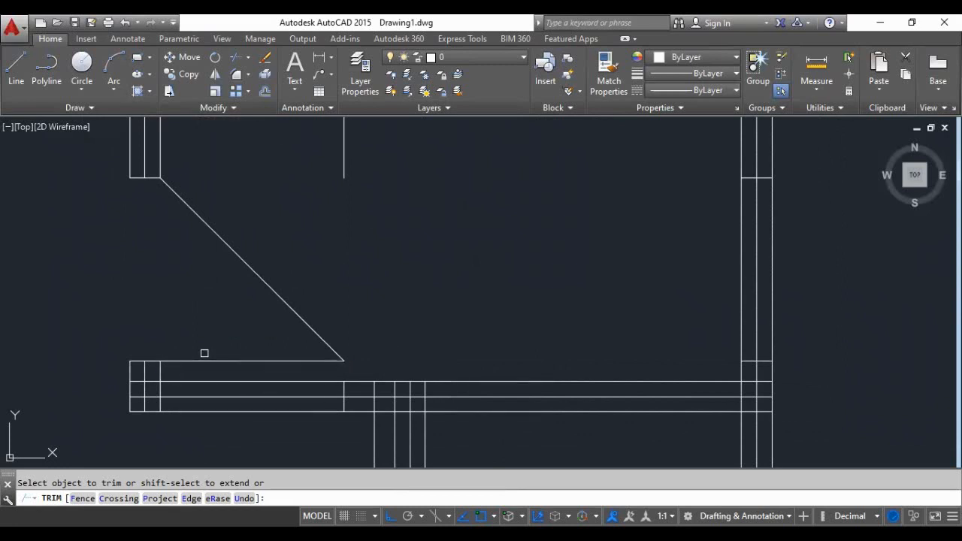
- Trim the wall lines crossing between the middle and innermost vertical lines at the lower wall's left end
scroll(145, 379, "up", 2)
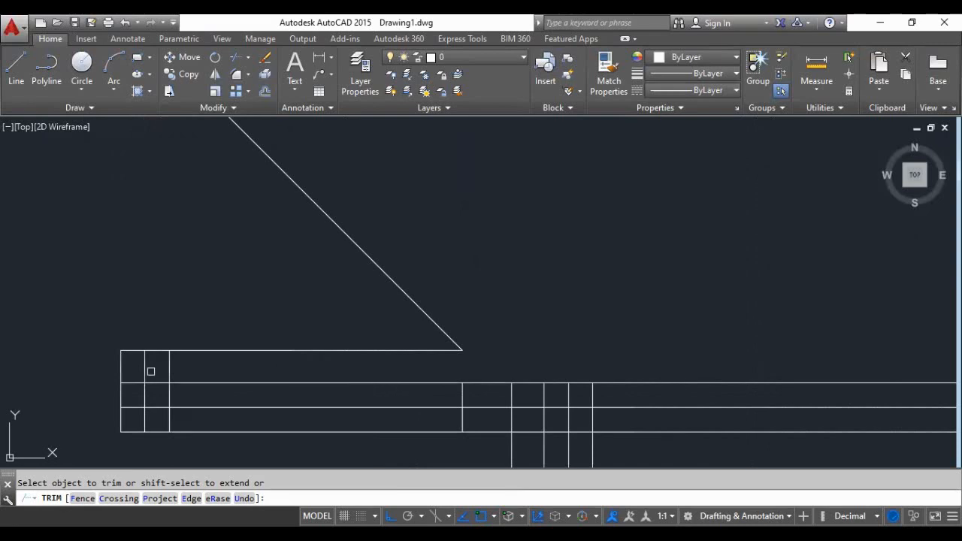
left_click(157, 366)
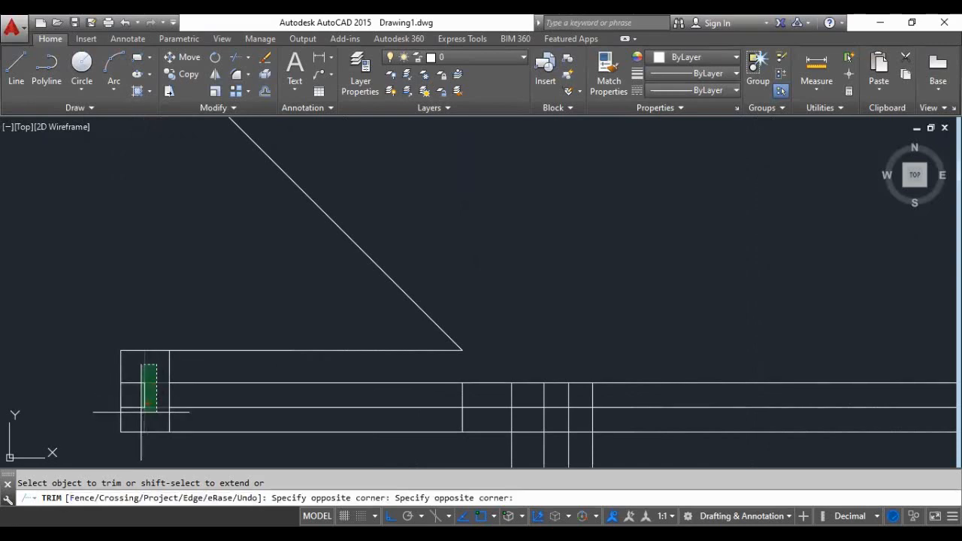
left_click(141, 410)
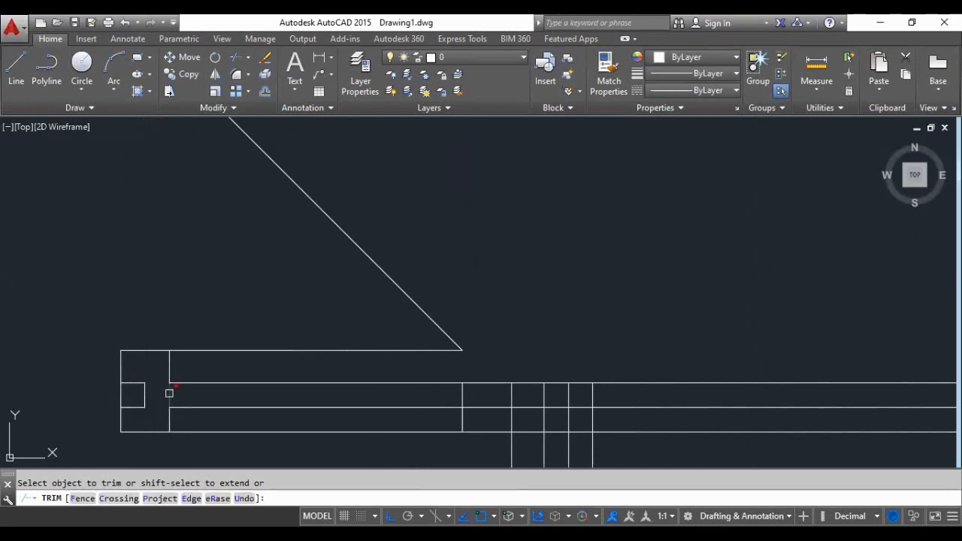
key("Return")
- Erase the leftover vertical 0.9 offset line above the diagonal wall in the upper right room
scroll(169, 393, "down", 6)
scroll(240, 334, "up", 2)
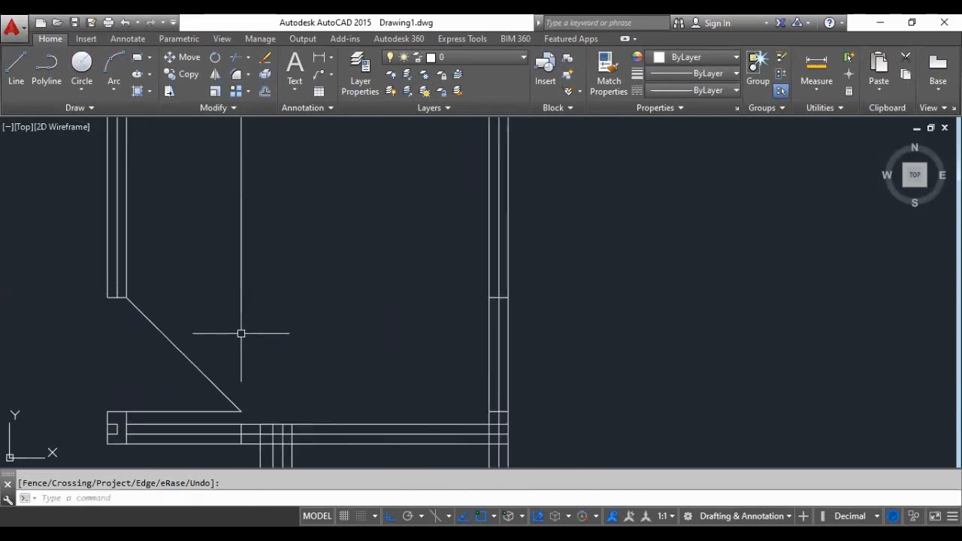
scroll(241, 334, "down", 2)
scroll(204, 391, "up", 2)
left_click(226, 329)
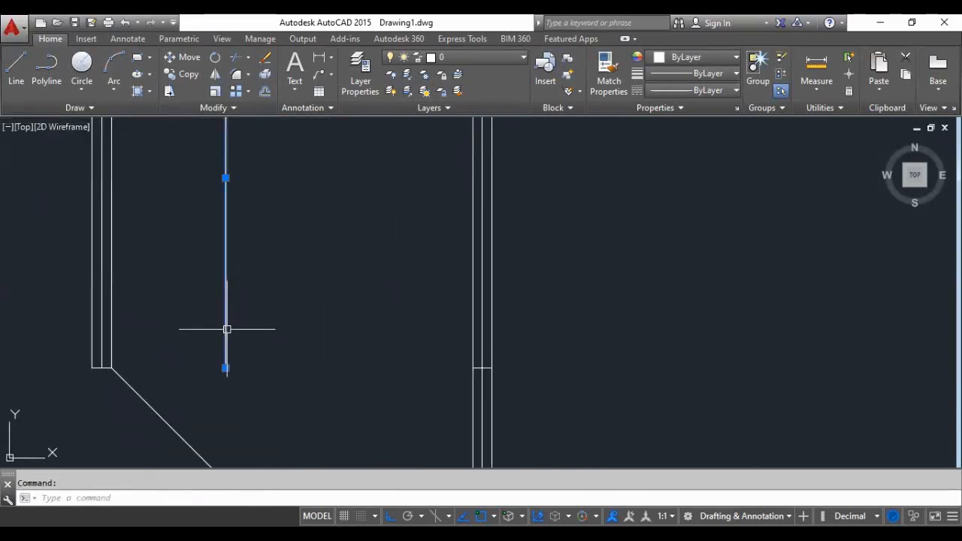
scroll(303, 380, "down", 2)
key("Delete")
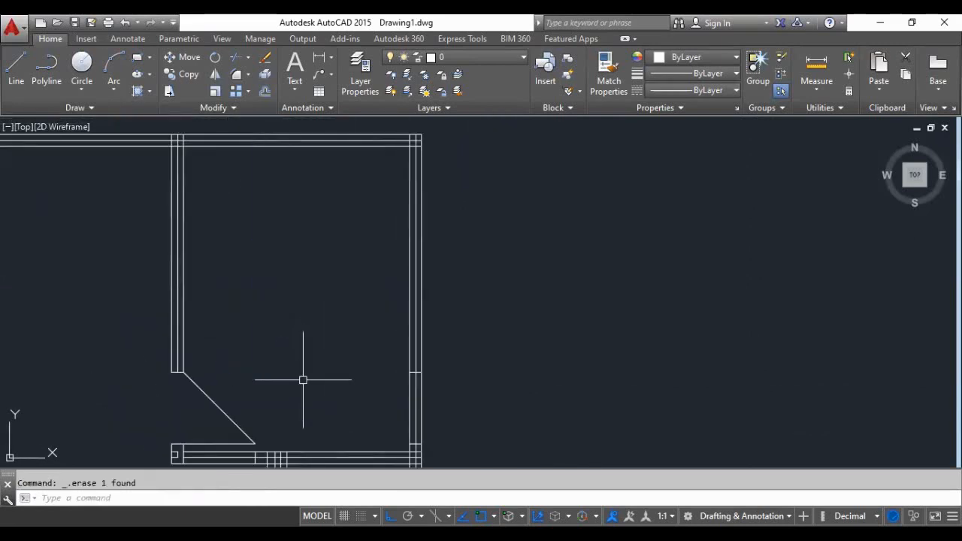
- Erase the short leftover piece of the horizontal 0.9 offset line crossing the right wall
scroll(411, 386, "up", 4)
scroll(410, 387, "up", 3)
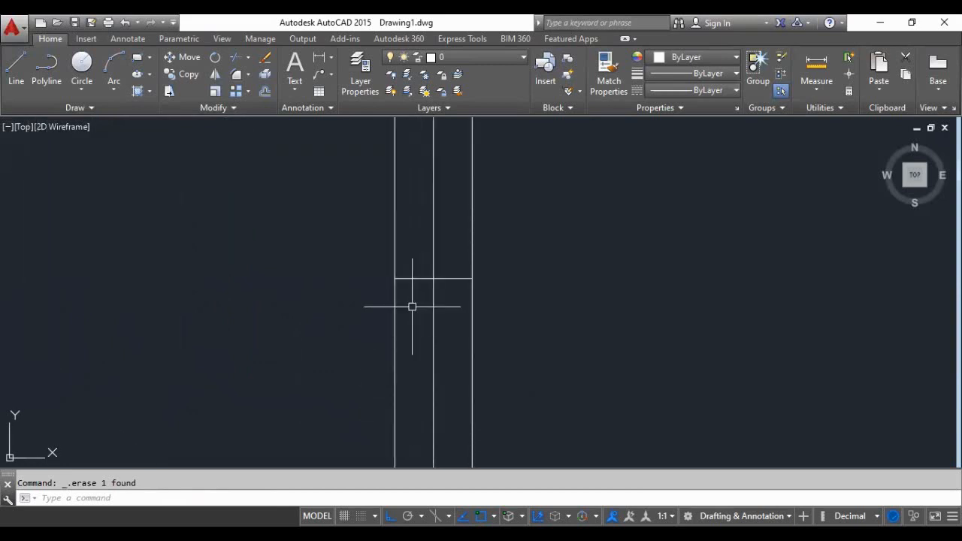
left_click(413, 277)
scroll(288, 337, "down", 3)
key("Delete")
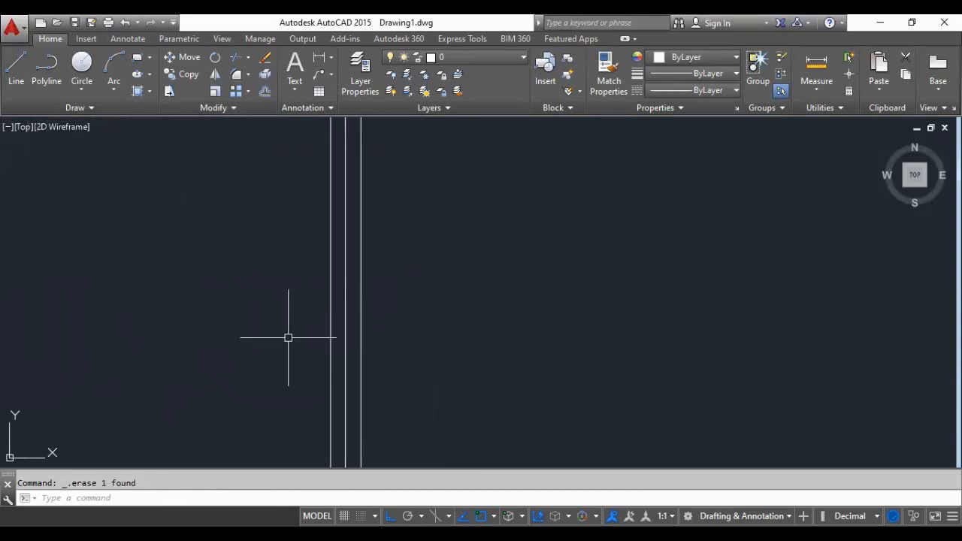
- Erase the three leftover short lines inside the lower wall's left end
scroll(268, 255, "down", 3)
scroll(217, 293, "up", 3)
scroll(99, 325, "up", 3)
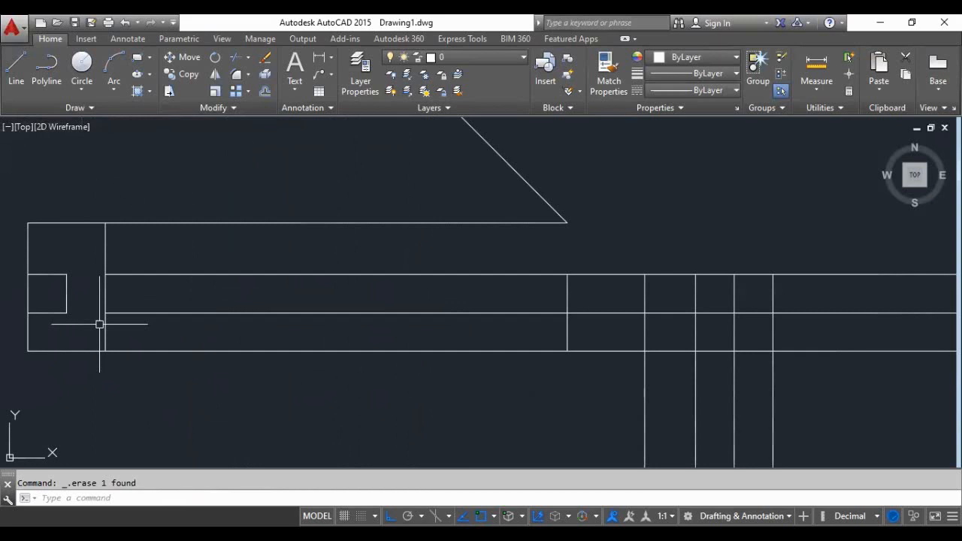
left_click(79, 262)
left_click(55, 319)
key("Delete")
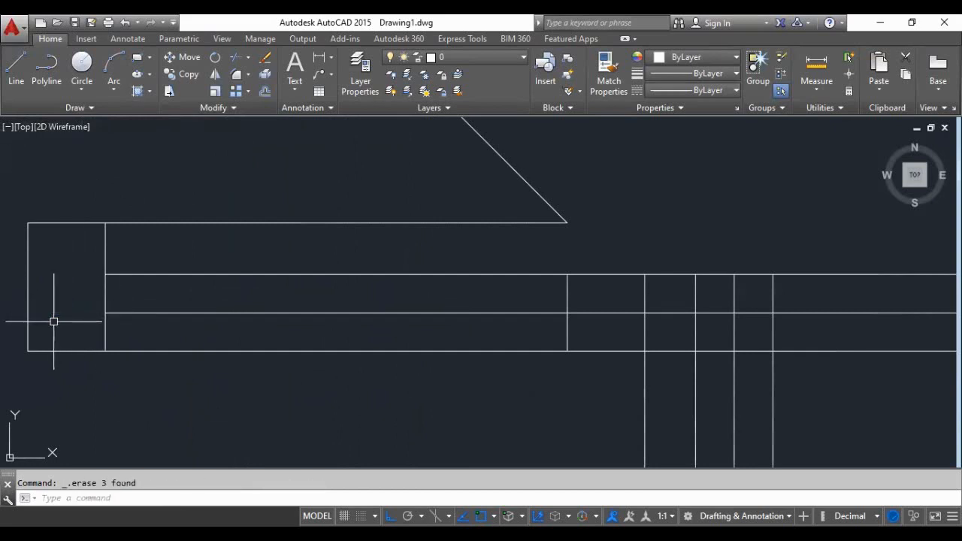
- Erase the short leftover piece of the 0.10 offset line crossing the right wall above the lower wall
scroll(150, 312, "down", 3)
scroll(721, 289, "up", 3)
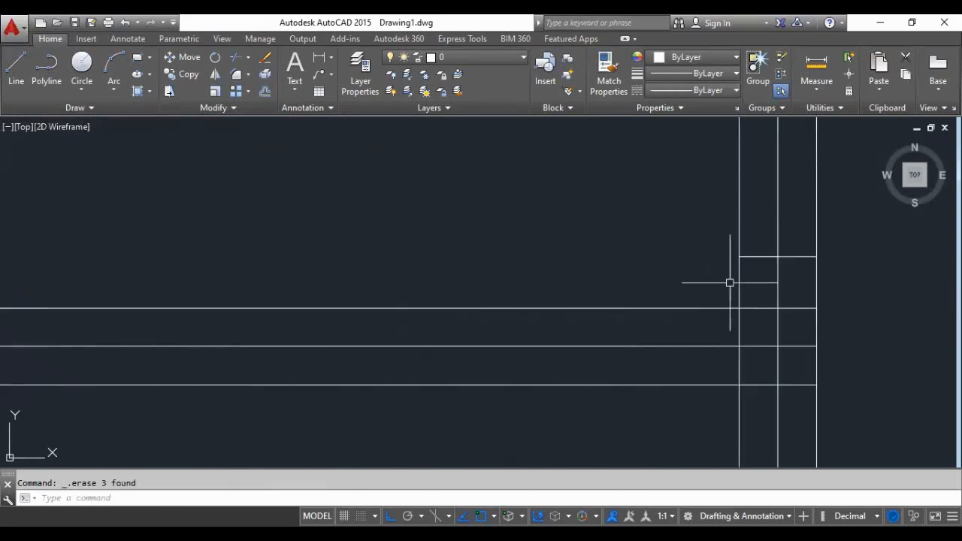
left_click(757, 257)
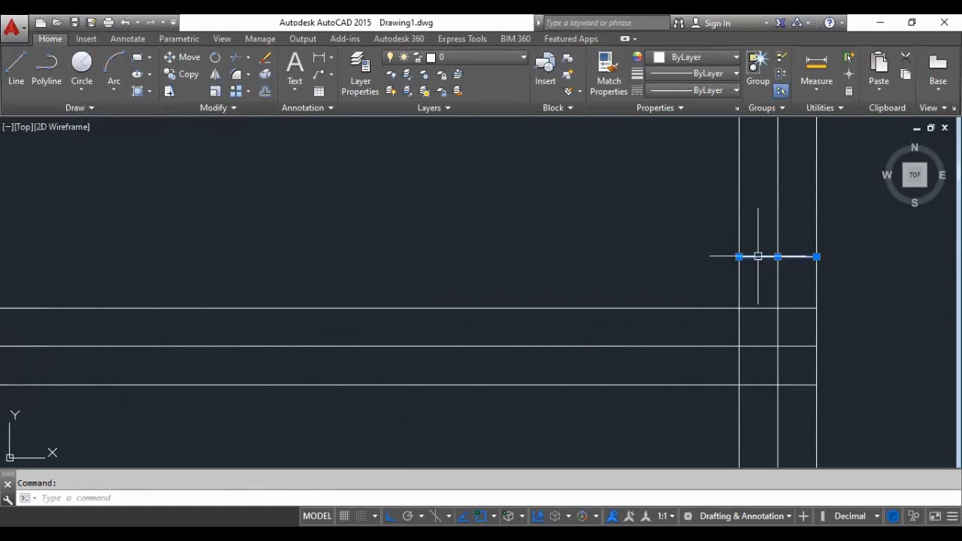
left_click(533, 271)
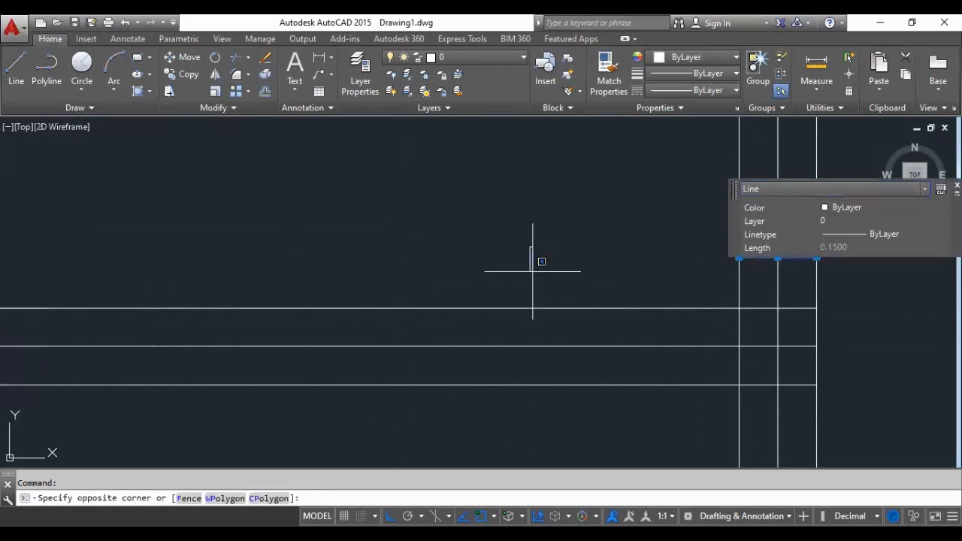
left_click(459, 253)
key("Delete")
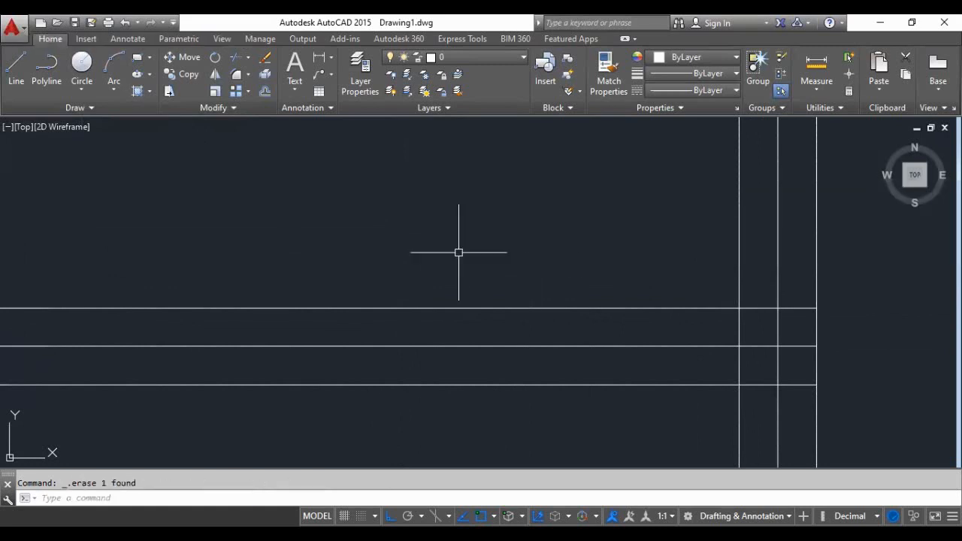
- Erase the short vertical line crossing the lower wall directly below the diagonal's foot
scroll(458, 252, "down", 1)
scroll(261, 289, "down", 2)
scroll(180, 312, "up", 3)
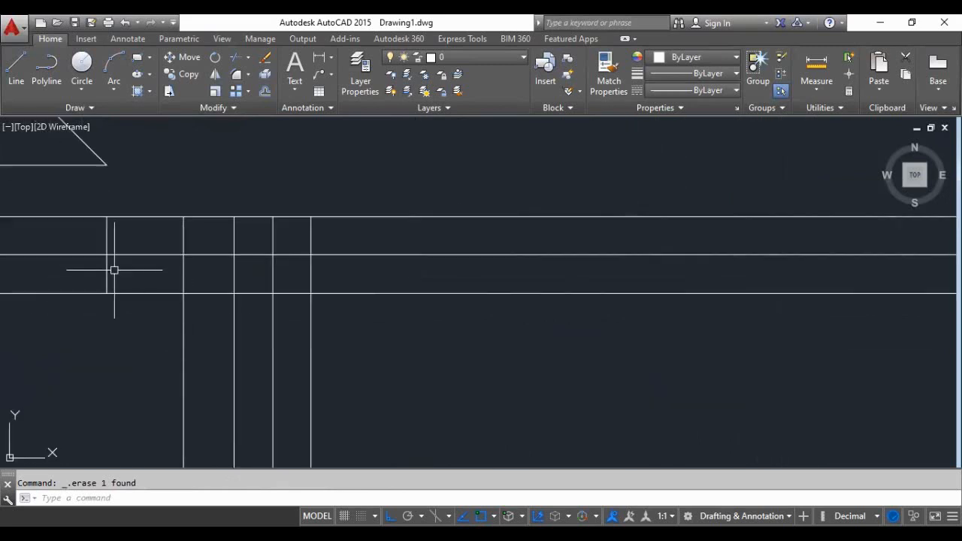
left_click(107, 274)
key("Delete")
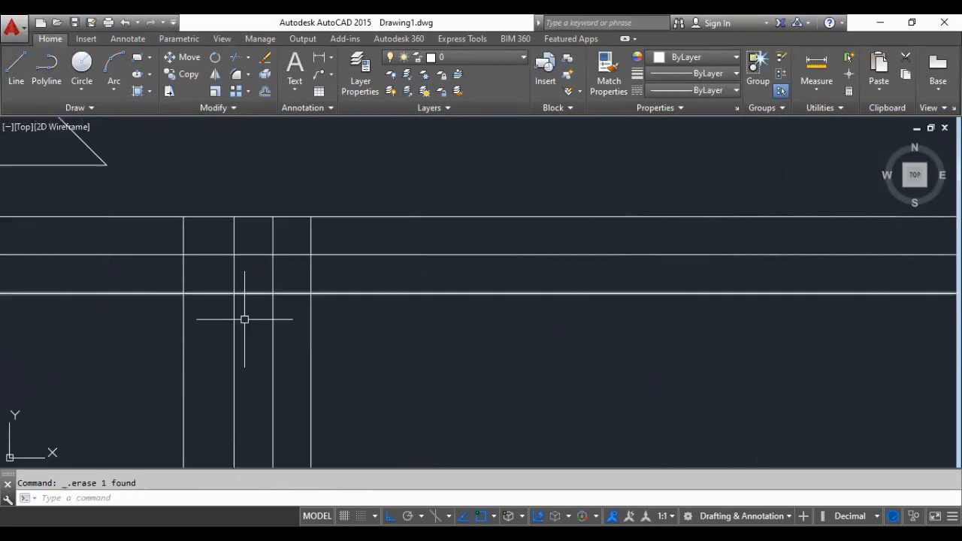
scroll(537, 320, "down", 2)
scroll(449, 316, "down", 1)
scroll(571, 323, "up", 1)
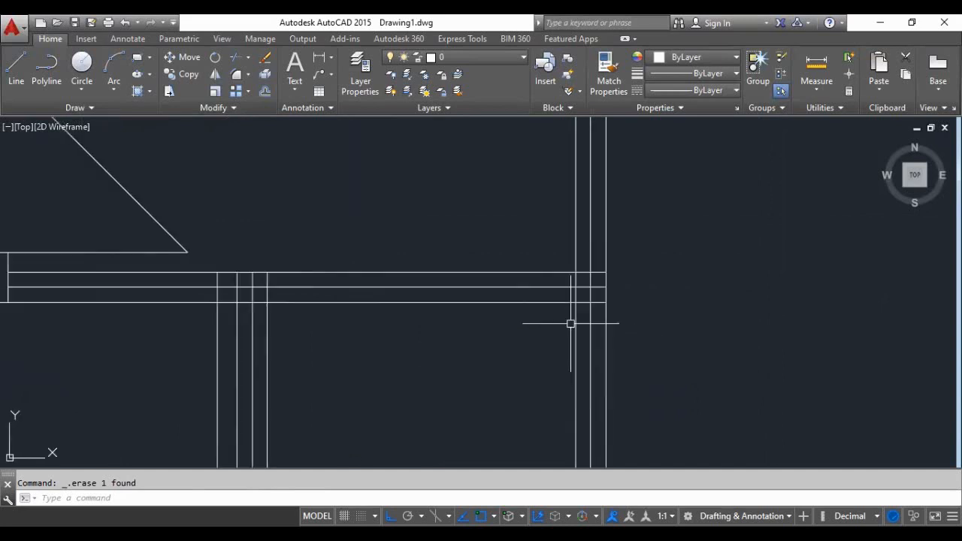
scroll(571, 324, "up", 1)
scroll(308, 308, "down", 2)
scroll(241, 317, "up", 1)
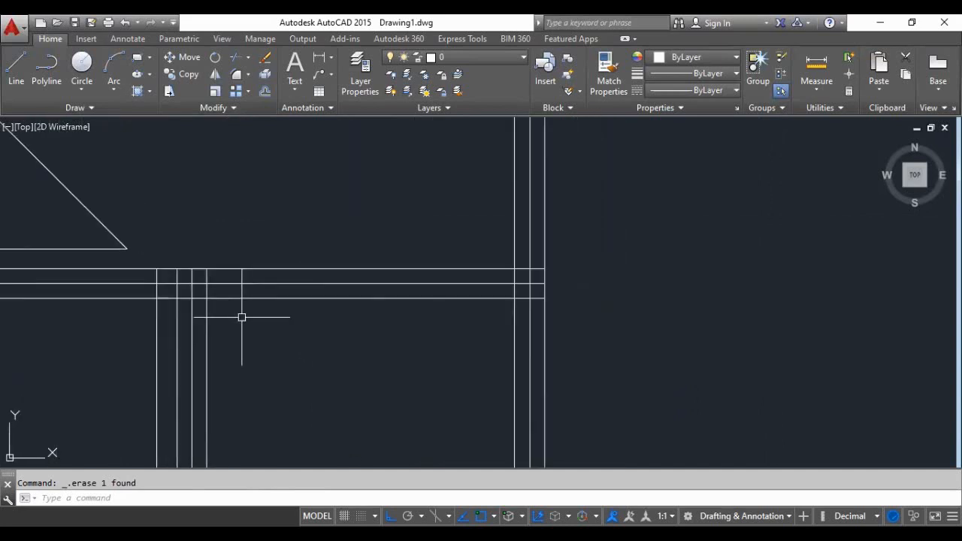
- Erase the innermost vertical line along the left wall of the small room beside the right outer wall
scroll(241, 317, "up", 2)
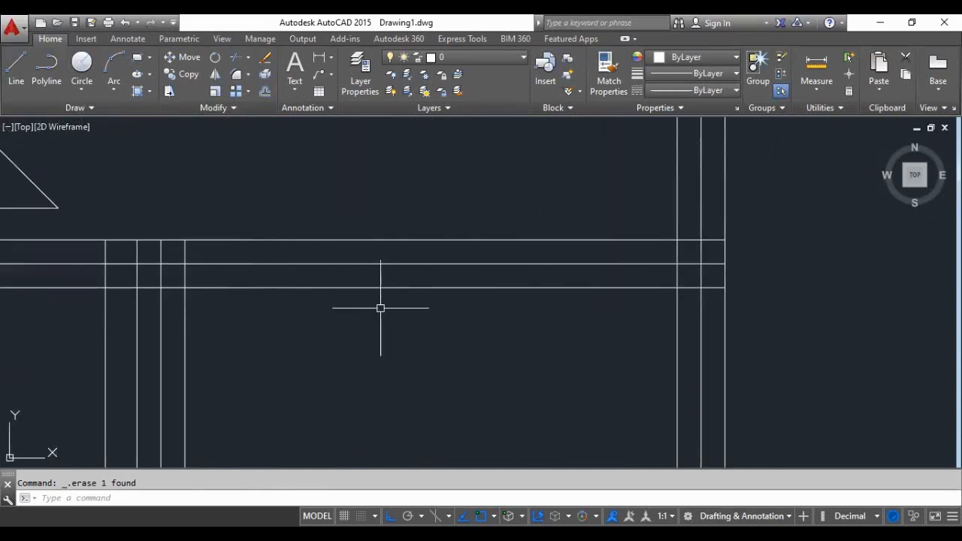
scroll(380, 307, "down", 2)
scroll(350, 393, "up", 1)
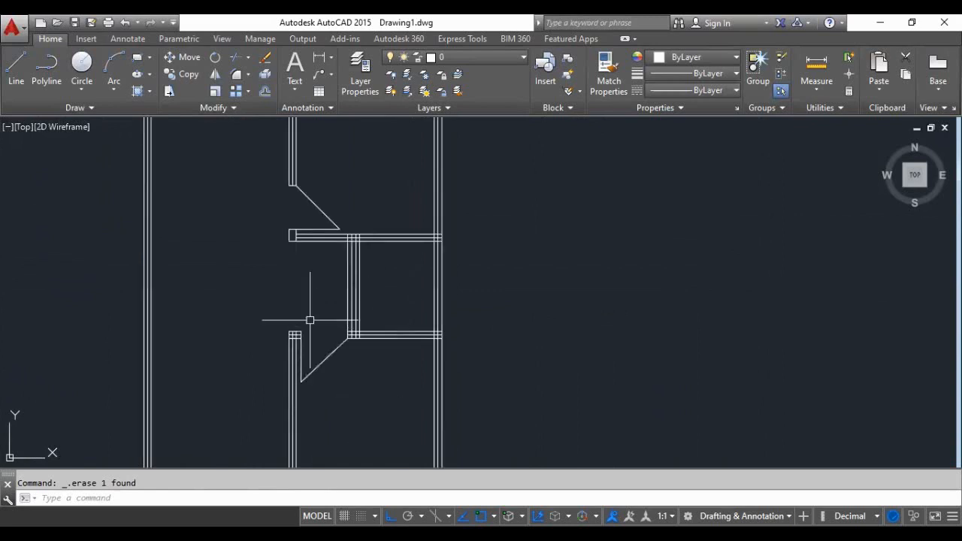
middle_click_drag(310, 320, 305, 336)
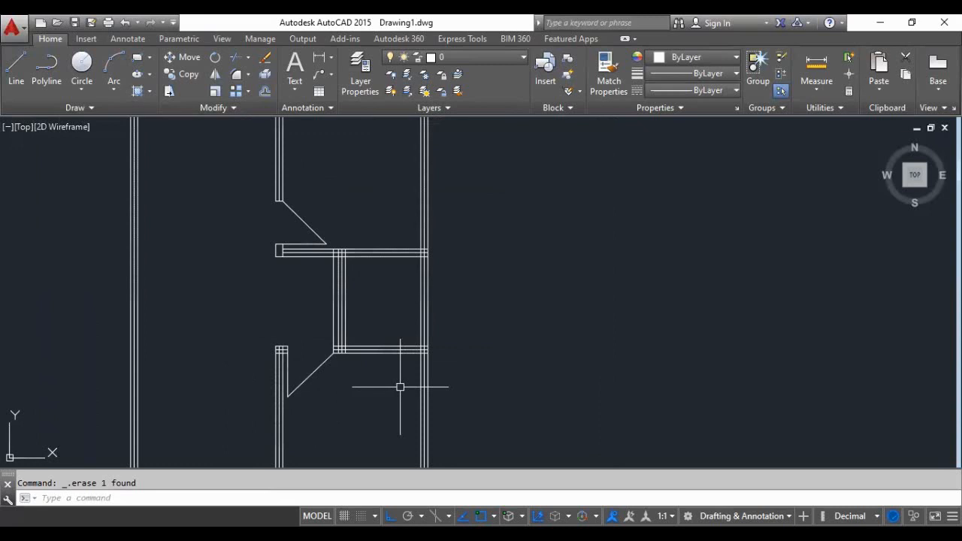
scroll(348, 266, "up", 3)
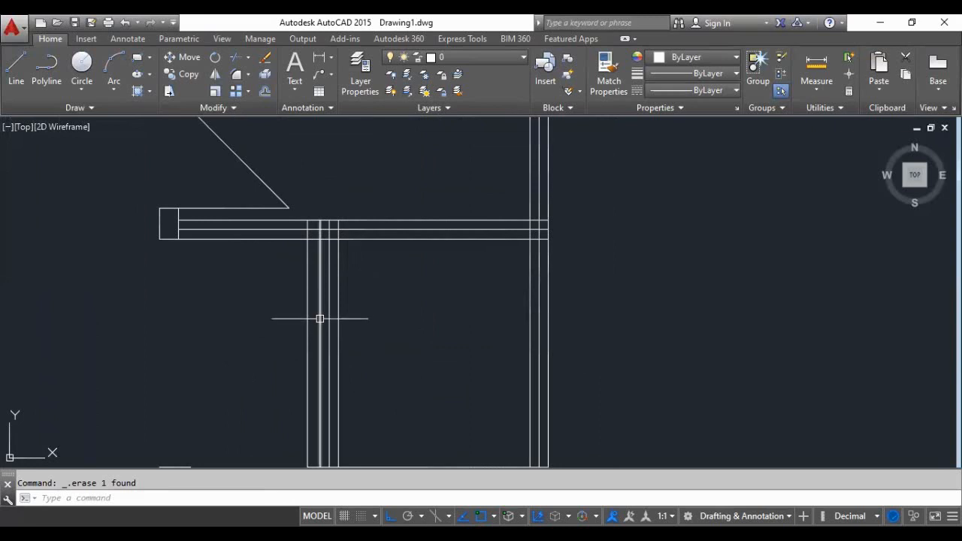
scroll(311, 220, "down", 3)
scroll(352, 256, "up", 3)
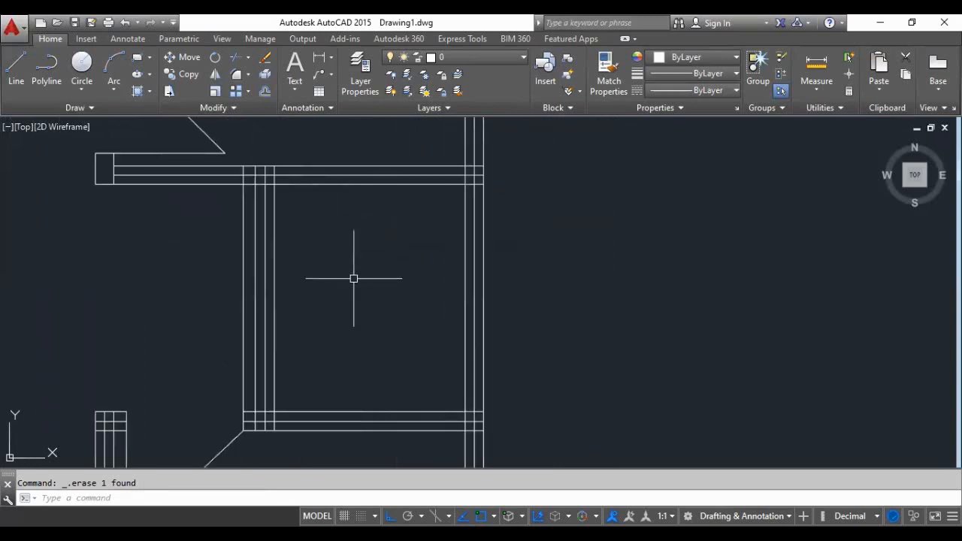
left_click(272, 327)
key("Delete")
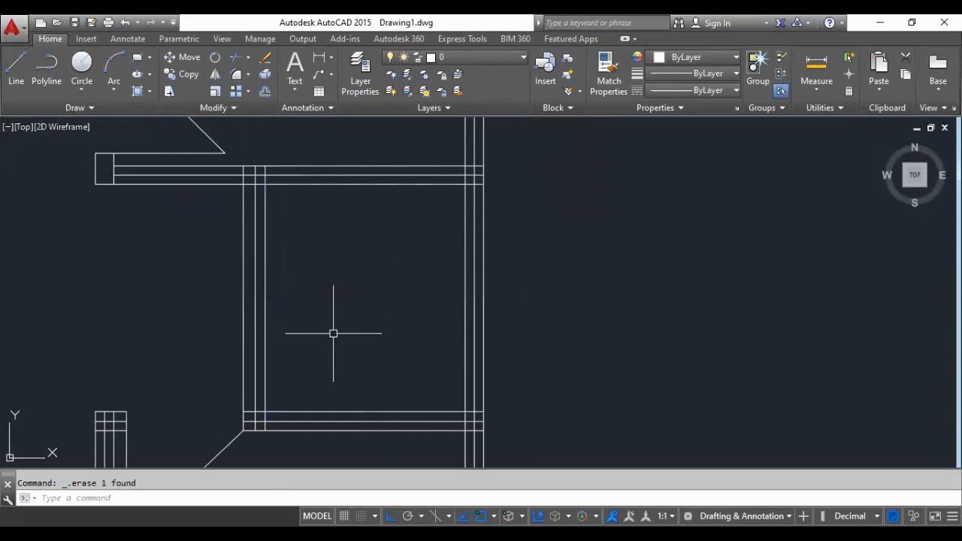
- Offset the lower line of the small room's upper wall 0.15 downward into the room
scroll(333, 279, "down", 3)
scroll(330, 275, "up", 3)
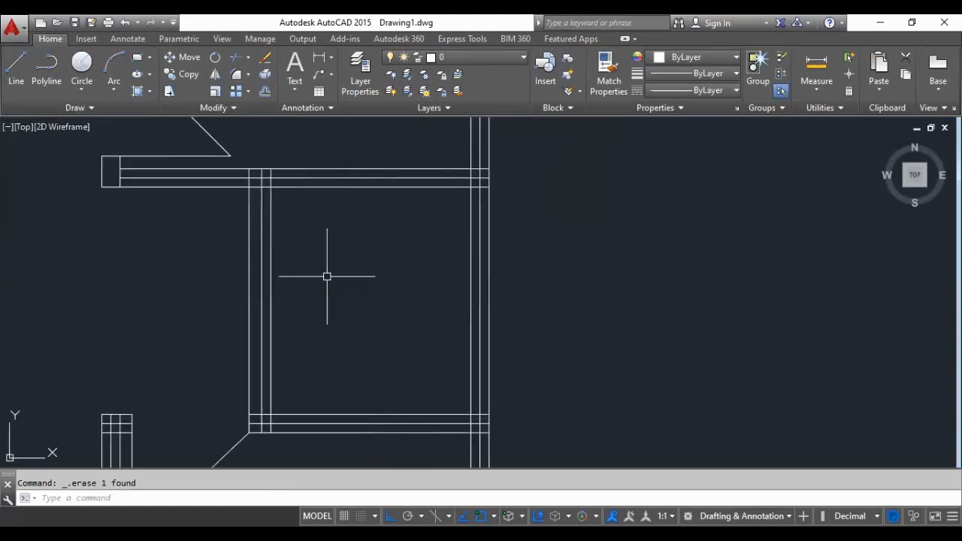
scroll(327, 276, "down", 3)
type("o")
key("Return")
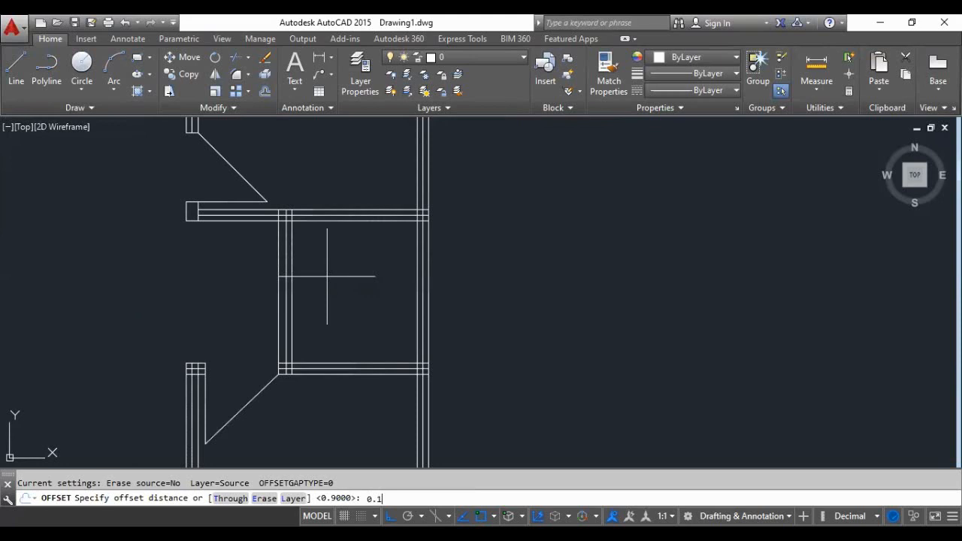
key("Return")
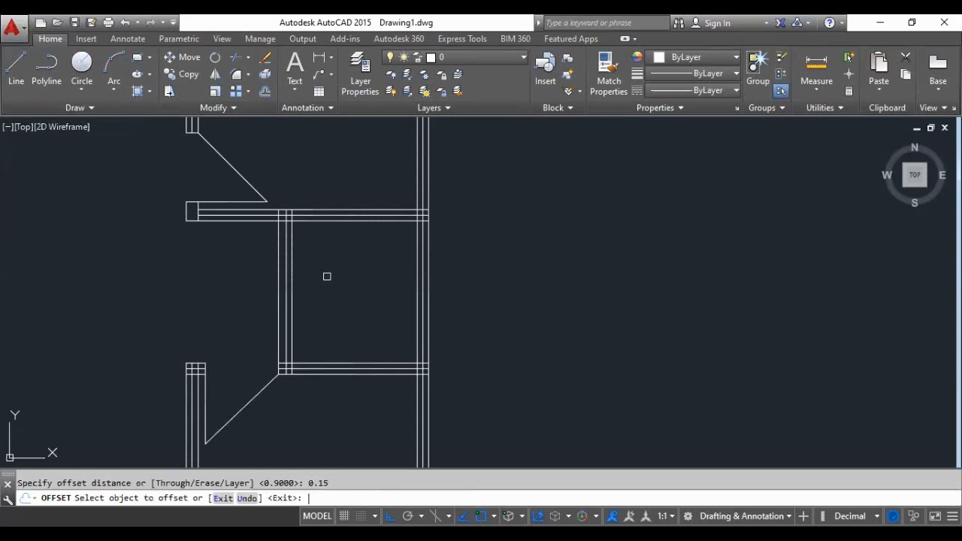
scroll(327, 276, "up", 5)
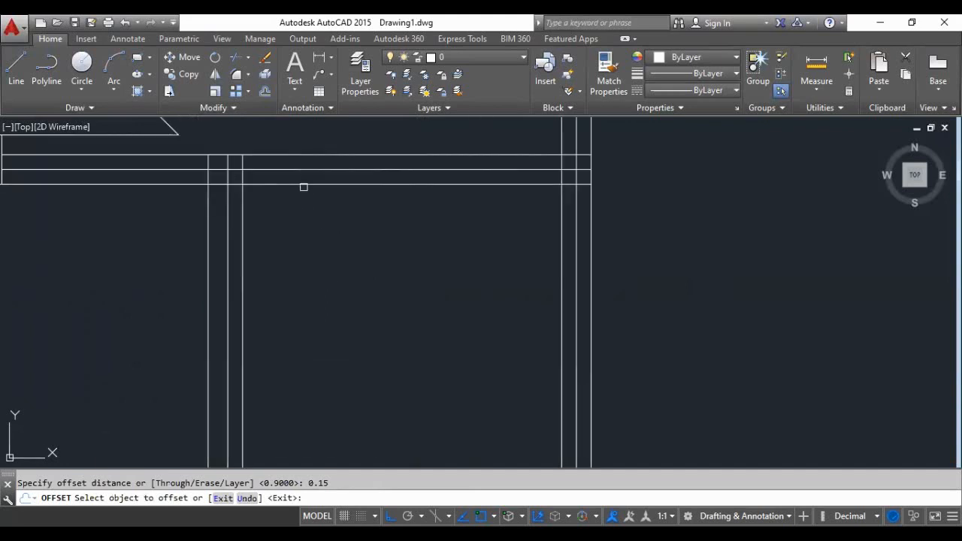
left_click(304, 183)
left_click(302, 203)
scroll(303, 254, "down", 2)
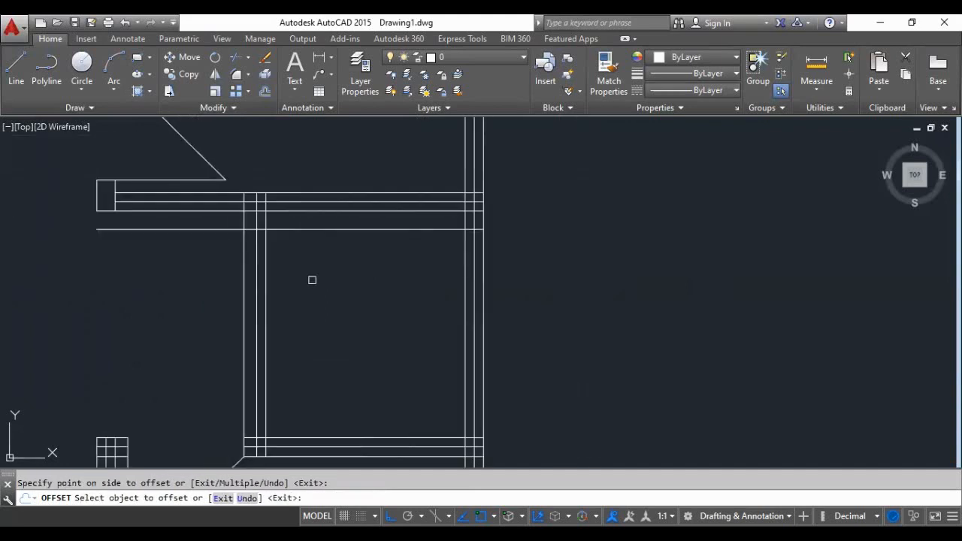
key("Return")
key("Return")
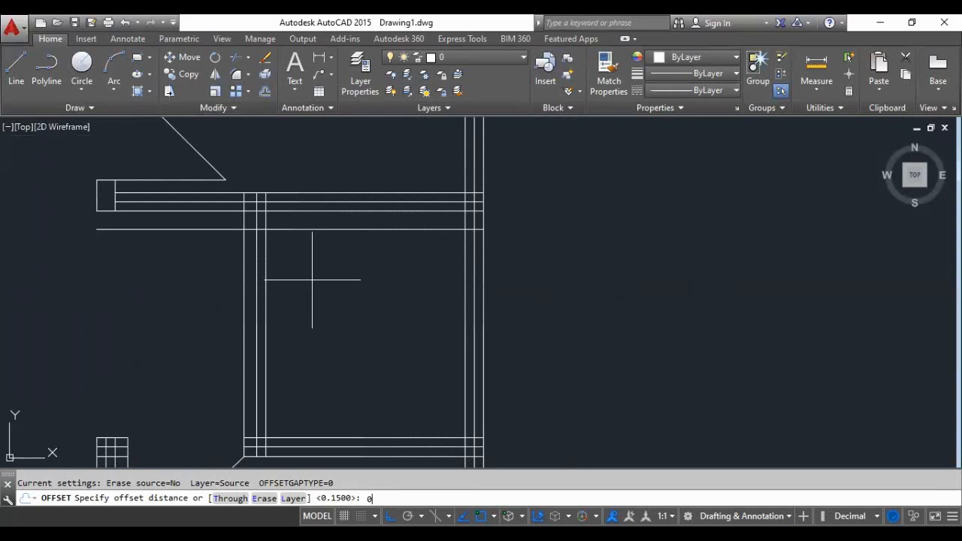
- Offset the new horizontal line below the small room's upper wall 0.7 downward
key("Return")
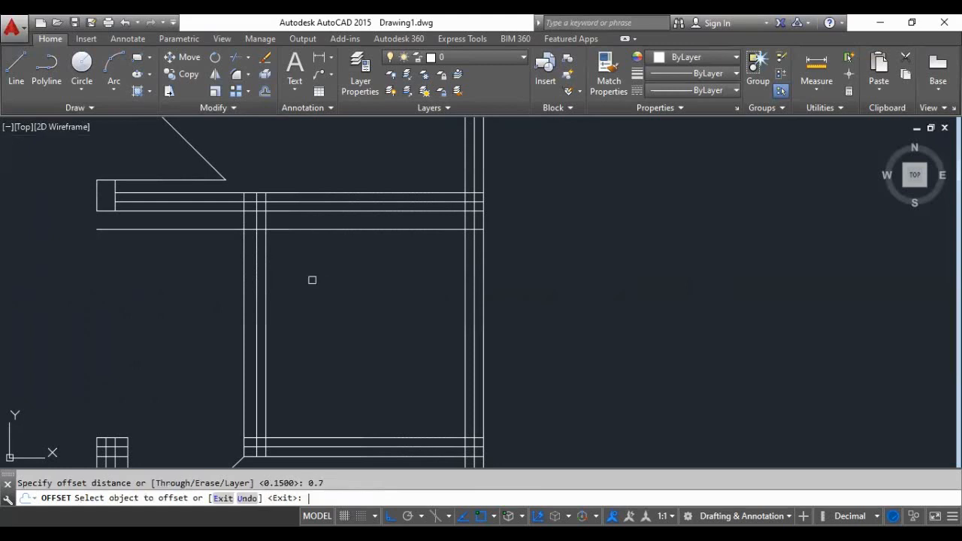
left_click(313, 229)
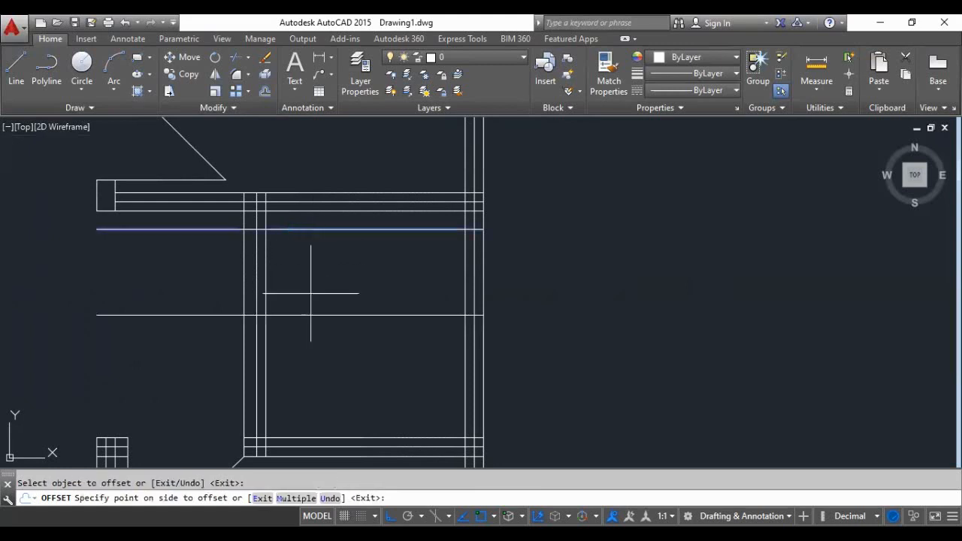
left_click(327, 346)
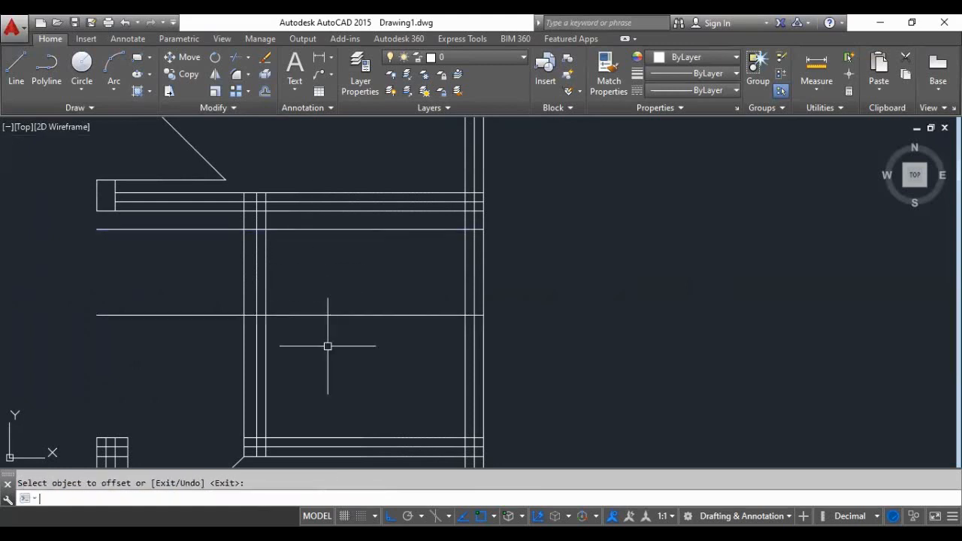
scroll(329, 244, "down", 4)
scroll(331, 270, "up", 4)
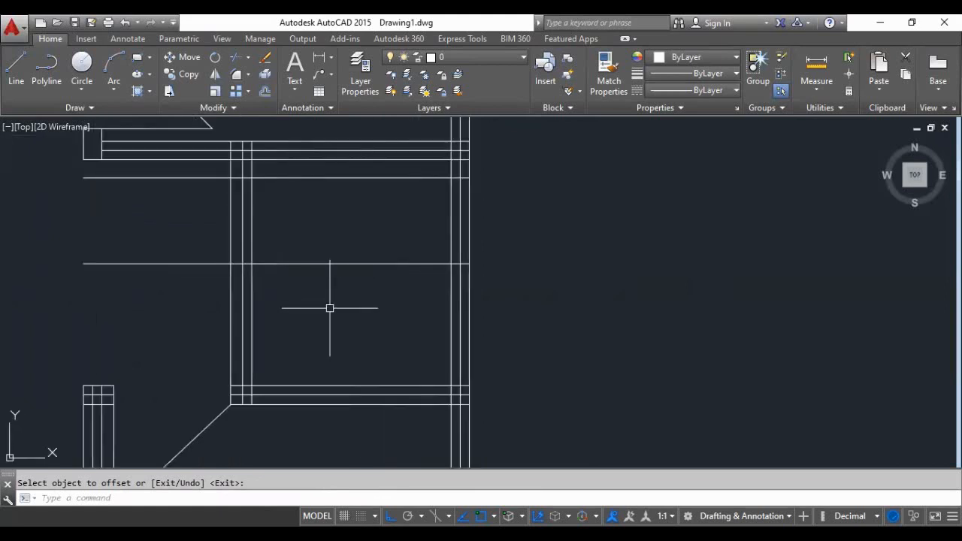
- Offset the inner line of the small room's left wall 0.7 to the right, into the room
key("Return")
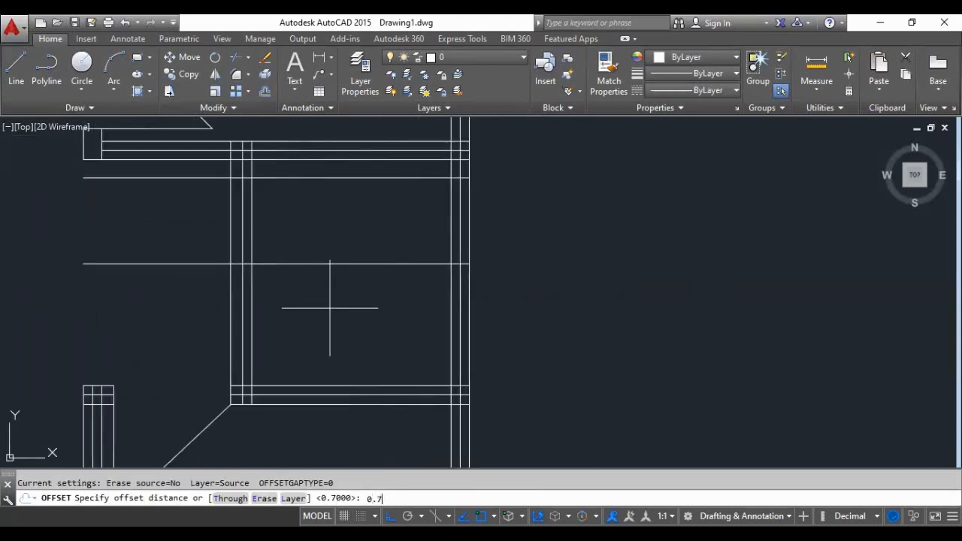
key("Return")
left_click(252, 224)
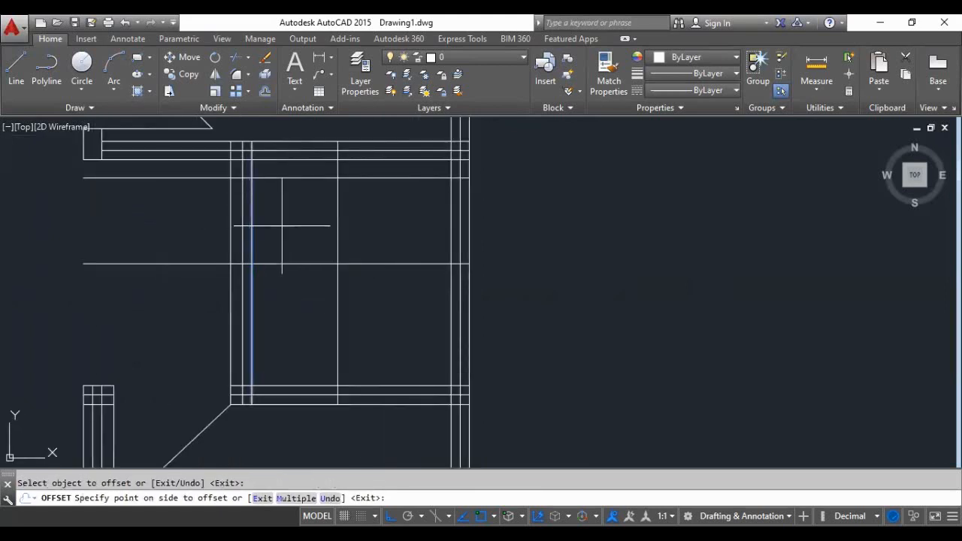
left_click(282, 225)
key("Return")
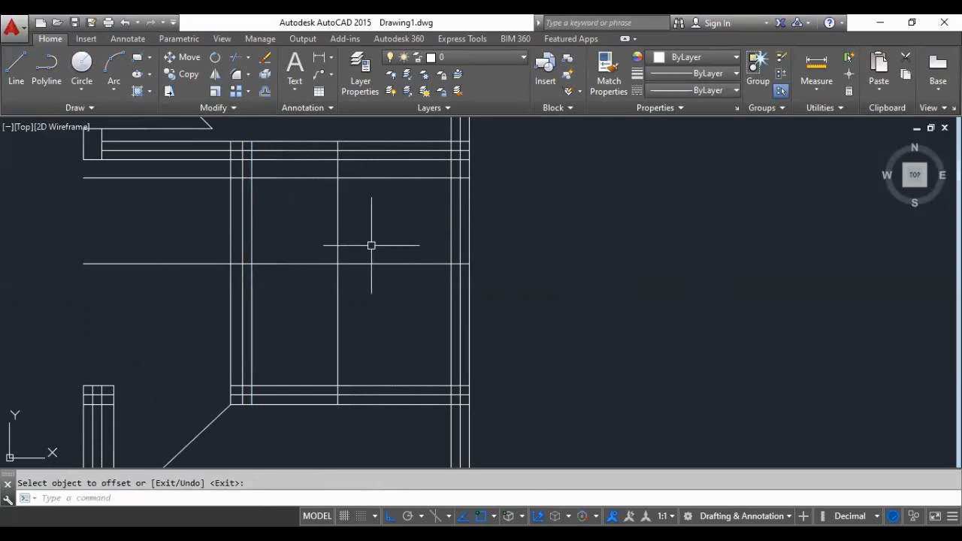
- Draw a diagonal line from the left wall's inner line at the 0.7 horizontal offset up to where the 0.15 and vertical offsets cross
left_click(16, 78)
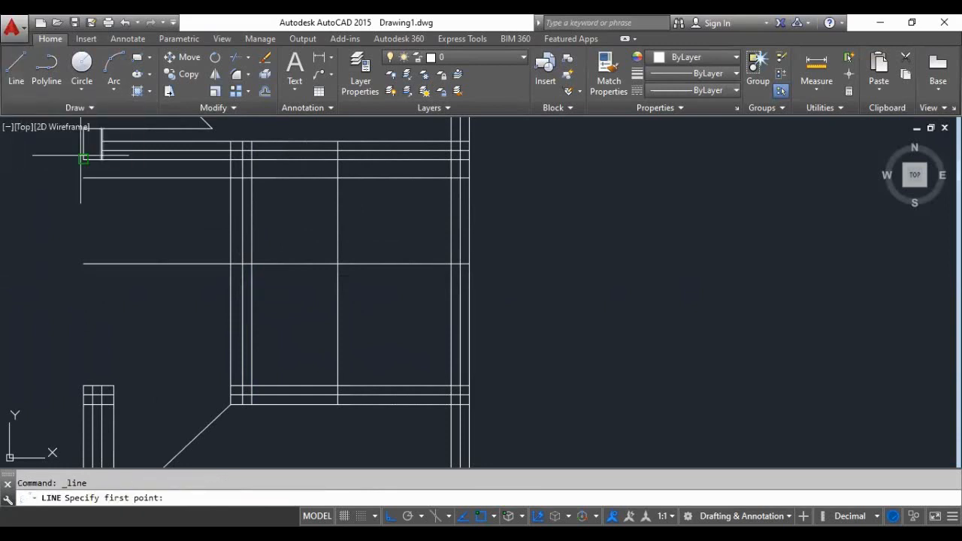
left_click(251, 263)
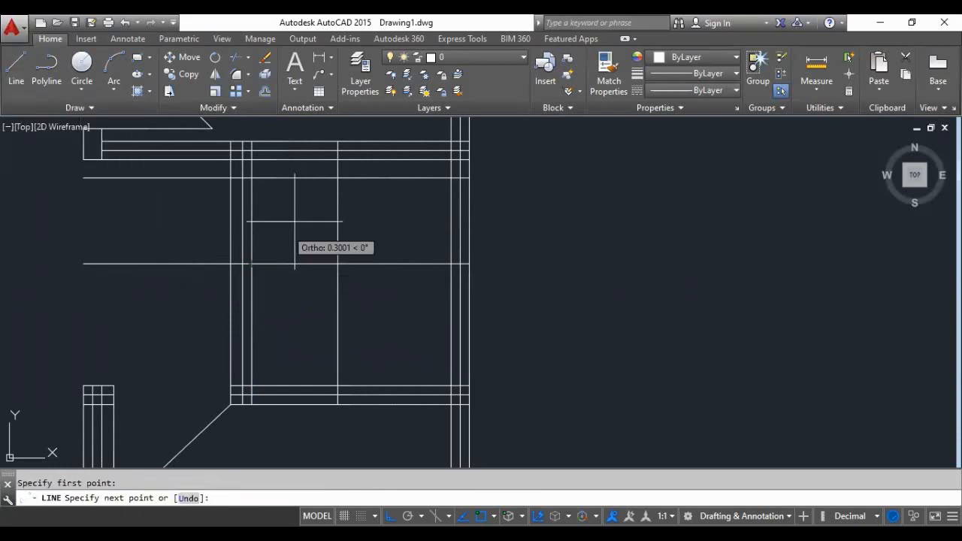
left_click(337, 178)
key("Return")
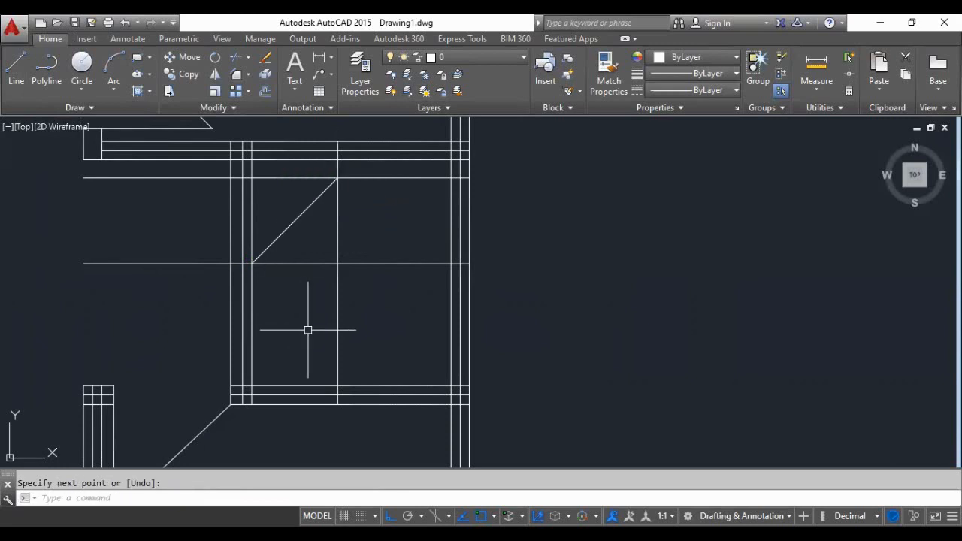
- Trim the 0.7 horizontal offset line back to the inner line of the small room's left wall
type("tr")
key("Return")
key("Return")
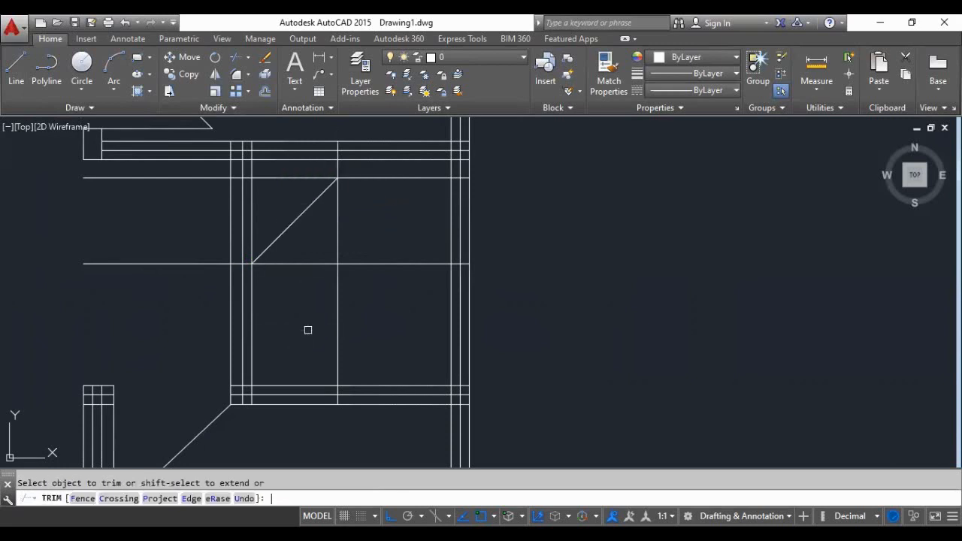
scroll(245, 262, "up", 4)
left_click(180, 265)
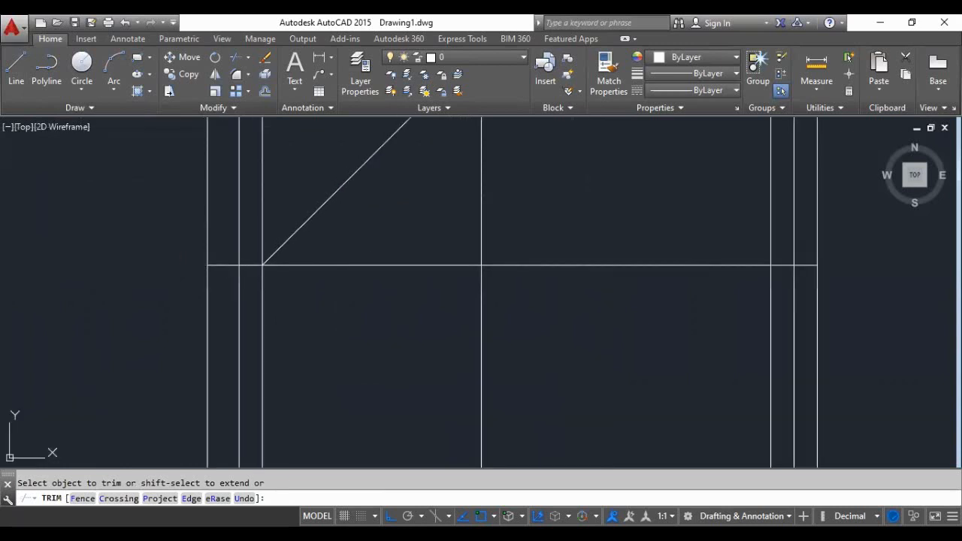
left_click(224, 265)
left_click(248, 265)
scroll(289, 330, "down", 2)
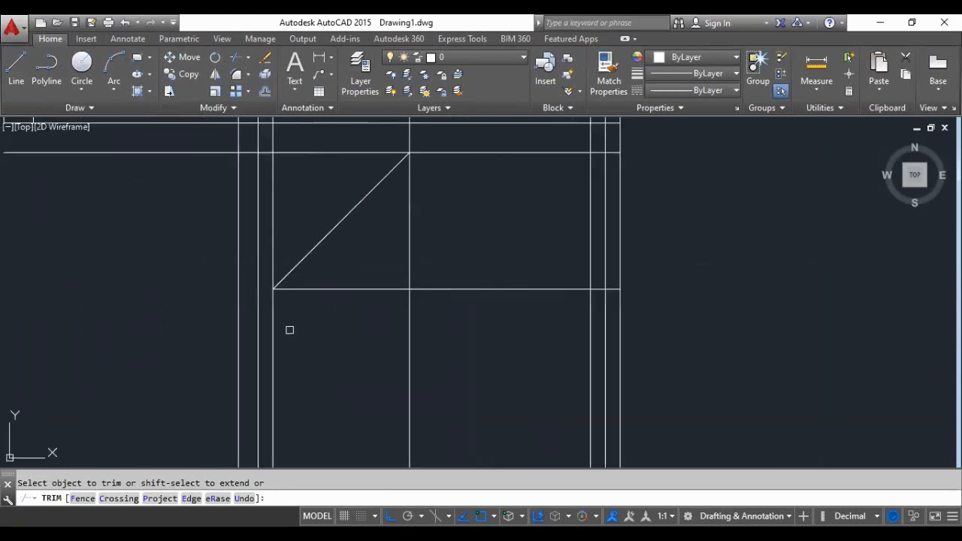
- Trim the 0.15 horizontal offset line back to the inner line of the small room's left wall
scroll(300, 333, "down", 3)
scroll(263, 281, "up", 3)
left_click(255, 225)
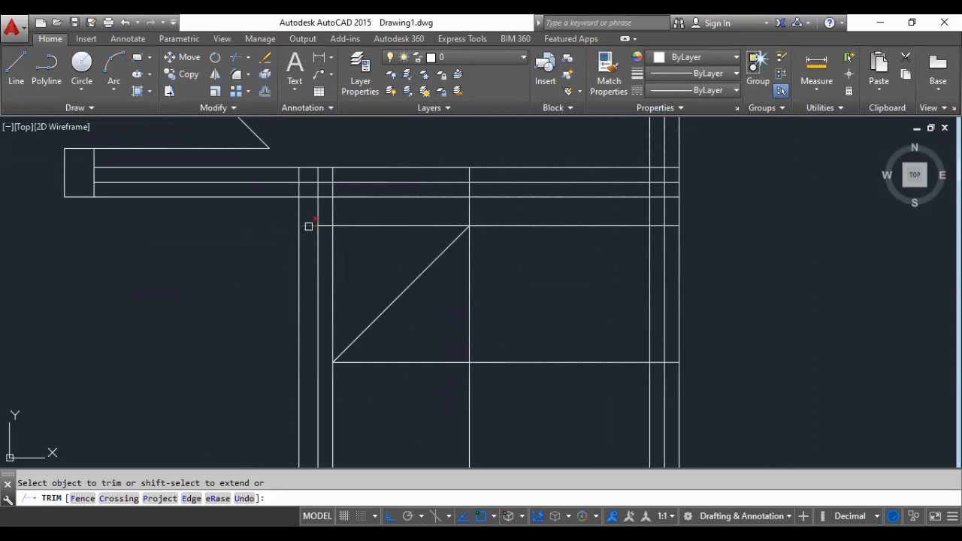
left_click(323, 226)
scroll(414, 262, "down", 2)
scroll(559, 268, "up", 1)
scroll(579, 242, "up", 2)
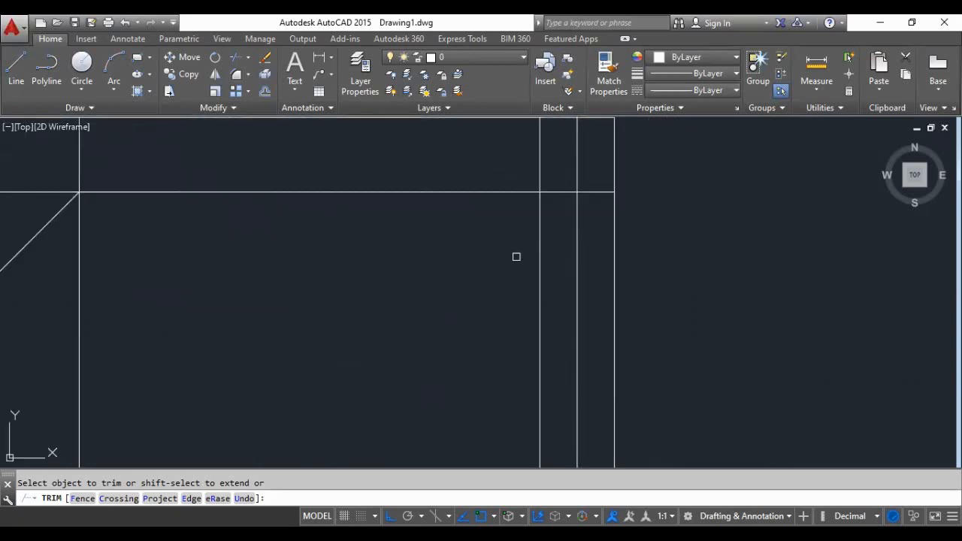
scroll(434, 278, "down", 2)
scroll(433, 279, "down", 2)
scroll(396, 284, "up", 2)
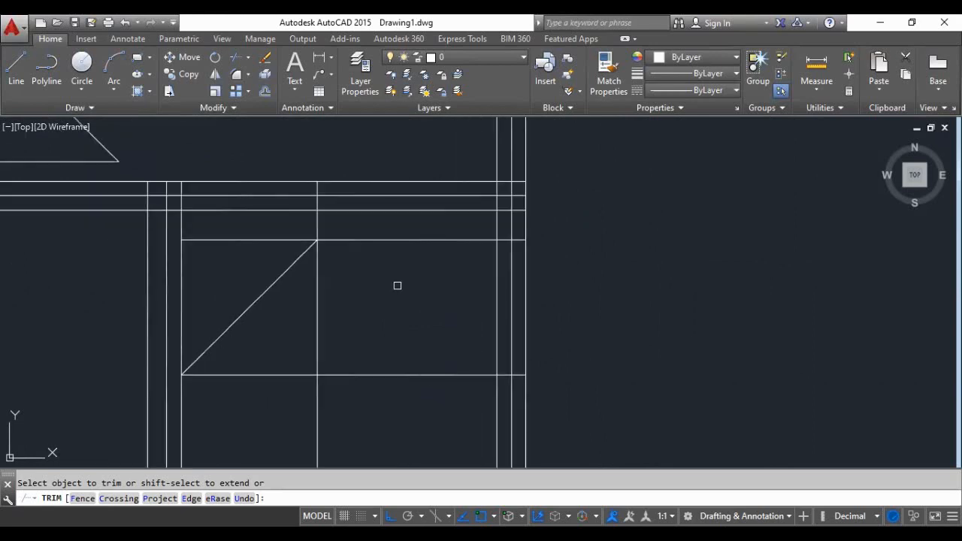
scroll(397, 286, "down", 2)
key("Return")
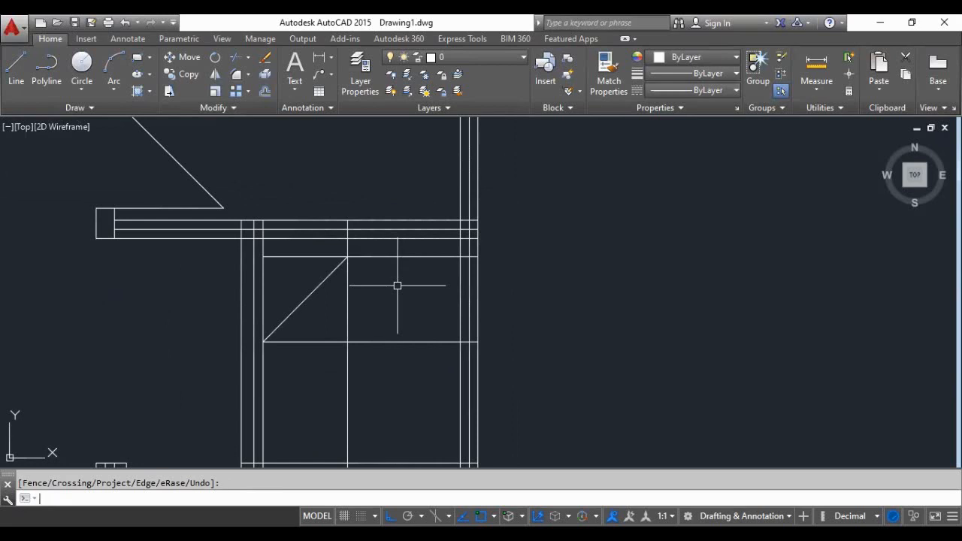
- Trim both horizontal offset lines to the right of the 0.7 vertical offset line, using that vertical as cutting edge
key("Return")
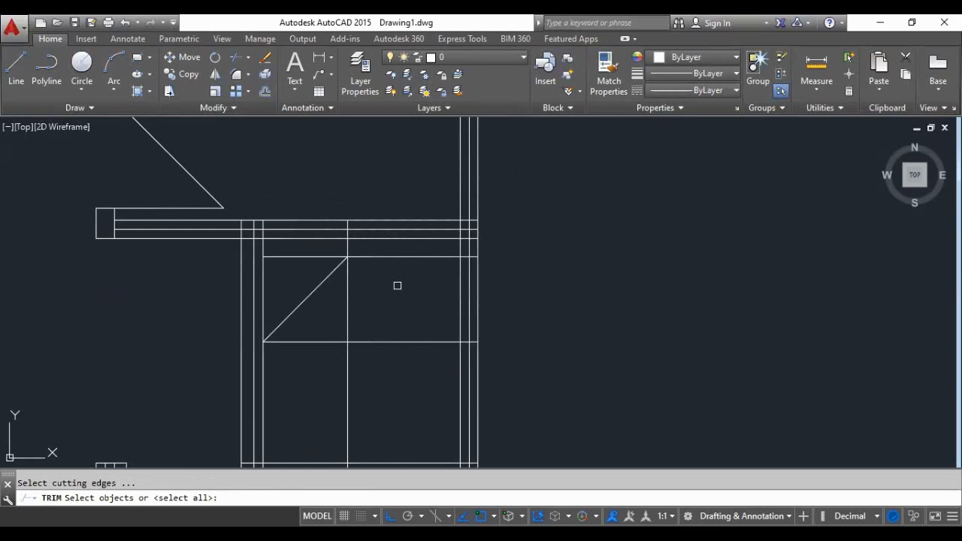
left_click(352, 286)
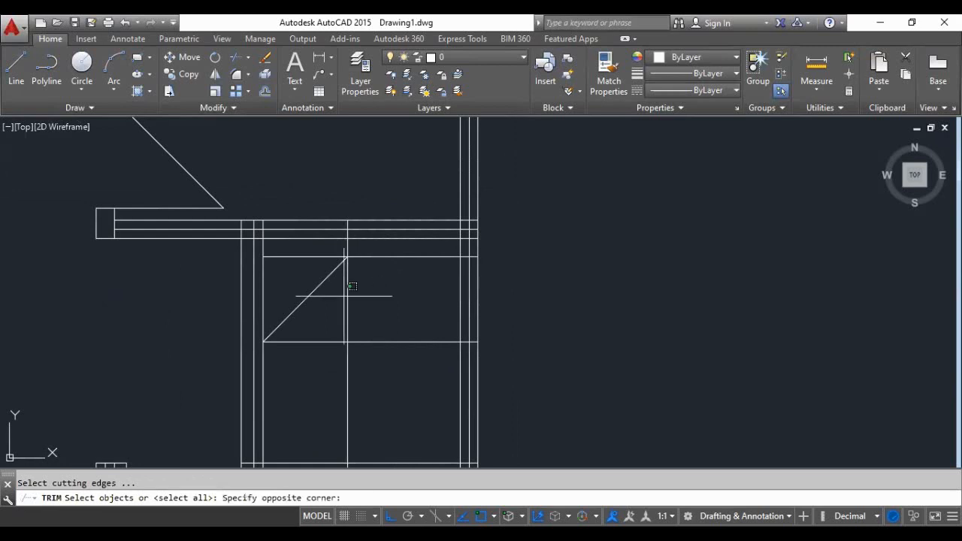
left_click(402, 308)
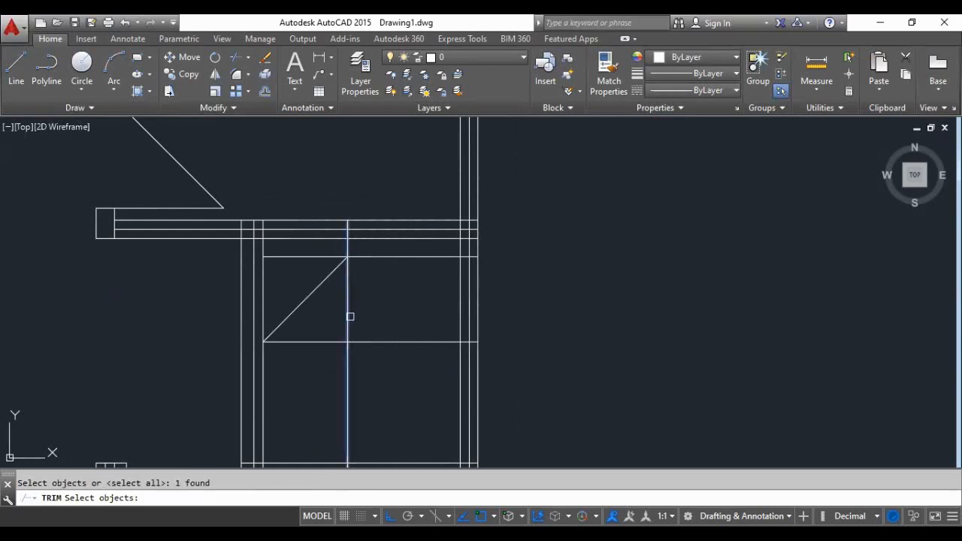
key("Return")
left_click(382, 339)
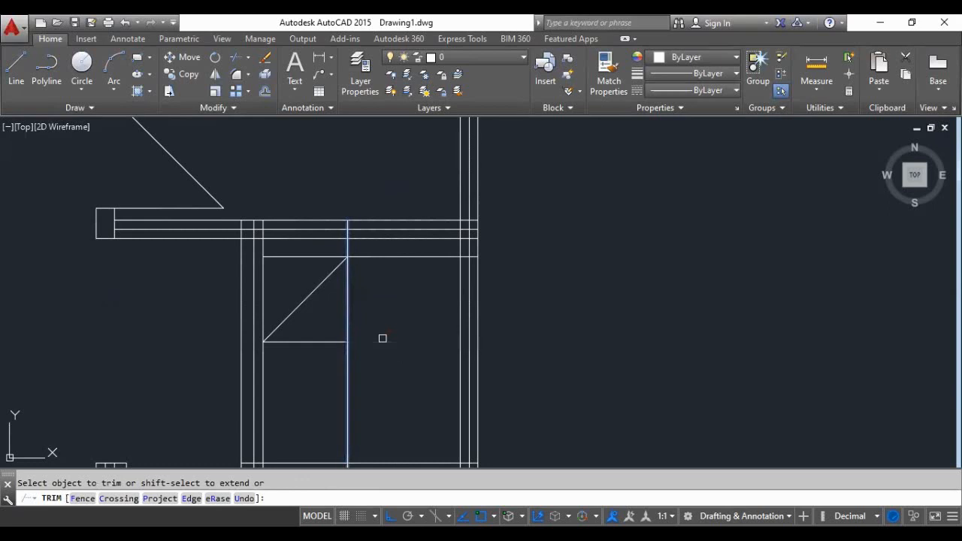
left_click(368, 253)
left_click(369, 261)
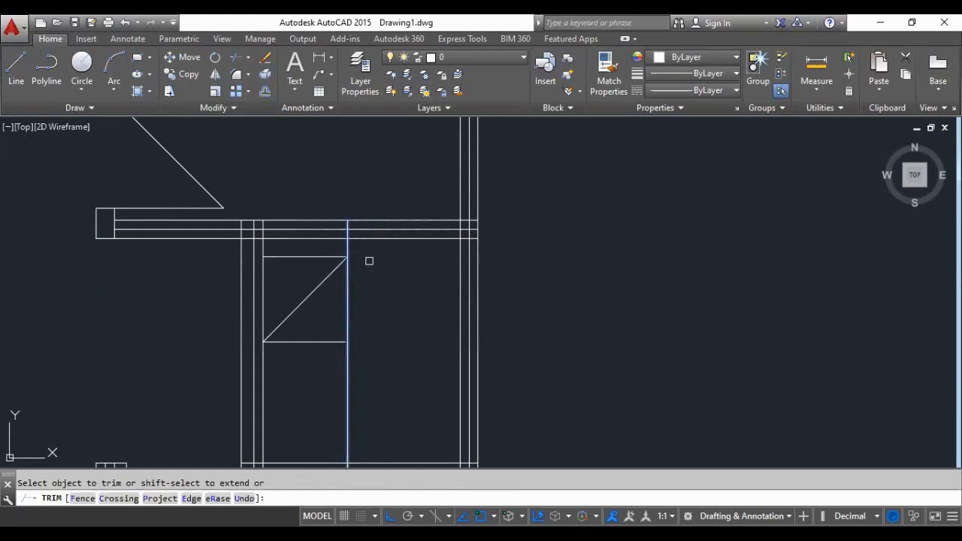
key("Return")
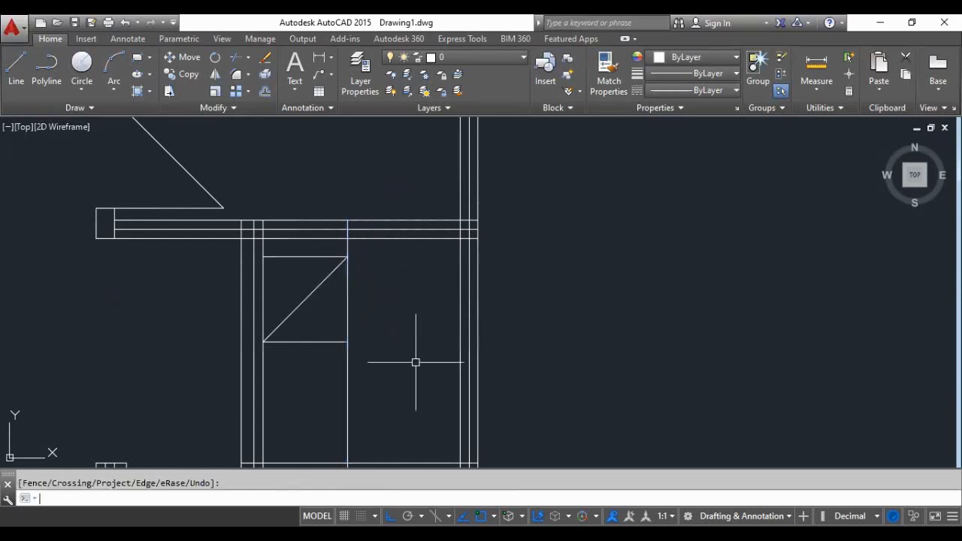
- Erase the 0.7 vertical offset line and the lower horizontal offset line inside the small room
left_click(348, 383)
key("Delete")
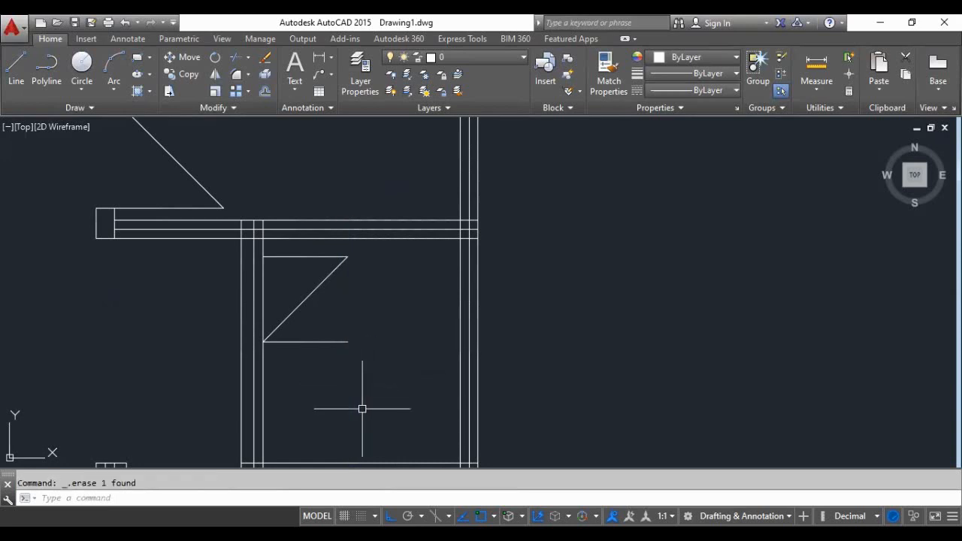
left_click(314, 342)
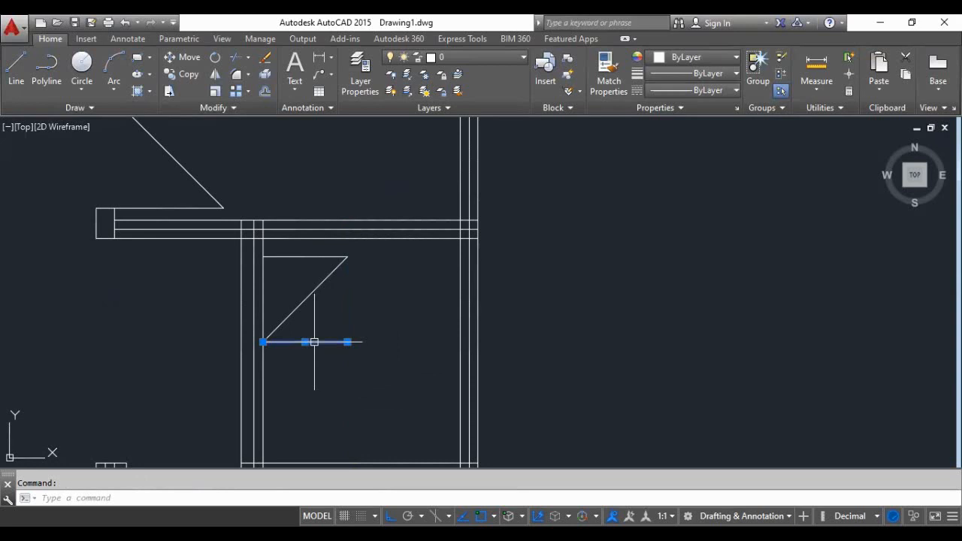
key("Delete")
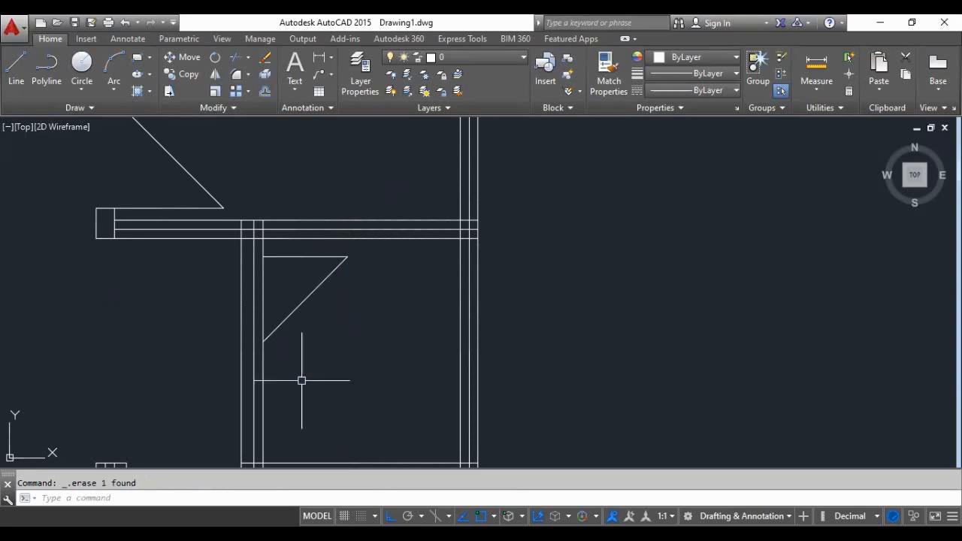
- Draw two short horizontal lines across the small room's left wall, starting at the upper and lower ends of the door opening
scroll(258, 358, "up", 2)
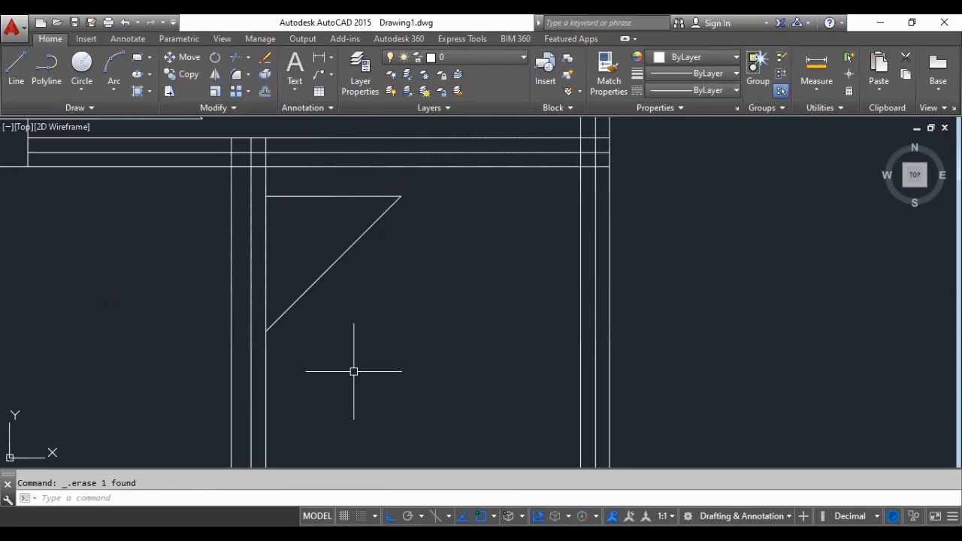
left_click(16, 66)
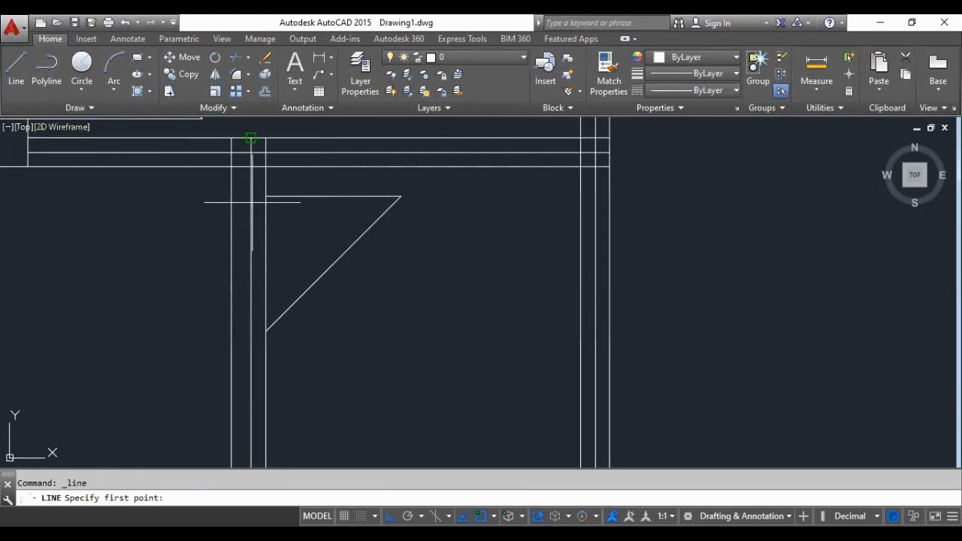
left_click(265, 196)
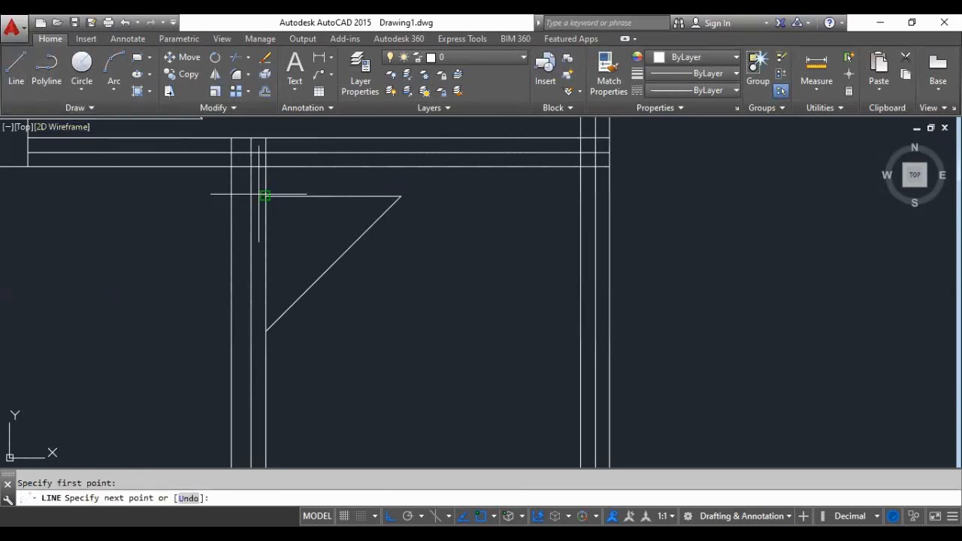
left_click(213, 205)
key("Return")
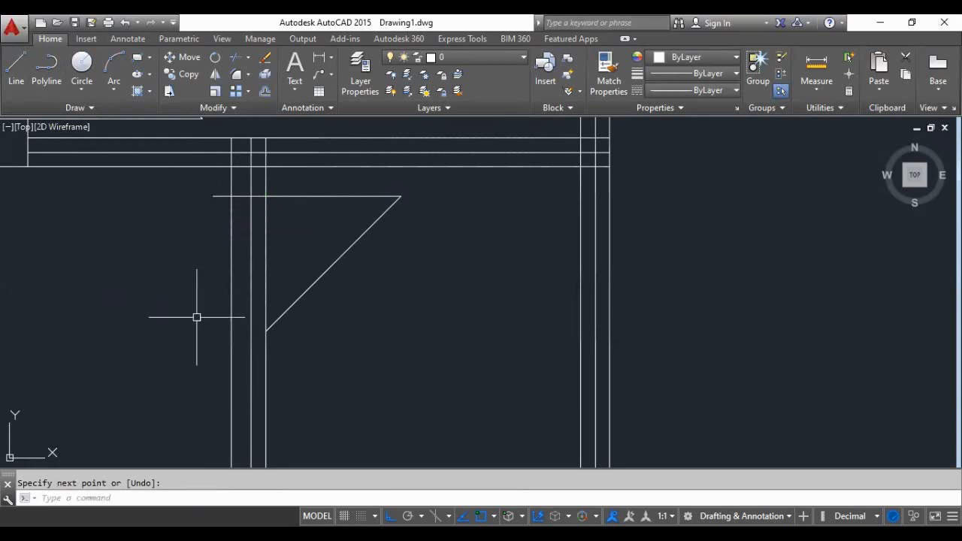
key("Return")
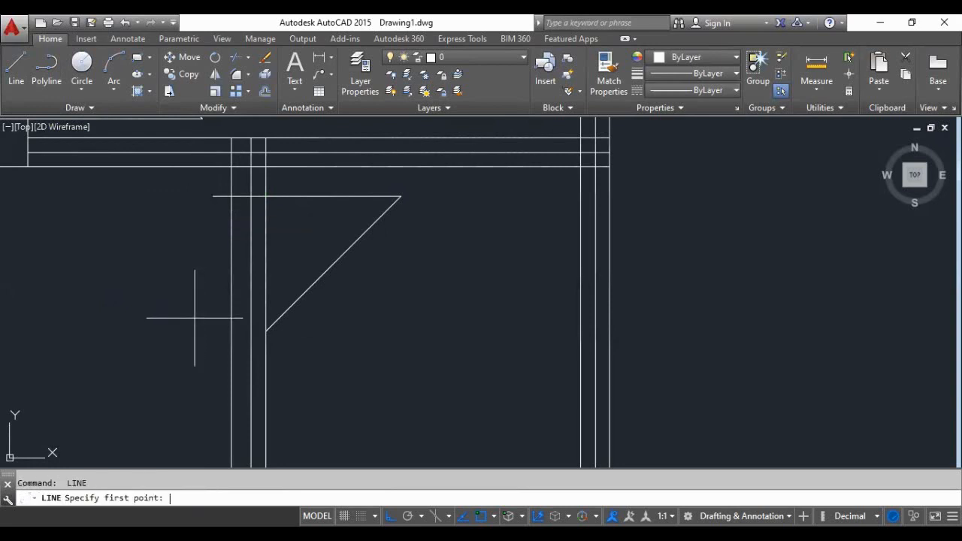
left_click(265, 332)
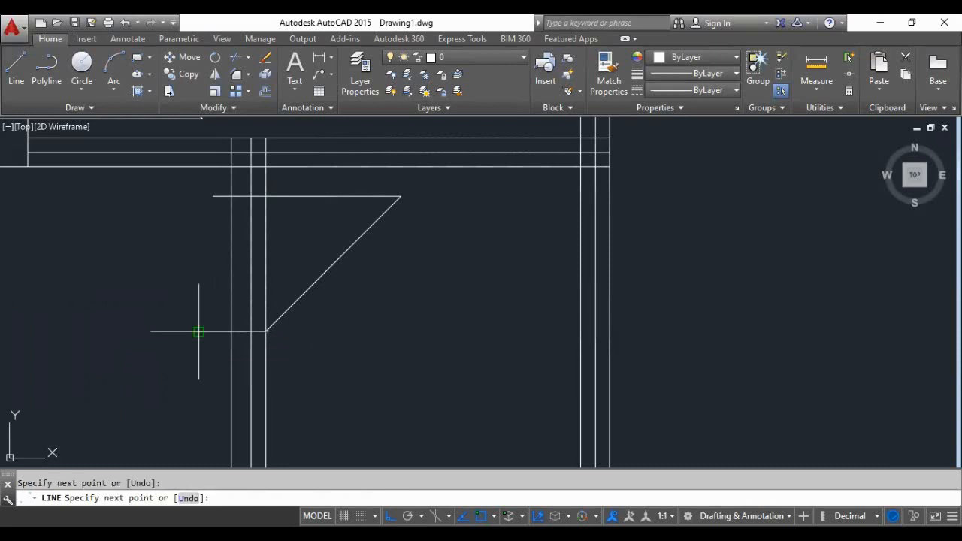
key("Return")
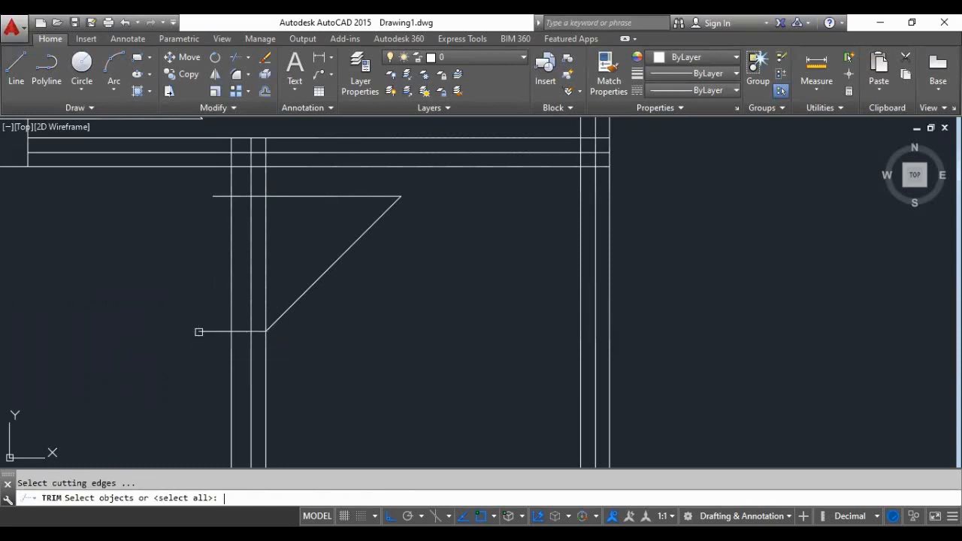
scroll(251, 349, "down", 2)
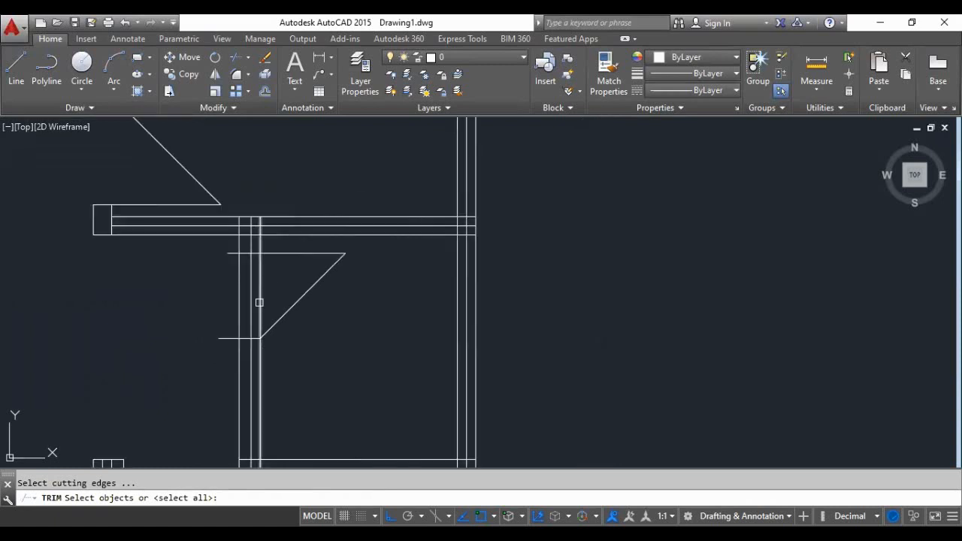
scroll(260, 302, "up", 2)
left_click(278, 257)
left_click(242, 280)
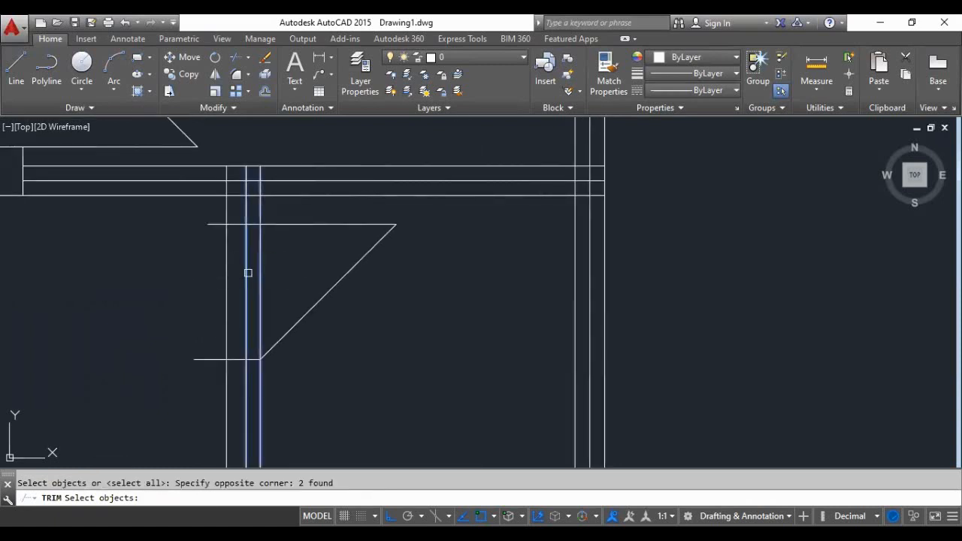
key("Return")
key("Escape")
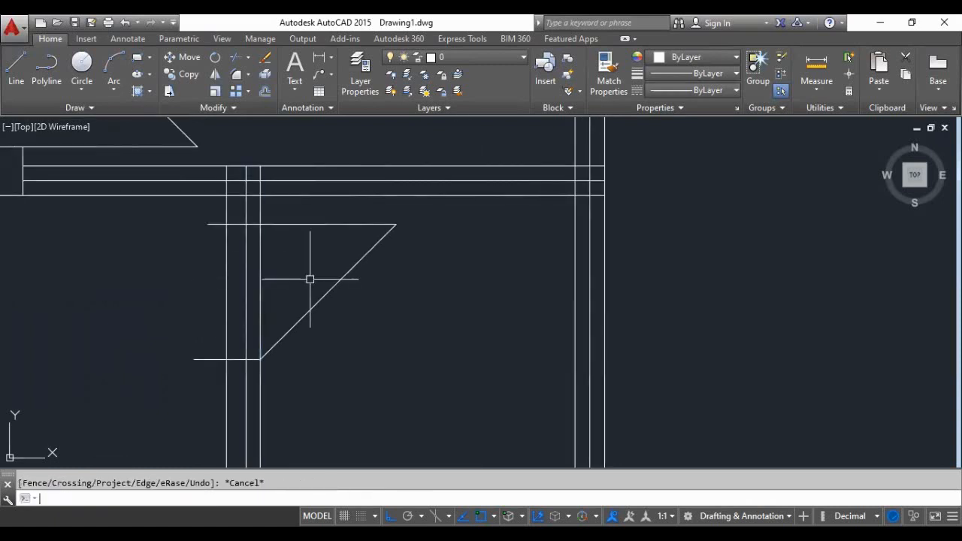
- Trim the inner and middle lines of the small room's left wall within the door opening, and the jamb line ends overshooting the wall
key("Return")
key("Return")
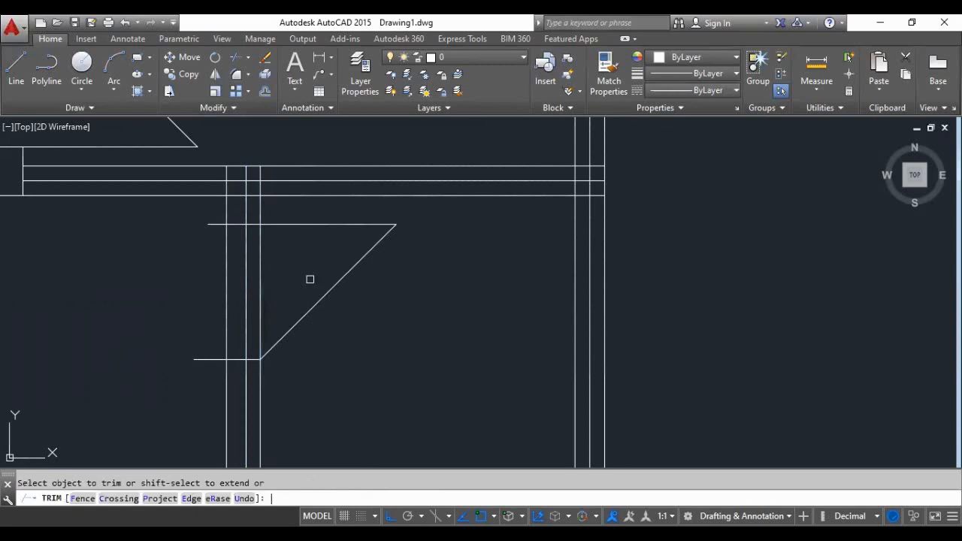
left_click(258, 279)
left_click(247, 284)
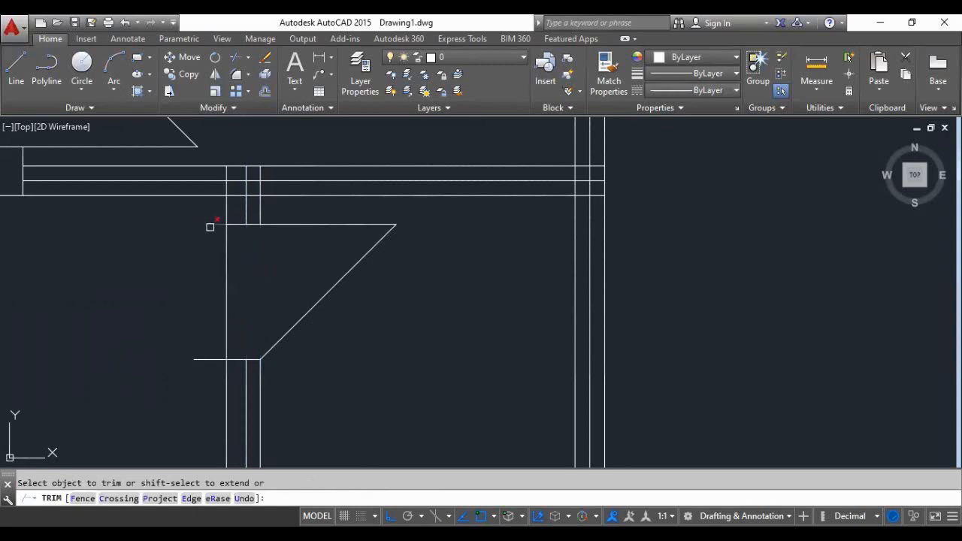
left_click(209, 359)
scroll(271, 257, "down", 4)
key("Return")
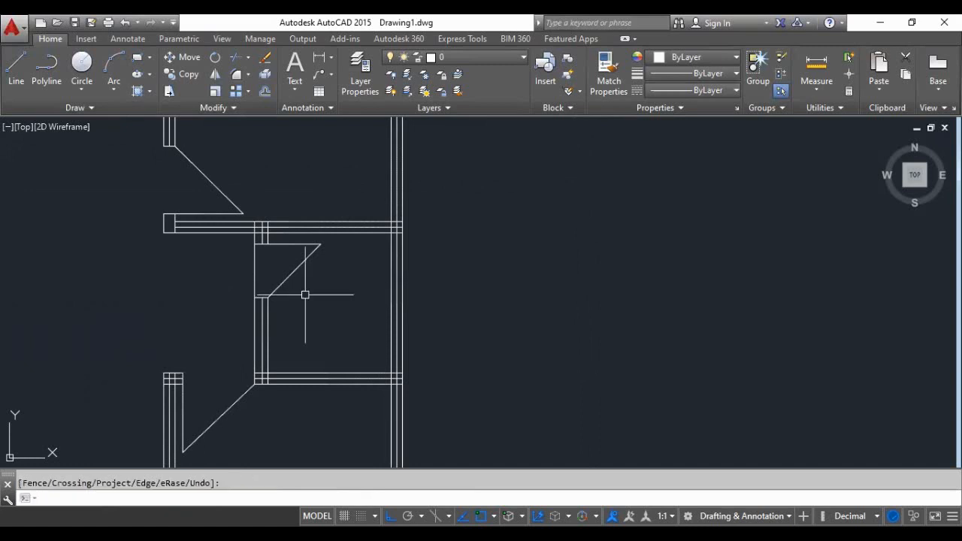
- Erase the leftover middle line segments of the small room's left wall above and below the door opening
scroll(304, 295, "up", 5)
key("Escape")
left_click(240, 238)
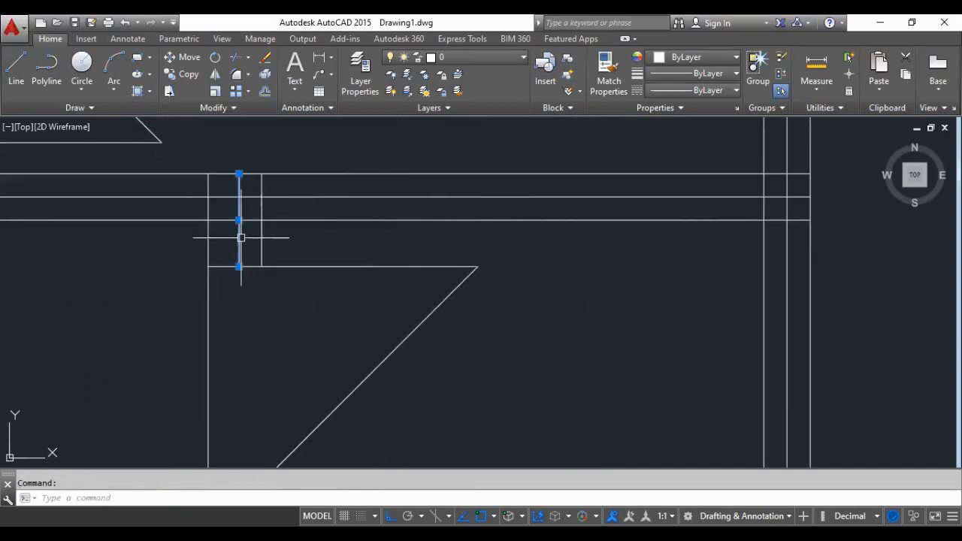
key("Delete")
scroll(239, 275, "down", 2)
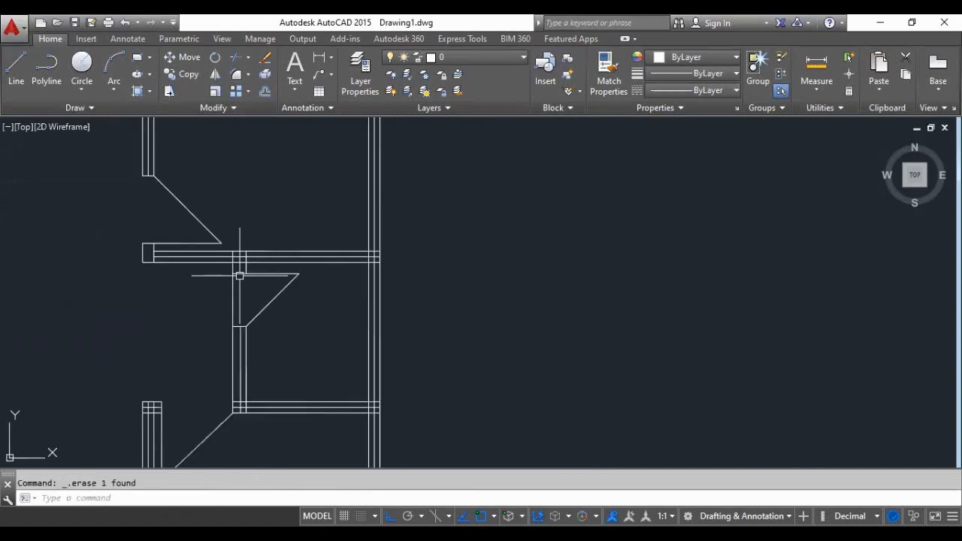
middle_click_drag(236, 272, 232, 404)
left_click(251, 391)
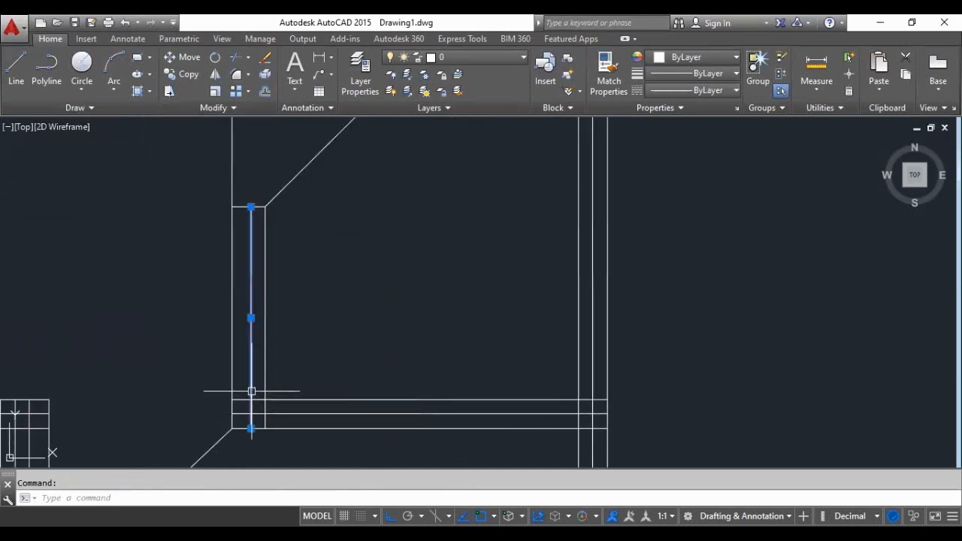
key("Delete")
scroll(252, 391, "down", 4)
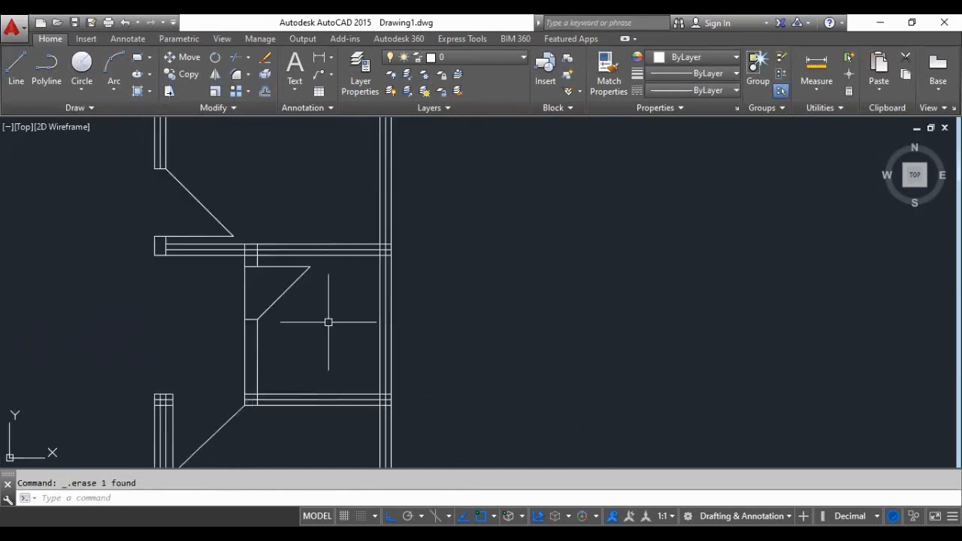
- Examine the whole floor plan, checking the small room's door, the interior walls and the upper outer wall
scroll(320, 307, "down", 2)
scroll(324, 309, "up", 2)
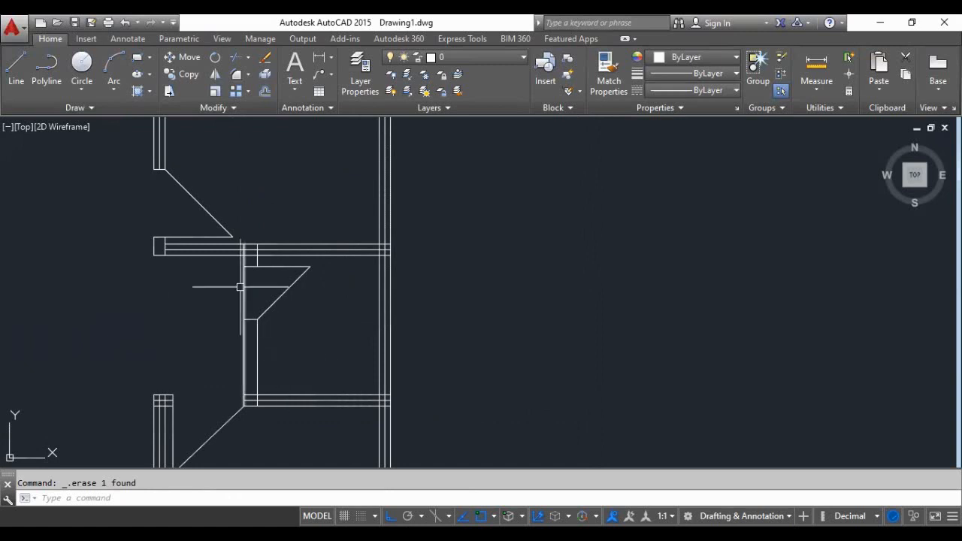
scroll(242, 284, "down", 2)
scroll(273, 344, "up", 2)
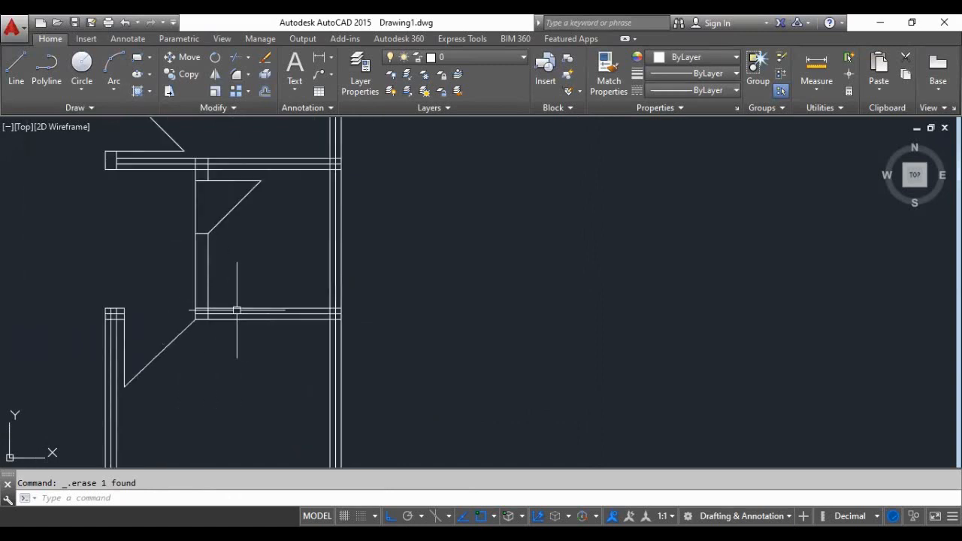
scroll(229, 355, "down", 2)
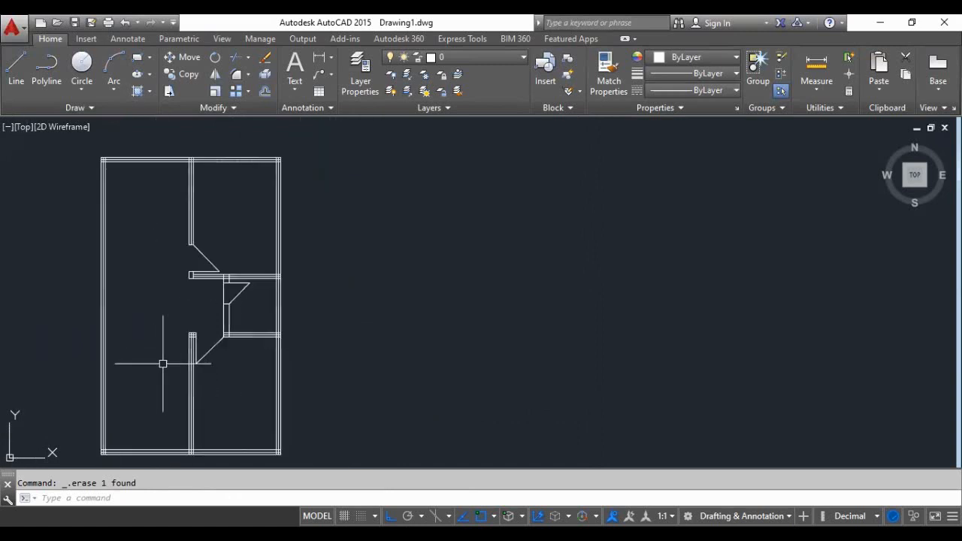
scroll(161, 361, "up", 4)
scroll(173, 355, "down", 4)
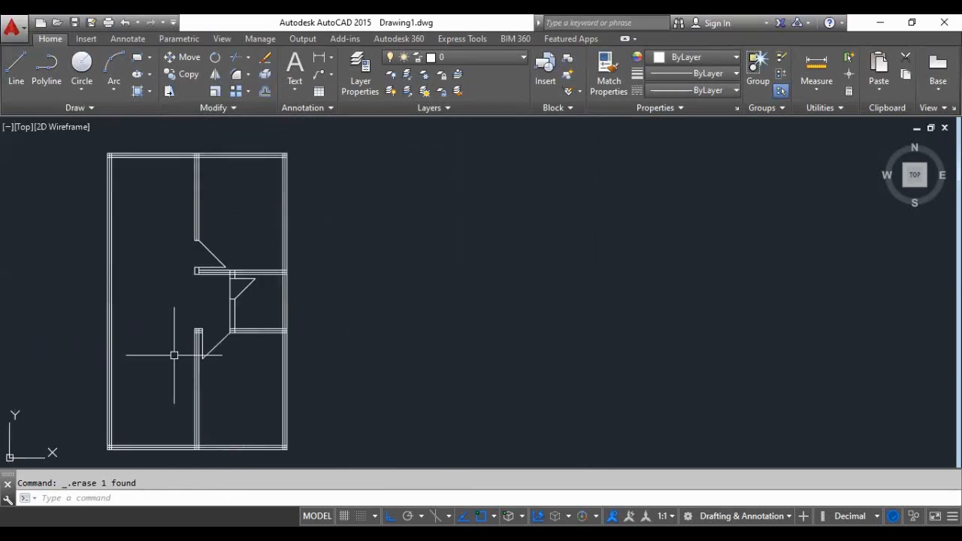
scroll(172, 232, "up", 2)
scroll(233, 378, "down", 2)
scroll(198, 216, "up", 4)
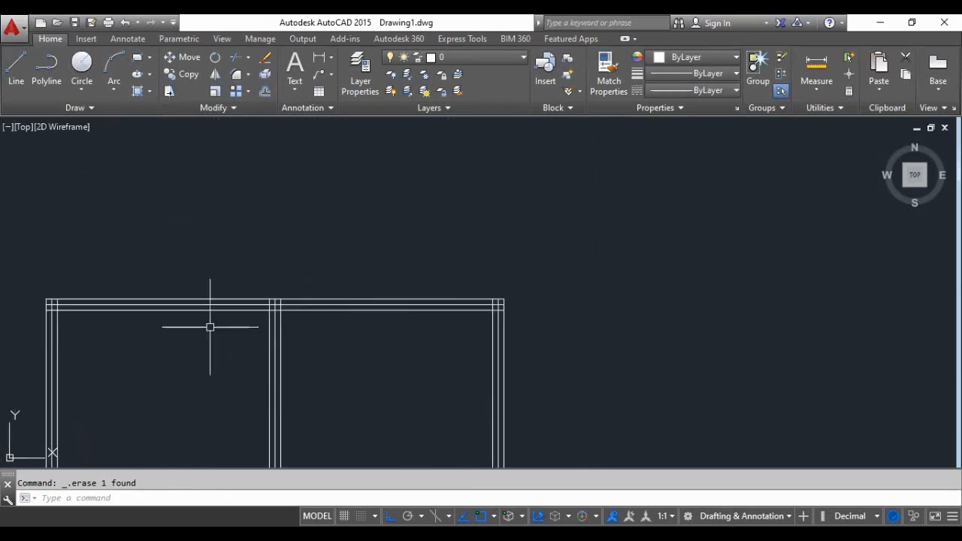
scroll(309, 250, "down", 4)
scroll(261, 278, "up", 4)
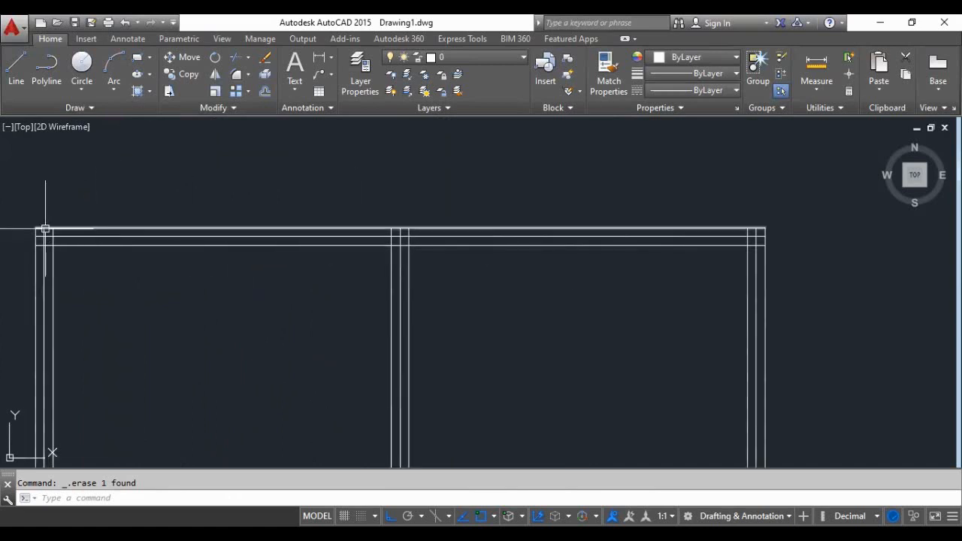
- Add a linear dimension above the plan between the centre lines of the left outer wall and the upper middle wall
scroll(535, 215, "down", 2)
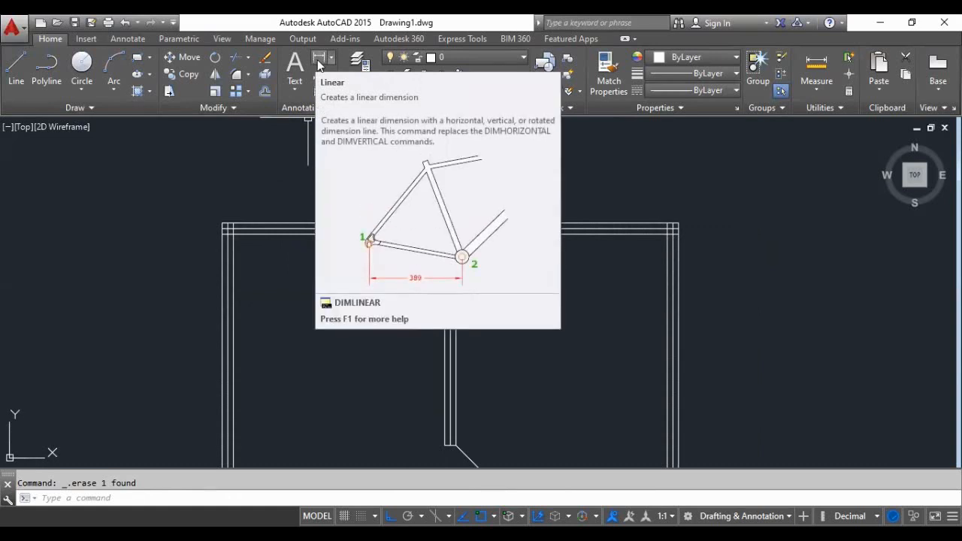
left_click(318, 61)
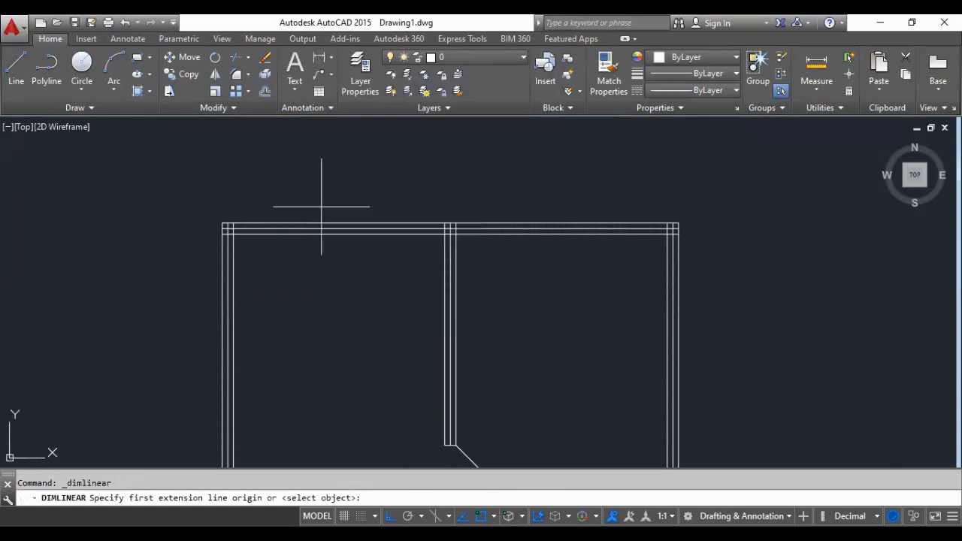
scroll(322, 204, "up", 5)
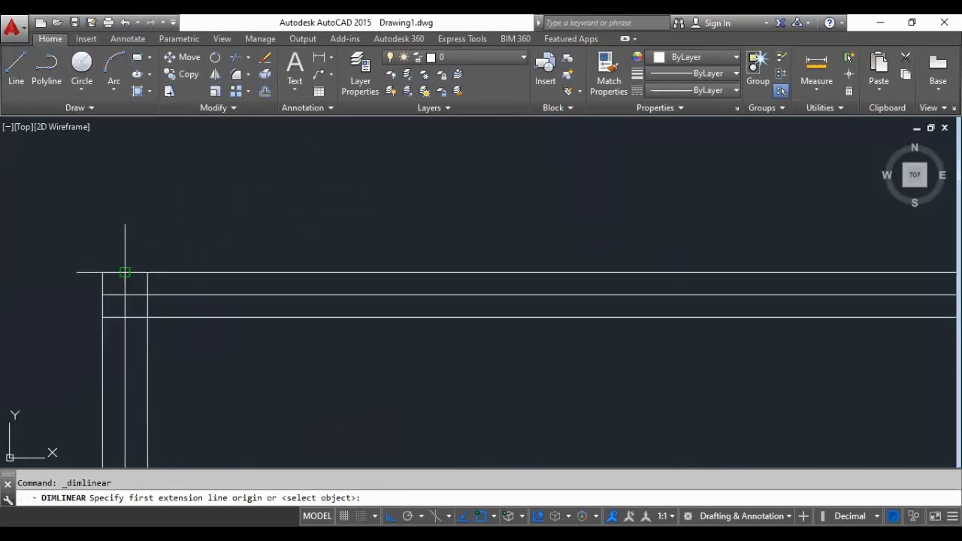
left_click(125, 272)
scroll(125, 272, "down", 3)
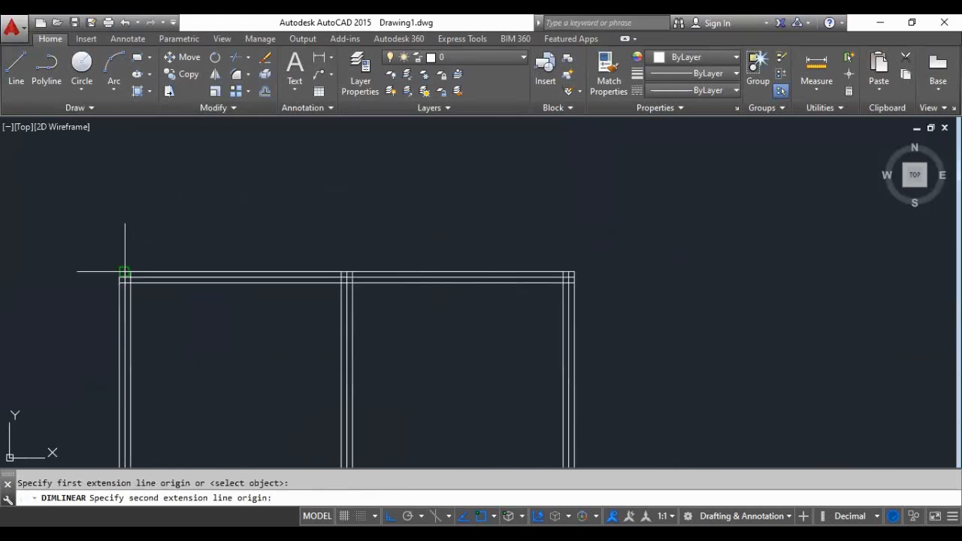
scroll(259, 222, "down", 2)
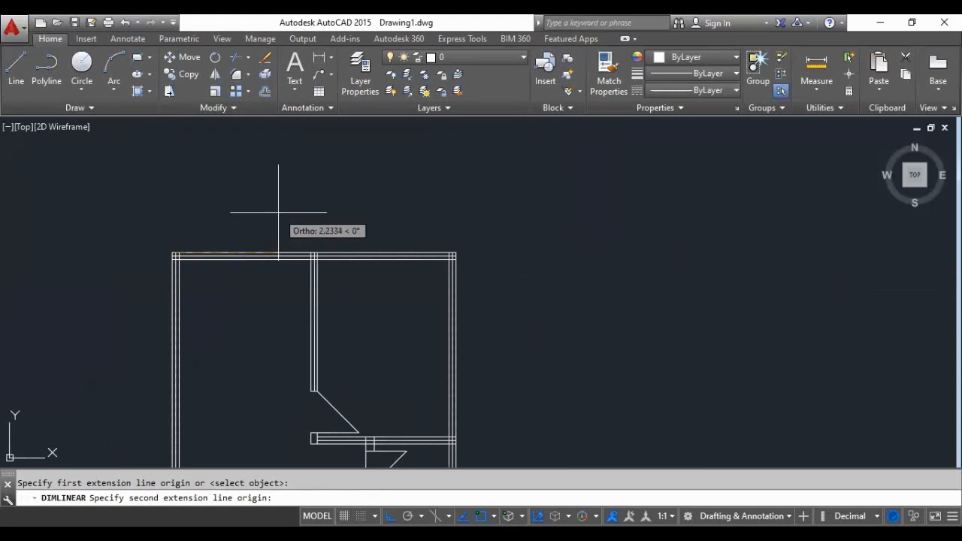
scroll(283, 222, "up", 2)
scroll(282, 223, "up", 2)
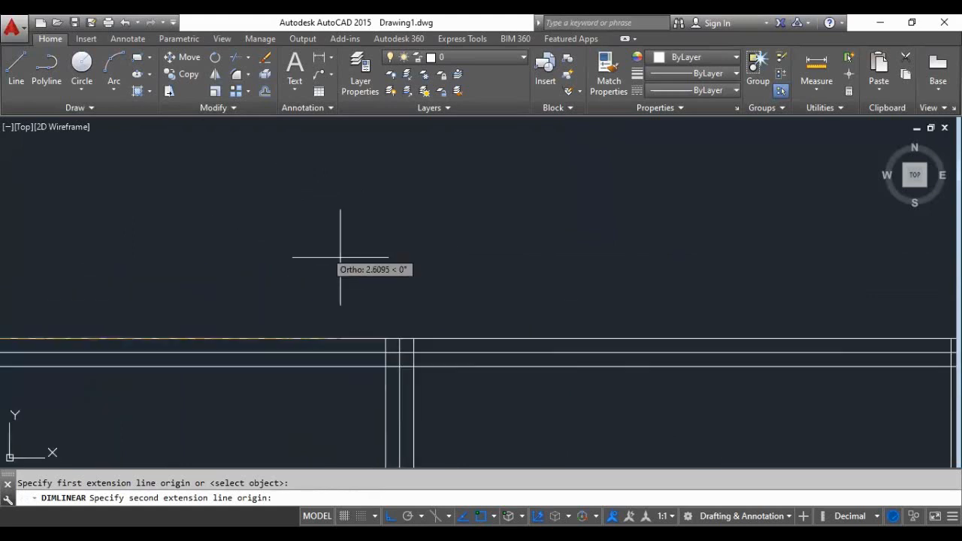
left_click(399, 352)
scroll(400, 338, "down", 1)
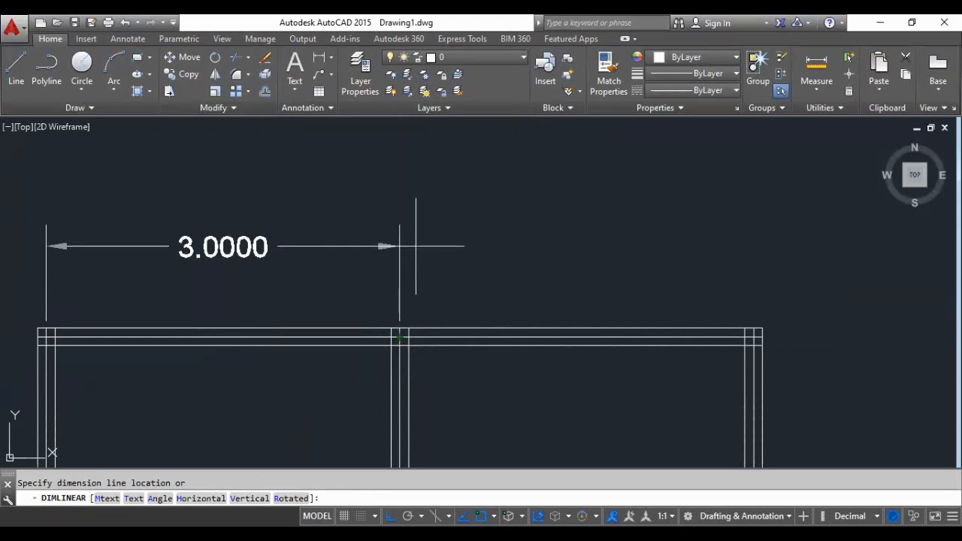
key("Return")
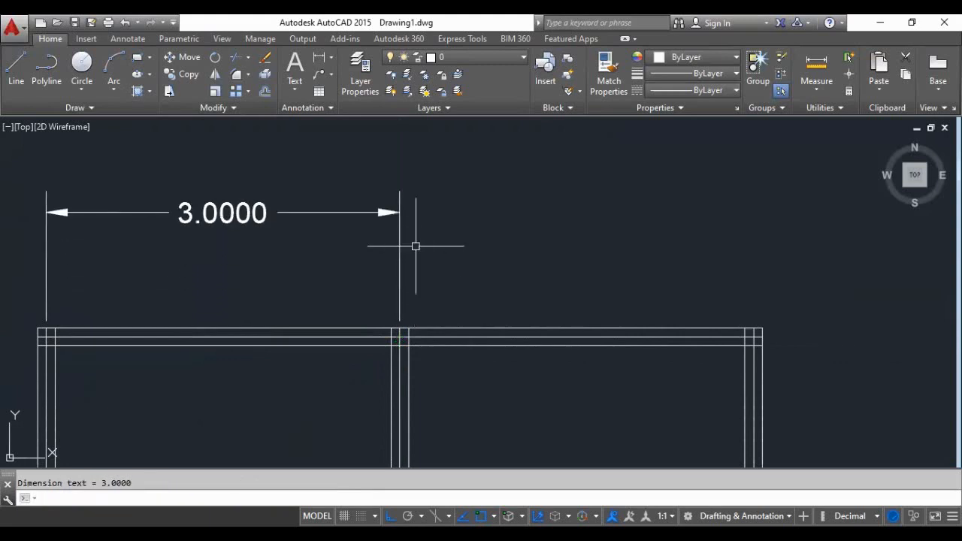
scroll(406, 240, "down", 2)
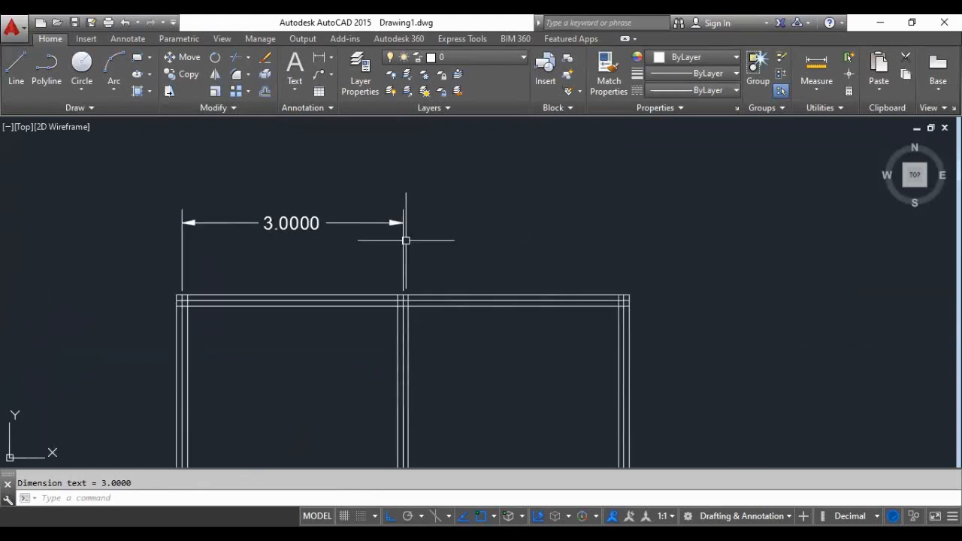
- Add a linear dimension from the first dimension's right end to the right outer wall's centre line, placed 1 unit above the wall
scroll(451, 193, "up", 2)
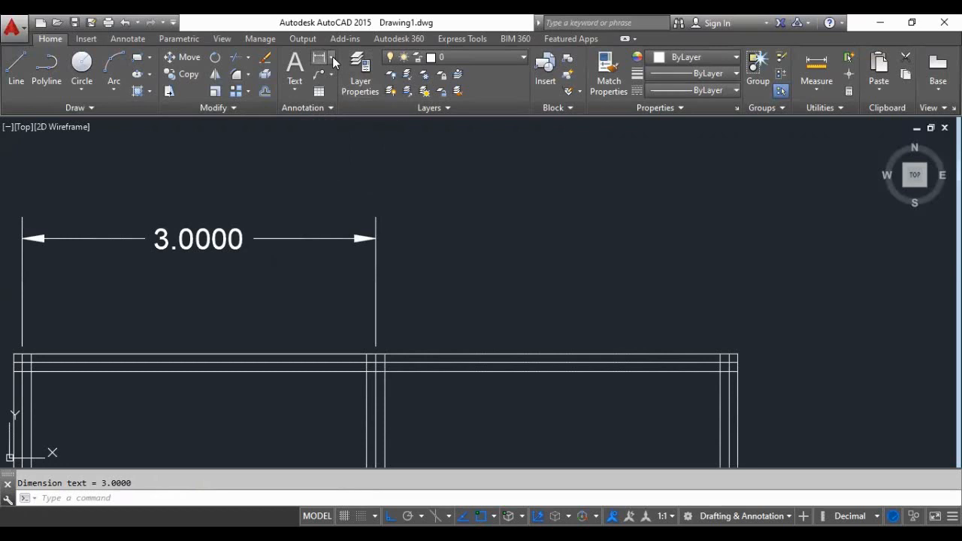
left_click(332, 58)
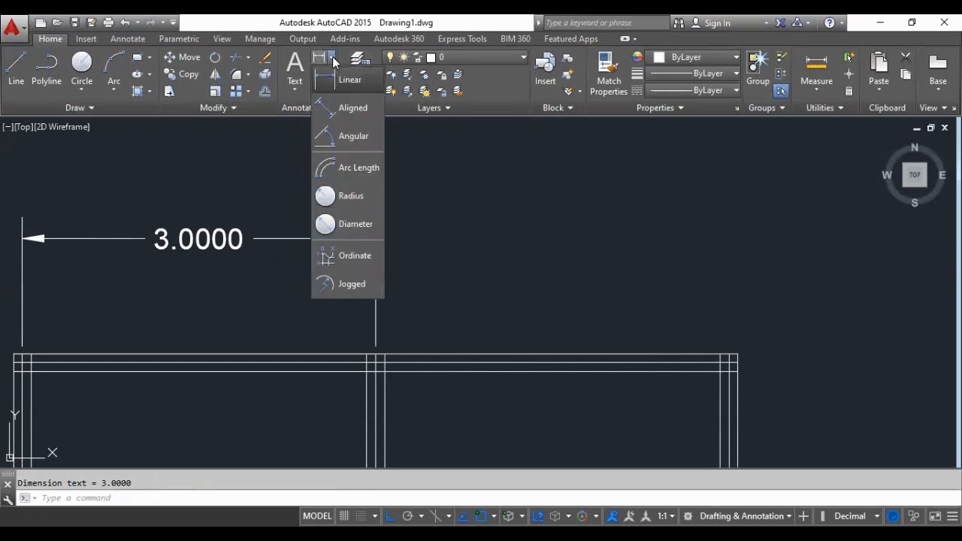
left_click(448, 186)
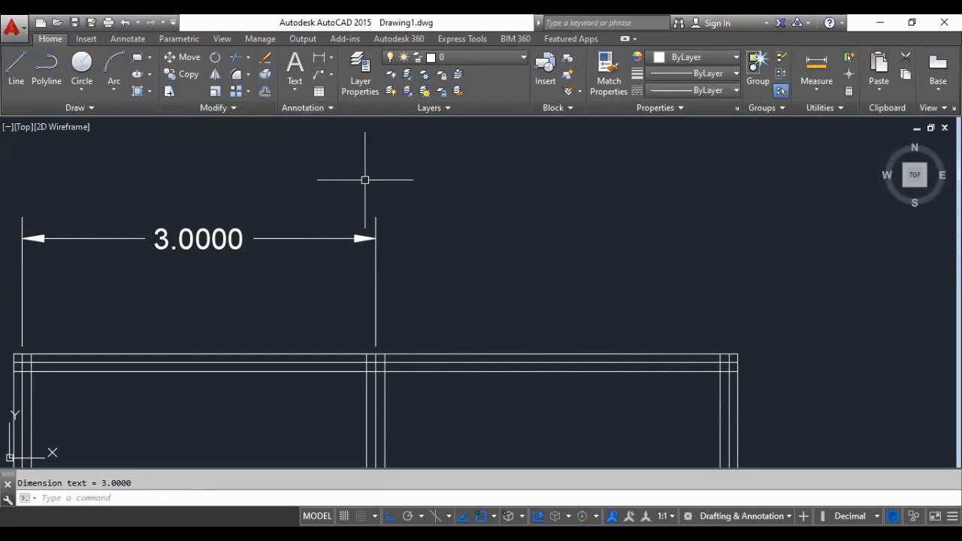
left_click(318, 59)
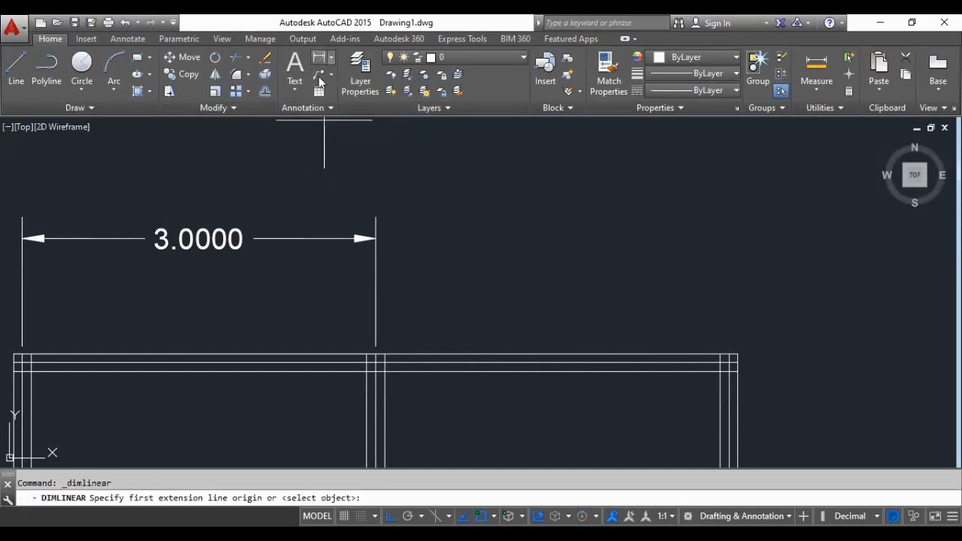
left_click(376, 239)
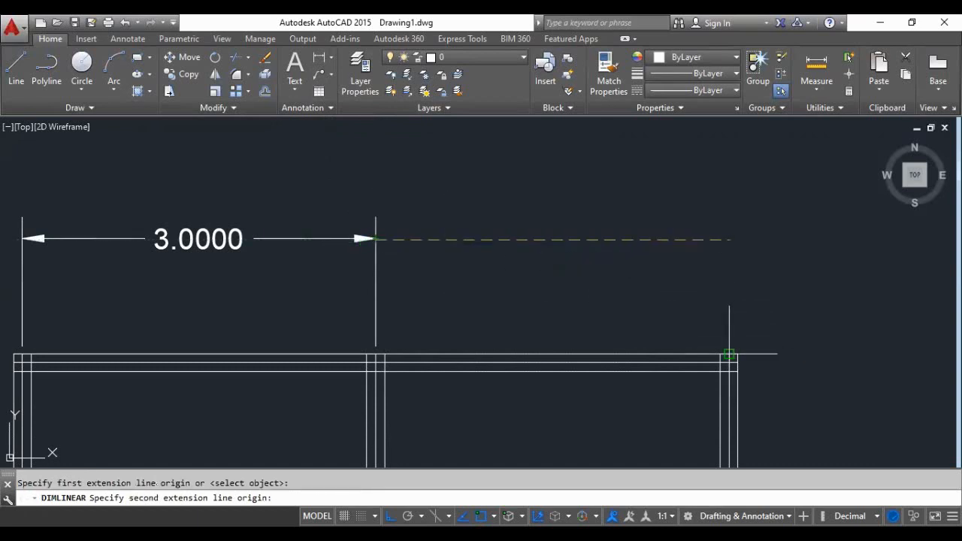
left_click(729, 354)
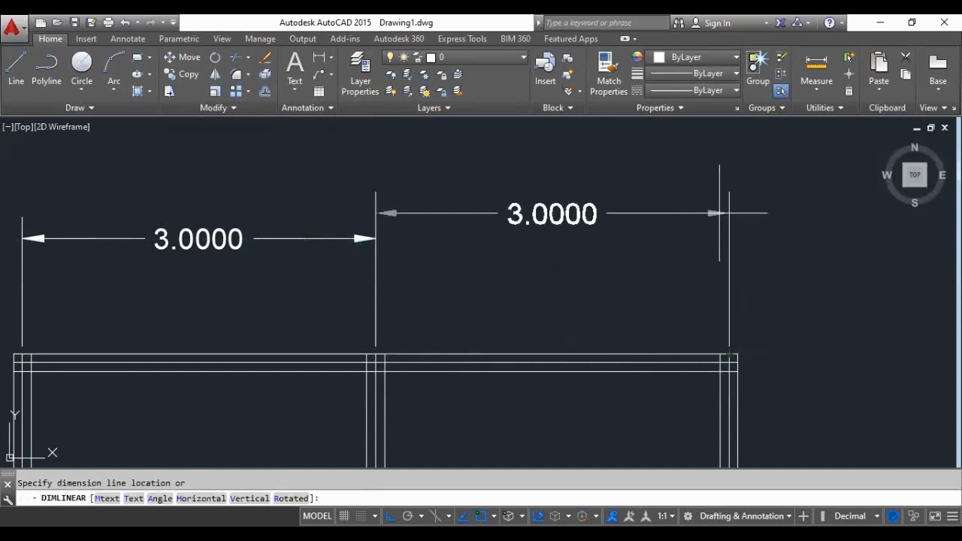
type("1")
key("Return")
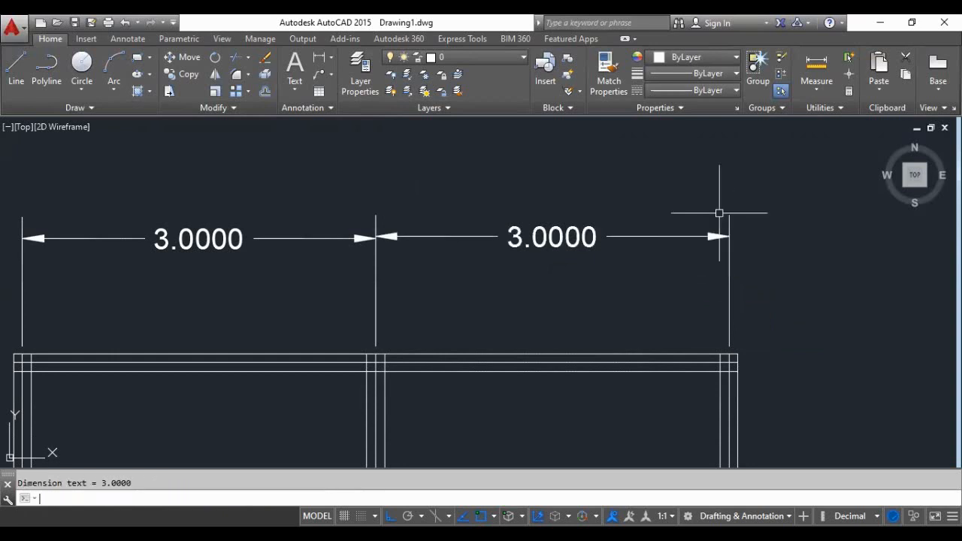
- Examine the two linear dimensions above the plan, checking their alignment, arrowheads and text
scroll(373, 313, "down", 4)
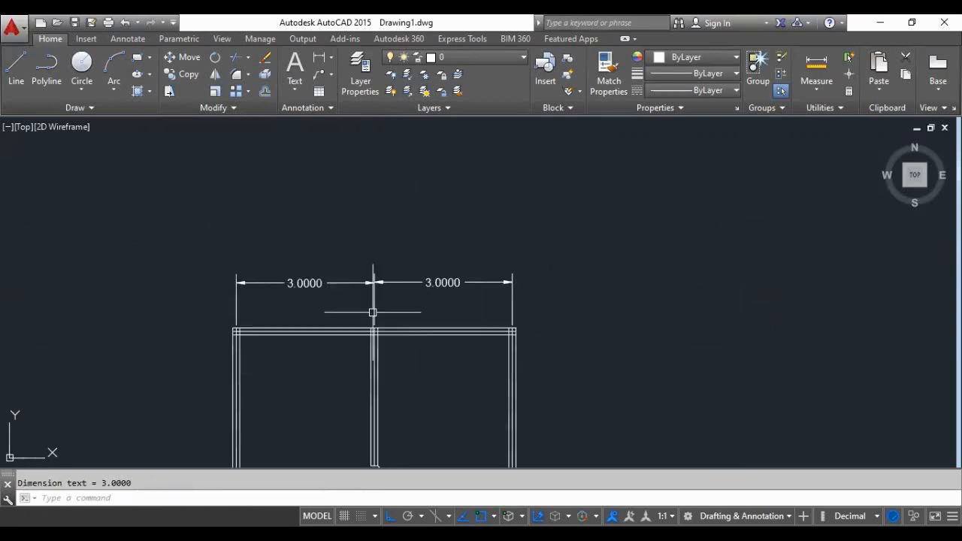
scroll(348, 319, "up", 2)
scroll(348, 319, "up", 2)
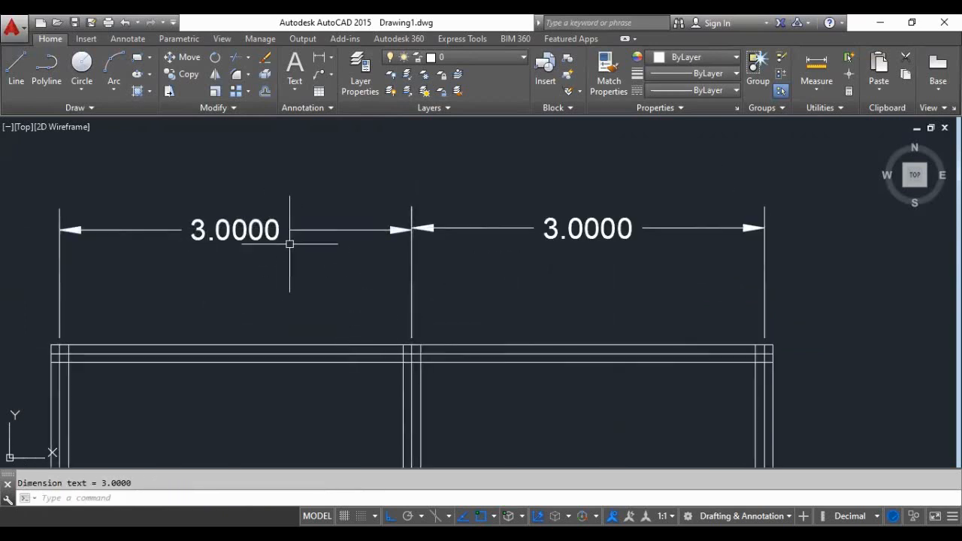
scroll(251, 290, "down", 4)
scroll(350, 286, "up", 2)
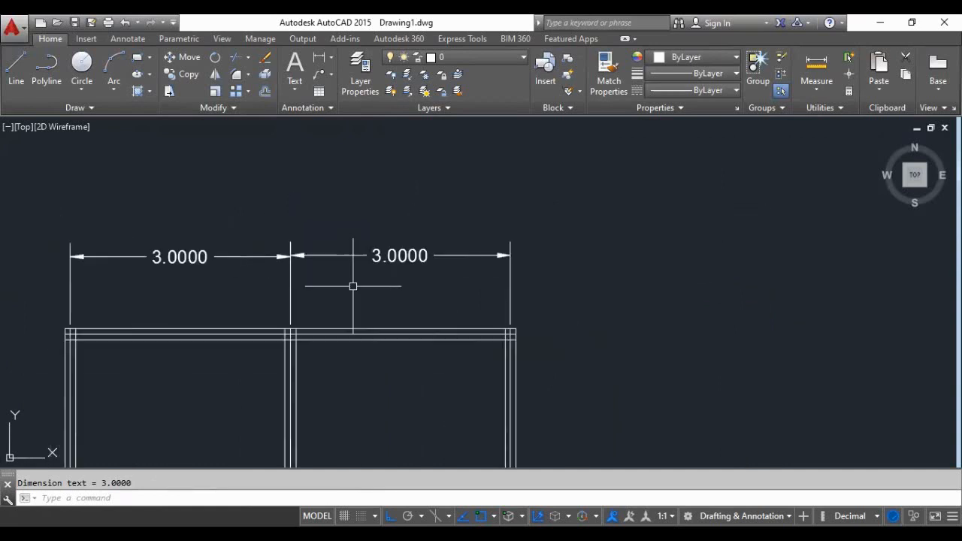
scroll(583, 274, "down", 2)
scroll(489, 301, "up", 2)
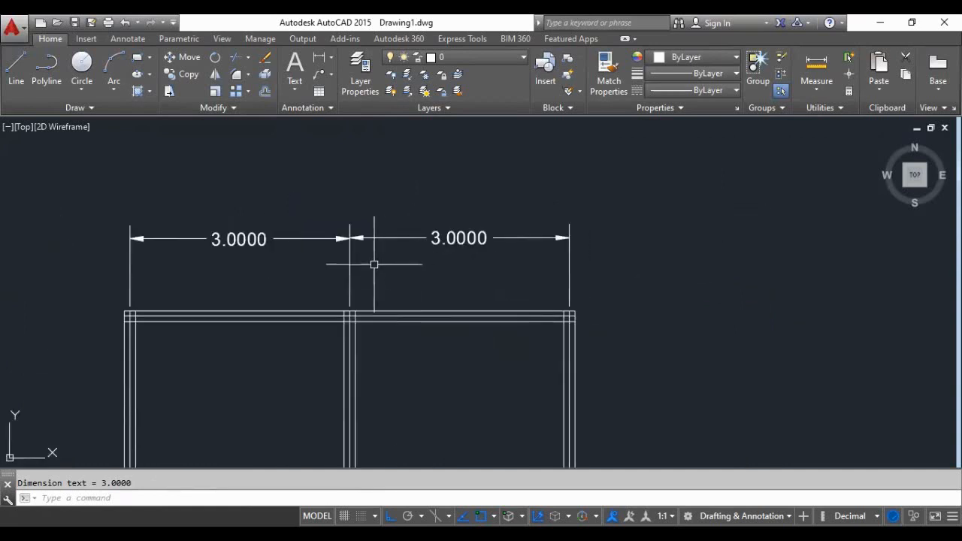
scroll(373, 264, "down", 2)
scroll(524, 266, "up", 2)
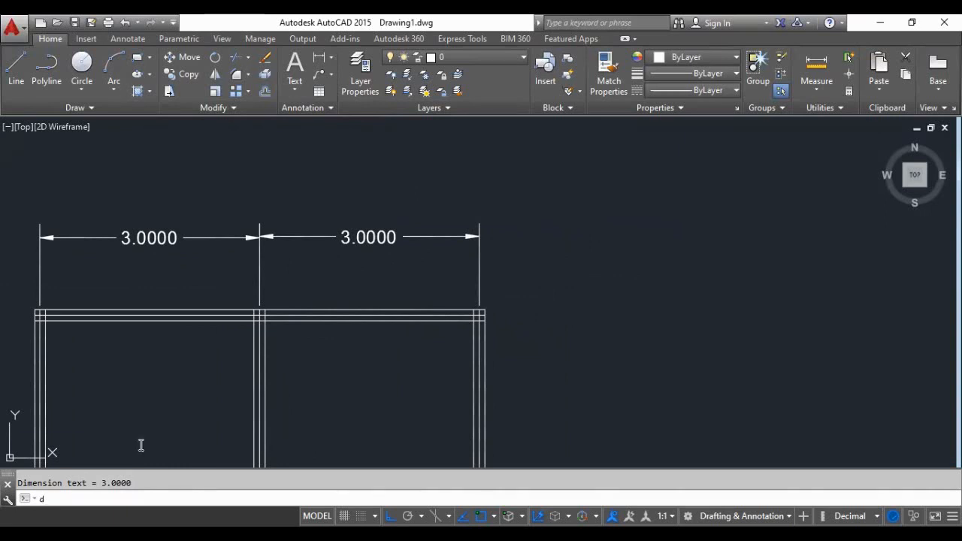
- Modify the Standard dimension style to use Architectural tick for the first, second and leader arrowheads
key("Return")
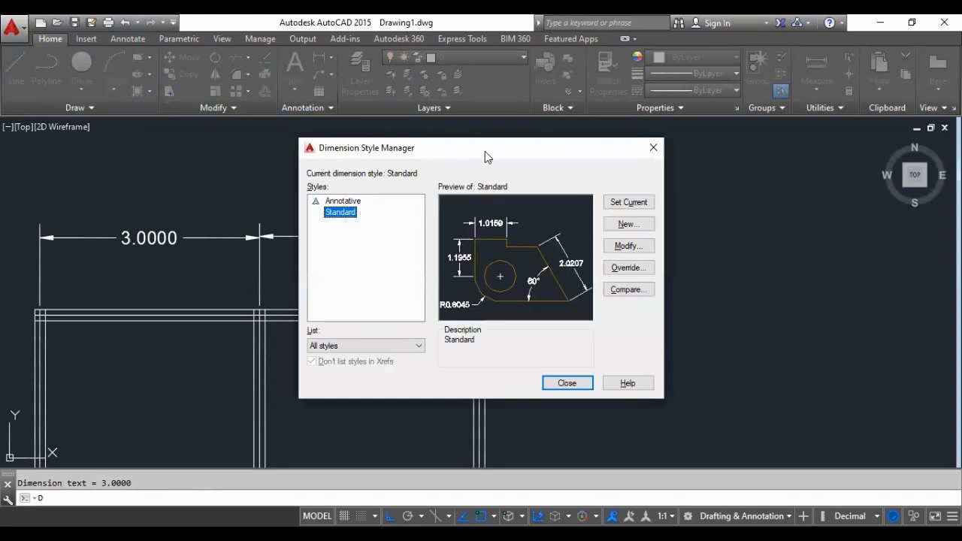
left_click_drag(484, 151, 657, 150)
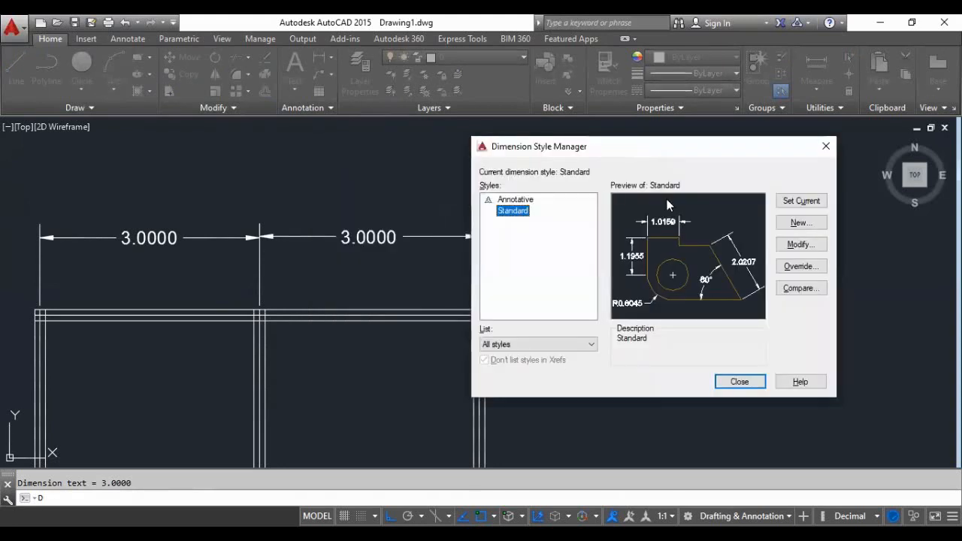
left_click(796, 247)
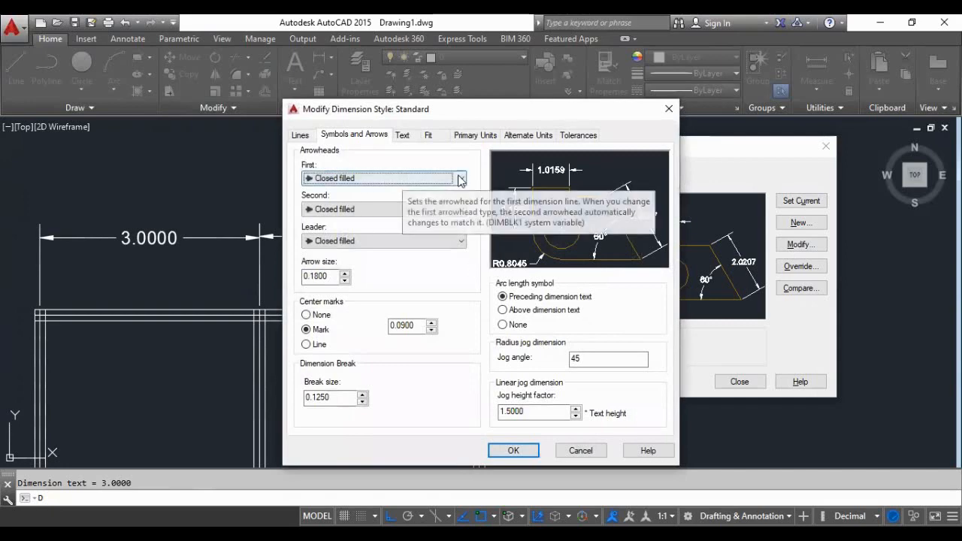
left_click(402, 179)
left_click(363, 238)
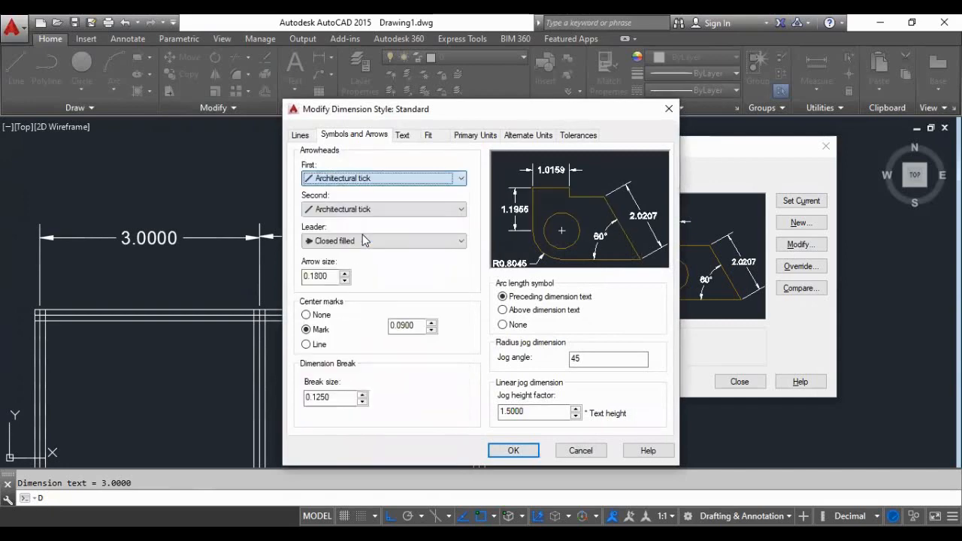
left_click(443, 242)
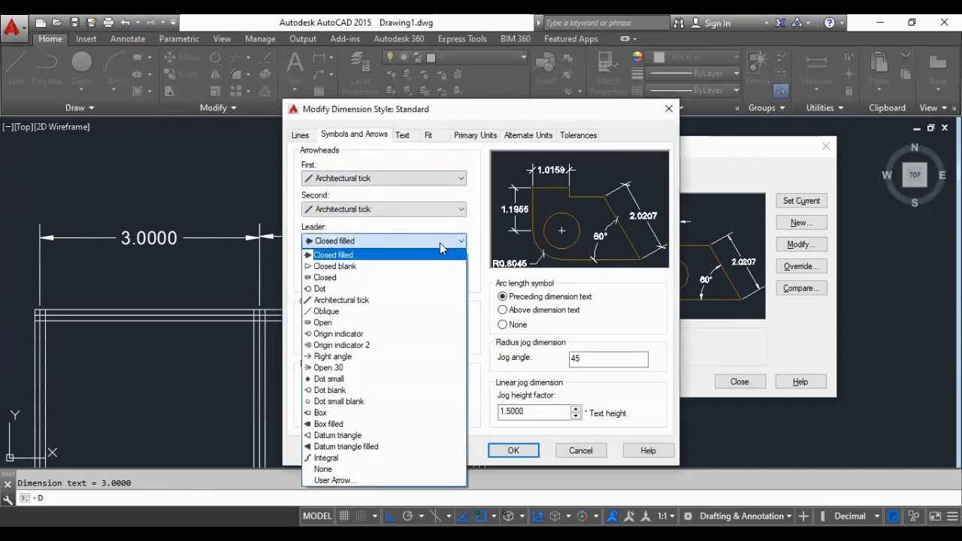
left_click(368, 303)
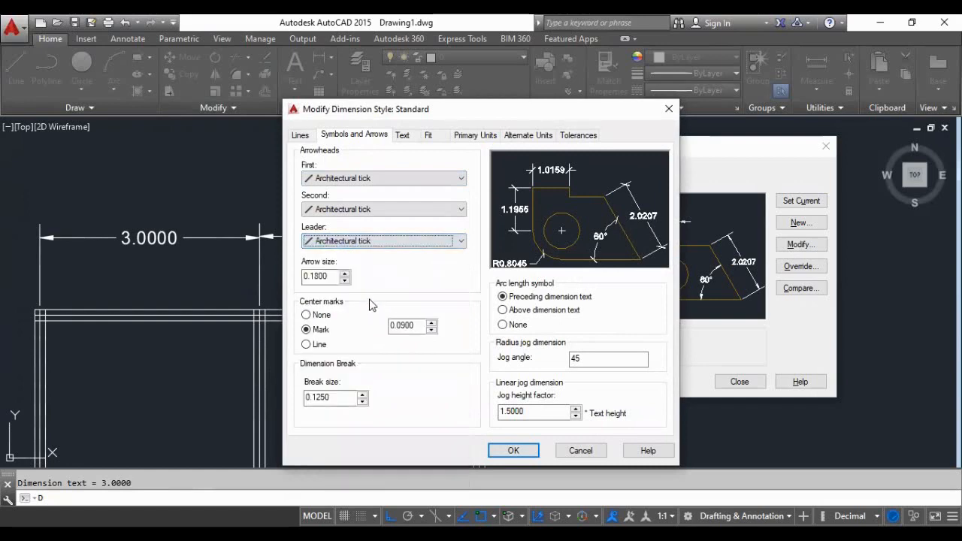
- Set the Standard dimension style's linear and angular precision to 0.00 and apply the changes
left_click(402, 135)
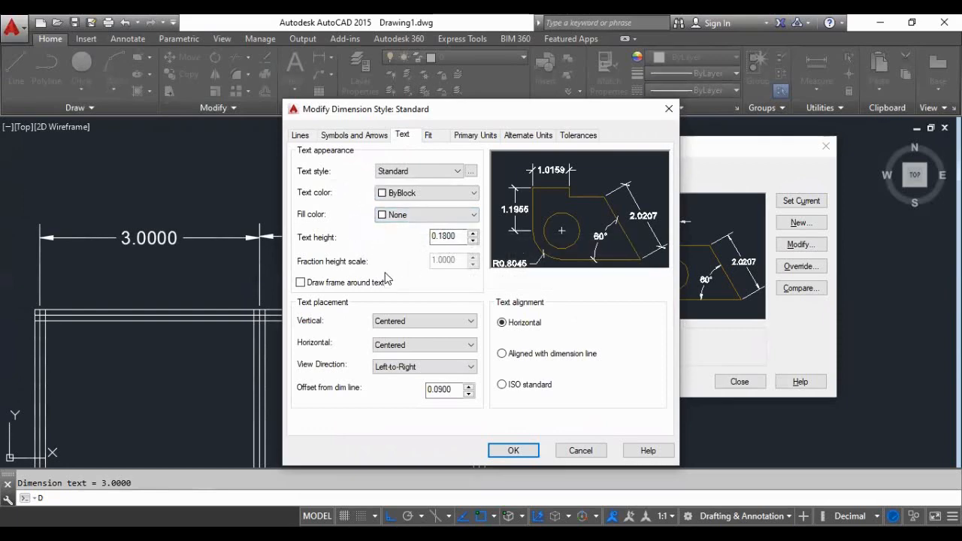
left_click(430, 136)
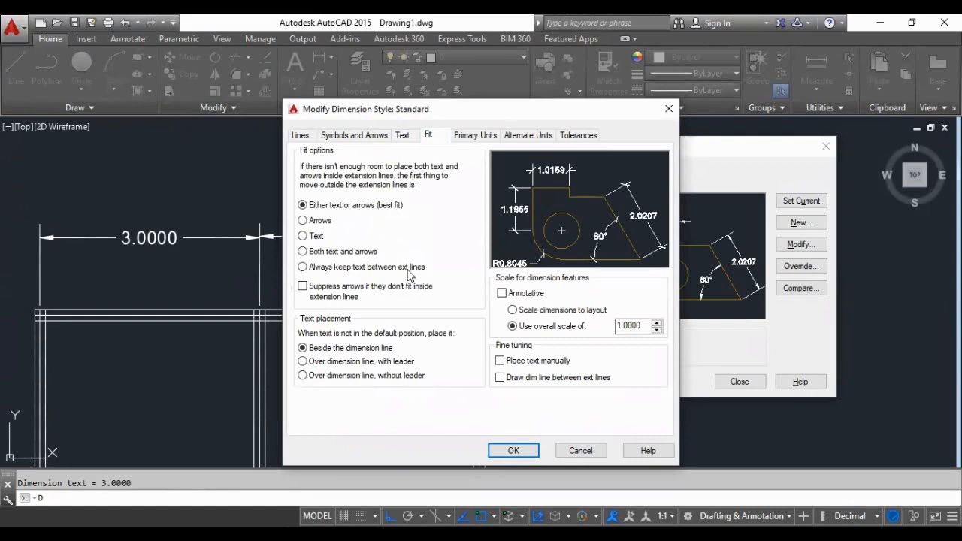
left_click(473, 137)
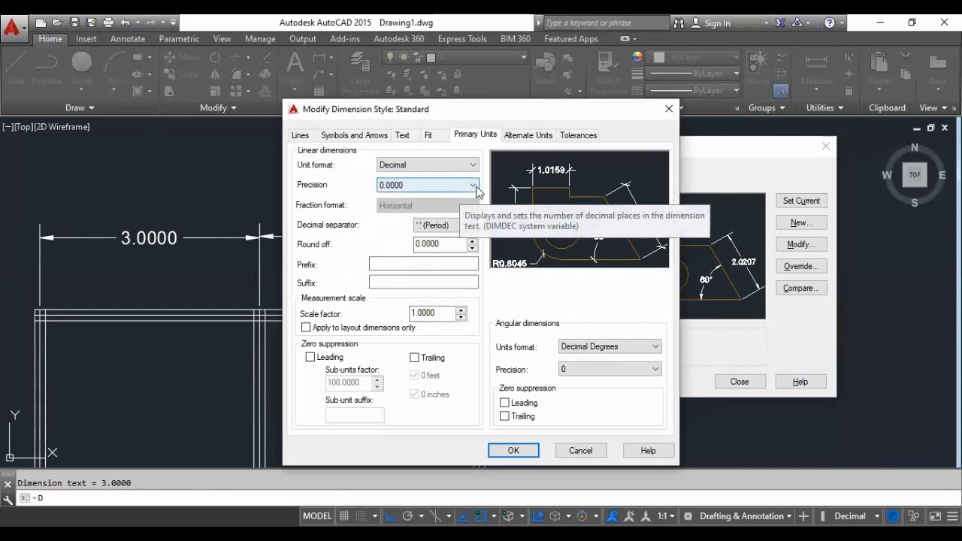
left_click(474, 186)
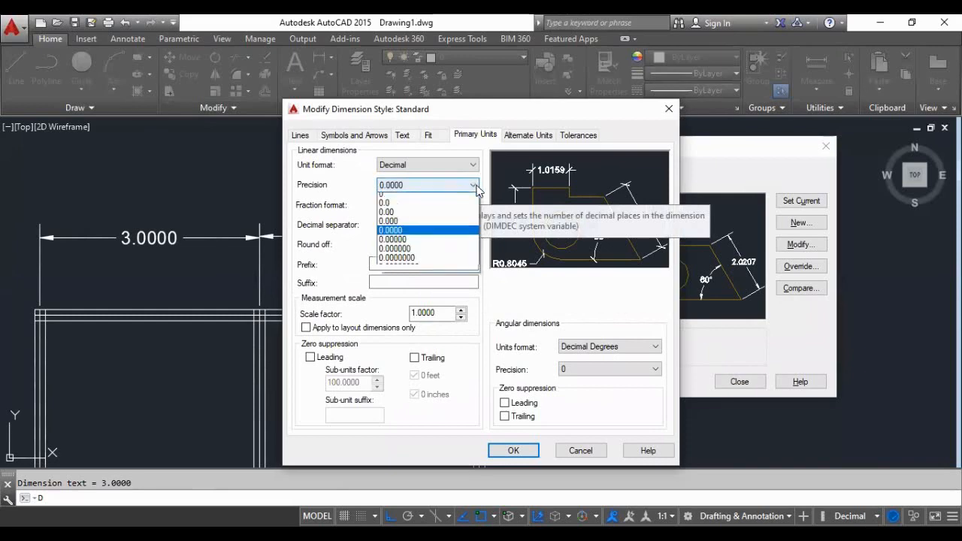
left_click(391, 218)
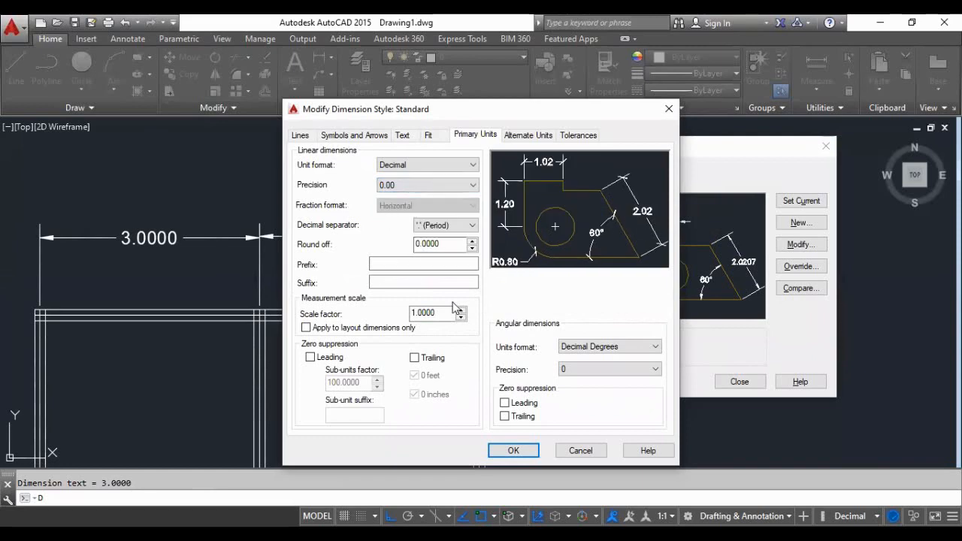
left_click(650, 369)
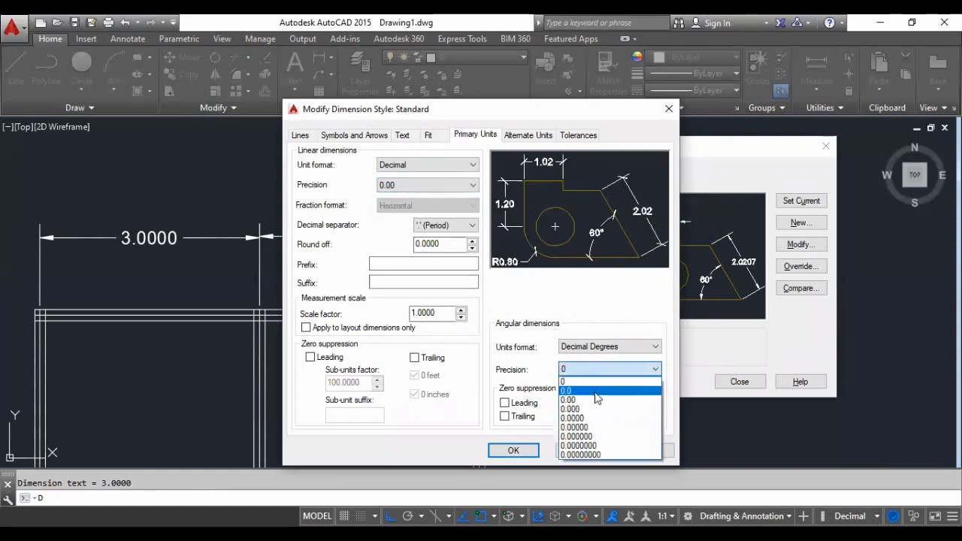
left_click(581, 402)
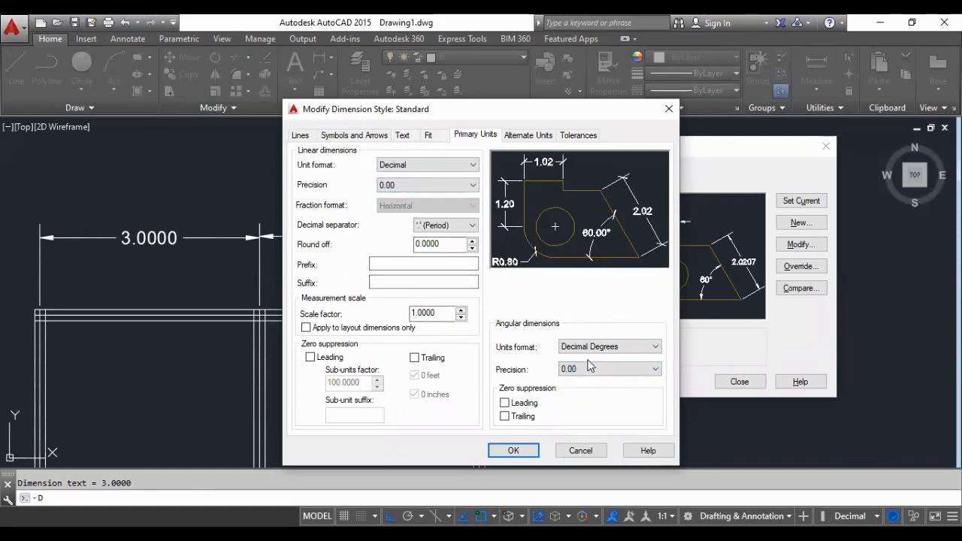
left_click(504, 449)
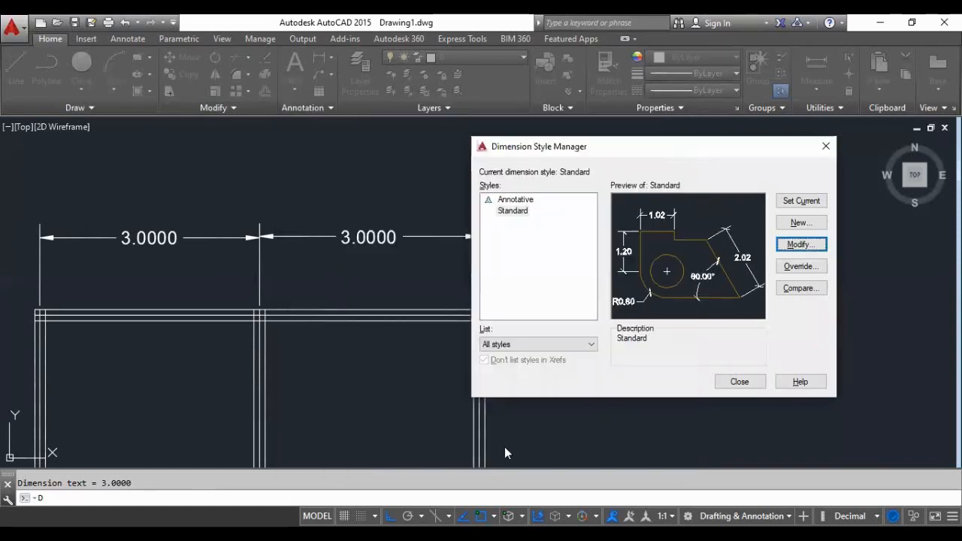
left_click(738, 382)
- Examine the restyled dimensions above the plan and the rooms along the right outer wall
scroll(222, 266, "down", 2)
scroll(290, 220, "down", 2)
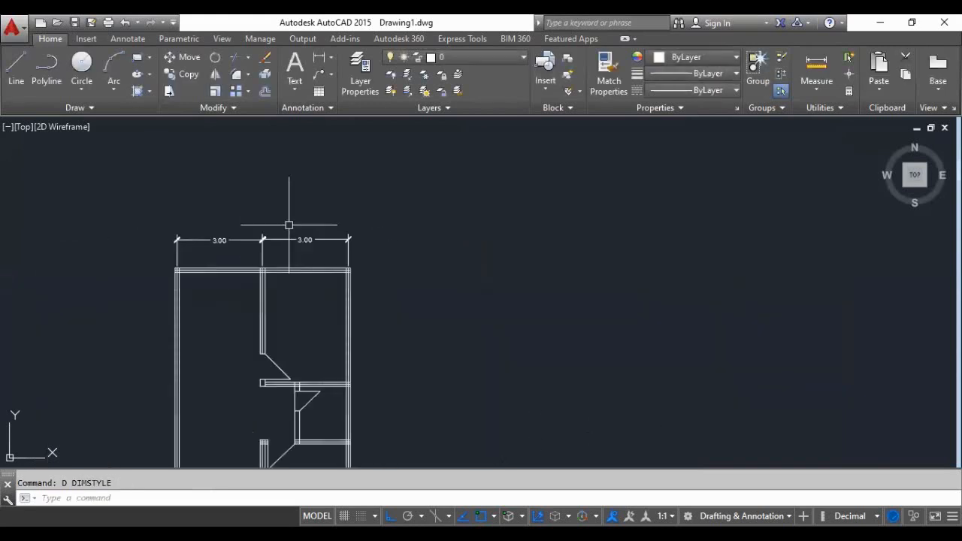
scroll(290, 257, "up", 2)
scroll(201, 216, "up", 2)
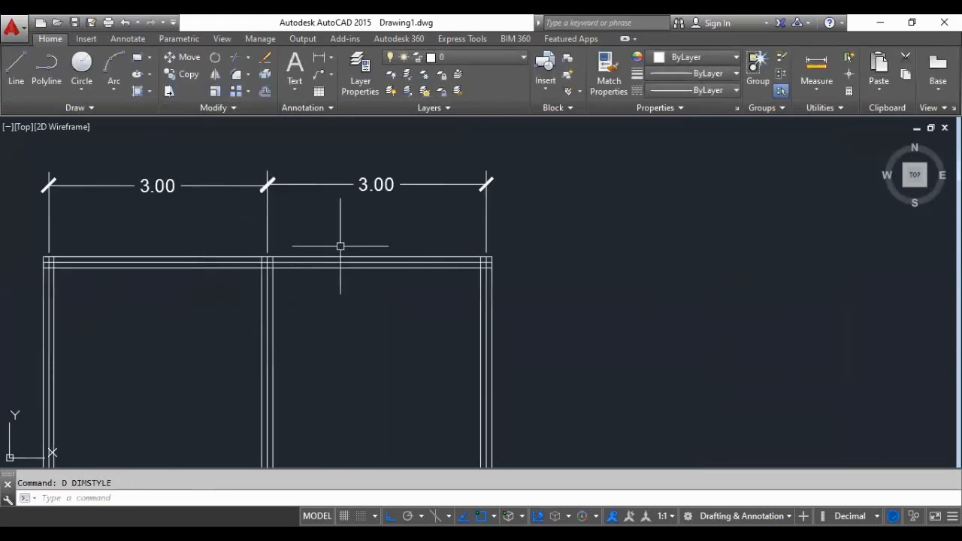
scroll(293, 225, "down", 3)
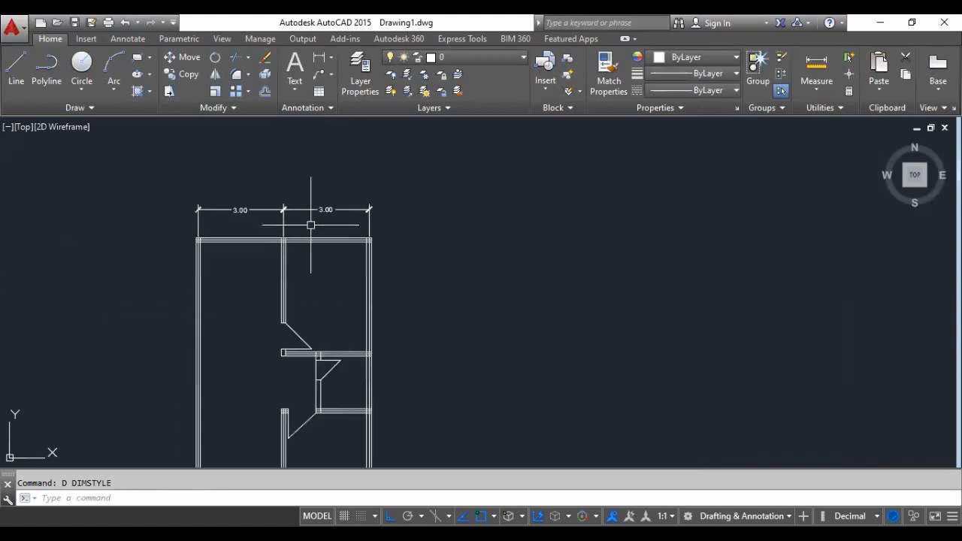
scroll(318, 290, "up", 3)
scroll(308, 267, "down", 2)
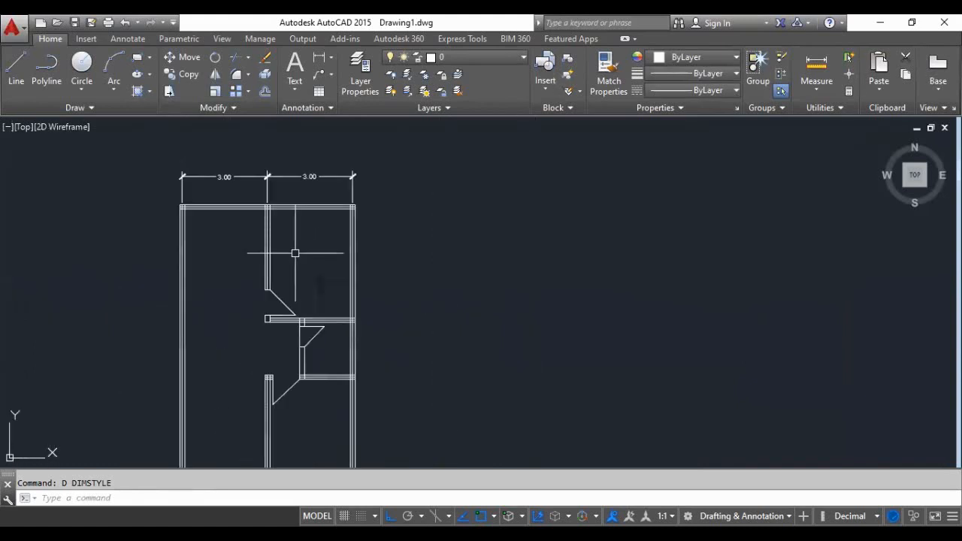
scroll(301, 259, "down", 2)
scroll(312, 256, "up", 4)
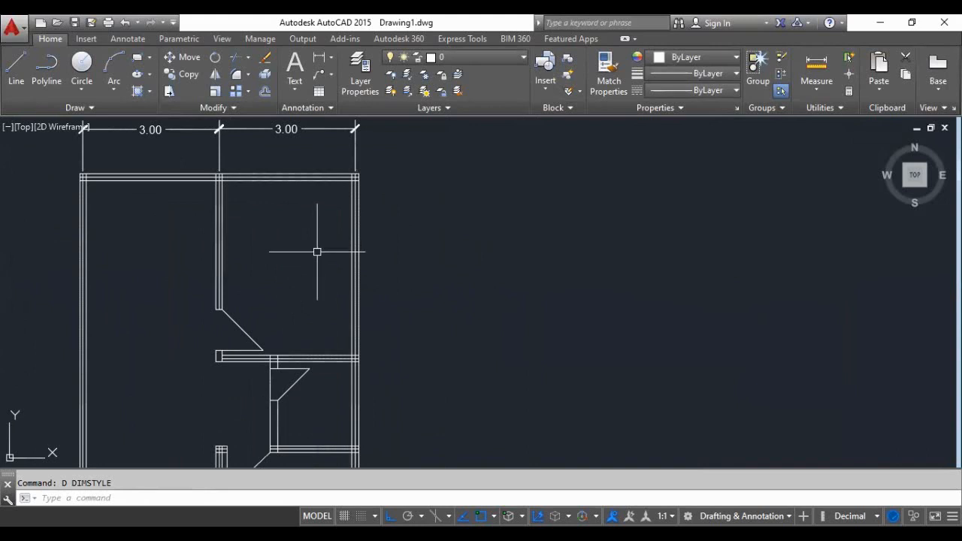
scroll(357, 179, "up", 4)
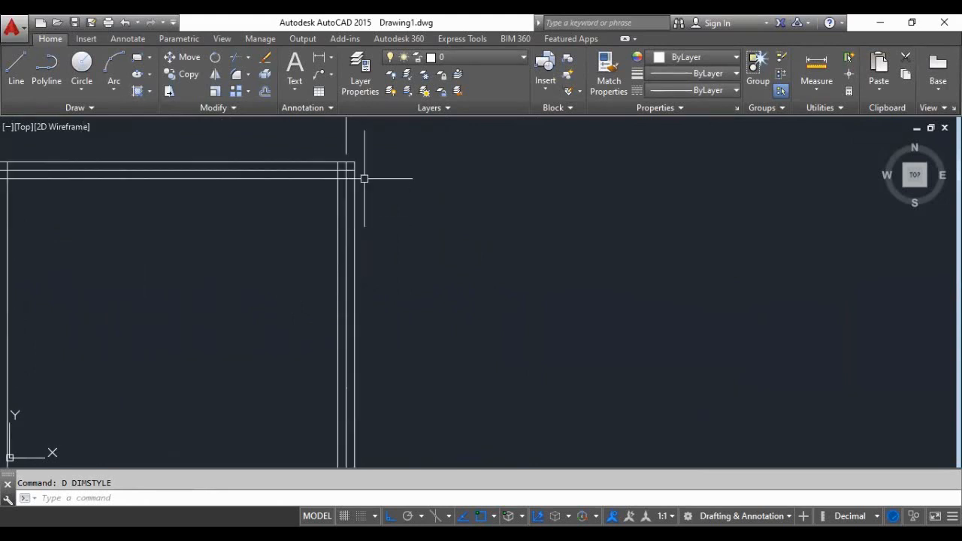
scroll(365, 179, "down", 2)
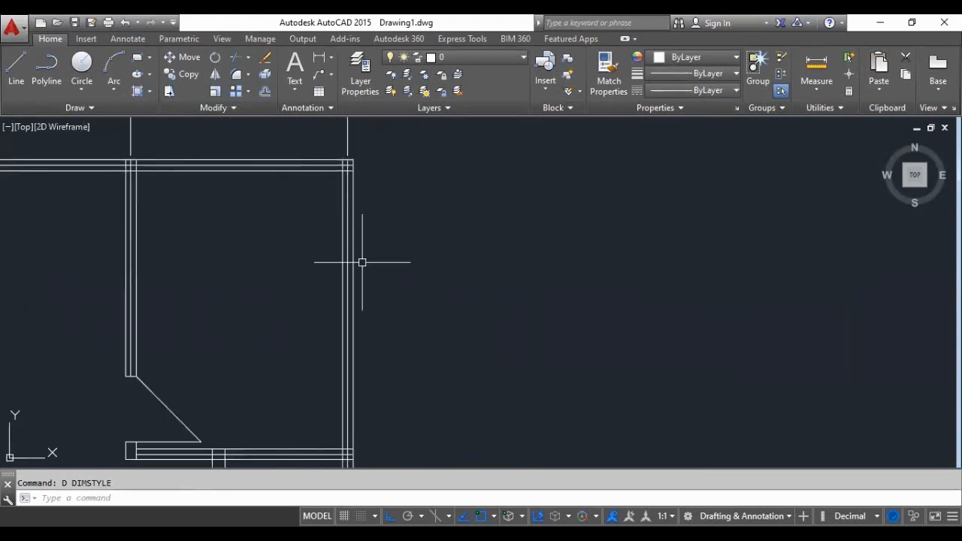
scroll(295, 223, "down", 2)
scroll(327, 259, "down", 2)
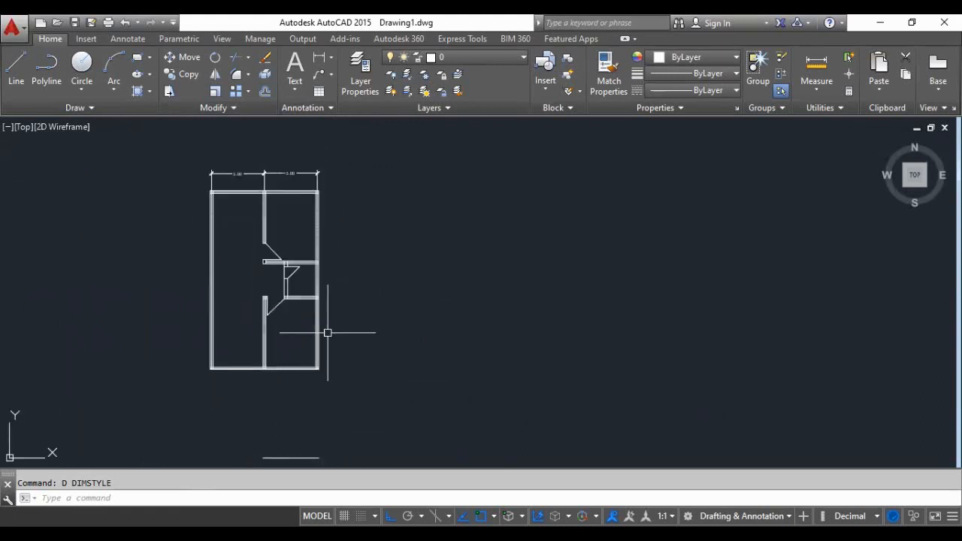
scroll(326, 333, "up", 2)
scroll(300, 292, "up", 2)
scroll(314, 386, "down", 2)
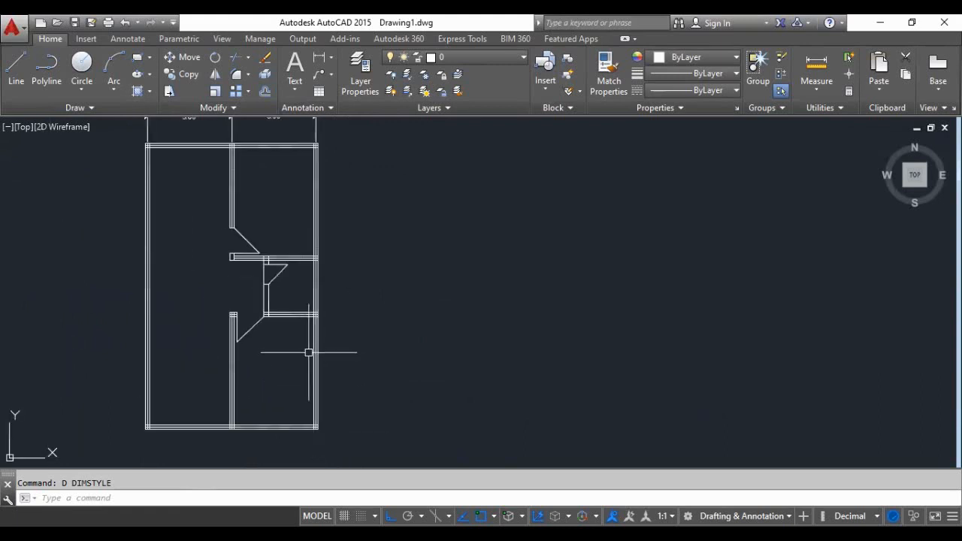
- Add a vertical linear dimension along the right outer wall from the top wall's centreline to the small room's upper wall, offset 1 unit
left_click(320, 58)
scroll(315, 182, "up", 2)
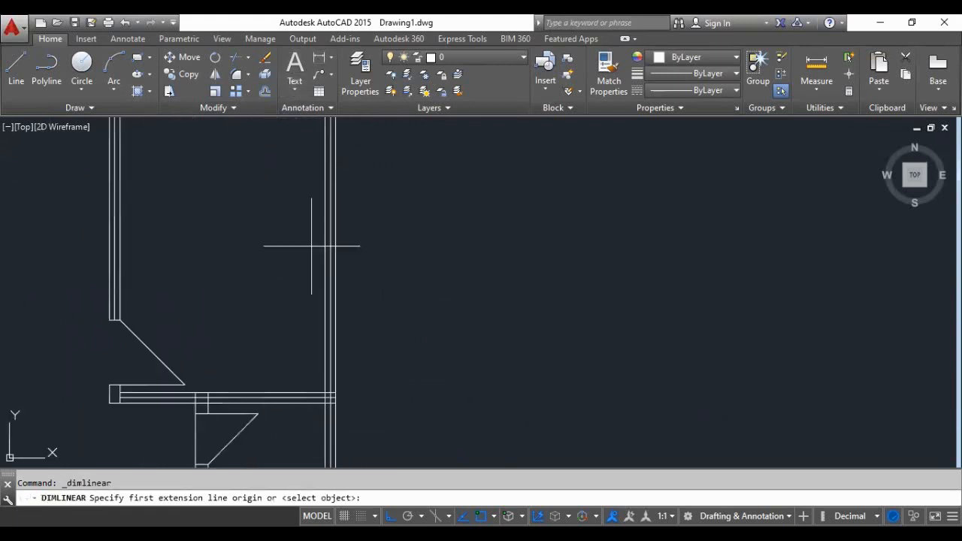
scroll(309, 177, "down", 2)
scroll(315, 199, "up", 5)
scroll(313, 290, "down", 2)
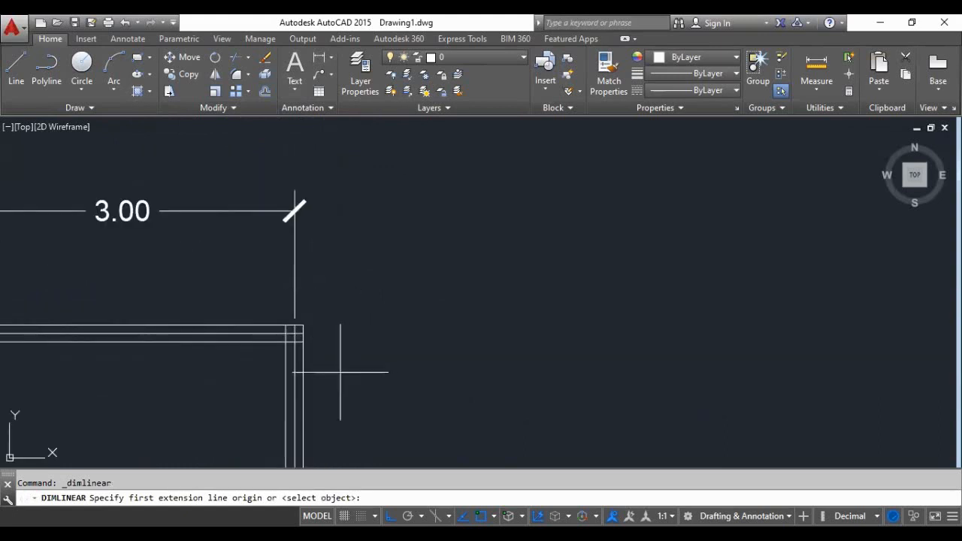
scroll(293, 353, "up", 2)
left_click(315, 298)
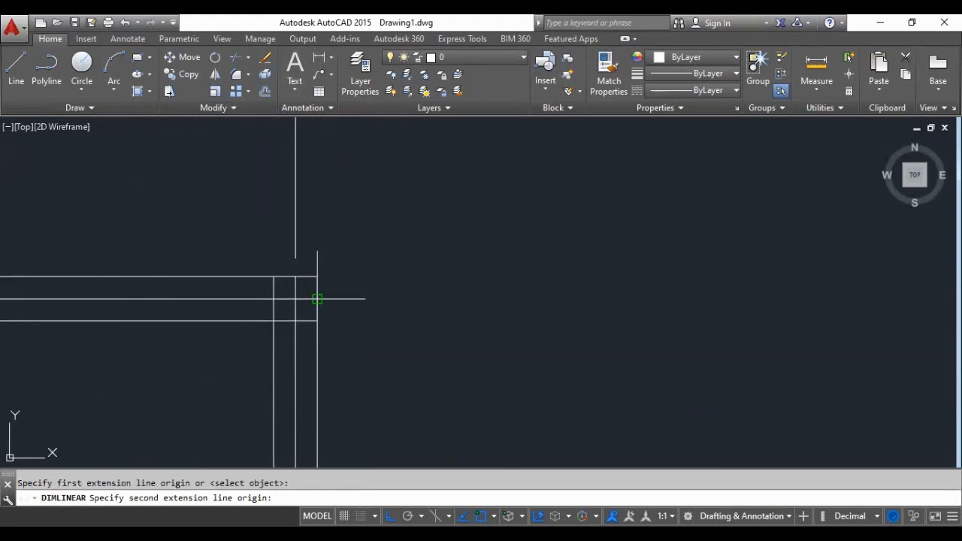
scroll(316, 299, "down", 3)
scroll(316, 298, "down", 3)
scroll(318, 296, "up", 7)
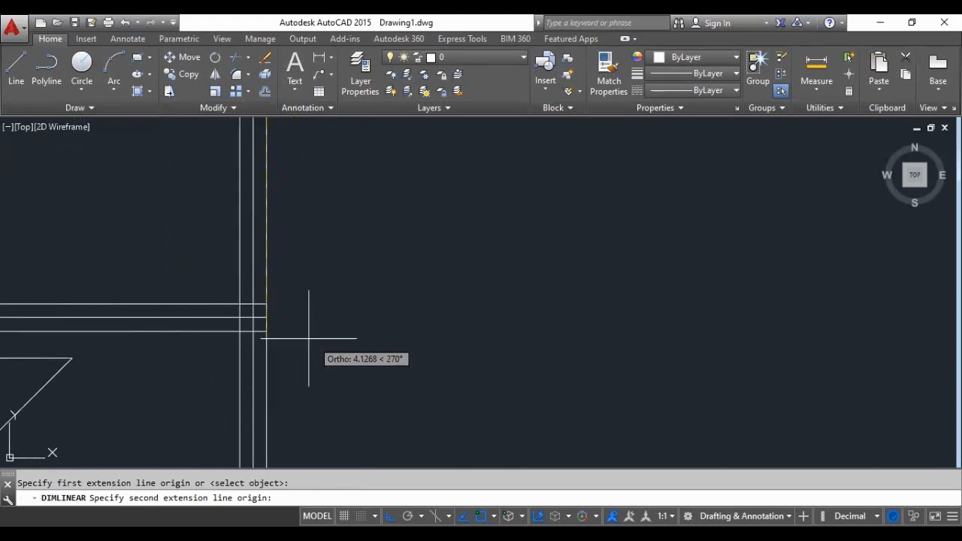
left_click(267, 319)
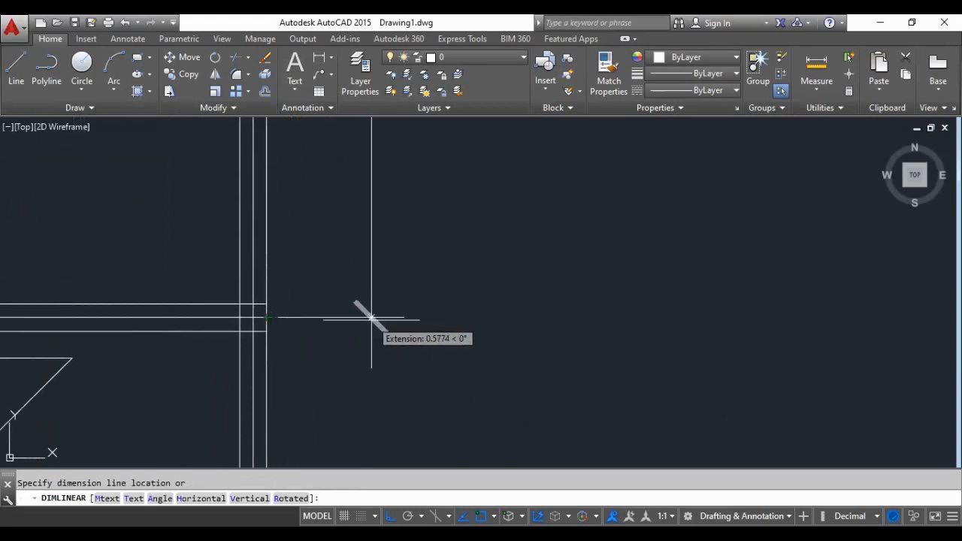
type("1")
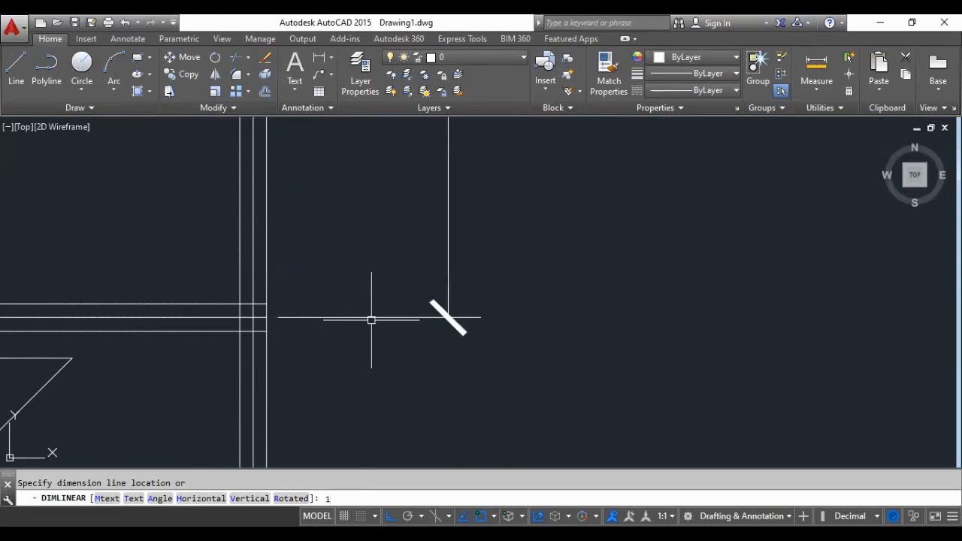
key("Return")
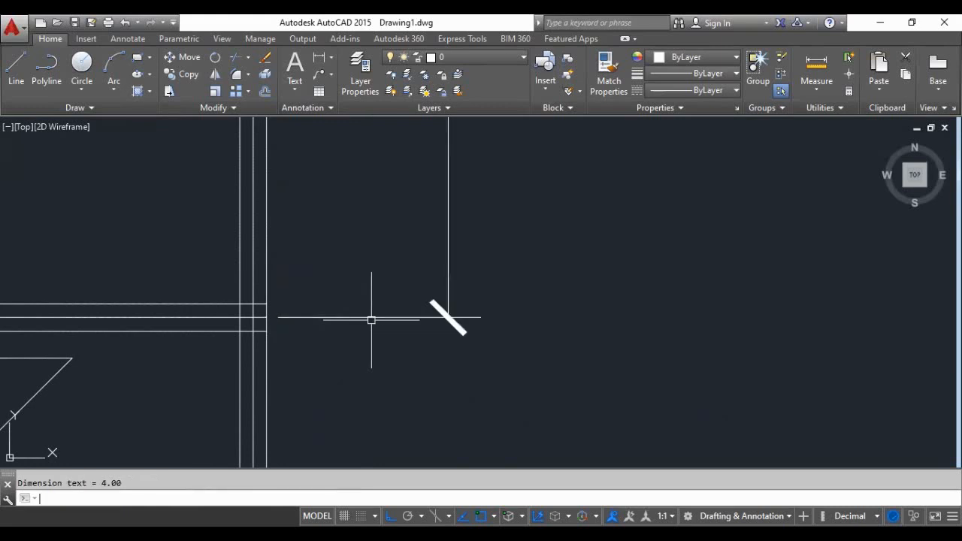
left_click(330, 77)
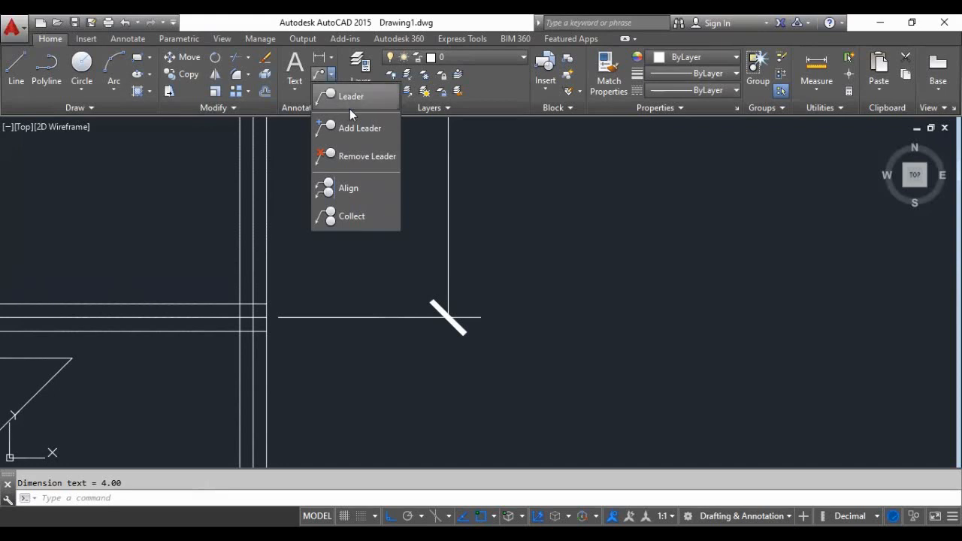
left_click(359, 130)
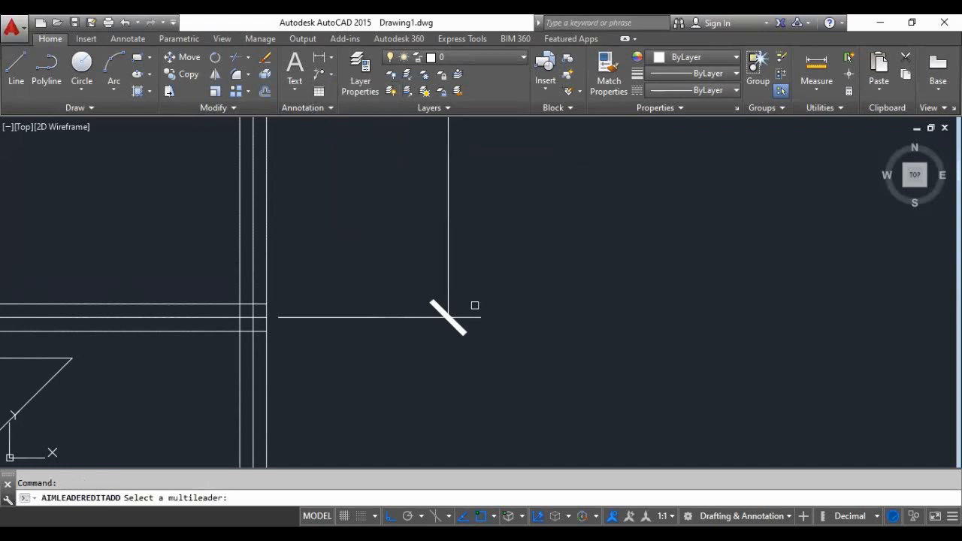
scroll(440, 323, "down", 3)
scroll(388, 240, "up", 4)
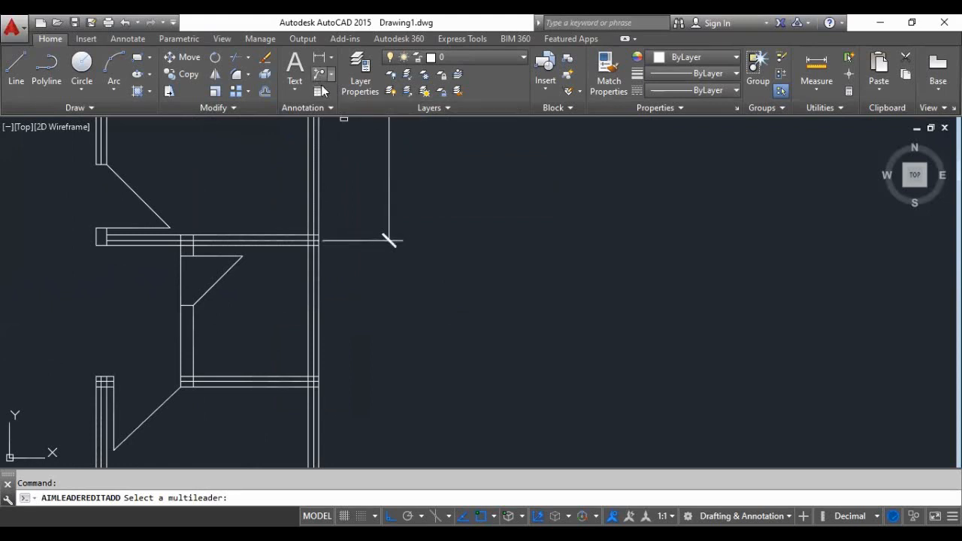
left_click(390, 240)
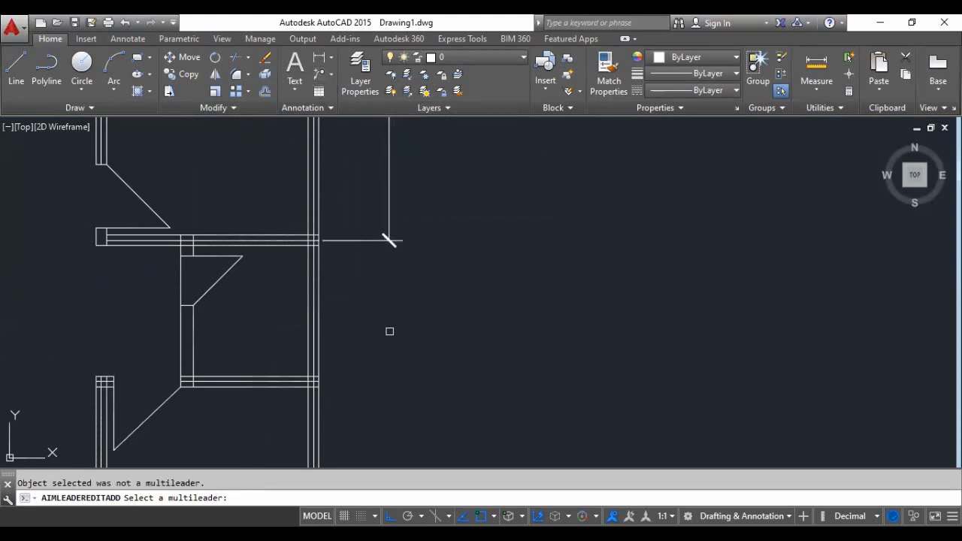
key("Return")
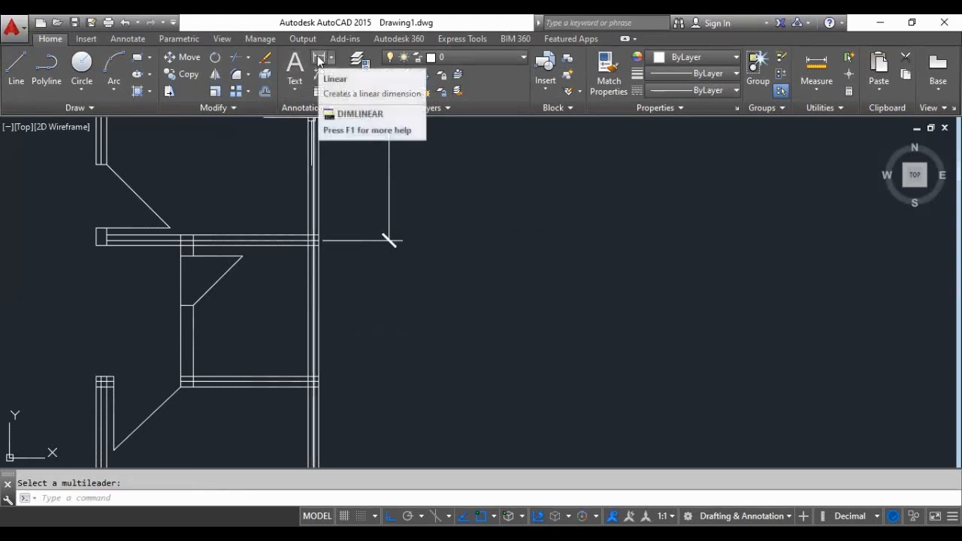
- Try to dimension from the upper-room dimension's lower tick to the small room's lower wall, with a dimension line offset of 1
left_click(318, 60)
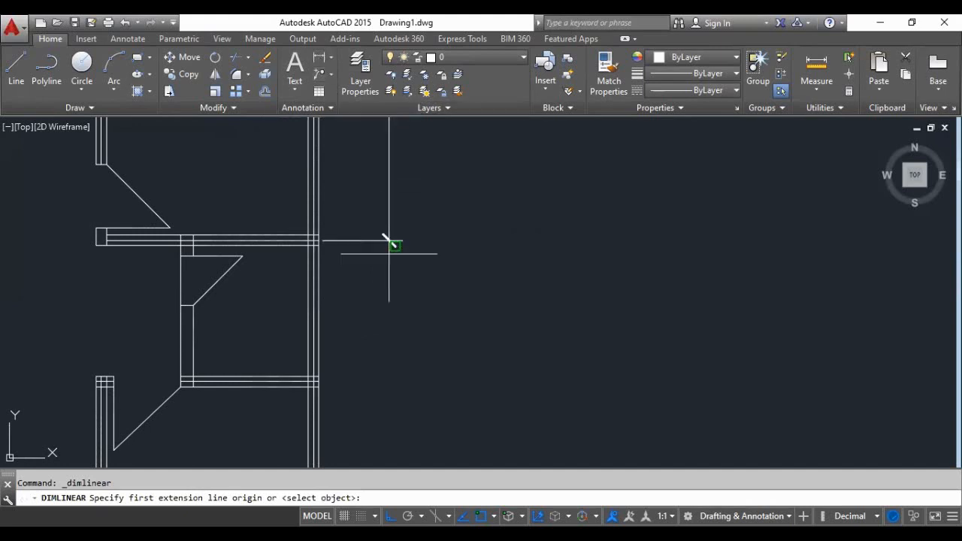
scroll(387, 237, "up", 3)
left_click(388, 218)
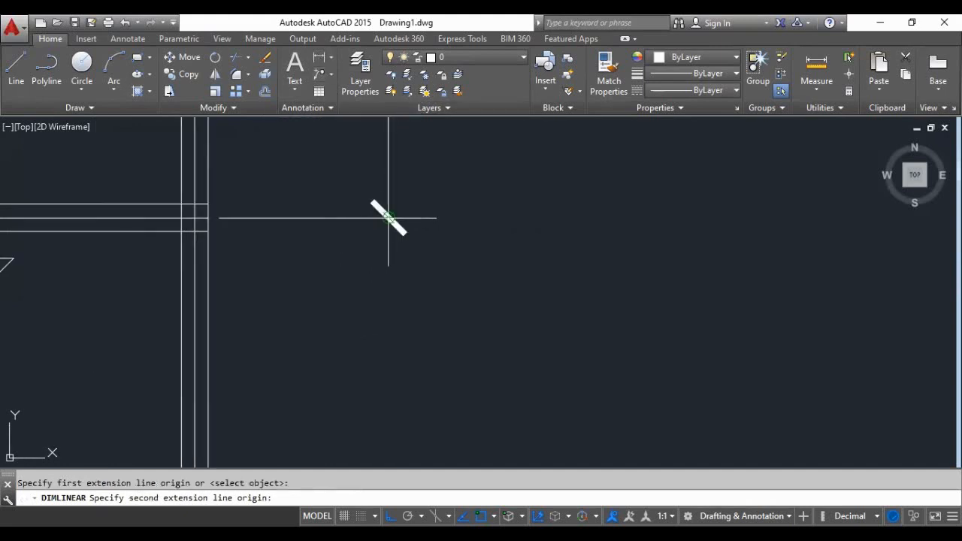
scroll(387, 210, "down", 3)
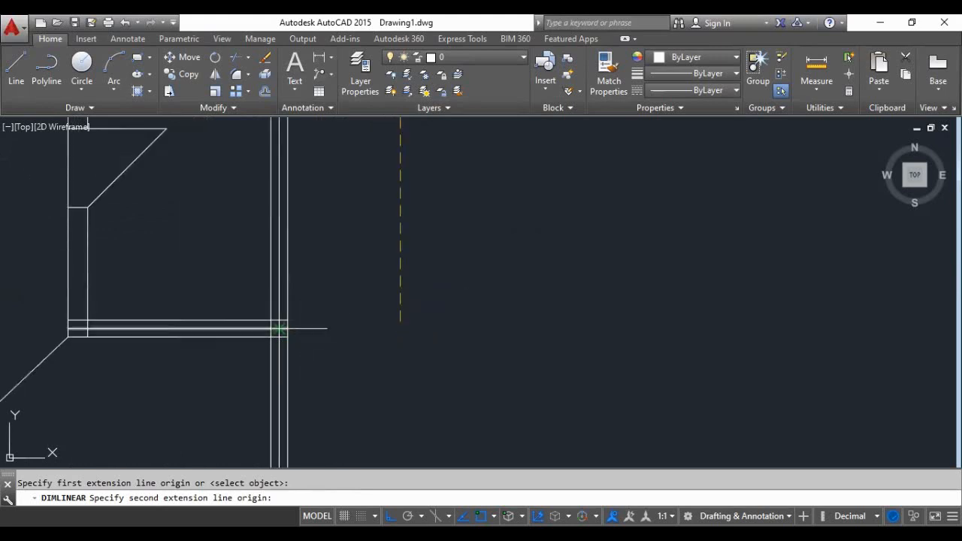
left_click(284, 329)
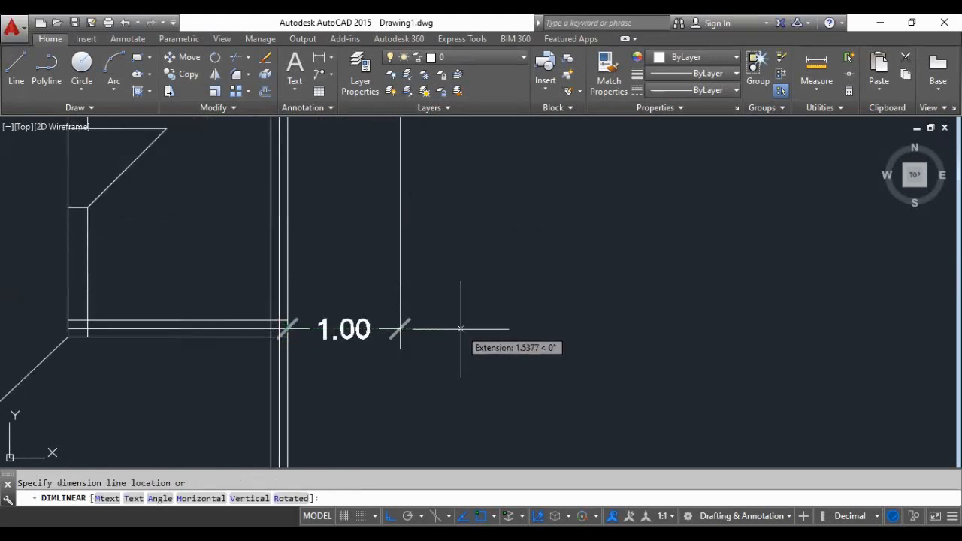
scroll(460, 329, "down", 2)
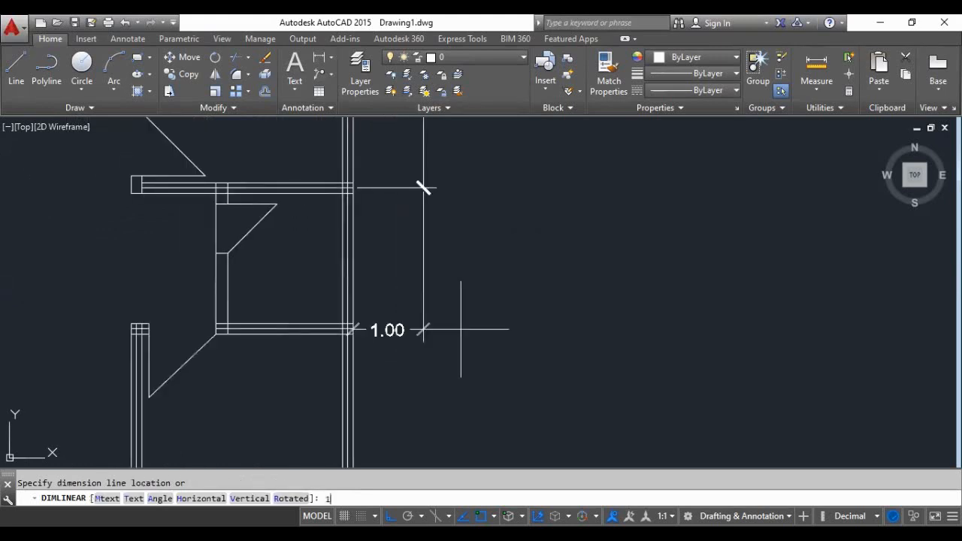
type("1")
key("Return")
scroll(460, 328, "down", 6)
scroll(381, 317, "up", 4)
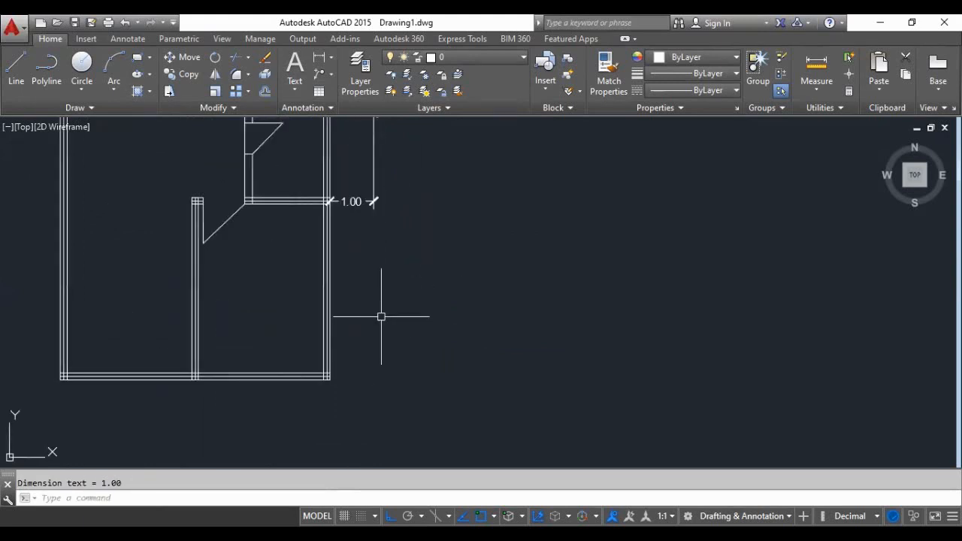
- Try to dimension the lower-right room from the previous dimension's end to the bottom wall's centreline, with an offset of 1
scroll(381, 317, "down", 2)
scroll(360, 231, "up", 4)
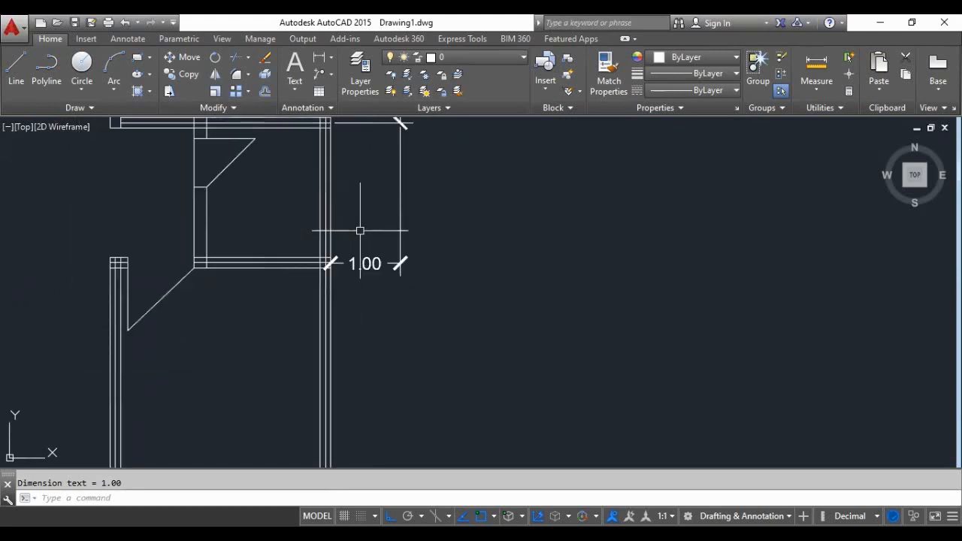
left_click(320, 57)
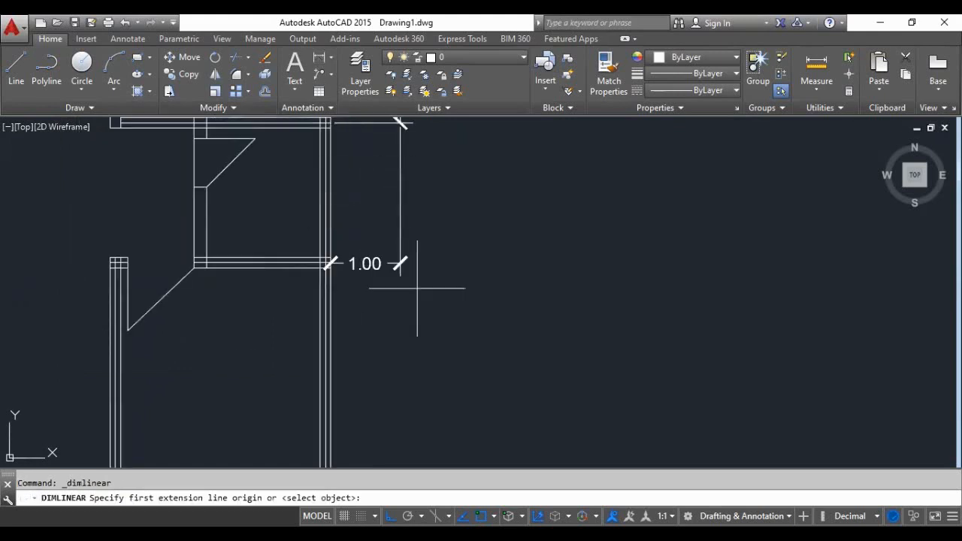
scroll(393, 299, "up", 3)
left_click(408, 208)
scroll(408, 208, "down", 7)
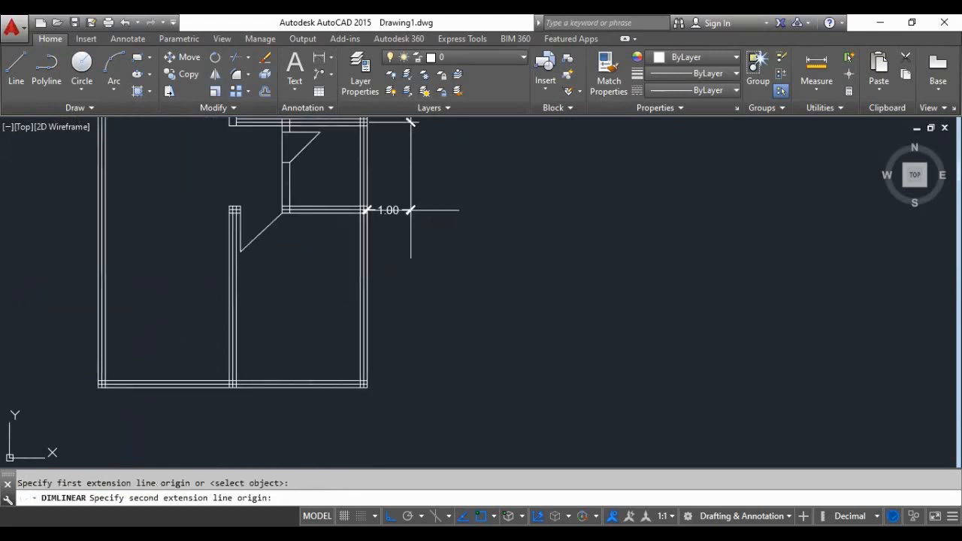
scroll(405, 321, "up", 5)
left_click(311, 308)
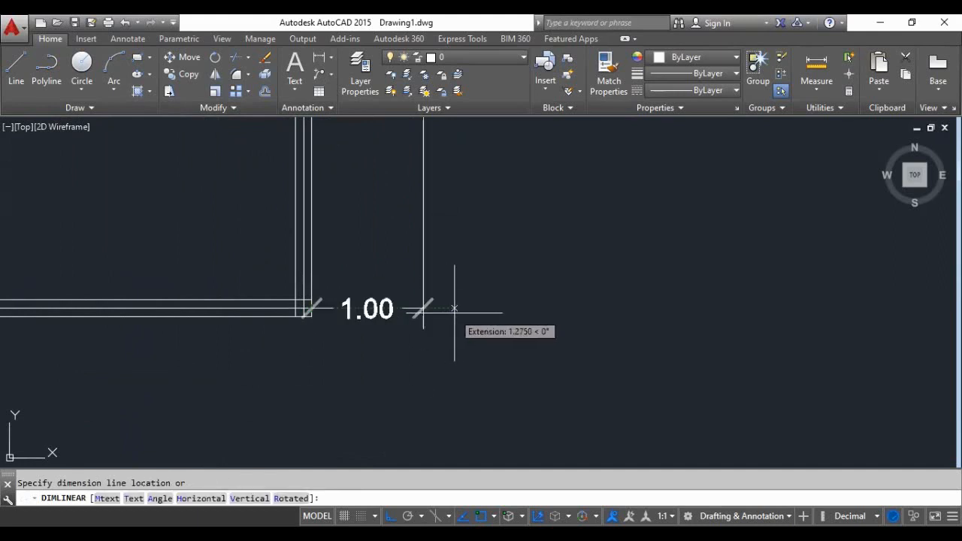
scroll(449, 325, "down", 4)
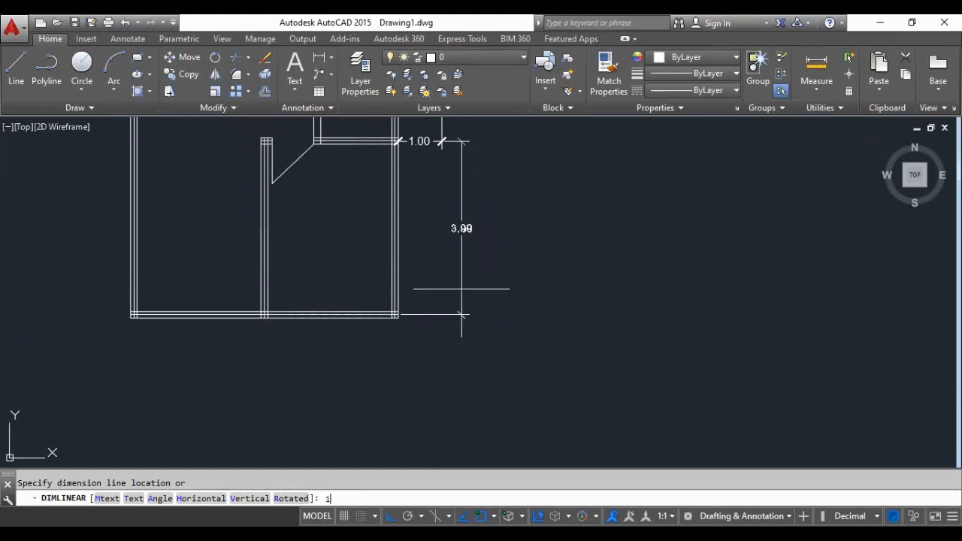
key("Return")
- Delete the horizontal dimension beside the small room's lower wall and the vertical dimension beside the lower-right room
scroll(436, 309, "down", 2)
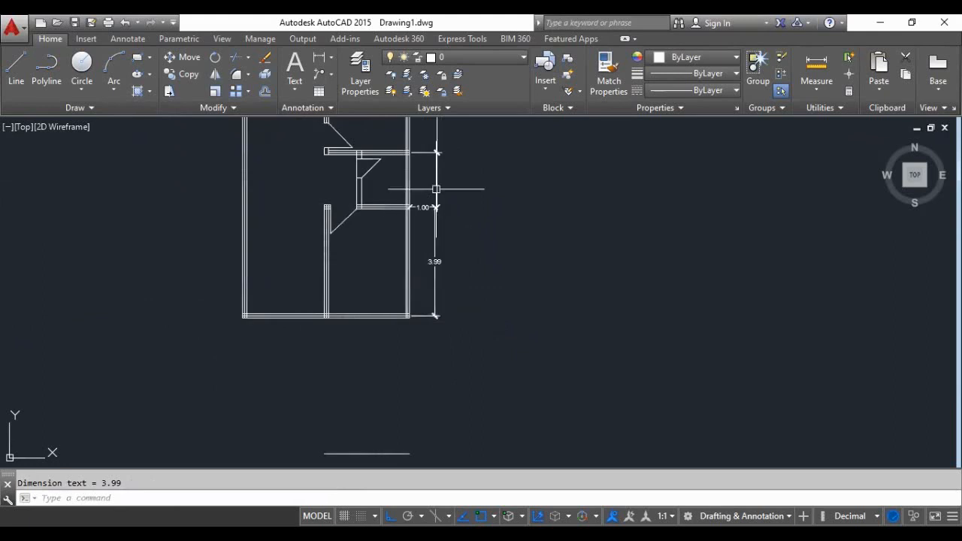
scroll(435, 192, "up", 4)
left_click(405, 236)
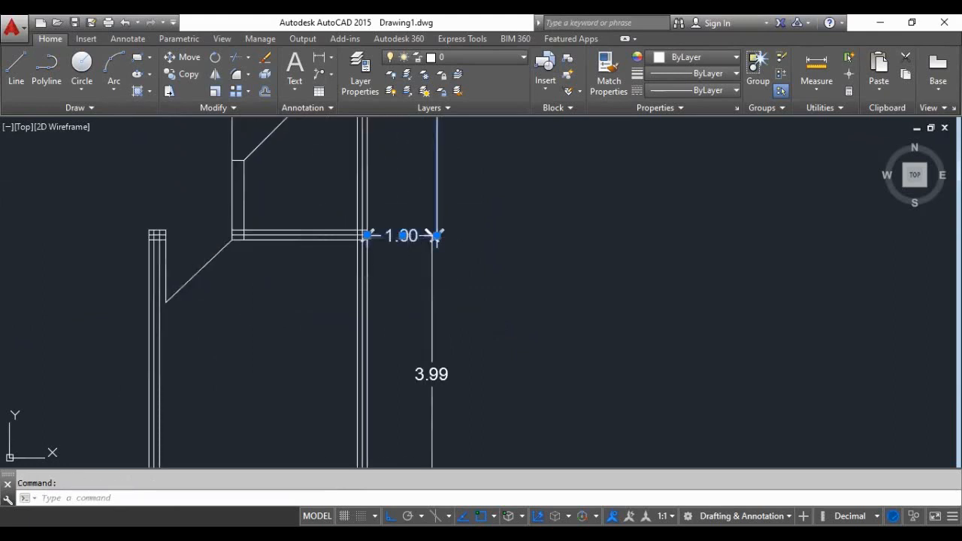
key("Delete")
scroll(408, 337, "down", 2)
scroll(441, 264, "up", 4)
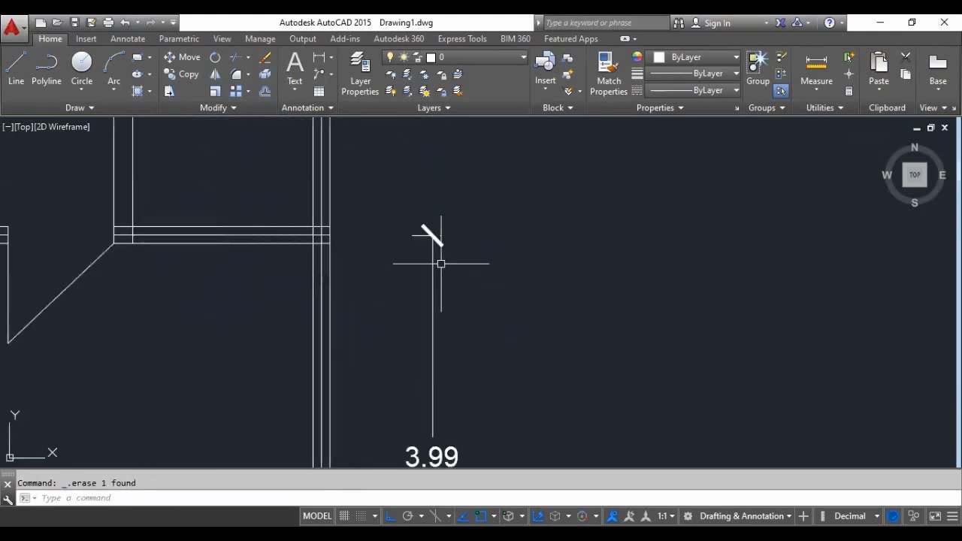
left_click(432, 274)
key("Delete")
- Dimension the small middle room between its upper and lower wall centrelines, in line with the upper-room dimension along the right outer wall
scroll(429, 273, "down", 2)
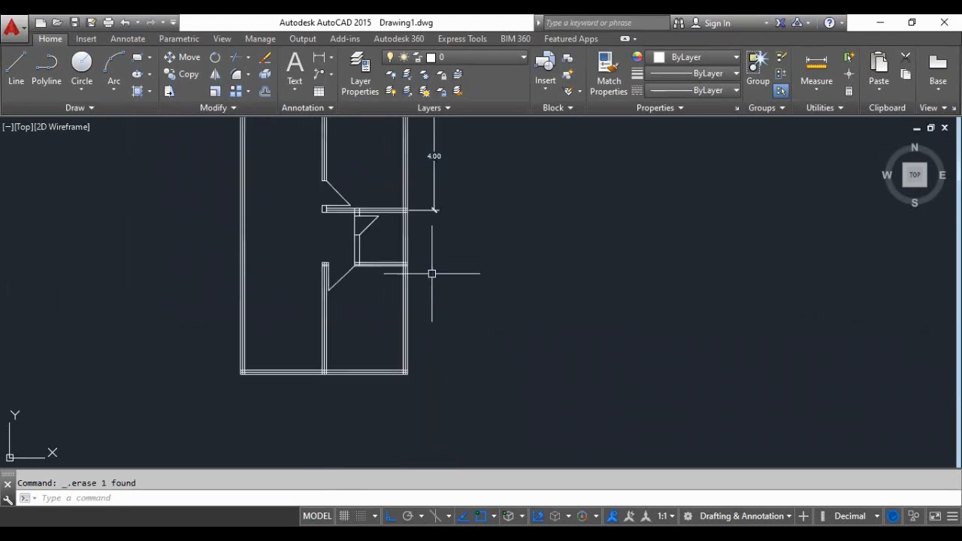
scroll(406, 161, "up", 4)
left_click(319, 57)
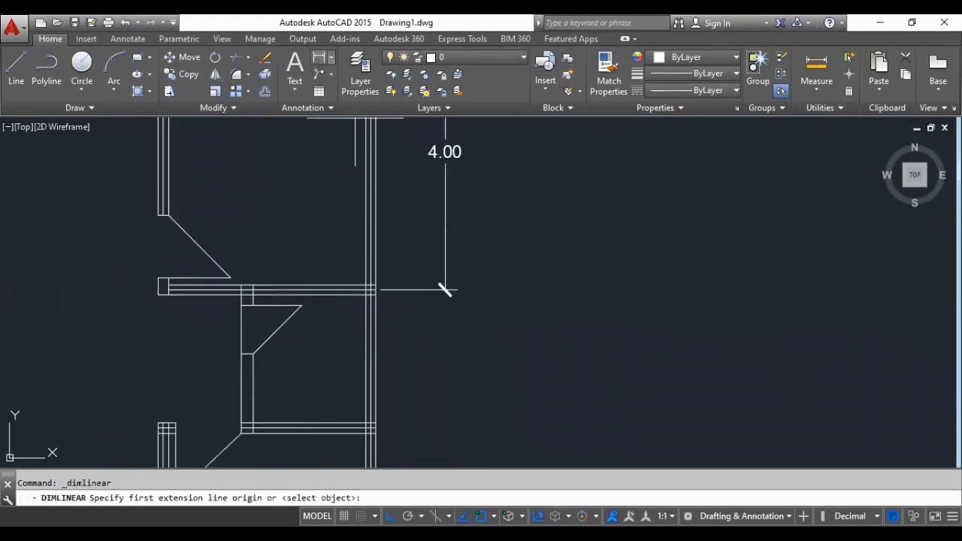
scroll(432, 301, "up", 3)
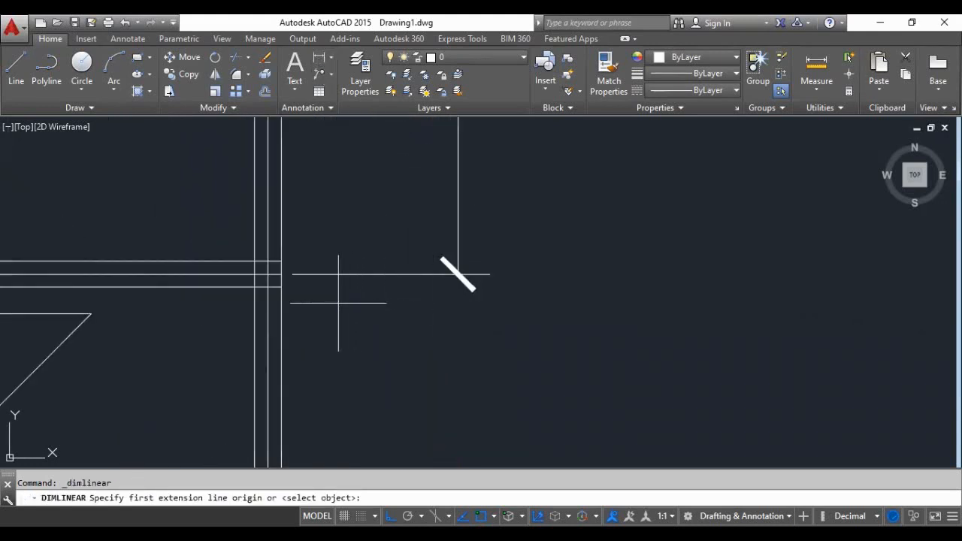
left_click(458, 274)
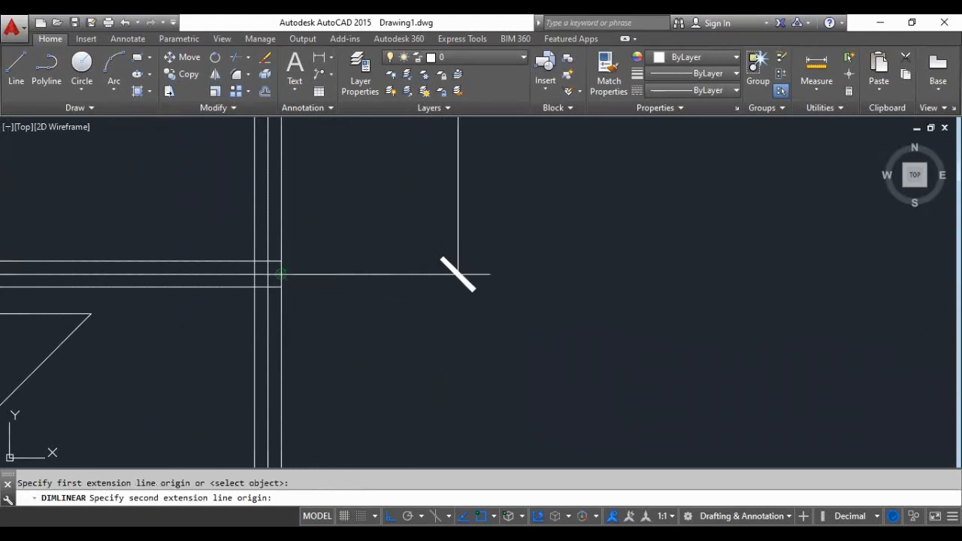
scroll(440, 263, "down", 2)
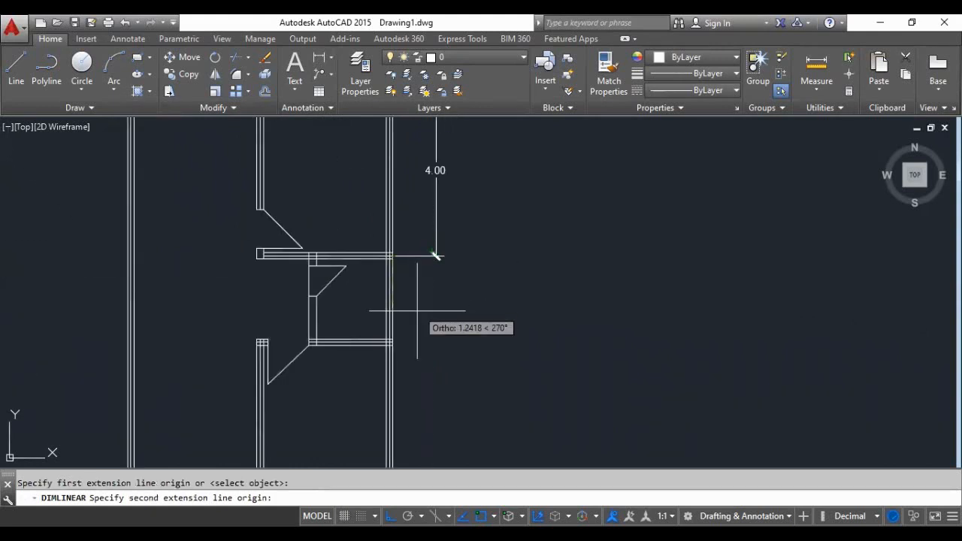
scroll(368, 353, "up", 5)
left_click(315, 433)
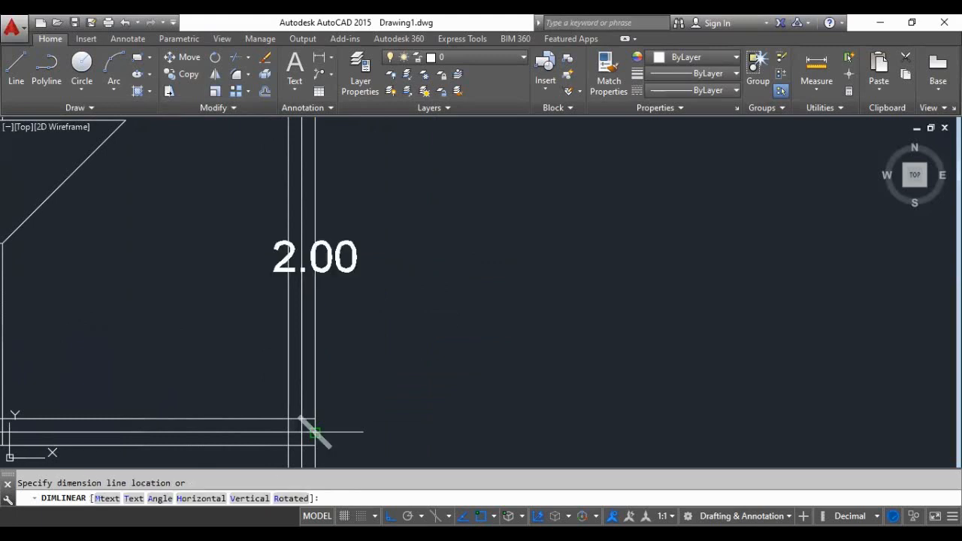
scroll(406, 390, "down", 5)
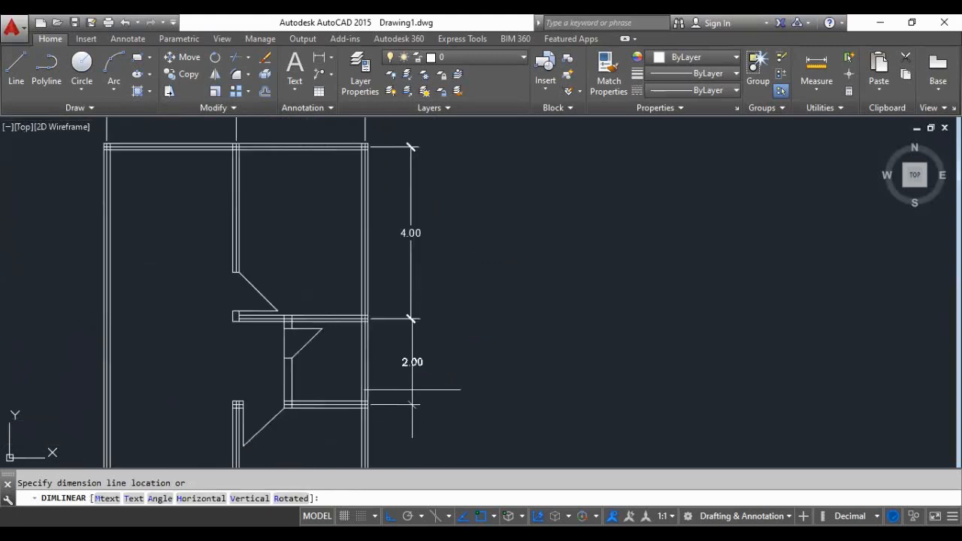
left_click(412, 389)
- Dimension the lower-right room from the small room's lower wall centreline to the bottom wall's centreline, with an offset of 1
scroll(334, 259, "down", 3)
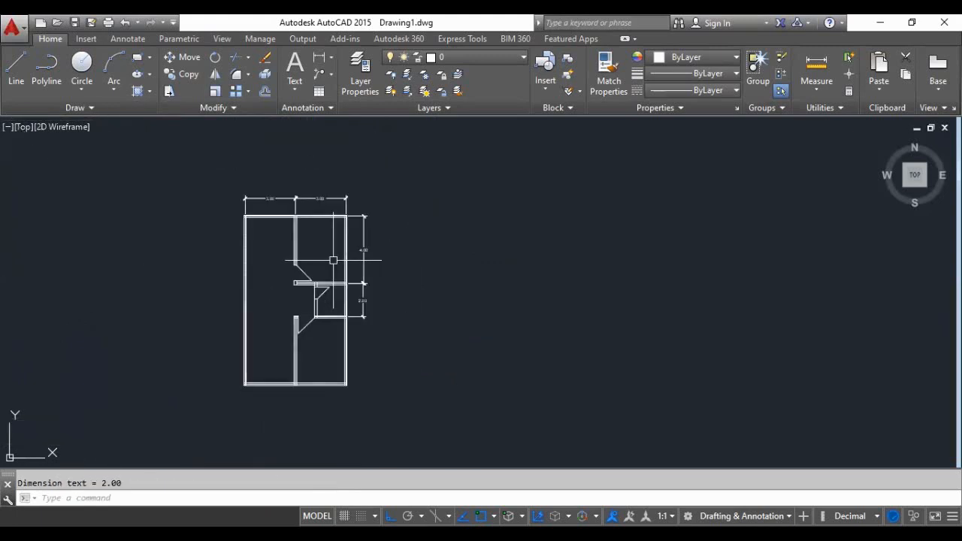
scroll(348, 337, "up", 8)
key("Return")
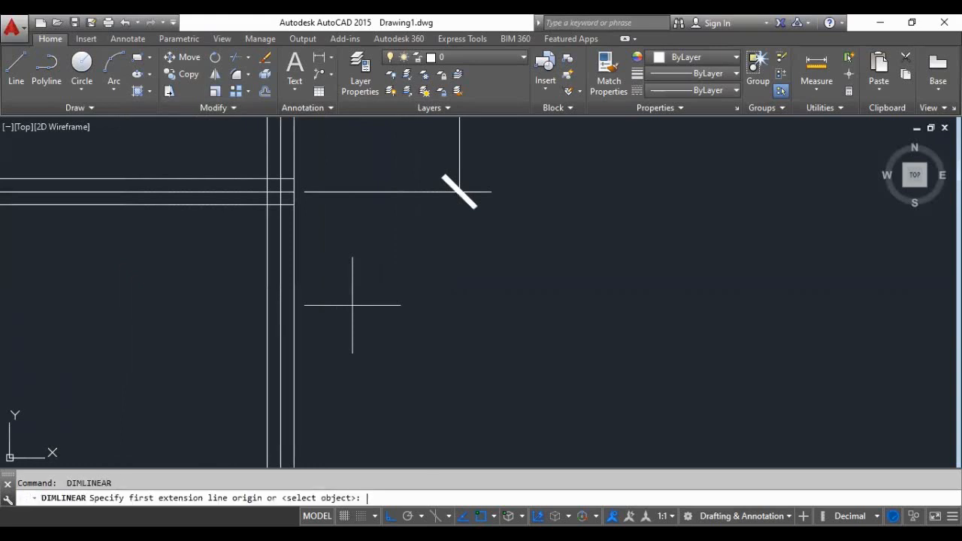
scroll(459, 192, "down", 5)
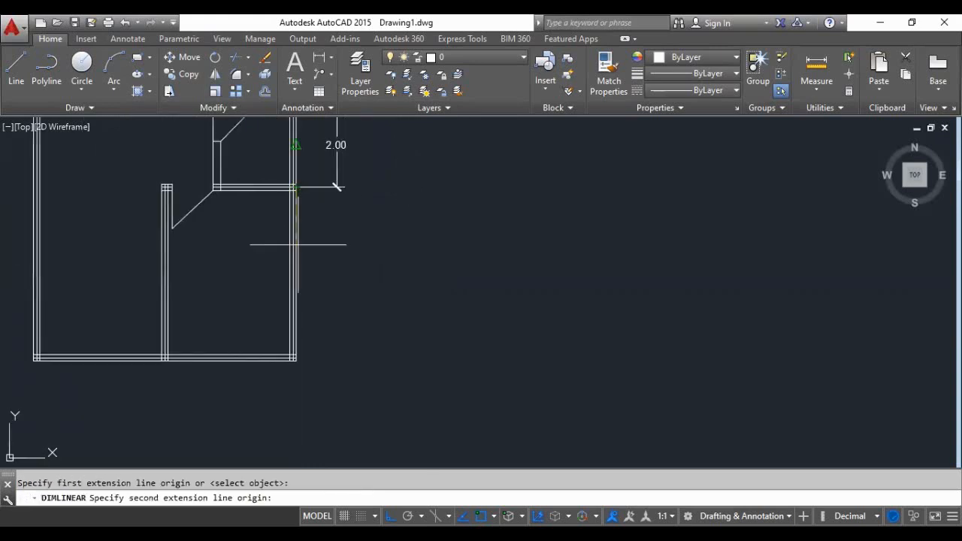
scroll(294, 343, "up", 6)
left_click(293, 436)
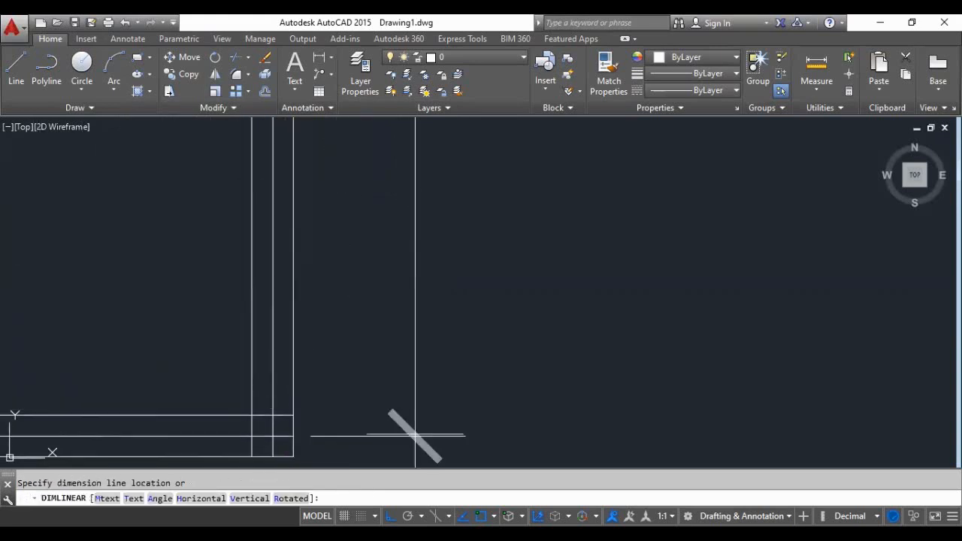
type("1")
key("Return")
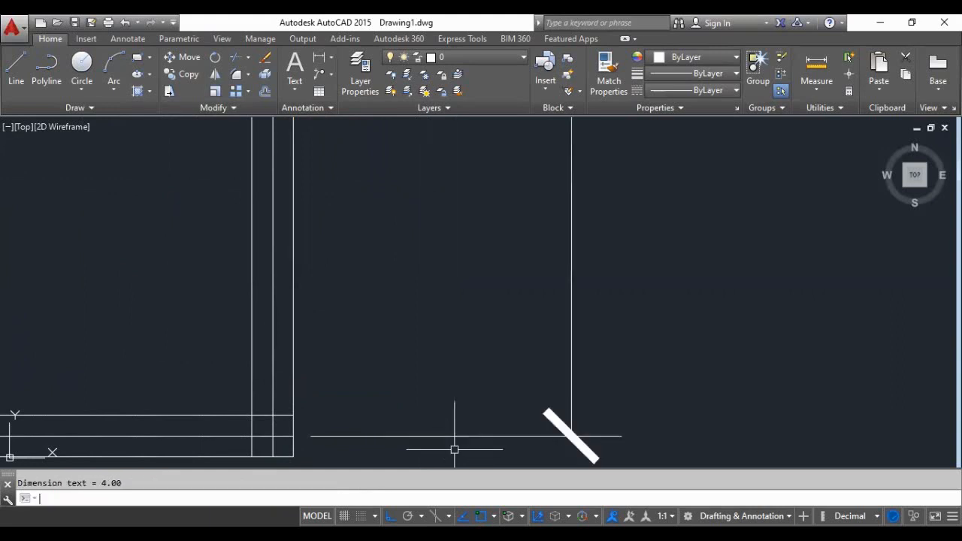
scroll(446, 446, "down", 4)
scroll(475, 384, "down", 4)
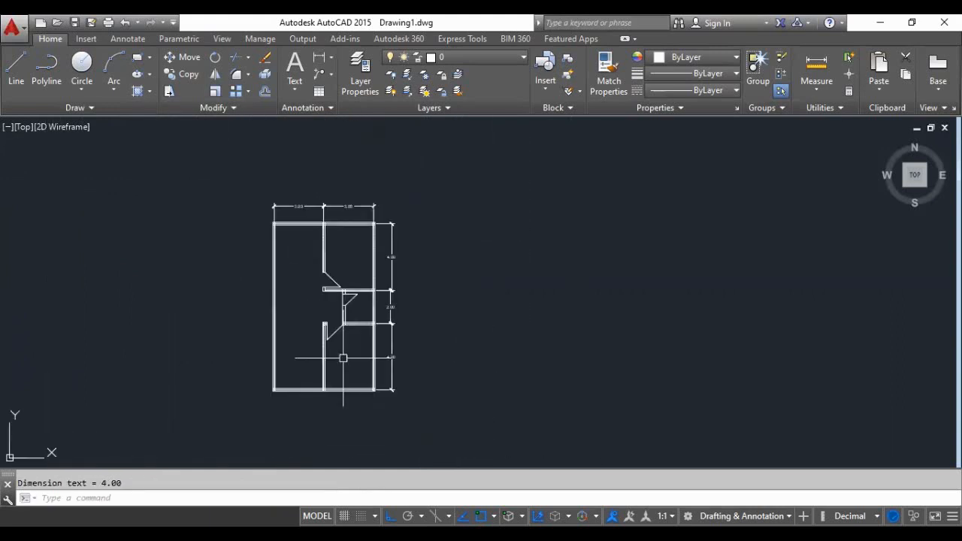
- Delete the centrelines of the top outer wall and the left outer wall
scroll(403, 278, "up", 4)
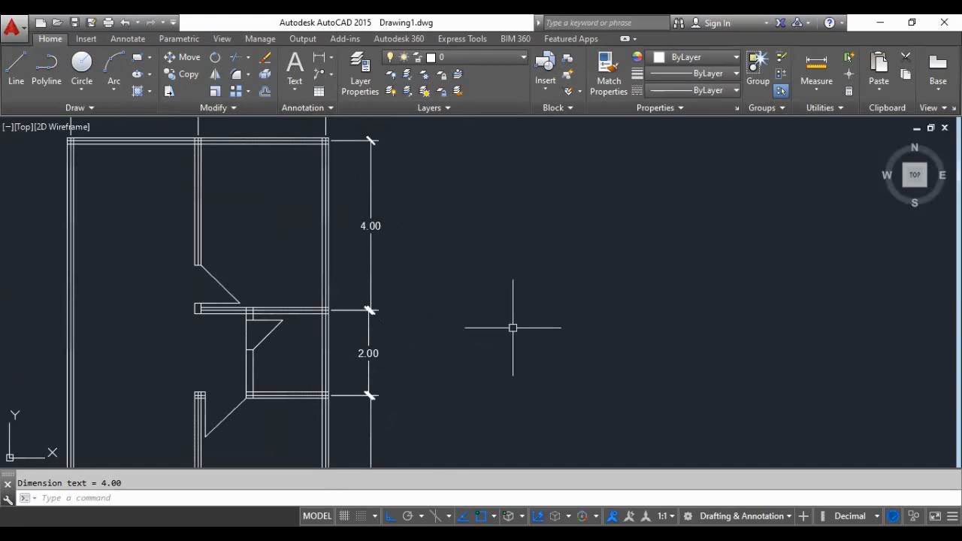
scroll(457, 350, "down", 3)
scroll(485, 354, "up", 2)
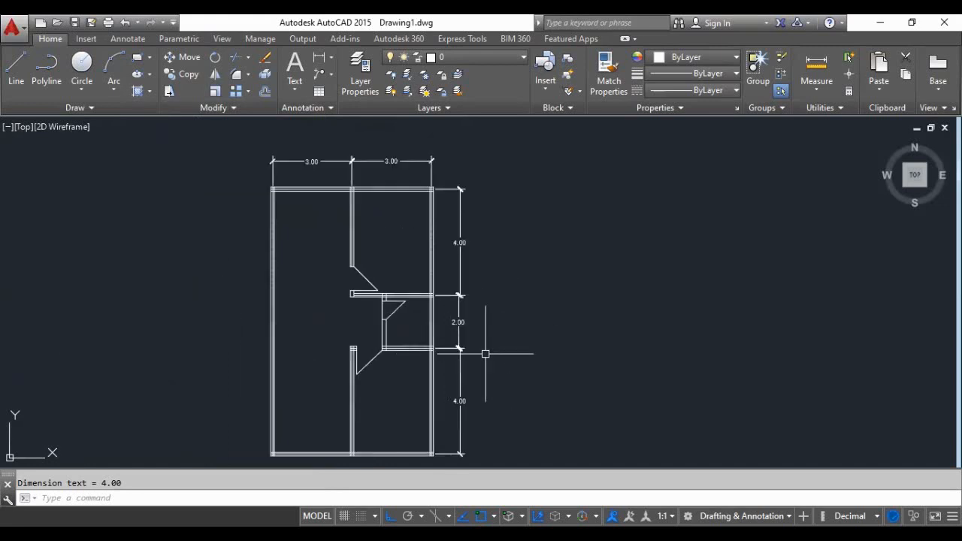
scroll(311, 296, "up", 4)
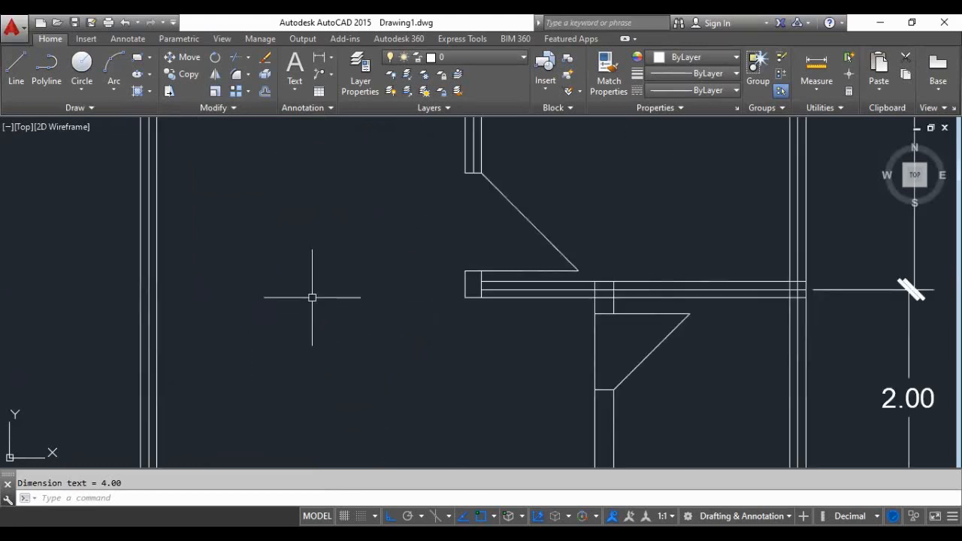
scroll(304, 296, "down", 4)
scroll(297, 296, "up", 6)
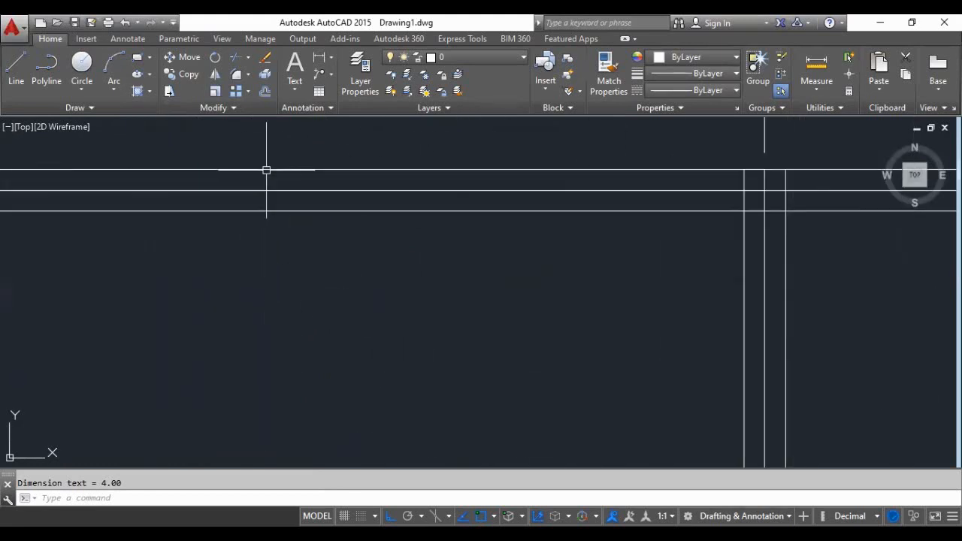
key("Delete")
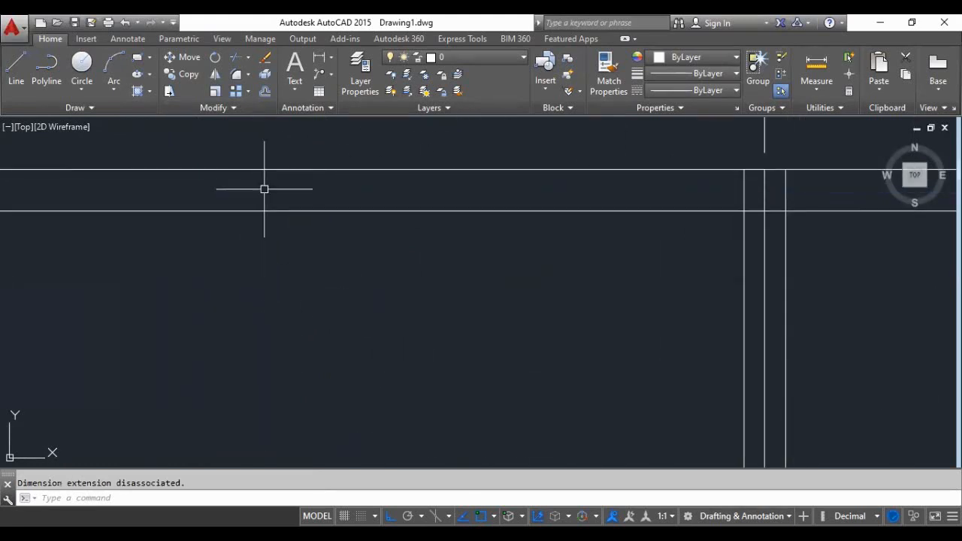
scroll(226, 196, "down", 3)
scroll(97, 193, "up", 2)
left_click(103, 204)
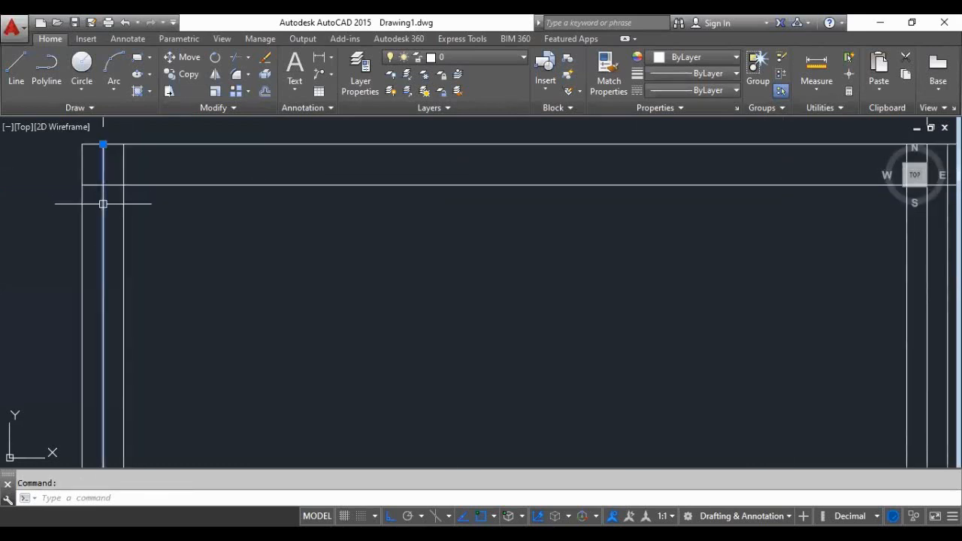
key("Delete")
- Delete the centrelines of the upper vertical partition wall and the right outer wall
scroll(101, 204, "down", 3)
scroll(478, 217, "up", 3)
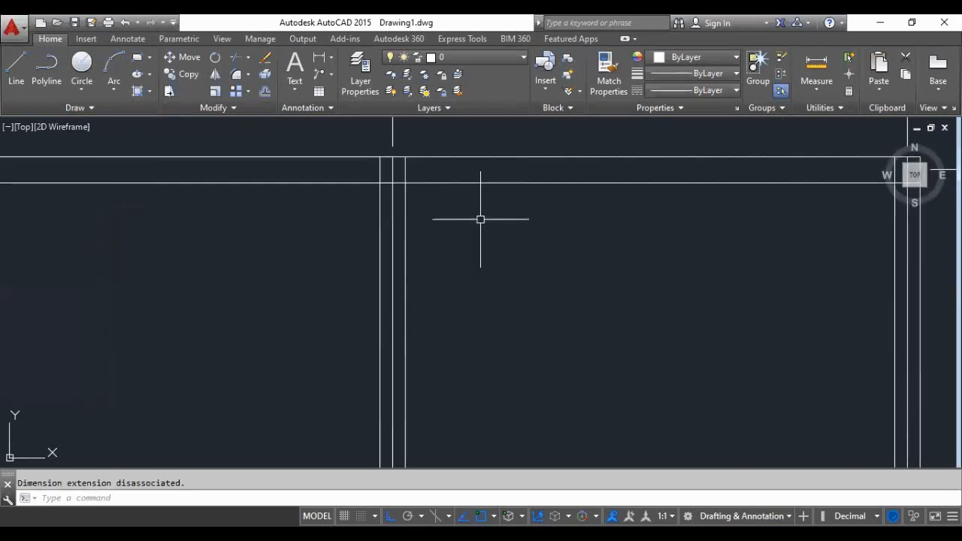
left_click(392, 214)
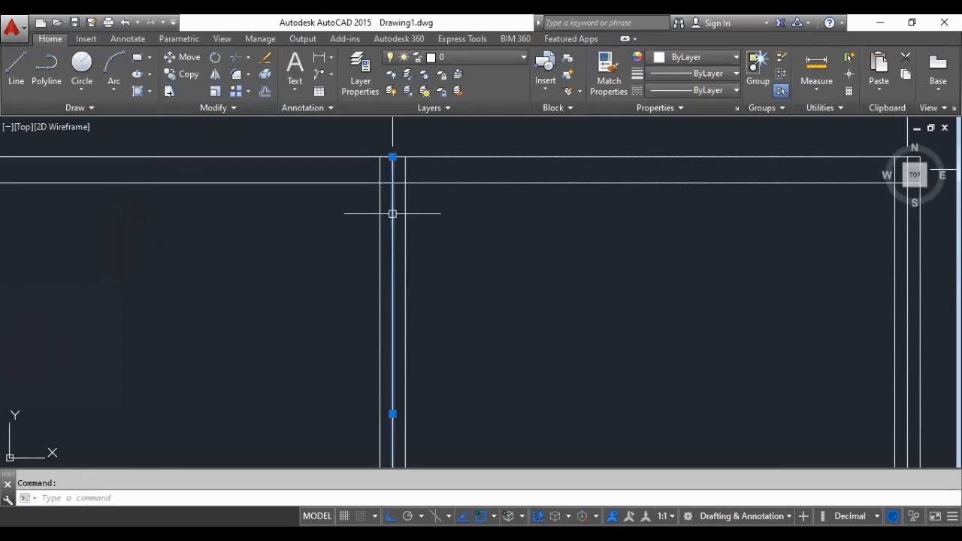
key("Delete")
scroll(392, 213, "down", 3)
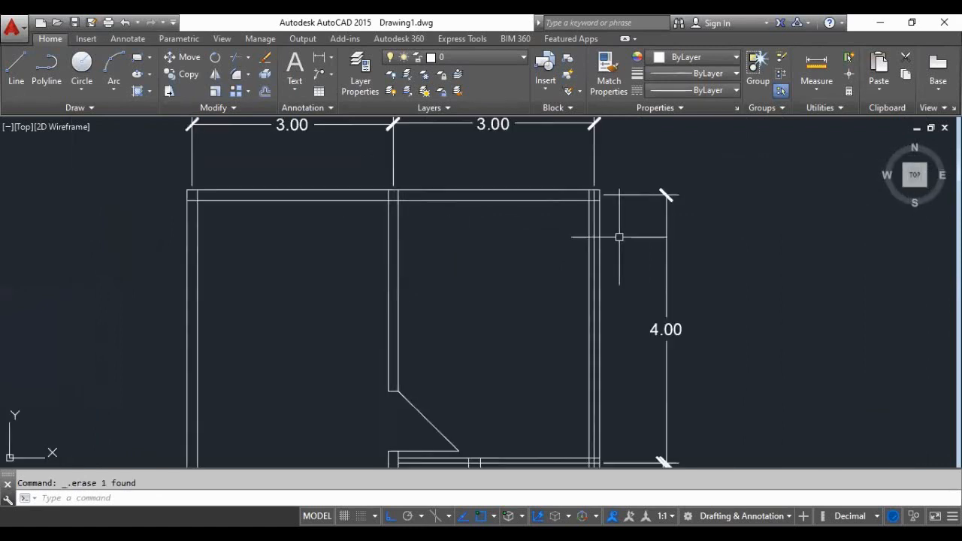
scroll(559, 238, "up", 3)
left_click(558, 245)
key("Delete")
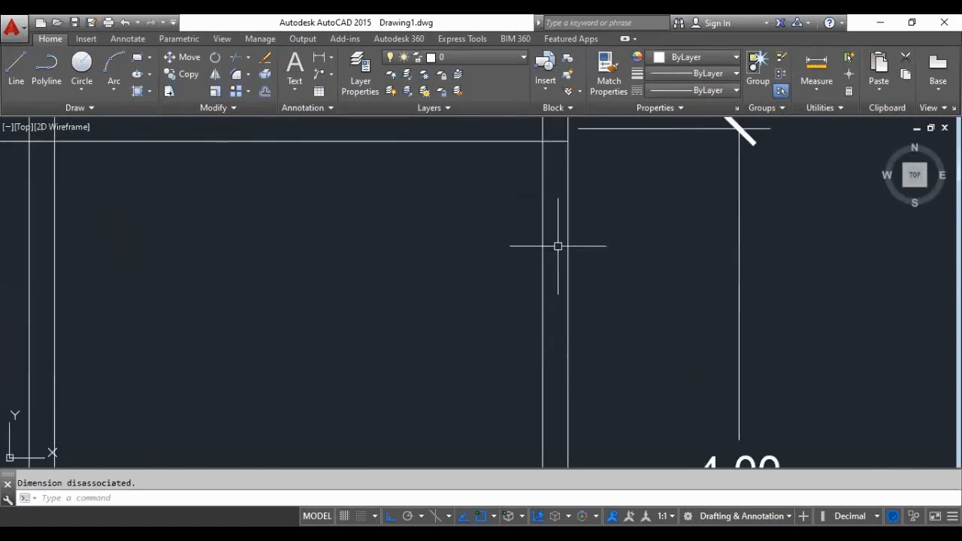
- Delete the centrelines of the small middle room's upper and lower walls
scroll(519, 213, "down", 3)
scroll(426, 285, "up", 3)
scroll(426, 285, "up", 3)
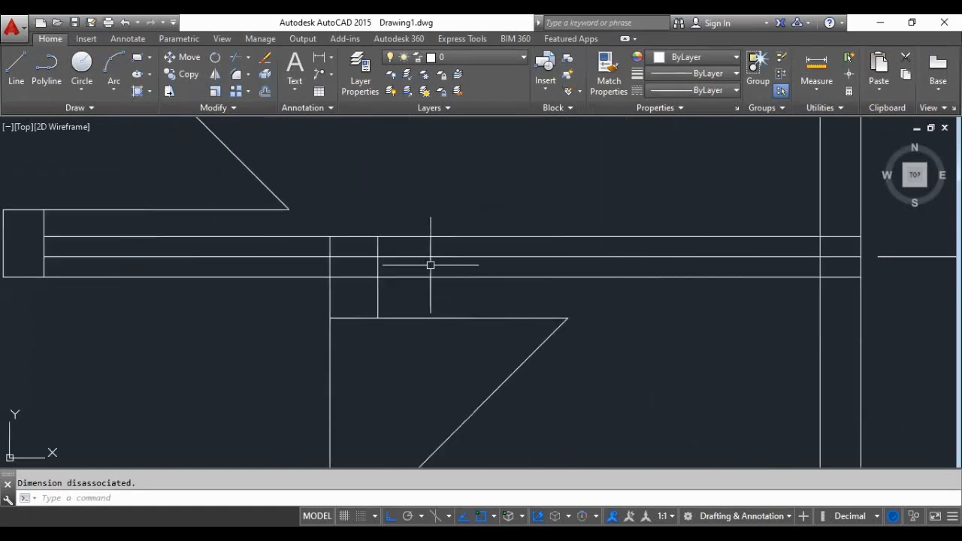
left_click(432, 256)
key("Delete")
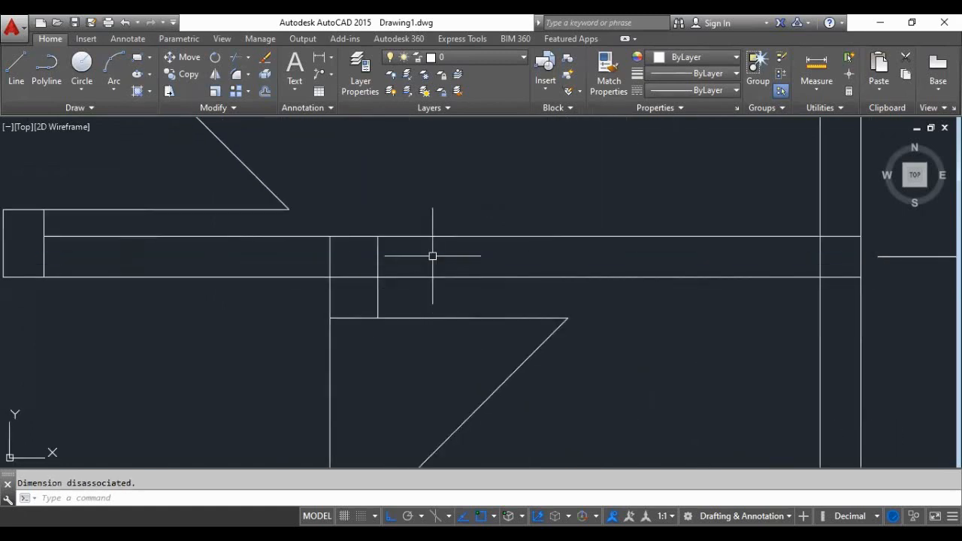
scroll(430, 256, "down", 4)
scroll(429, 255, "up", 5)
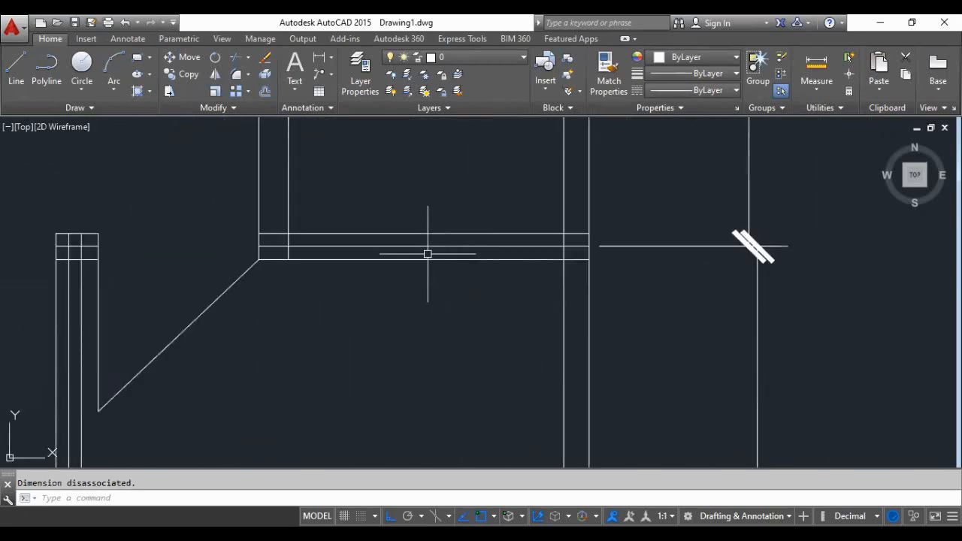
left_click(423, 246)
key("Delete")
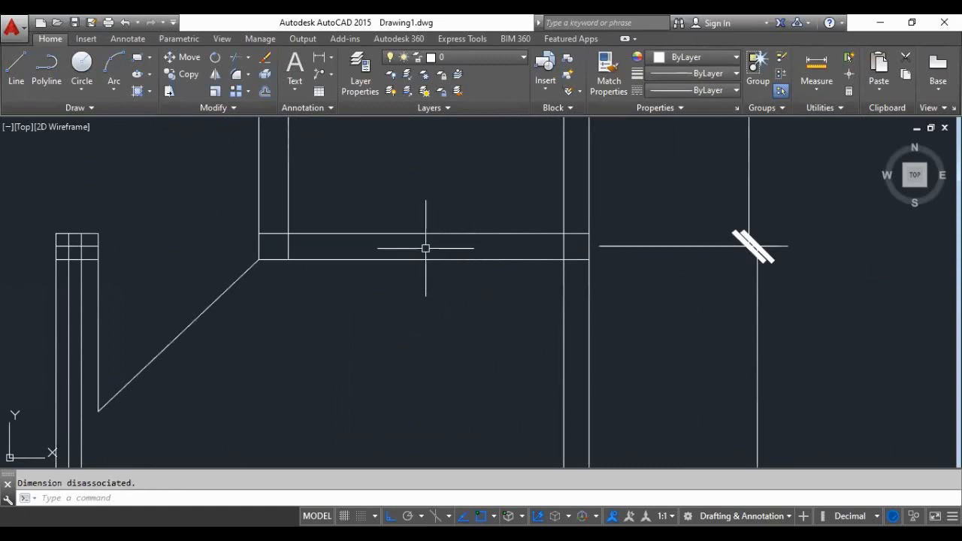
- Delete the lower vertical partition's centreline and the short middle line crossing its upper end
left_click(75, 319)
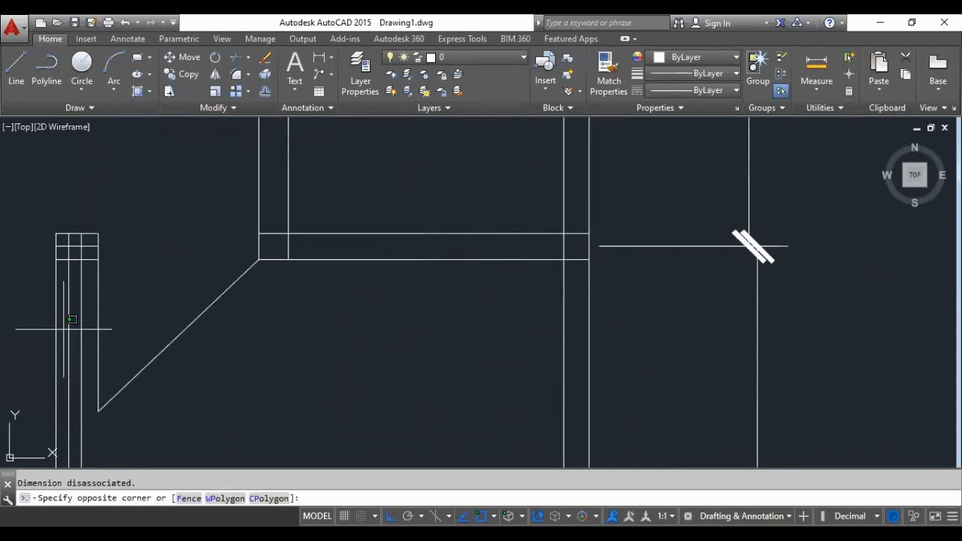
left_click(66, 331)
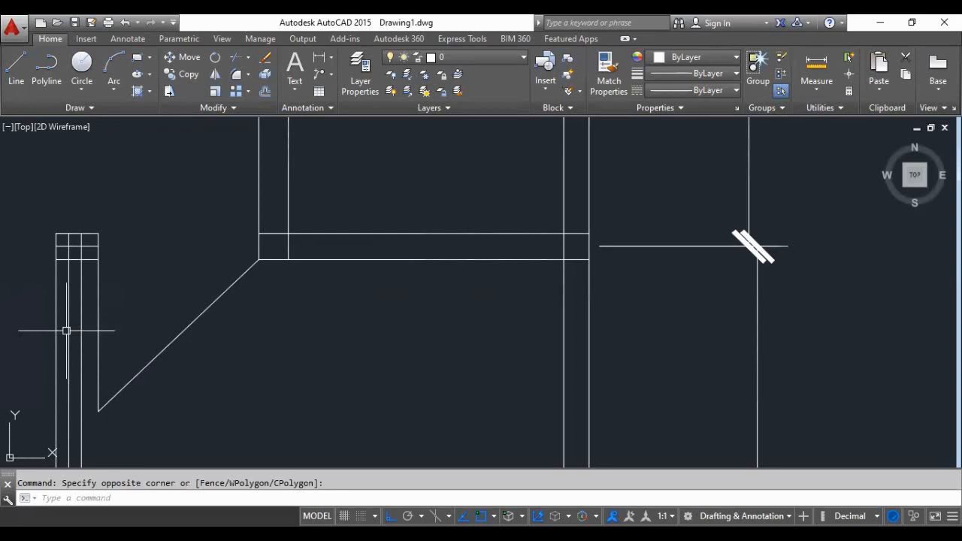
left_click(68, 326)
key("Delete")
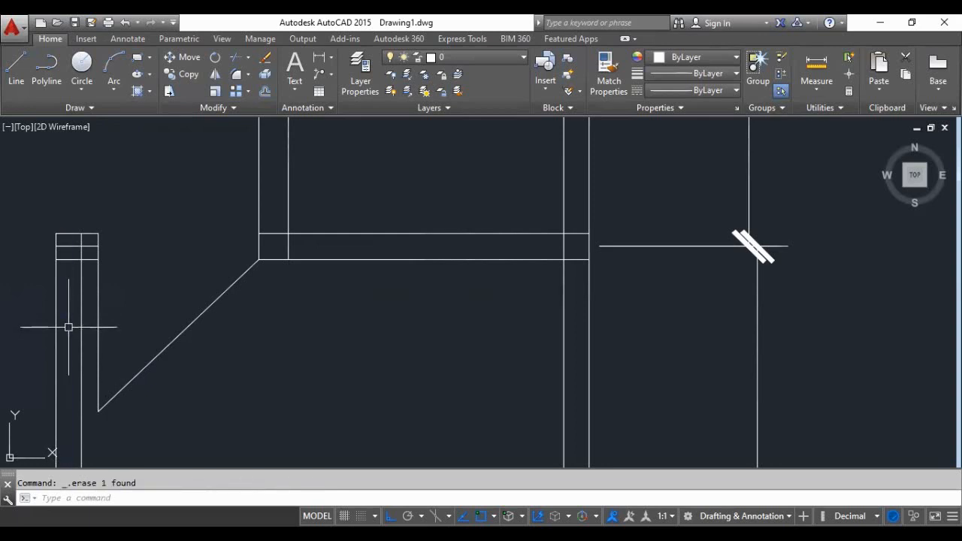
left_click(73, 246)
key("Delete")
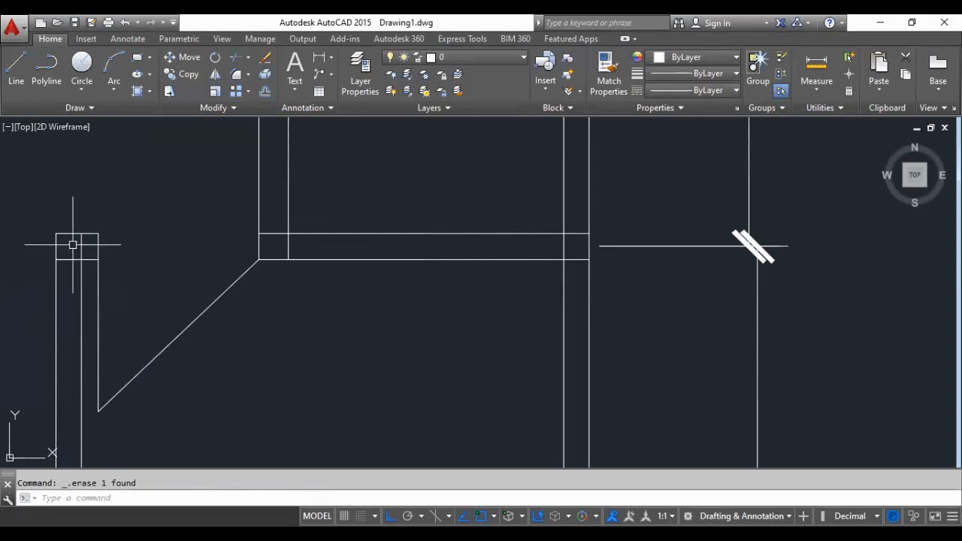
- Delete the centreline of the bottom outer wall
scroll(277, 187, "down", 6)
scroll(185, 285, "up", 4)
scroll(187, 330, "up", 4)
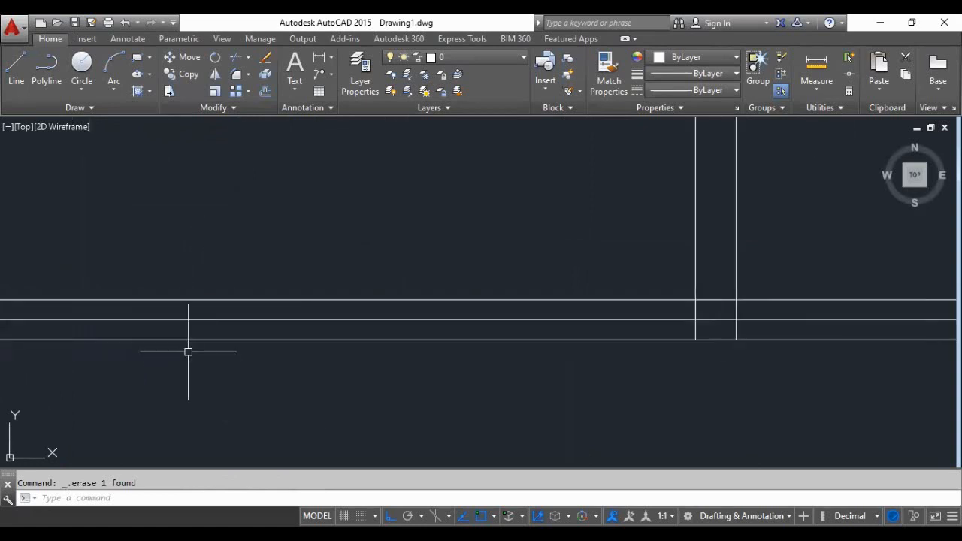
left_click(186, 320)
key("Delete")
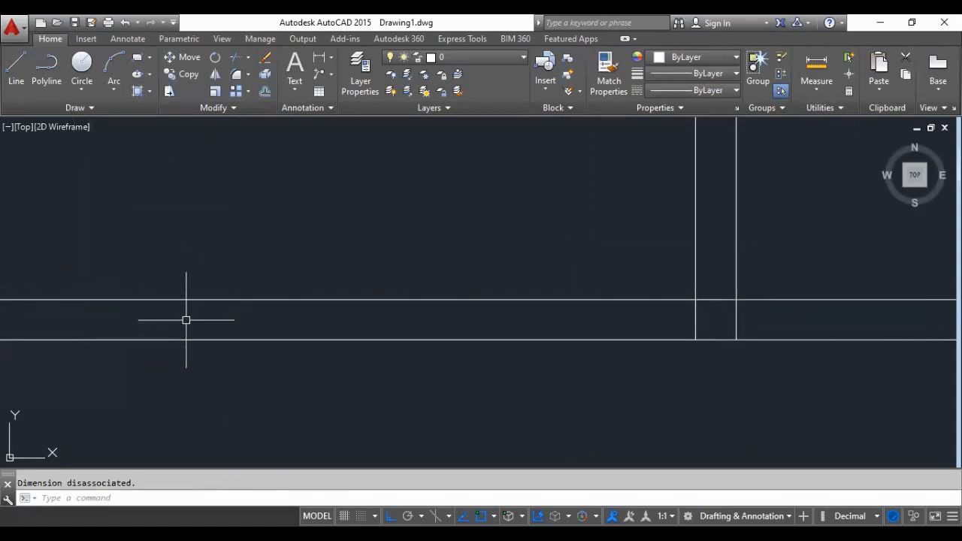
- Examine the bottom wall, its junctions with the vertical walls and the lower door area for leftover lines
scroll(308, 352, "down", 6)
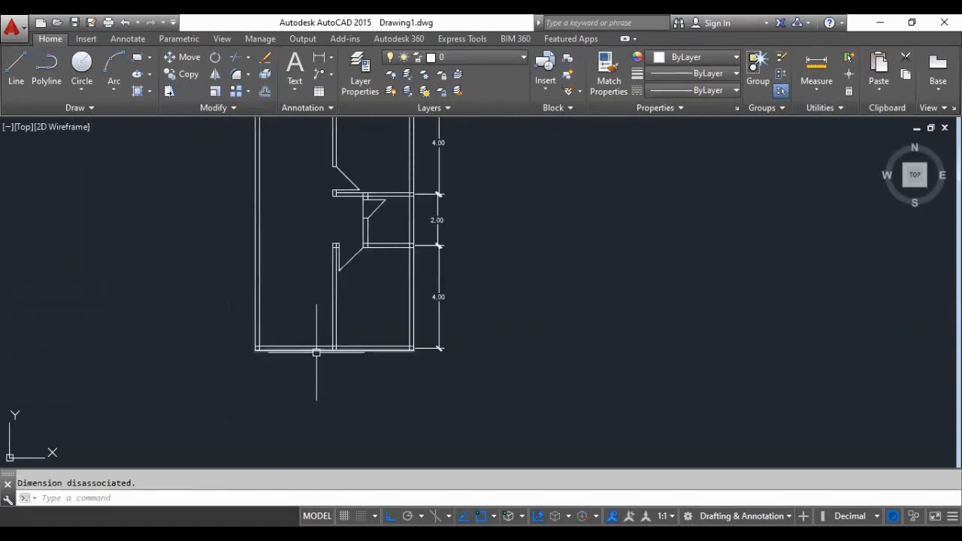
scroll(317, 352, "up", 6)
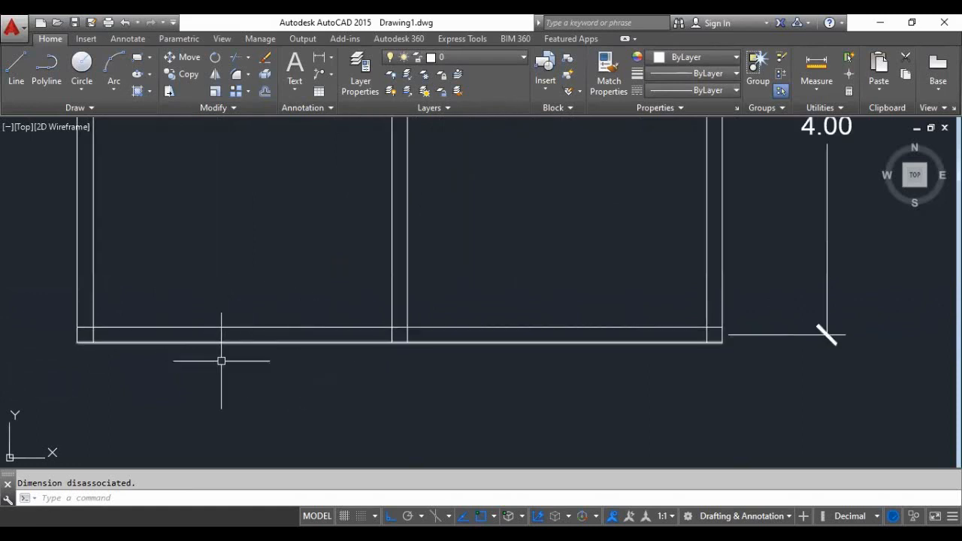
scroll(221, 361, "up", 2)
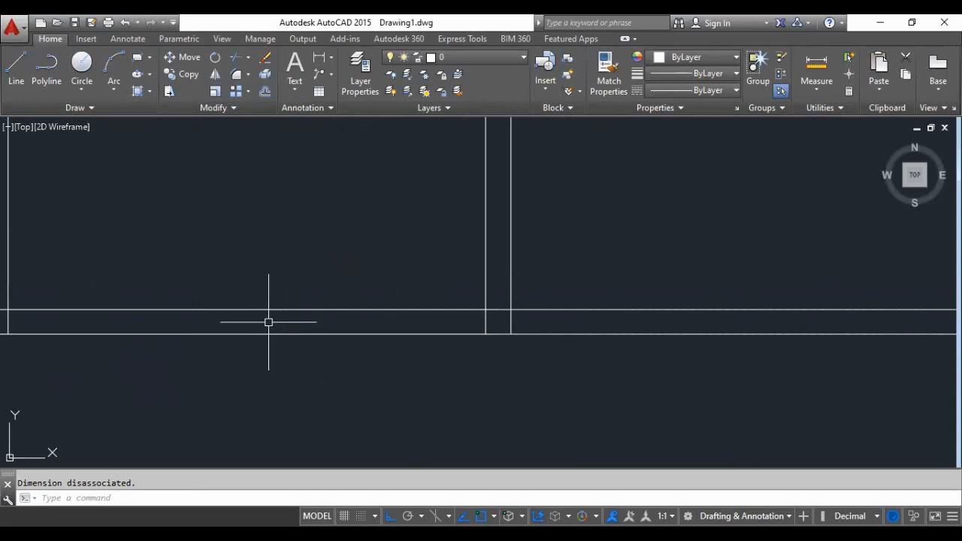
scroll(300, 365, "down", 1)
scroll(367, 330, "up", 1)
scroll(364, 365, "down", 1)
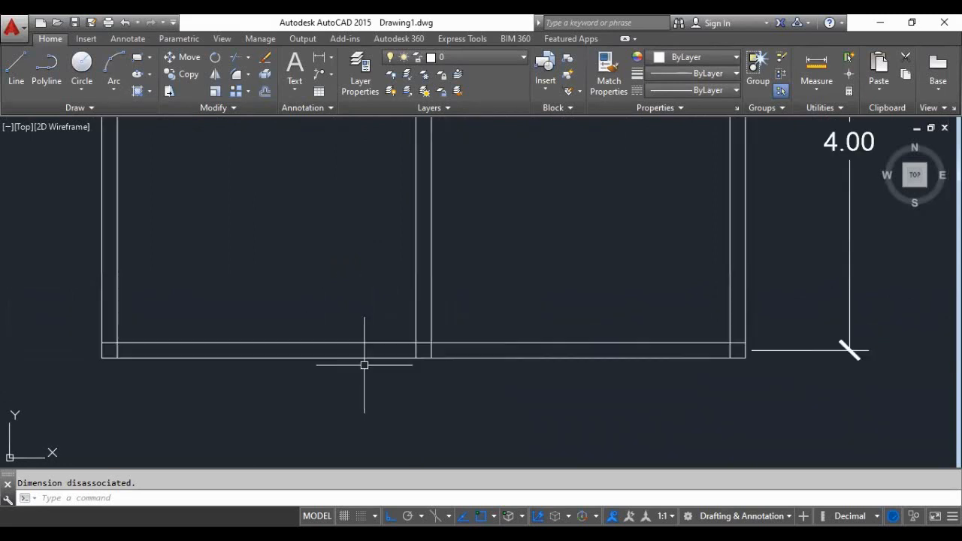
scroll(364, 365, "down", 1)
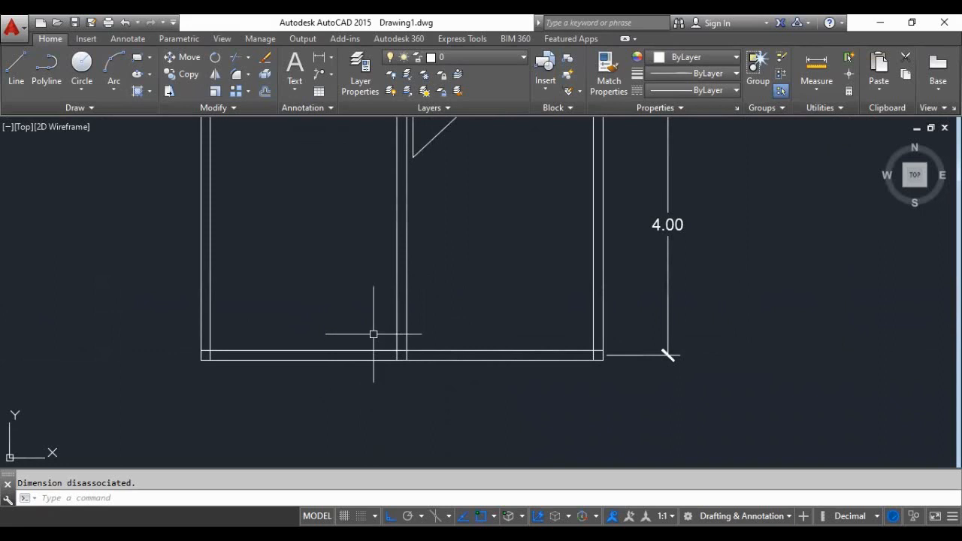
scroll(374, 371, "up", 2)
scroll(373, 371, "down", 2)
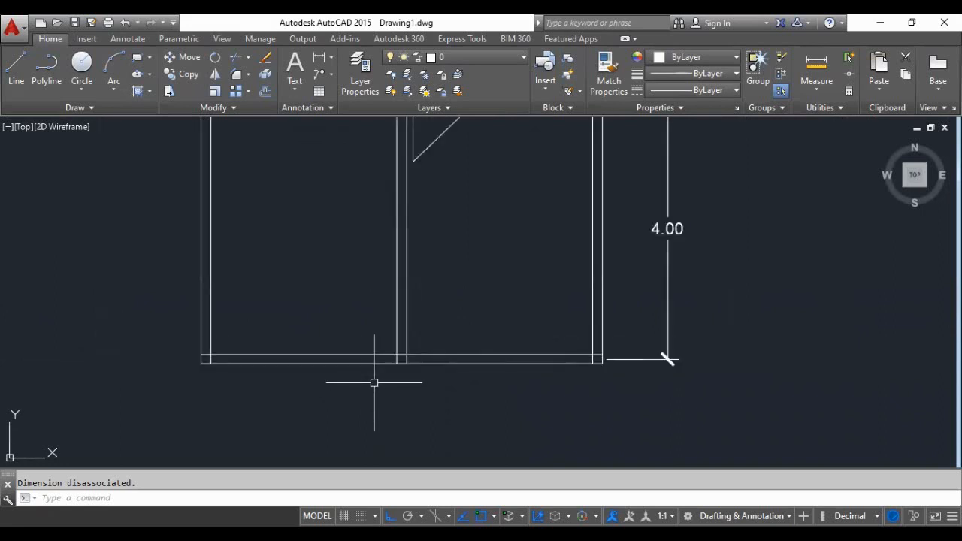
scroll(402, 264, "up", 2)
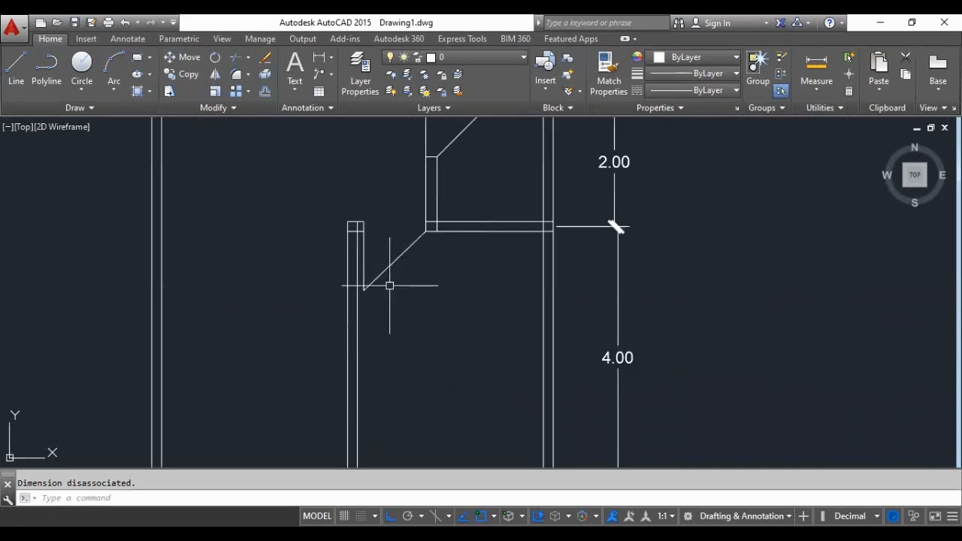
scroll(281, 326, "down", 2)
scroll(271, 378, "up", 2)
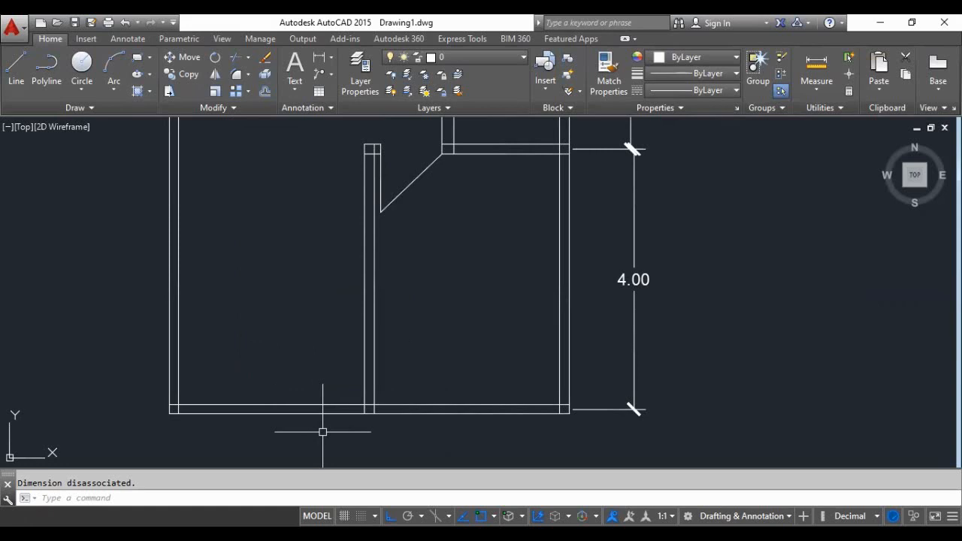
scroll(323, 431, "up", 2)
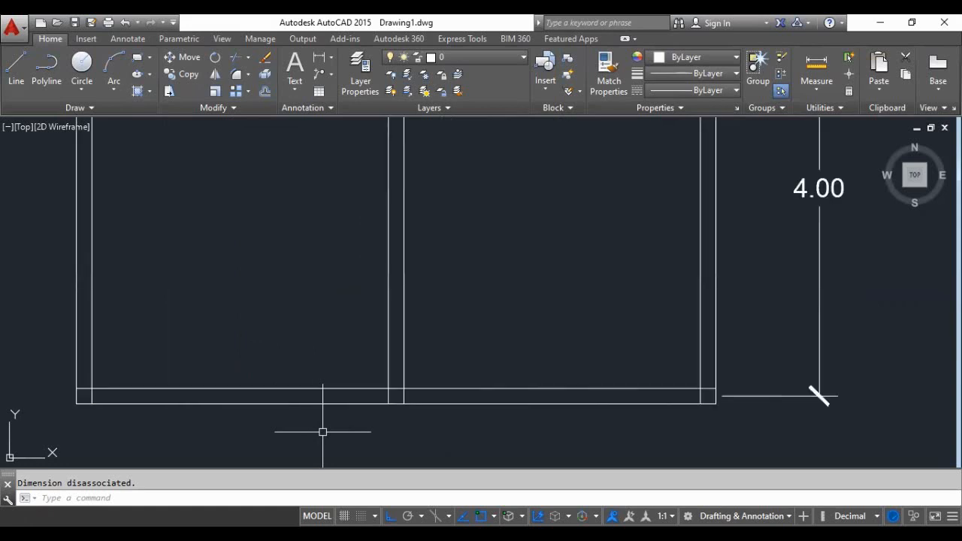
- Offset the left face of the lower vertical partition 0.10 to the left for the door's edge
type("o")
key("Return")
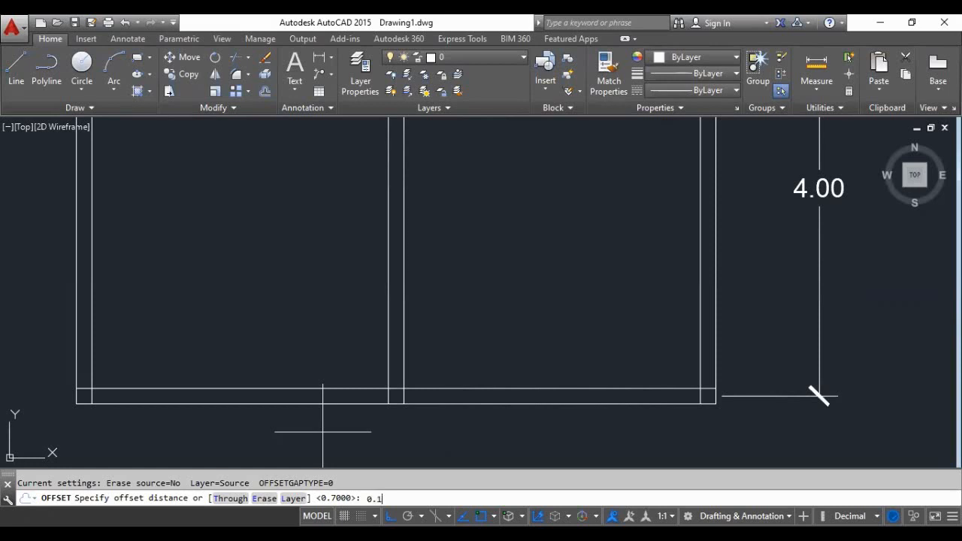
key("Return")
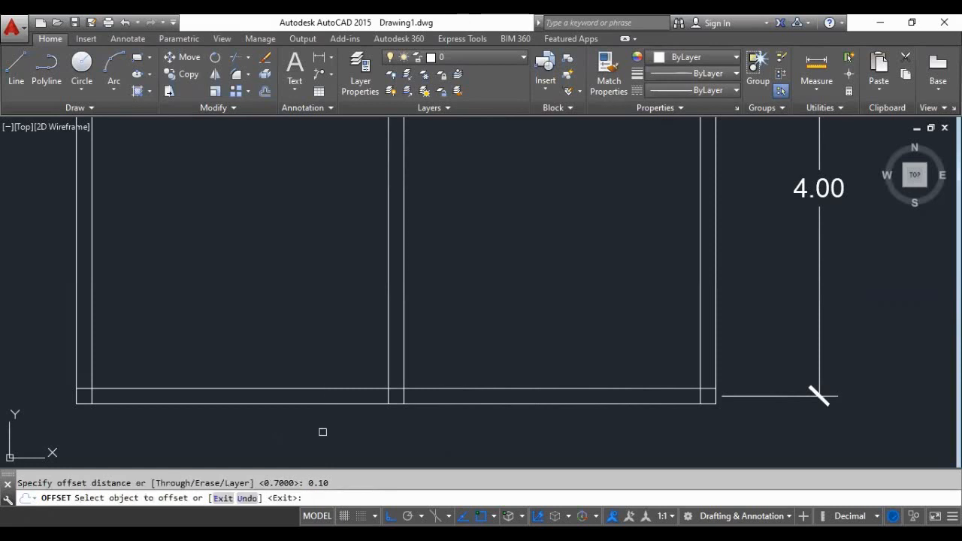
left_click(387, 343)
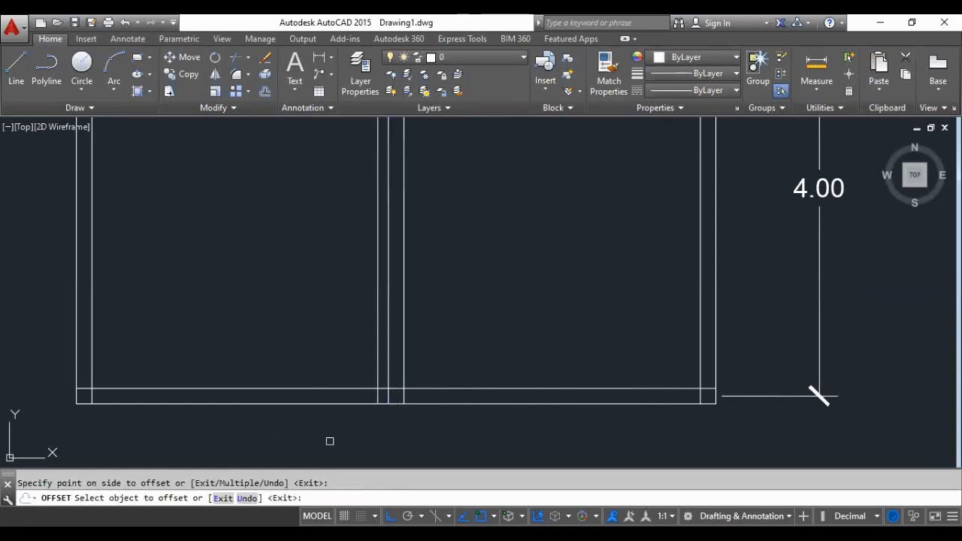
key("Return")
key("Return")
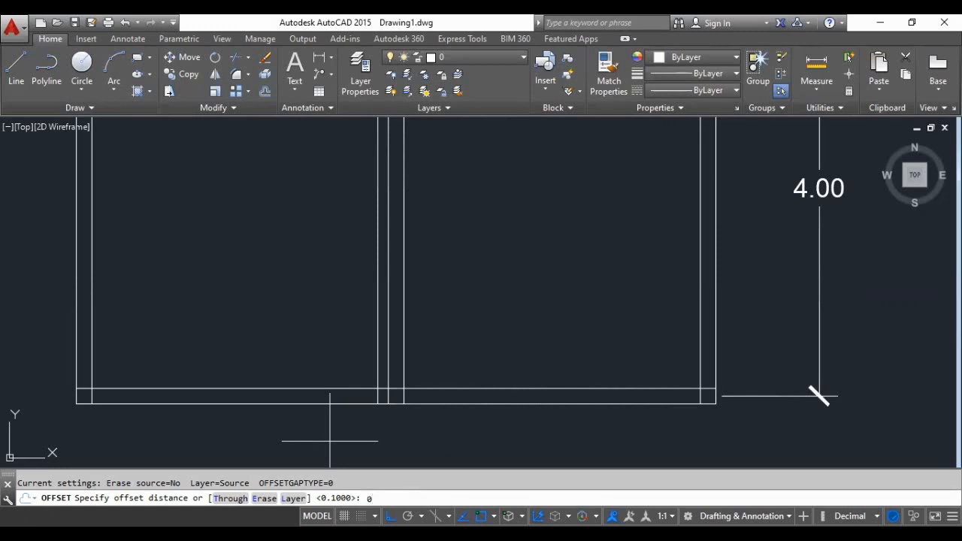
- Offset the new door edge line 0.95 to the left to mark the other side of the opening
key("Return")
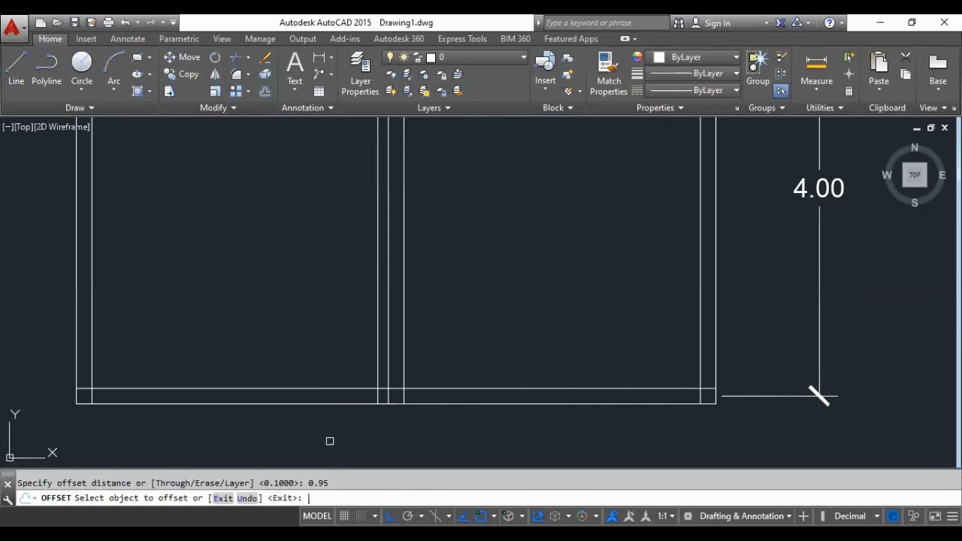
left_click(377, 370)
left_click(301, 442)
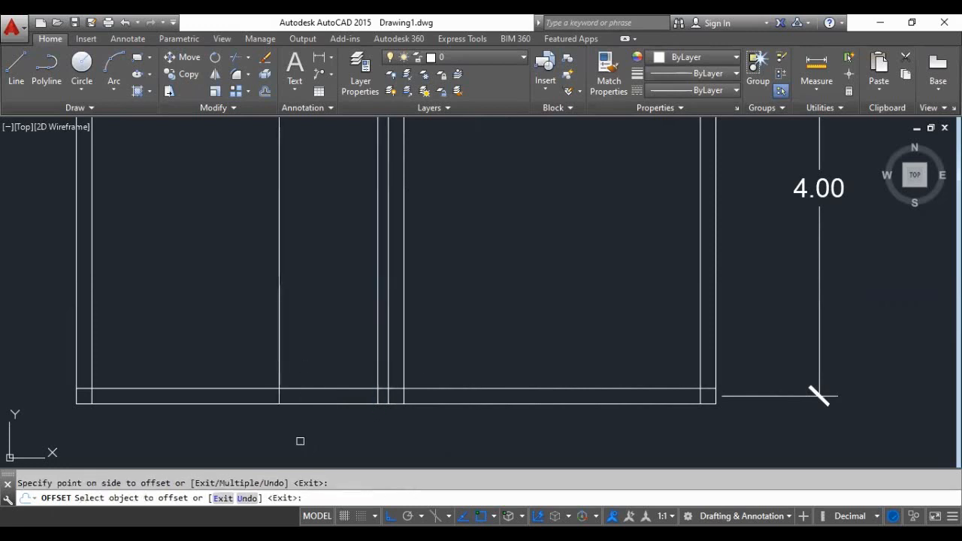
key("Return")
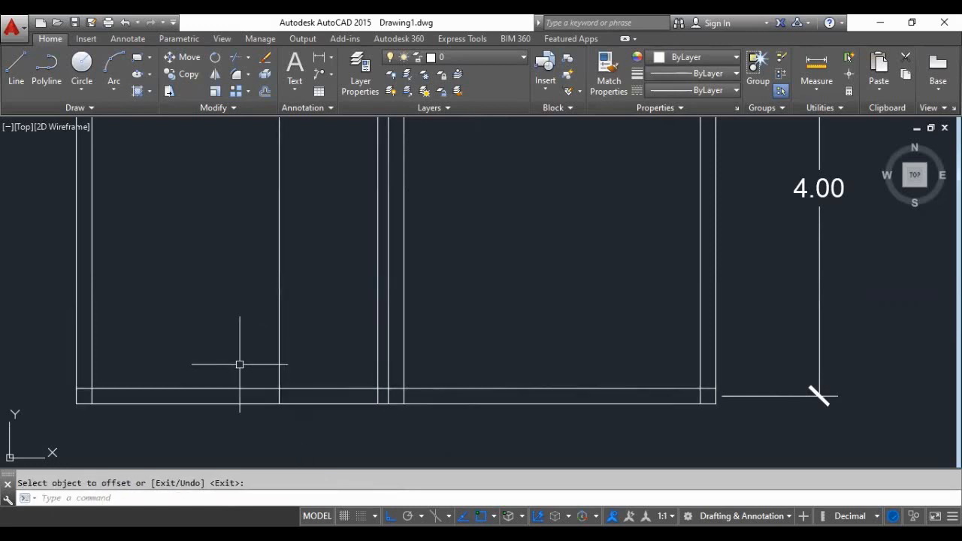
- Offset the bottom wall's inner line 0.95 upward into the room
key("Return")
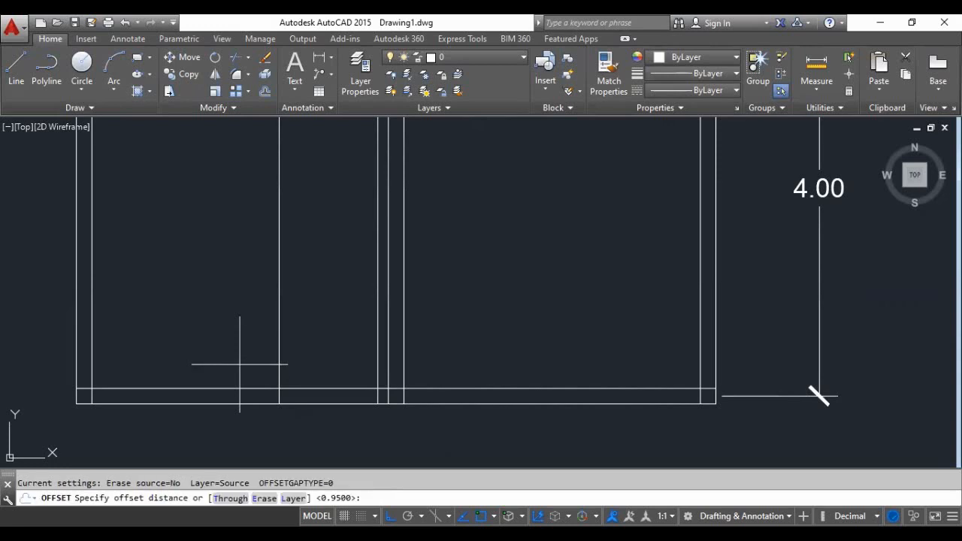
key("Return")
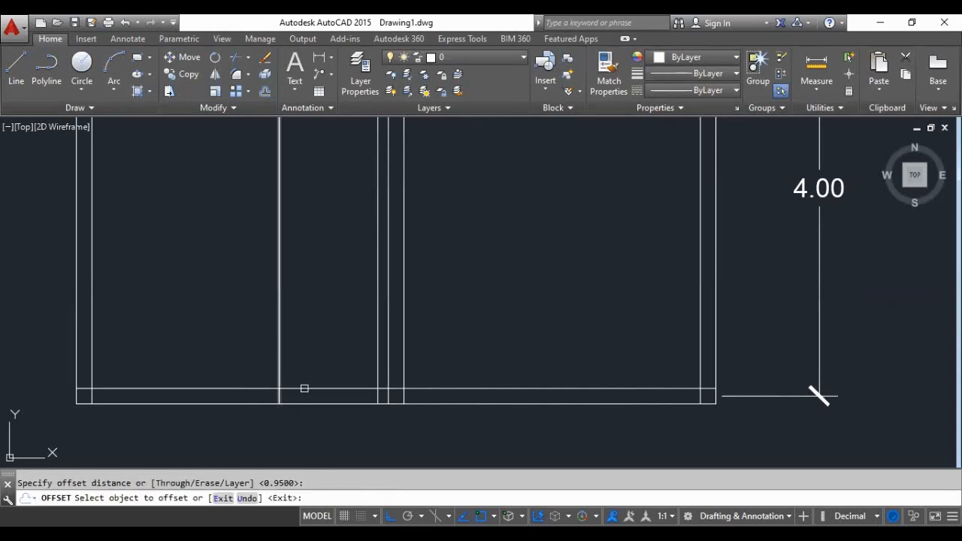
left_click(303, 389)
left_click(315, 358)
key("Return")
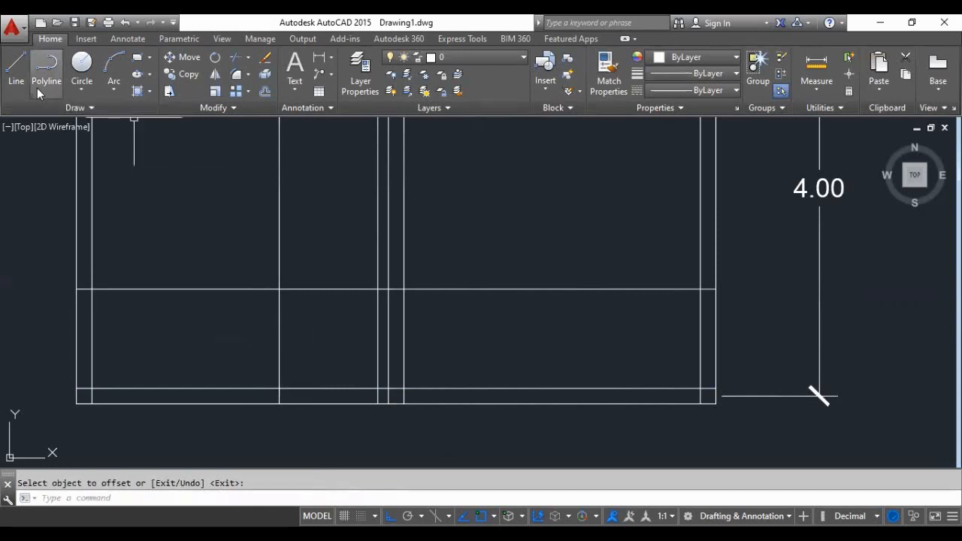
- Draw the door's diagonal line from the upper guide intersection at the partition side to the opening's left corner on the inner wall line
left_click(18, 75)
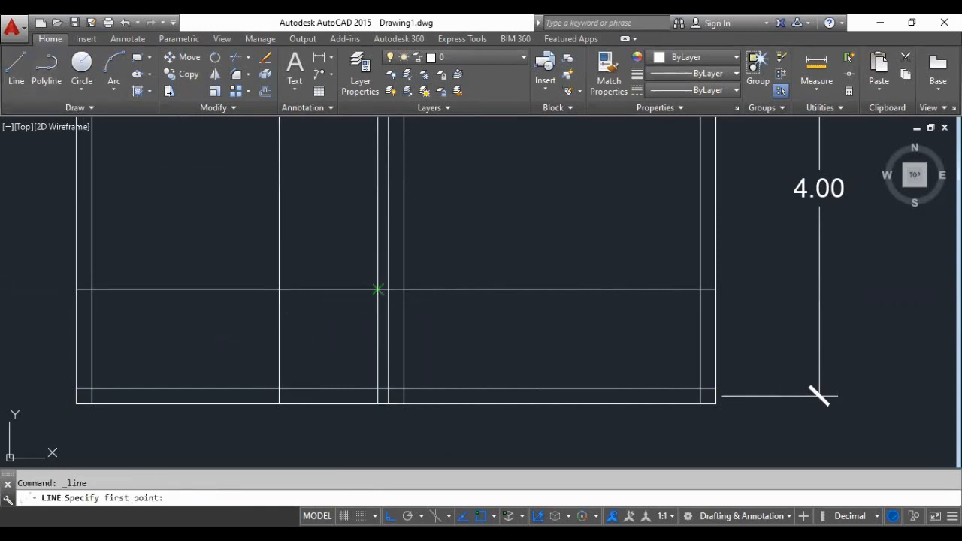
left_click(377, 289)
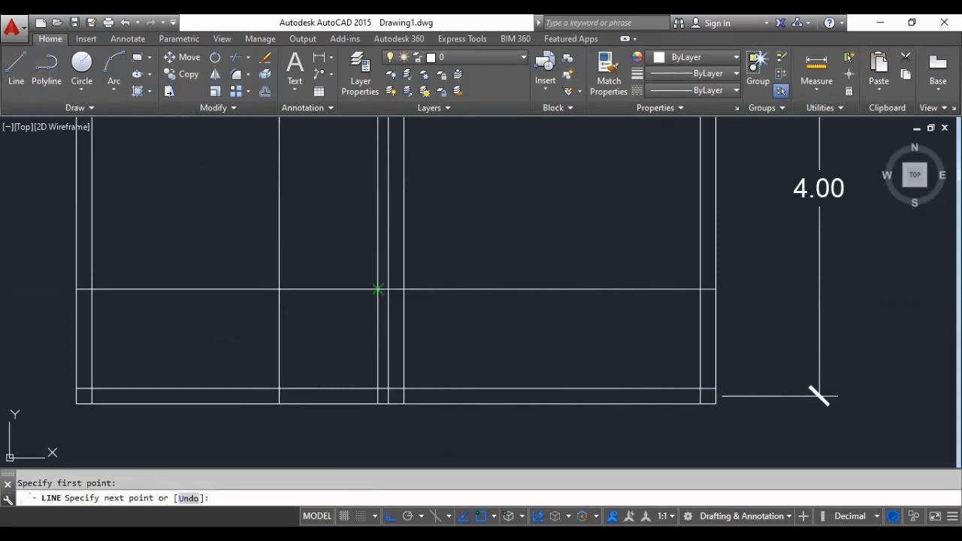
left_click(279, 389)
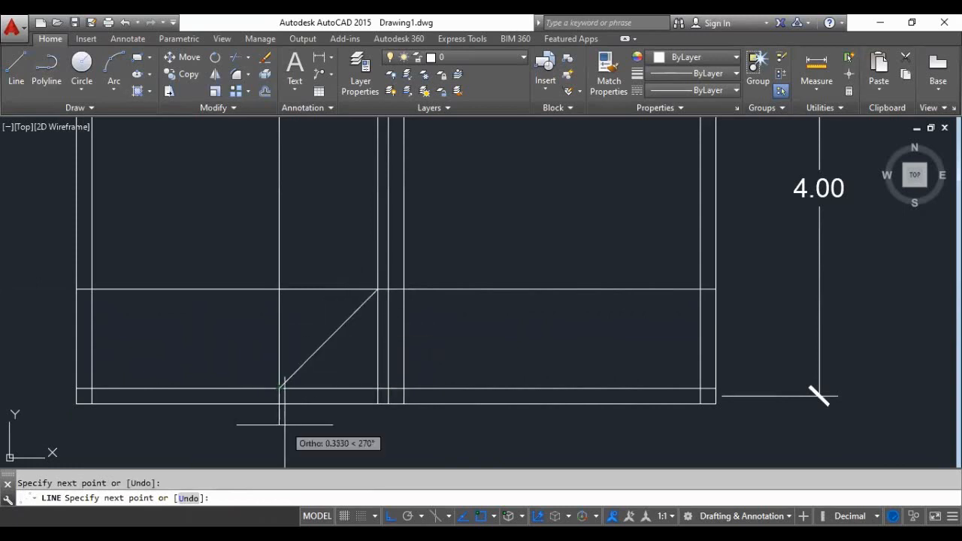
key("Escape")
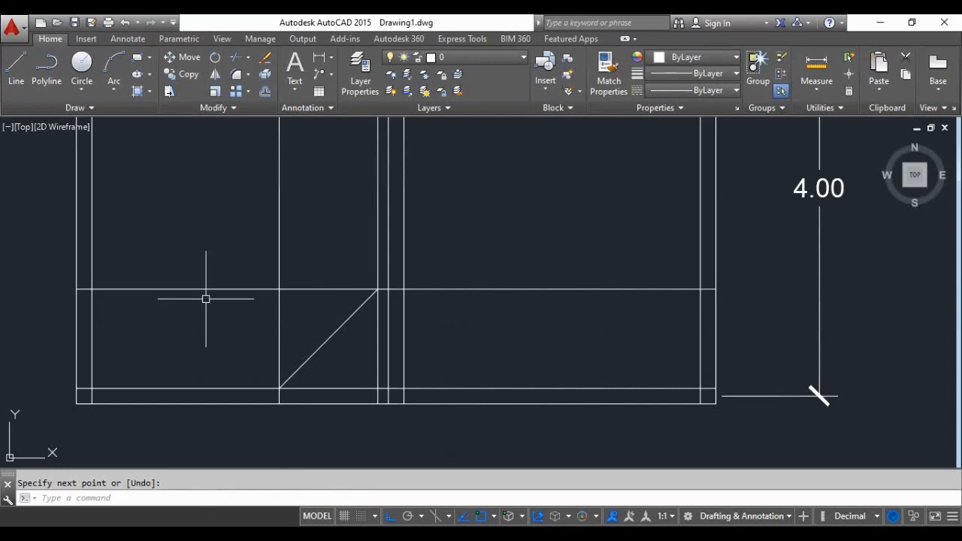
- Trim the bottom wall's inner line across the door opening and the guide-line segments around and above the door
type("ts o")
type("r")
key("Return")
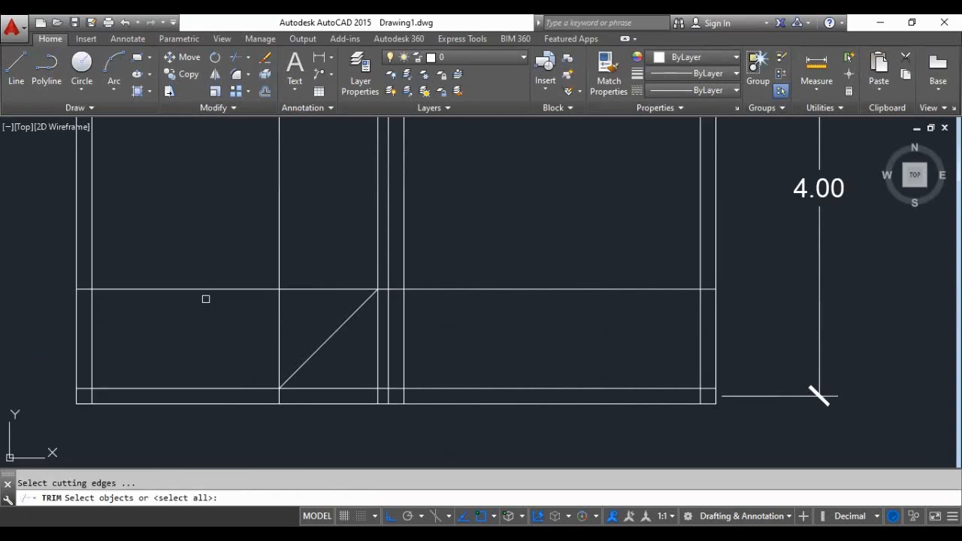
key("Return")
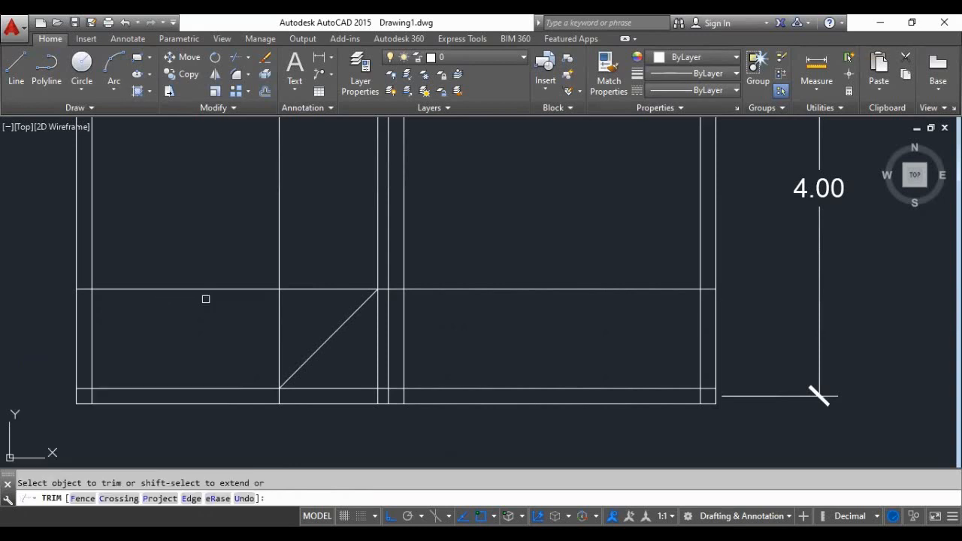
left_click(329, 391)
left_click(278, 349)
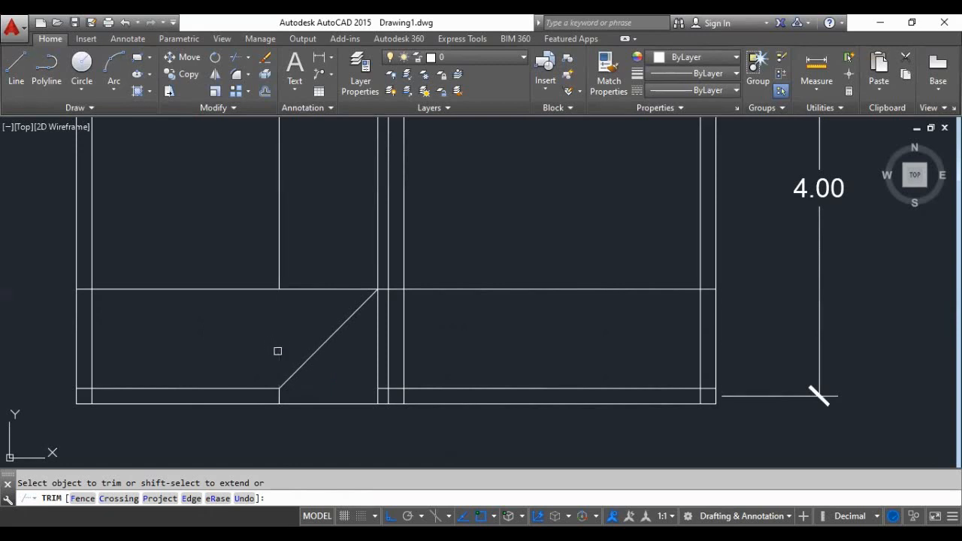
left_click(81, 288)
left_click(258, 288)
left_click(321, 289)
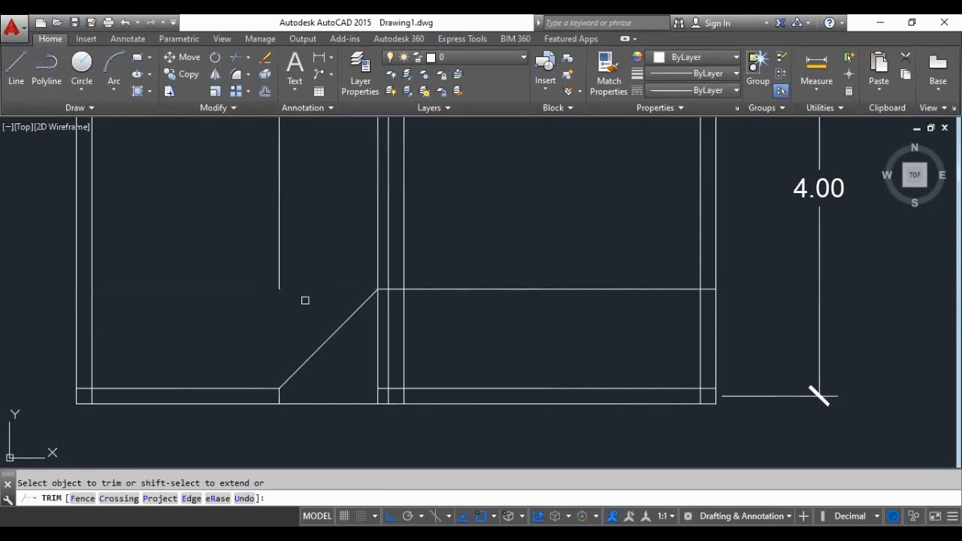
left_click(375, 282)
key("Escape")
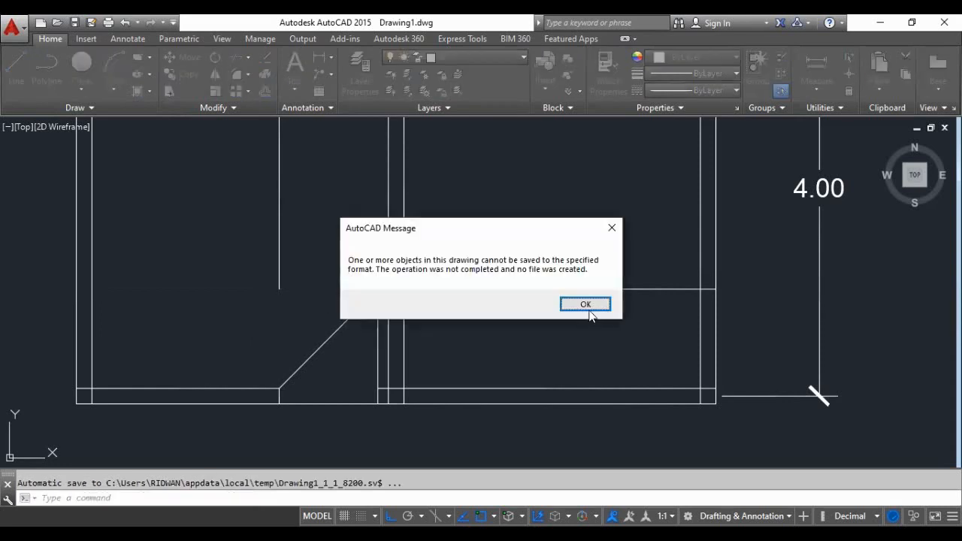
- Delete the leftover vertical guide line above the door and the horizontal guide line crossing the lower right room
left_click(586, 304)
left_click(280, 267)
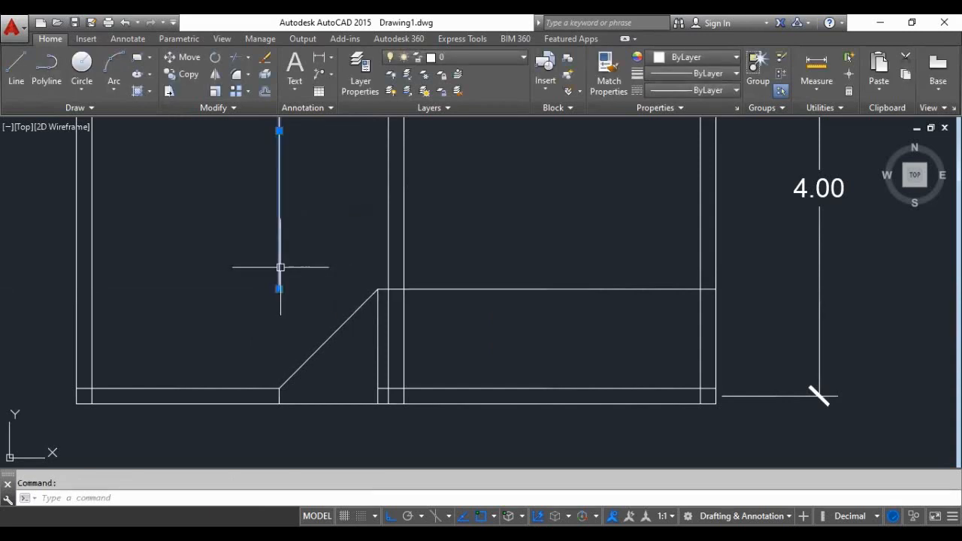
key("Delete")
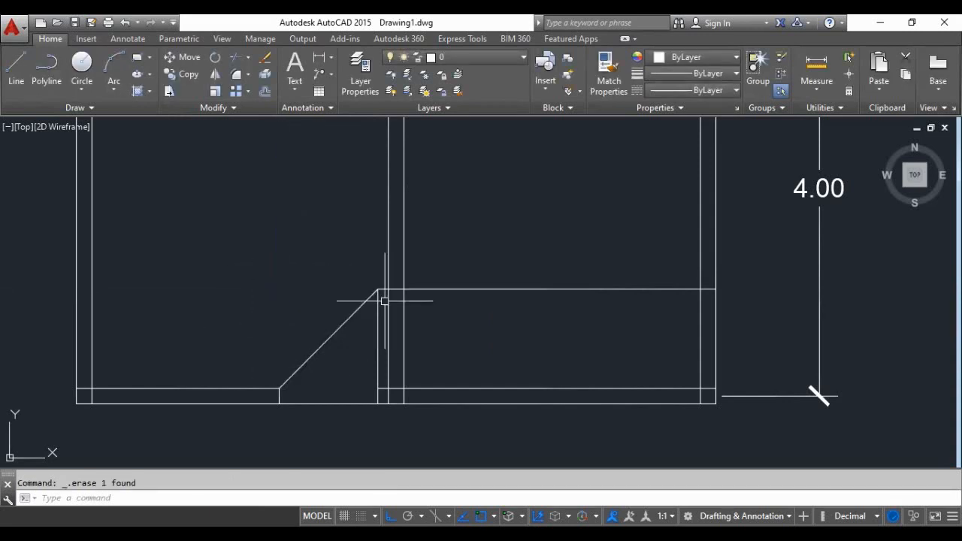
scroll(382, 296, "up", 2)
scroll(305, 325, "down", 2)
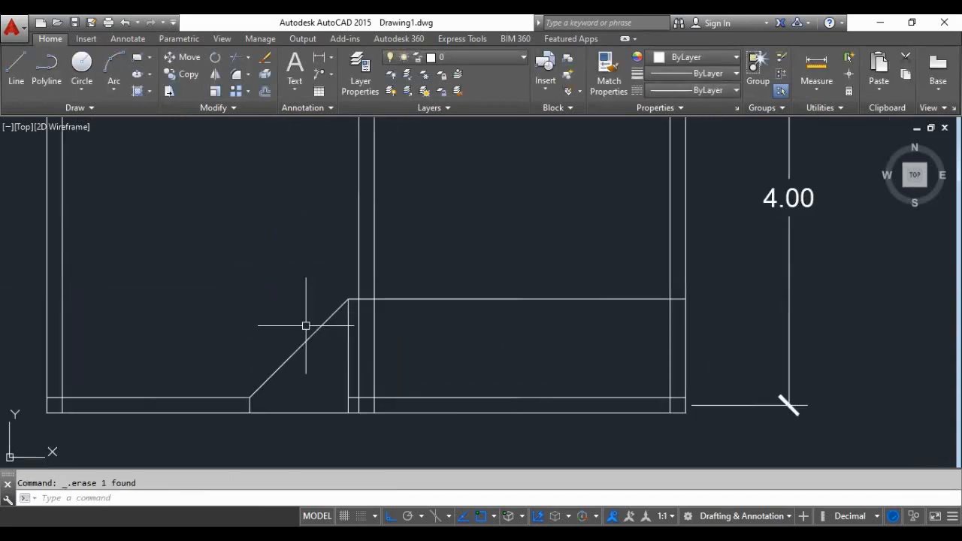
left_click(419, 298)
key("Delete")
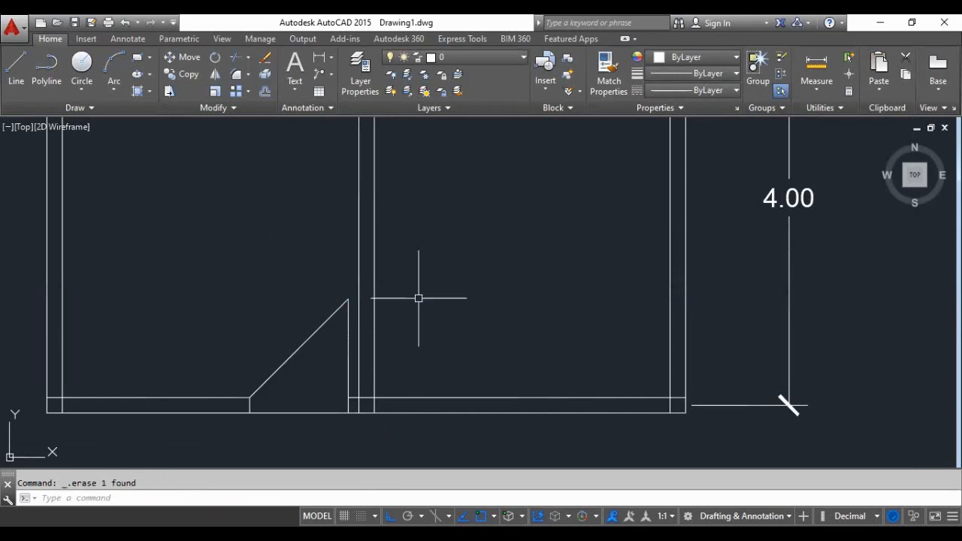
- Hatch the bottom wall from the left outer corner to the door opening with the SOLID pattern
scroll(316, 425, "down", 5)
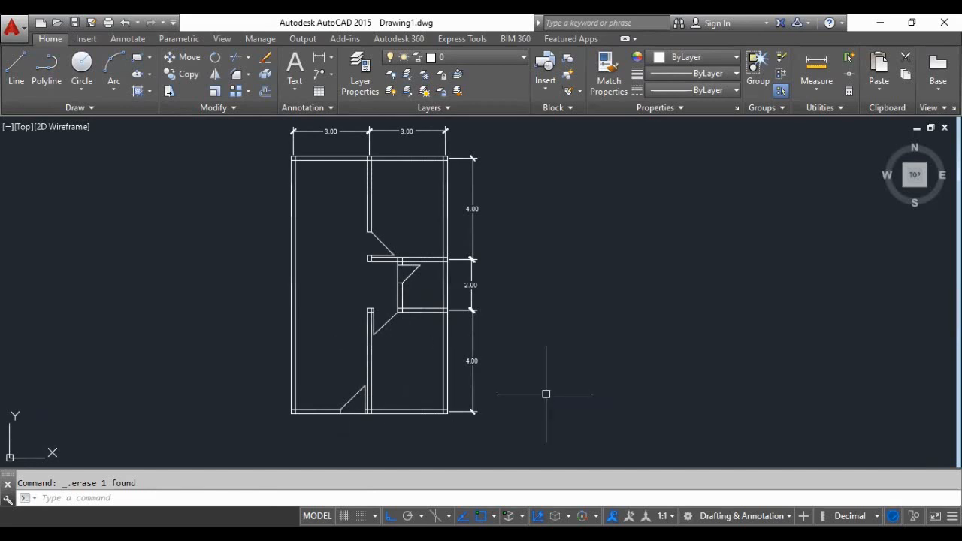
scroll(305, 413, "up", 7)
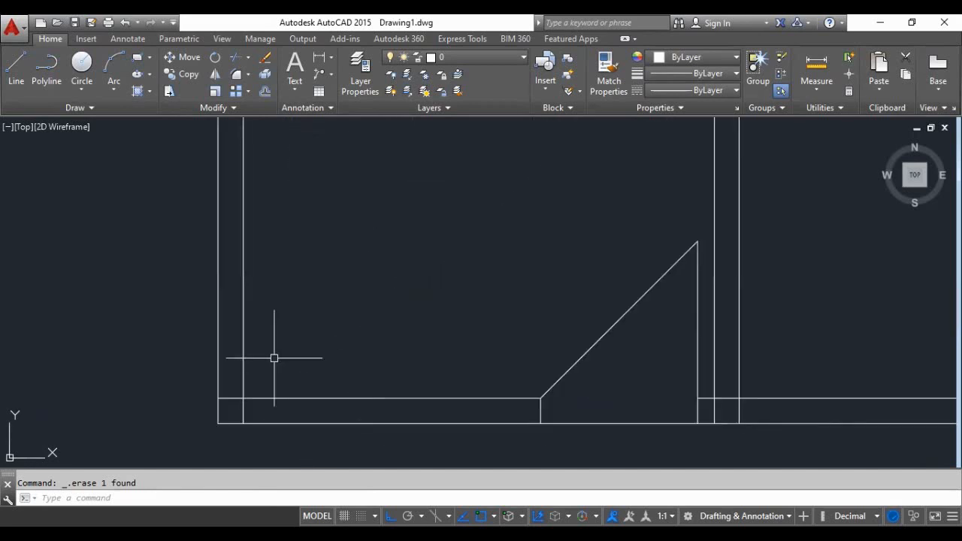
scroll(275, 391, "up", 4)
scroll(288, 359, "down", 6)
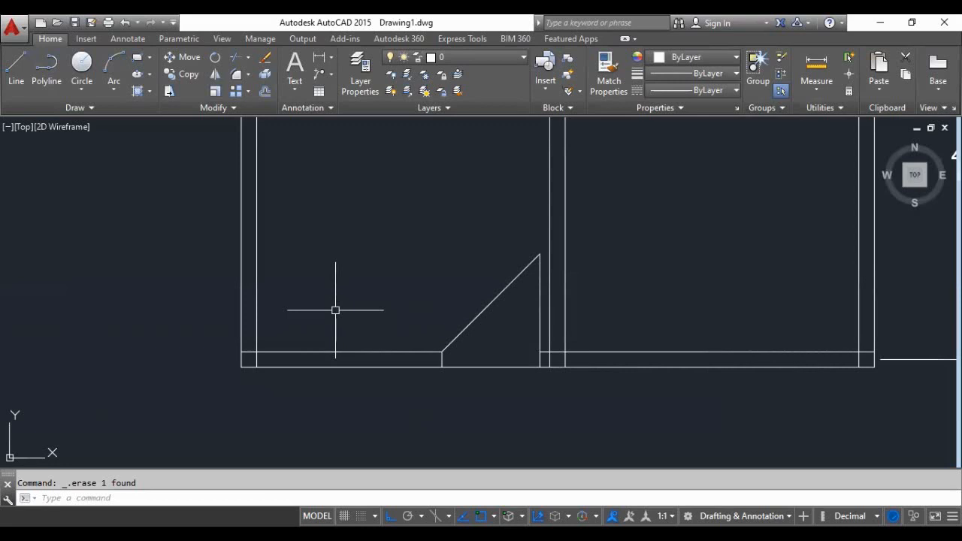
type("h")
key("Return")
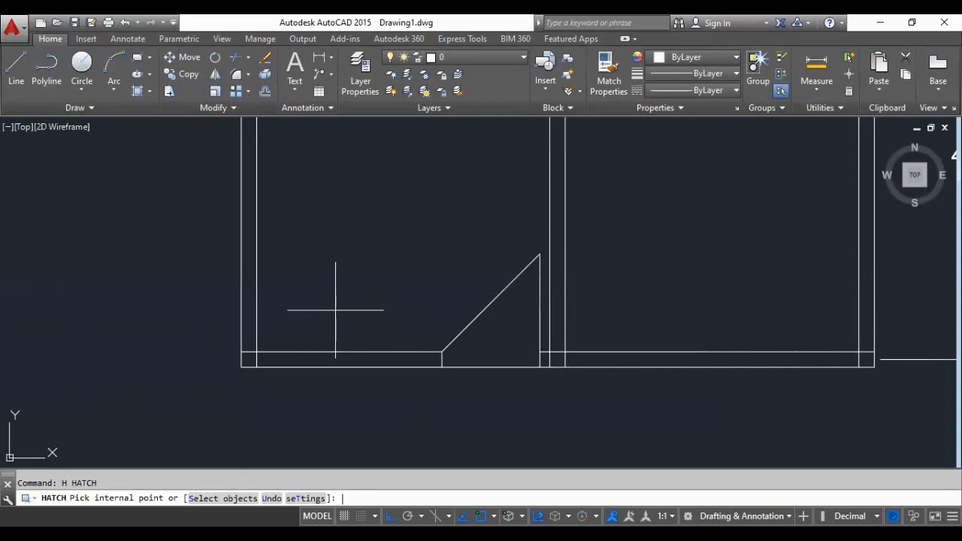
scroll(335, 310, "down", 2)
scroll(346, 391, "up", 2)
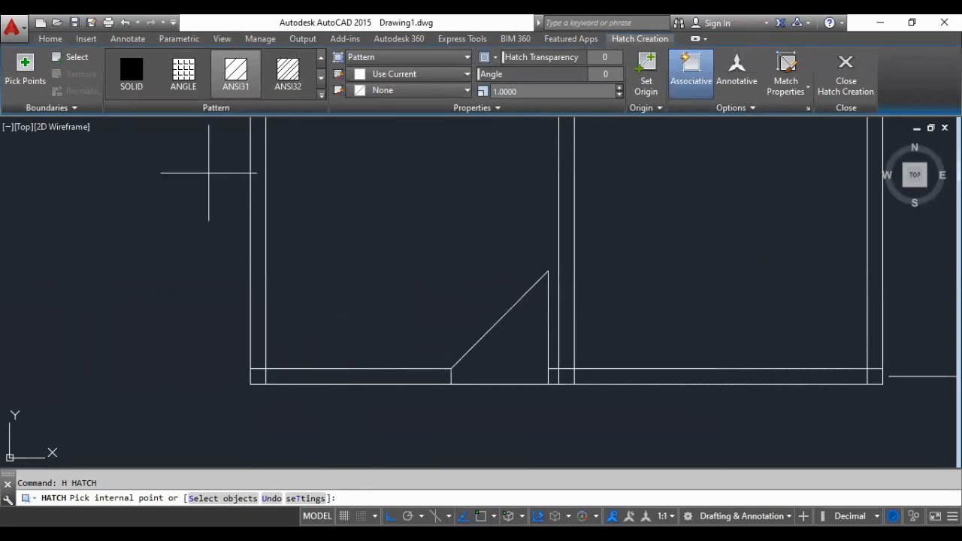
left_click(125, 72)
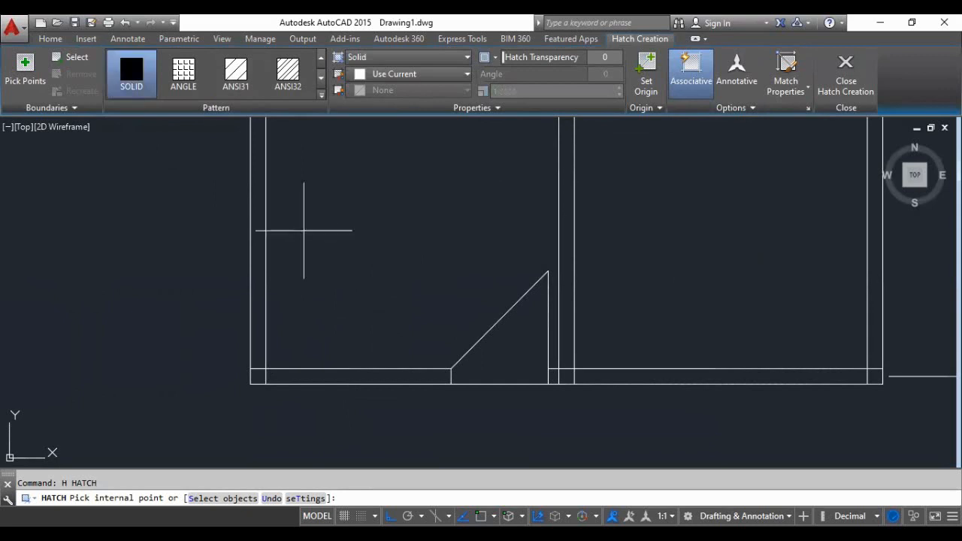
left_click(332, 375)
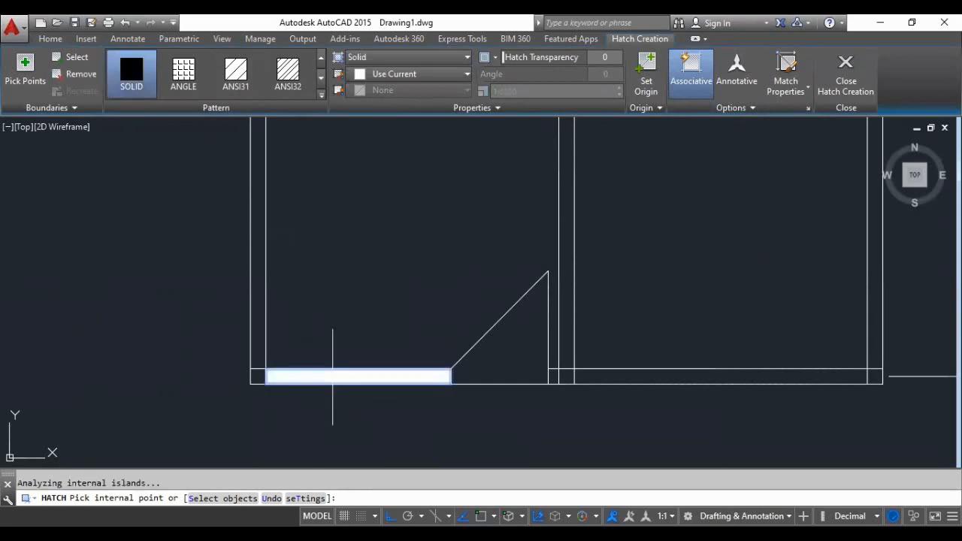
left_click(258, 376)
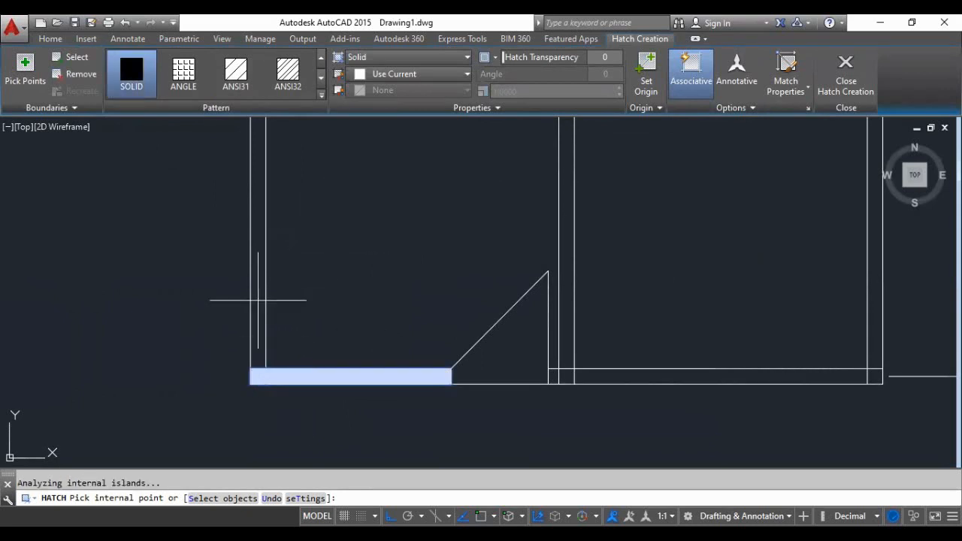
- Add the bottom wall from the door opening to the right outer corner to the solid hatch
left_click(556, 376)
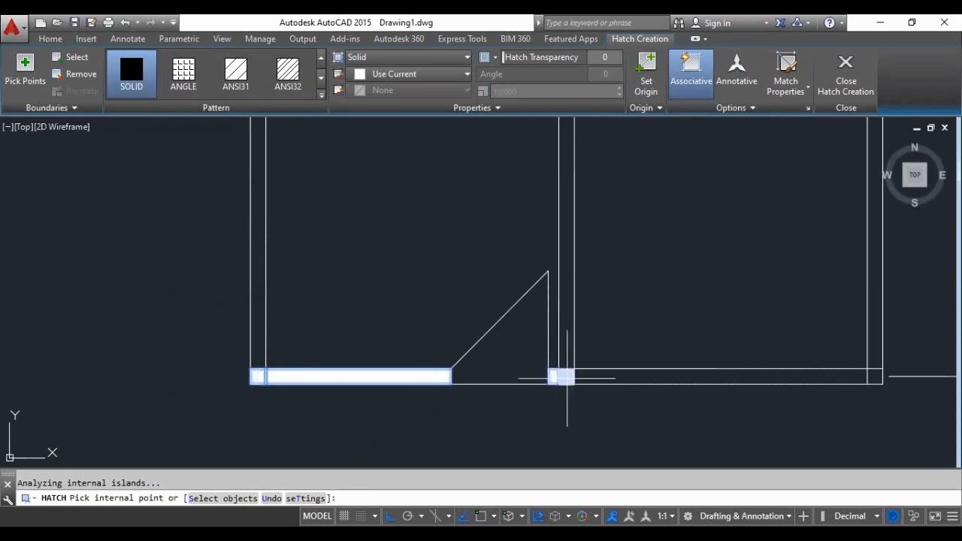
left_click(617, 374)
scroll(326, 395, "down", 2)
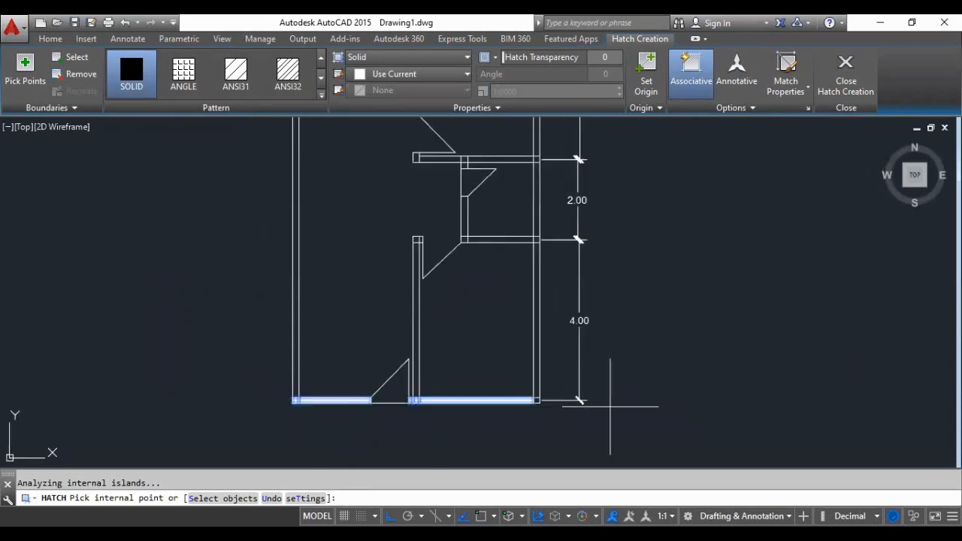
scroll(614, 399, "up", 4)
scroll(423, 402, "up", 2)
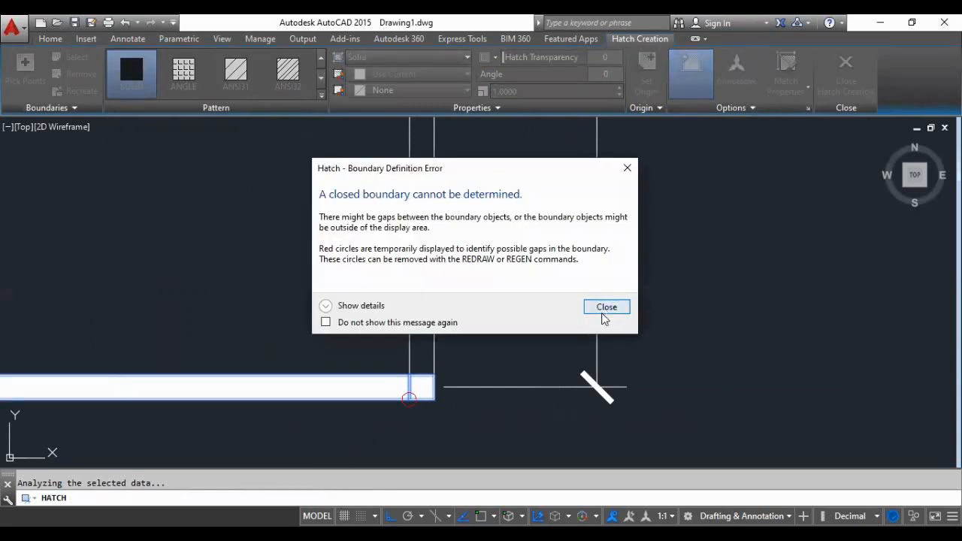
left_click(602, 314)
- Add the lower right room's right wall, upper wall and left partition, including their corner pieces, to the solid hatch
scroll(518, 315, "down", 4)
scroll(448, 304, "up", 4)
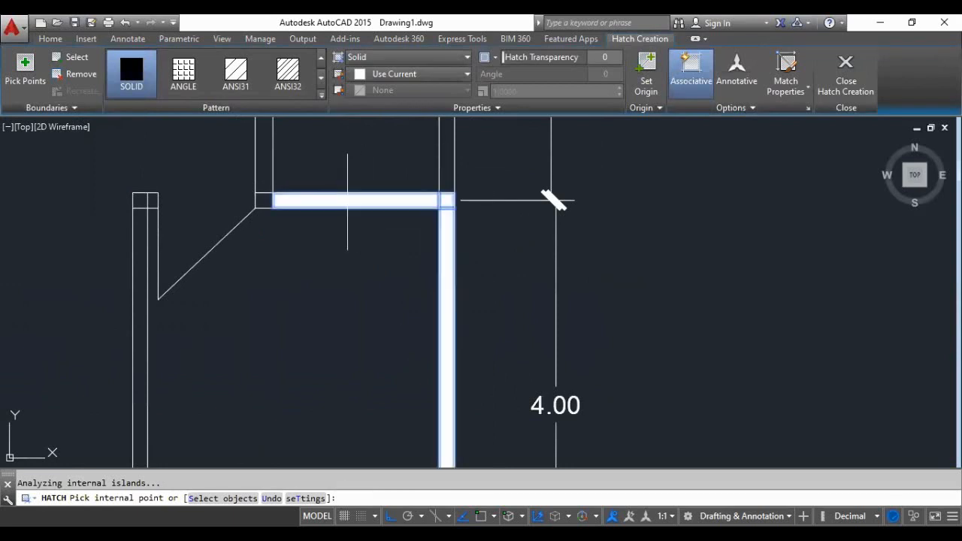
left_click(264, 202)
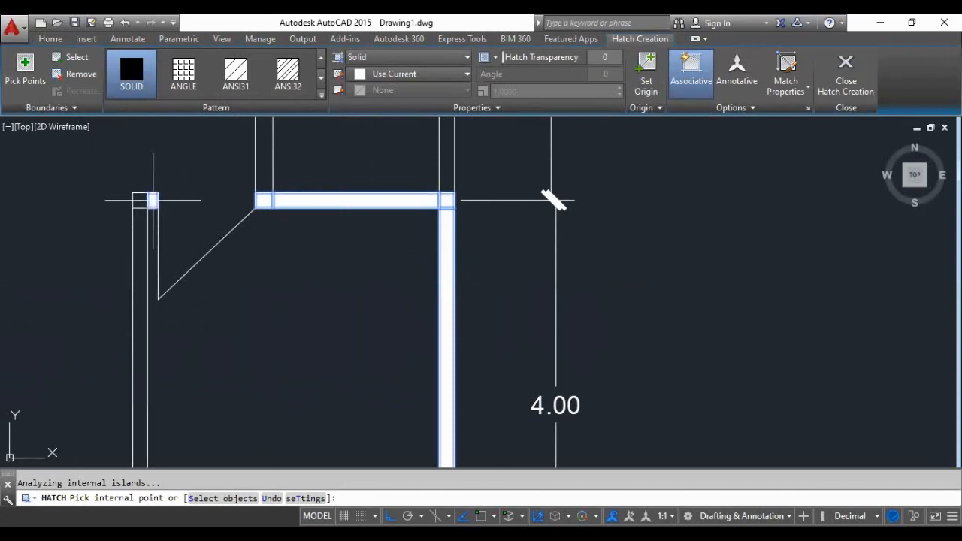
scroll(143, 202, "down", 2)
scroll(146, 361, "up", 2)
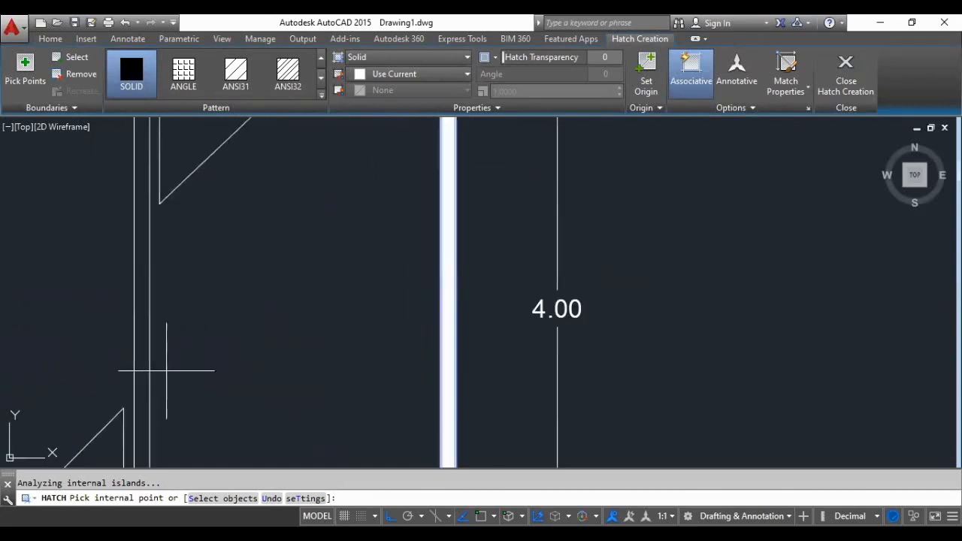
scroll(155, 354, "down", 6)
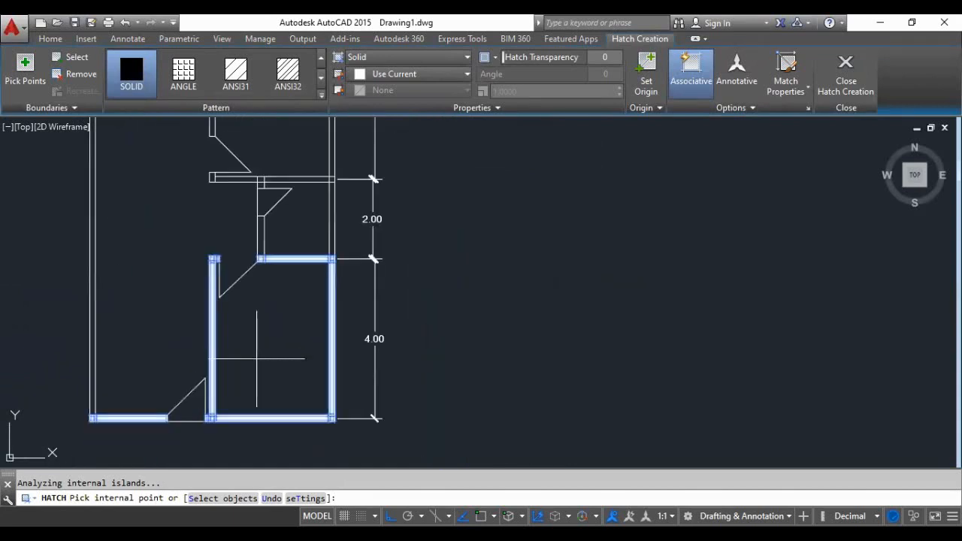
- Try to add the left outer wall to the solid hatch
scroll(239, 315, "up", 6)
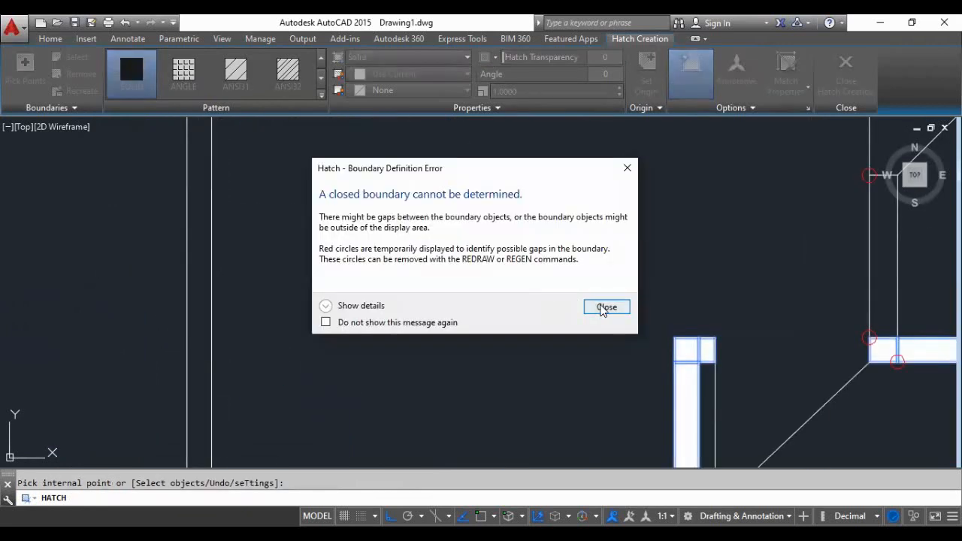
left_click(605, 306)
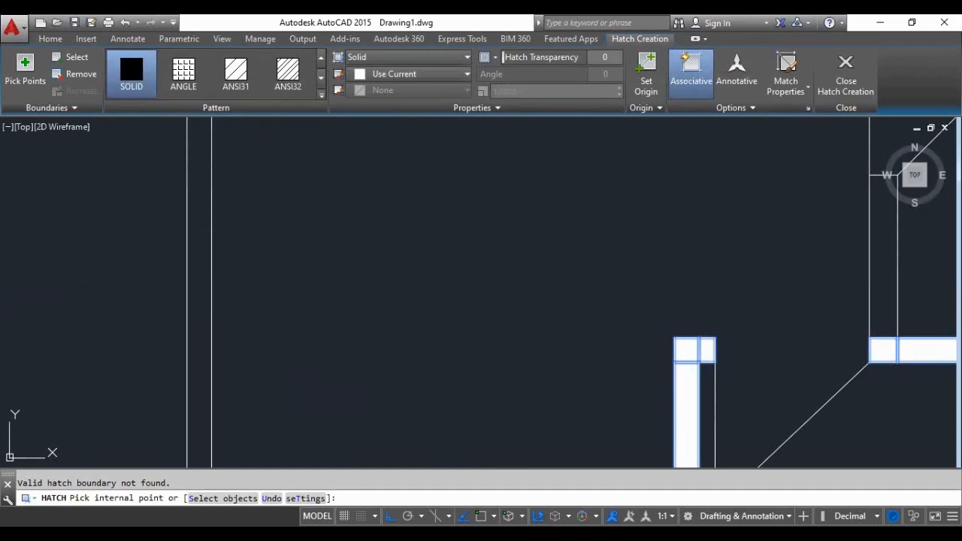
left_click(609, 310)
left_click(610, 309)
scroll(387, 333, "down", 5)
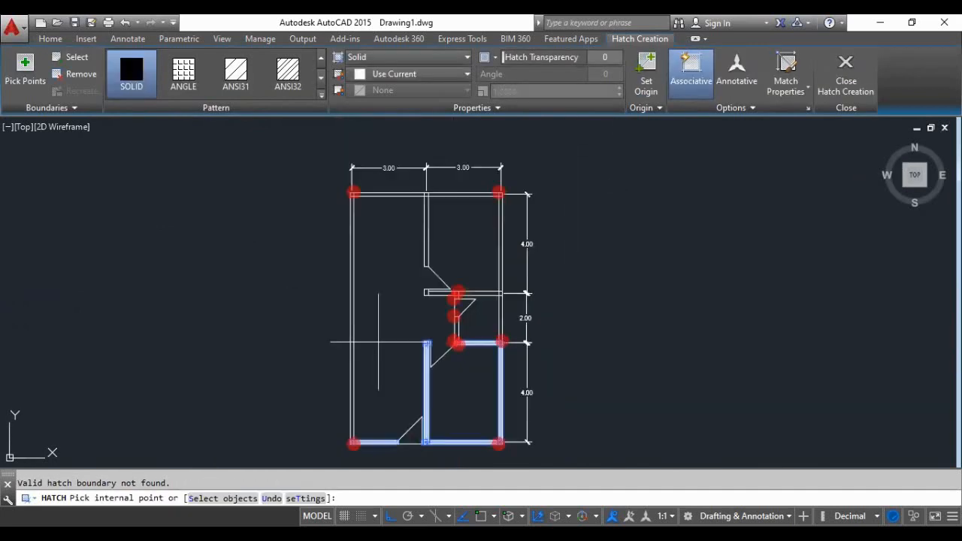
- Add the entire top outer wall, including both corners and the partition junction, to the solid hatch
scroll(393, 202, "up", 6)
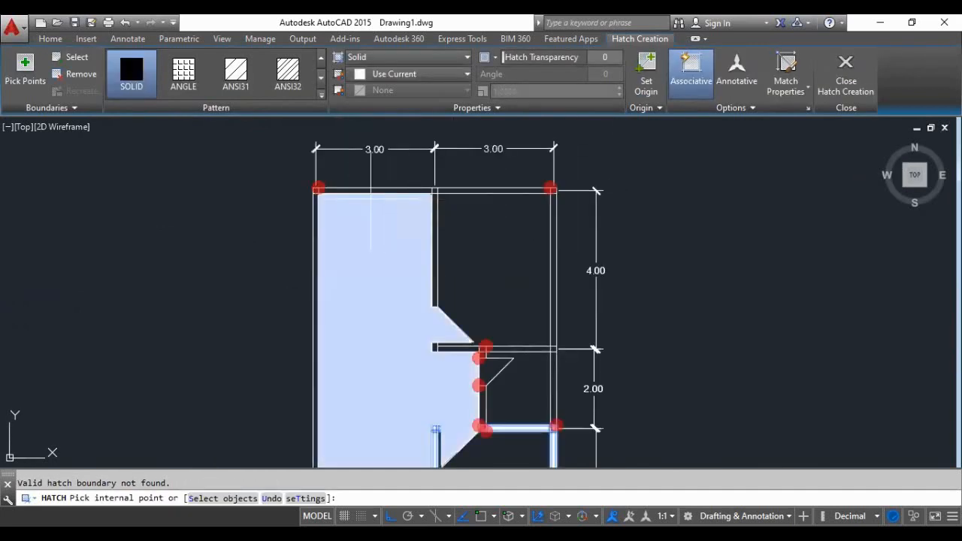
left_click(331, 177)
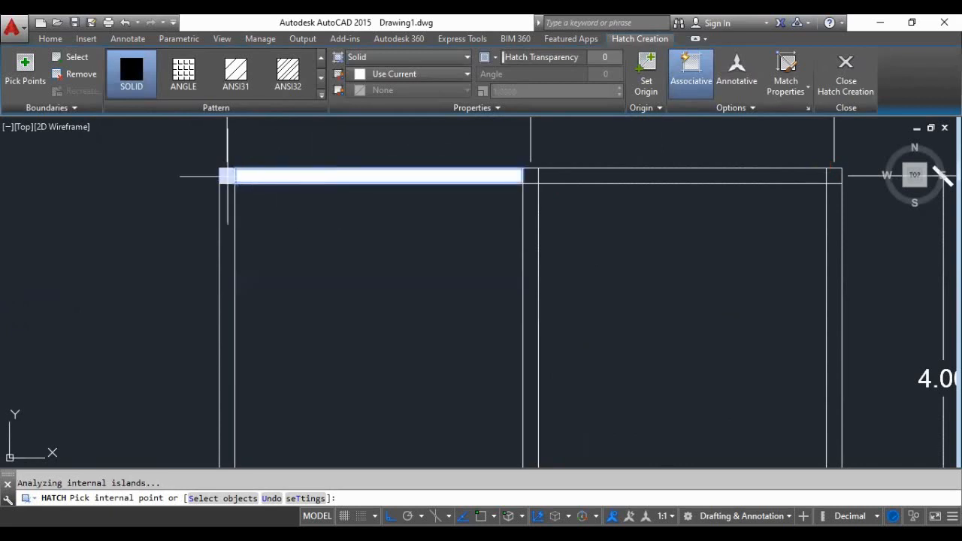
left_click(227, 175)
left_click(530, 176)
left_click(562, 175)
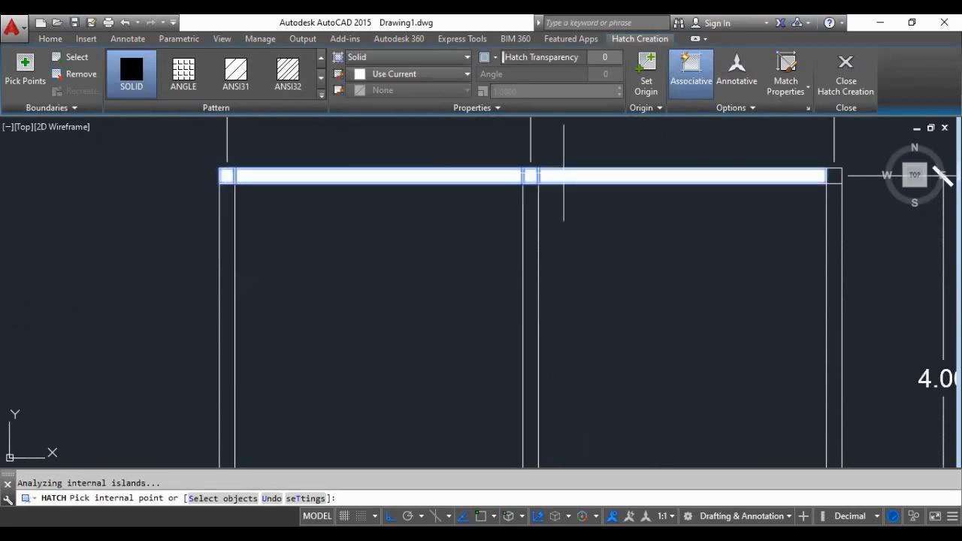
left_click(832, 173)
scroll(563, 224, "down", 4)
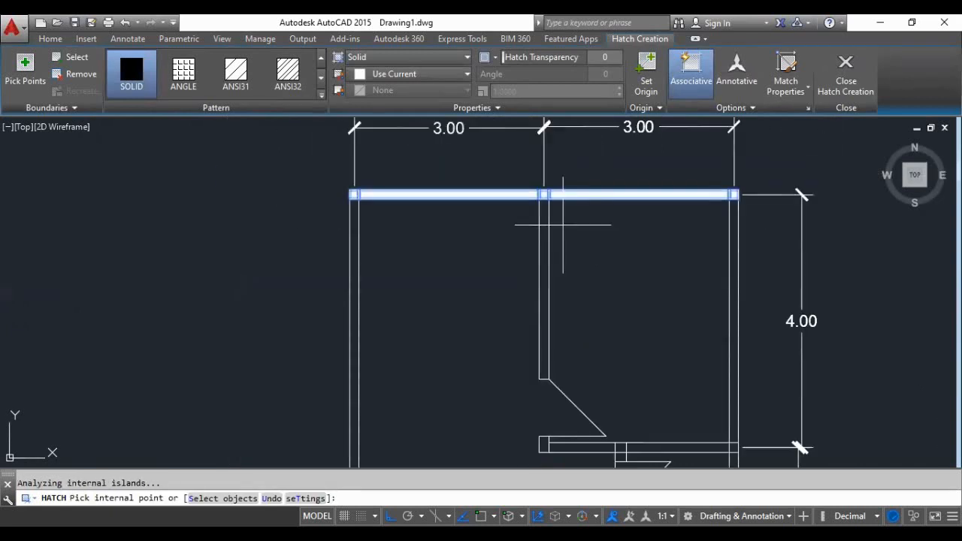
- Add the upper right room's left partition and right outer wall to the solid hatch
scroll(552, 312, "up", 4)
left_click(548, 277)
scroll(639, 285, "down", 3)
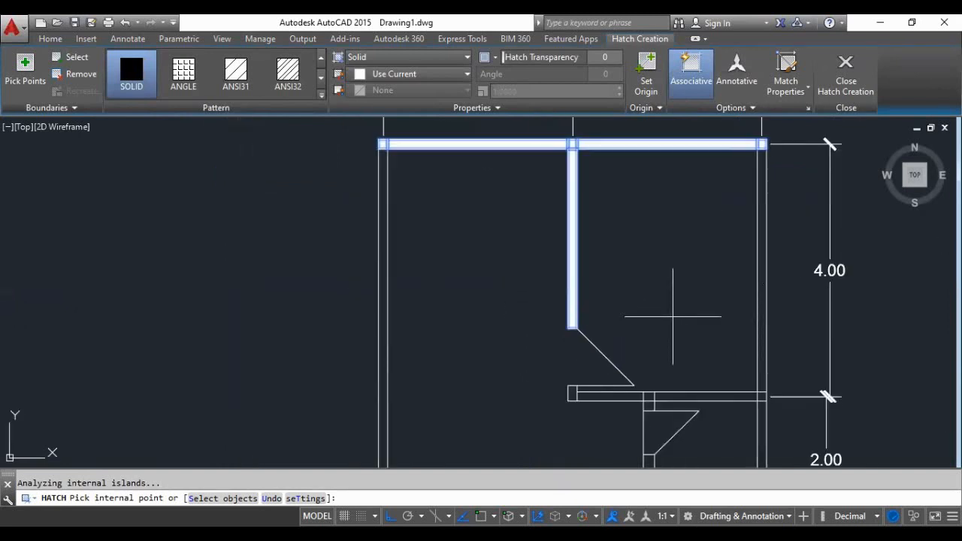
scroll(748, 305, "up", 3)
left_click(738, 305)
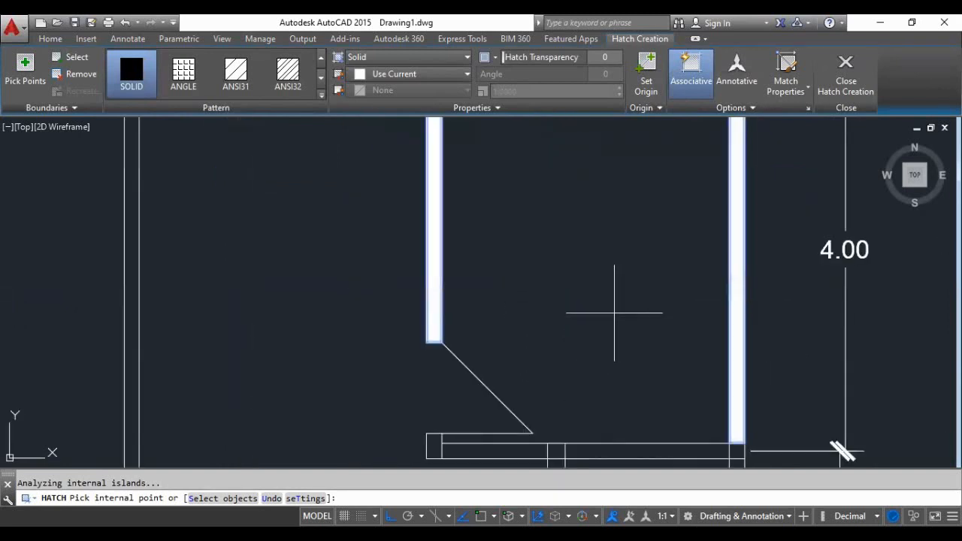
- Add the small middle room's left partition below its door and its right outer wall to the solid hatch
scroll(614, 313, "down", 5)
scroll(551, 238, "up", 5)
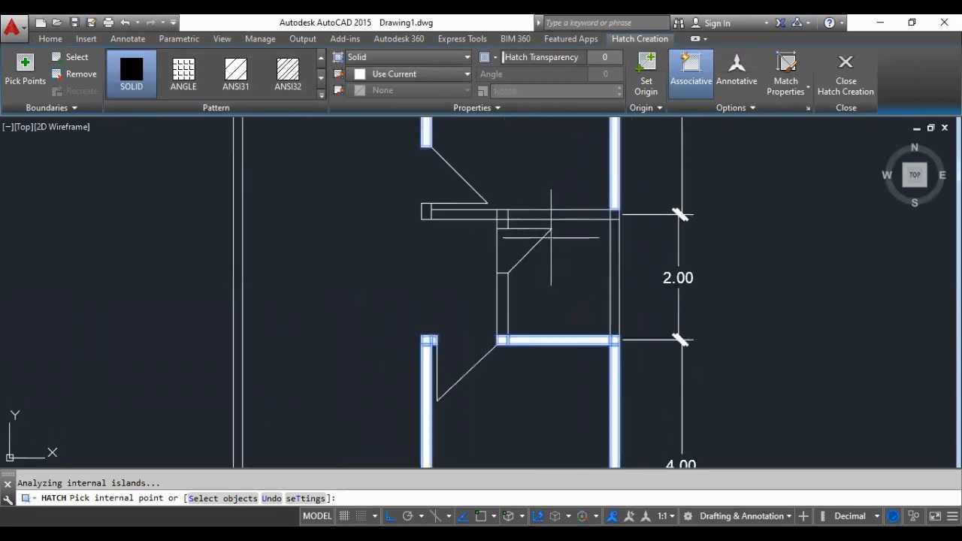
scroll(498, 273, "up", 2)
left_click(501, 289)
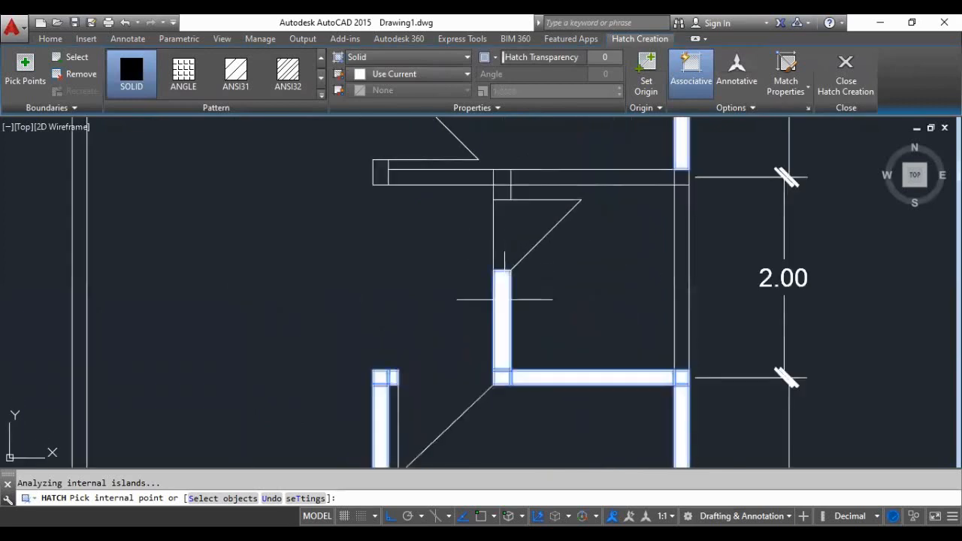
left_click(679, 292)
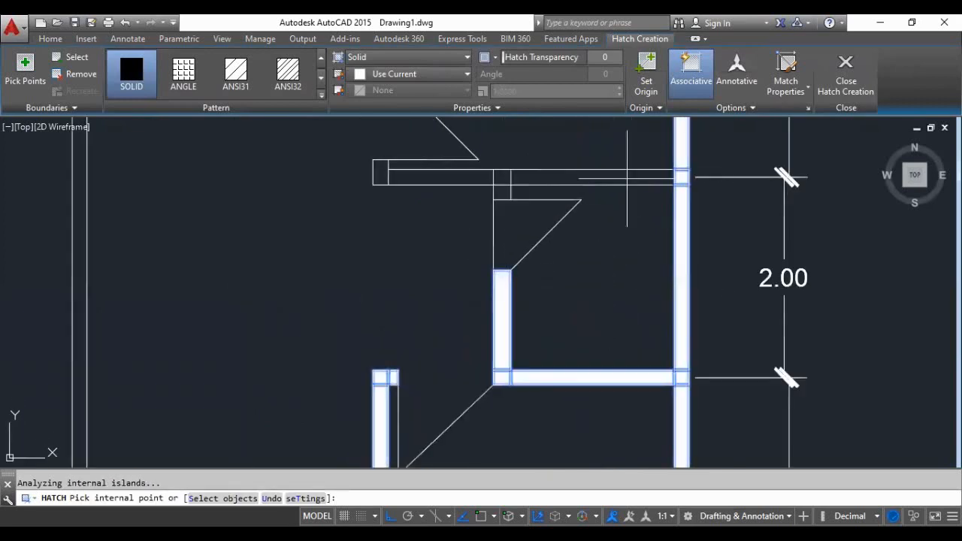
- Add the wall between the upper right and small middle rooms, with its door stubs and end piece, and finish the hatch
left_click(601, 178)
left_click(502, 192)
scroll(501, 176, "up", 3)
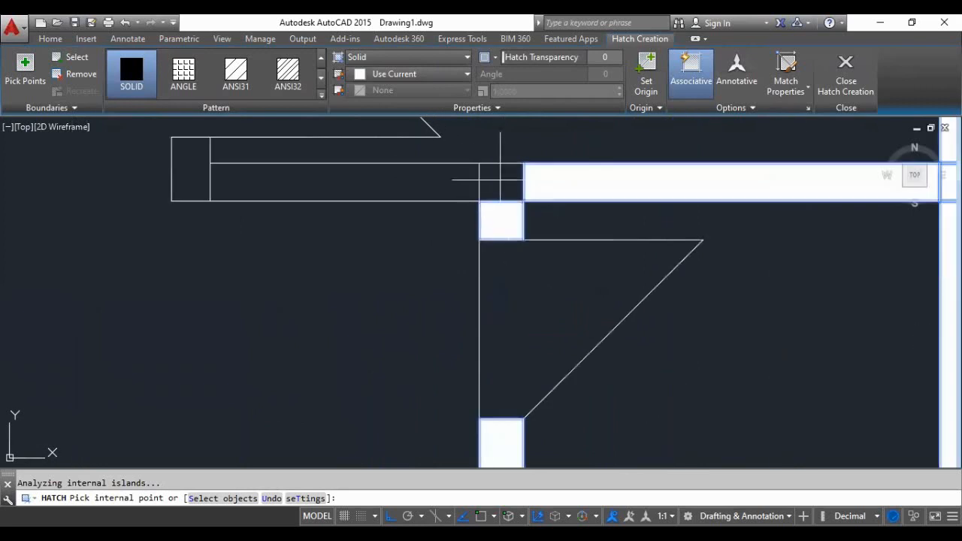
left_click(501, 180)
left_click(256, 181)
left_click(190, 172)
scroll(293, 271, "down", 5)
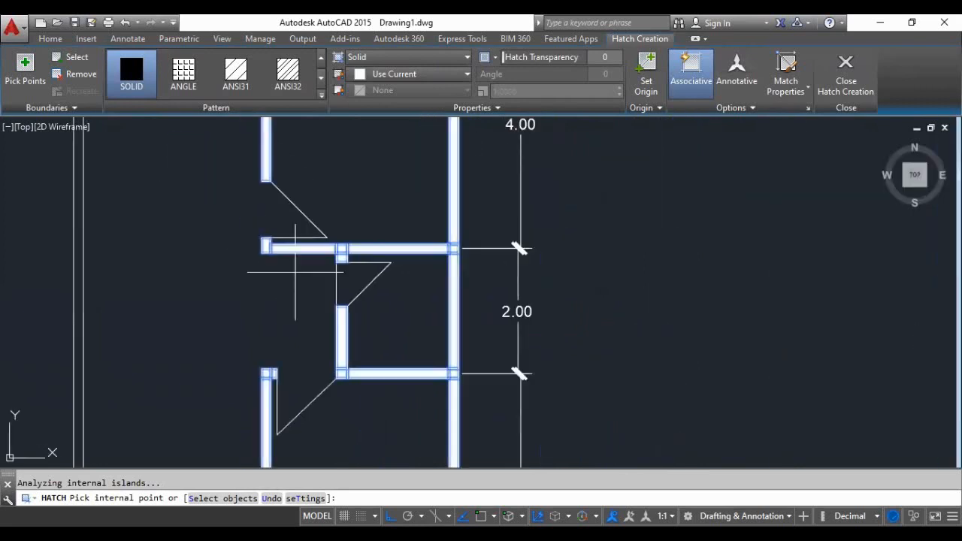
scroll(353, 248, "down", 4)
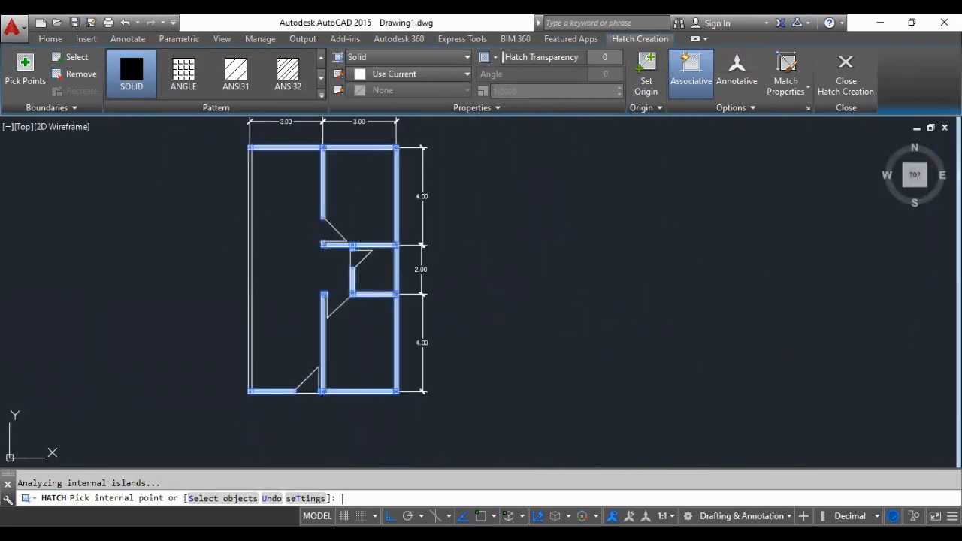
key("Return")
- Fill the full height of the left outer wall with a new SOLID hatch
scroll(267, 231, "up", 4)
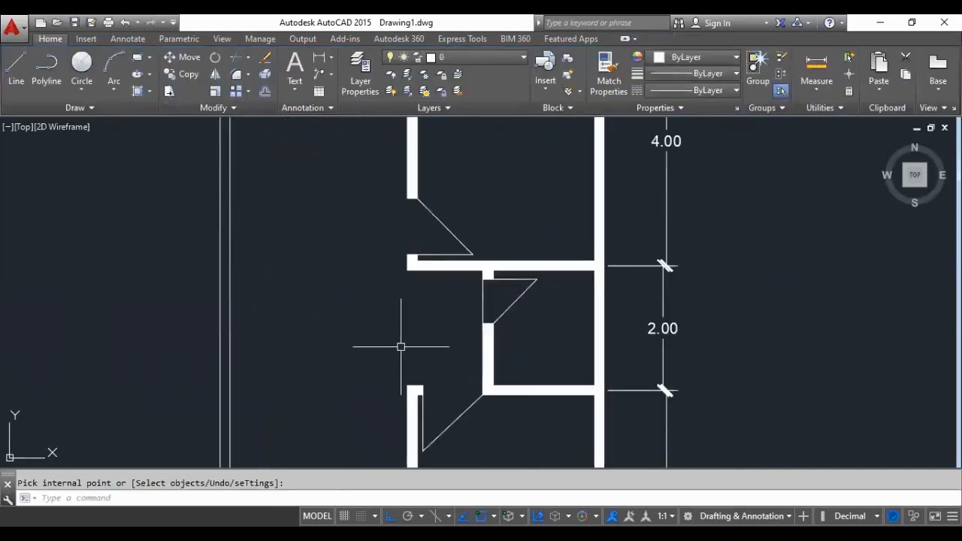
scroll(398, 349, "down", 3)
scroll(365, 338, "up", 3)
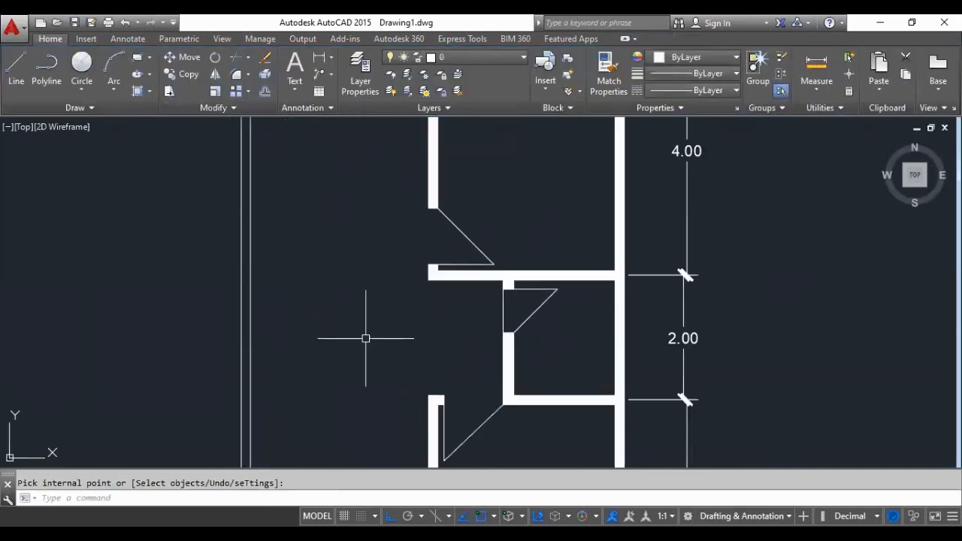
scroll(243, 335, "up", 2)
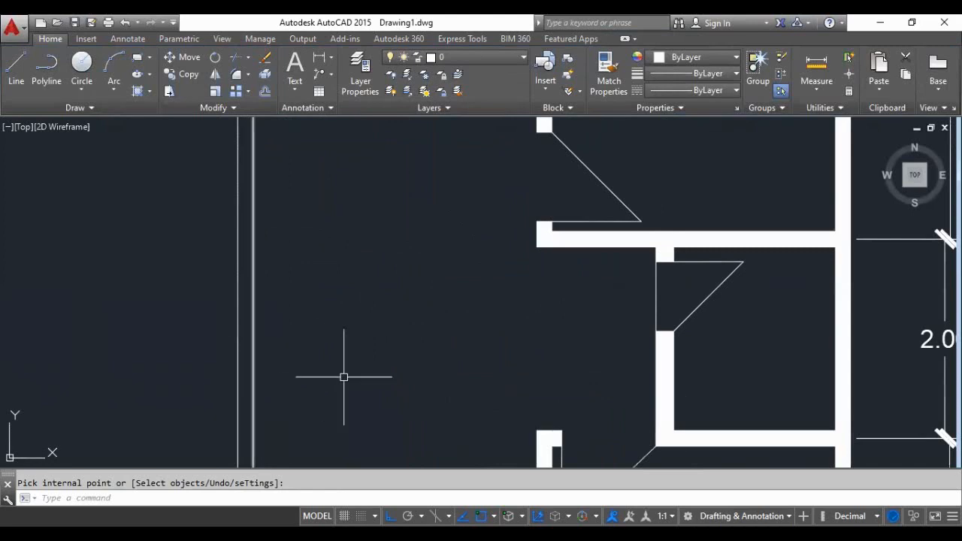
key("Return")
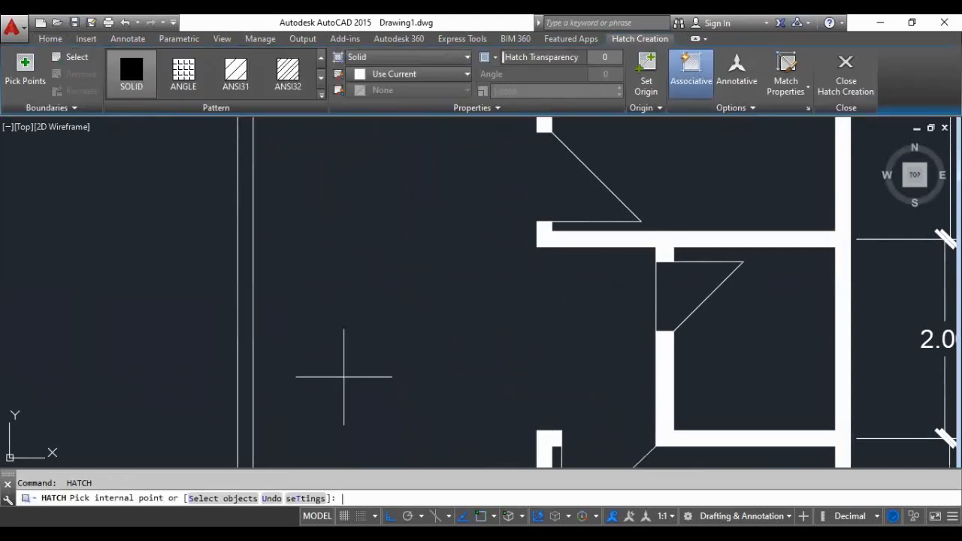
scroll(325, 345, "down", 4)
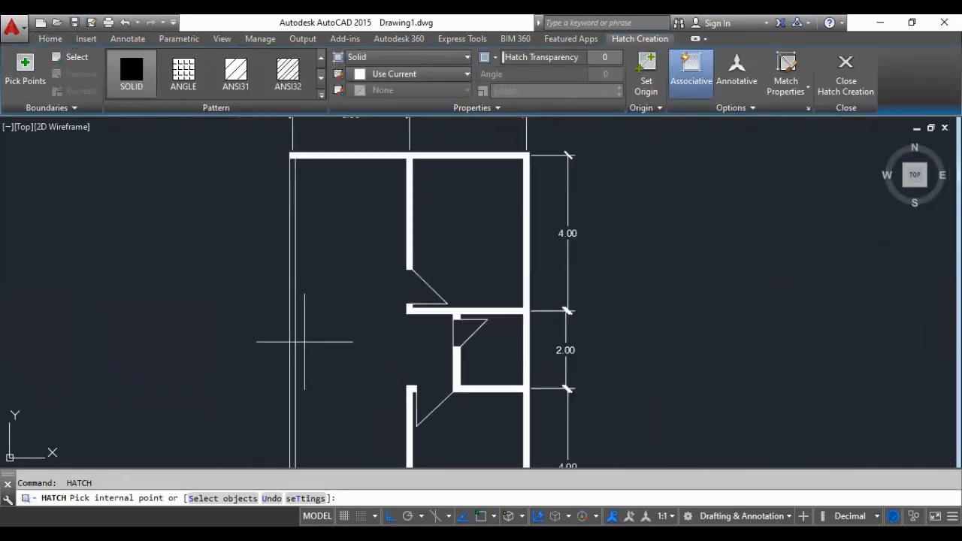
scroll(293, 330, "up", 6)
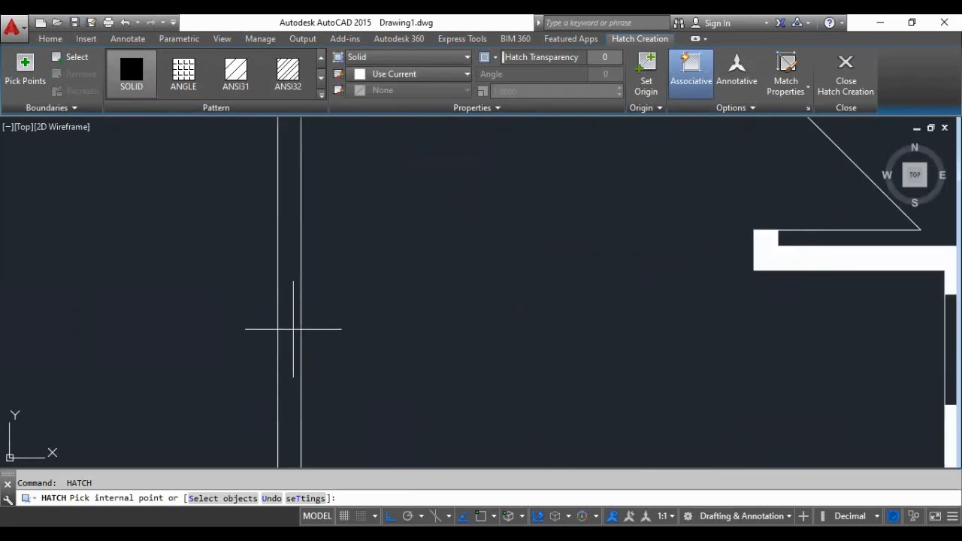
left_click(290, 328)
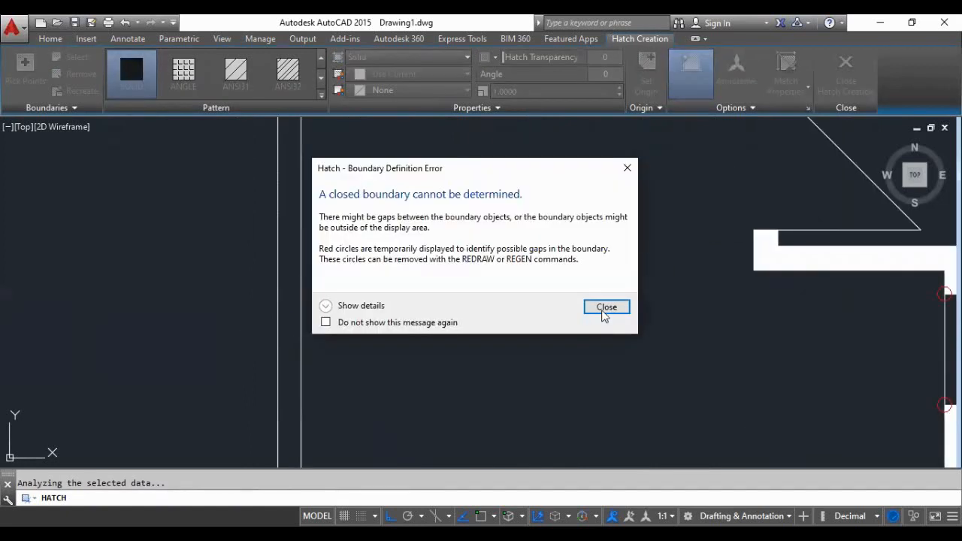
left_click(605, 309)
scroll(297, 326, "down", 6)
scroll(297, 380, "up", 3)
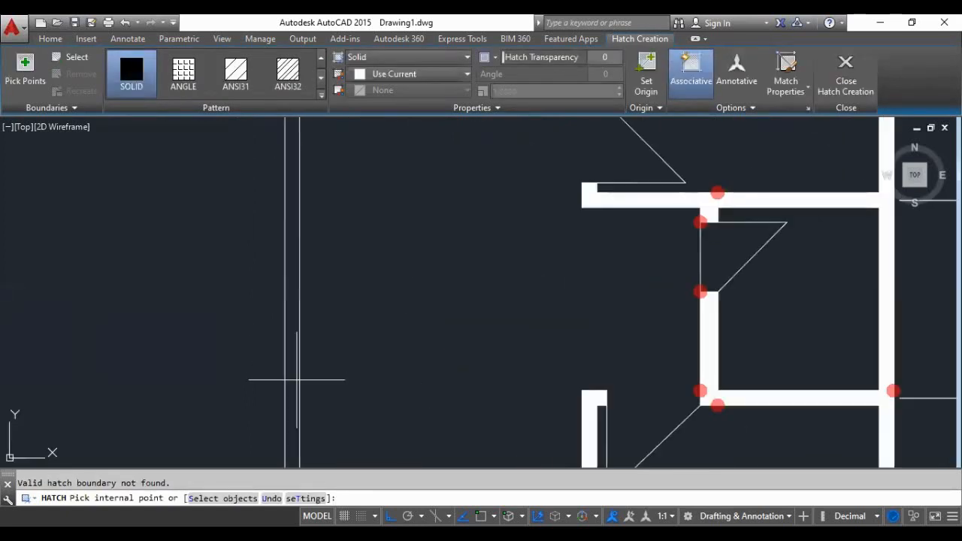
left_click(291, 379)
scroll(343, 333, "down", 5)
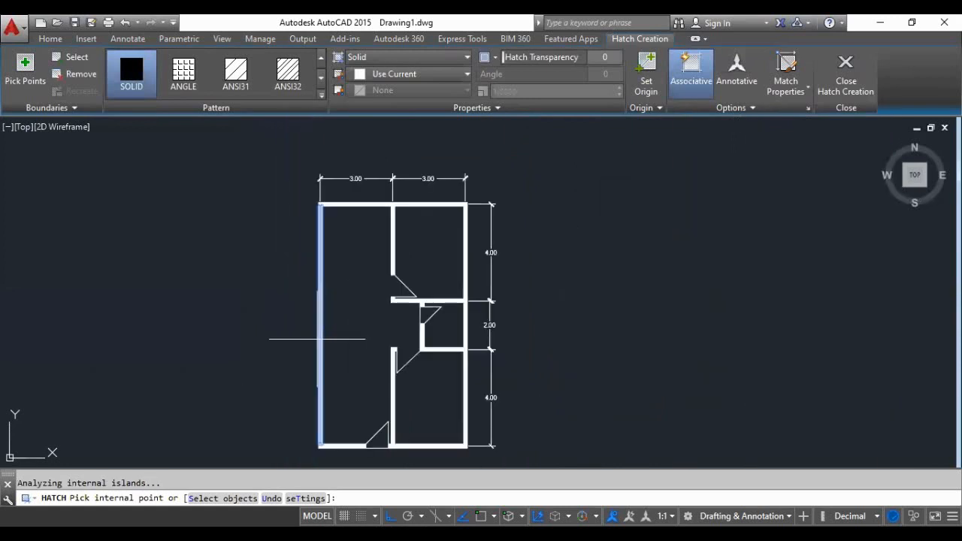
key("Return")
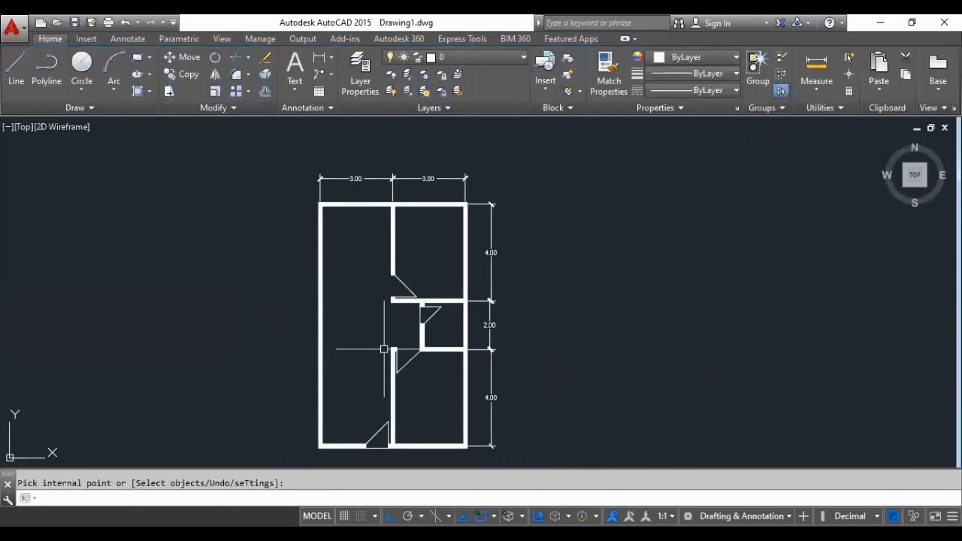
- Examine the whole floor plan's hatched walls, doors and dimensions
scroll(456, 444, "up", 3)
scroll(345, 359, "down", 4)
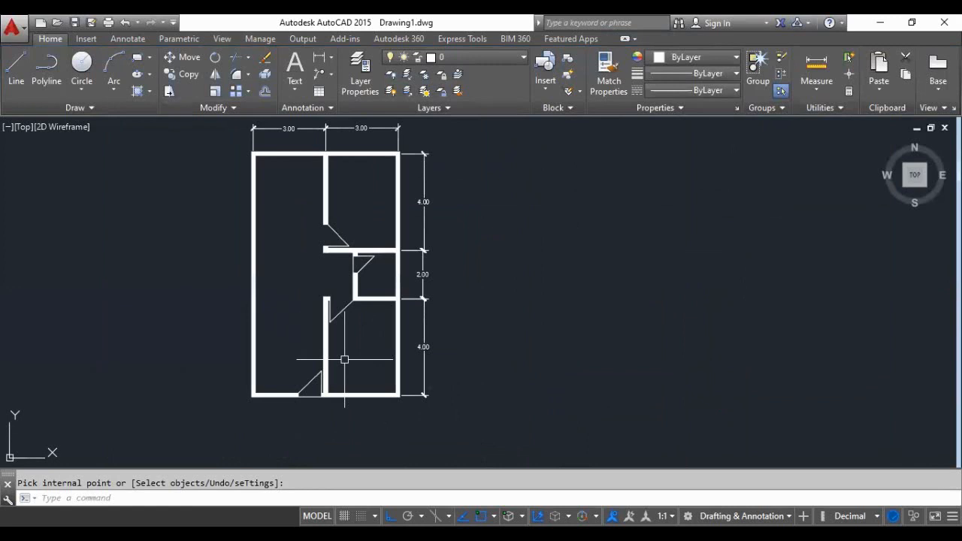
scroll(352, 337, "up", 2)
scroll(334, 374, "down", 2)
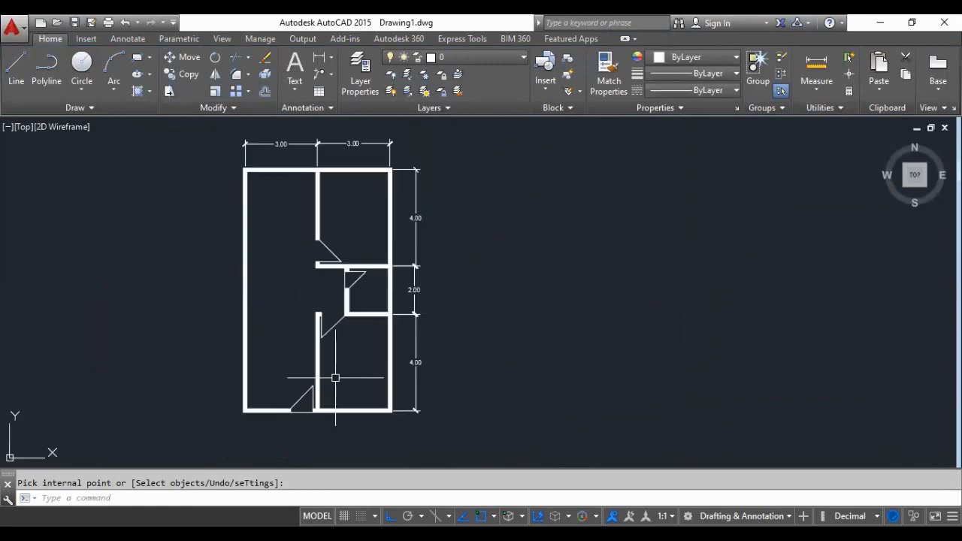
scroll(342, 331, "down", 2)
scroll(353, 346, "up", 3)
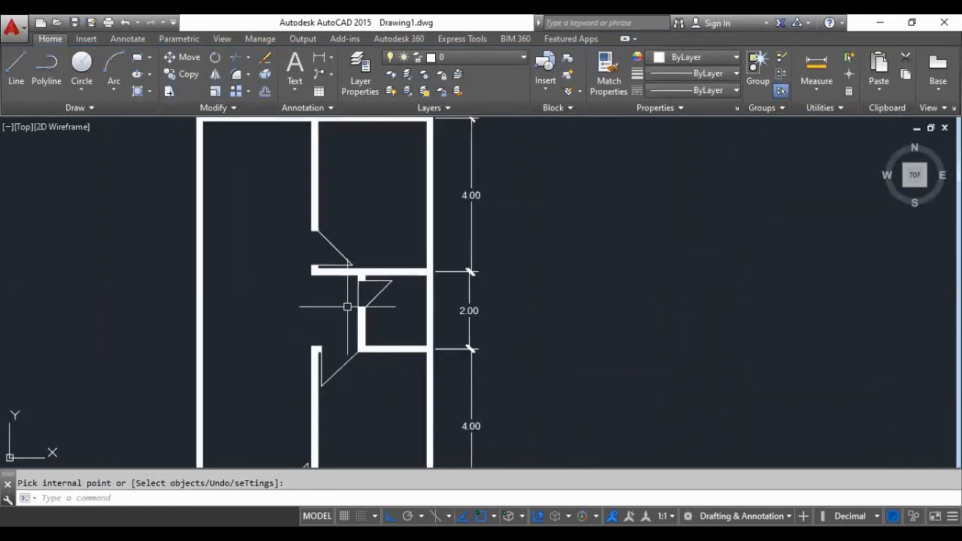
scroll(346, 305, "down", 2)
scroll(447, 338, "down", 1)
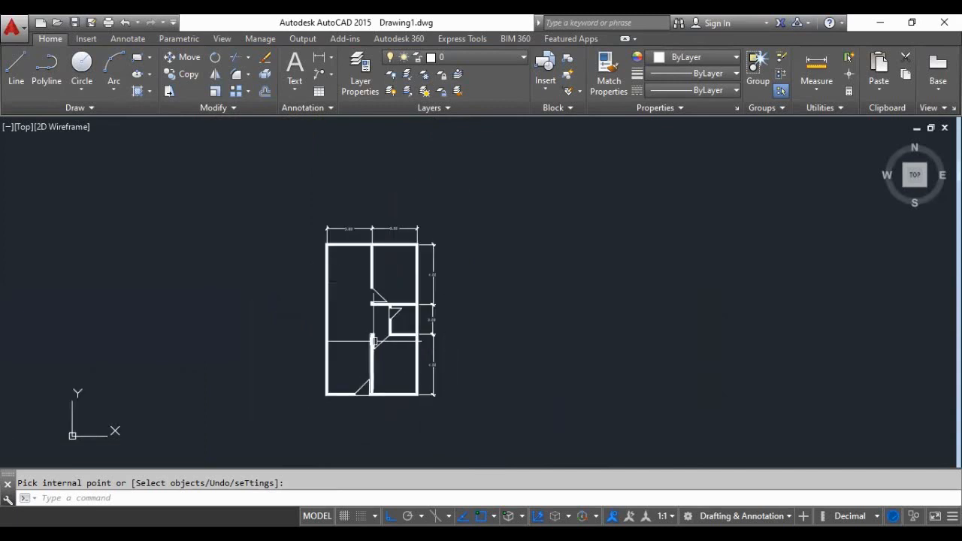
scroll(373, 342, "up", 2)
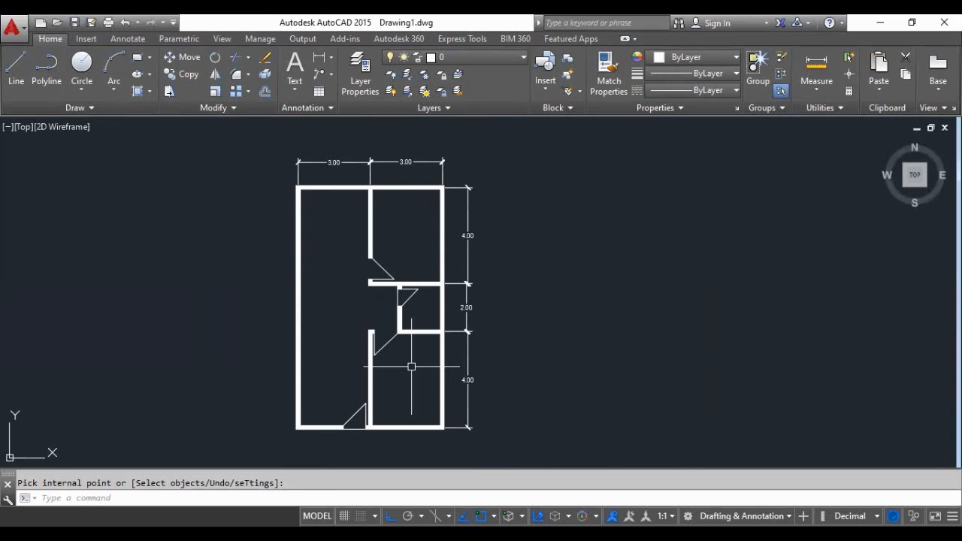
scroll(411, 366, "down", 4)
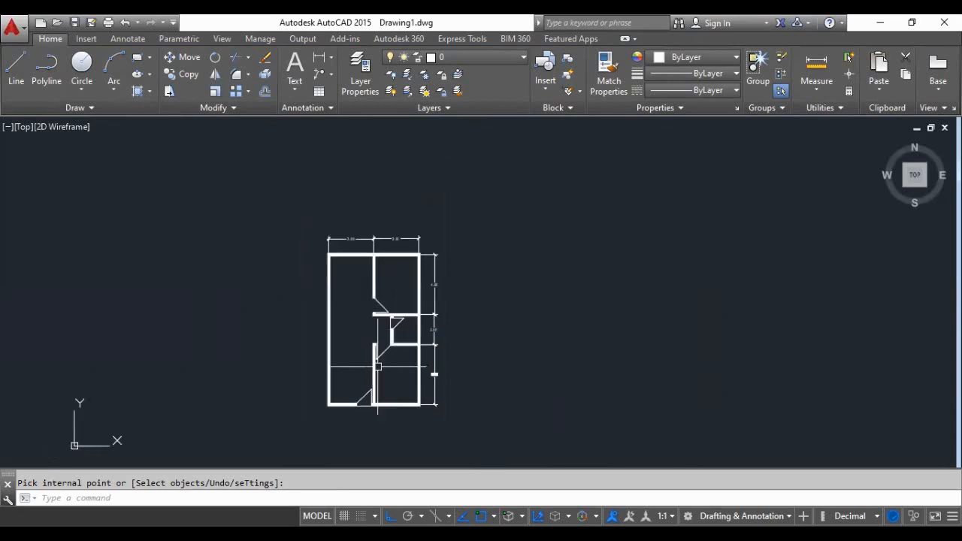
scroll(376, 335, "up", 2)
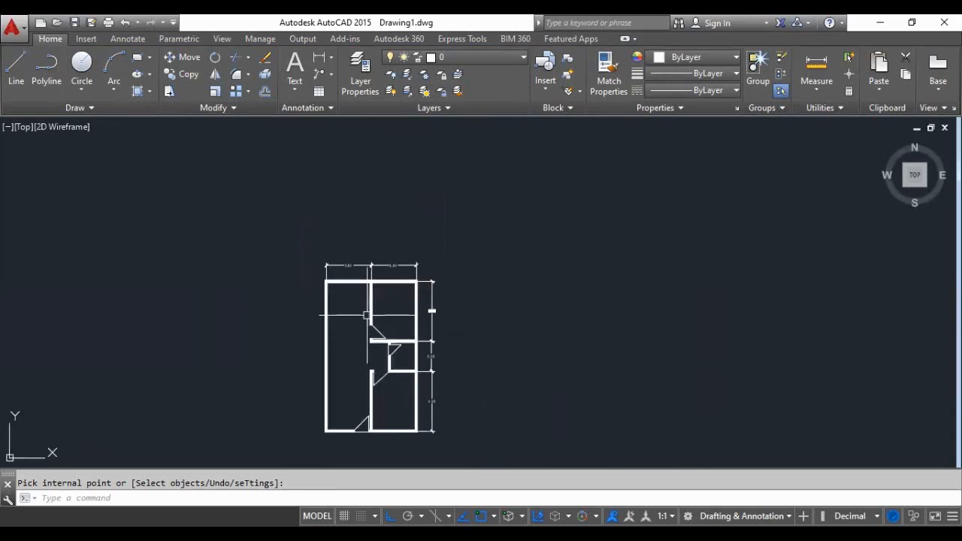
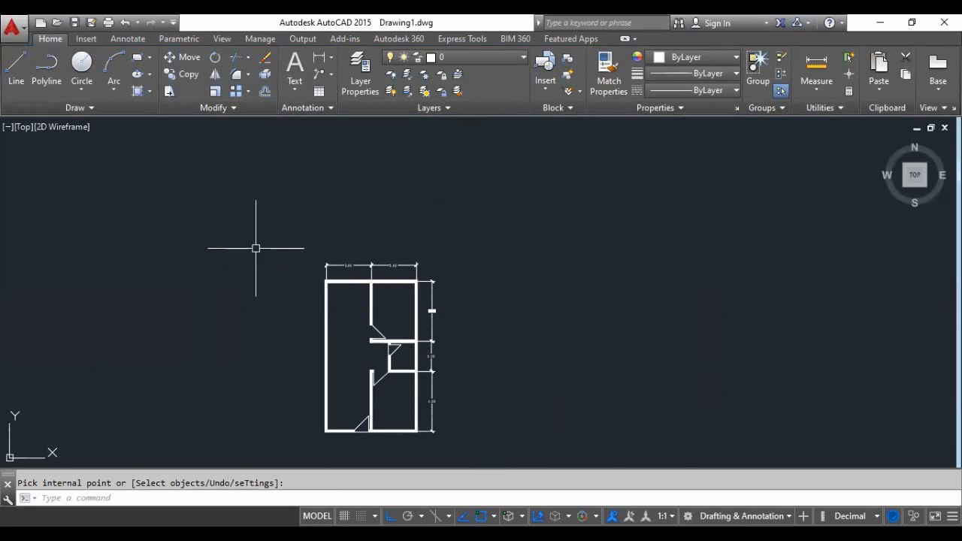
- Draw a horizontal construction line across the drawing, a short distance above the floor plan's top dimensions
type("l")
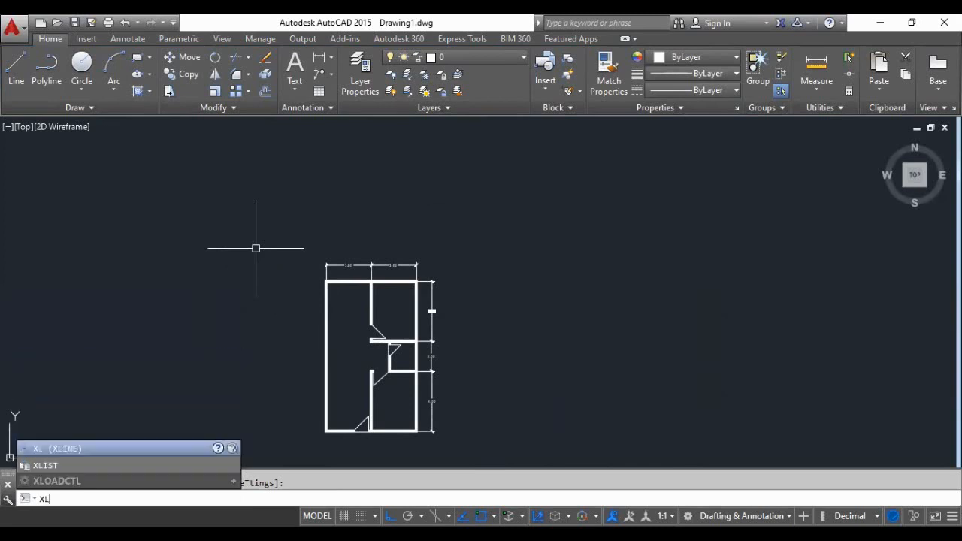
key("Return")
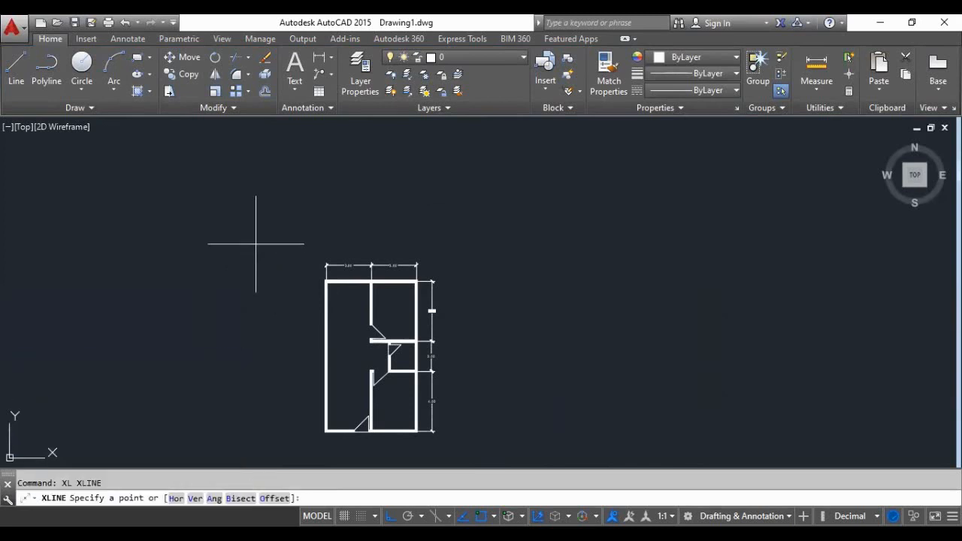
left_click(241, 206)
left_click(576, 206)
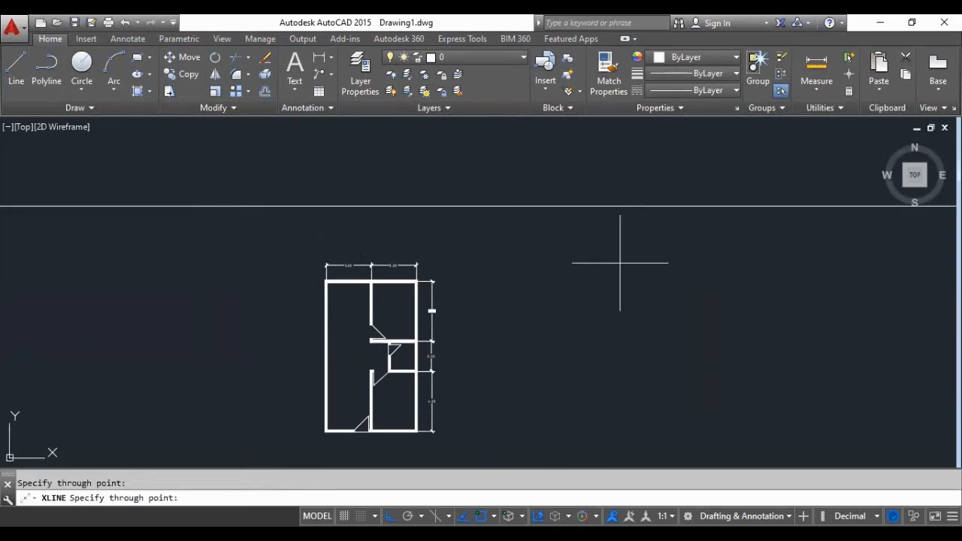
key("Return")
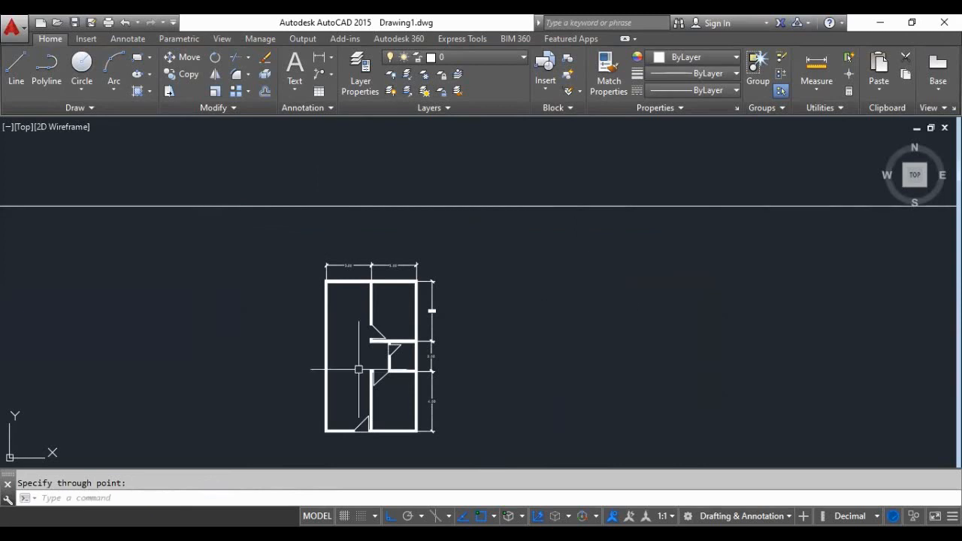
- Draw a vertical construction line through the floor plan's lower-left outer corner
scroll(354, 365, "down", 3)
scroll(346, 376, "up", 8)
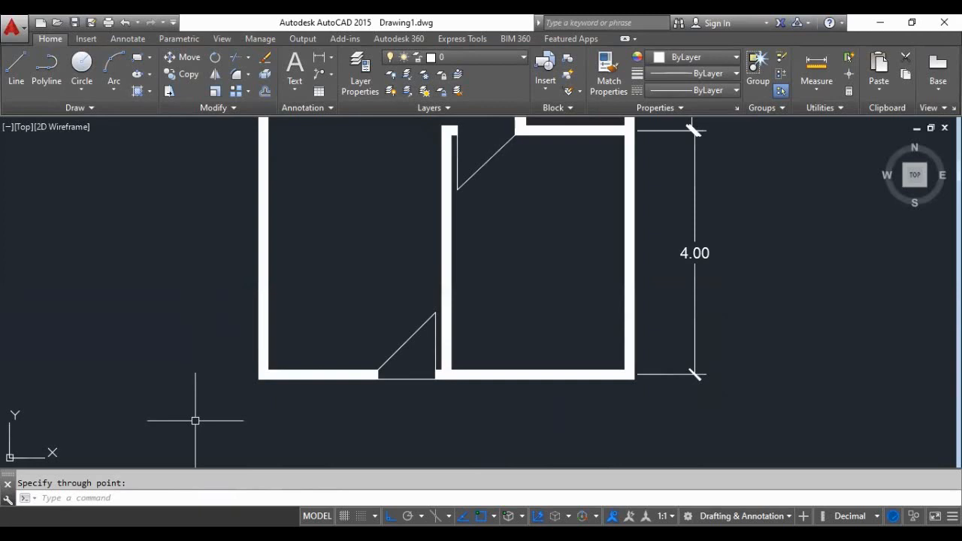
key("Return")
key("Return")
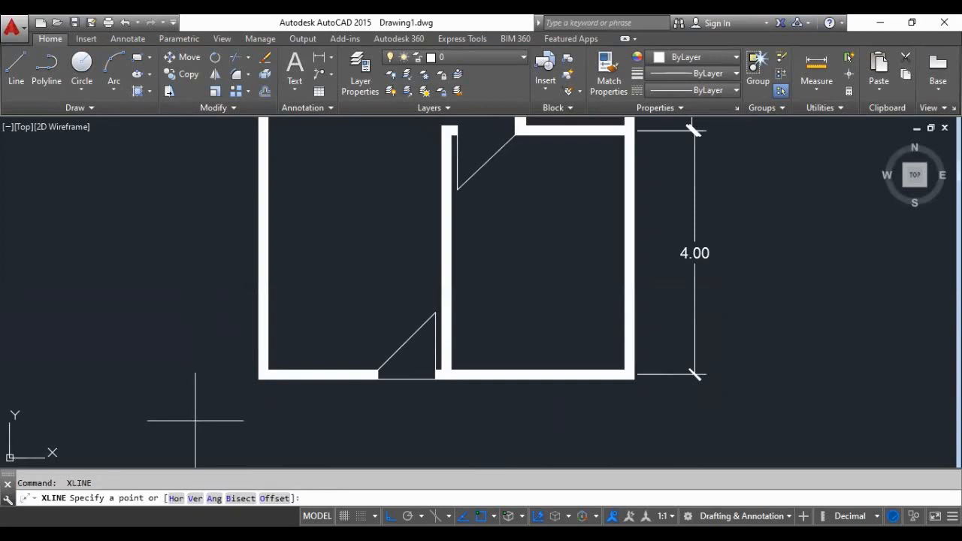
left_click(258, 375)
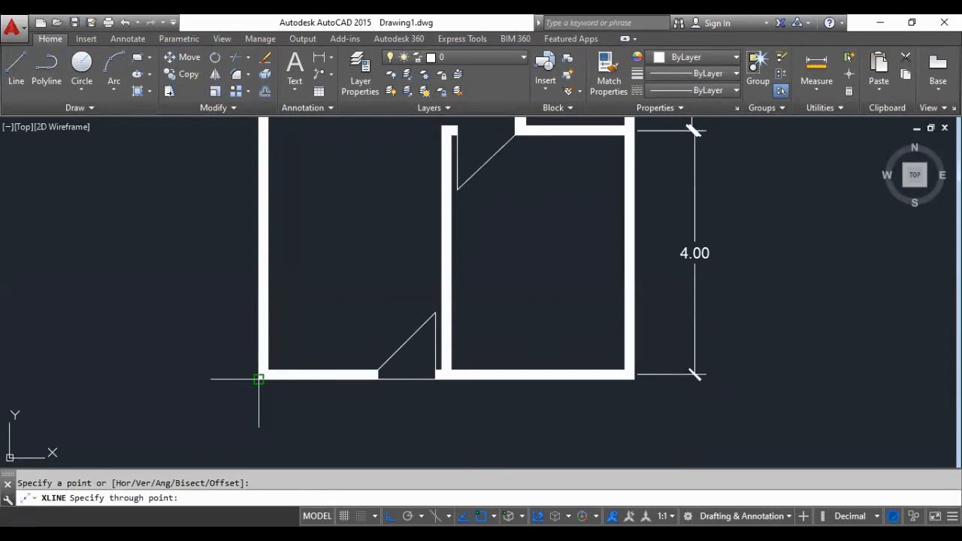
left_click(217, 264)
- Try to continue with a construction line through the left jamb of the entrance door in the bottom wall
scroll(218, 382, "down", 3)
scroll(231, 389, "up", 2)
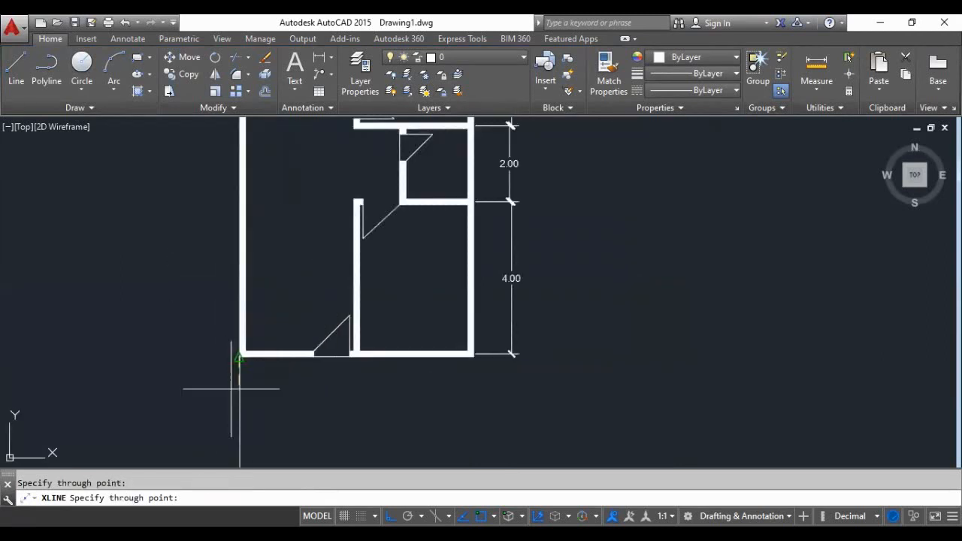
scroll(231, 389, "up", 6)
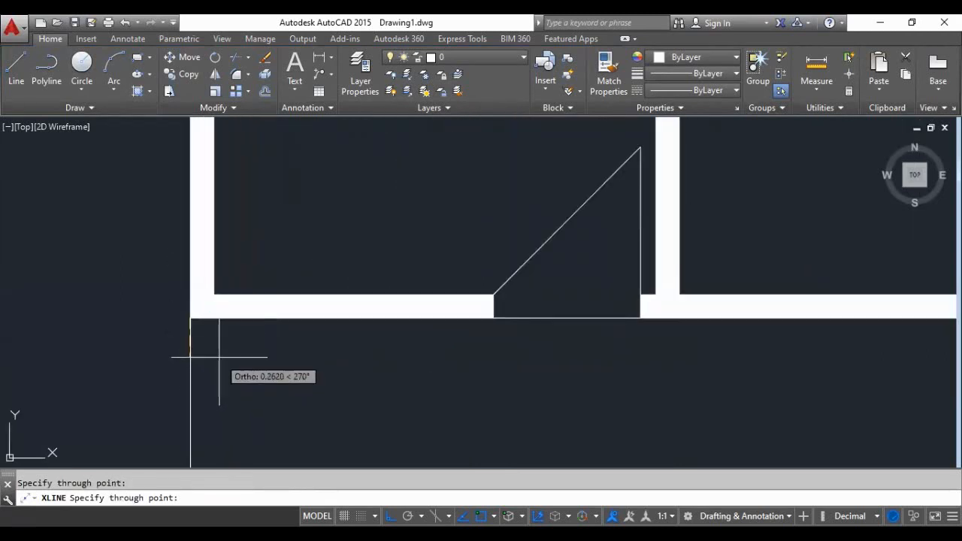
scroll(308, 393, "down", 2)
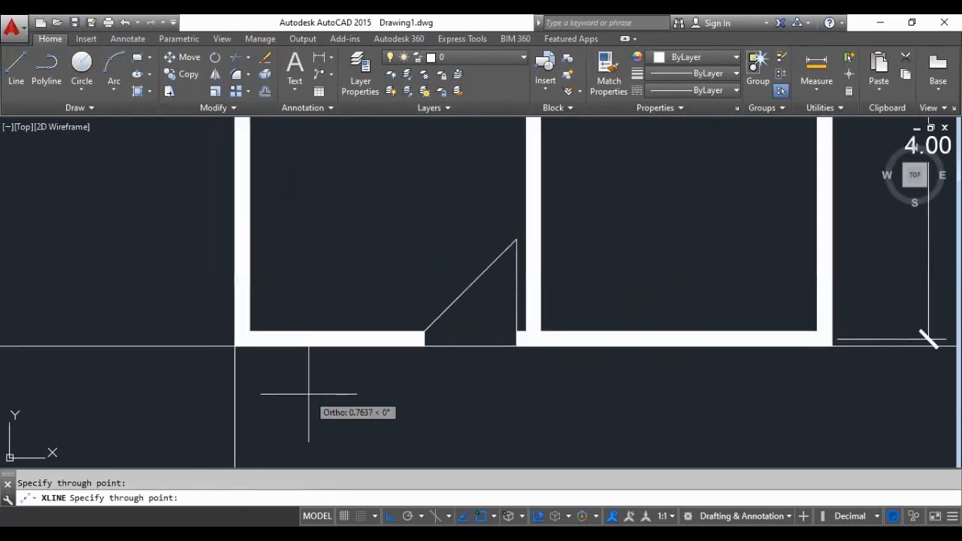
scroll(315, 393, "down", 3)
scroll(331, 393, "up", 3)
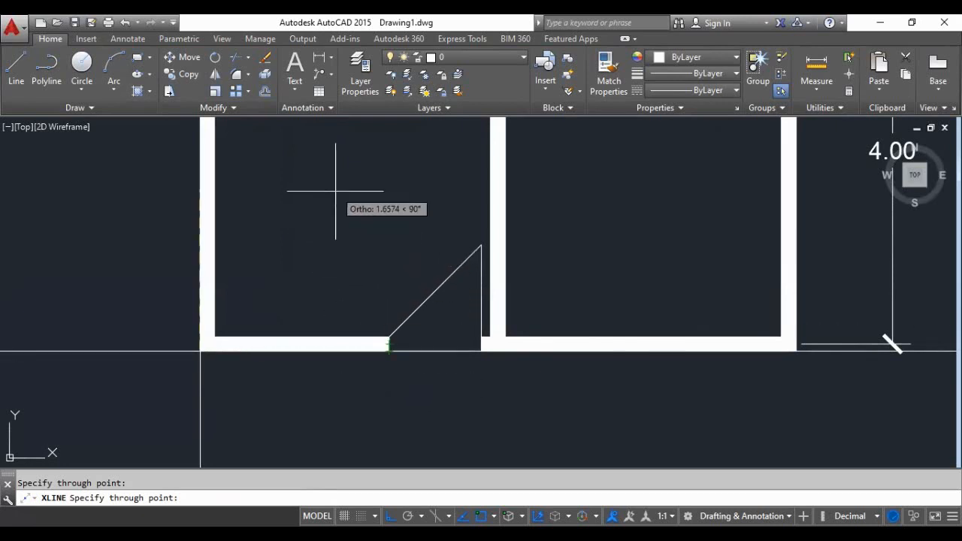
scroll(353, 326, "down", 2)
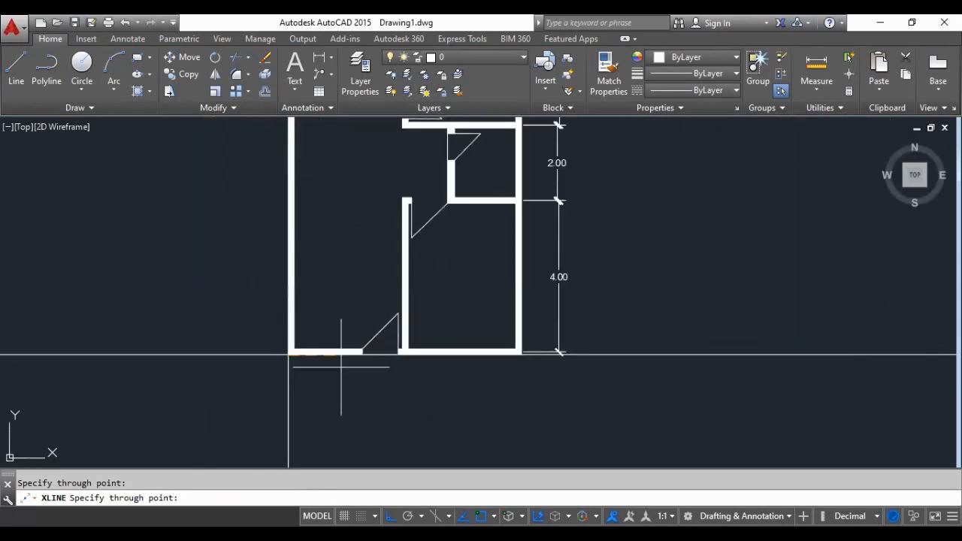
scroll(348, 376, "up", 4)
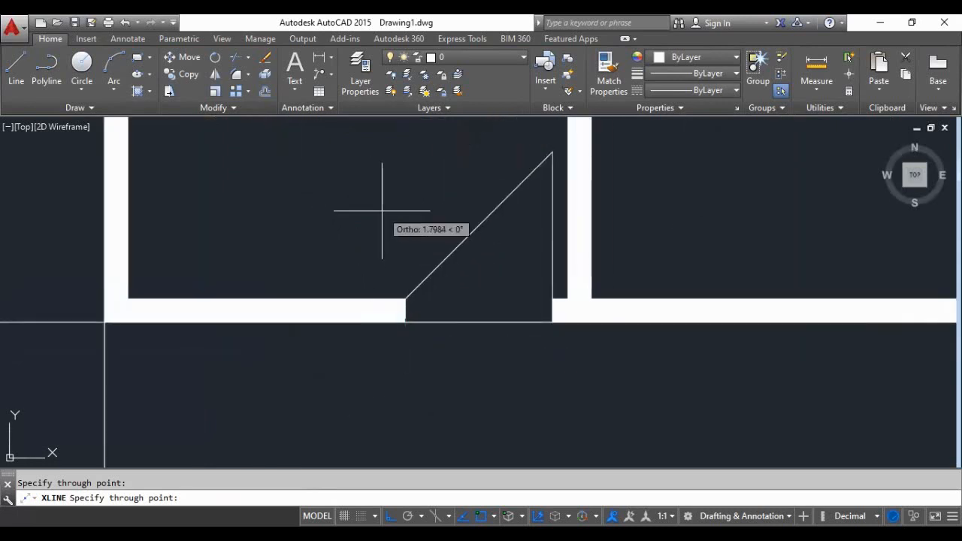
scroll(326, 427, "down", 4)
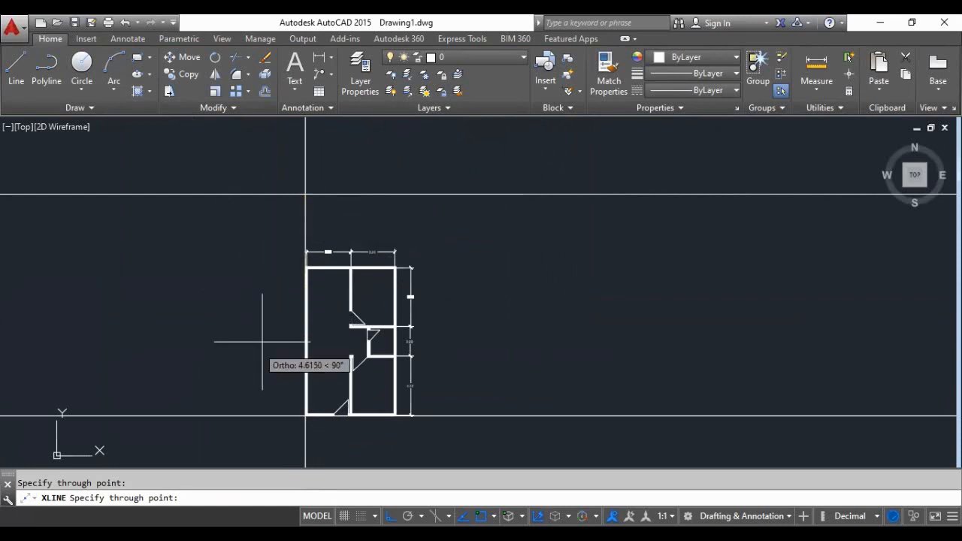
scroll(343, 412, "up", 6)
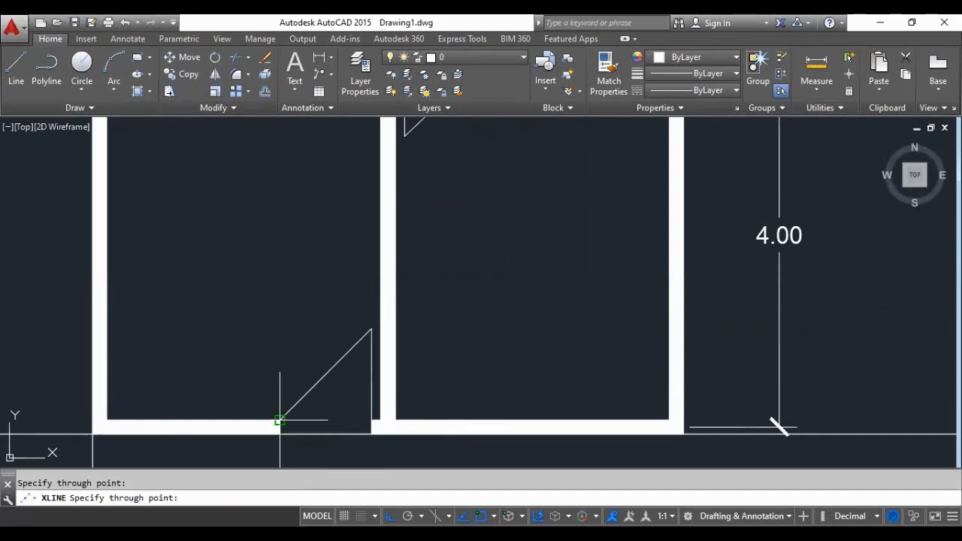
left_click(280, 421)
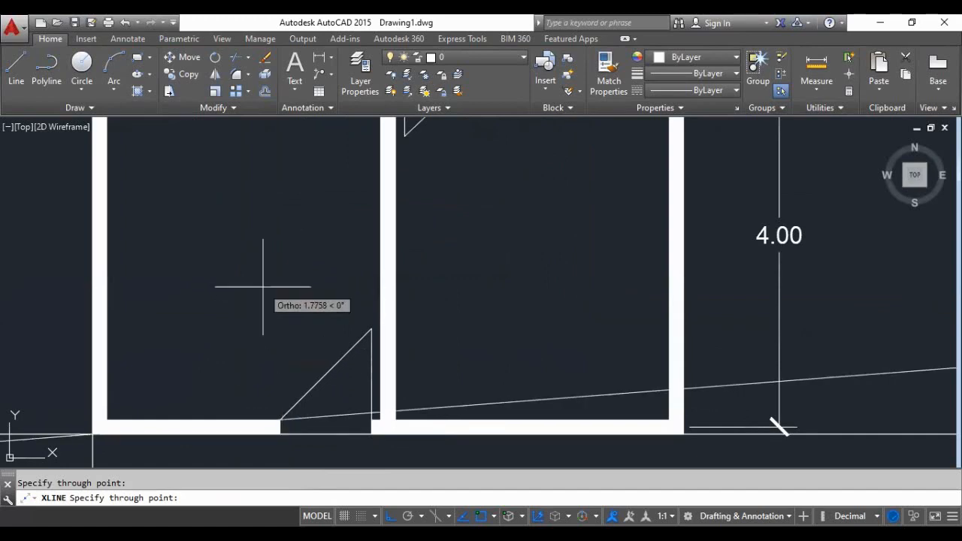
key("Escape")
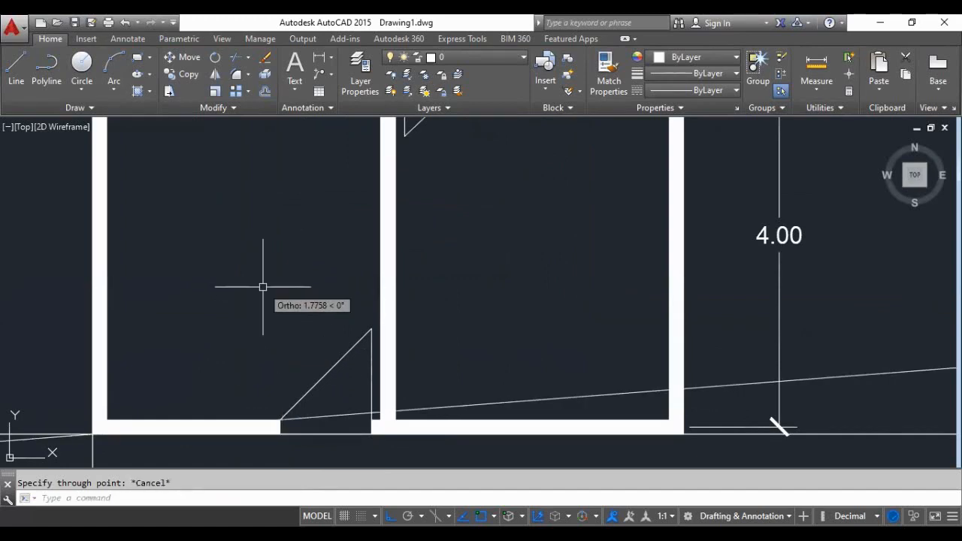
- Erase the stray horizontal and slanted construction lines crossing the plan's lower-left corner
scroll(269, 301, "down", 2)
left_click(107, 334)
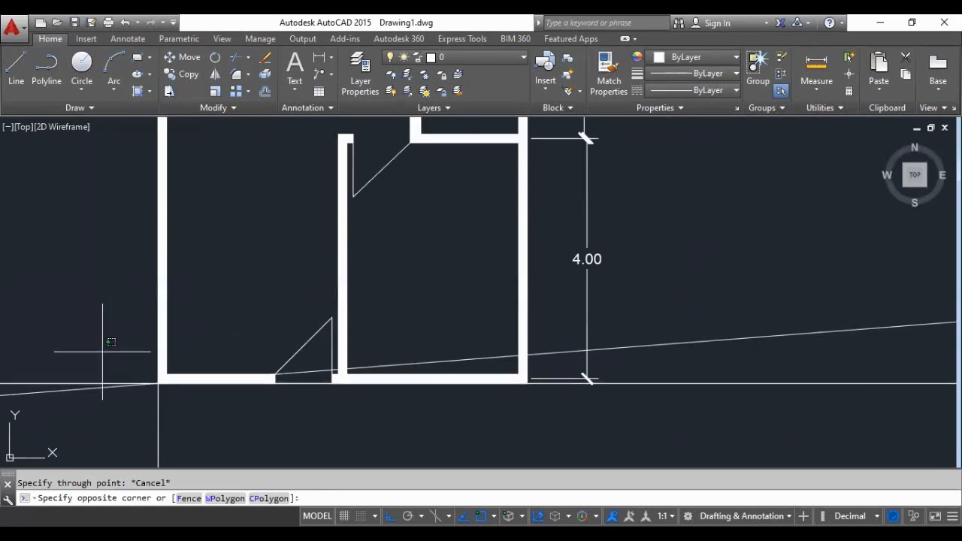
left_click(78, 421)
key("Delete")
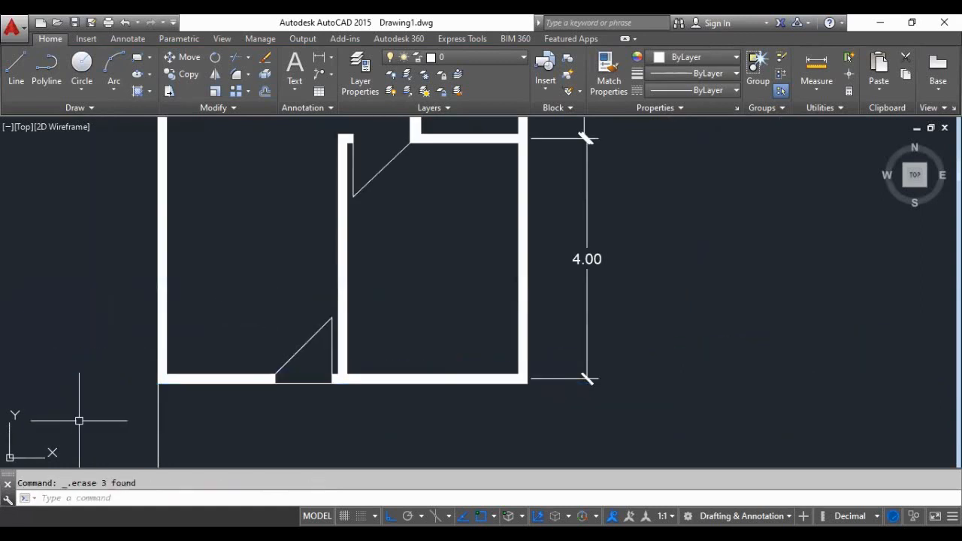
- Draw vertical construction lines through the left and right jambs of the entrance door in the bottom wall
type("xl")
key("Return")
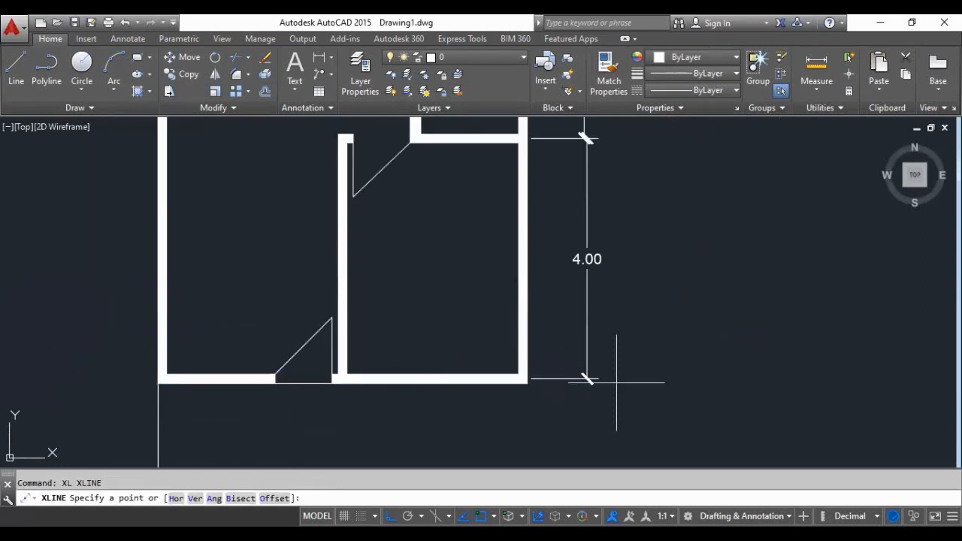
left_click(275, 380)
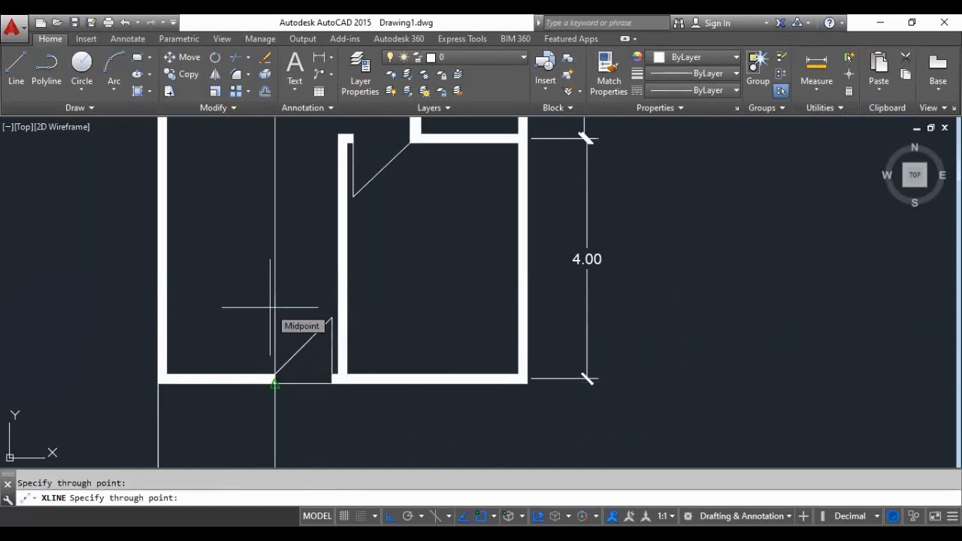
key("Return")
key("Return")
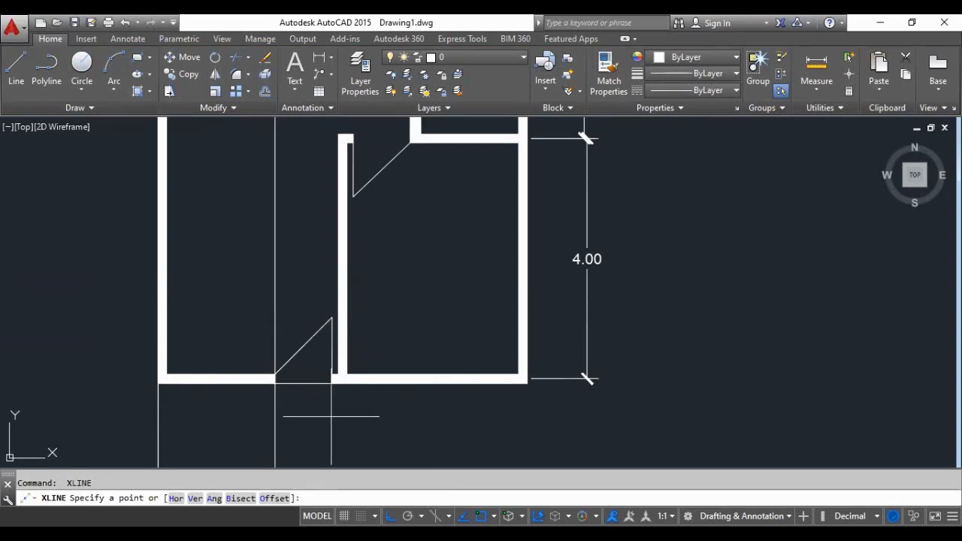
left_click(332, 383)
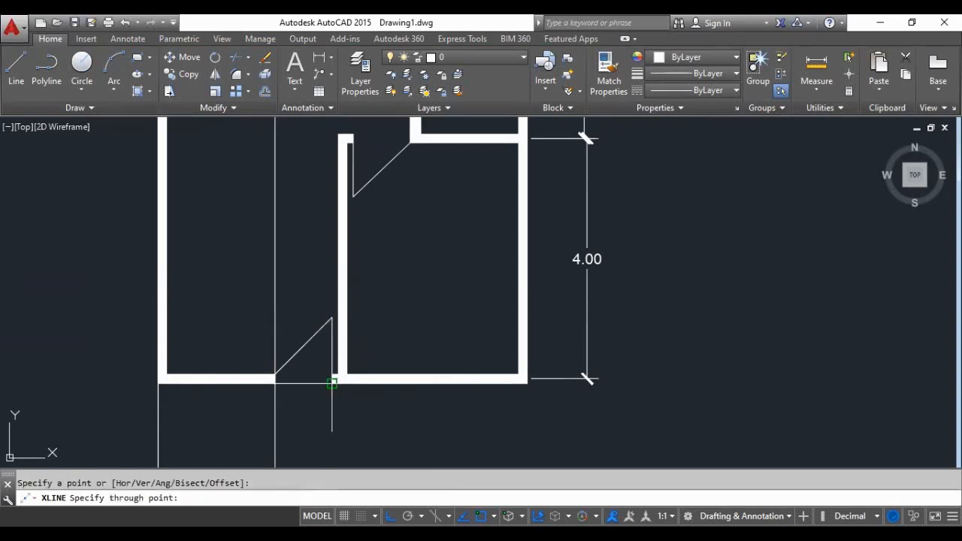
left_click(321, 274)
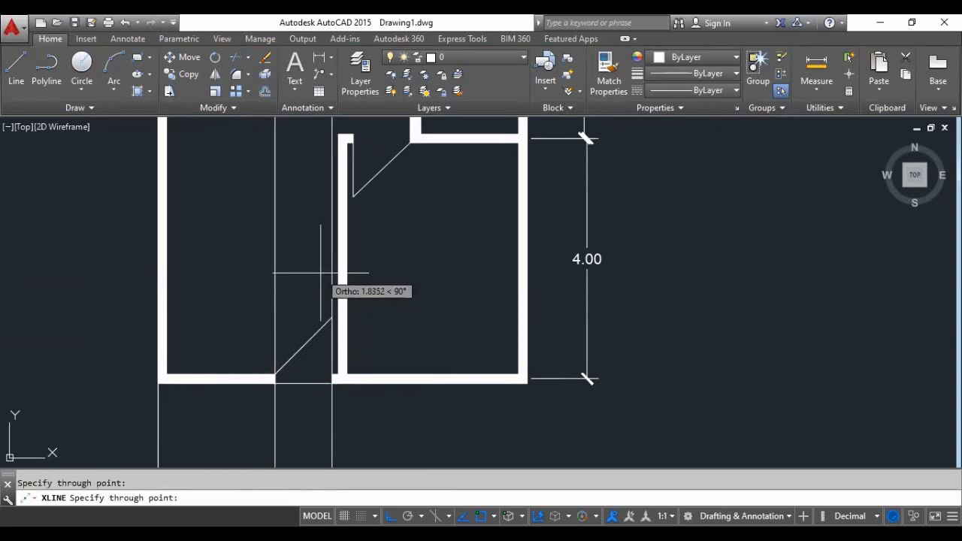
key("Return")
key("Return")
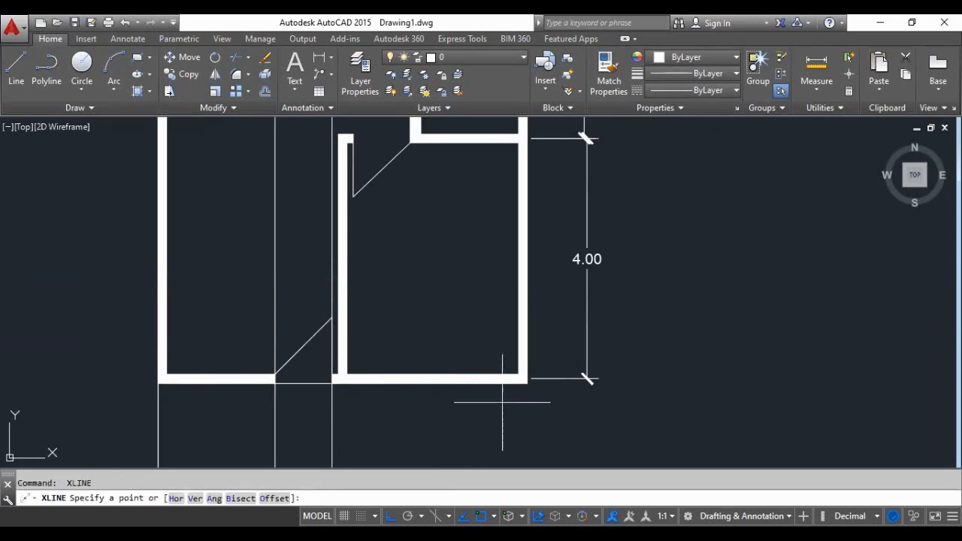
- Draw a vertical construction line through the floor plan's lower-right outer corner
left_click(527, 382)
left_click(543, 280)
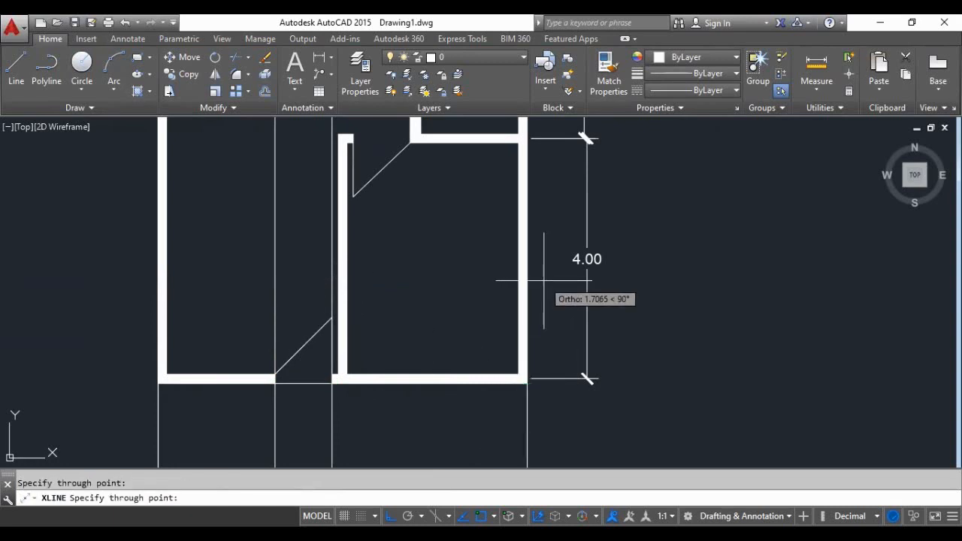
key("Return")
key("Return")
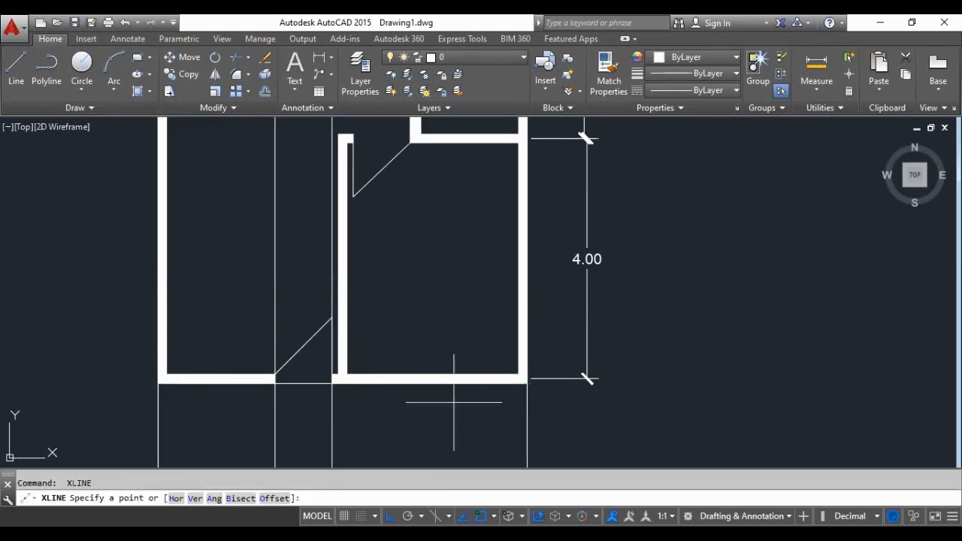
- Create a horizontal construction line offset 3.5 above the existing horizontal one over the floor plan
scroll(422, 433, "down", 5)
scroll(391, 426, "up", 2)
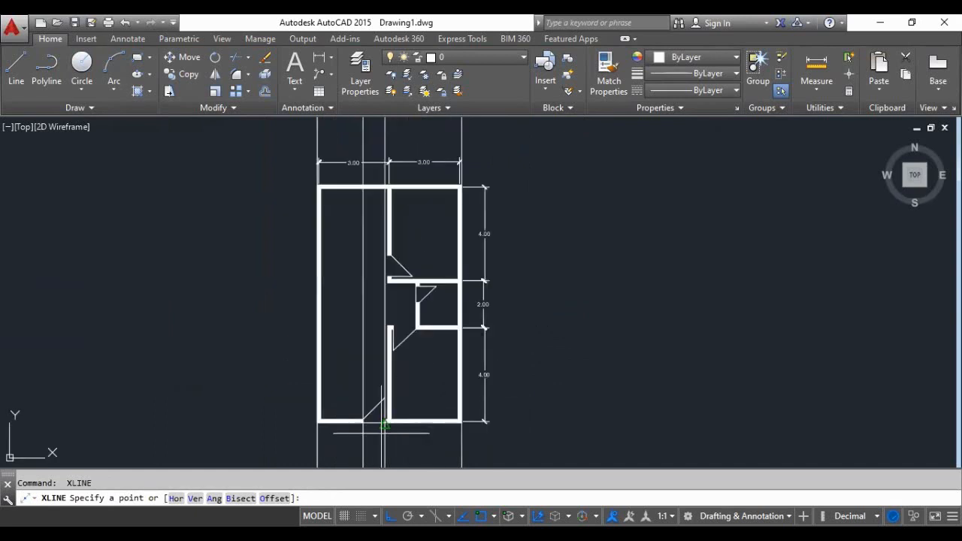
scroll(383, 429, "down", 4)
scroll(388, 284, "up", 6)
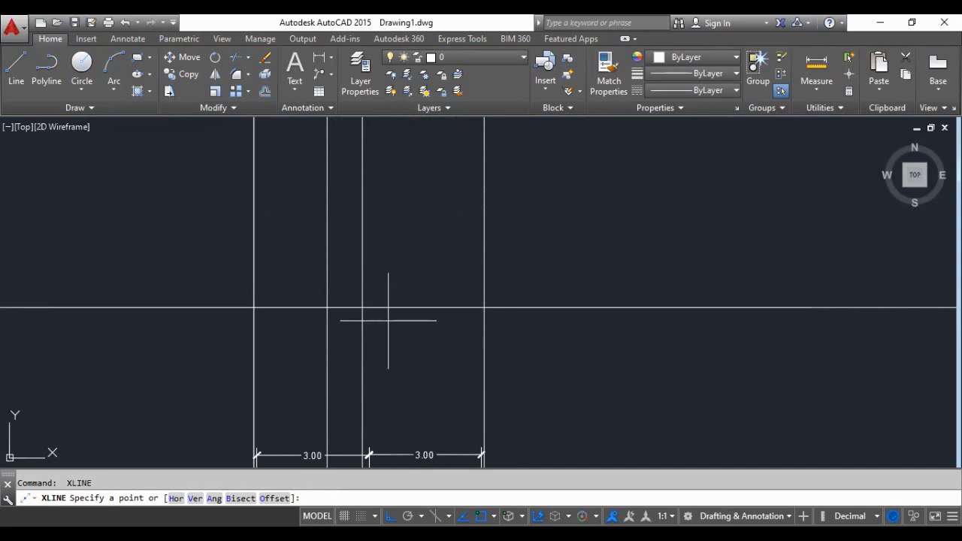
scroll(384, 320, "down", 4)
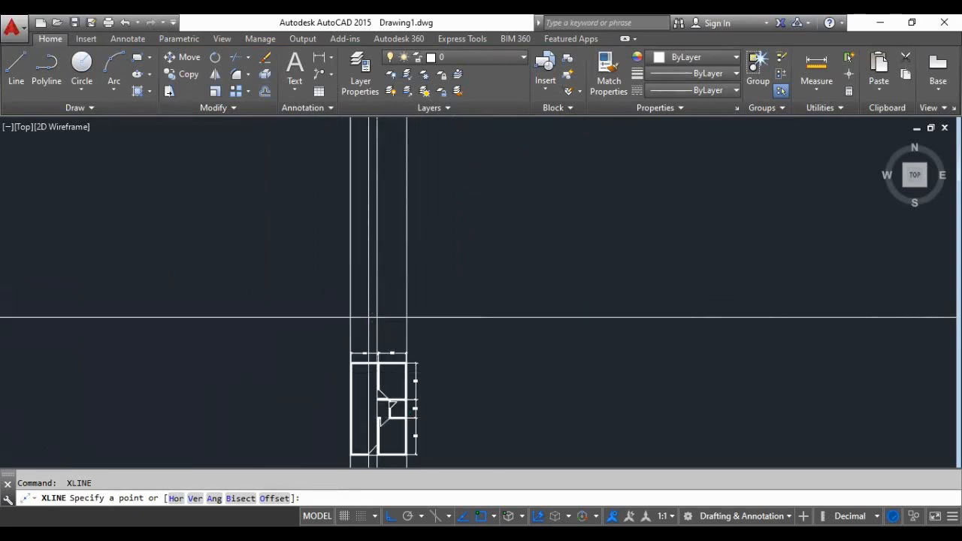
scroll(396, 395, "up", 3)
scroll(396, 395, "down", 2)
scroll(344, 398, "up", 5)
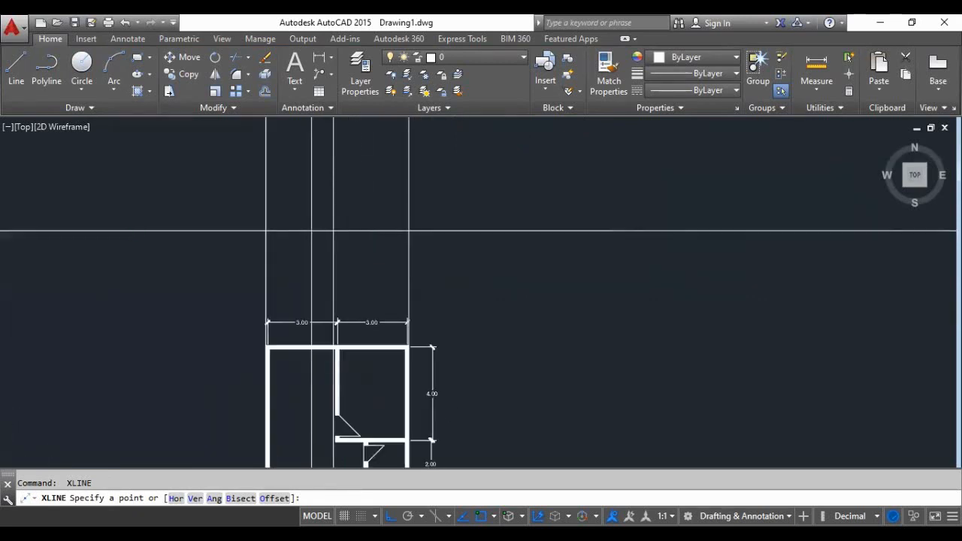
scroll(343, 383, "down", 2)
scroll(311, 277, "up", 2)
scroll(333, 397, "down", 2)
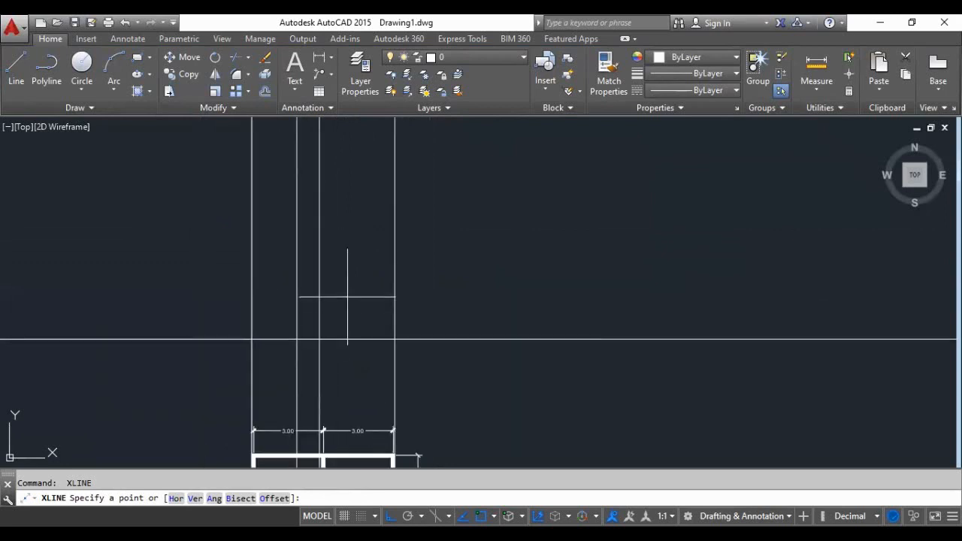
scroll(346, 296, "up", 2)
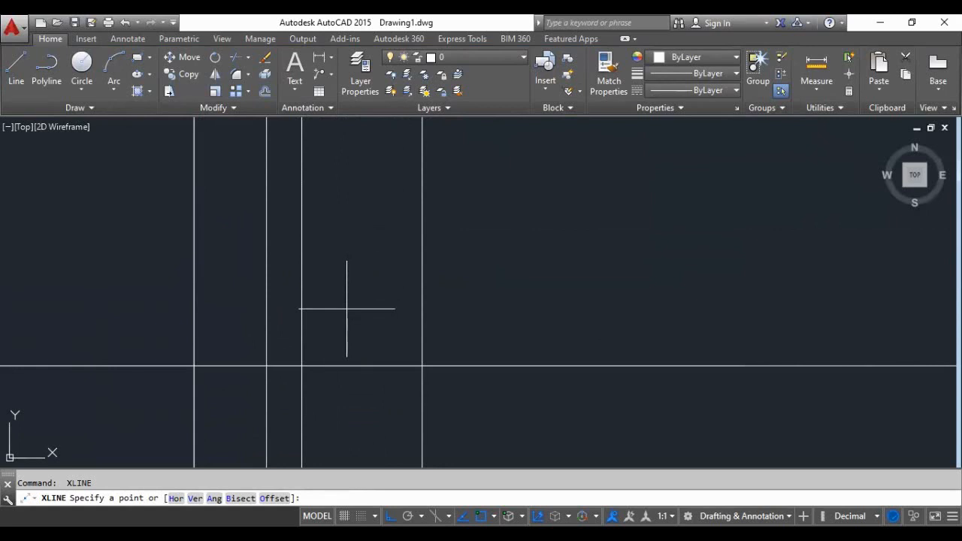
scroll(338, 331, "down", 2)
scroll(358, 345, "up", 2)
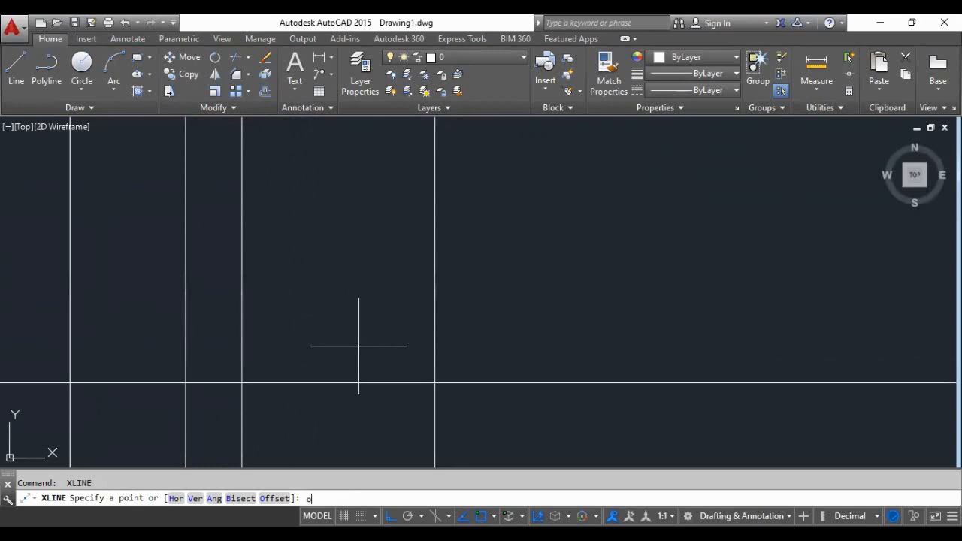
key("Return")
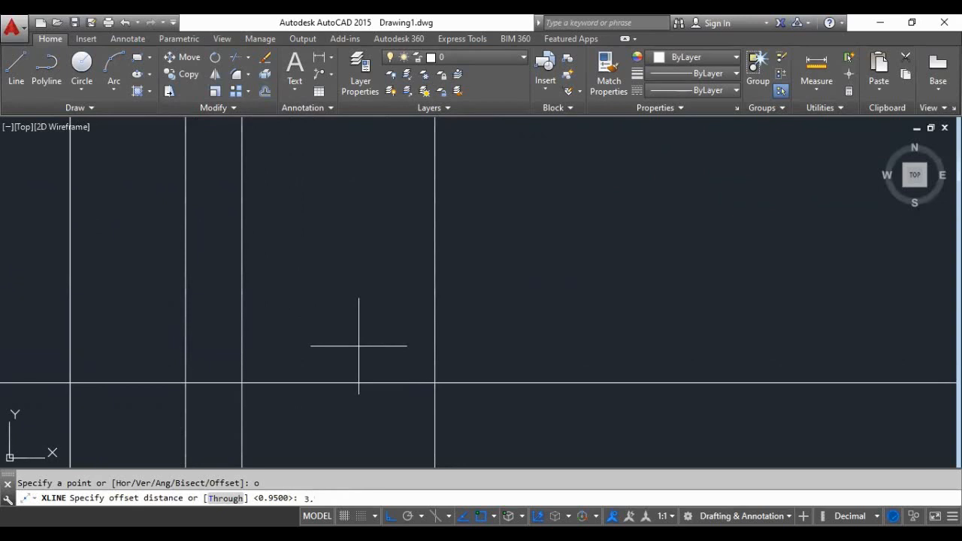
key("Return")
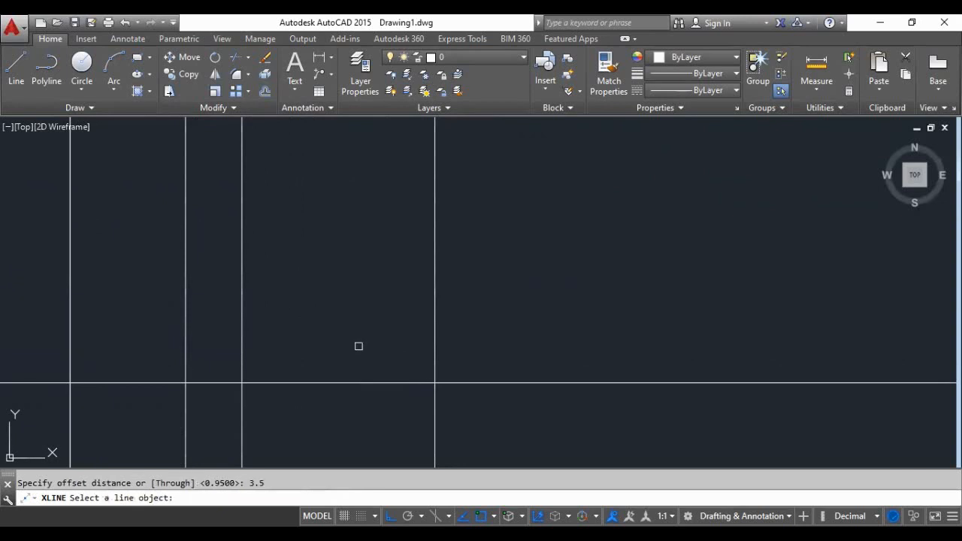
left_click(346, 382)
left_click(338, 315)
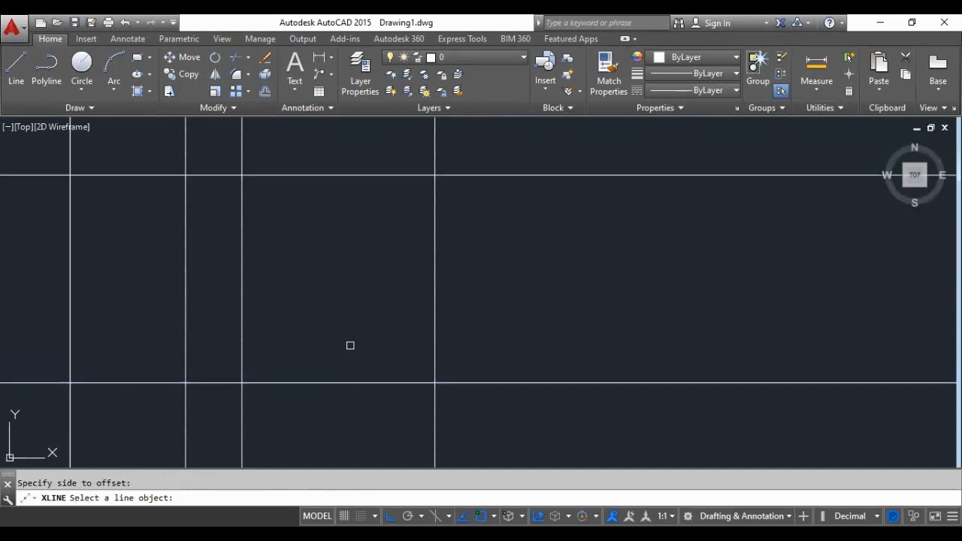
- Offset the upper horizontal construction line upward by 2 to add a third level line
scroll(351, 345, "down", 4)
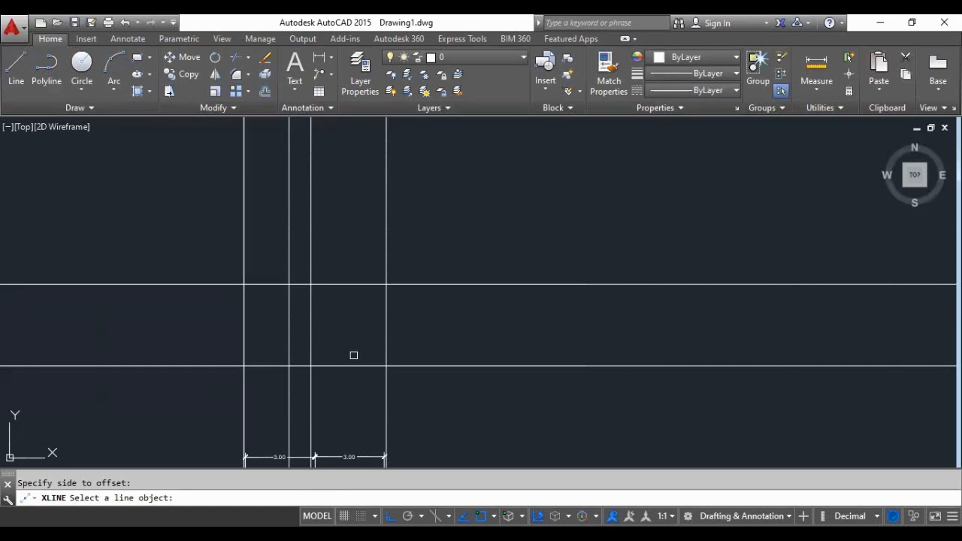
scroll(351, 330, "down", 4)
scroll(353, 371, "up", 4)
scroll(339, 292, "down", 4)
scroll(338, 395, "up", 4)
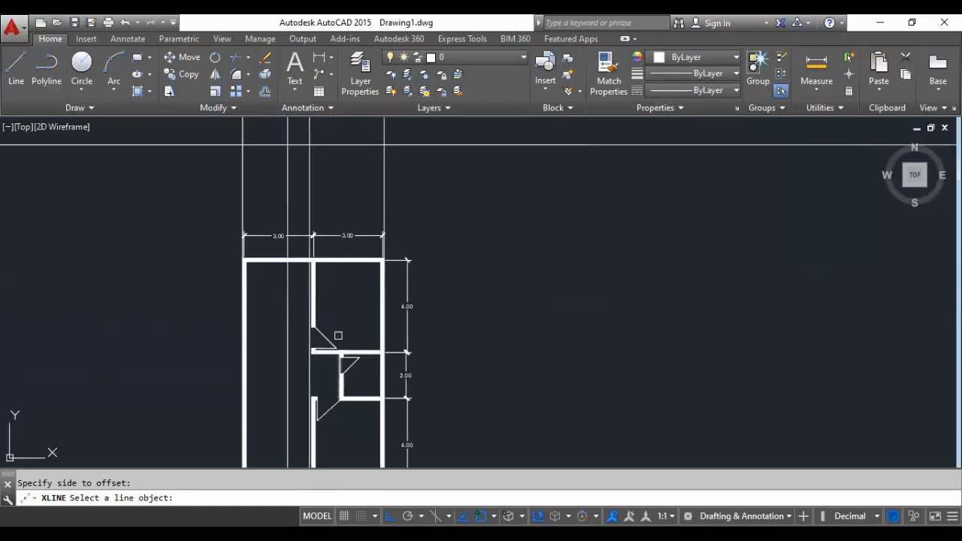
scroll(338, 338, "down", 2)
scroll(338, 211, "up", 2)
scroll(338, 346, "down", 2)
scroll(331, 207, "up", 5)
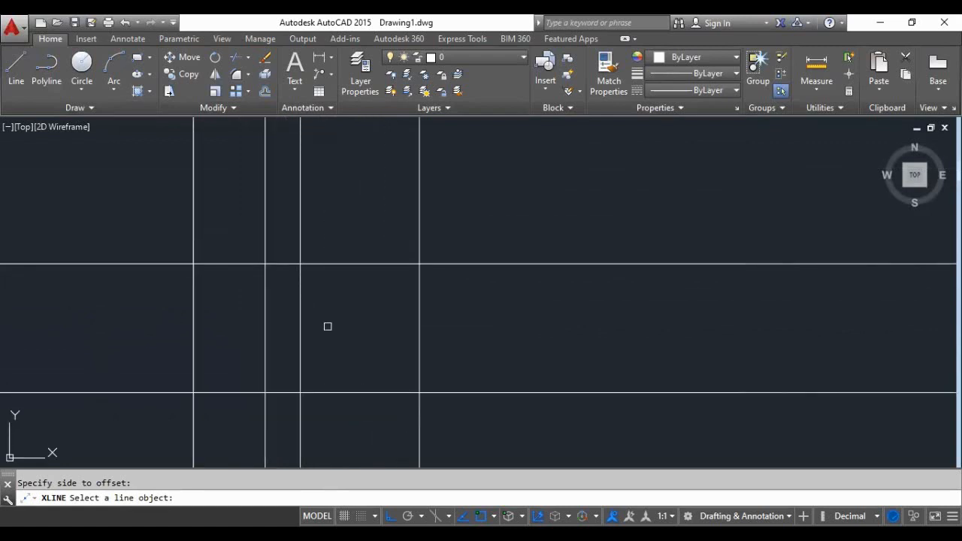
scroll(328, 327, "down", 4)
scroll(331, 272, "up", 4)
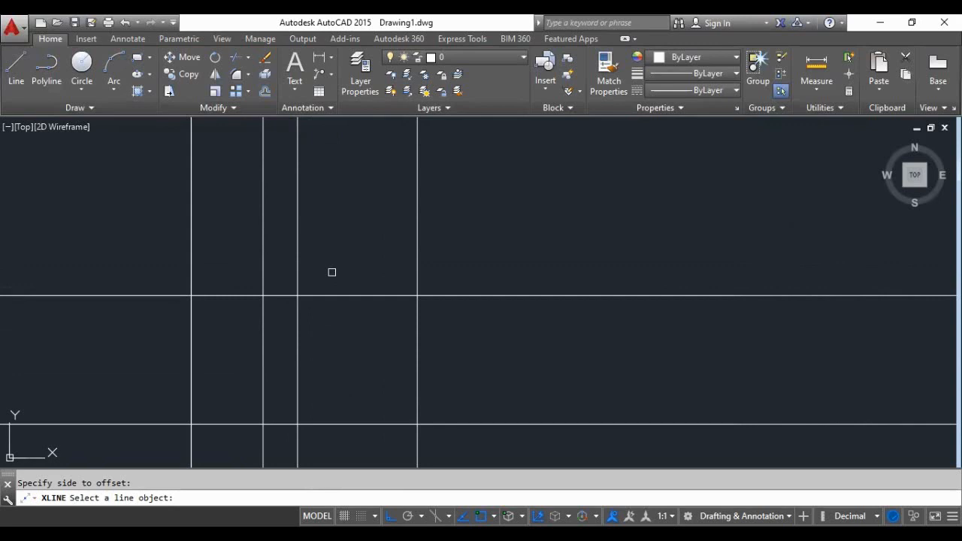
key("Return")
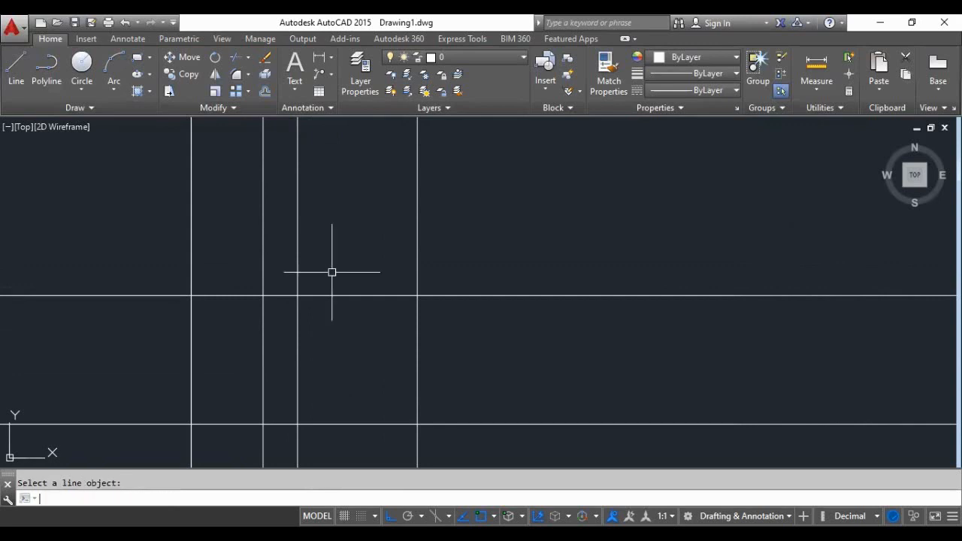
key("Return")
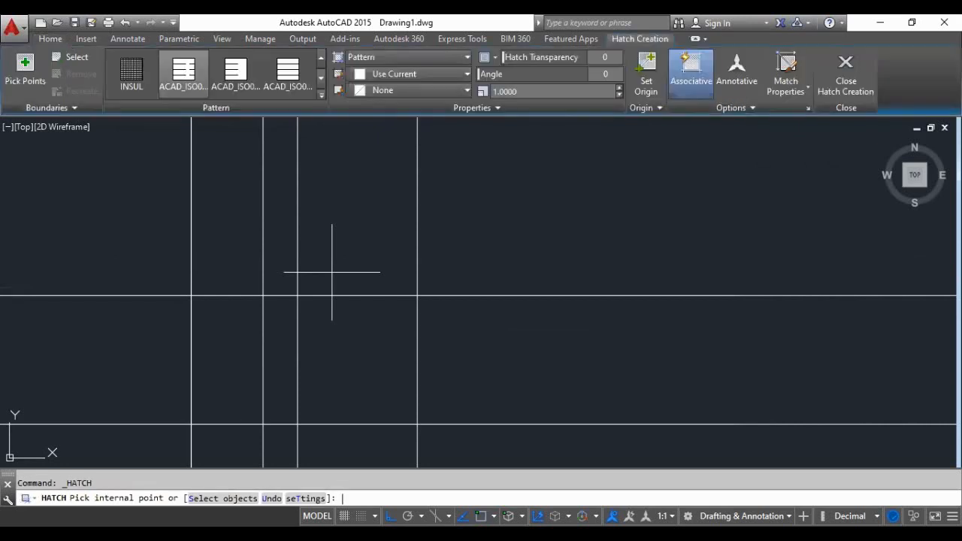
key("Escape")
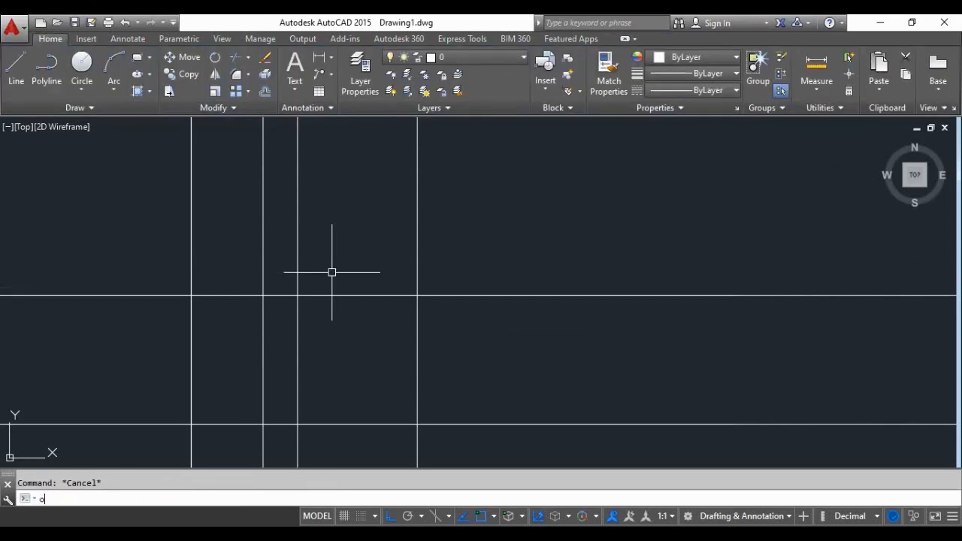
type("o")
key("Return")
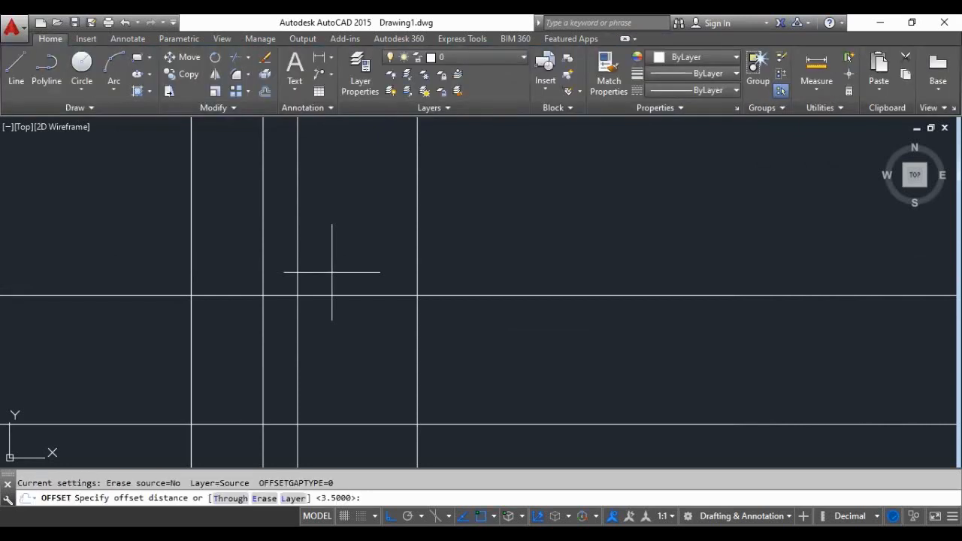
key("Return")
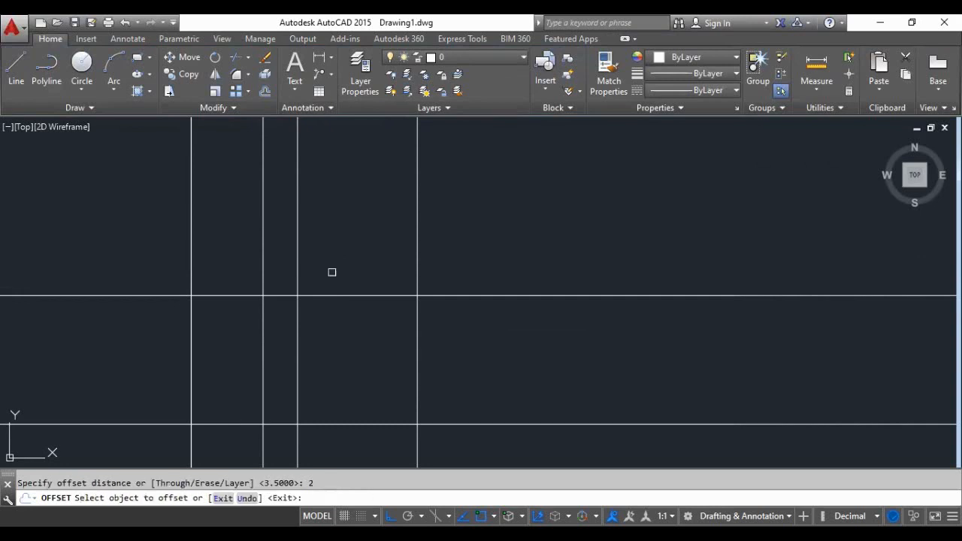
left_click(332, 295)
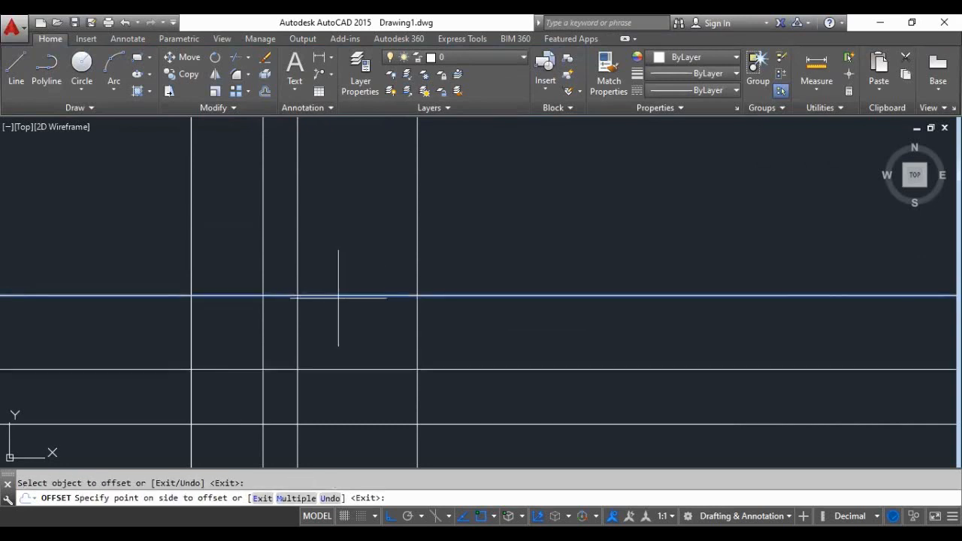
left_click(330, 199)
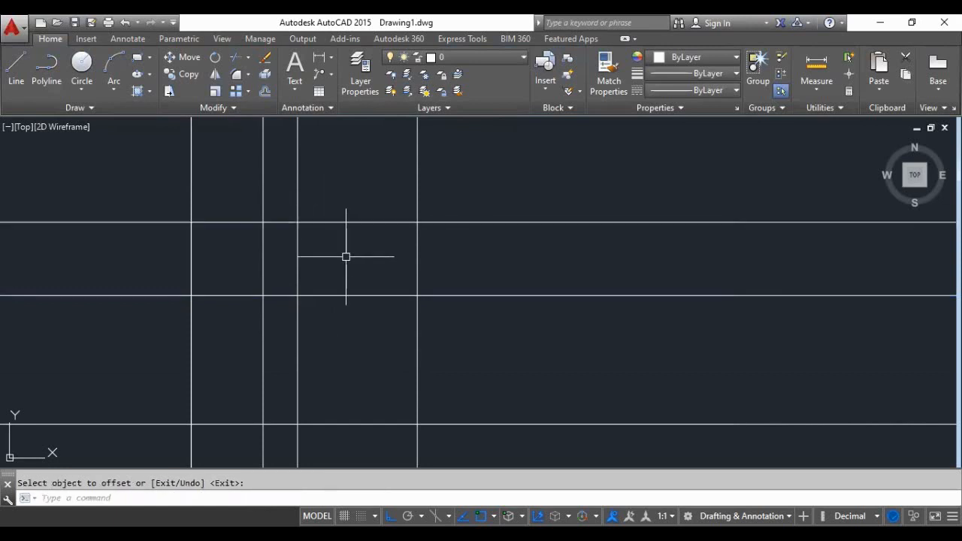
- Examine how the three horizontal construction lines cross the vertical lines projected from the floor plan
scroll(346, 257, "down", 4)
scroll(357, 273, "down", 2)
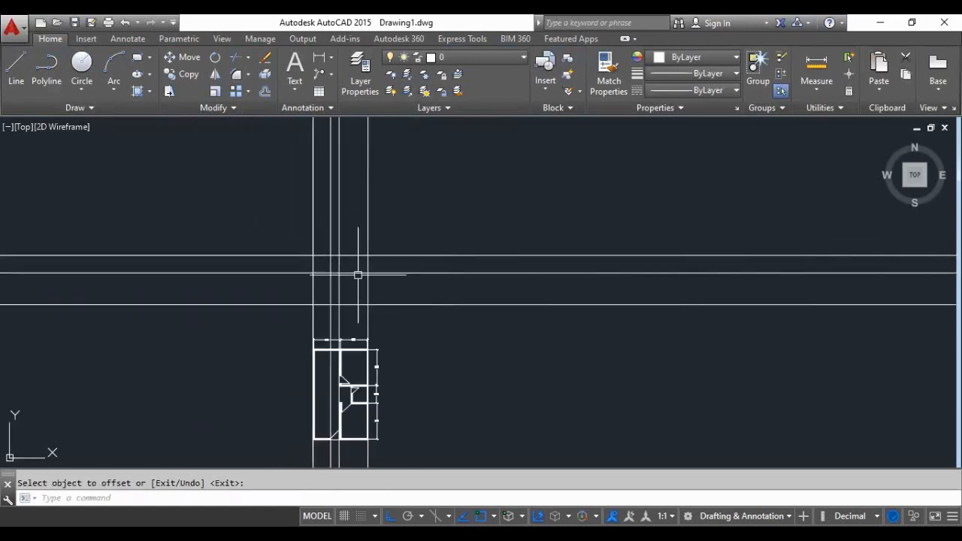
scroll(357, 367, "up", 2)
scroll(328, 180, "up", 4)
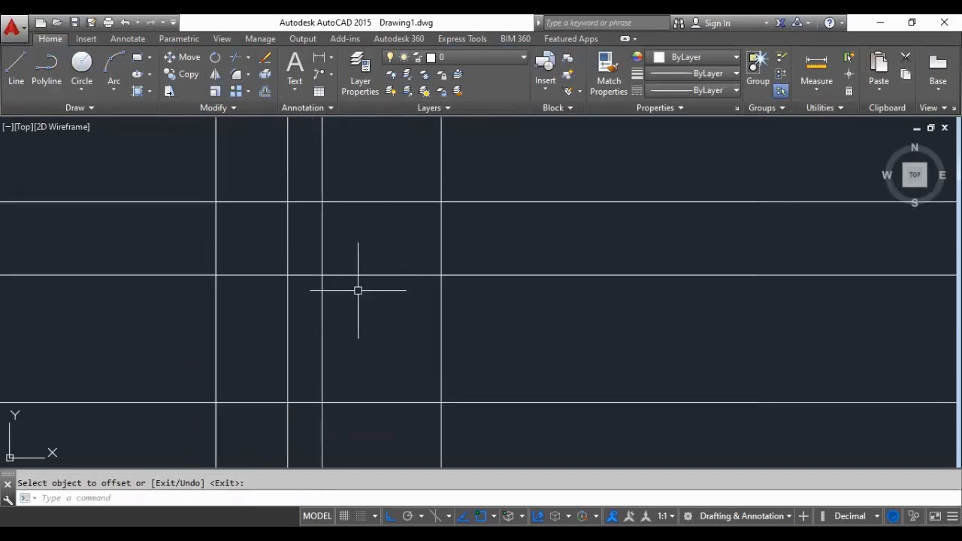
scroll(350, 320, "down", 2)
scroll(353, 261, "up", 4)
scroll(353, 261, "down", 2)
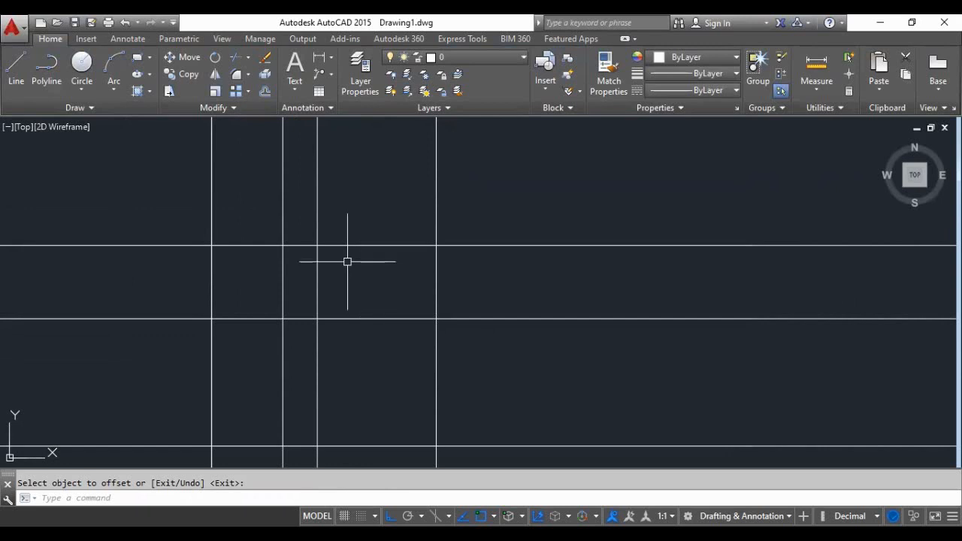
scroll(346, 263, "down", 2)
scroll(347, 261, "up", 2)
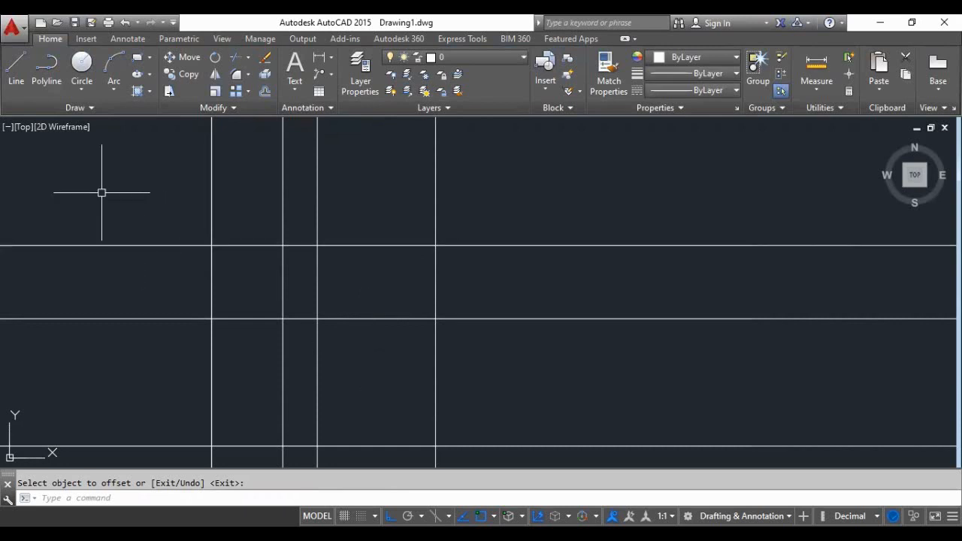
left_click(15, 75)
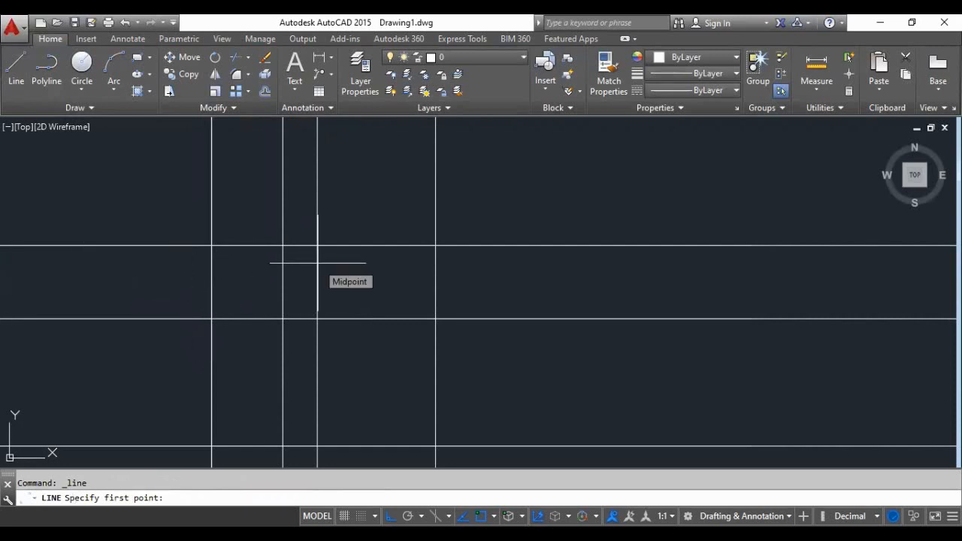
left_click(284, 278)
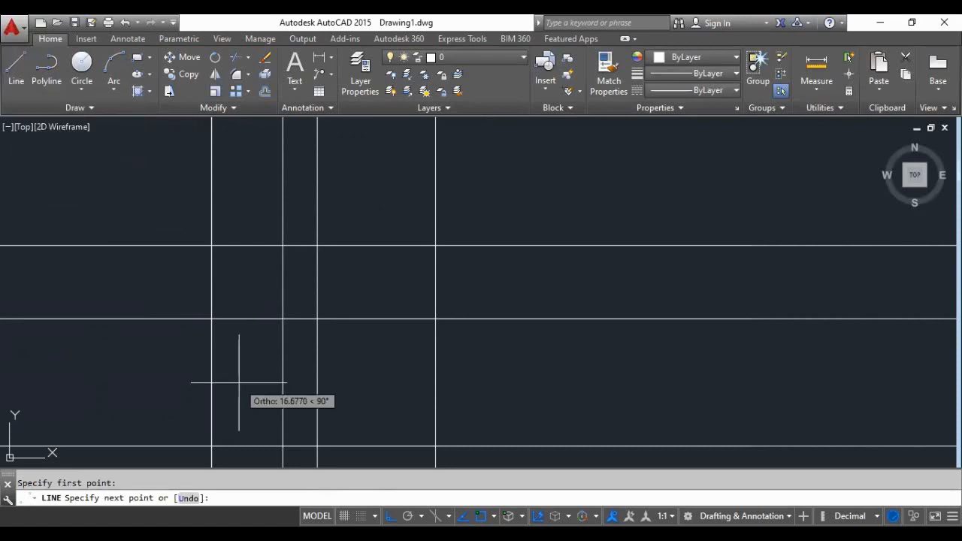
key("Escape")
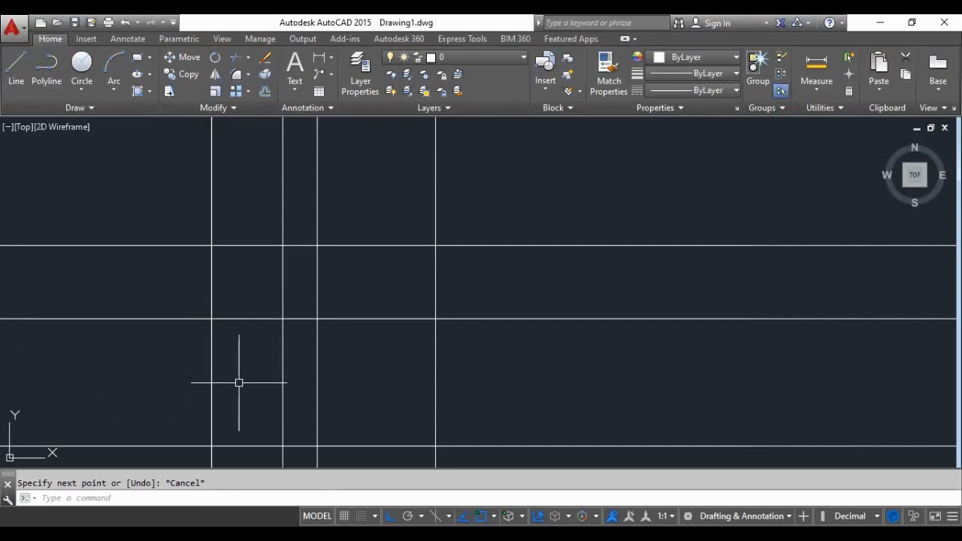
- Offset the vertical construction lines of the left and right outer walls outward by 0.8 each
type("o")
key("Return")
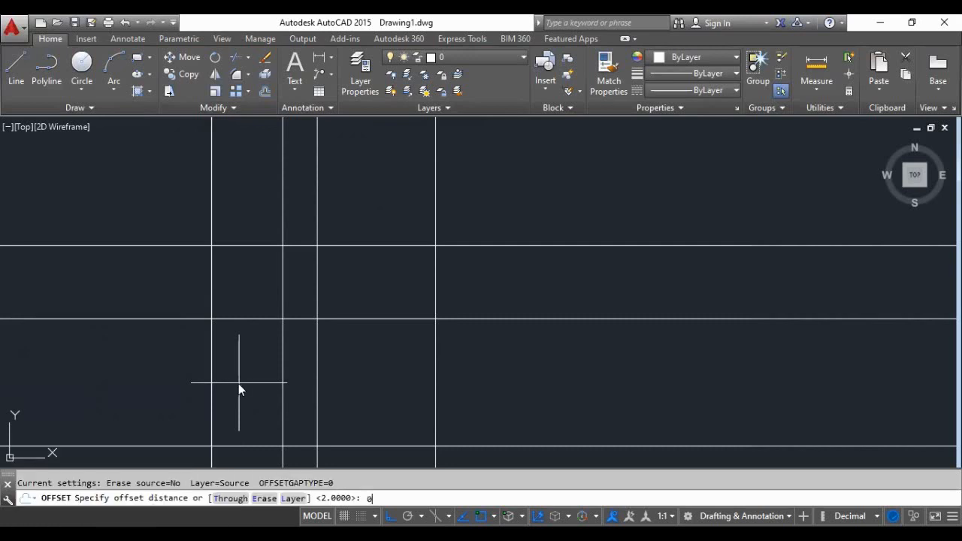
type("0.8")
key("Return")
scroll(238, 383, "up", 2)
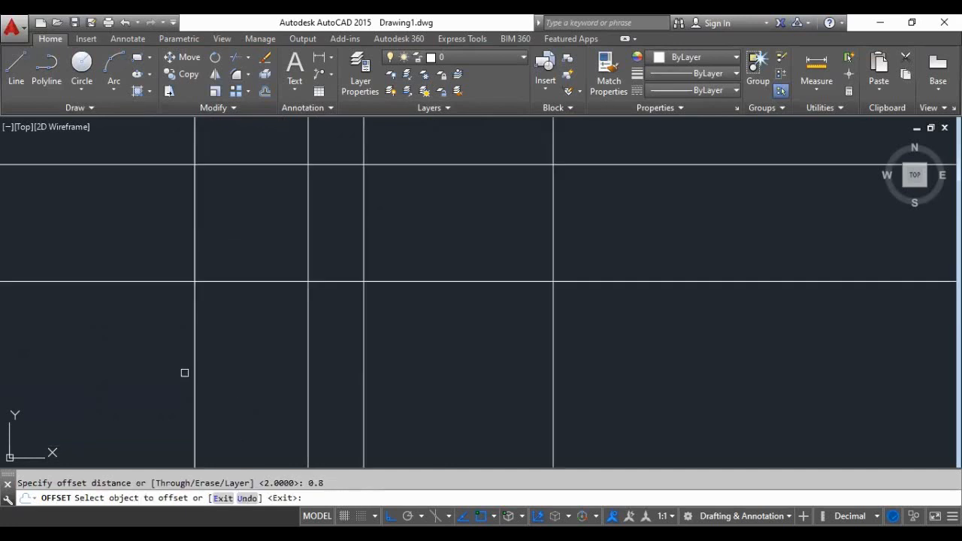
scroll(205, 373, "down", 2)
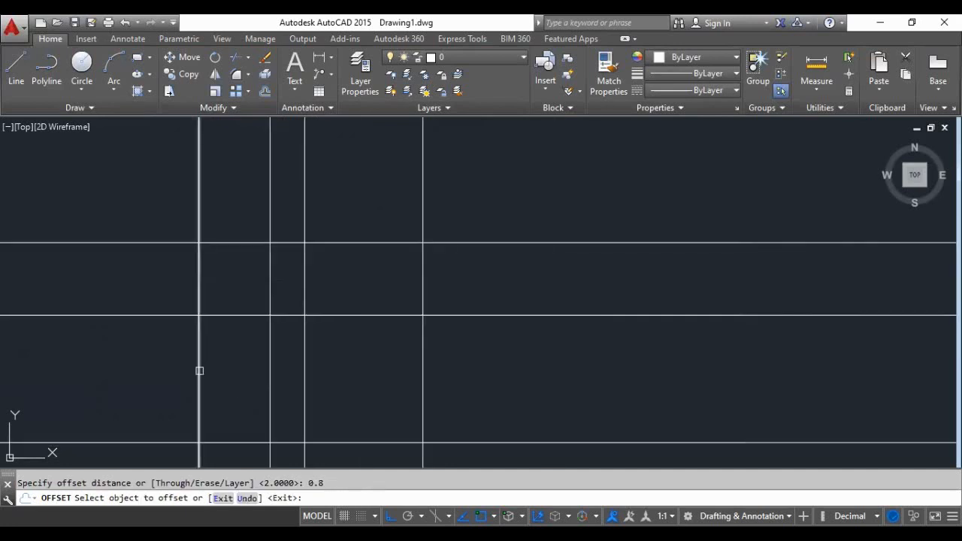
left_click(199, 372)
left_click(148, 375)
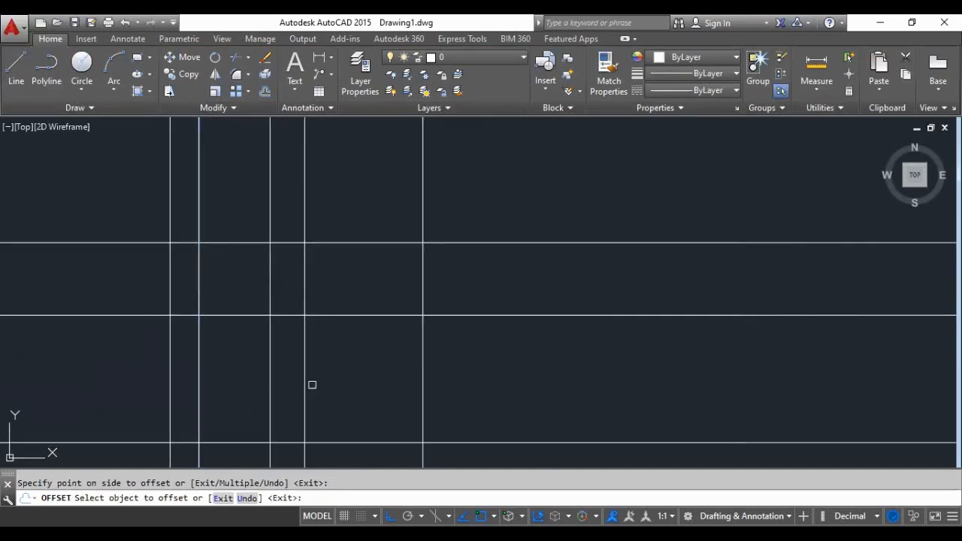
left_click(424, 369)
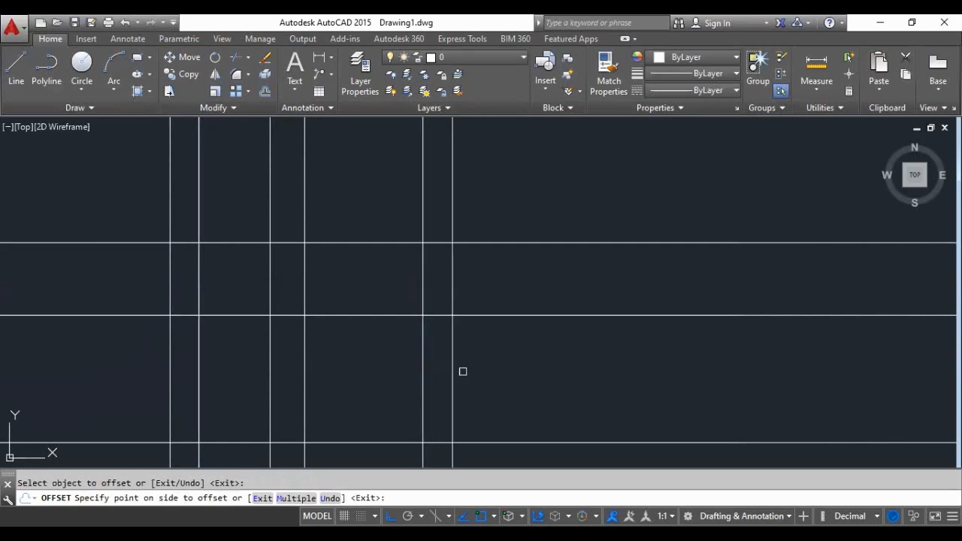
left_click(462, 371)
key("Return")
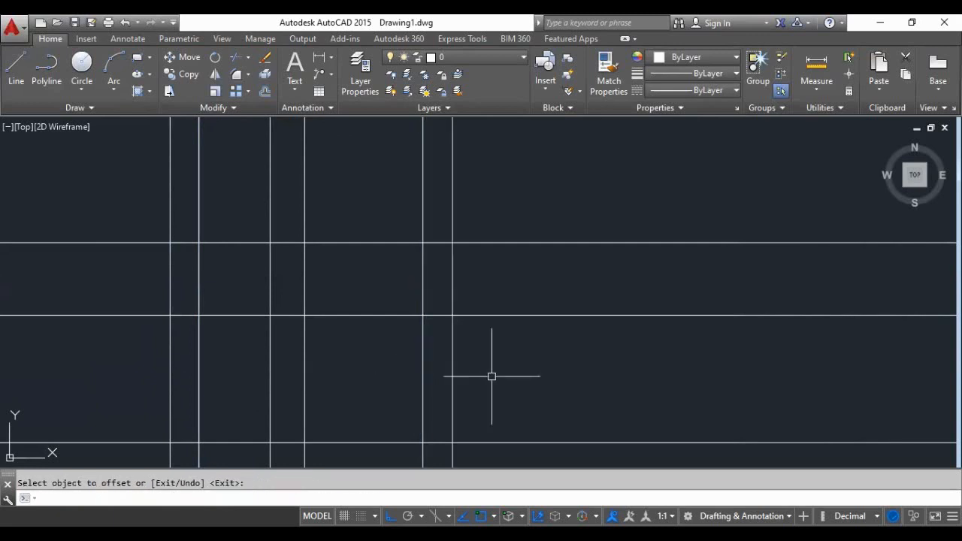
- Draw the left roof slope as a line from the ridge intersection on the top level line to the left eave intersection
left_click(16, 69)
scroll(351, 328, "down", 4)
scroll(353, 288, "up", 4)
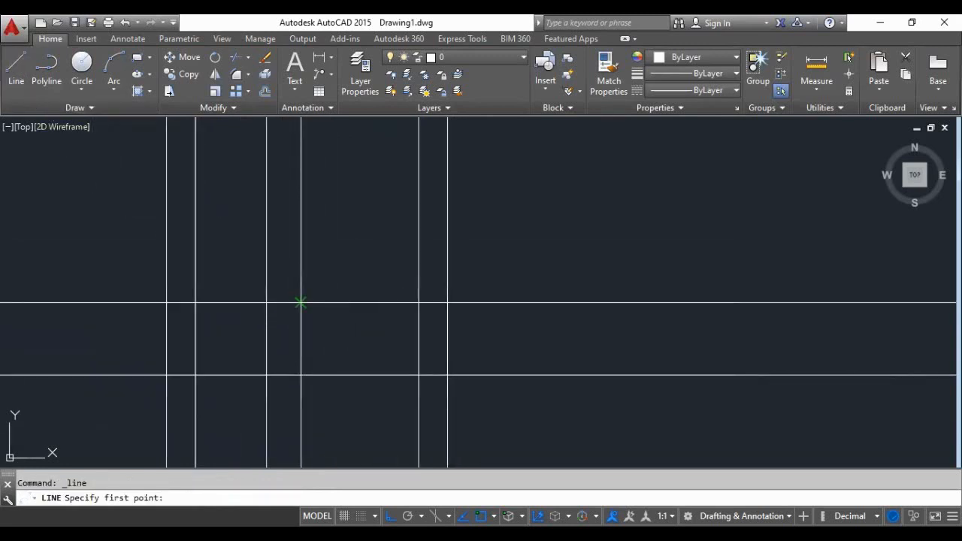
left_click(300, 302)
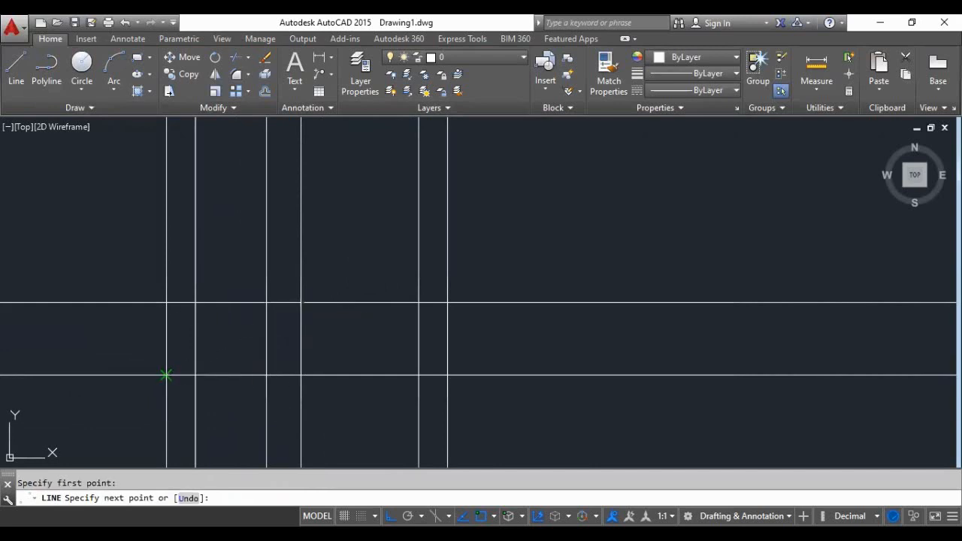
left_click(166, 375)
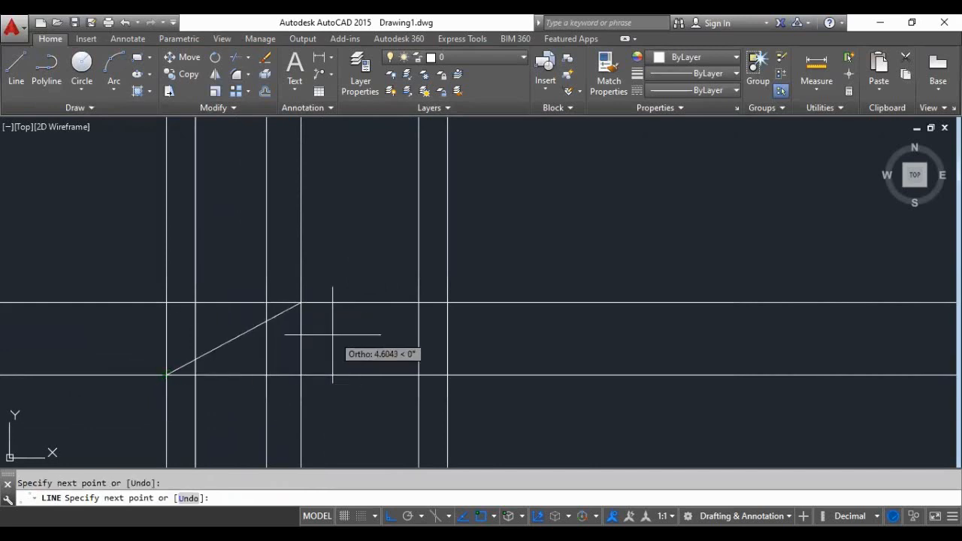
key("Return")
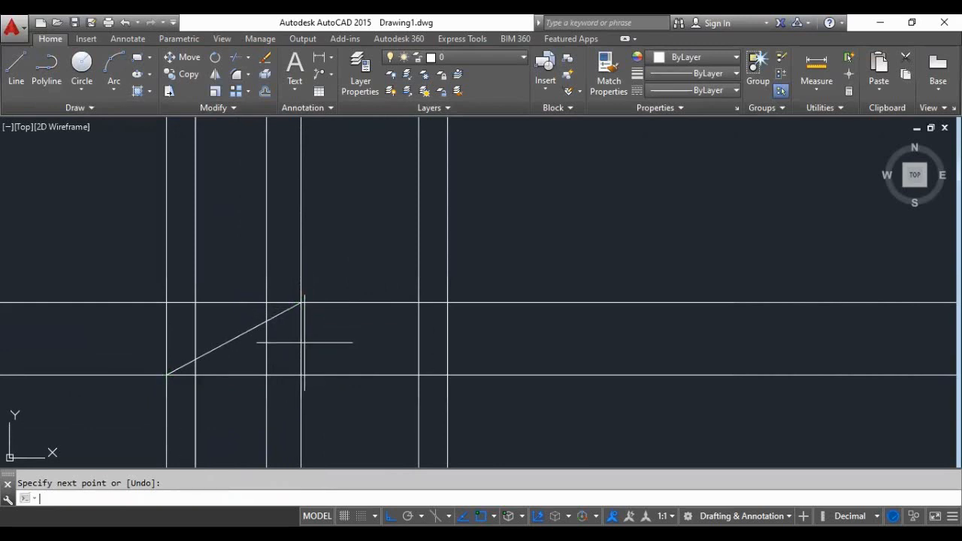
- Draw the right roof slope as a line from the ridge point to the right eave intersection on the middle level line
key("Return")
left_click(300, 302)
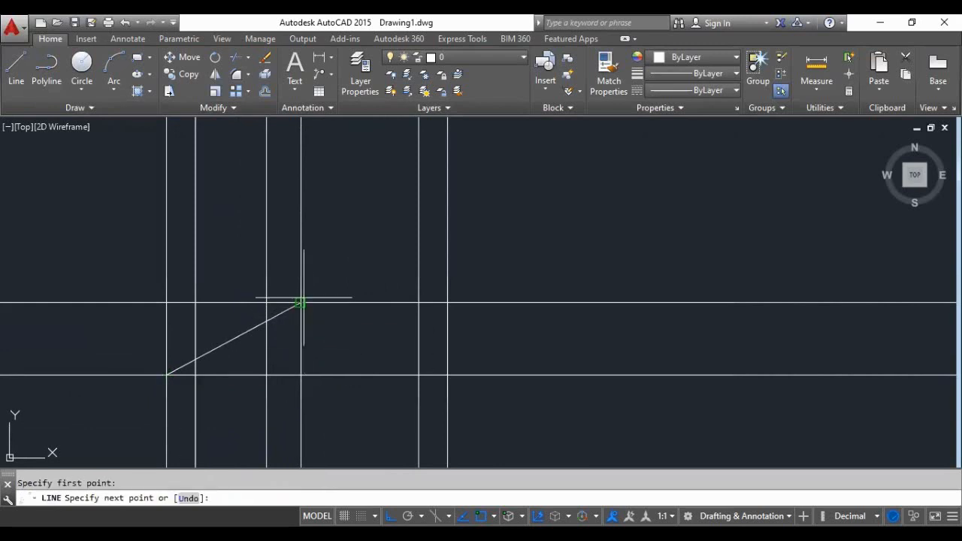
left_click(448, 374)
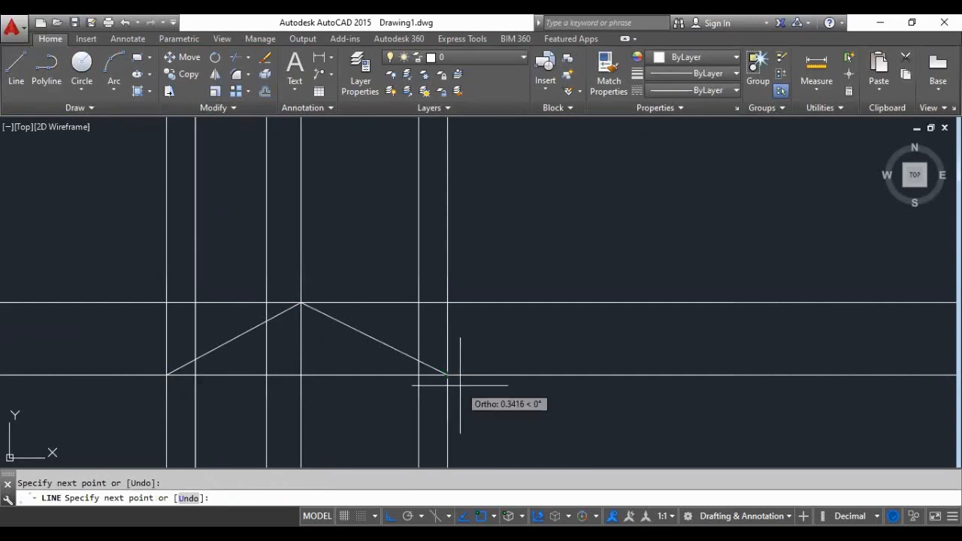
key("Return")
scroll(329, 286, "down", 4)
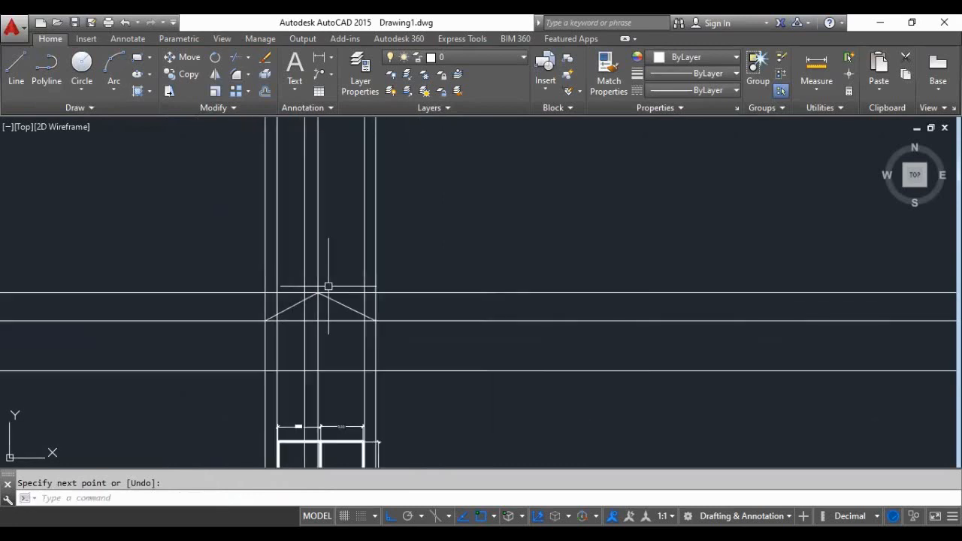
scroll(323, 373, "up", 4)
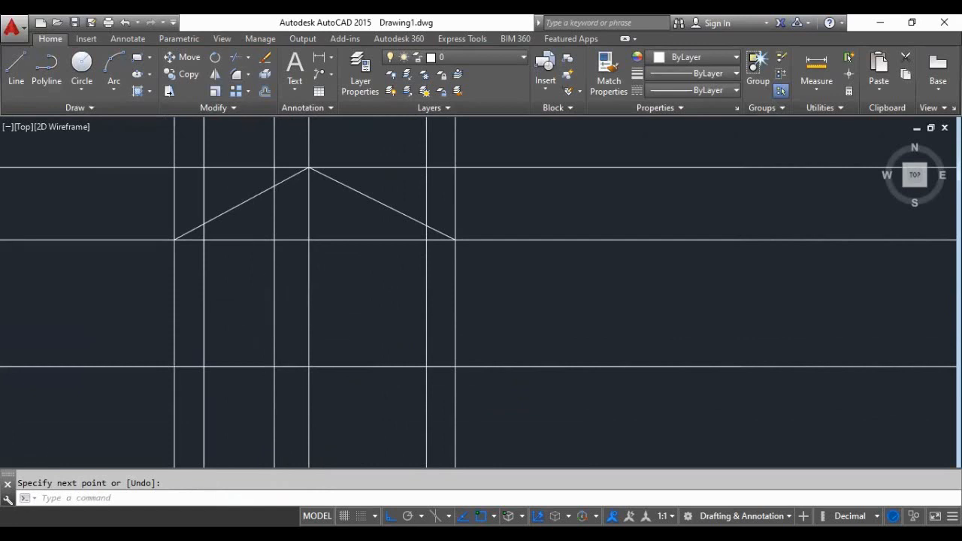
scroll(297, 377, "down", 4)
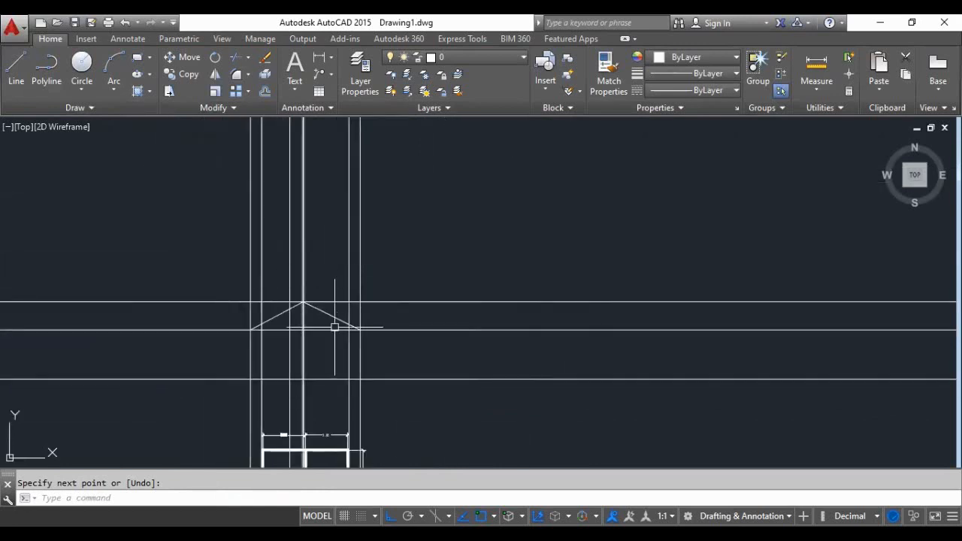
scroll(313, 300, "up", 2)
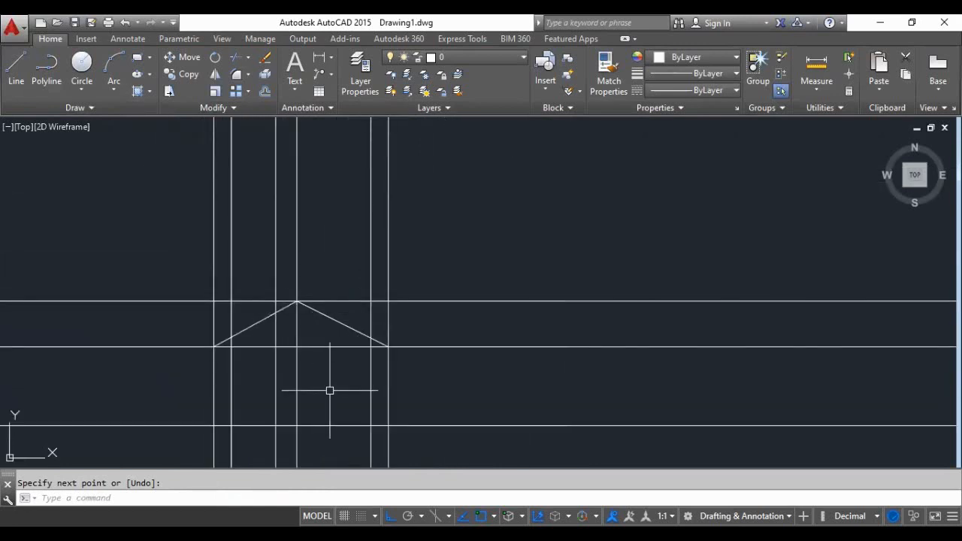
type("ts o")
type("r")
key("Return")
key("Escape")
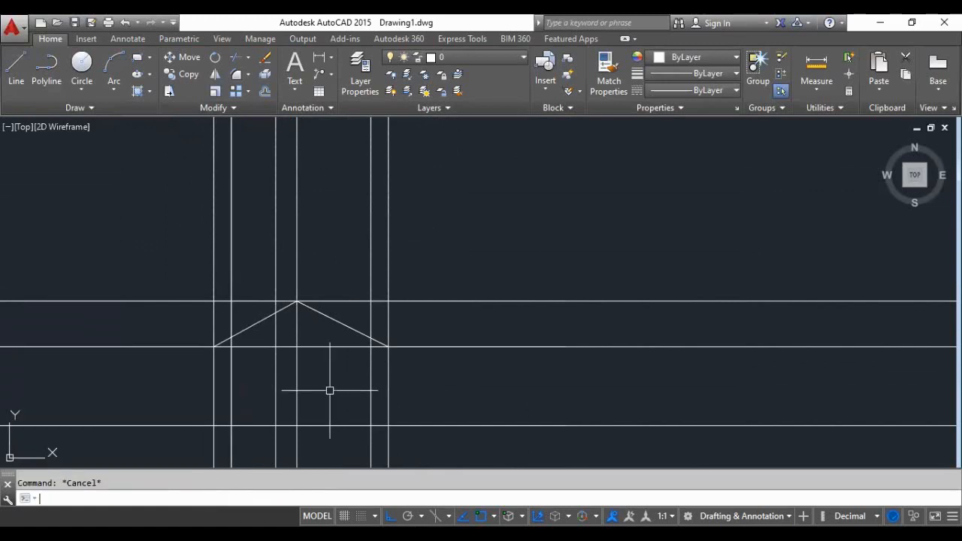
- Trim all vertical construction lines above the ridge-level line, using every object as a cutting edge
type("tr")
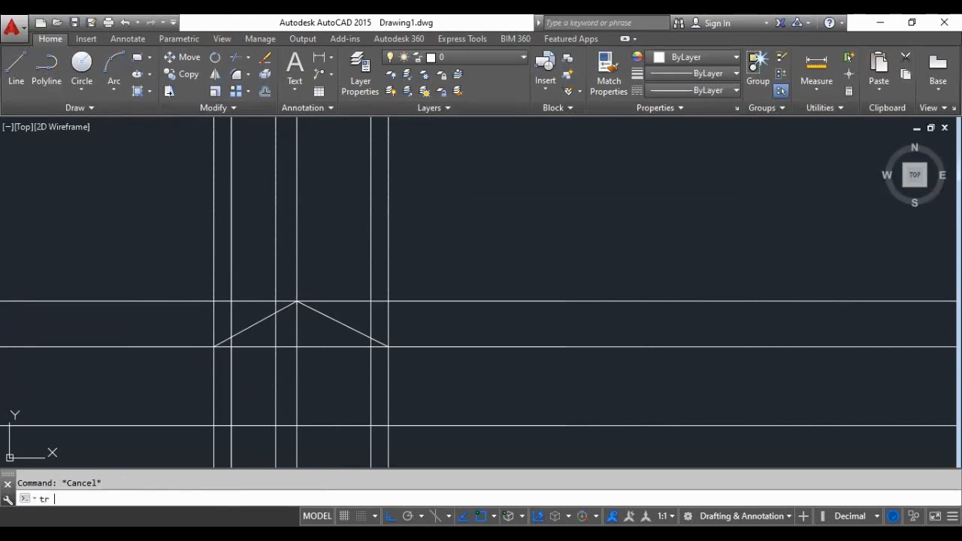
key("Return")
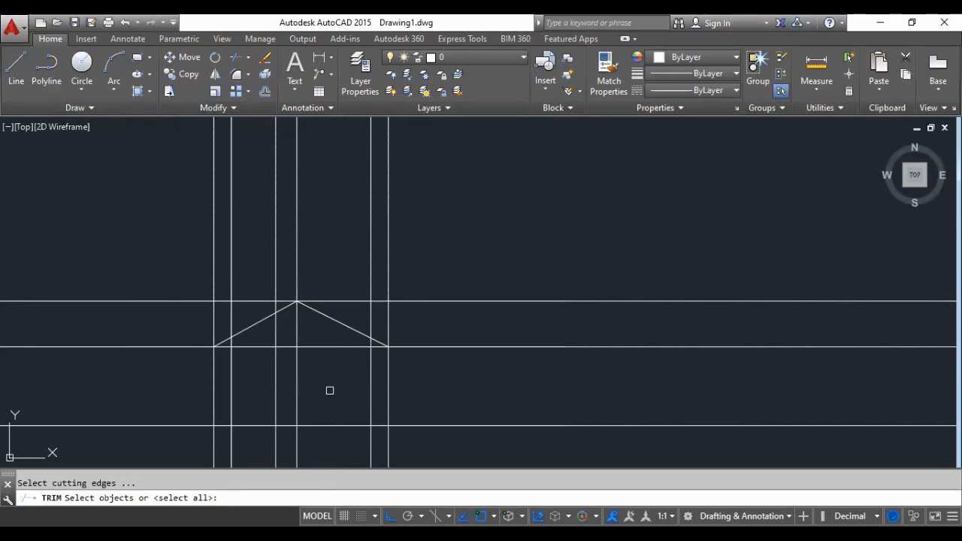
key("Return")
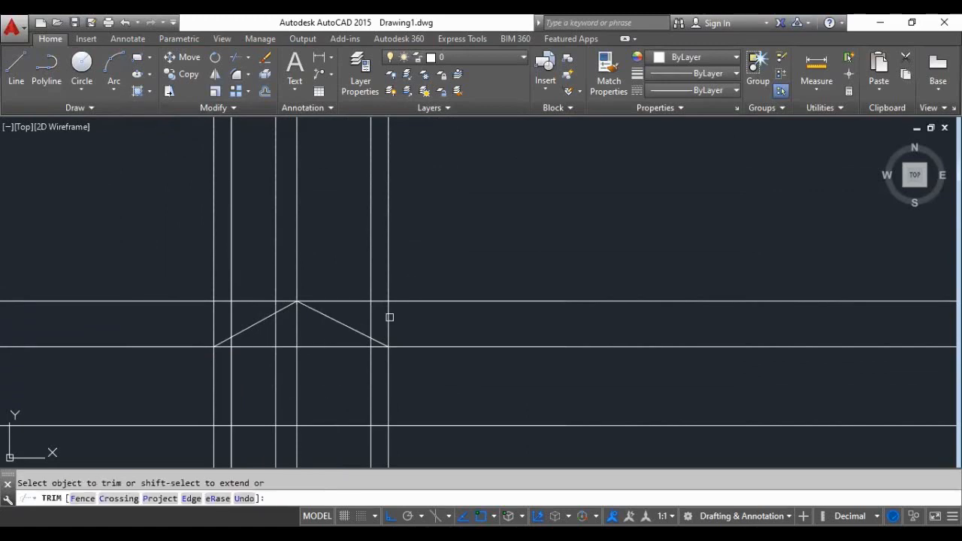
left_click(422, 251)
left_click(187, 275)
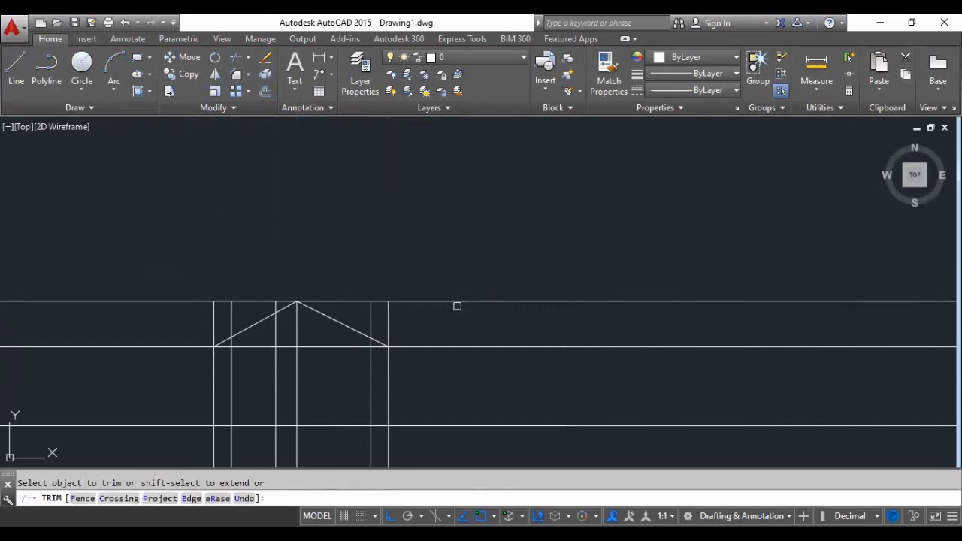
- Trim the ridge-level, eave-level and vertical line pieces lying outside the right roof slope and around the ridge
scroll(423, 301, "up", 2)
left_click(407, 300)
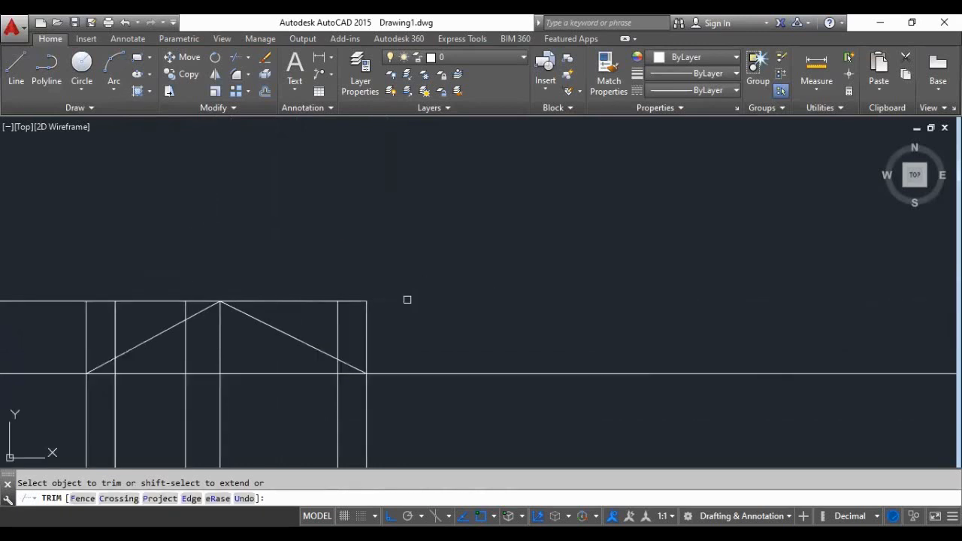
left_click(418, 284)
left_click(318, 337)
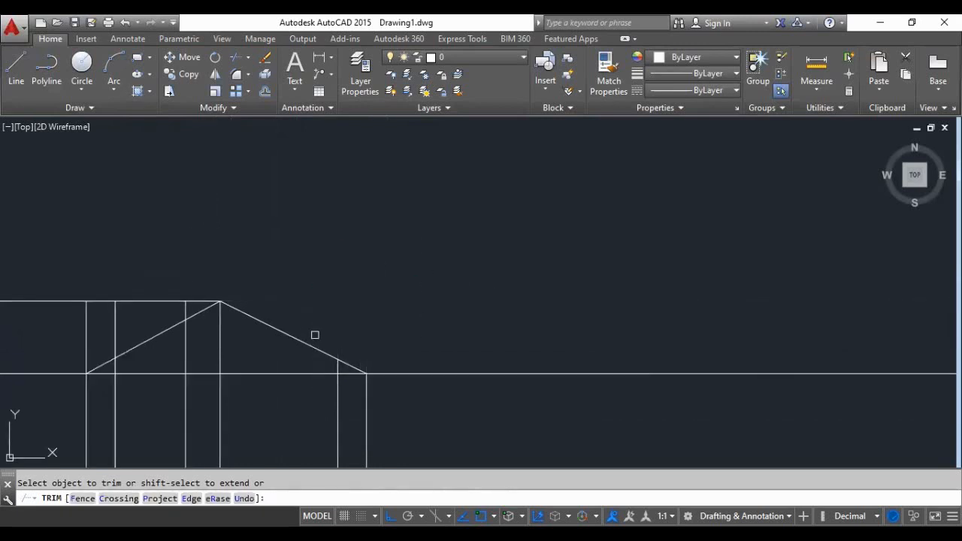
left_click(397, 372)
left_click(195, 300)
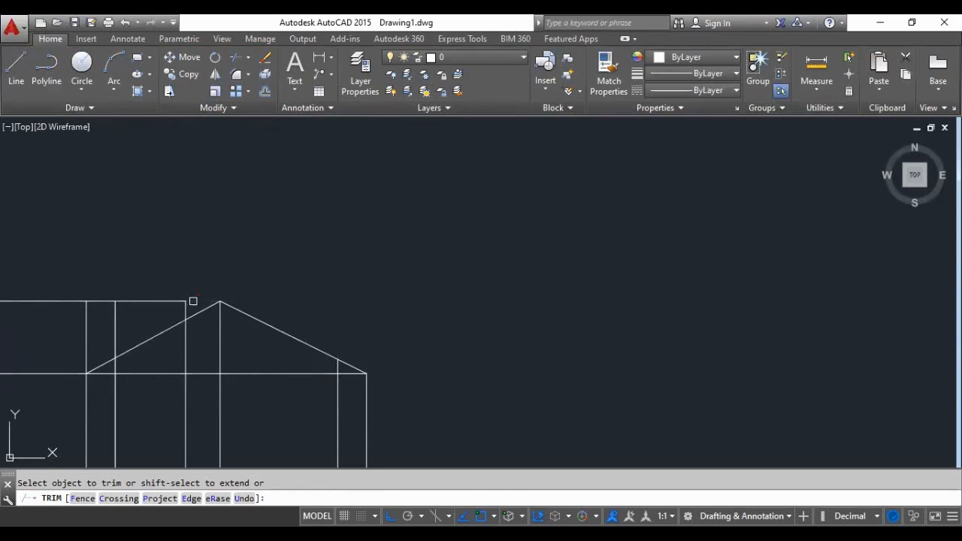
- Trim the vertical pieces above the left roof slope and the eave-level line beyond the left eave
left_click(86, 327)
left_click(111, 325)
scroll(183, 303, "down", 2)
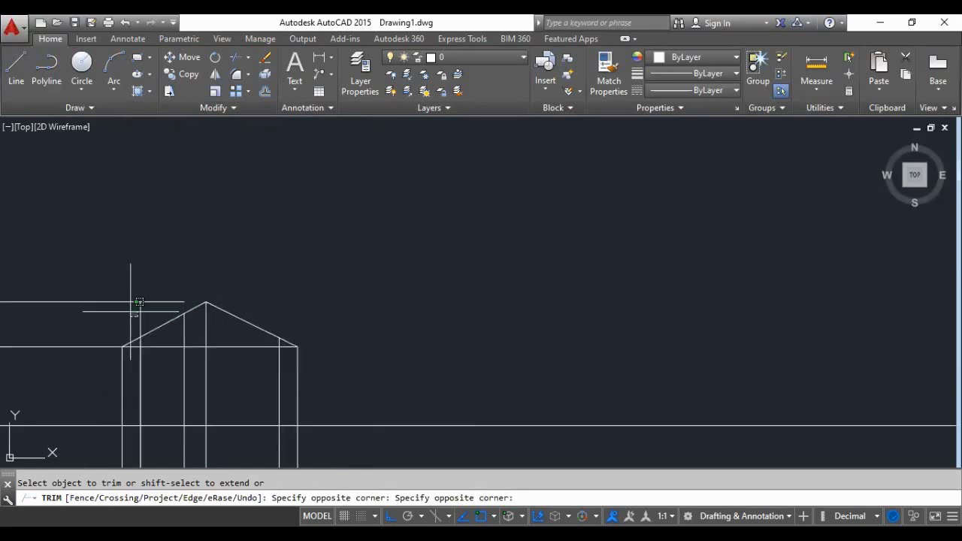
left_click(130, 311)
left_click(156, 292)
left_click(120, 322)
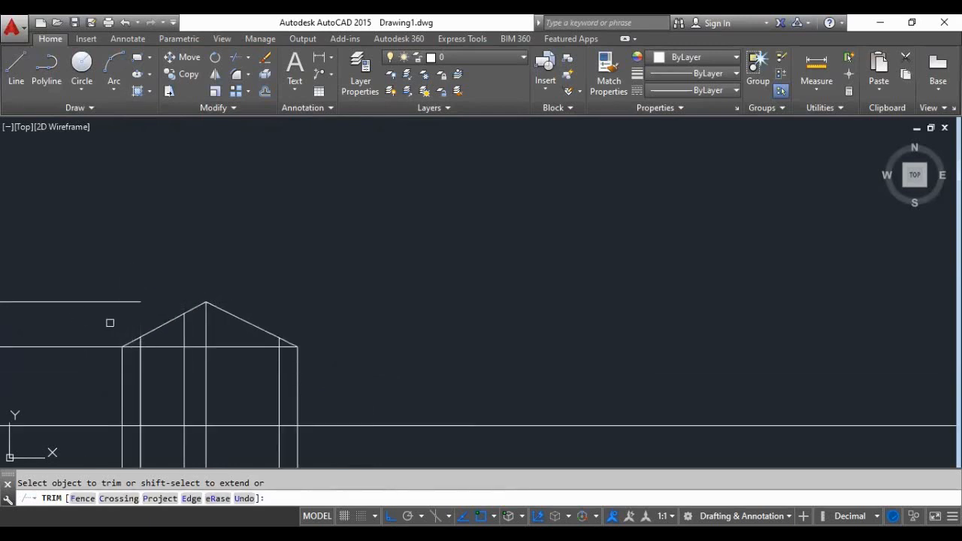
left_click(90, 343)
- Trim the vertical line segments inside the roof triangle between the eave line and the slopes
scroll(191, 344, "up", 3)
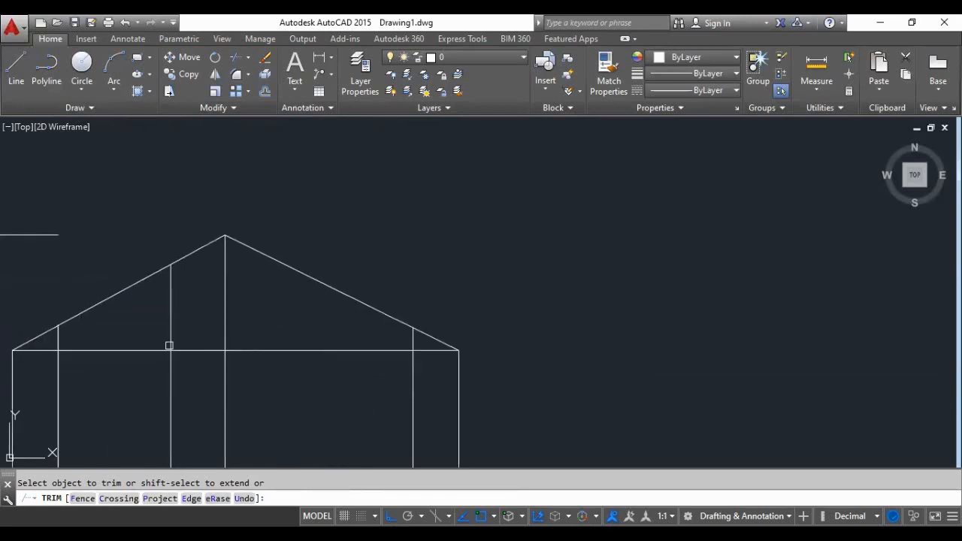
scroll(286, 329, "down", 3)
scroll(205, 349, "up", 3)
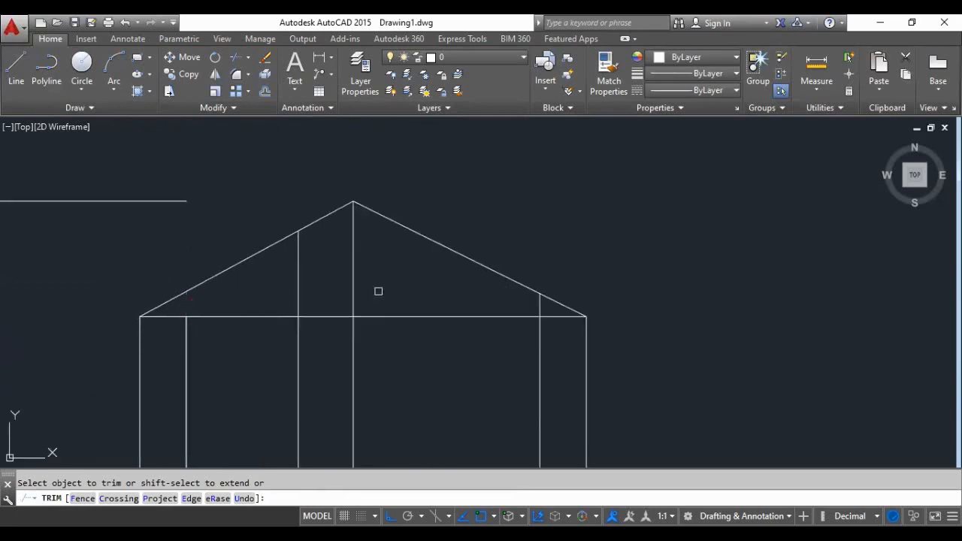
left_click(392, 269)
left_click(289, 299)
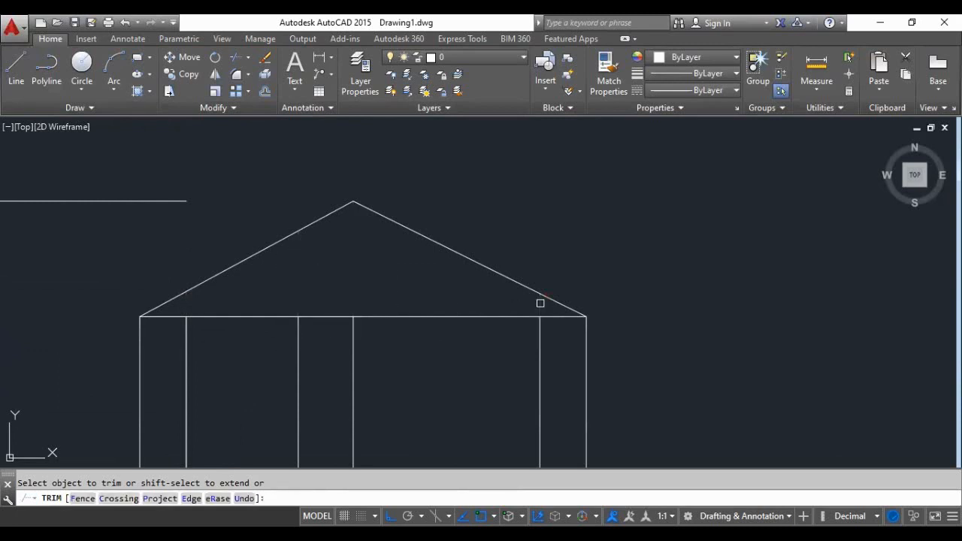
- End the trimming and delete the leftover ridge-level line to the left of the roof
scroll(378, 306, "down", 4)
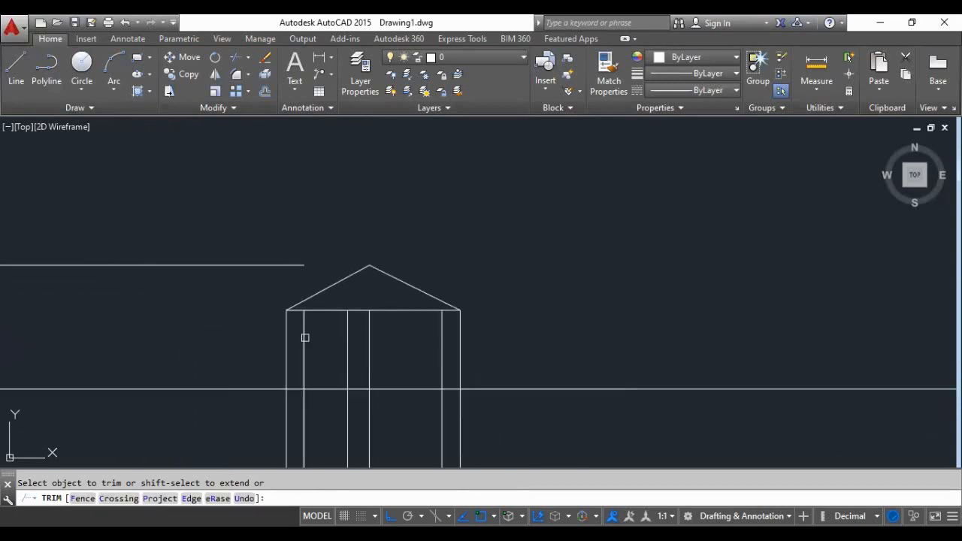
scroll(294, 335, "down", 2)
scroll(284, 328, "up", 4)
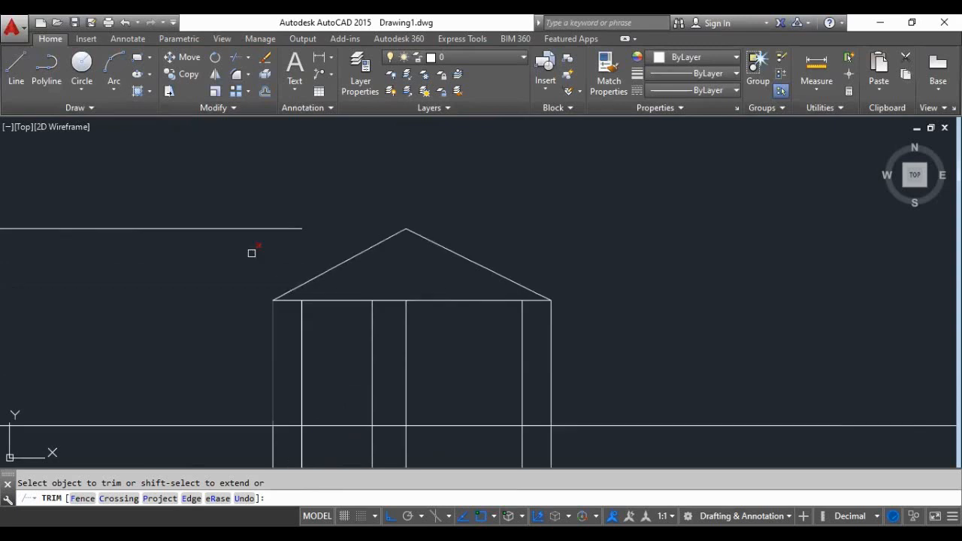
scroll(247, 368, "down", 2)
scroll(223, 335, "up", 2)
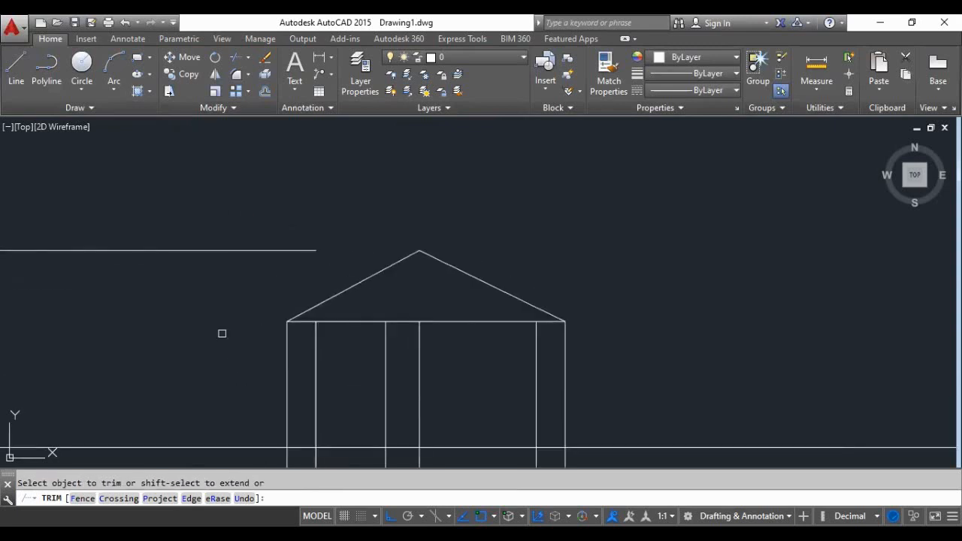
scroll(227, 304, "up", 4)
scroll(227, 301, "down", 4)
scroll(241, 320, "down", 2)
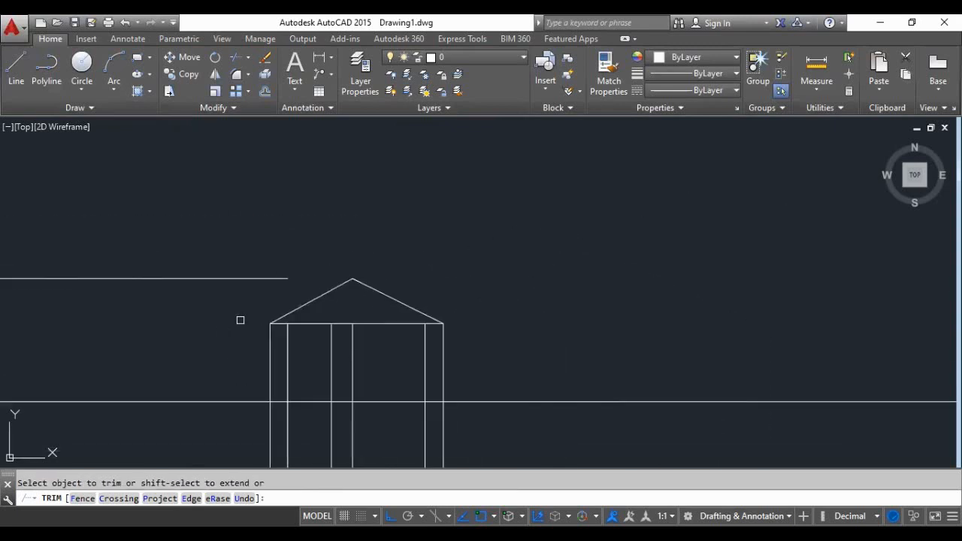
key("Escape")
left_click(250, 256)
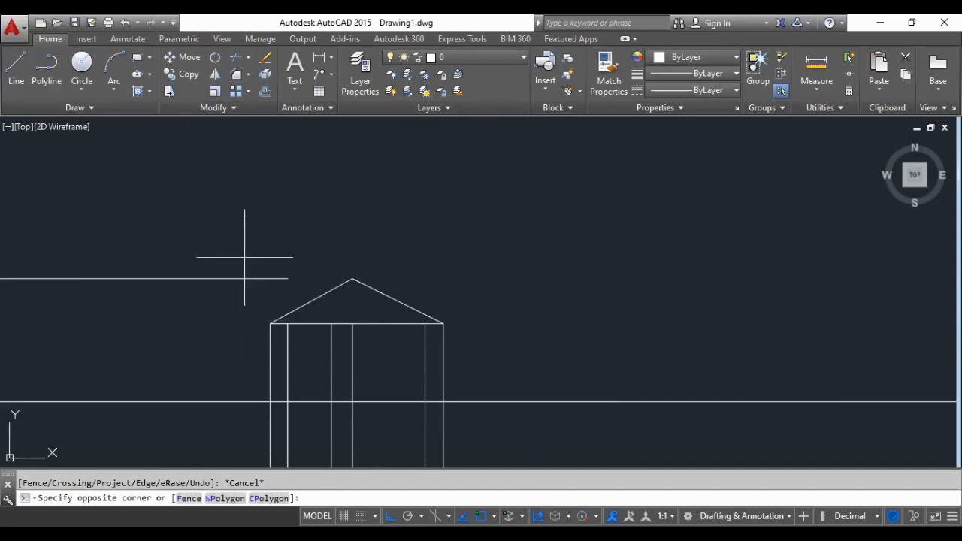
left_click(210, 308)
key("Delete")
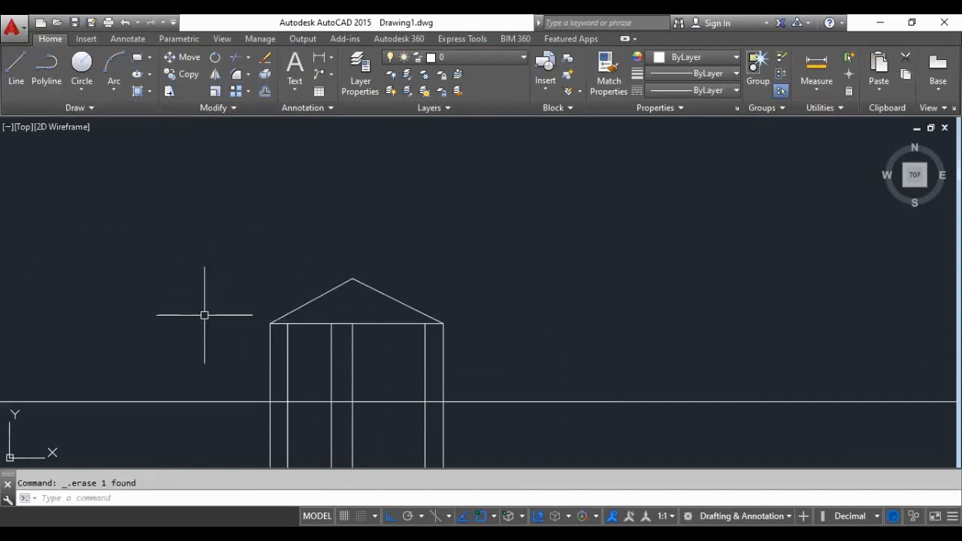
- Delete the two outer vertical construction lines running down from the left and right eave corners
scroll(322, 282, "down", 3)
scroll(309, 334, "up", 6)
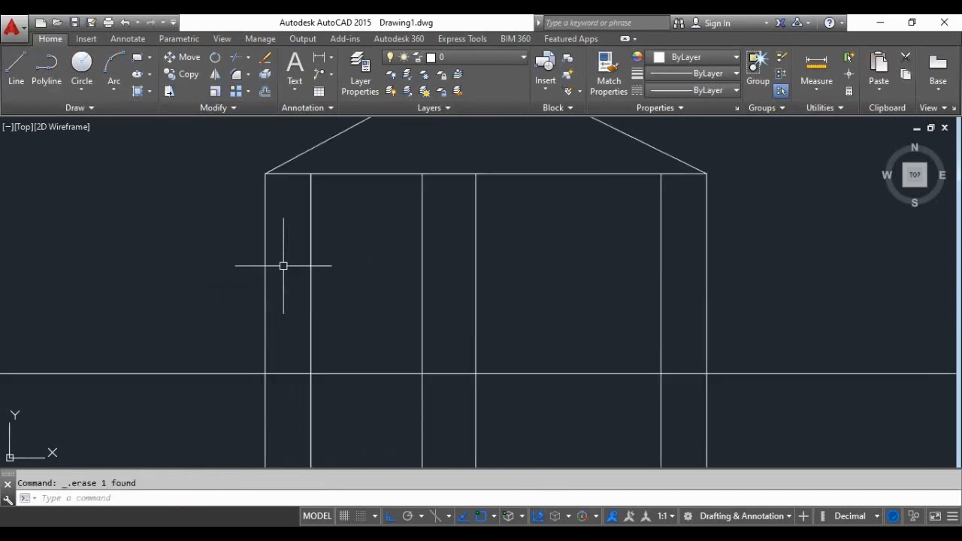
left_click(265, 262)
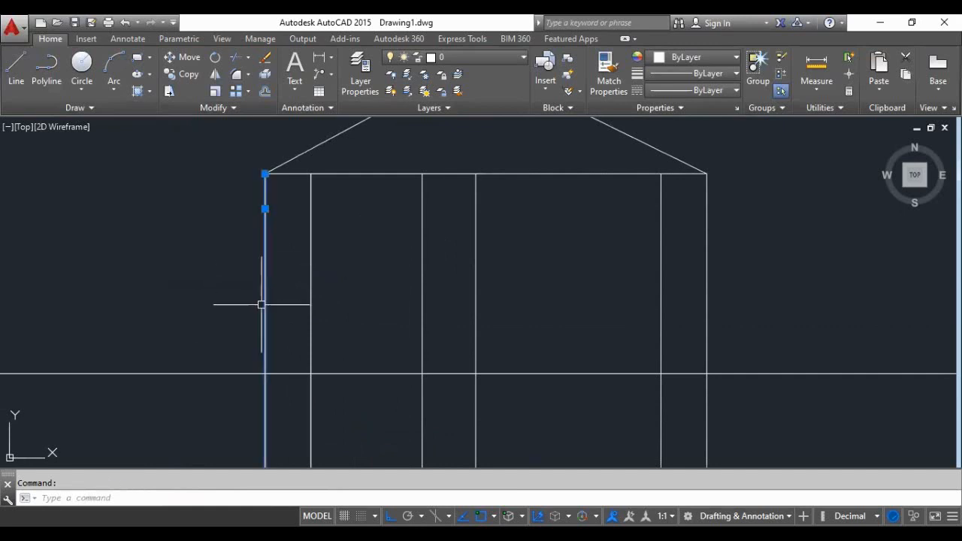
key("Delete")
left_click(706, 266)
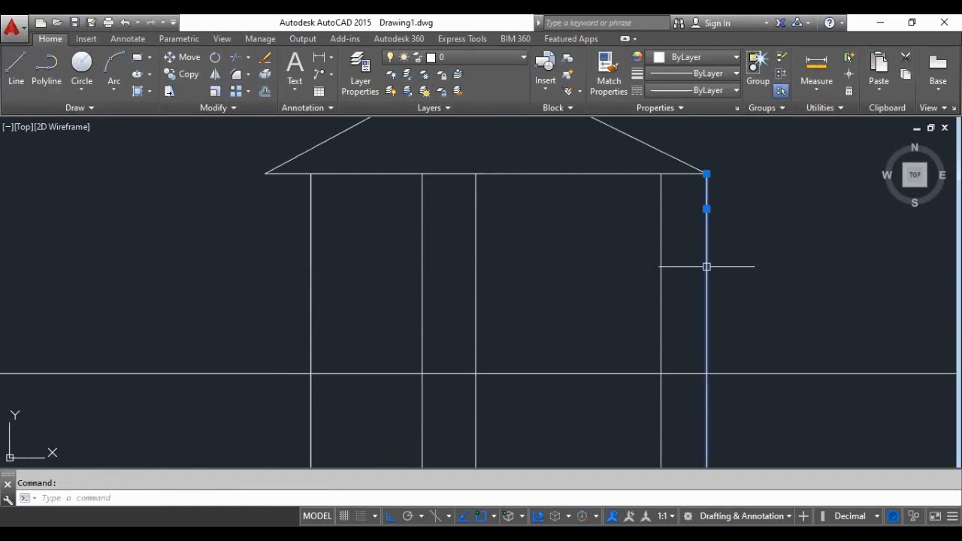
key("Delete")
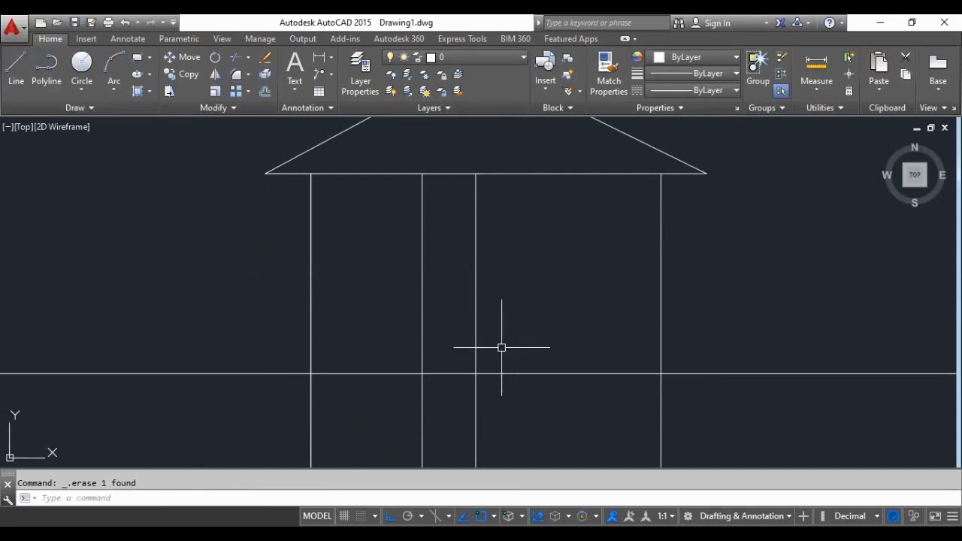
- Trim the four vertical projection lines below the horizontal ground line, using the ground line as the cutting edge
scroll(461, 350, "down", 2)
scroll(444, 344, "down", 5)
scroll(445, 343, "up", 6)
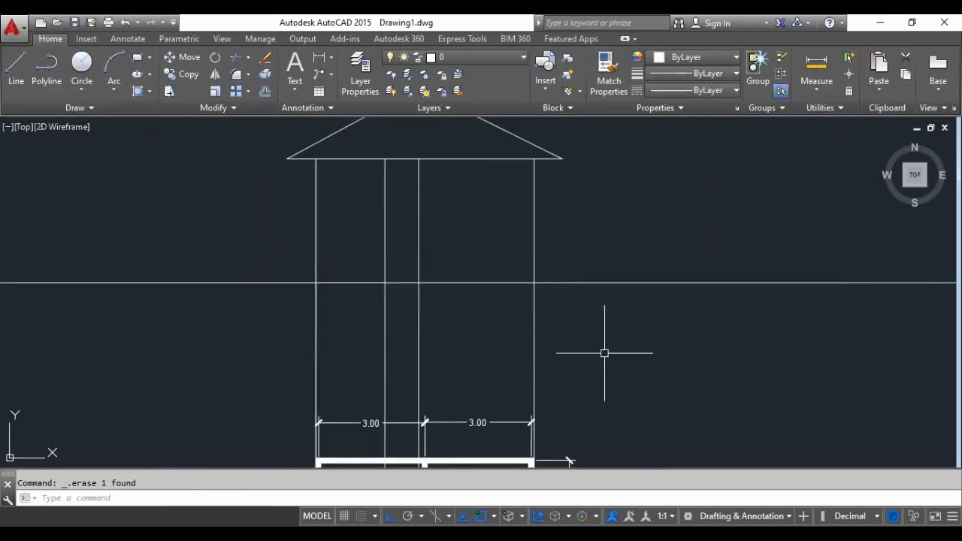
type("tr")
key("Return")
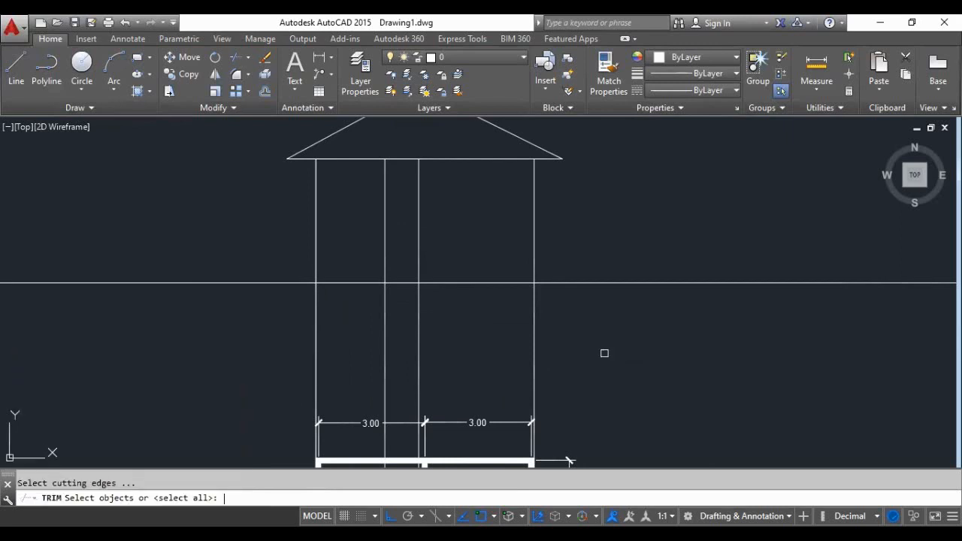
left_click(569, 282)
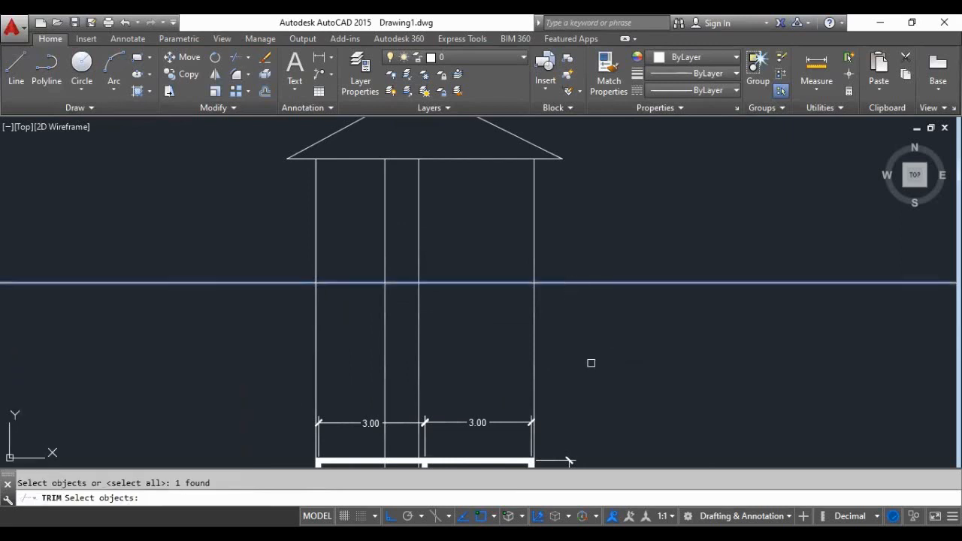
key("Return")
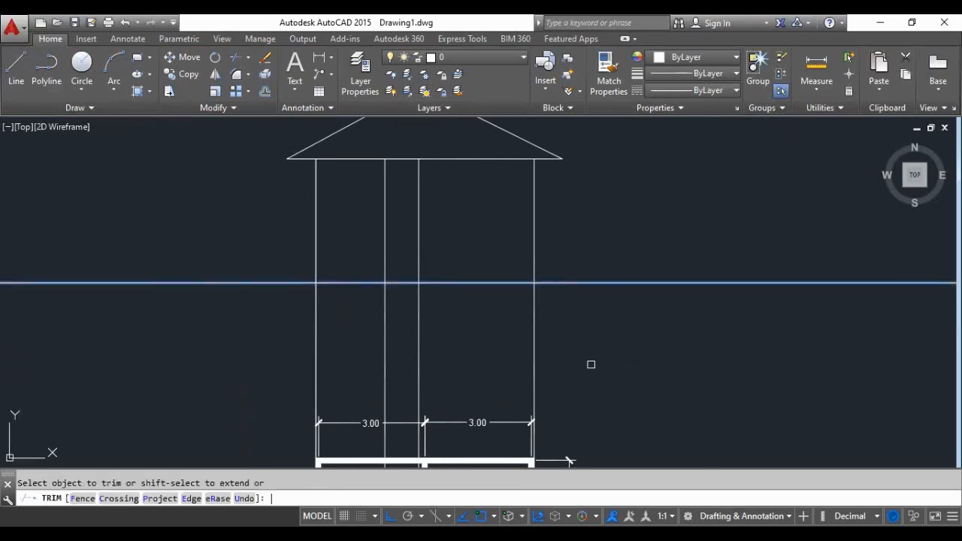
left_click(601, 324)
left_click(207, 371)
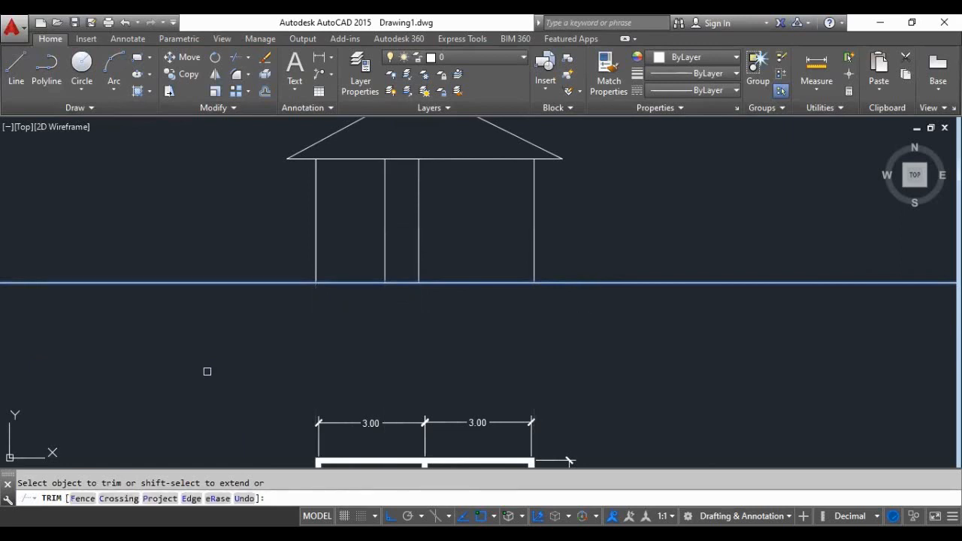
key("Return")
- Examine the trimmed elevation above the floor plan, including where its vertical lines meet the ground line
scroll(206, 369, "down", 4)
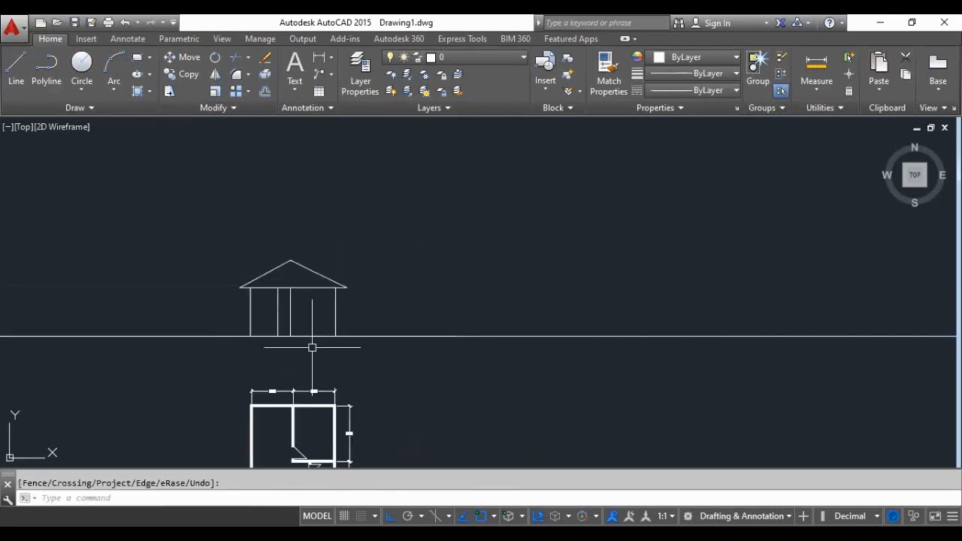
scroll(321, 300, "down", 4)
scroll(320, 301, "up", 4)
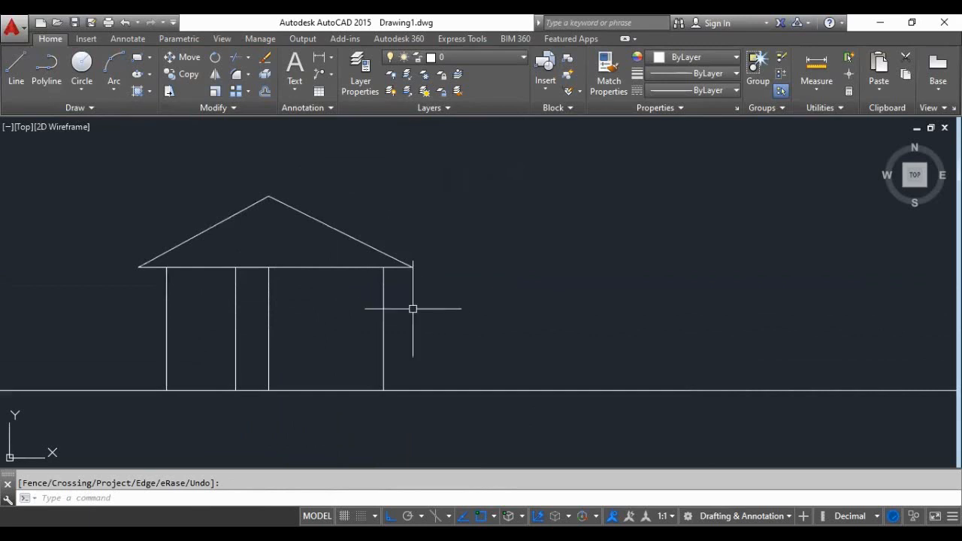
scroll(408, 275, "down", 2)
scroll(318, 296, "up", 2)
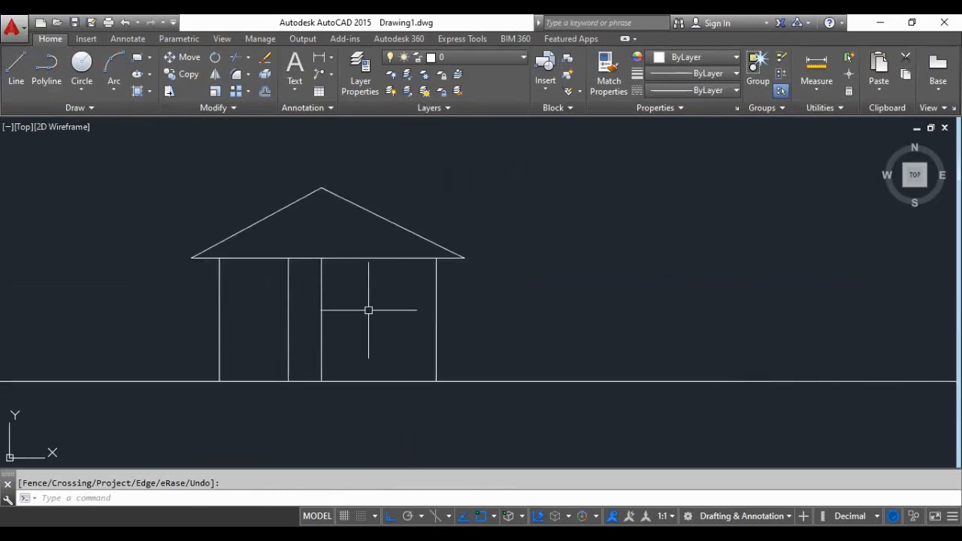
scroll(336, 354, "down", 2)
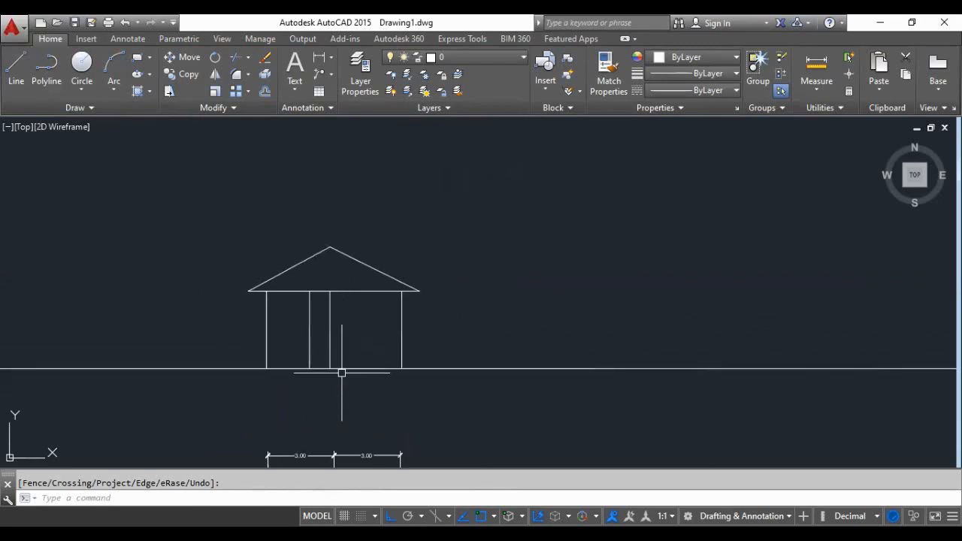
scroll(342, 373, "up", 2)
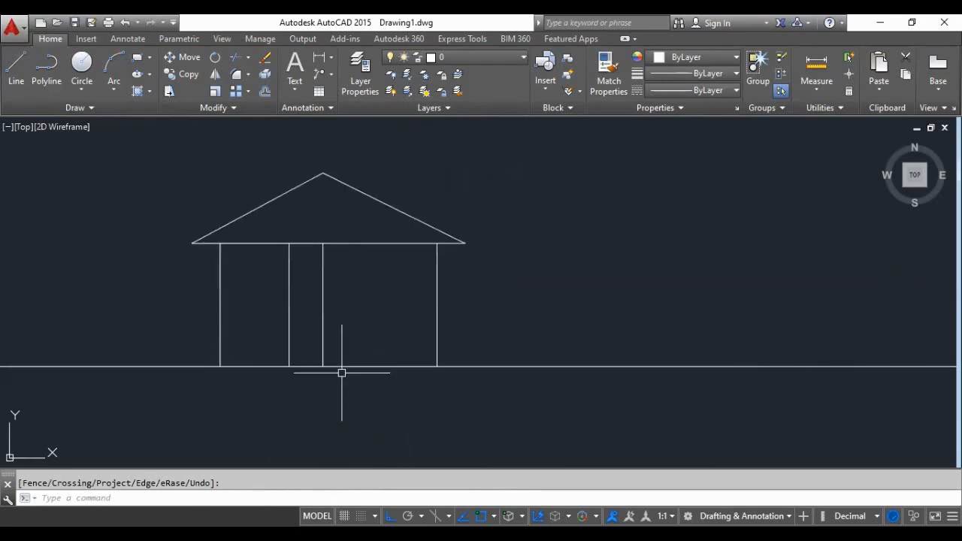
scroll(262, 369, "up", 4)
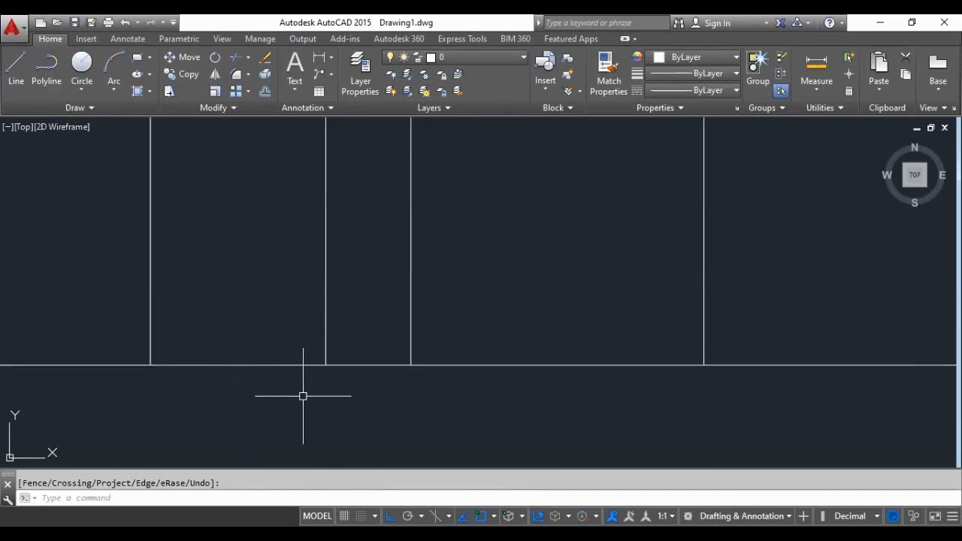
- Offset the elevation's ground line upward by 0.2 to form the floor-level line
scroll(303, 396, "down", 2)
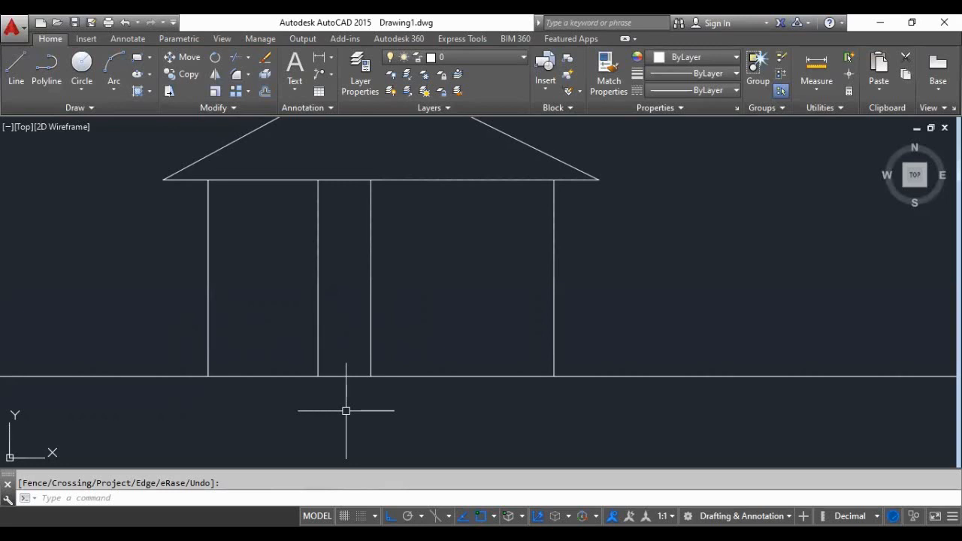
type("o")
key("Return")
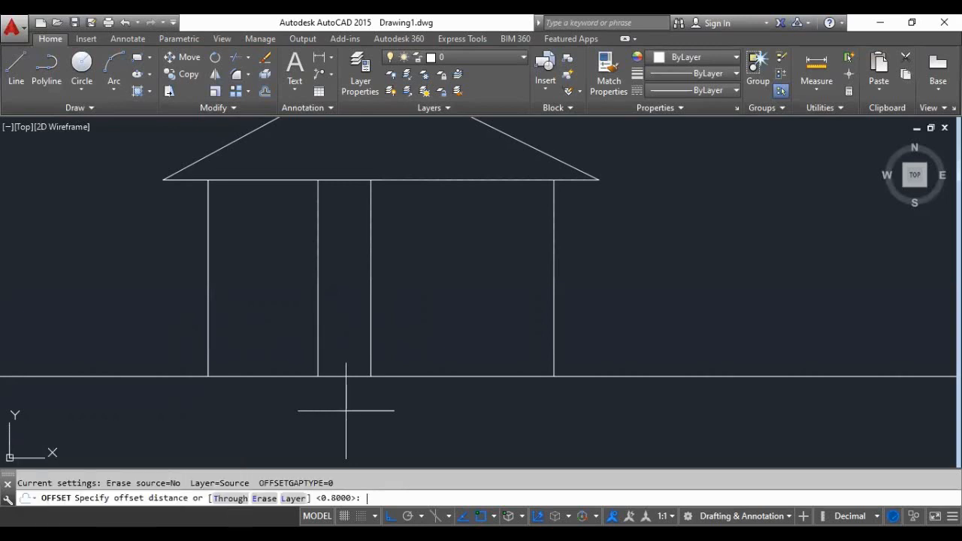
type("0.2")
key("Return")
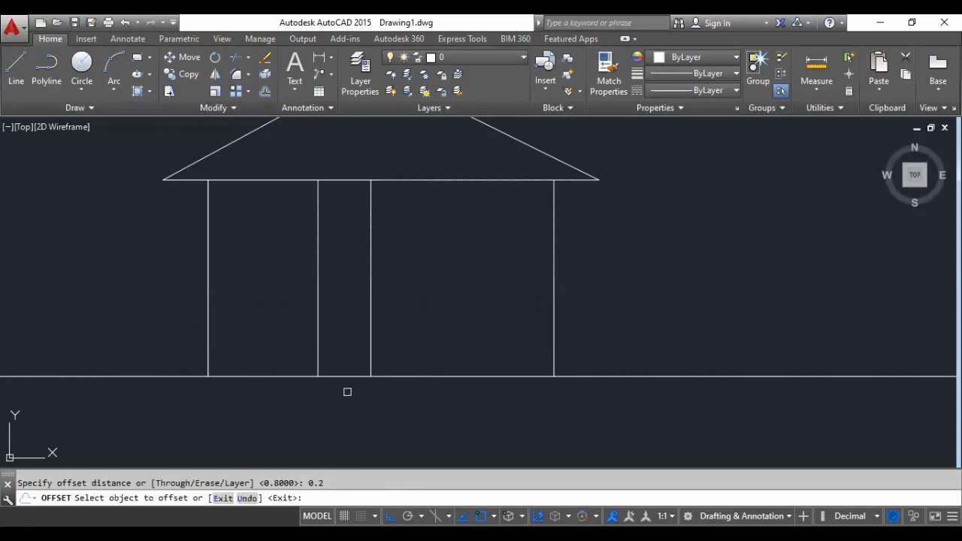
left_click(343, 376)
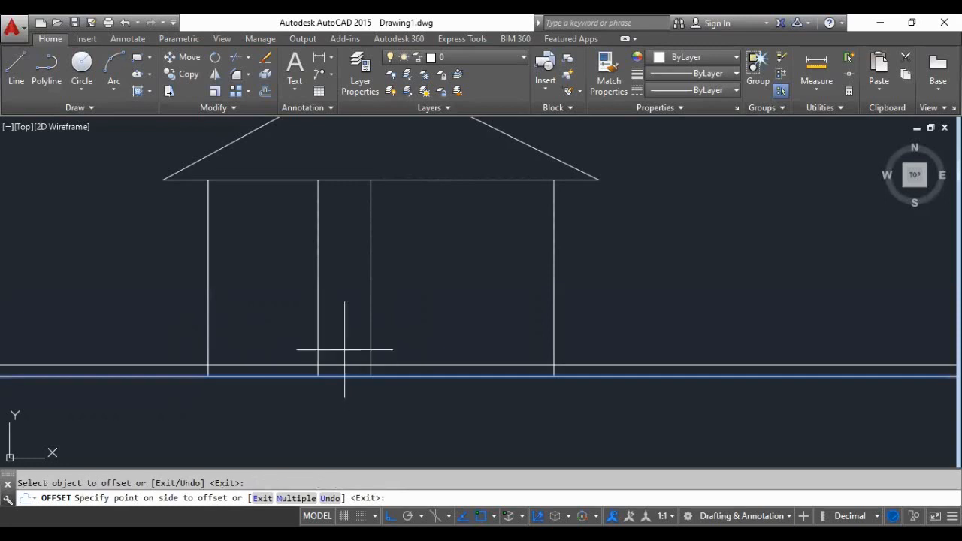
left_click(344, 350)
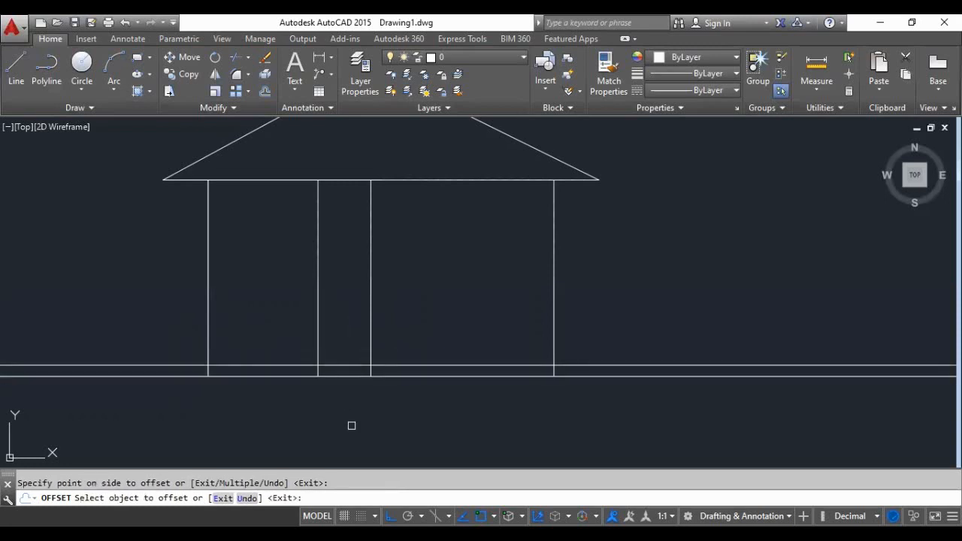
key("Escape")
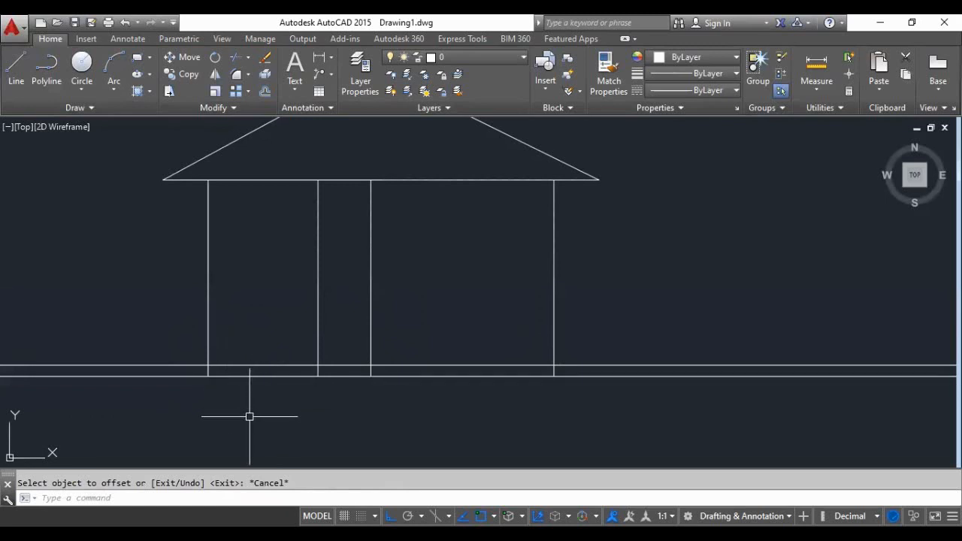
- Trim the ground line and the floor-level line where they extend beyond the two outer walls
type("tr")
key("Return")
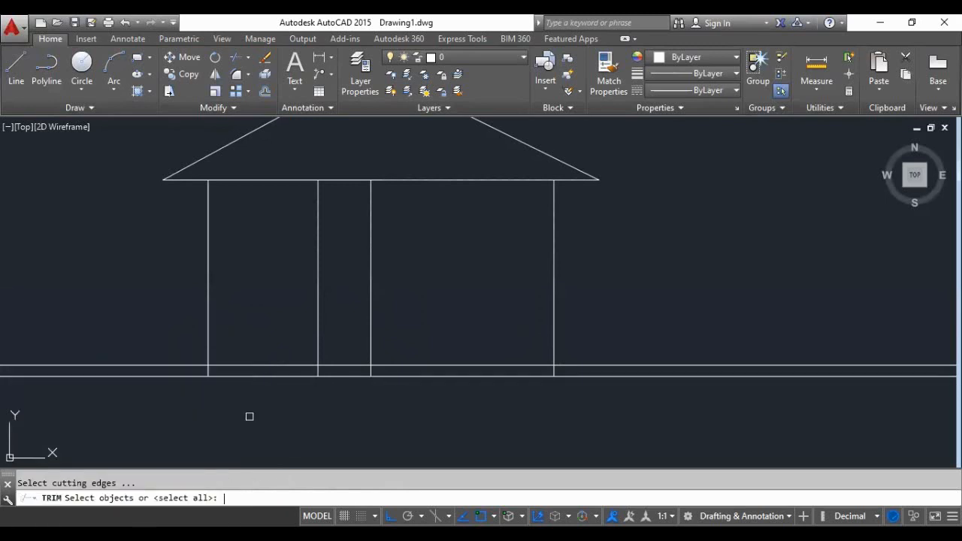
key("Return")
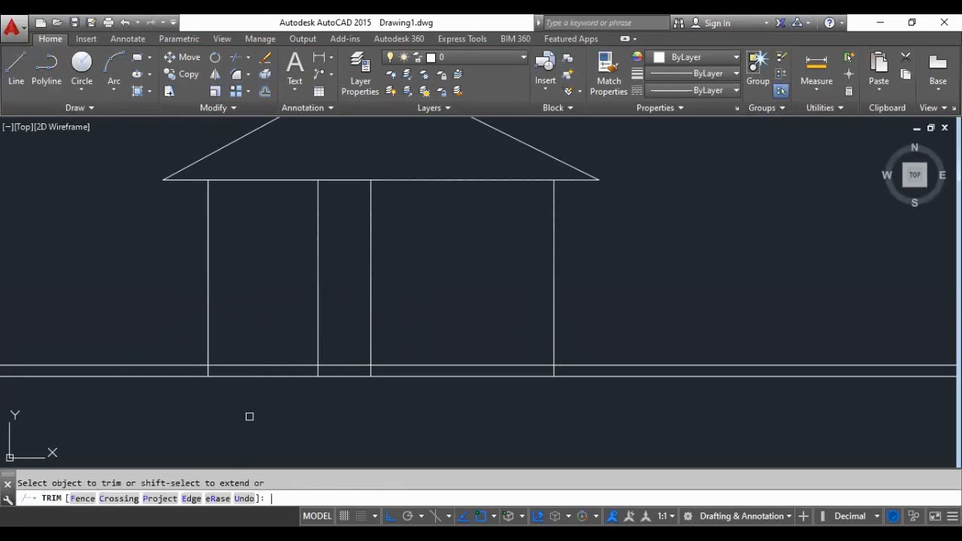
left_click(180, 366)
left_click(179, 375)
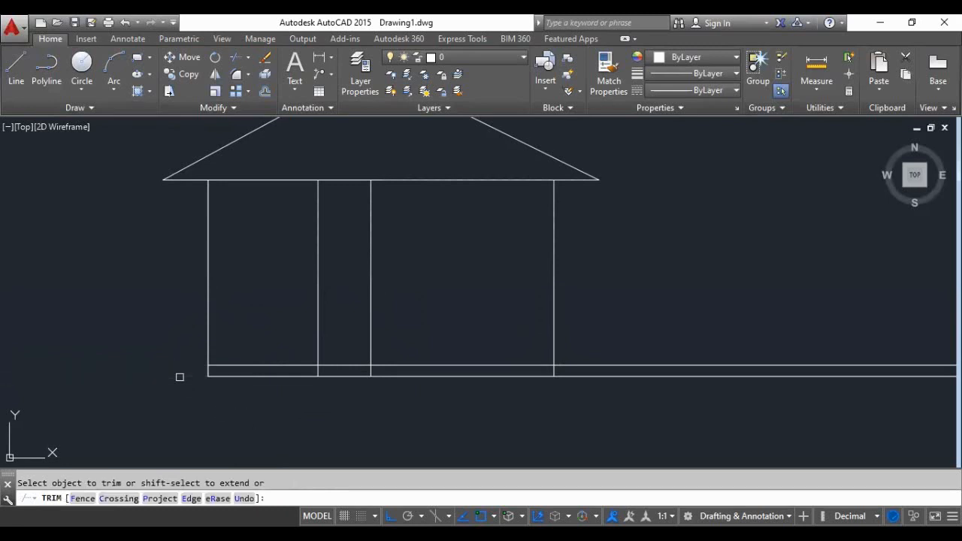
left_click(579, 366)
left_click(579, 375)
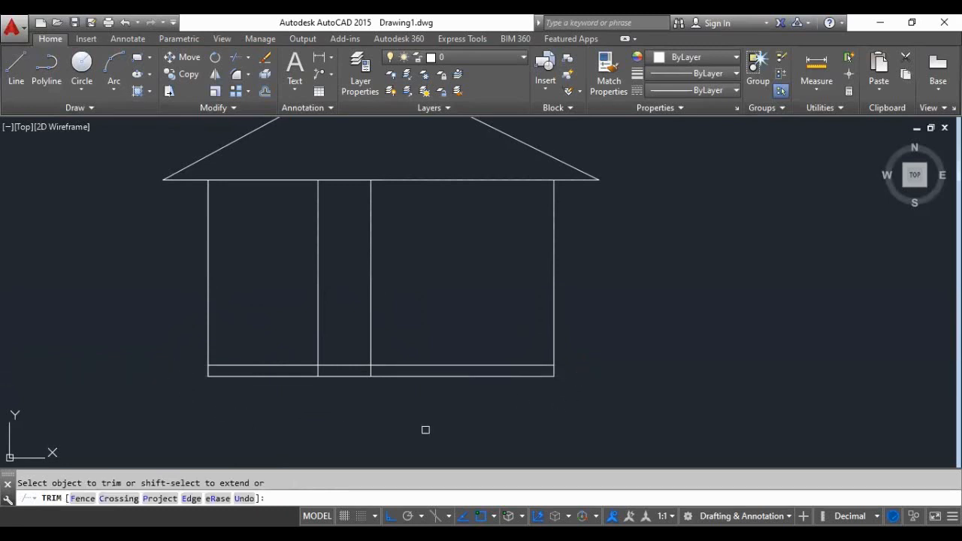
- Trim the two short door-line pieces between the floor-level line and the ground line
scroll(332, 376, "up", 2)
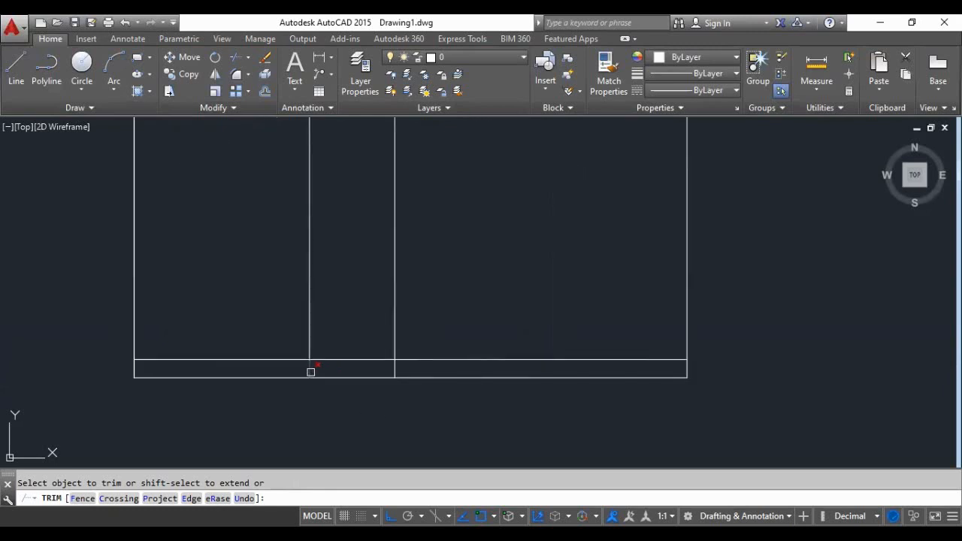
left_click(309, 369)
left_click(395, 368)
scroll(394, 395, "down", 3)
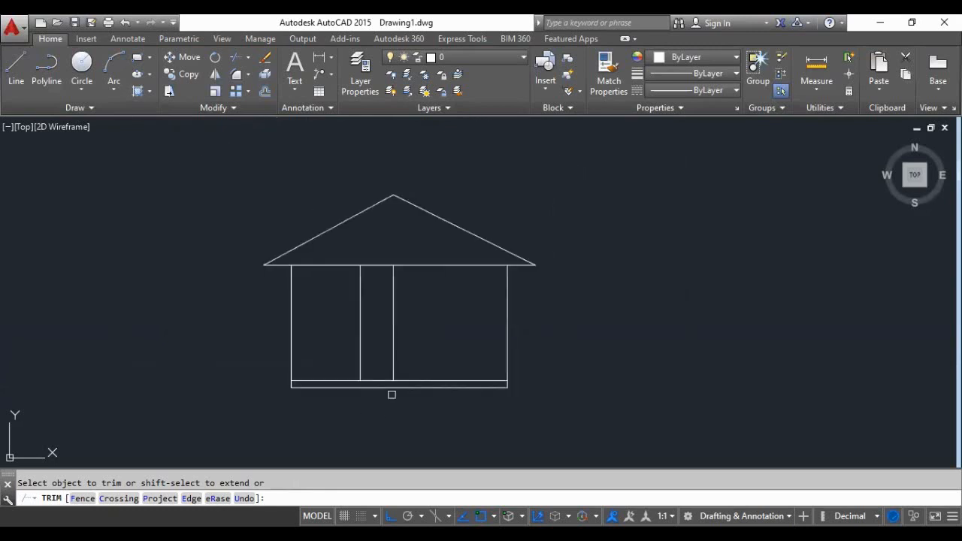
key("Return")
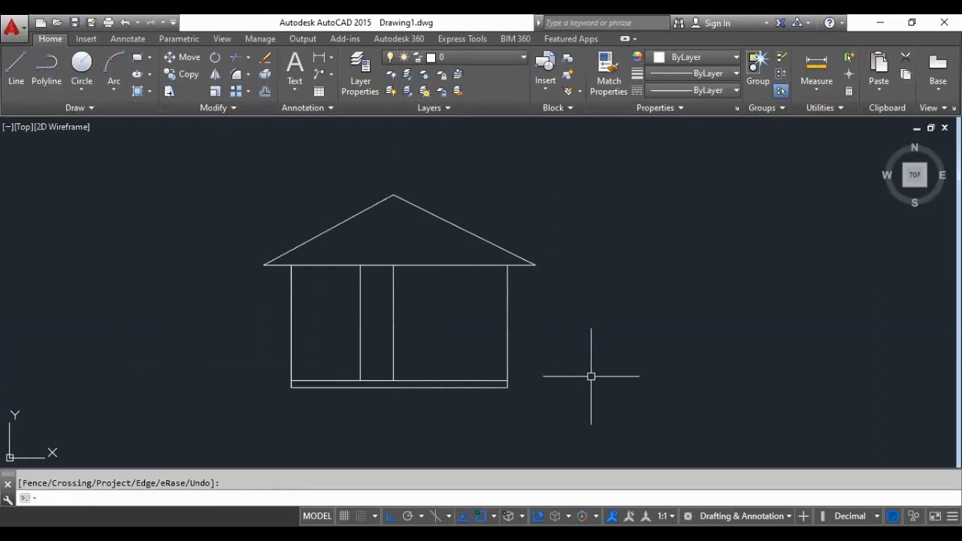
- Compare the elevation's door lines with the entrance door position in the floor plan below
scroll(423, 342, "down", 2)
scroll(411, 297, "down", 5)
scroll(424, 364, "up", 5)
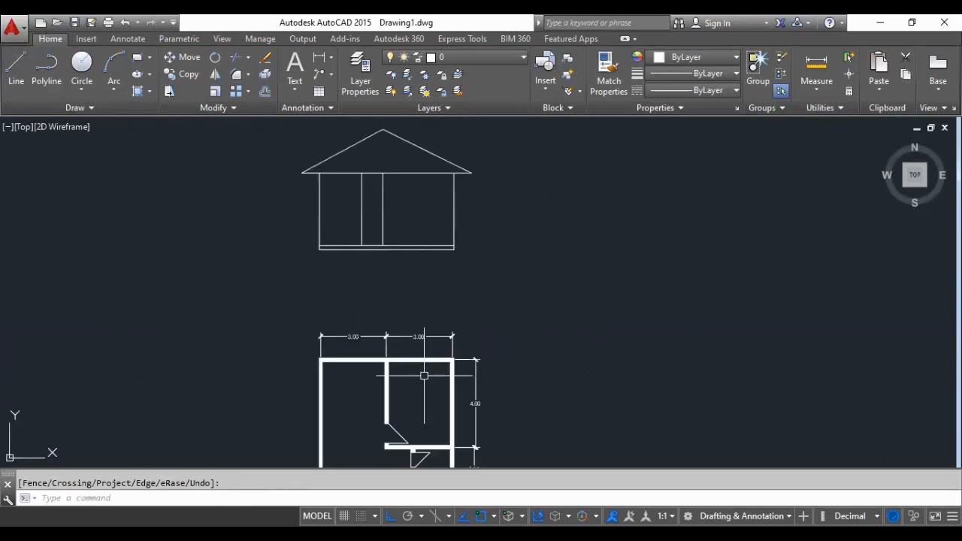
scroll(378, 322, "down", 3)
scroll(384, 255, "up", 3)
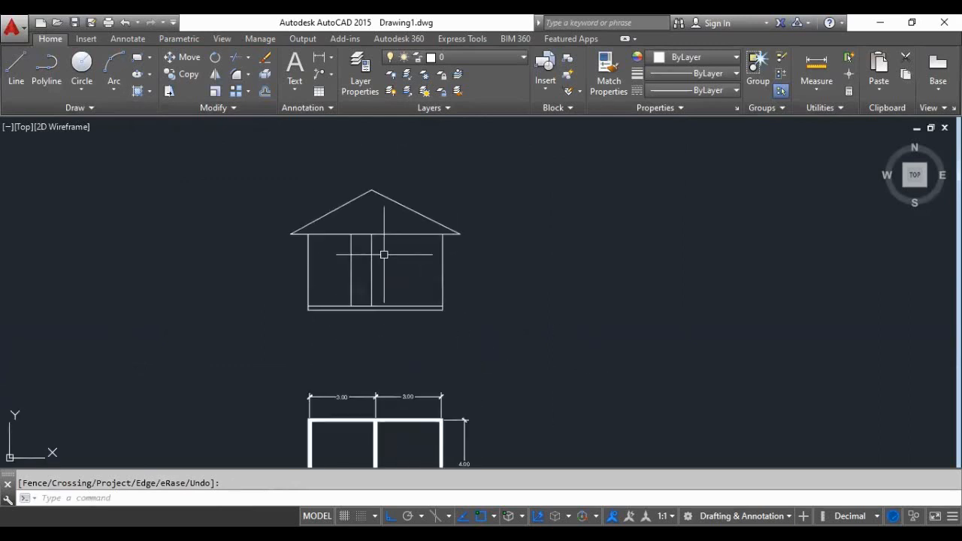
scroll(384, 255, "up", 4)
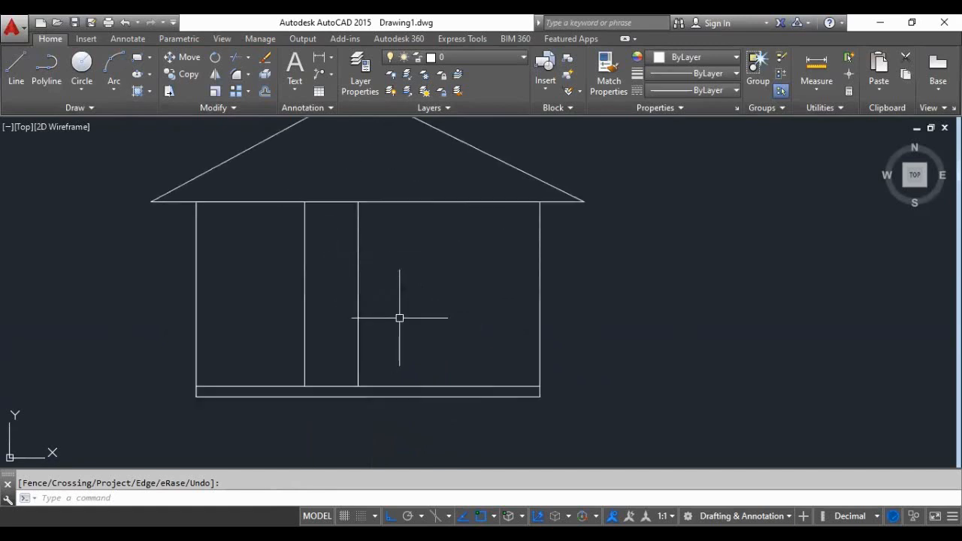
scroll(354, 328, "down", 8)
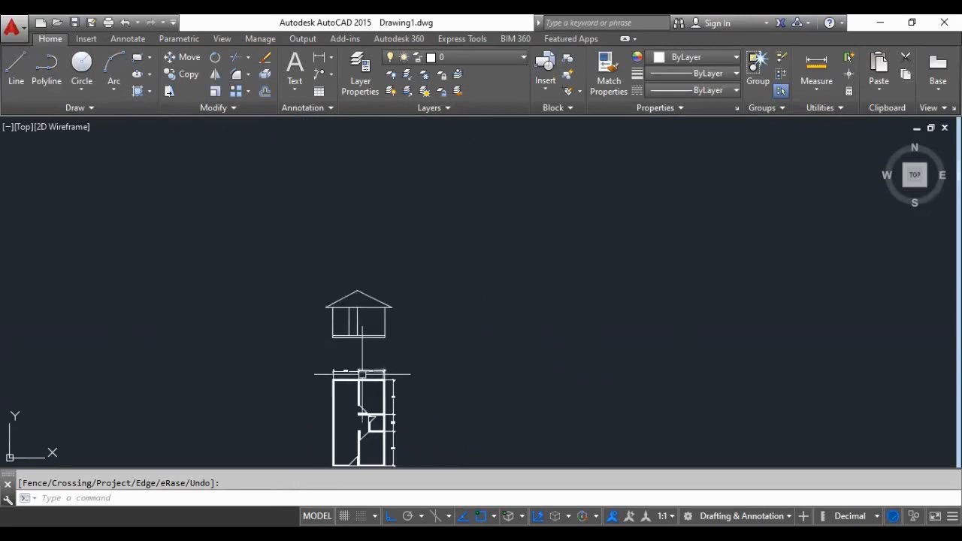
scroll(361, 373, "down", 2)
scroll(361, 451, "up", 5)
scroll(361, 450, "down", 3)
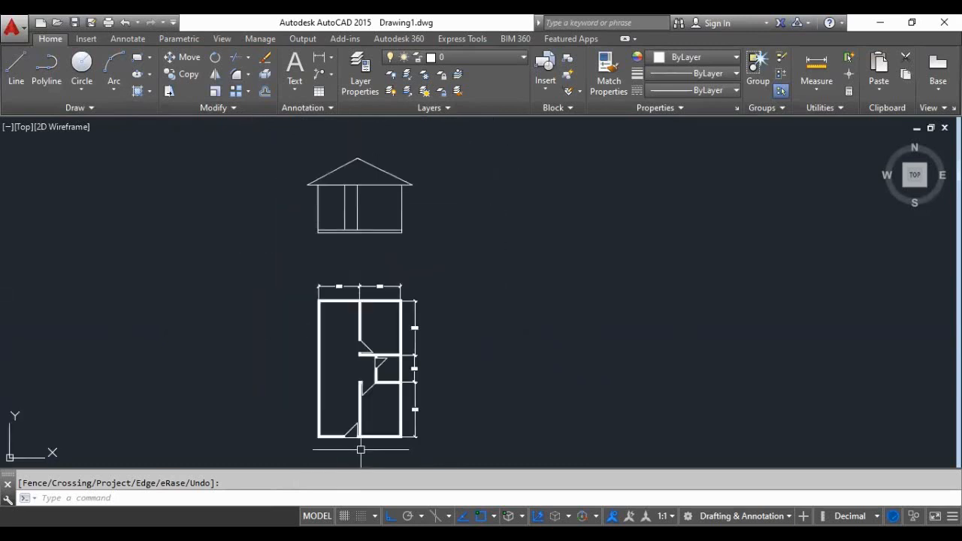
scroll(372, 226, "up", 5)
scroll(391, 316, "down", 2)
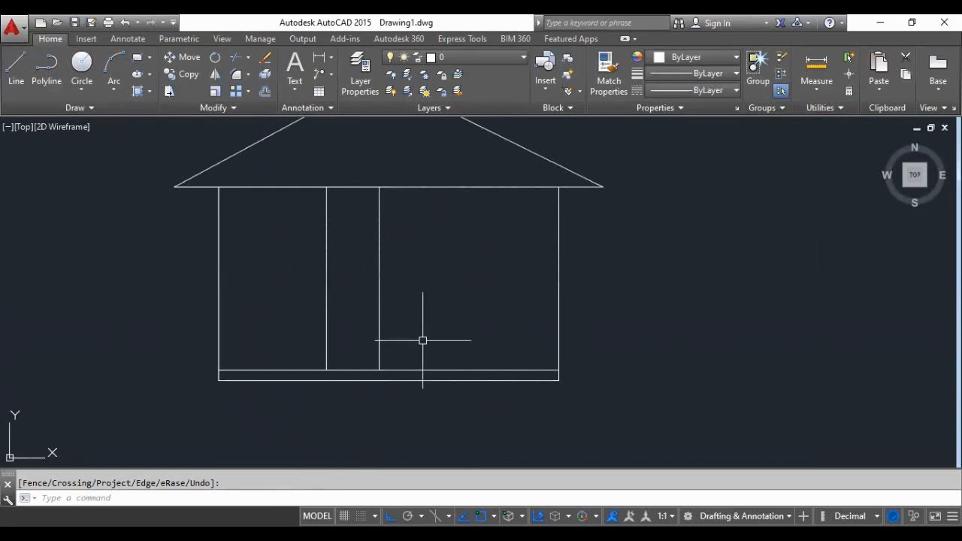
- Offset the floor-level line upward by 2.10 to mark the door's head height across the elevation
type("o")
key("Return")
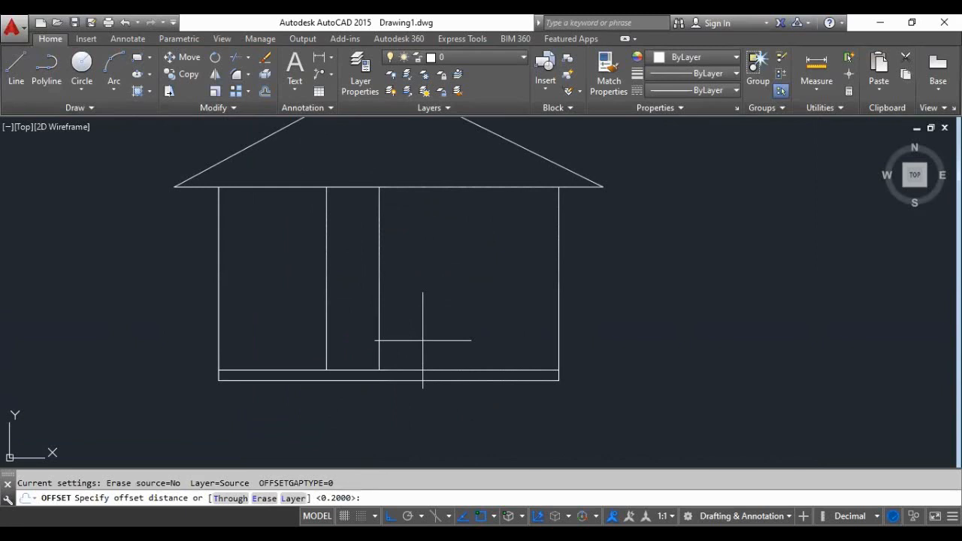
type("2.10")
key("Return")
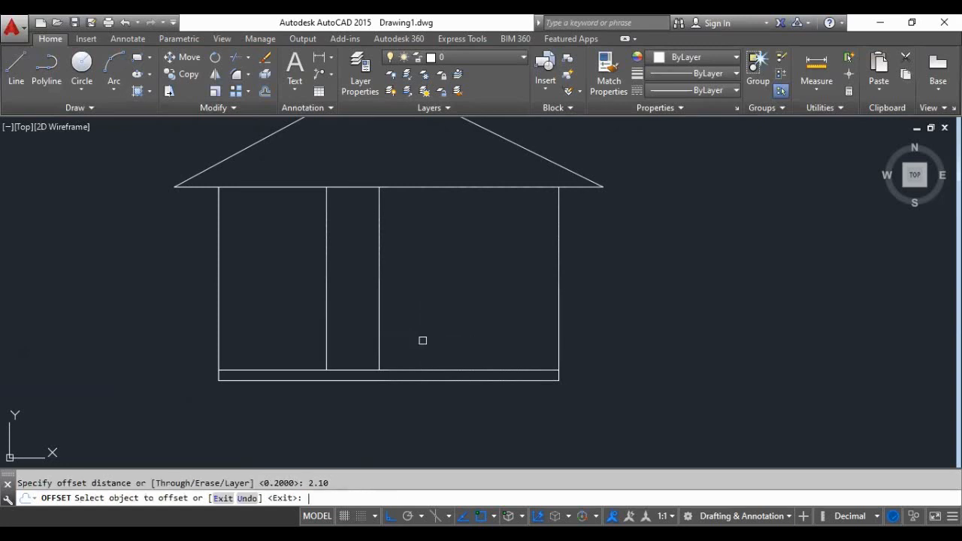
left_click(362, 369)
left_click(350, 337)
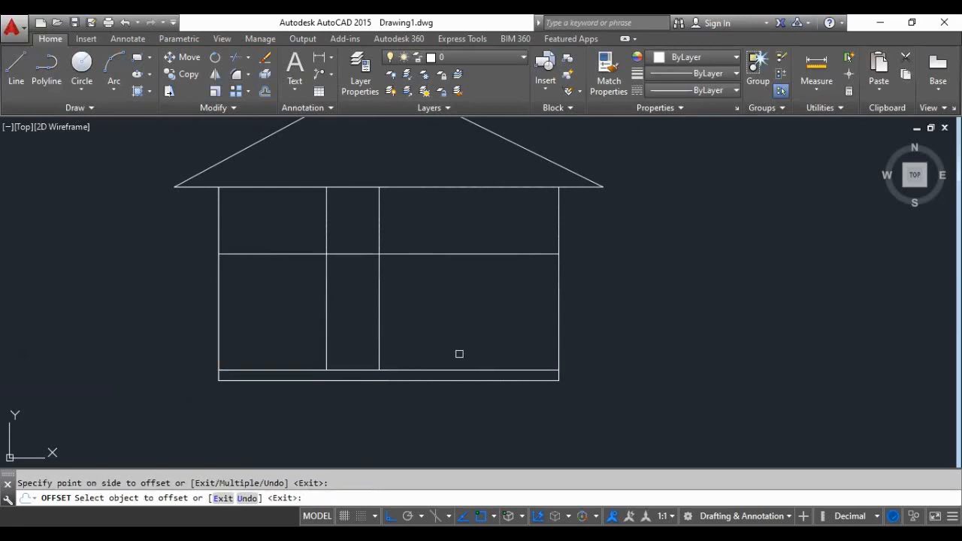
key("Return")
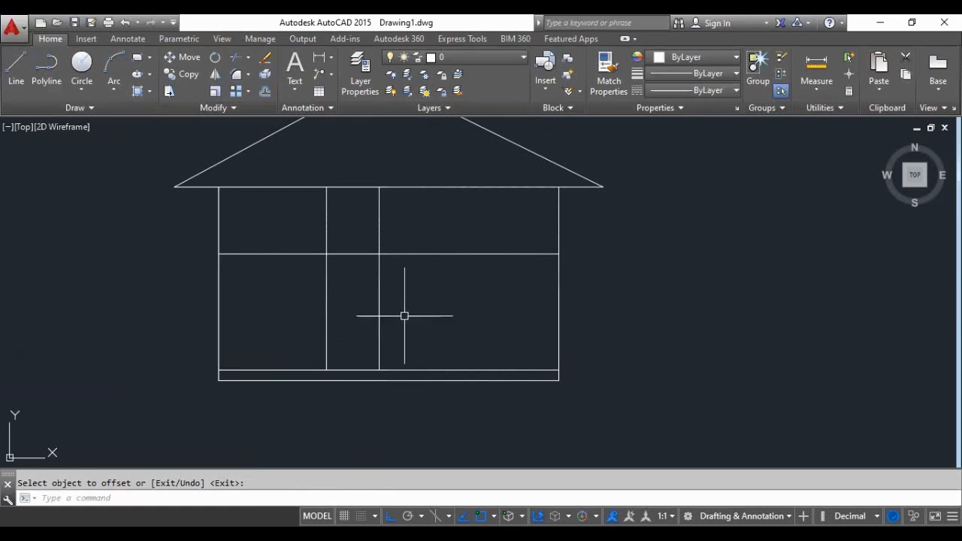
scroll(361, 326, "down", 1)
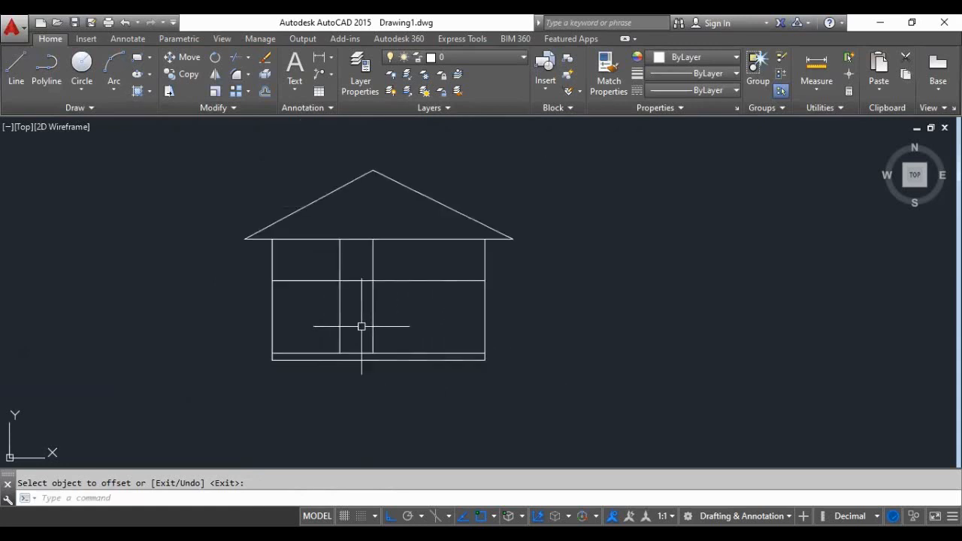
scroll(408, 337, "up", 1)
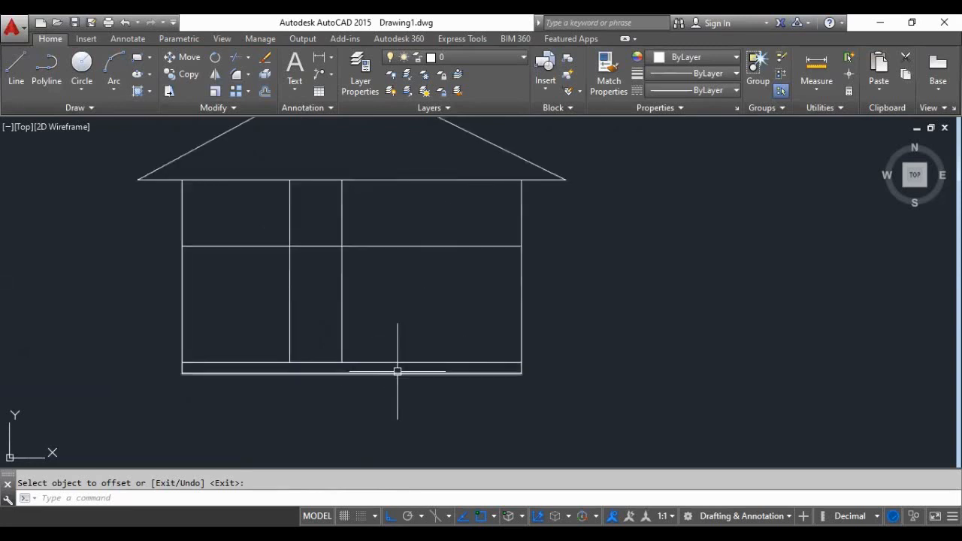
scroll(366, 309, "down", 2)
scroll(381, 319, "up", 2)
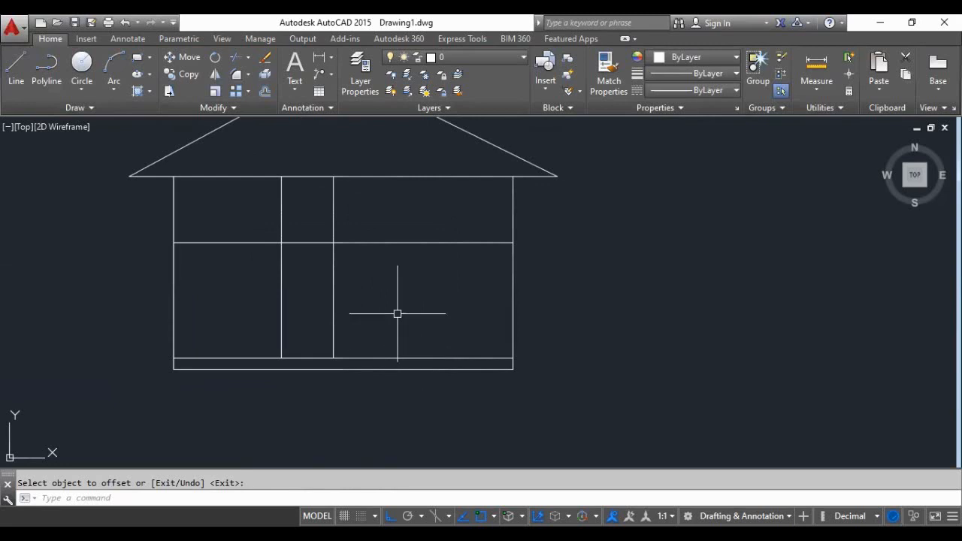
type("o")
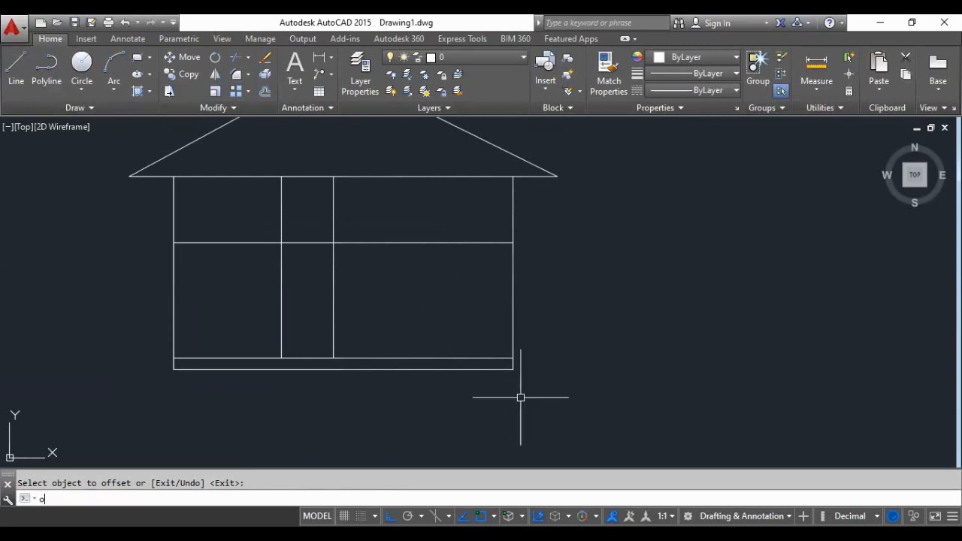
key("Return")
scroll(458, 338, "down", 6)
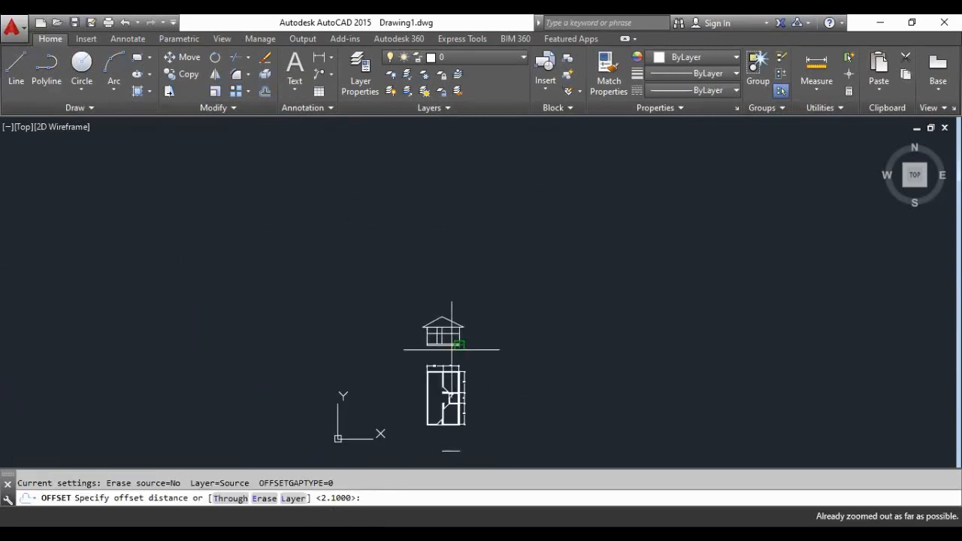
scroll(421, 338, "up", 3)
scroll(398, 330, "down", 2)
scroll(399, 301, "up", 2)
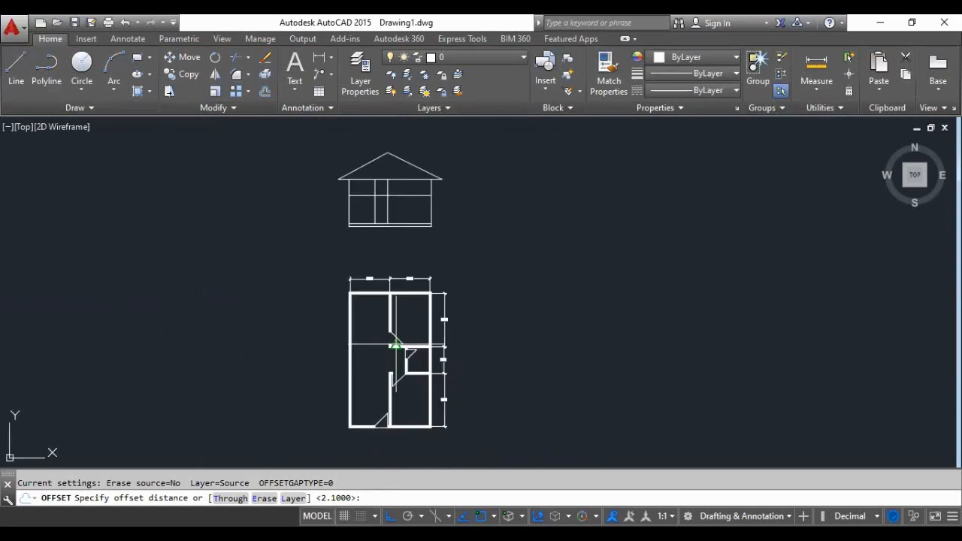
scroll(409, 195, "up", 3)
scroll(387, 208, "down", 4)
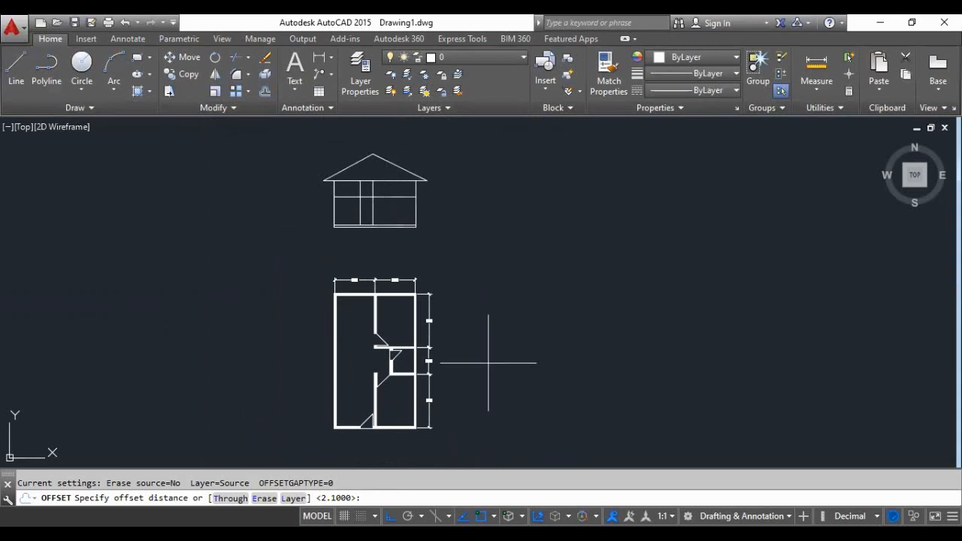
type("x")
key("Return")
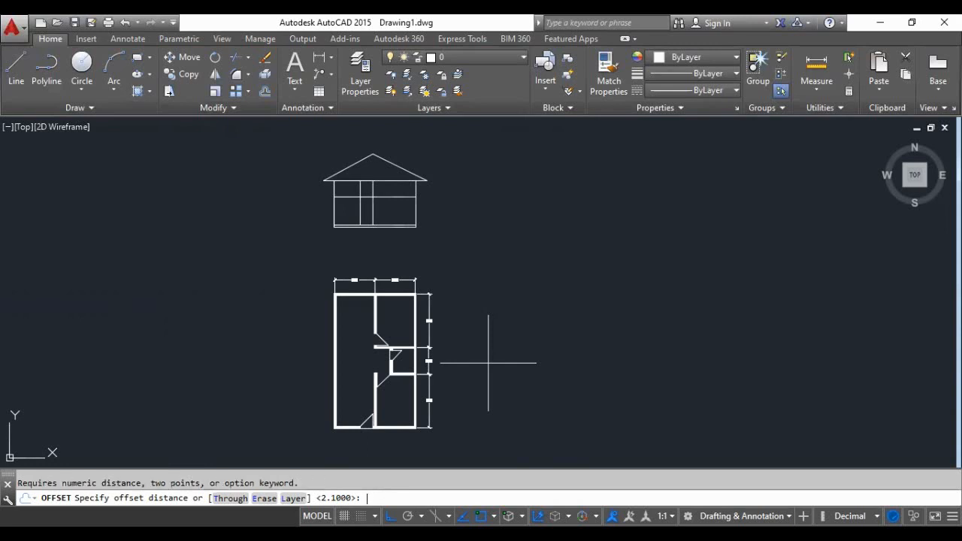
scroll(285, 229, "down", 4)
scroll(331, 289, "up", 7)
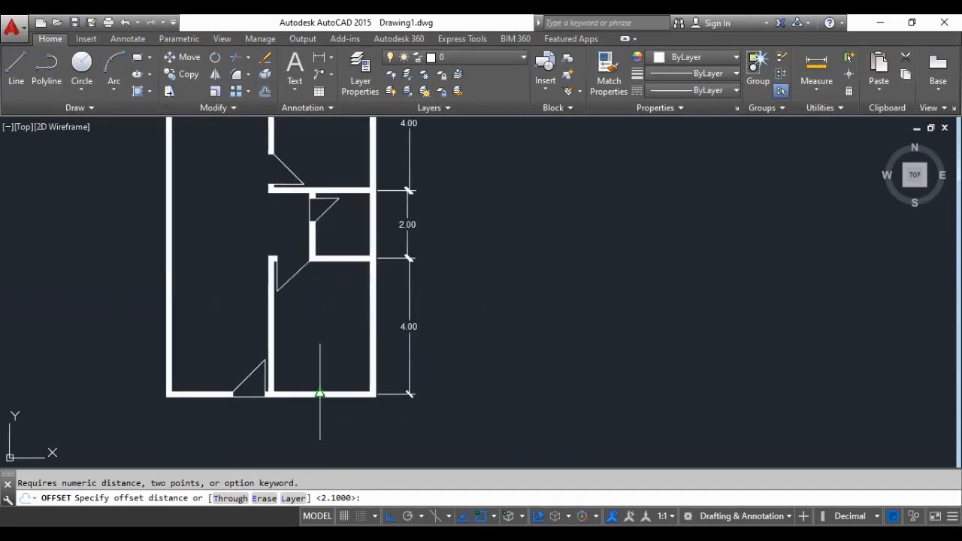
scroll(317, 387, "down", 4)
scroll(315, 383, "up", 5)
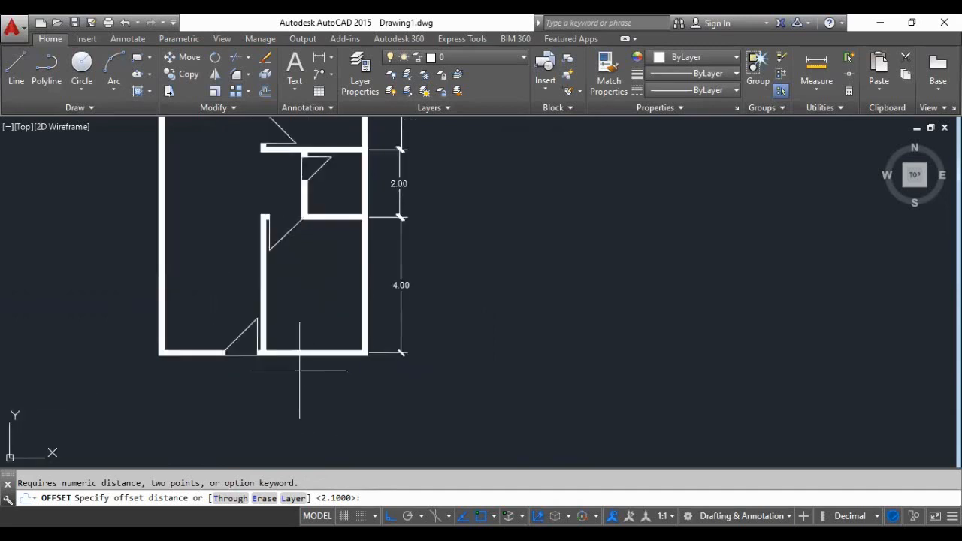
scroll(277, 378, "up", 4)
left_click(289, 362)
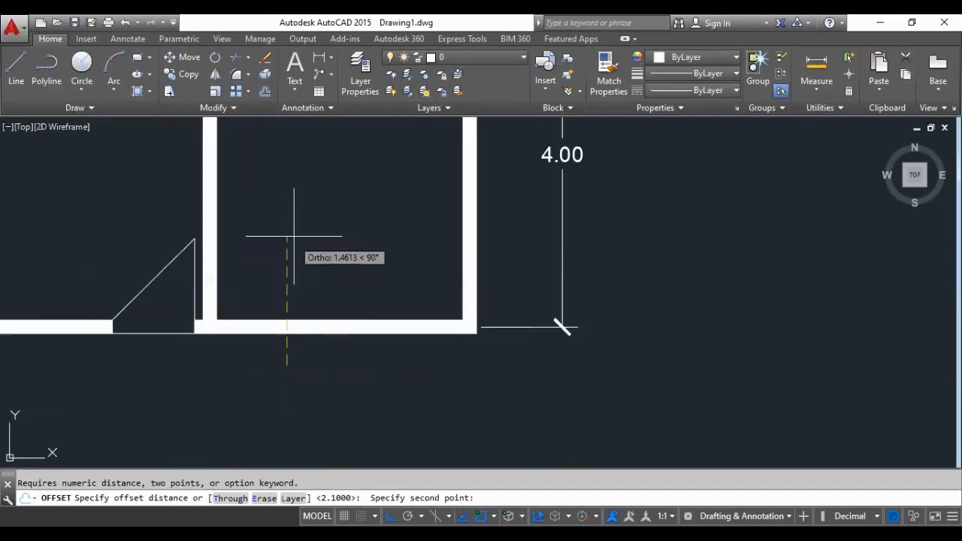
key("Escape")
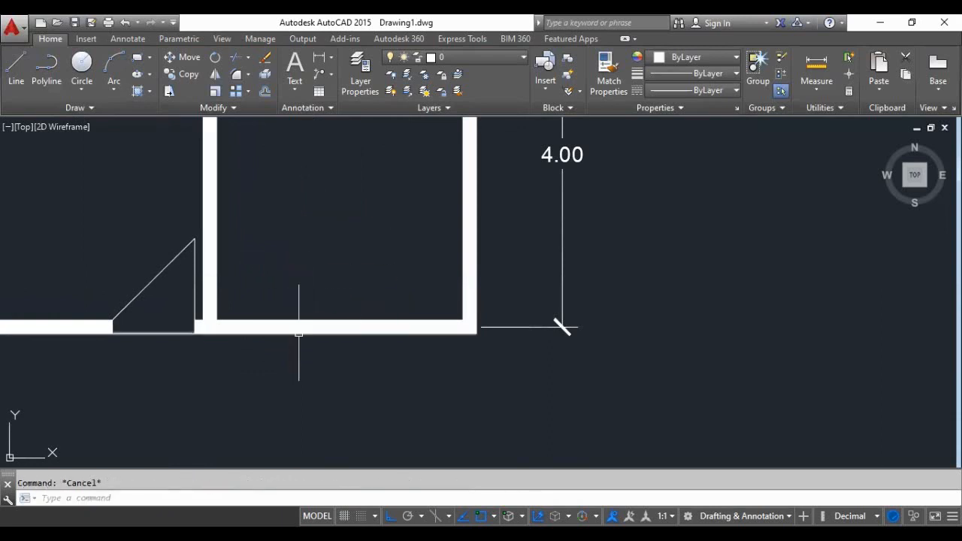
- Draw two vertical construction lines through the front wall of the plan's room beside the entrance door to mark a window's sides
type("xl")
key("Return")
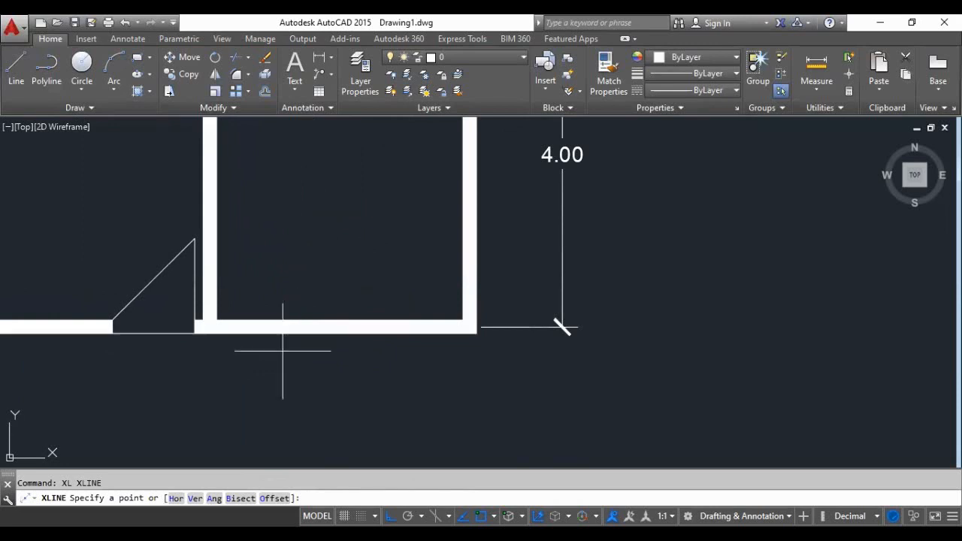
left_click(293, 362)
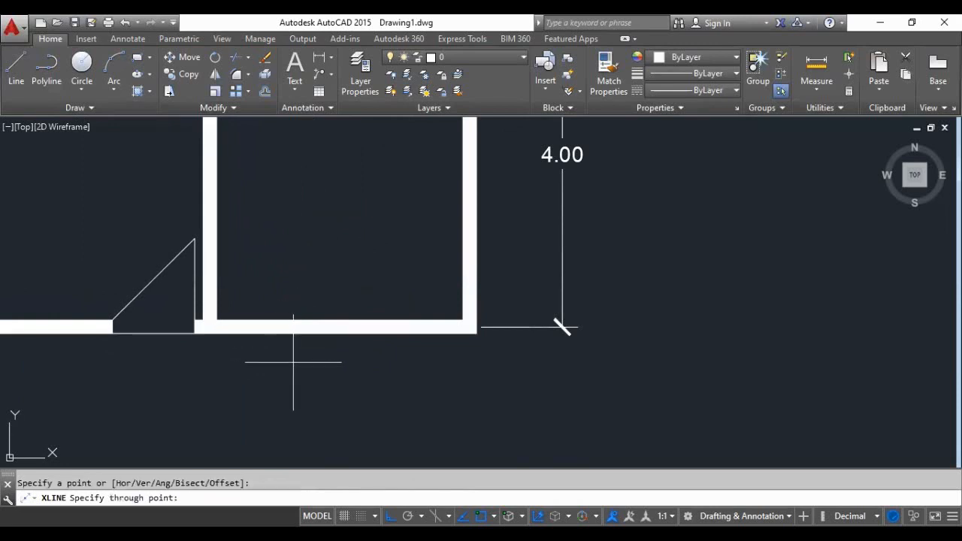
left_click(313, 258)
key("Return")
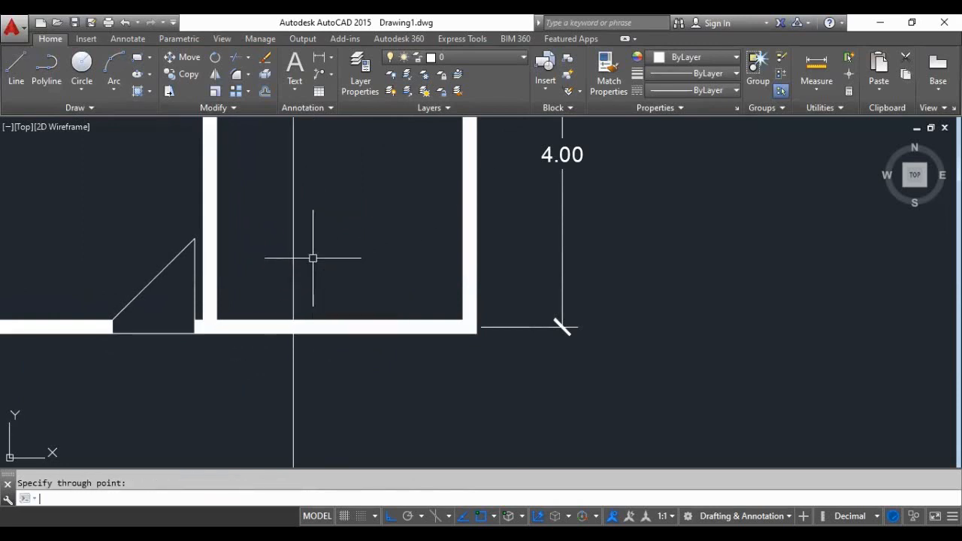
key("Return")
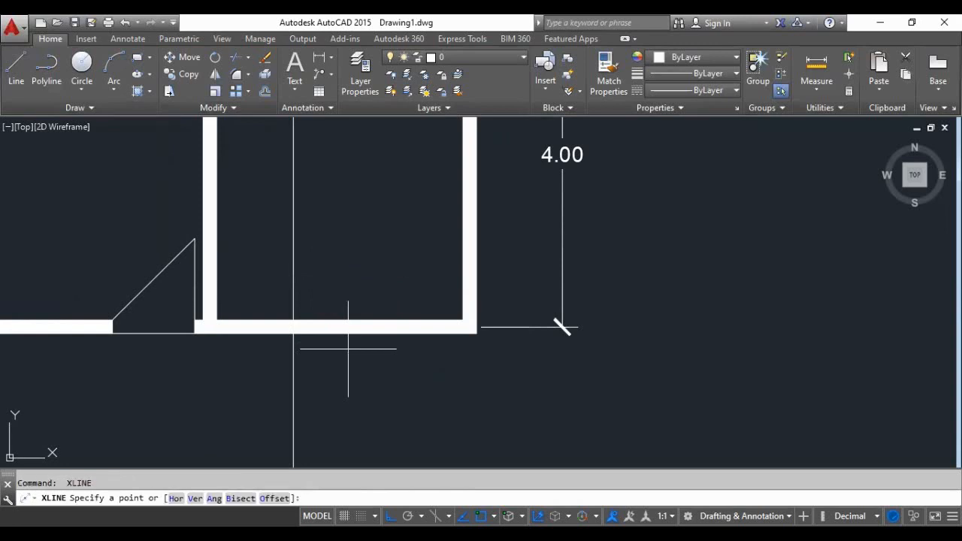
left_click(394, 366)
left_click(400, 281)
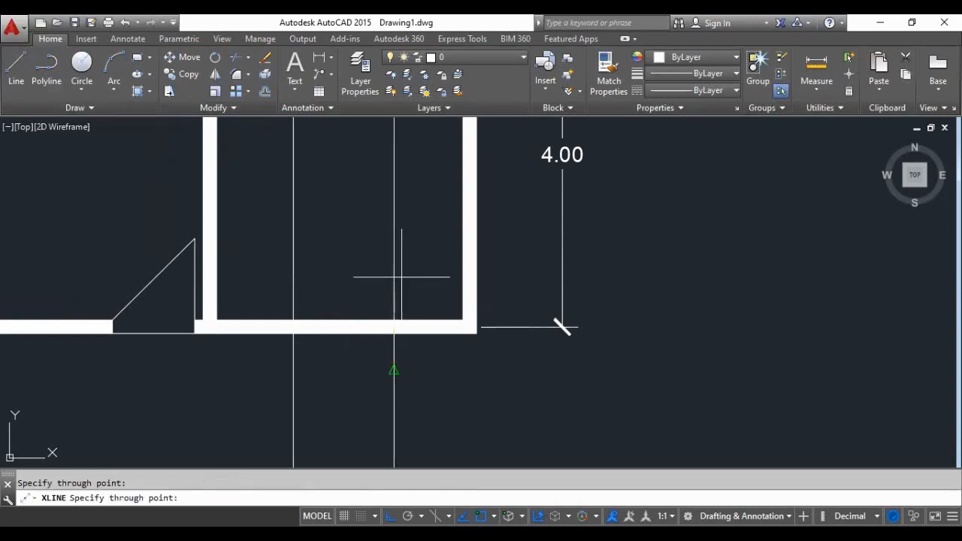
key("Escape")
- Offset the elevation's floor-level line upward by 0.6 to mark the window's sill height
scroll(358, 370, "down", 5)
scroll(359, 371, "down", 2)
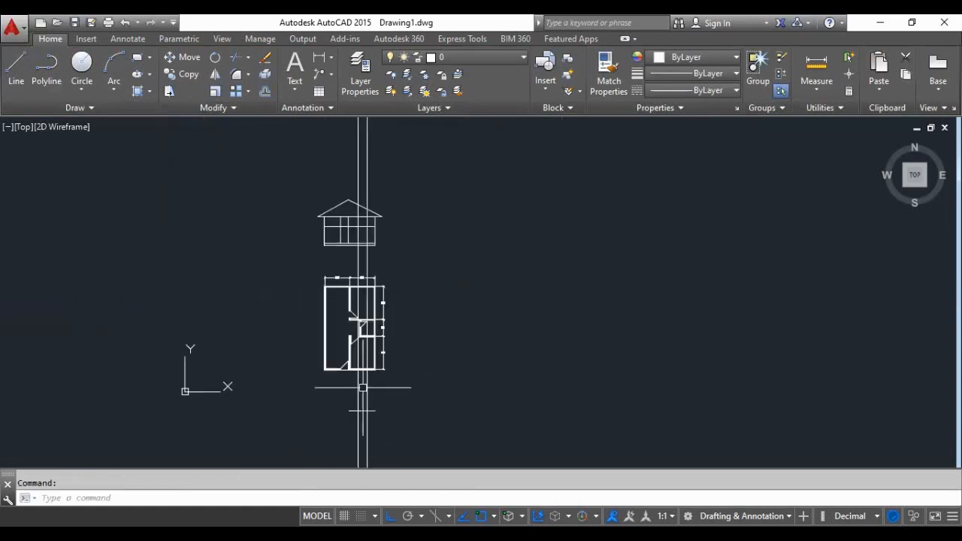
scroll(369, 243, "up", 8)
scroll(378, 264, "down", 3)
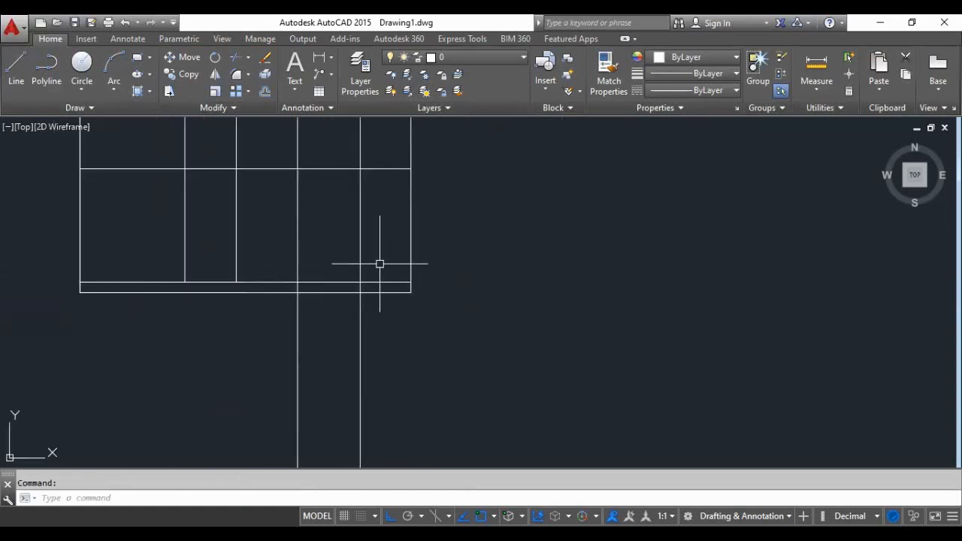
scroll(371, 315, "down", 3)
scroll(382, 260, "up", 2)
scroll(417, 317, "up", 2)
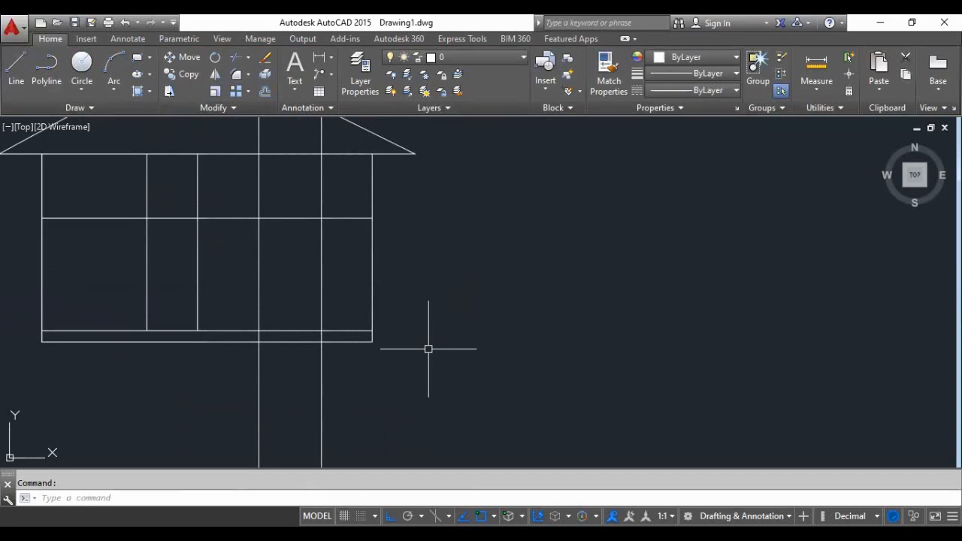
type("o")
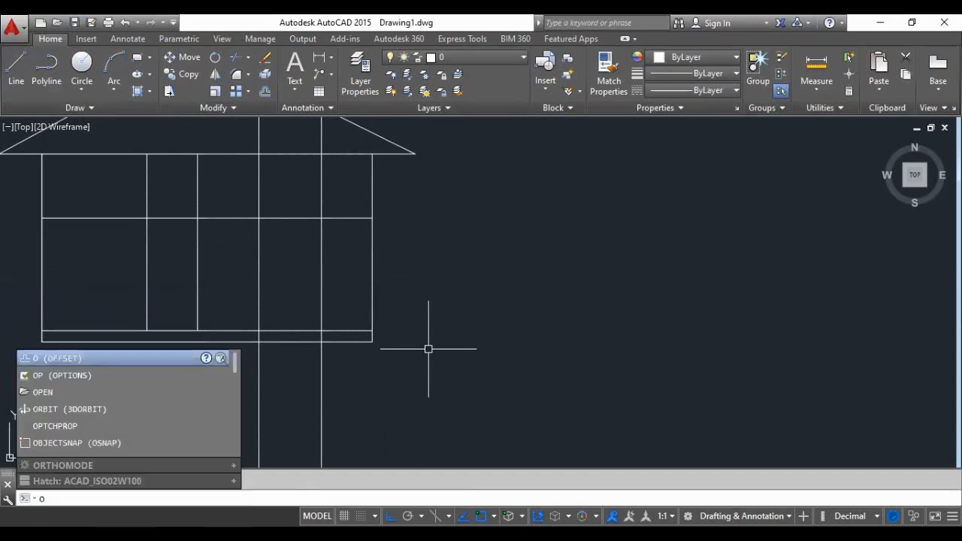
key("Return")
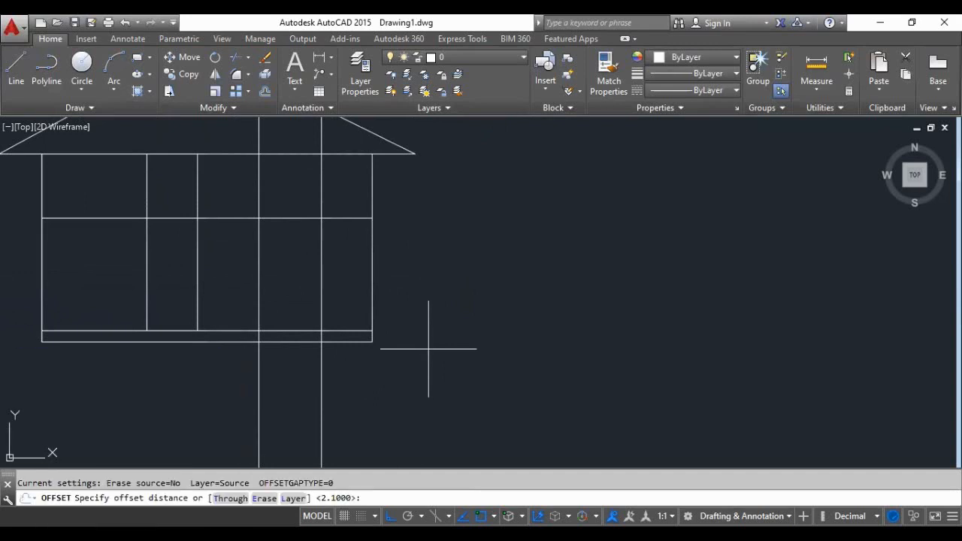
type("0.6")
key("Return")
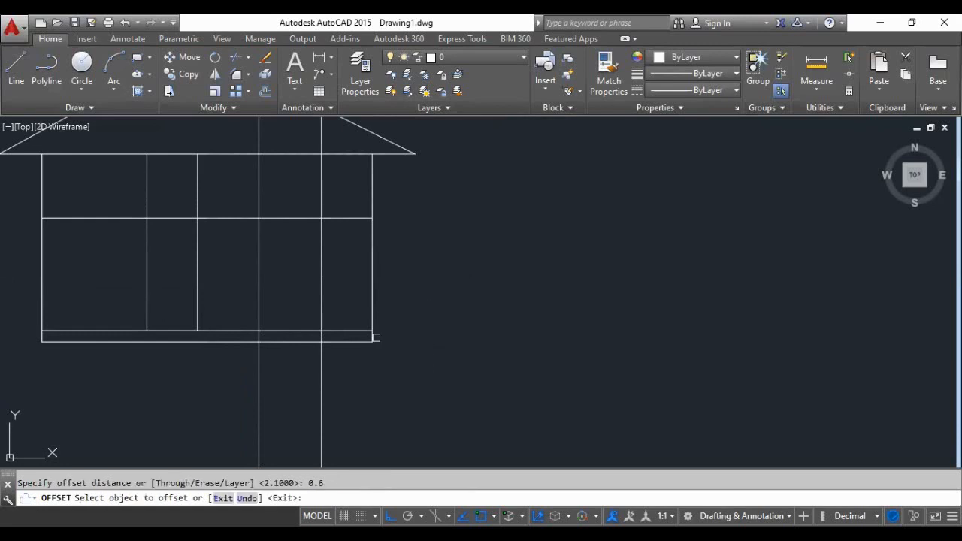
left_click(290, 330)
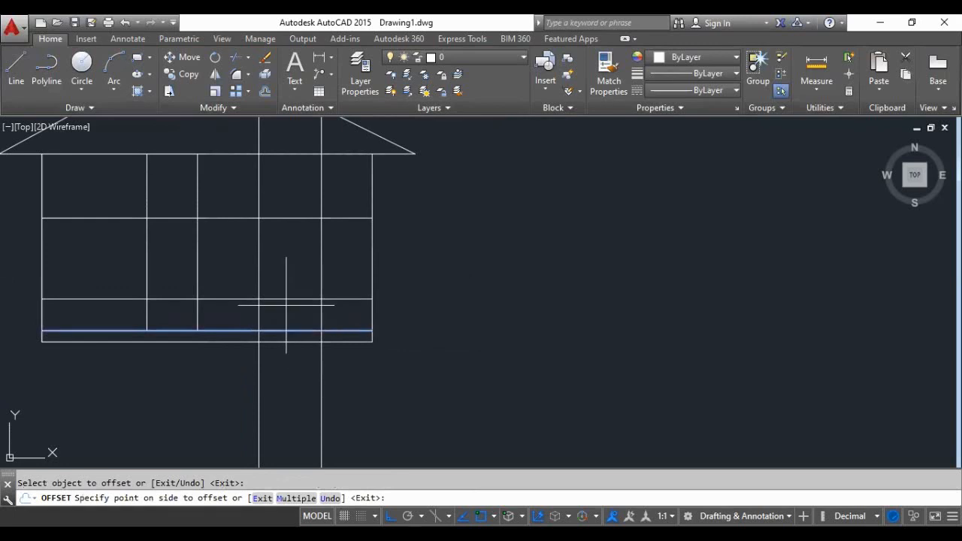
left_click(286, 305)
key("Return")
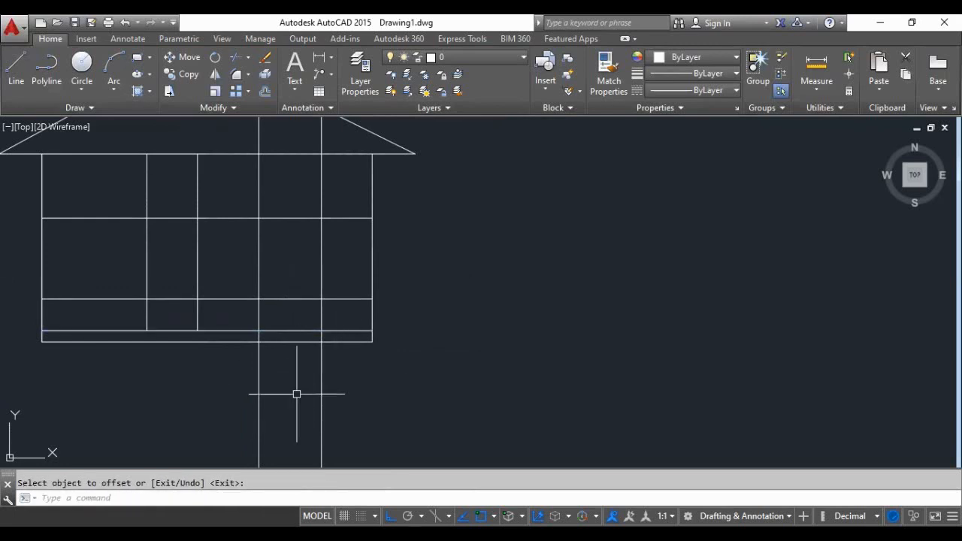
- Trim the two window construction lines below the elevation's floor-level line
type("tr")
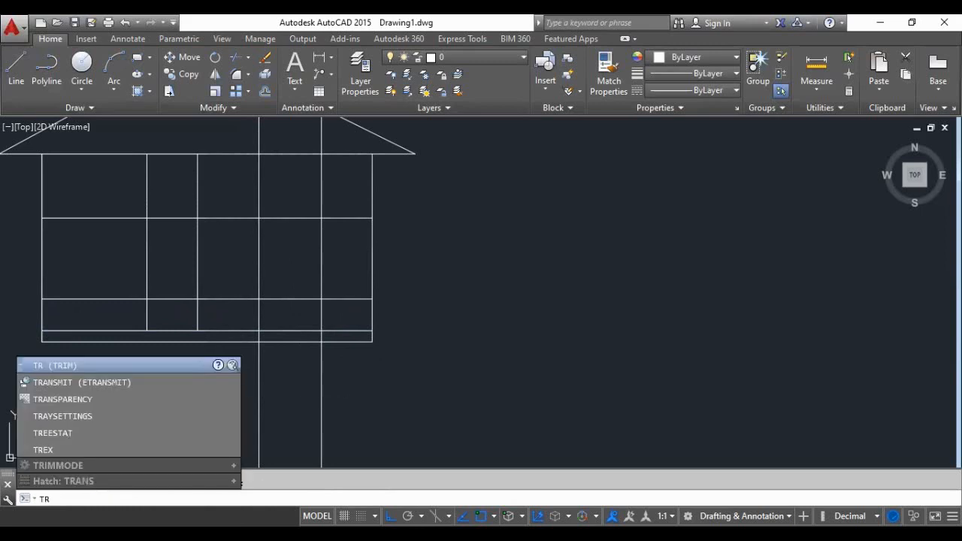
key("Return")
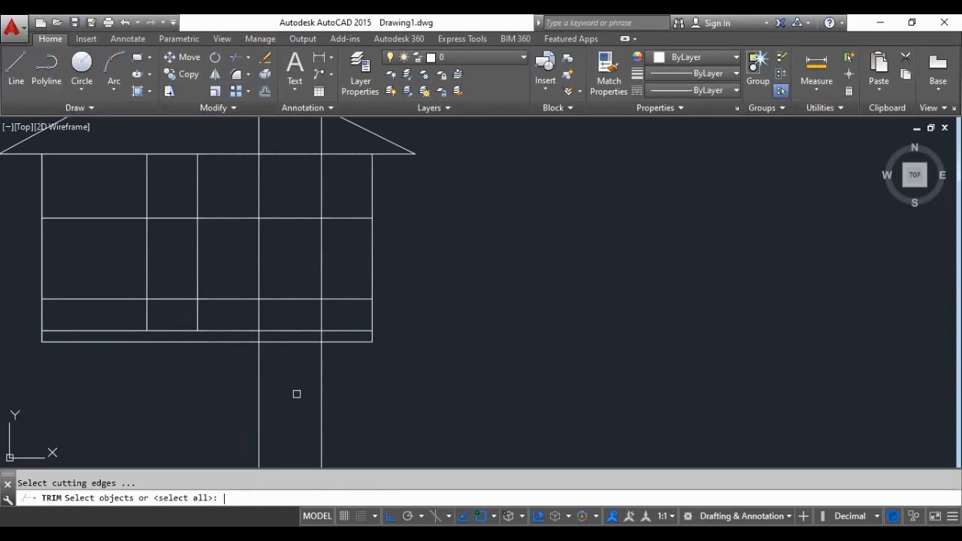
left_click(287, 330)
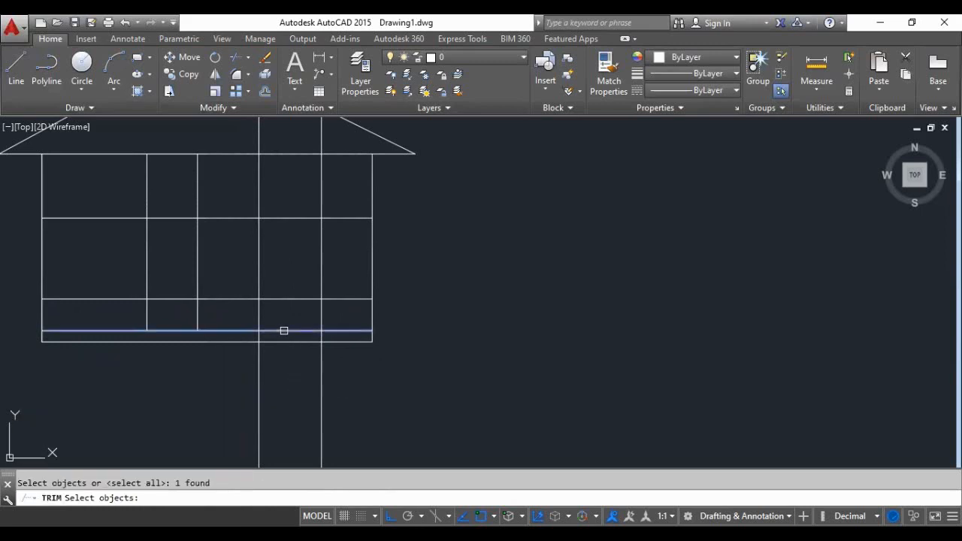
key("Return")
left_click(409, 393)
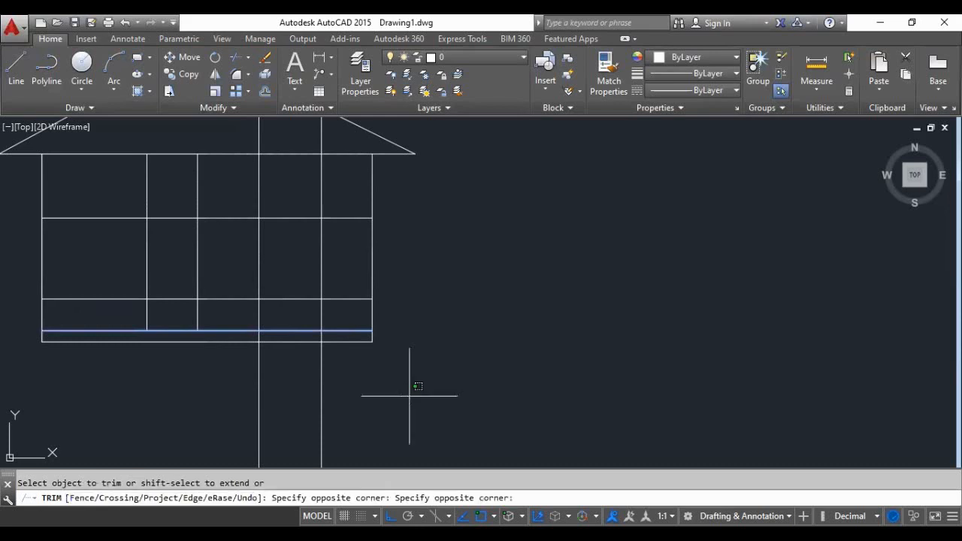
left_click(223, 425)
key("Return")
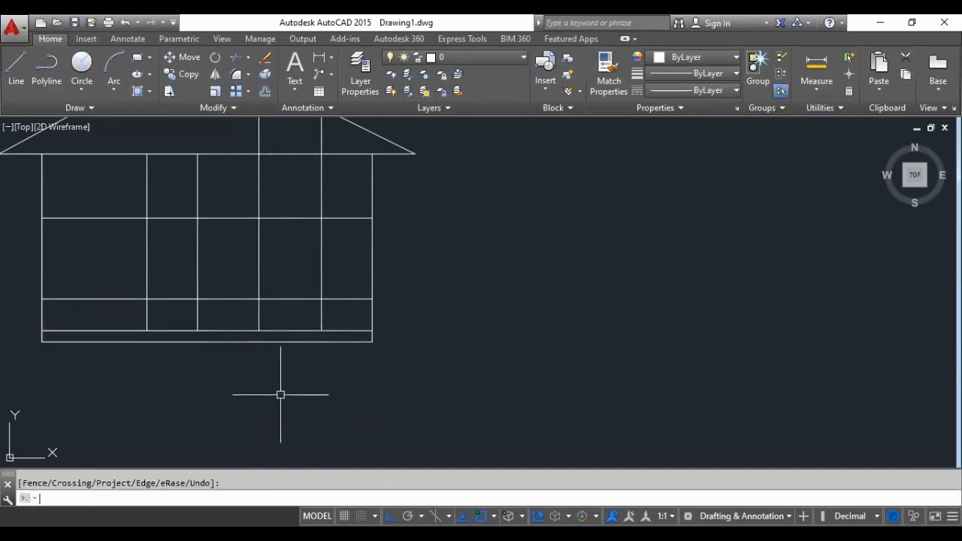
- Trim the window and door verticals above the head-height line, using that line as the cutting edge
key("Return")
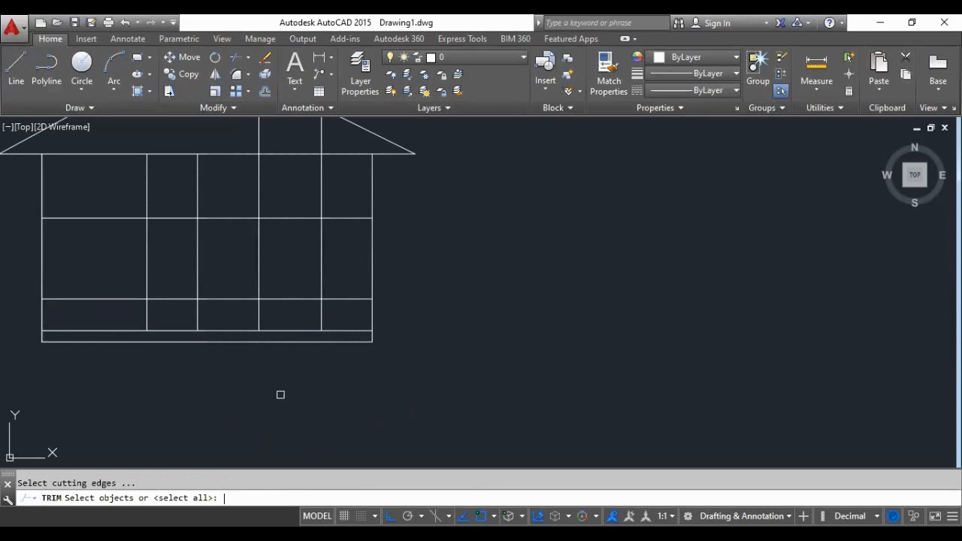
left_click(286, 217)
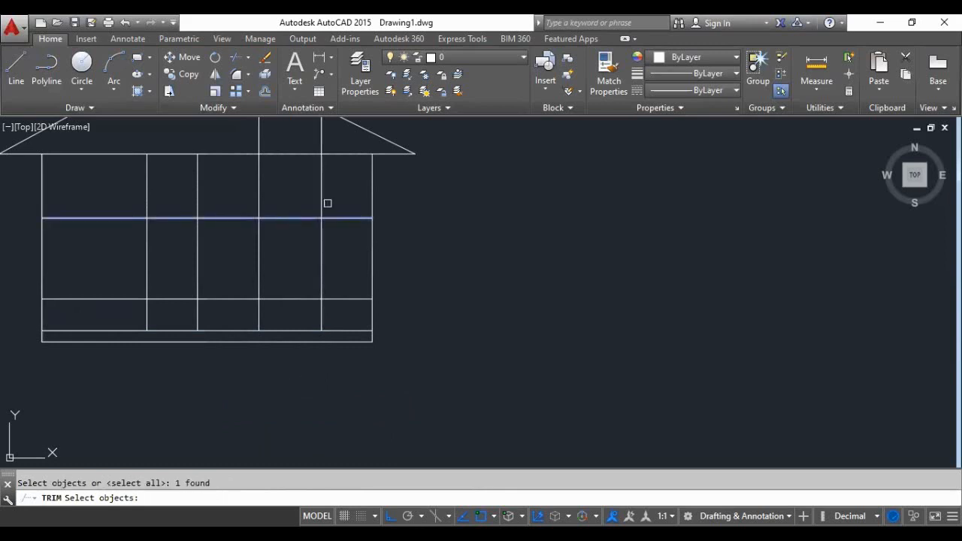
key("Return")
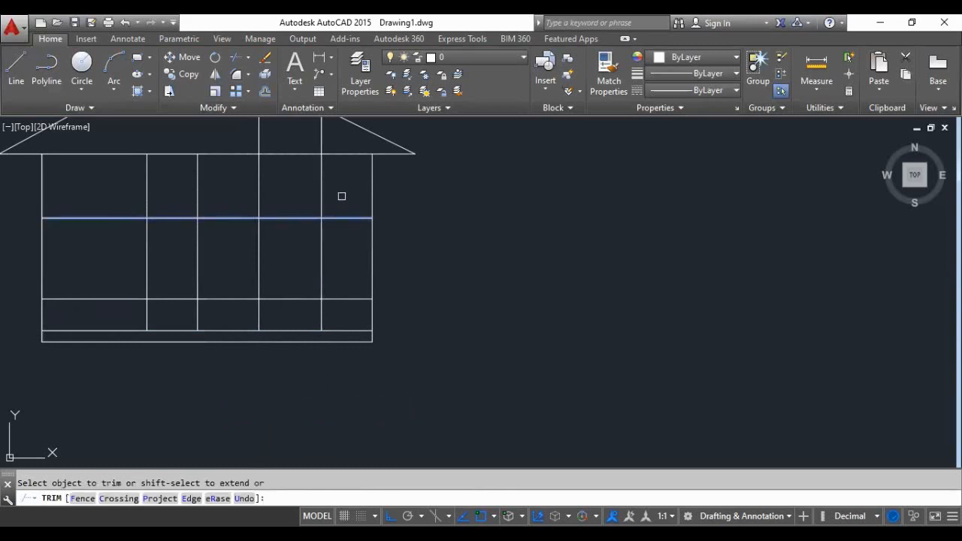
left_click(342, 196)
left_click(248, 203)
left_click(241, 190)
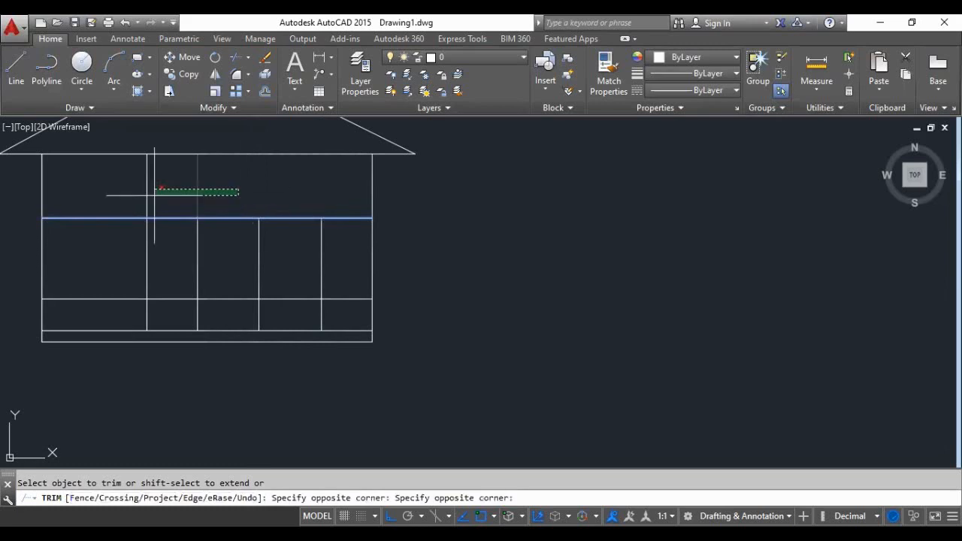
left_click(122, 200)
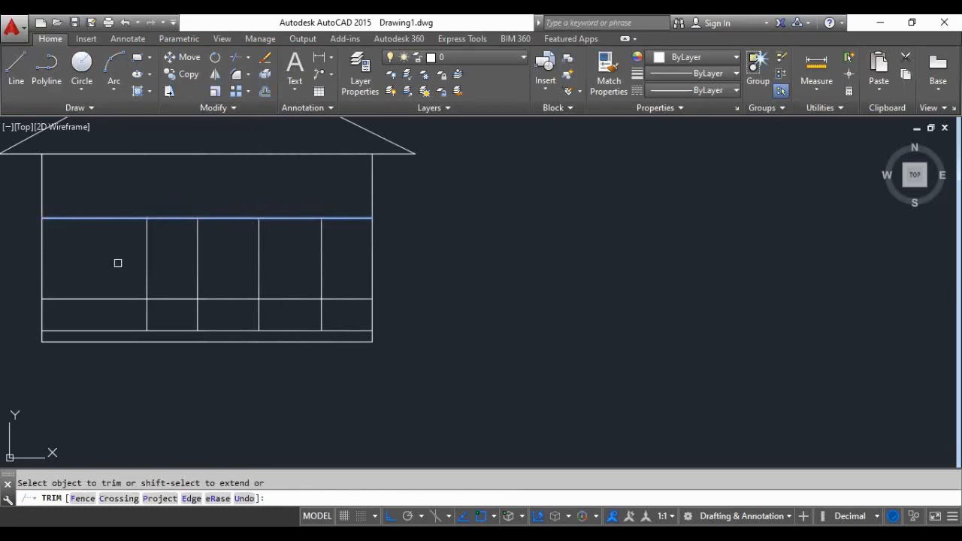
key("Return")
key("Return")
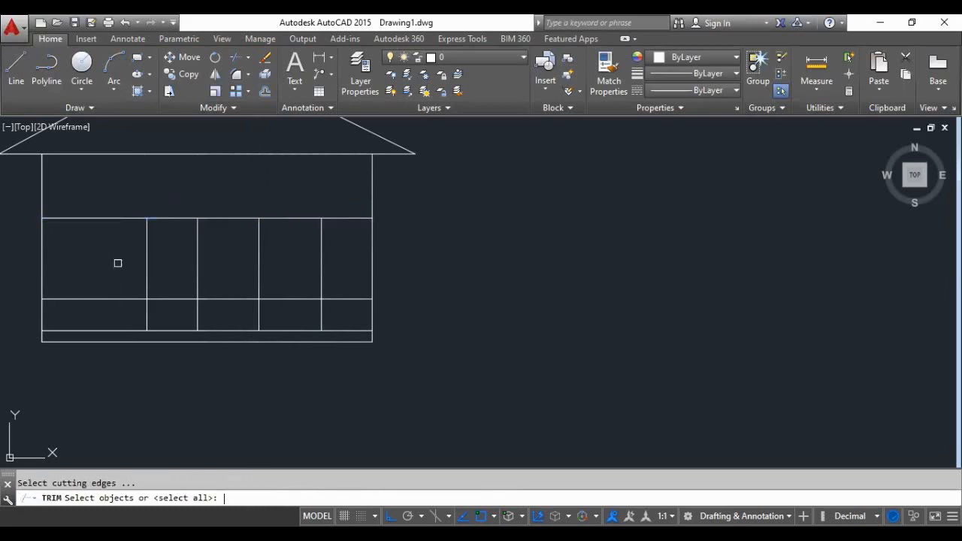
- Trim the head-height and sill lines between the elevation's outer wall and the door on the side away from the window
key("Return")
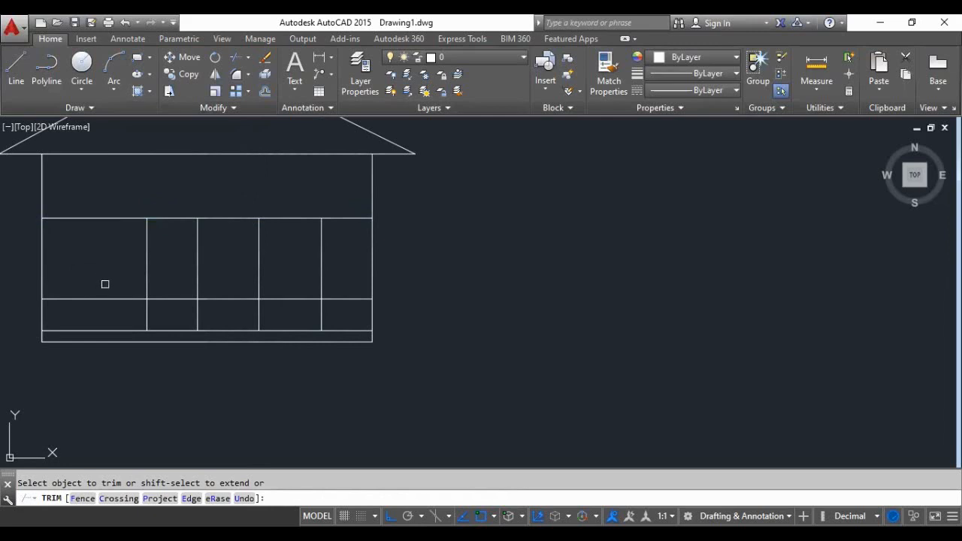
left_click(96, 218)
left_click(108, 298)
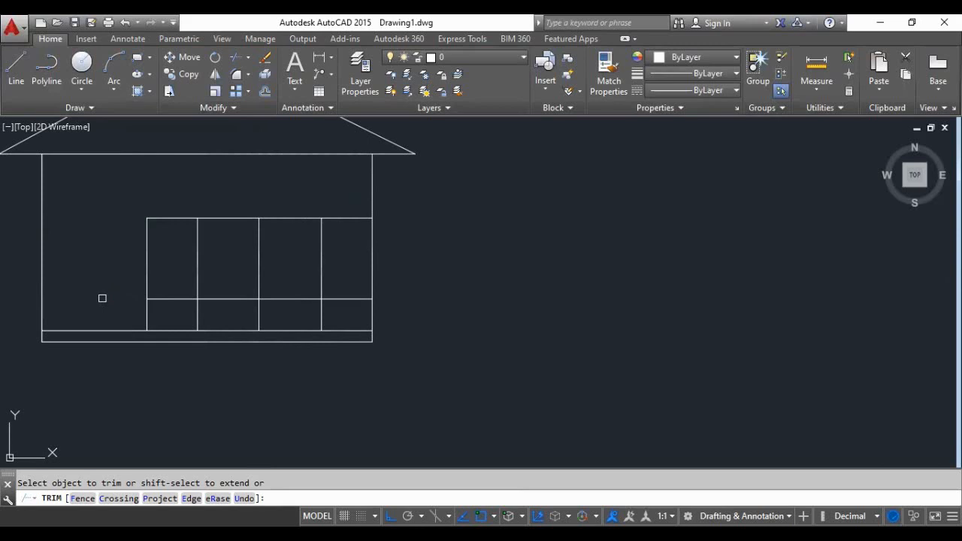
- Trim the head-height and sill lines between the door and window, and the window's door-side vertical below the sill
scroll(327, 262, "down", 6)
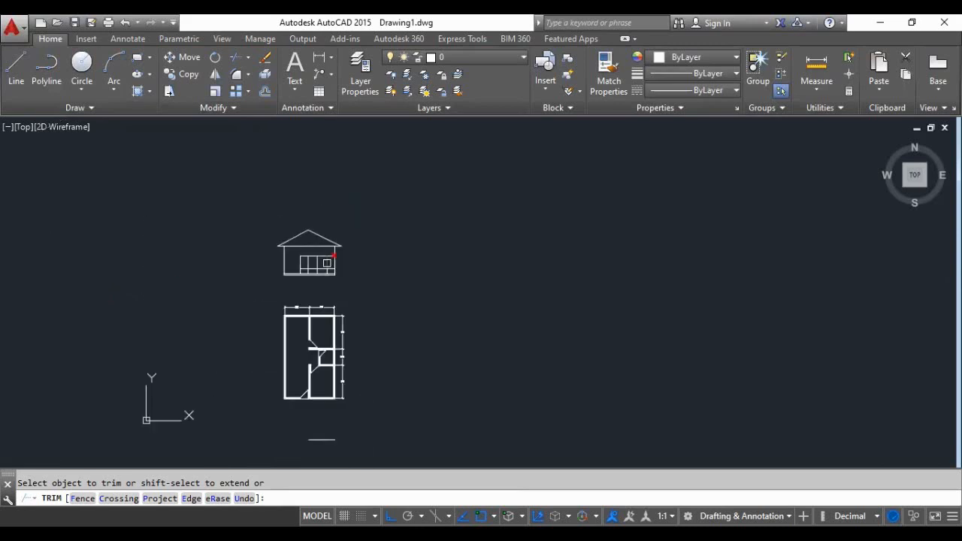
scroll(327, 263, "up", 6)
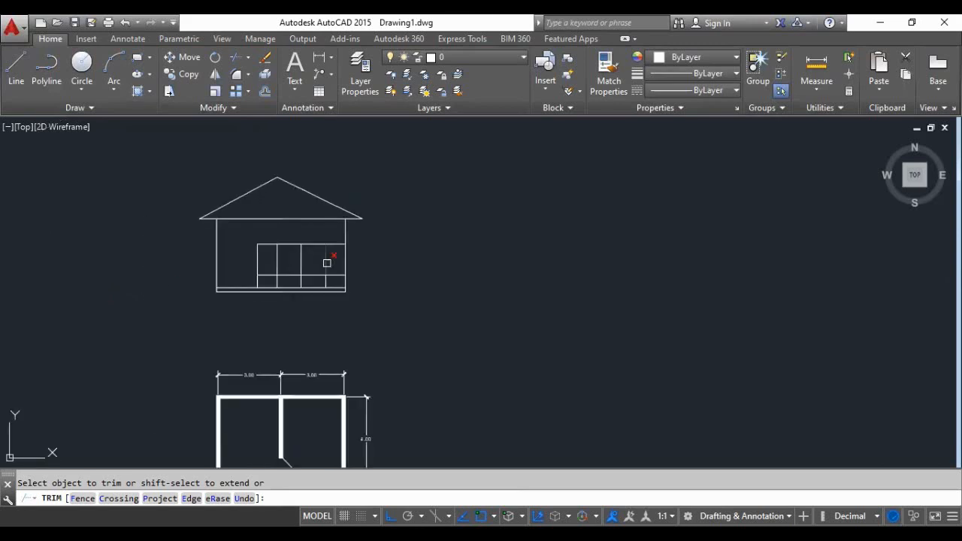
scroll(297, 268, "up", 2)
left_click(254, 287)
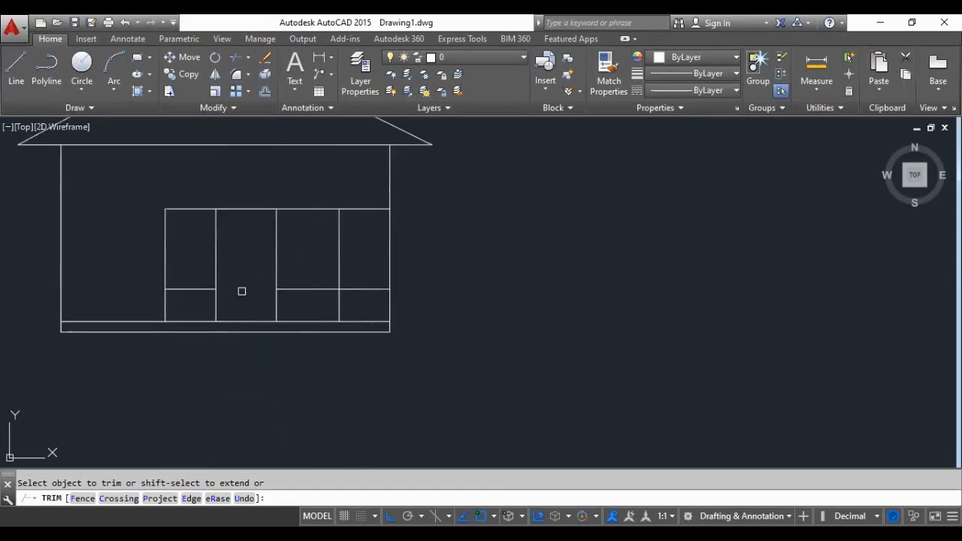
left_click(242, 208)
left_click(278, 308)
left_click(347, 309)
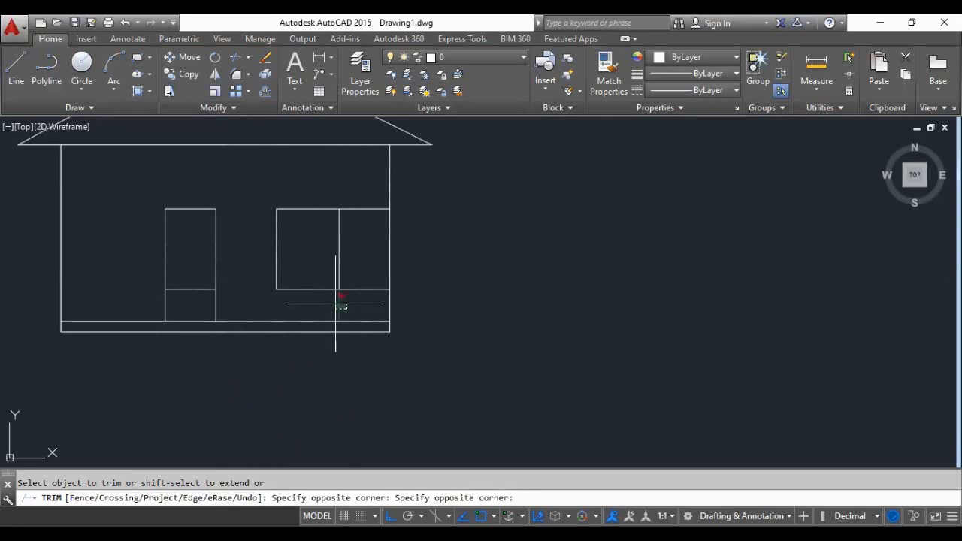
key("Return")
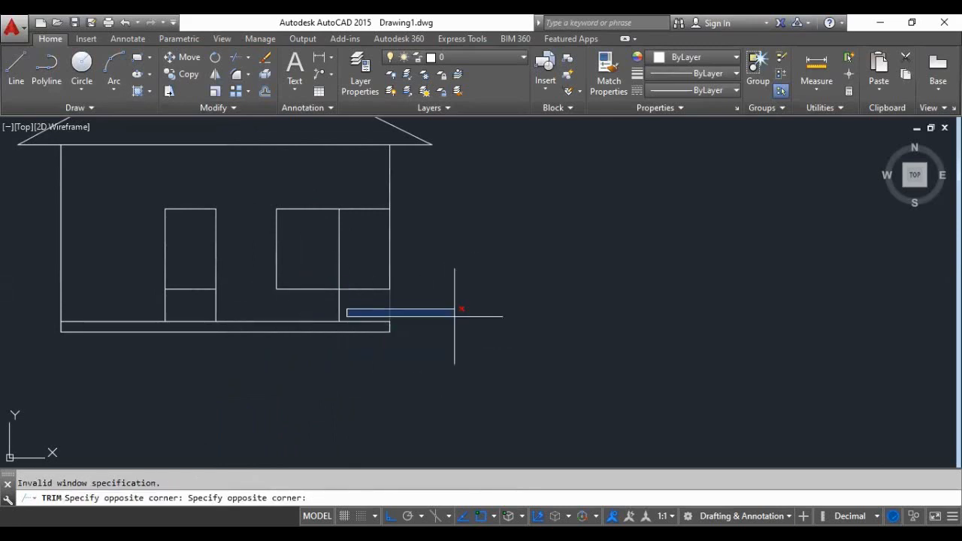
key("Escape")
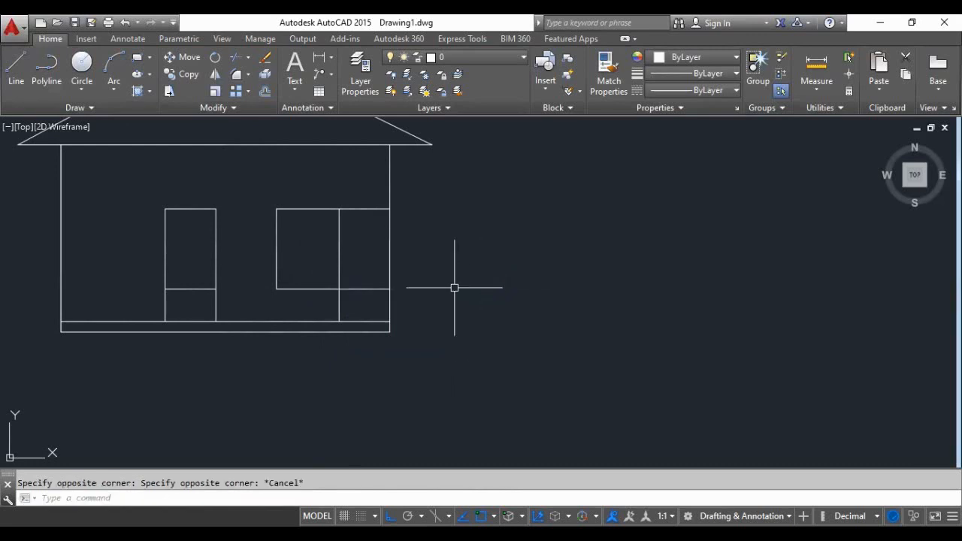
- Trim the leftover lines below the window and between it and the outer wall, and erase the sill segment crossing the door
key("Return")
key("Return")
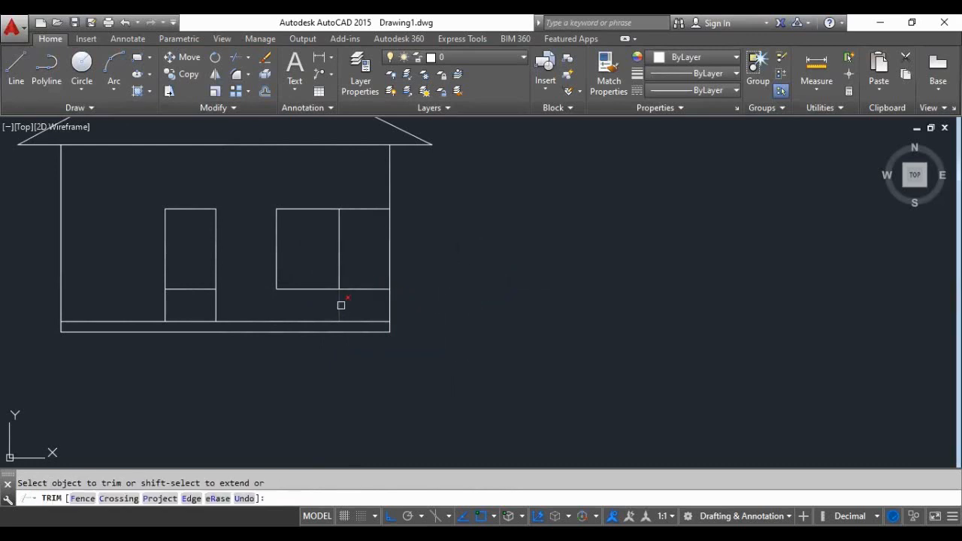
left_click(366, 289)
left_click(366, 208)
key("Return")
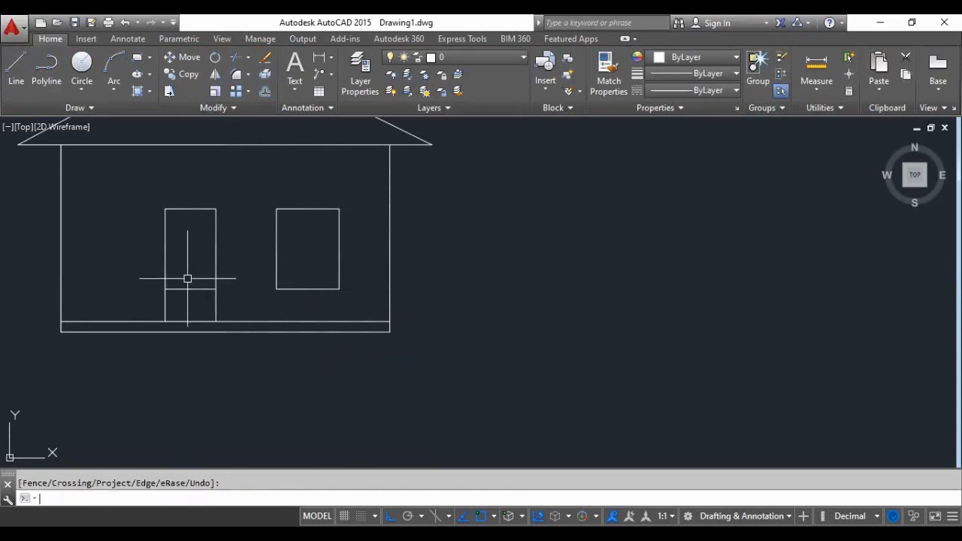
left_click(189, 289)
key("Delete")
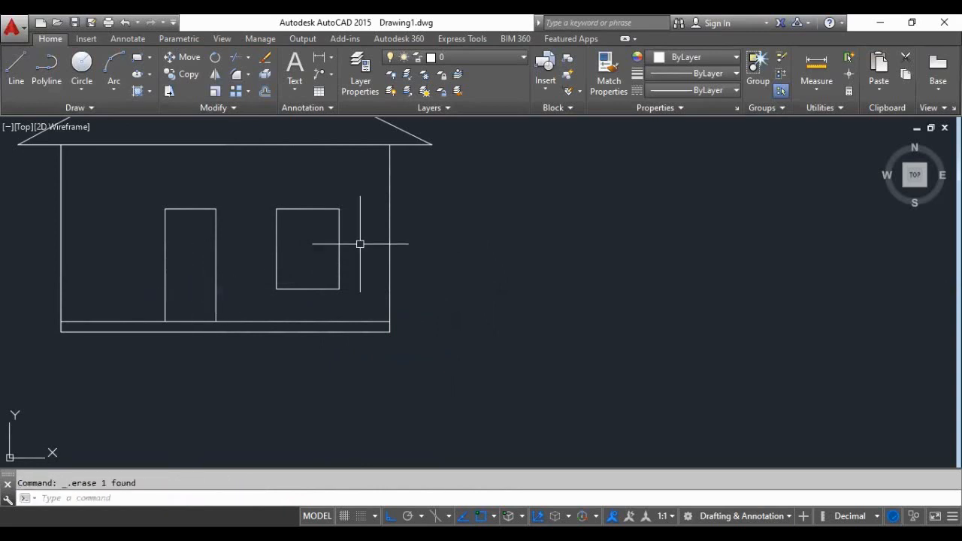
- Inspect the cleaned-up door and window outlines on the elevation
scroll(368, 241, "down", 3)
scroll(377, 253, "up", 1)
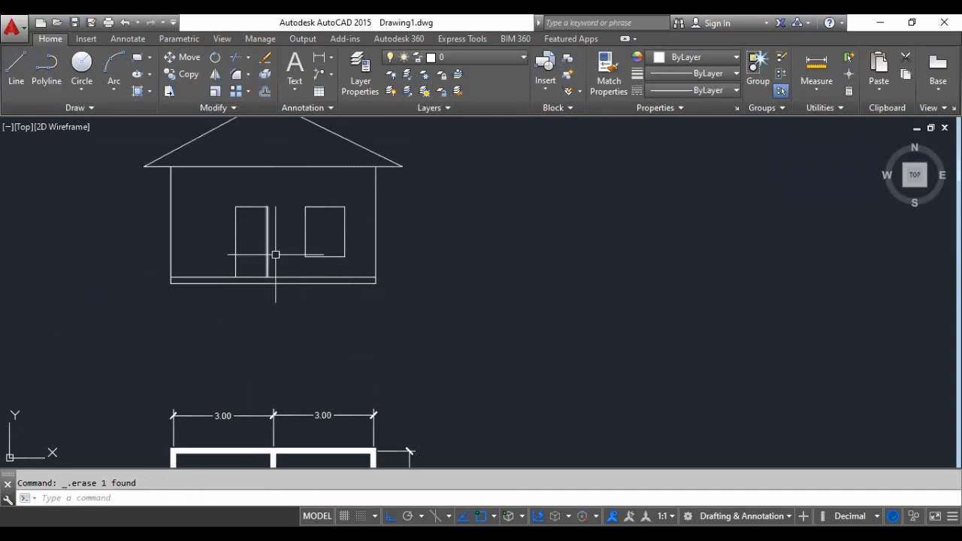
scroll(262, 231, "up", 2)
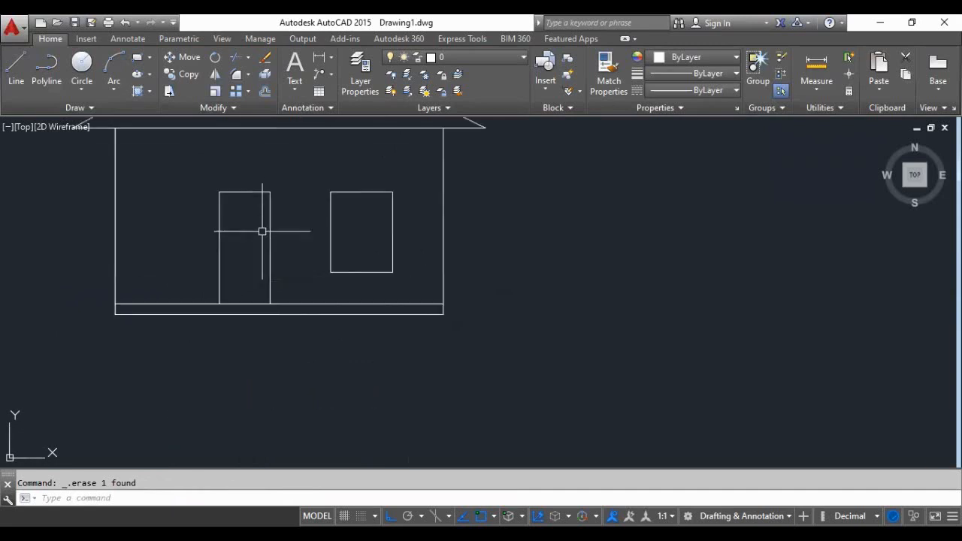
scroll(268, 319, "down", 4)
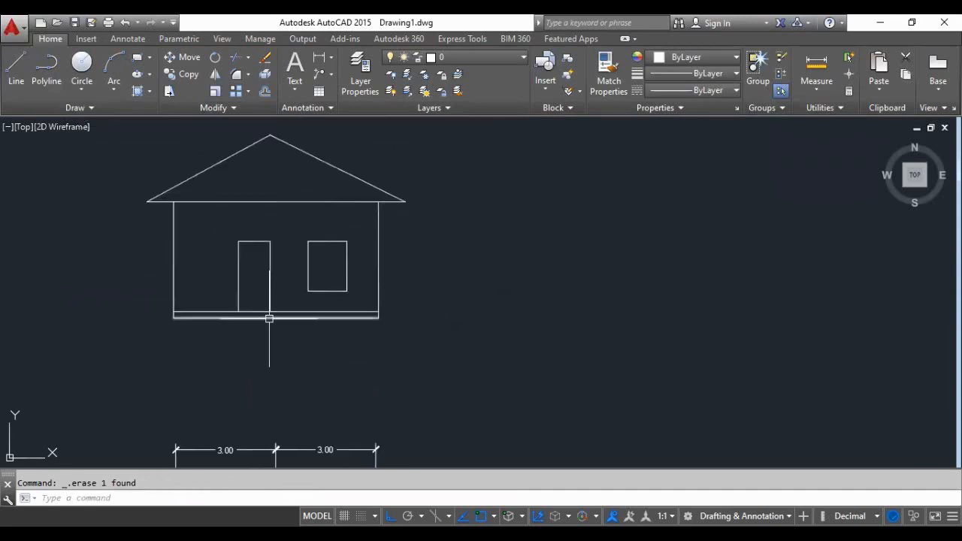
scroll(279, 251, "up", 4)
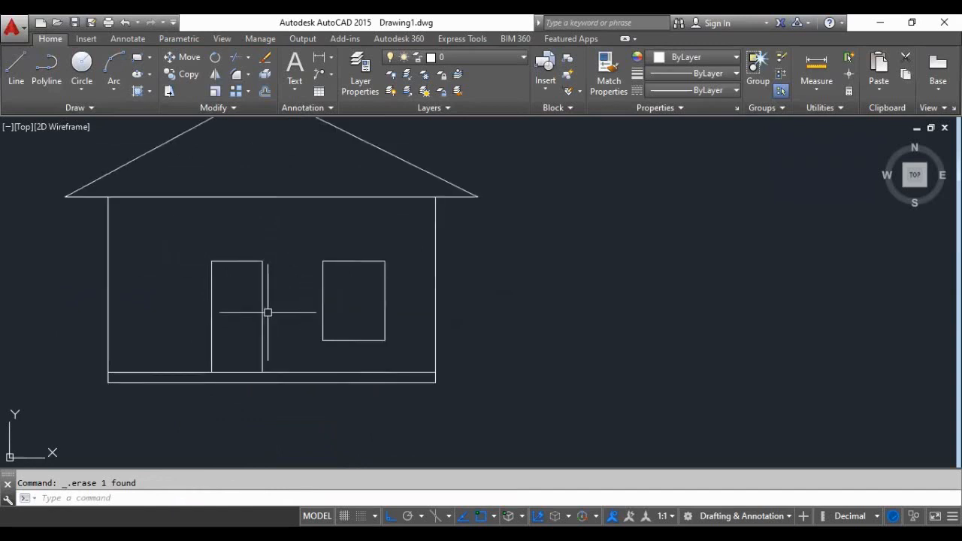
scroll(239, 316, "up", 2)
scroll(225, 287, "down", 2)
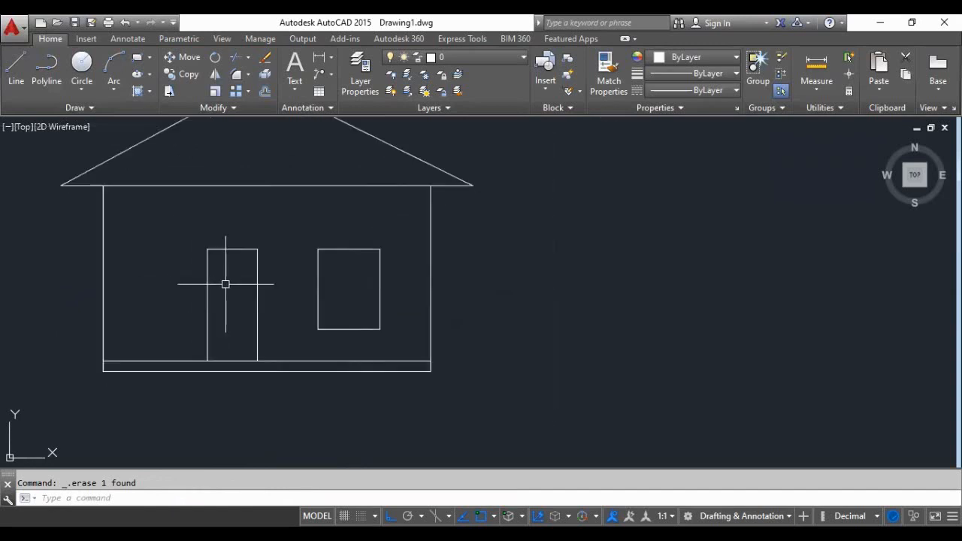
scroll(208, 269, "up", 2)
scroll(209, 269, "up", 2)
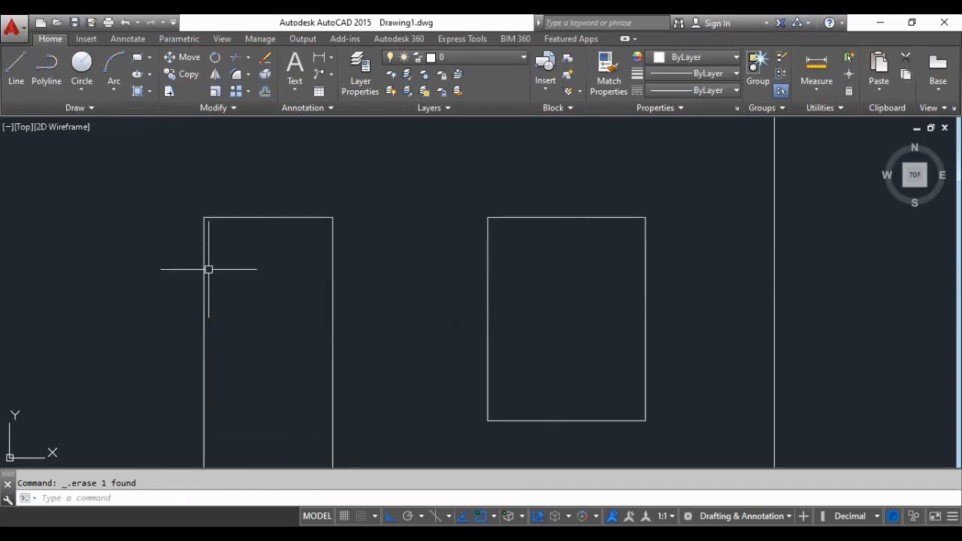
scroll(249, 290, "down", 2)
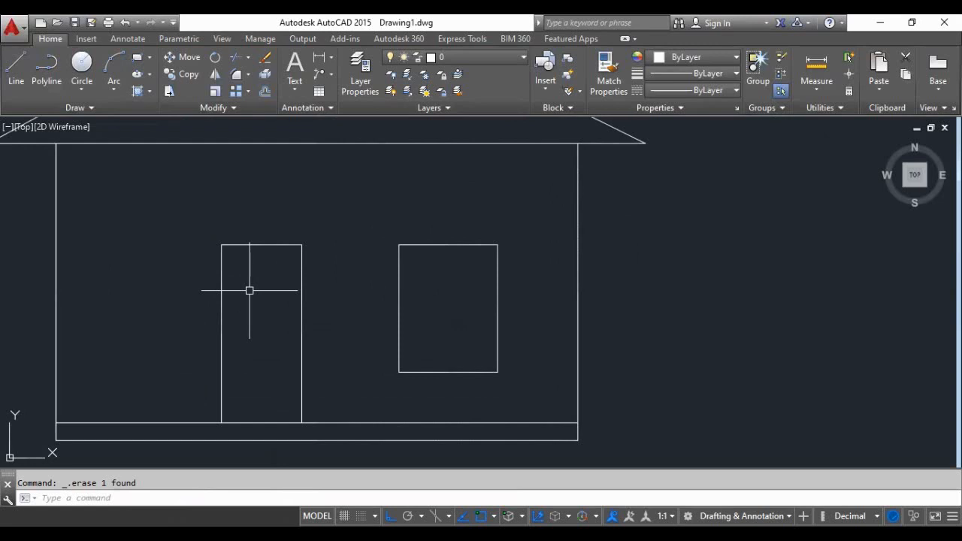
type("o")
key("Return")
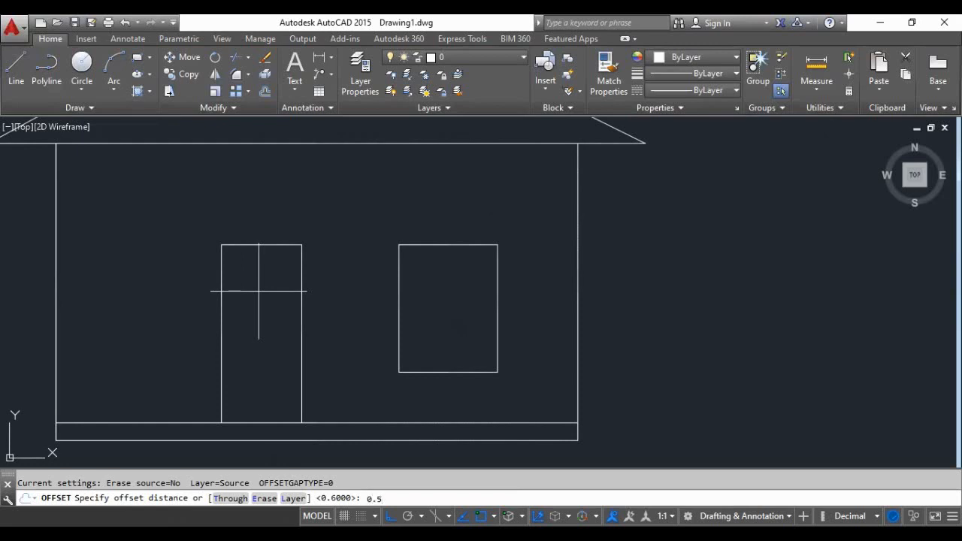
key("Return")
scroll(228, 316, "up", 5)
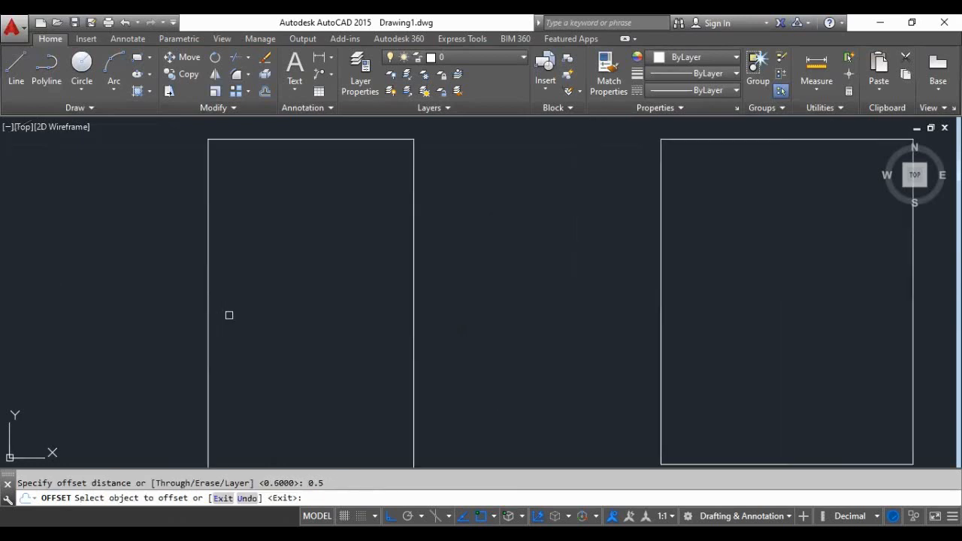
left_click(210, 328)
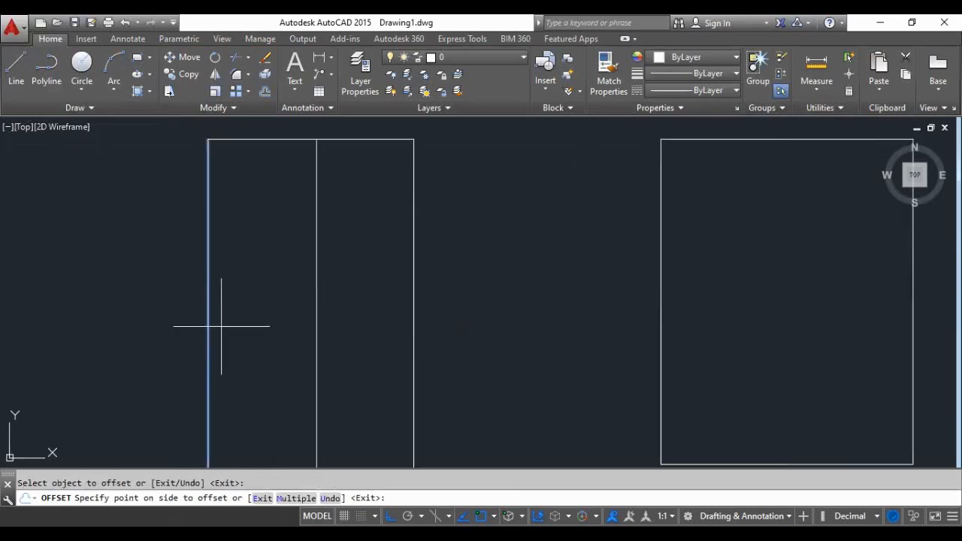
key("Escape")
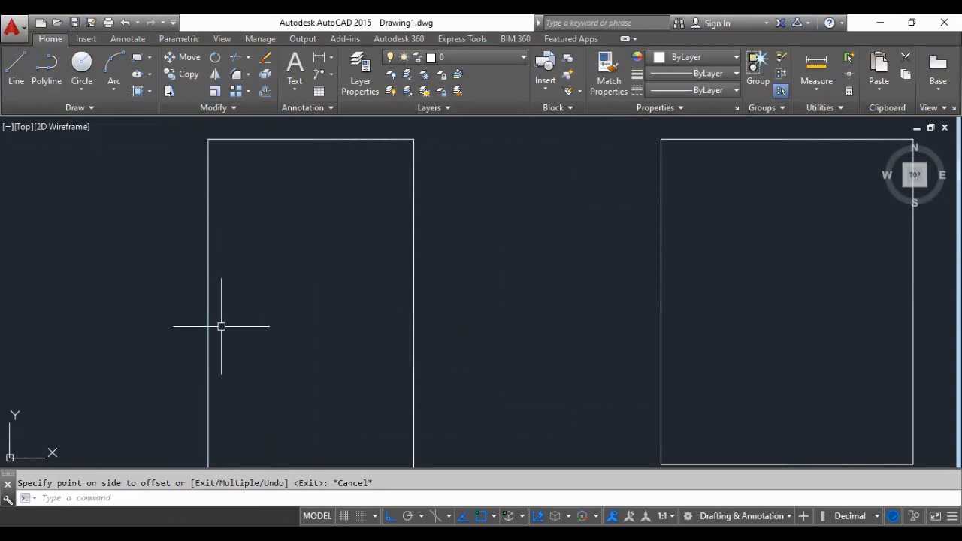
- Offset both sides and the head of the door outline inward by 0.05 to form the door frame
type("o")
key("Return")
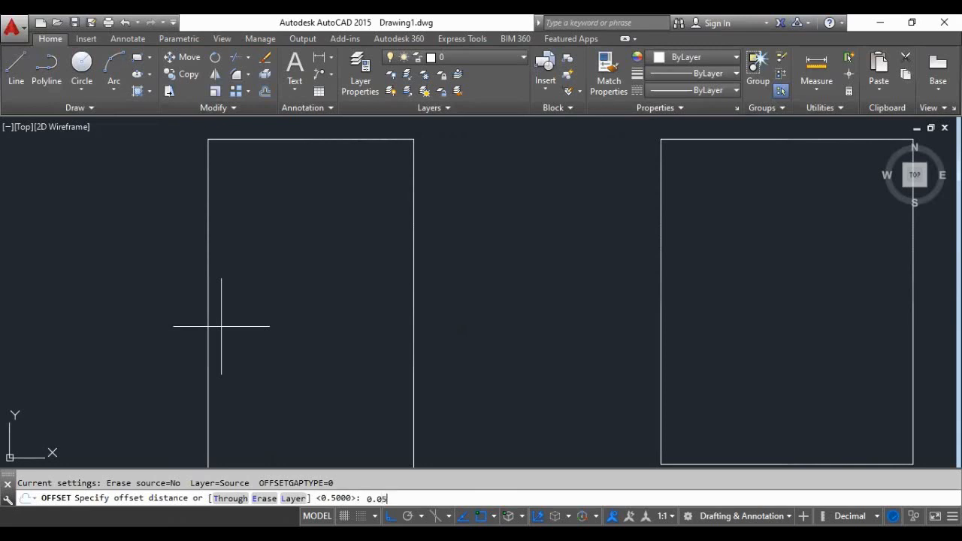
key("Return")
scroll(221, 326, "down", 2)
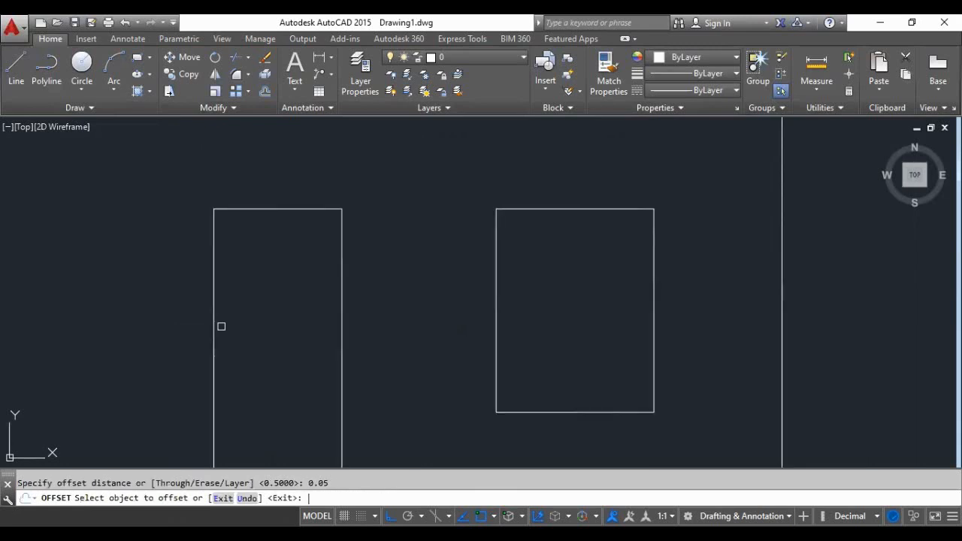
left_click(214, 325)
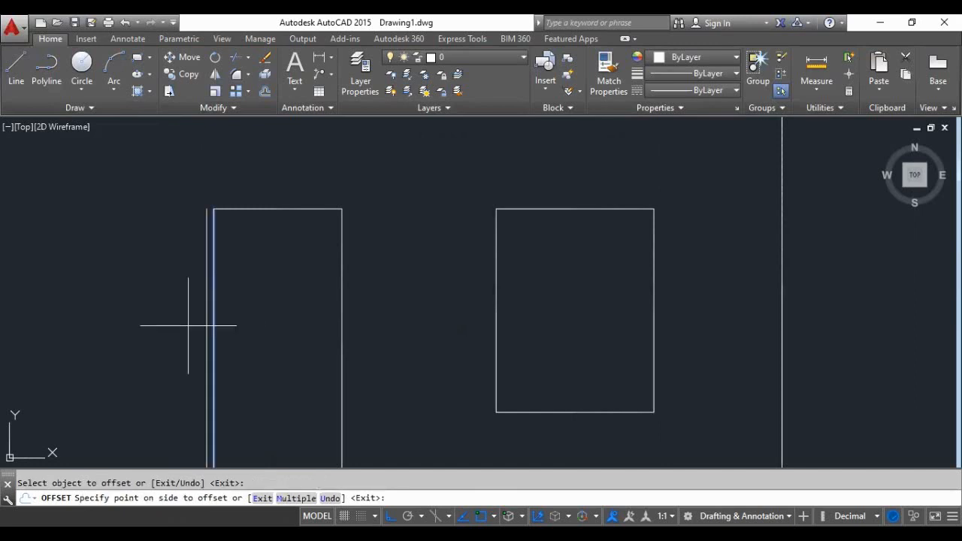
left_click(222, 327)
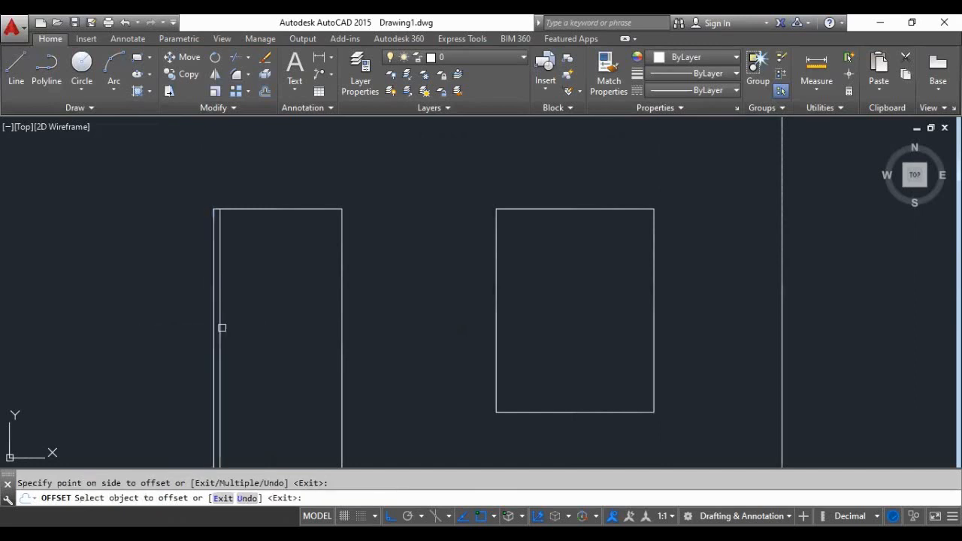
left_click(341, 356)
left_click(346, 357)
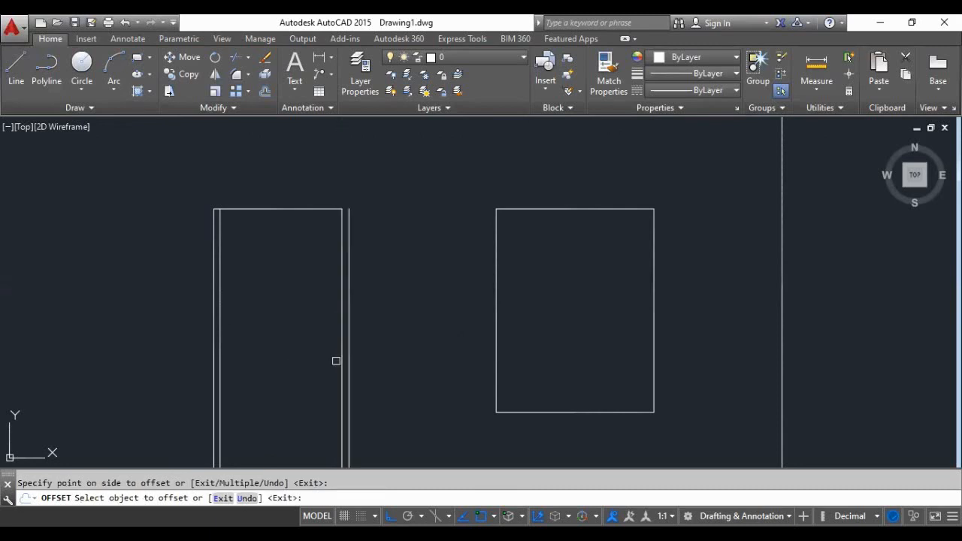
left_click(340, 353)
left_click(333, 354)
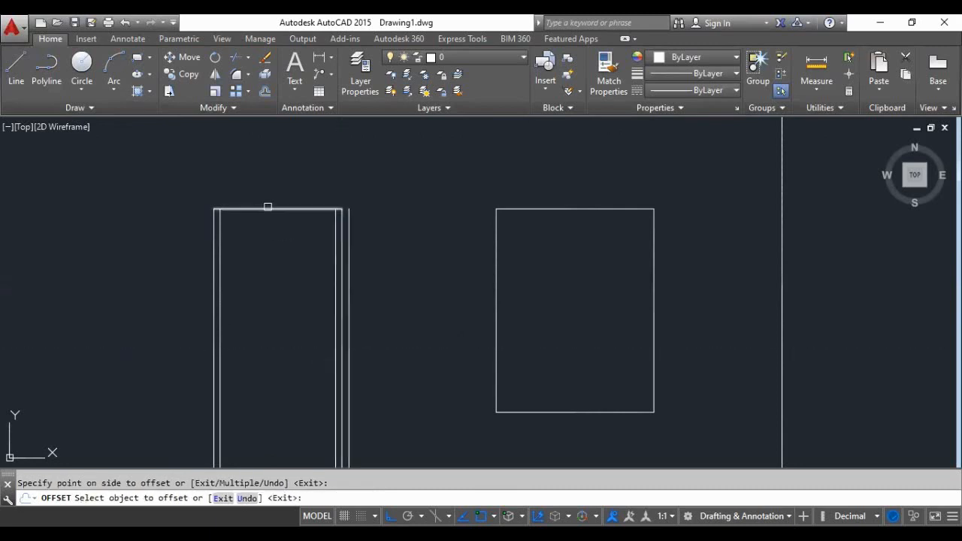
left_click(266, 209)
left_click(268, 228)
- Offset all four sides of the window outline inward by 0.05 to form the window frame
scroll(599, 205, "up", 2)
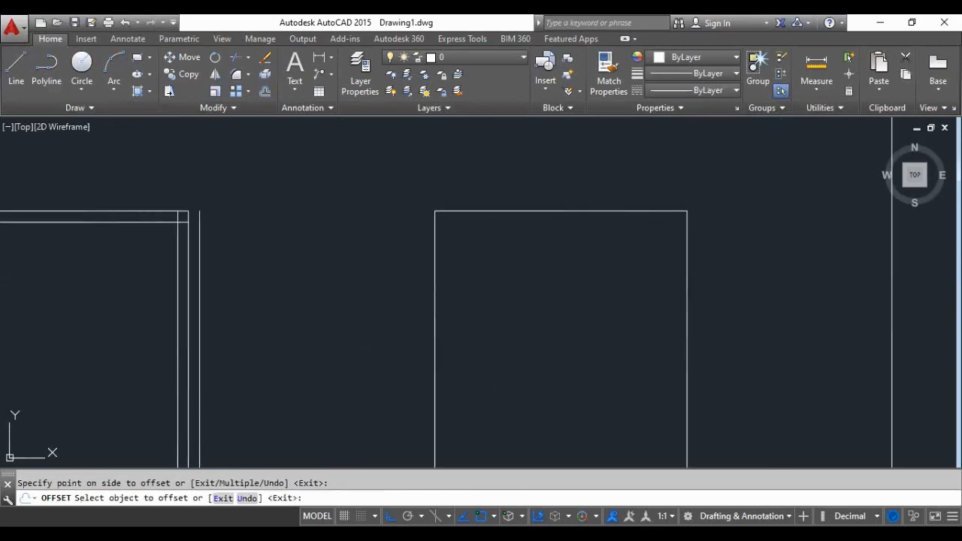
left_click(556, 211)
left_click(548, 238)
left_click(434, 268)
left_click(470, 268)
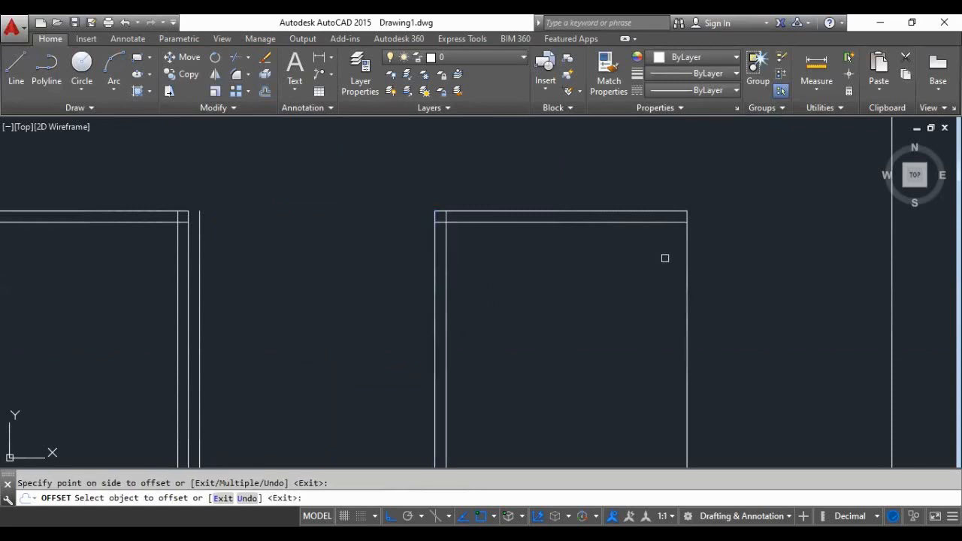
left_click(685, 266)
left_click(671, 267)
scroll(601, 242, "down", 2)
scroll(591, 340, "up", 2)
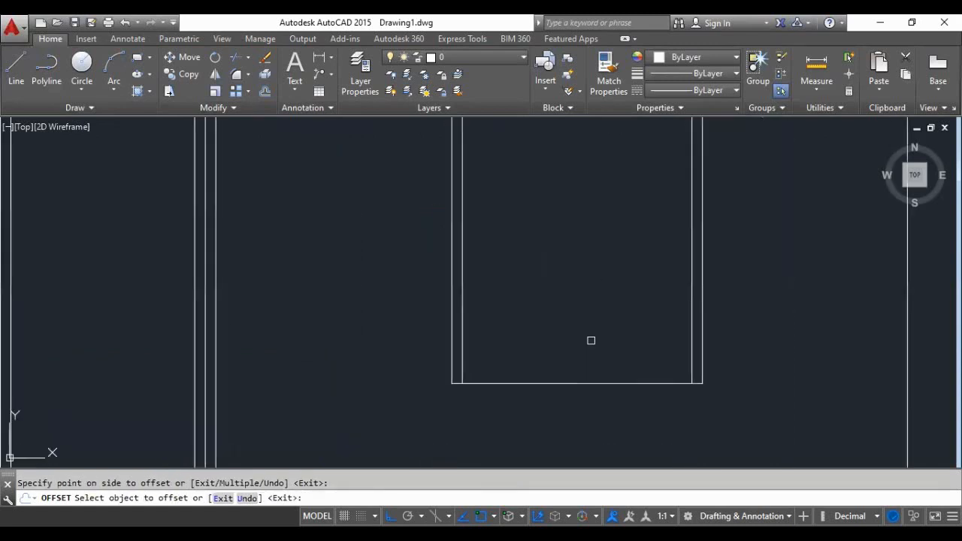
left_click(578, 382)
left_click(569, 360)
- Erase the stray offset line outside the door frame on the side facing the window
scroll(354, 357, "down", 4)
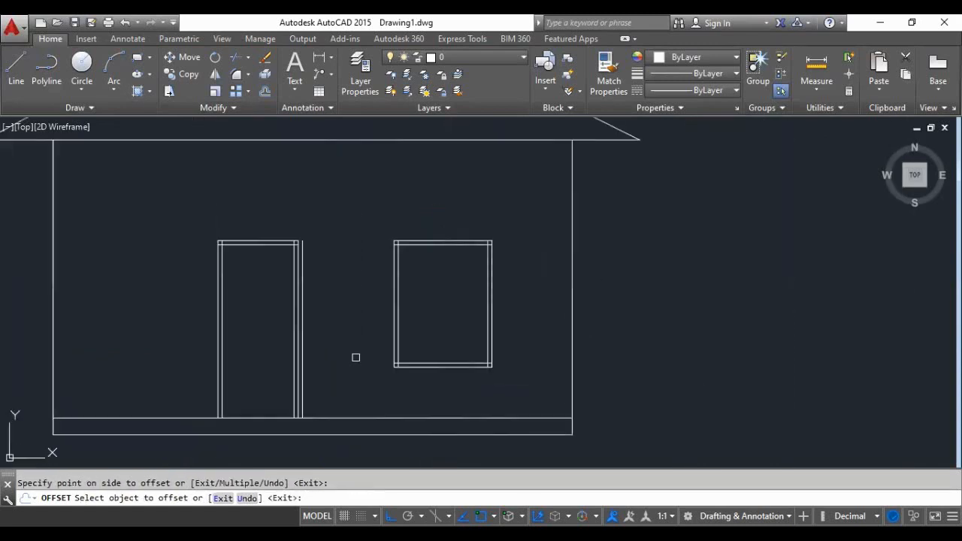
left_click(296, 314)
scroll(296, 314, "up", 4)
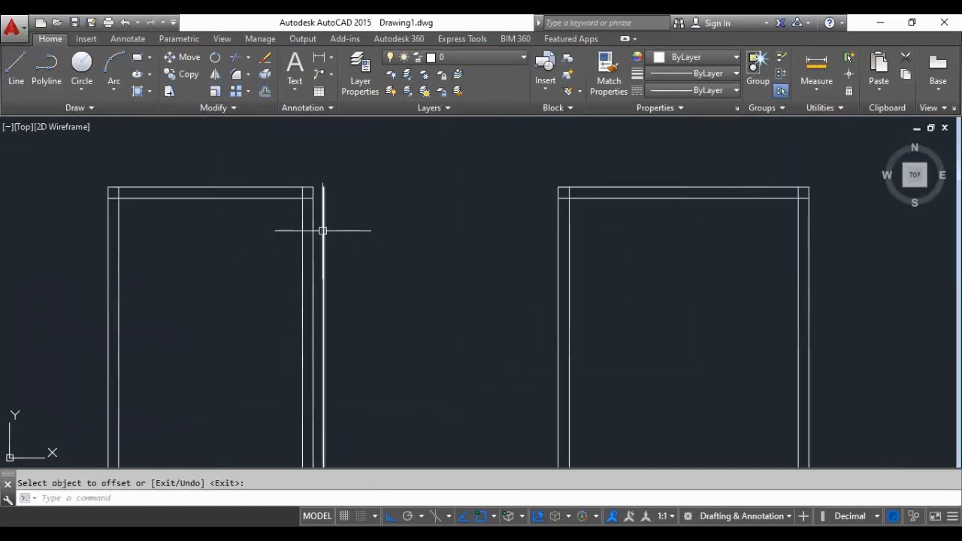
key("Escape")
left_click(322, 230)
key("Delete")
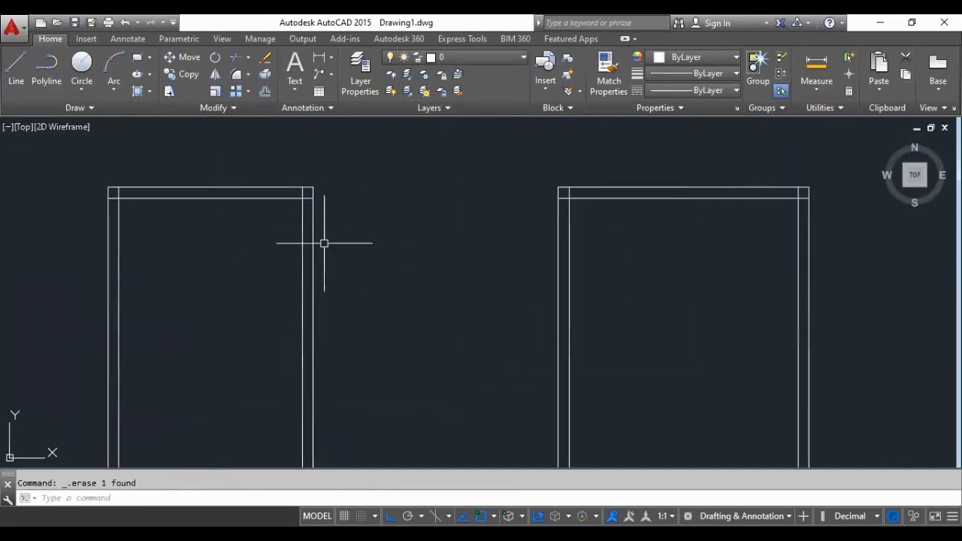
scroll(278, 292, "down", 3)
scroll(259, 352, "up", 2)
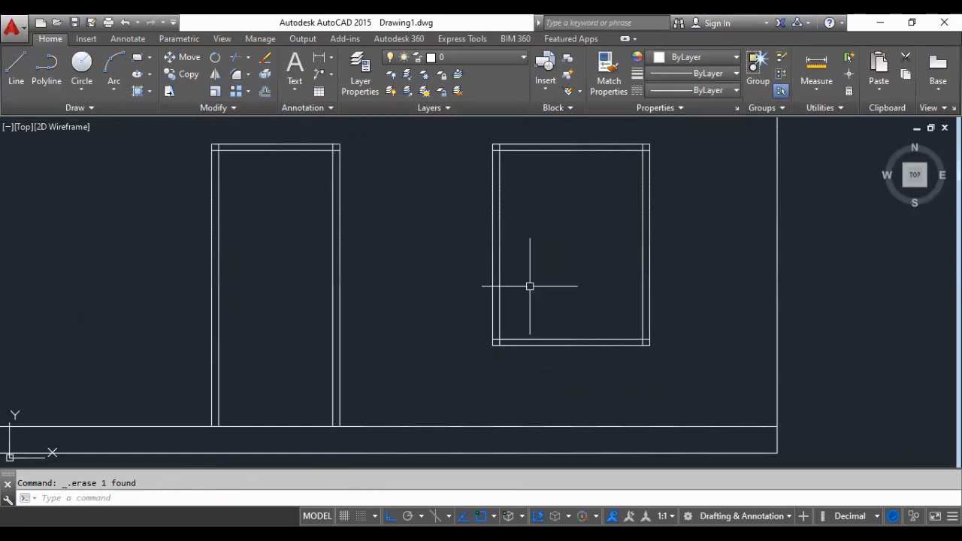
- Inspect the overlapping corner lines of the door and window frames on the elevation
scroll(441, 332, "down", 2)
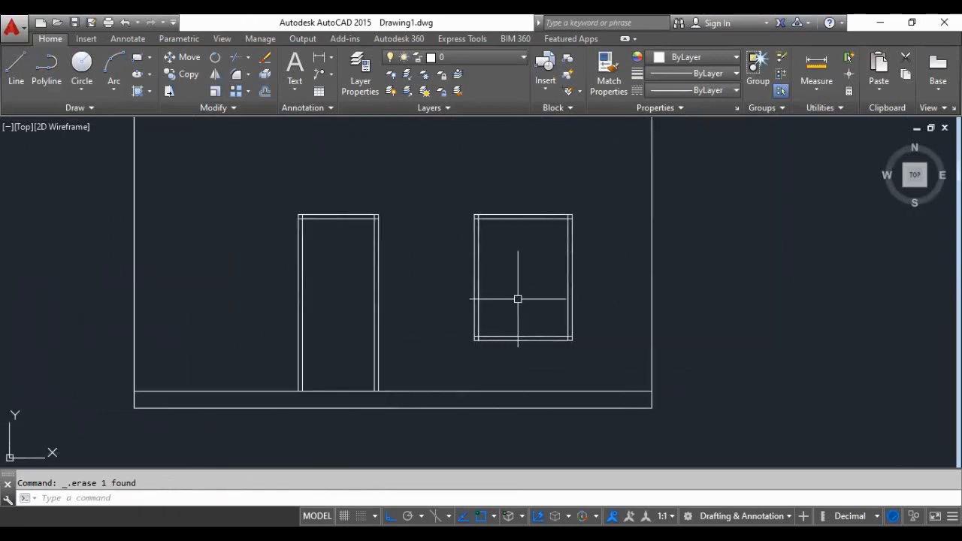
scroll(446, 277, "down", 4)
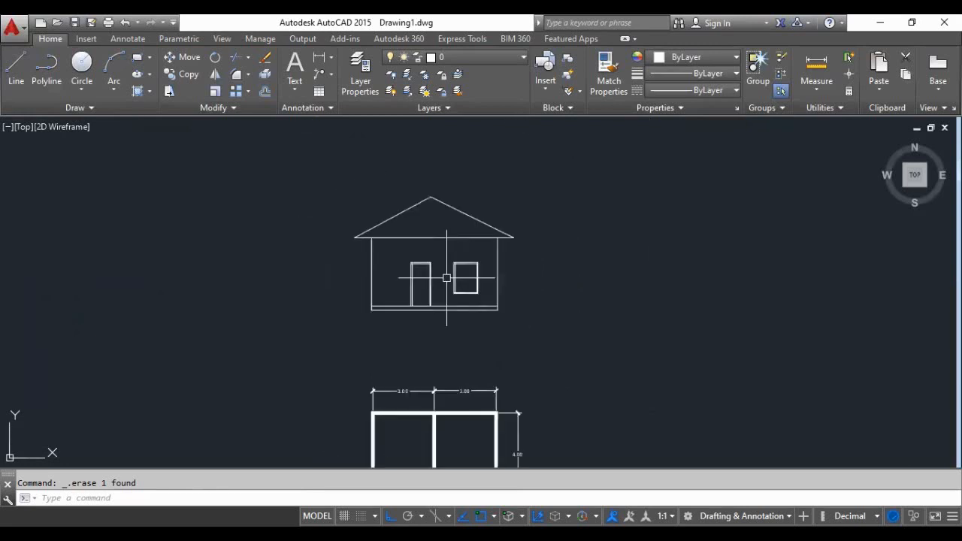
scroll(446, 278, "up", 6)
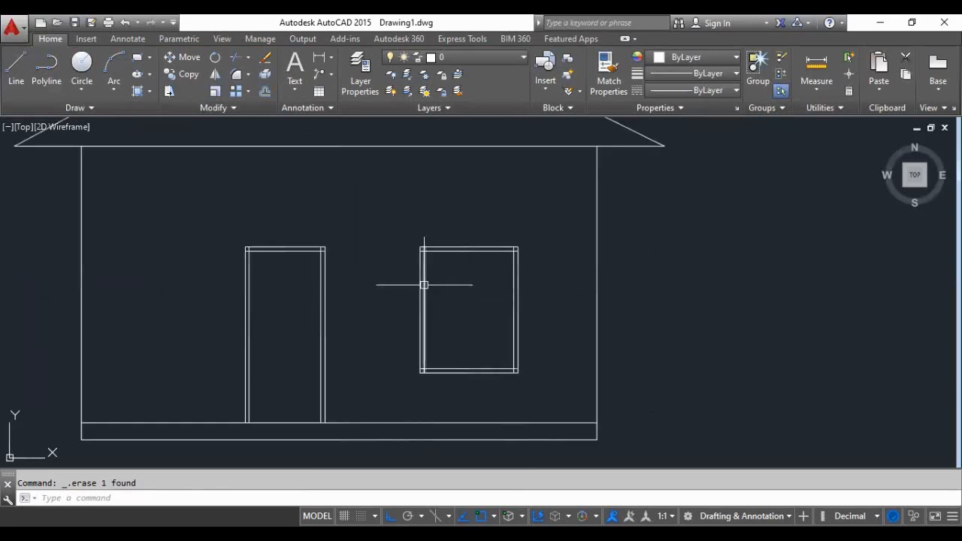
scroll(296, 268, "up", 4)
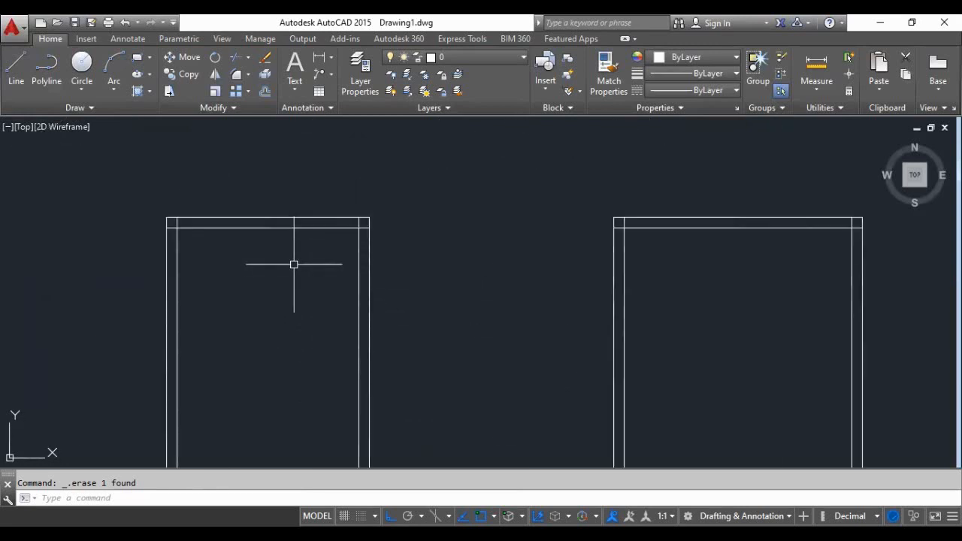
scroll(294, 265, "down", 2)
scroll(255, 292, "up", 2)
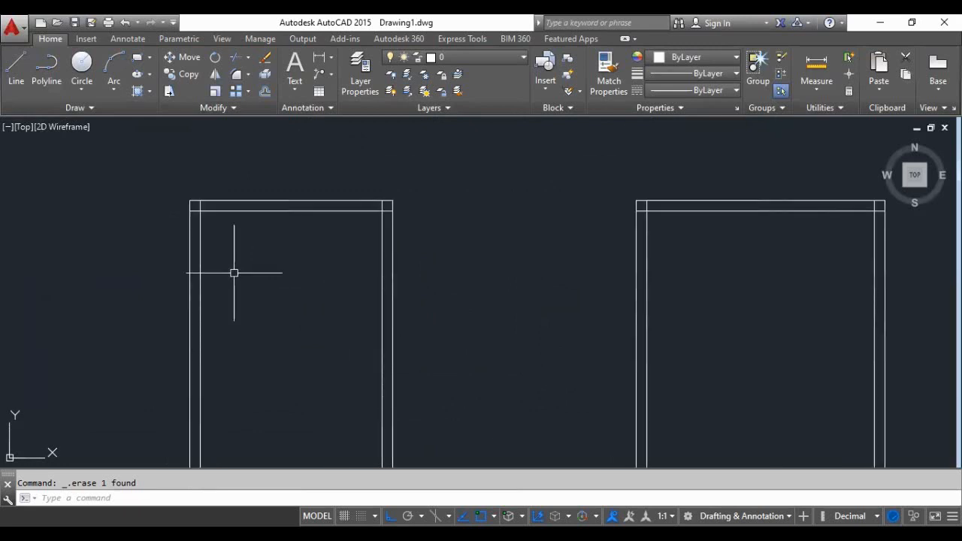
scroll(203, 225, "up", 2)
scroll(203, 227, "up", 2)
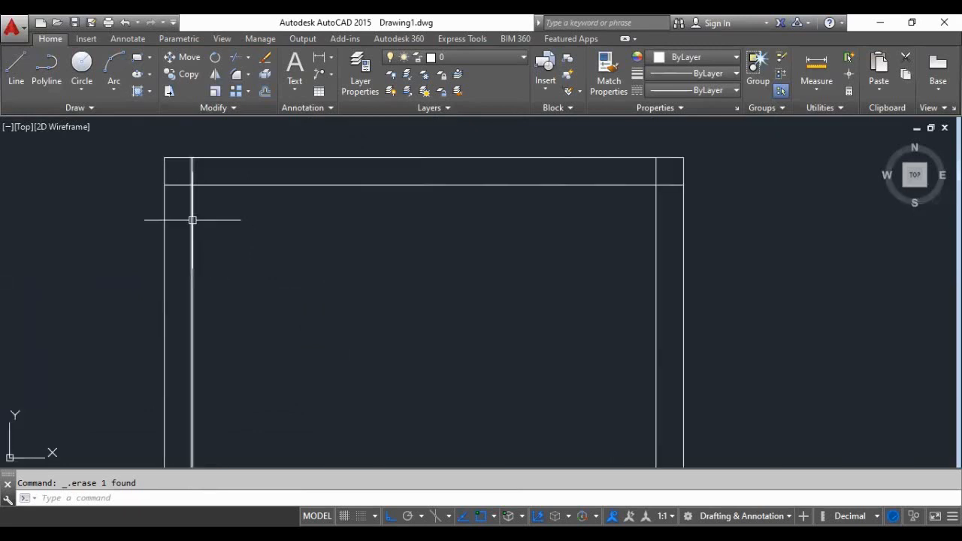
type("t")
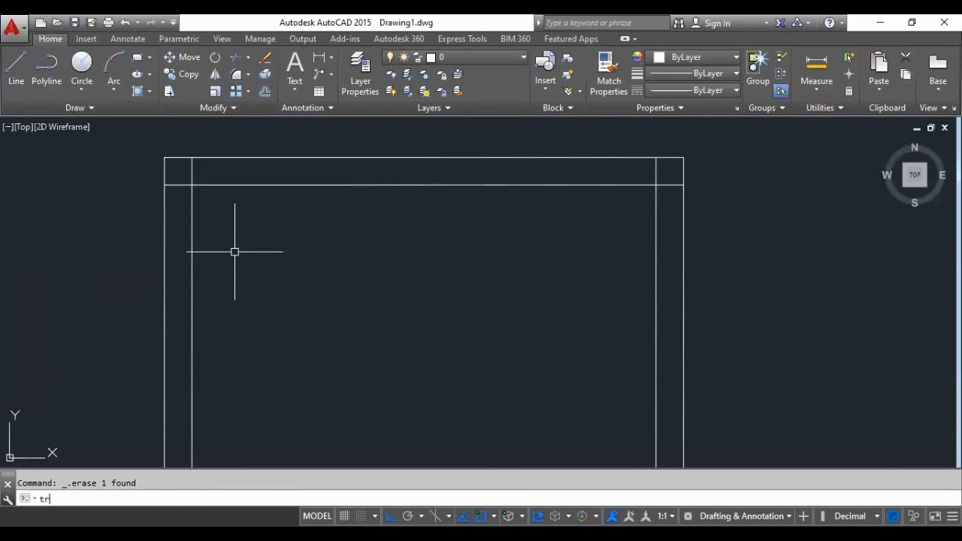
type("r")
key("Return")
left_click(170, 183)
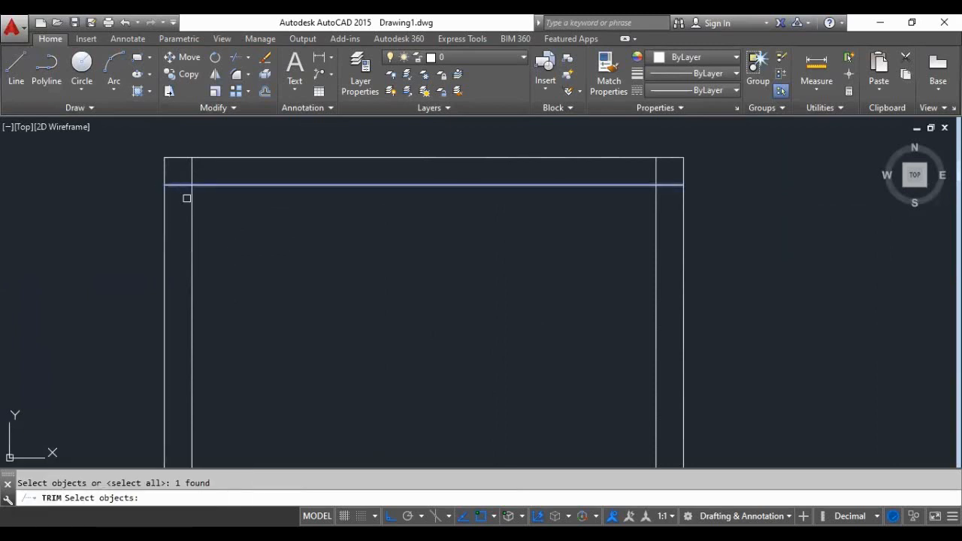
left_click(186, 198)
left_click(177, 179)
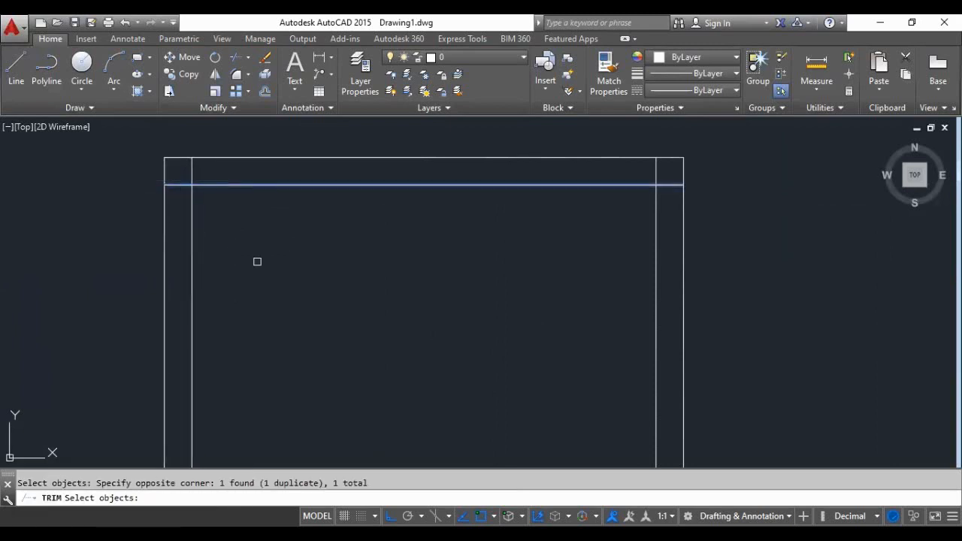
key("Escape")
- Trim the overlapping line ends at both upper corners of the door frame
type("tr")
key("Return")
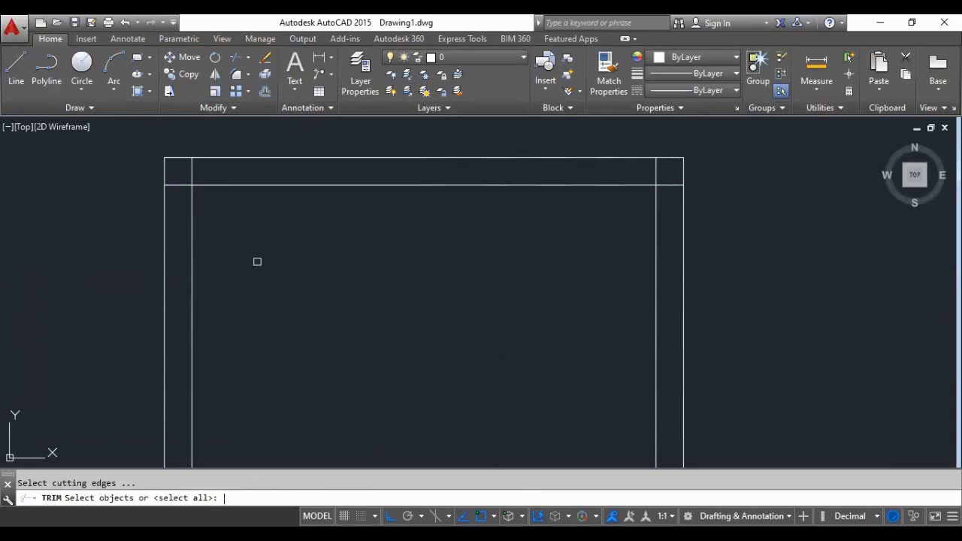
key("Return")
left_click(179, 182)
left_click(188, 172)
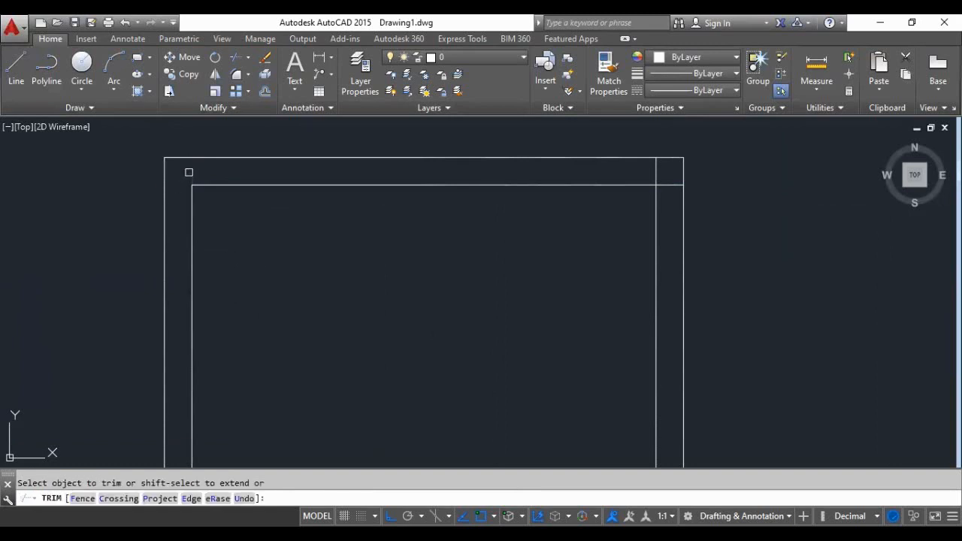
left_click(654, 172)
left_click(669, 184)
- Trim the overlapping line ends at both upper corners of the window frame
scroll(371, 202, "down", 6)
scroll(631, 191, "up", 7)
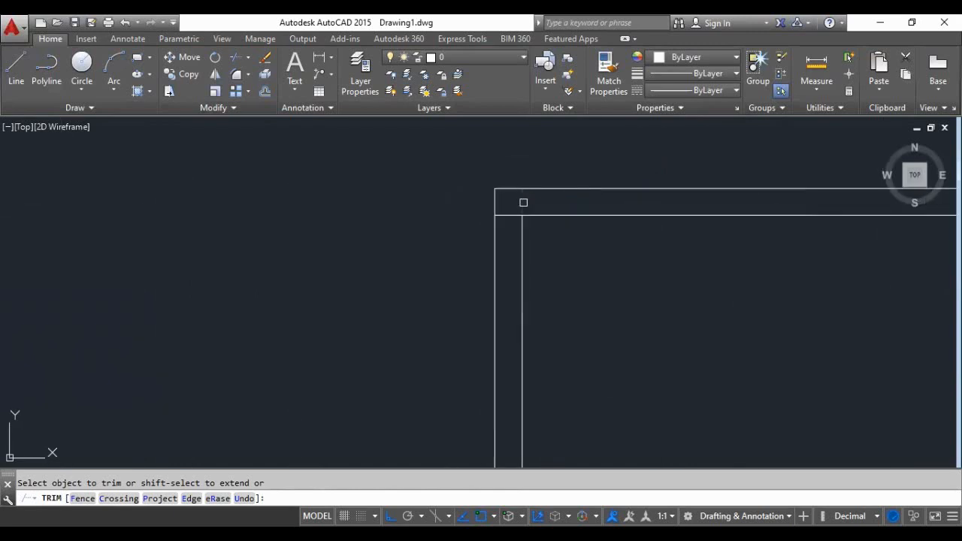
scroll(434, 210, "down", 5)
scroll(595, 207, "up", 4)
left_click(612, 200)
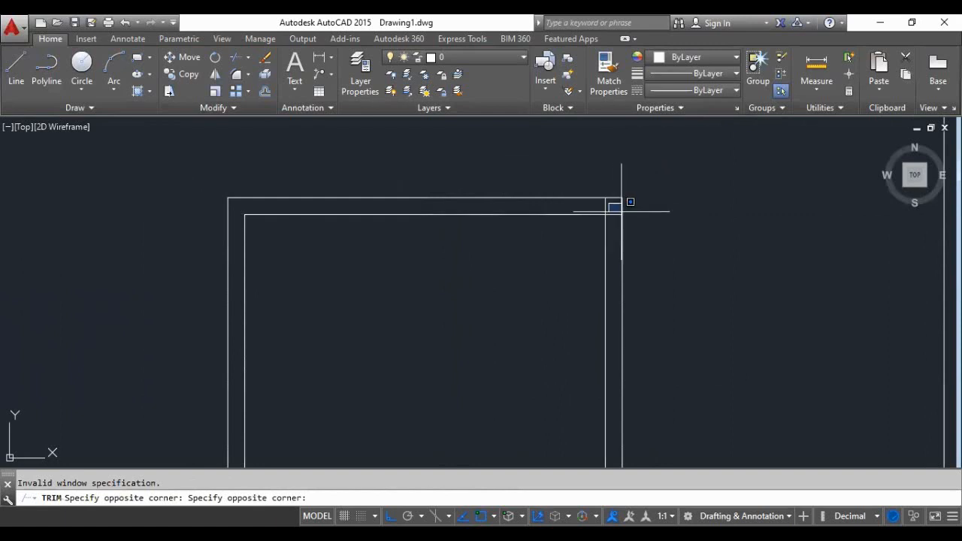
key("Escape")
type("tr")
key("Return")
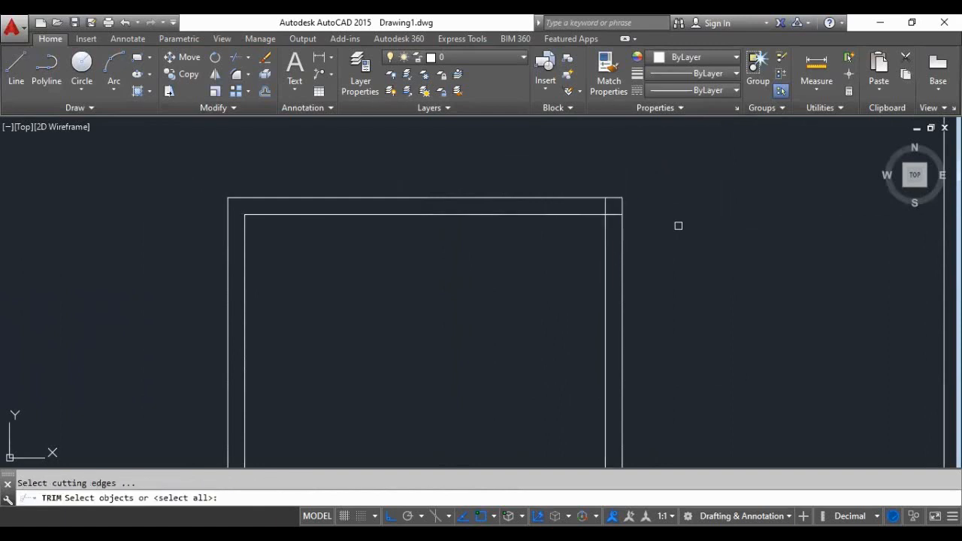
key("Return")
left_click(606, 206)
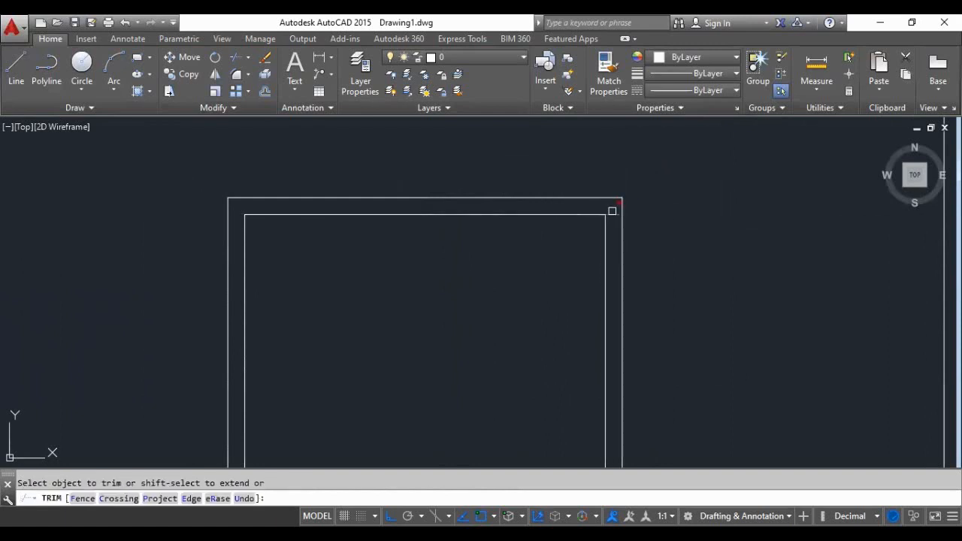
left_click(611, 211)
- Trim the overlapping line ends at both lower corners of the window frame
scroll(471, 181, "down", 3)
scroll(534, 383, "up", 5)
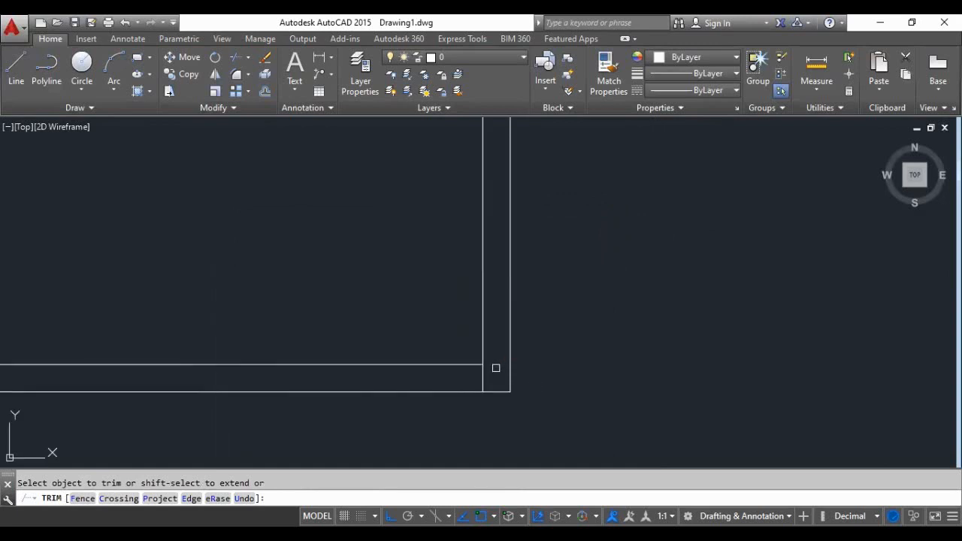
double_click(478, 381)
left_click(483, 377)
scroll(417, 372, "down", 3)
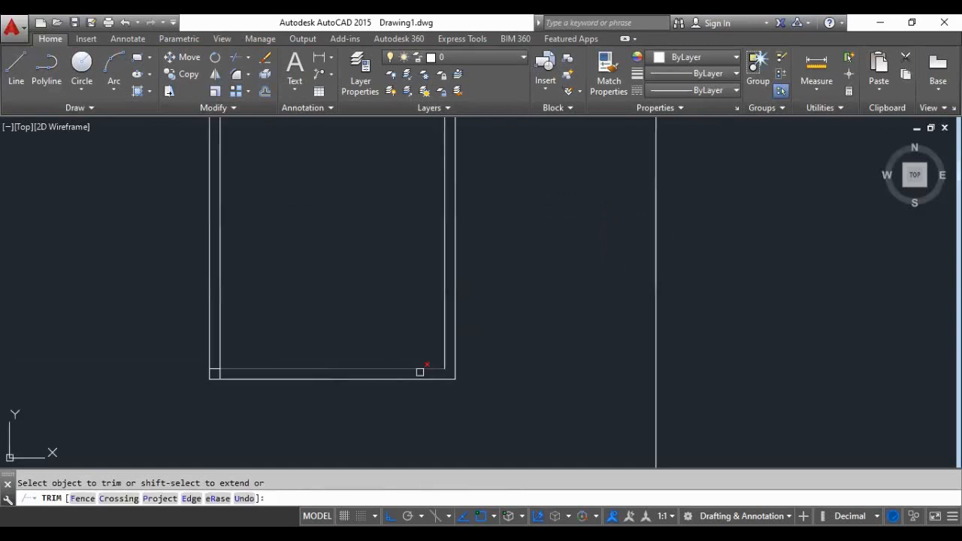
scroll(261, 372, "up", 3)
left_click(147, 371)
left_click(137, 358)
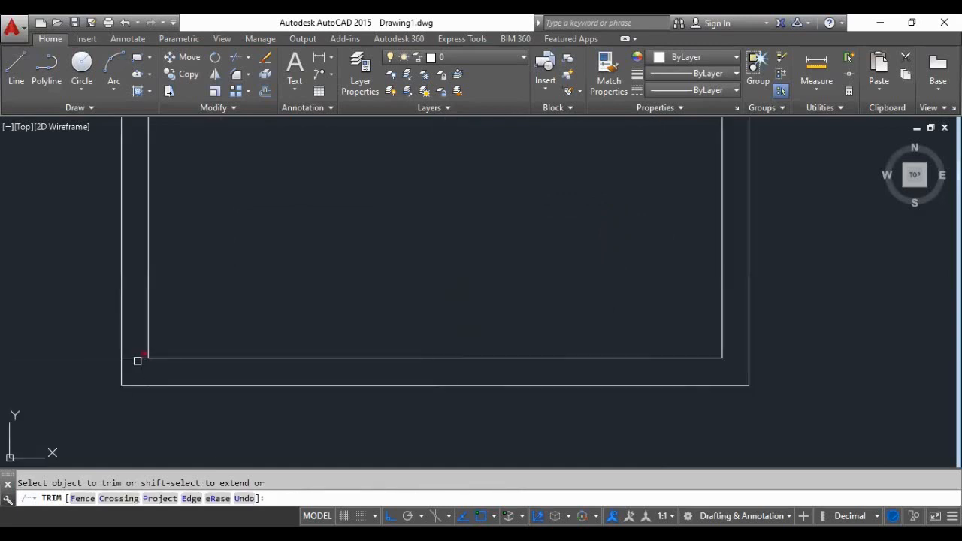
key("Return")
- Offset the inner side and head lines of the door frame inward by 0.08
scroll(388, 391, "down", 5)
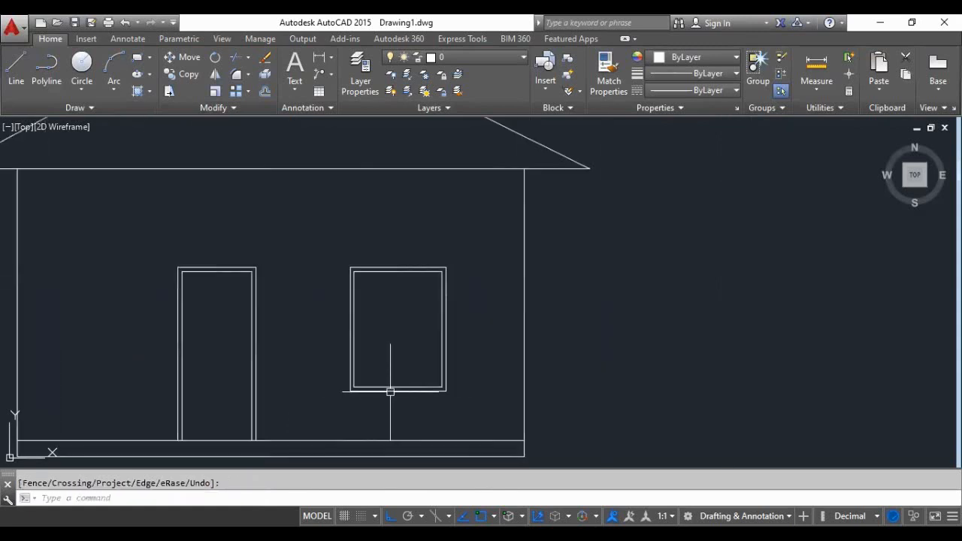
scroll(217, 355, "up", 4)
scroll(314, 316, "down", 2)
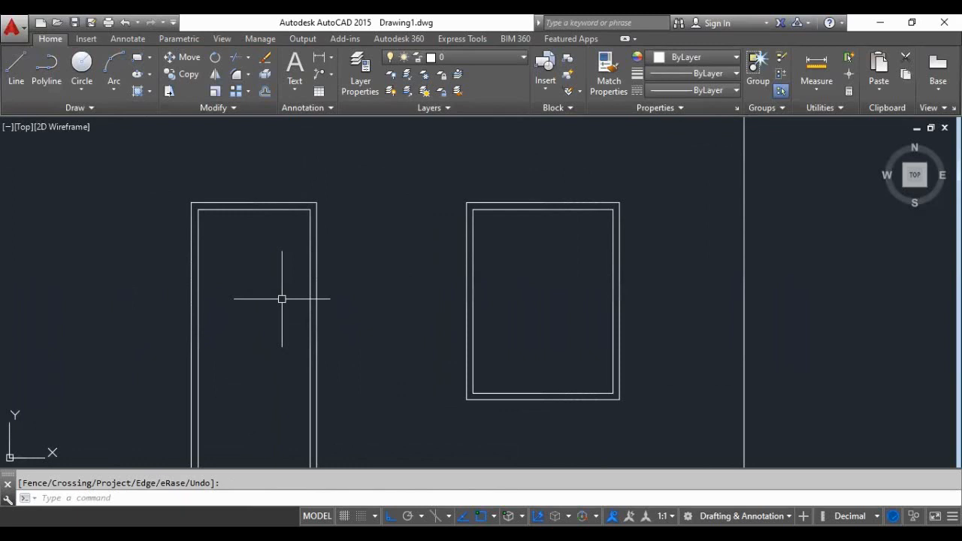
type("o")
key("Return")
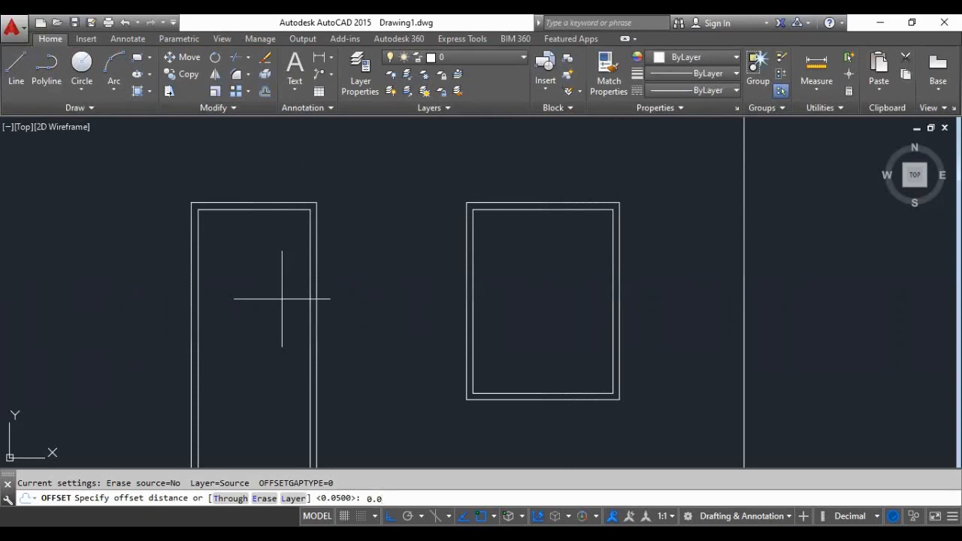
key("Return")
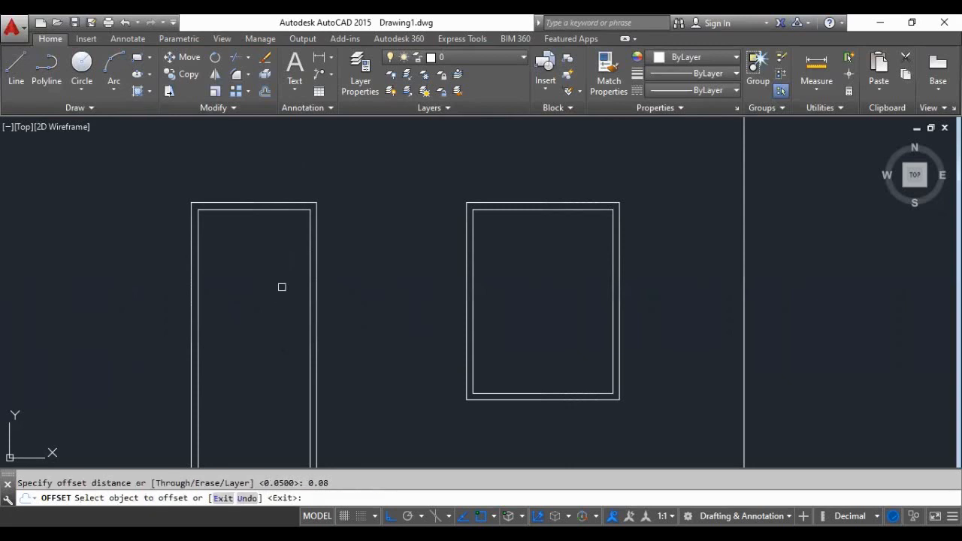
scroll(231, 257, "up", 2)
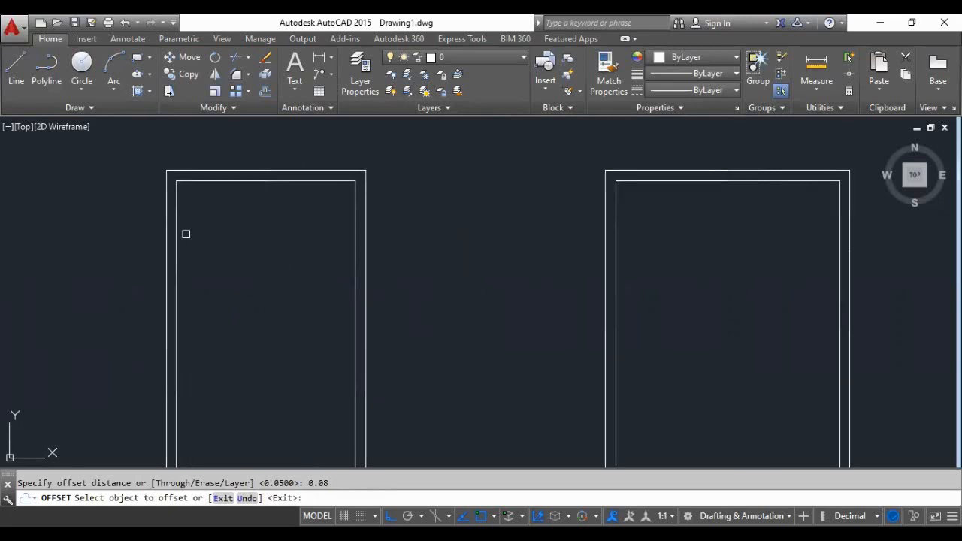
left_click(177, 236)
left_click(195, 238)
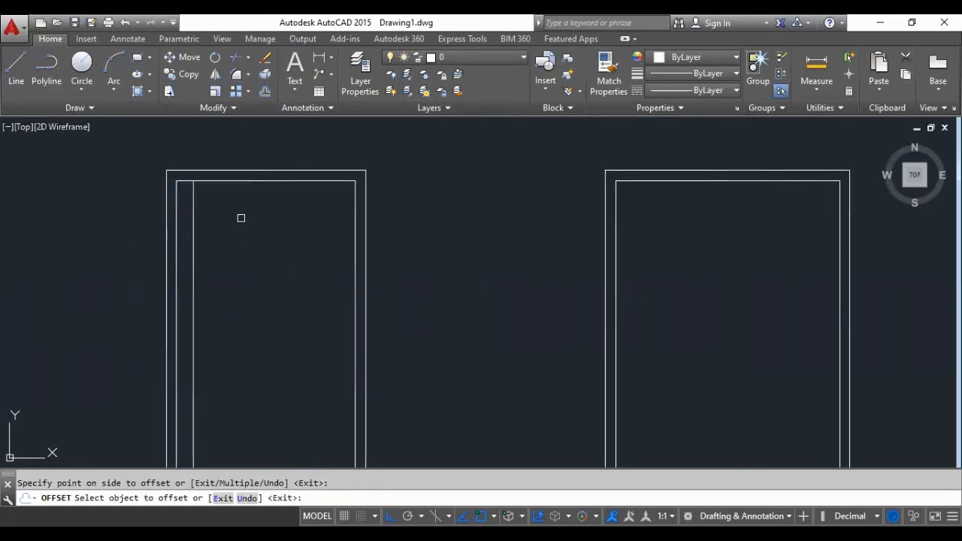
left_click(254, 182)
left_click(255, 217)
left_click(355, 263)
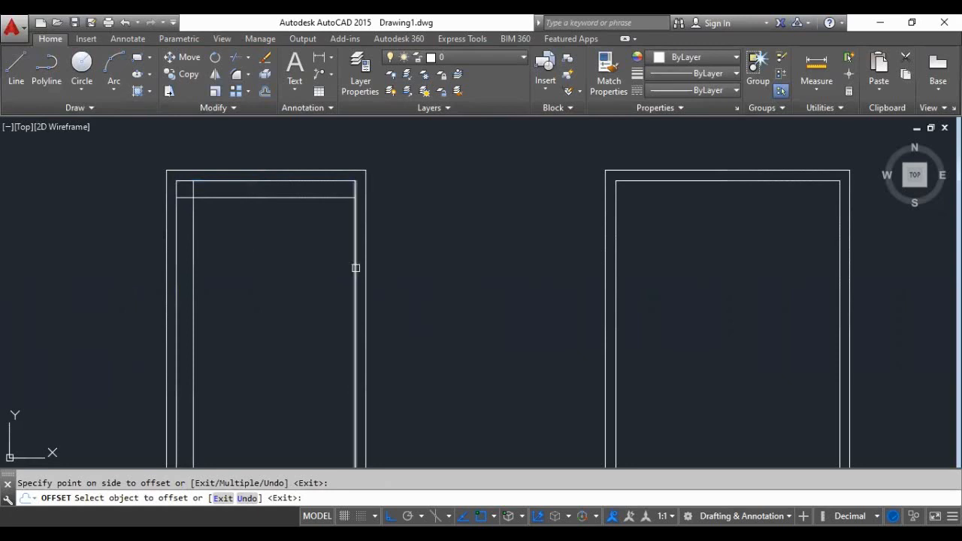
left_click(318, 275)
- Offset the floor line beneath the door upward by 0.08 to form the door's bottom rail
scroll(290, 242, "down", 4)
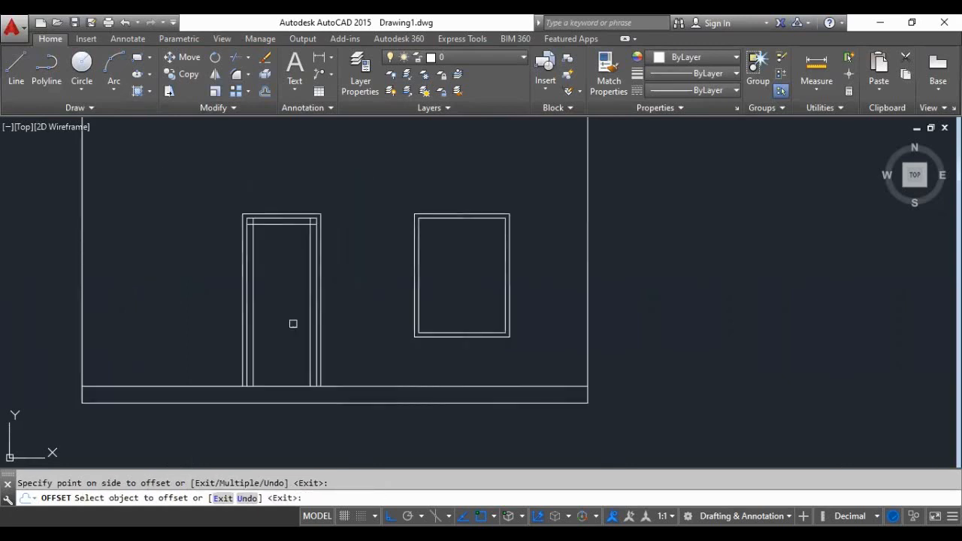
scroll(290, 355, "up", 4)
left_click(265, 430)
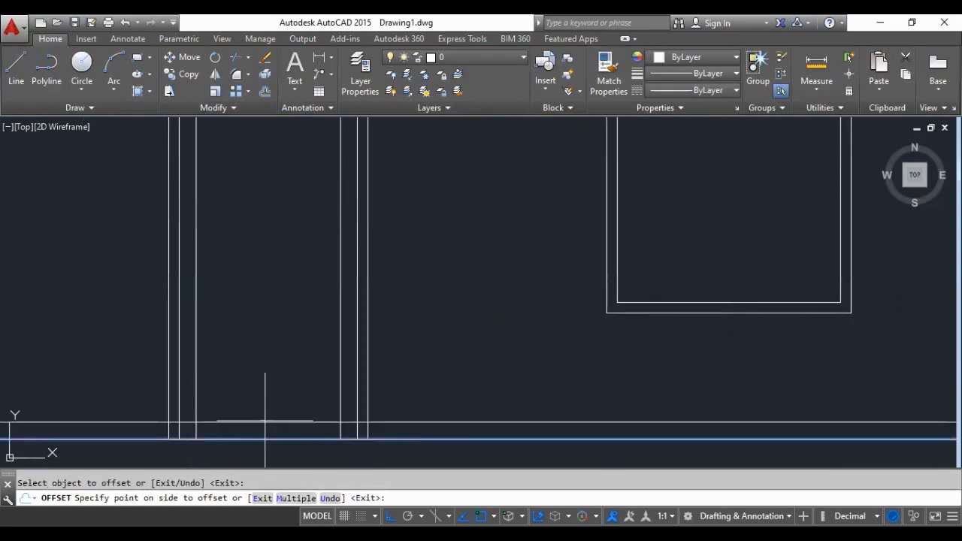
left_click(264, 411)
key("Return")
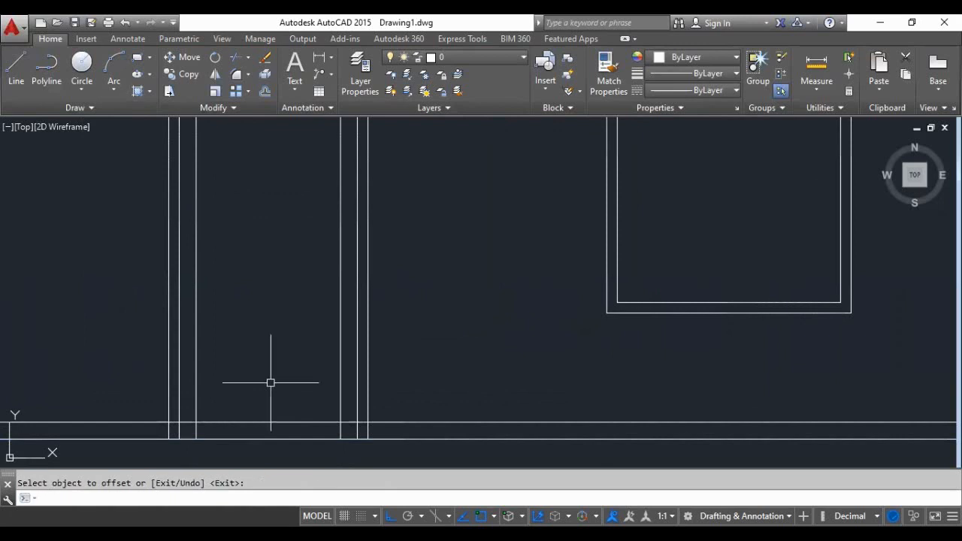
- Trim the raised floor-line offset back to the door's inner upright on the side away from the window
type("tr")
key("Return")
scroll(238, 421, "up", 3)
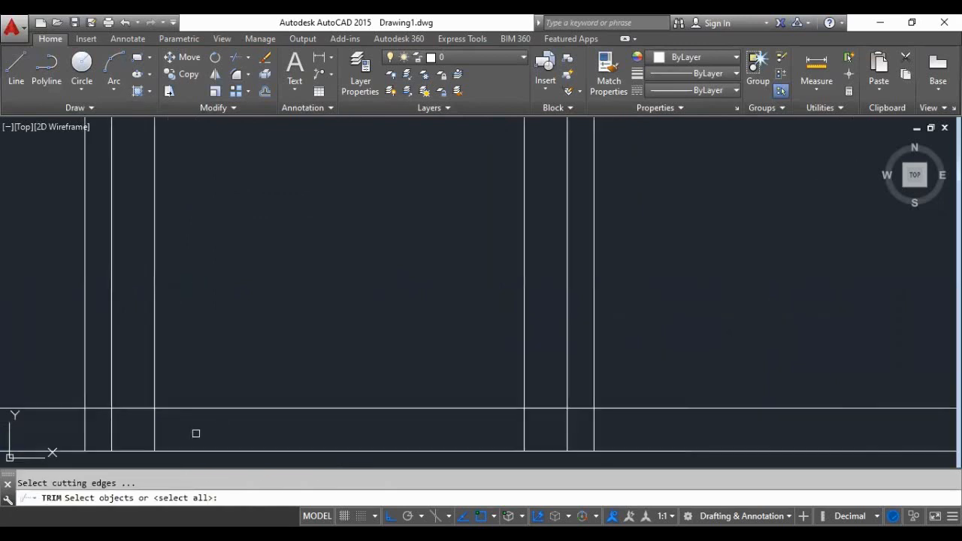
scroll(162, 426, "up", 1)
scroll(217, 403, "up", 1)
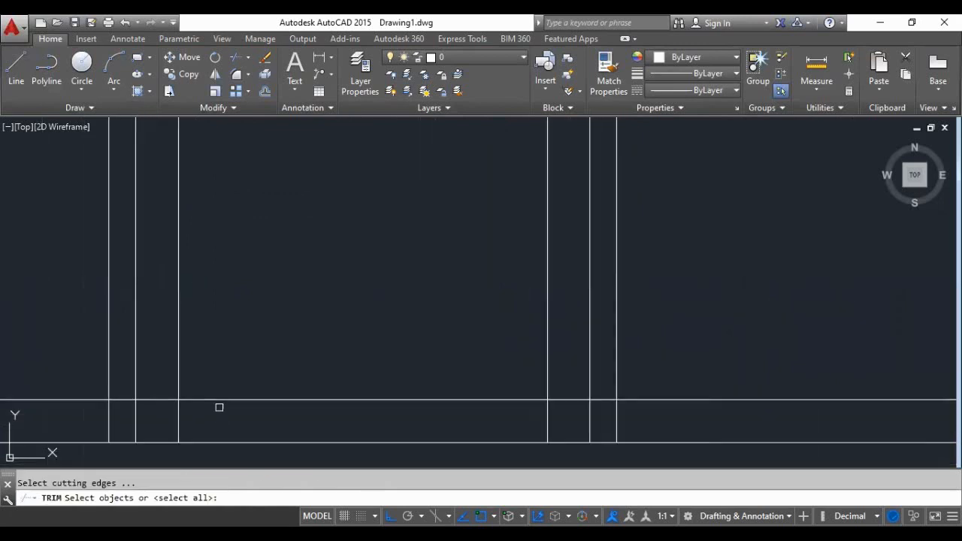
left_click(86, 400)
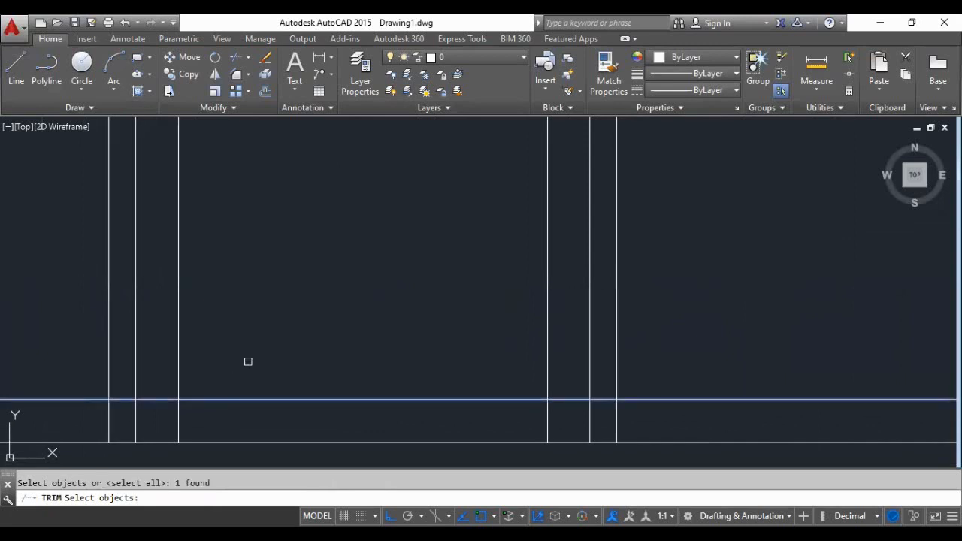
key("Return")
key("Return")
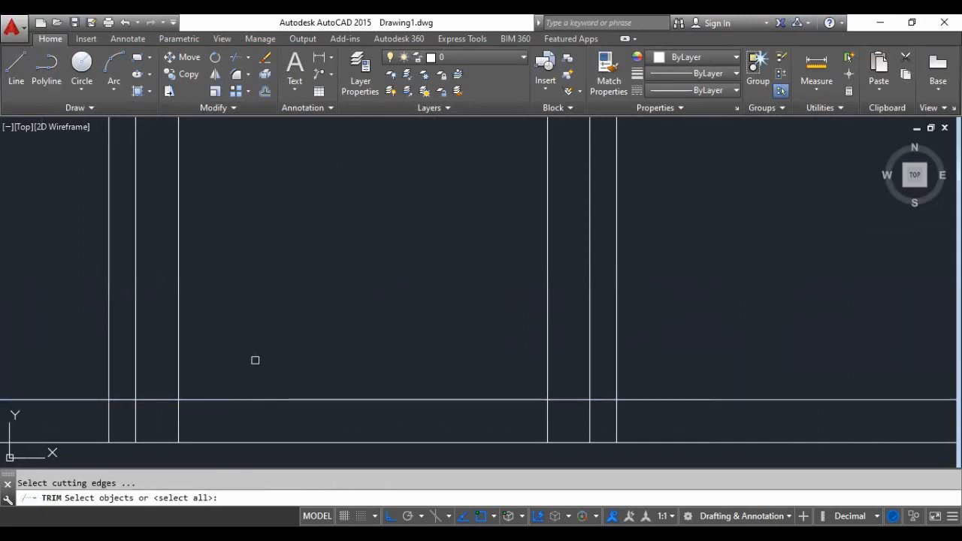
key("Return")
left_click(76, 401)
left_click(123, 400)
left_click(150, 399)
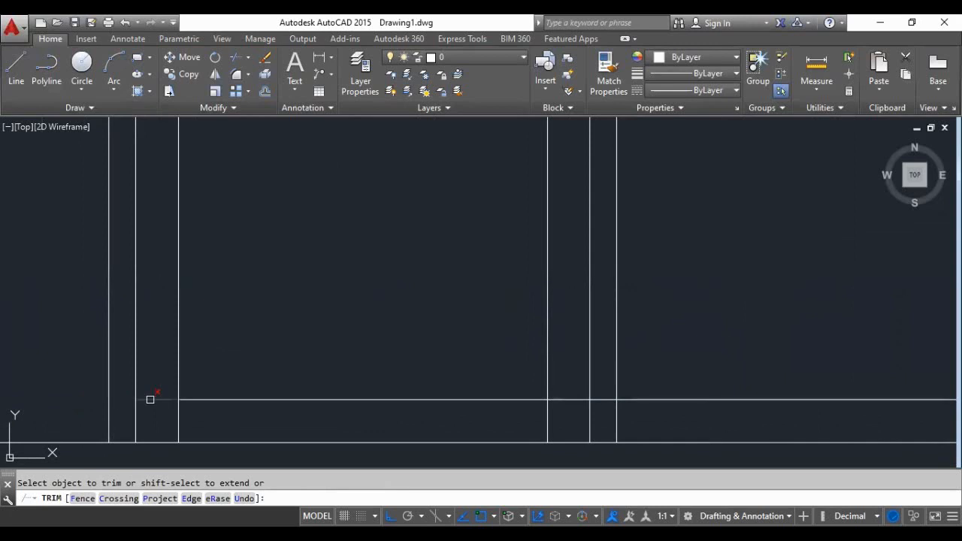
- Trim the lower ends of the door's two inner uprights below the bottom rail line
left_click(177, 425)
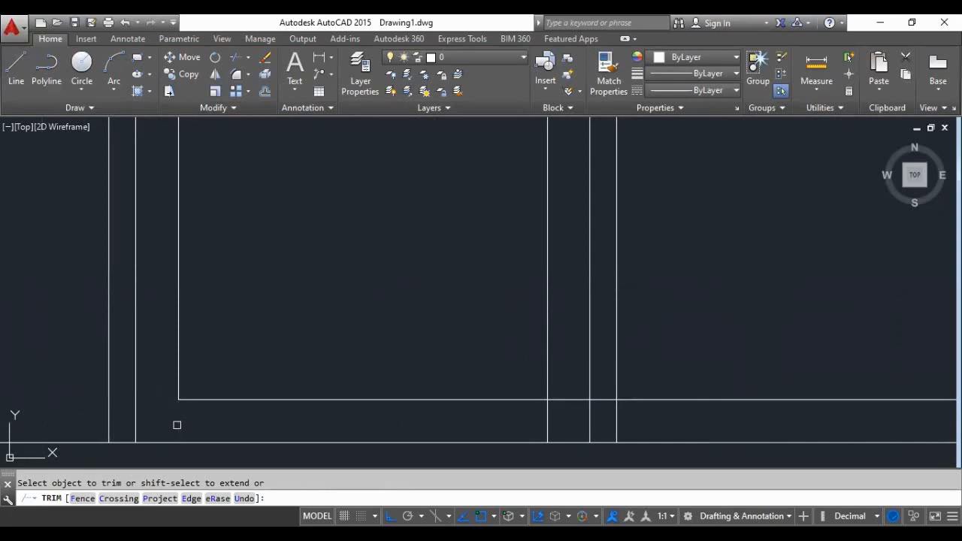
left_click(552, 423)
left_click(538, 423)
left_click(544, 421)
- Trim the door's bottom rail line on the window side back to the inner upright and the crossing line ends at both upper inner corners
left_click(567, 399)
scroll(323, 458, "down", 3)
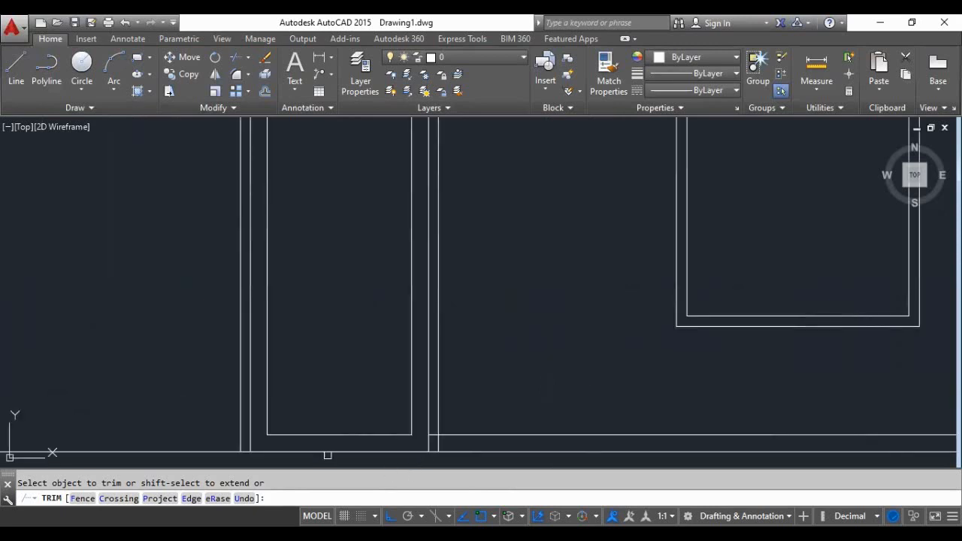
scroll(361, 428, "down", 3)
scroll(326, 199, "up", 2)
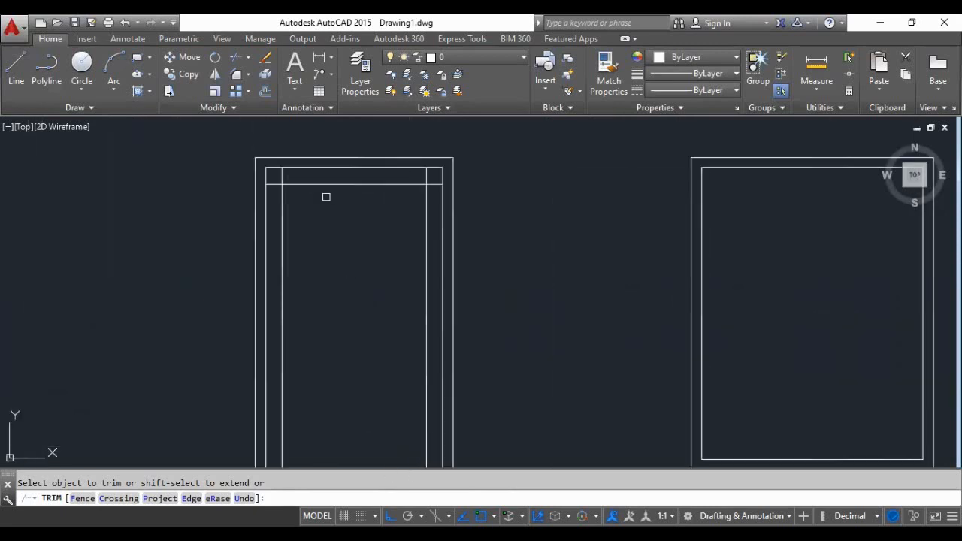
left_click(275, 184)
left_click(280, 176)
left_click(421, 175)
left_click(429, 178)
scroll(307, 228, "down", 2)
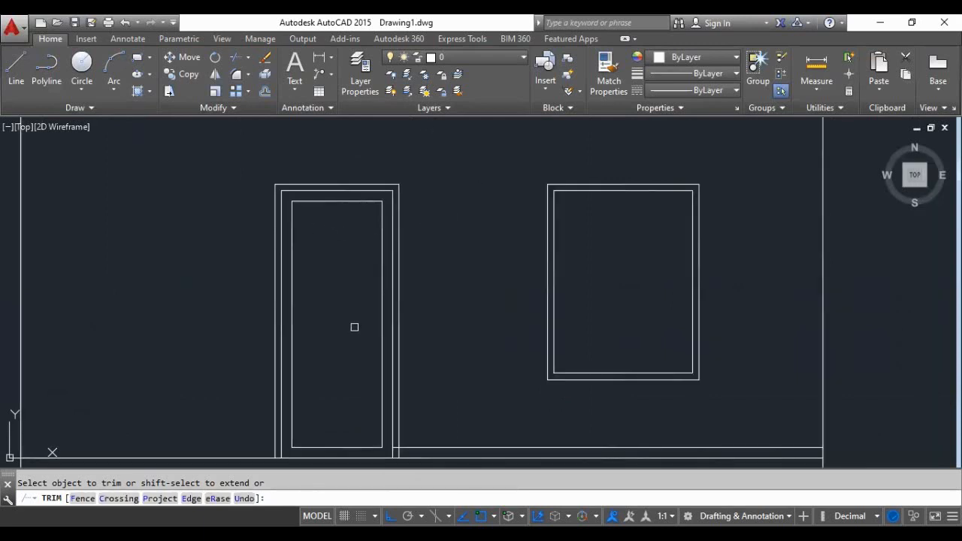
scroll(287, 329, "down", 2)
scroll(483, 274, "up", 2)
key("Return")
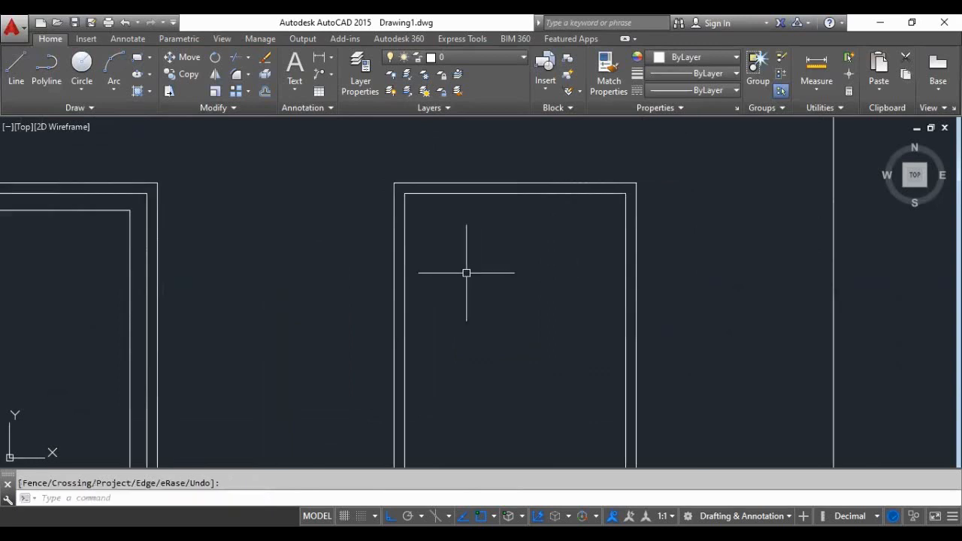
scroll(399, 228, "down", 4)
scroll(442, 266, "up", 4)
key("Return")
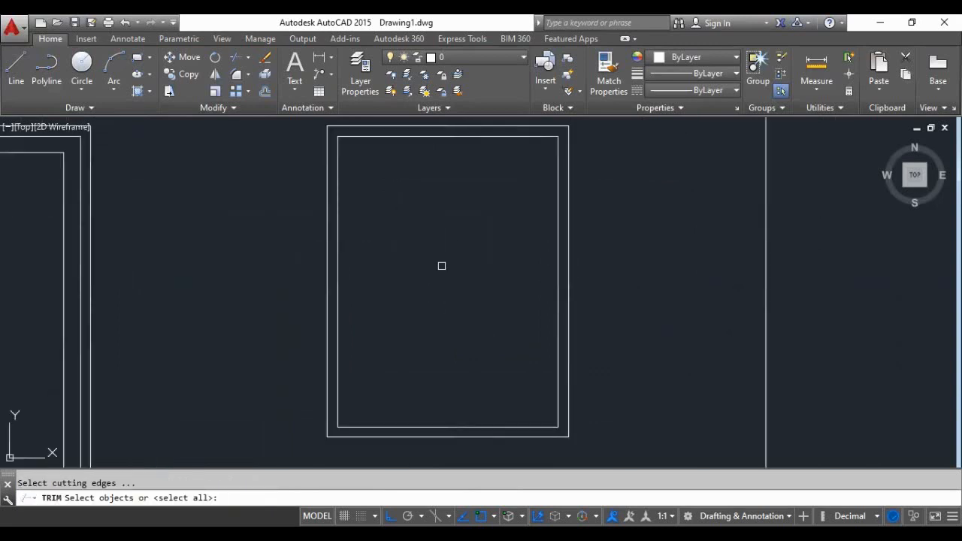
type("0.07")
key("Return")
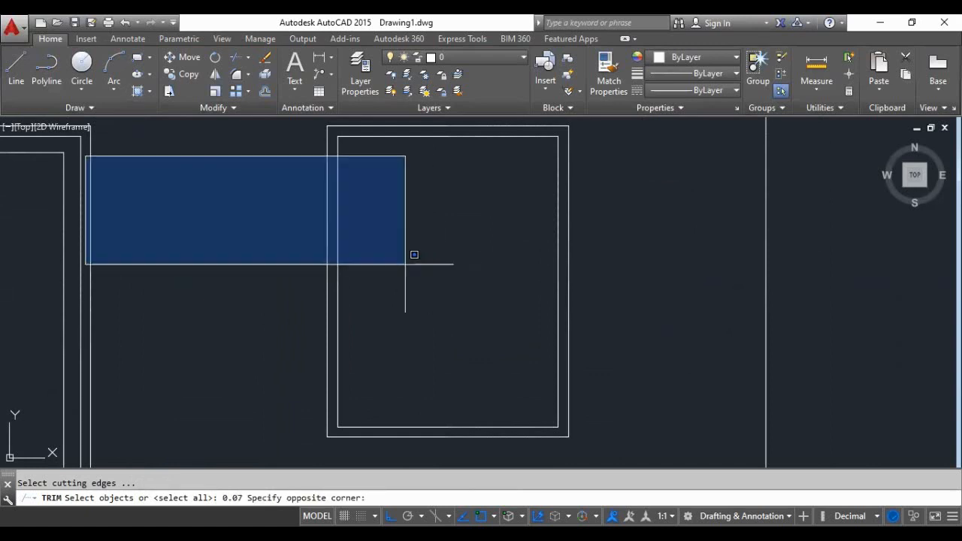
left_click(446, 298)
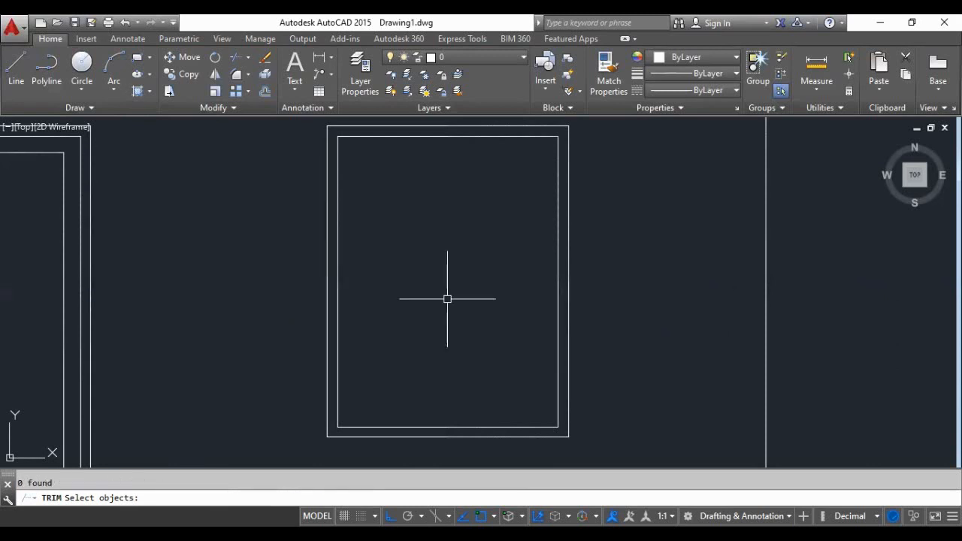
key("Escape")
- Offset all four inner lines of the window frame inward by 0.07
type("o")
key("Return")
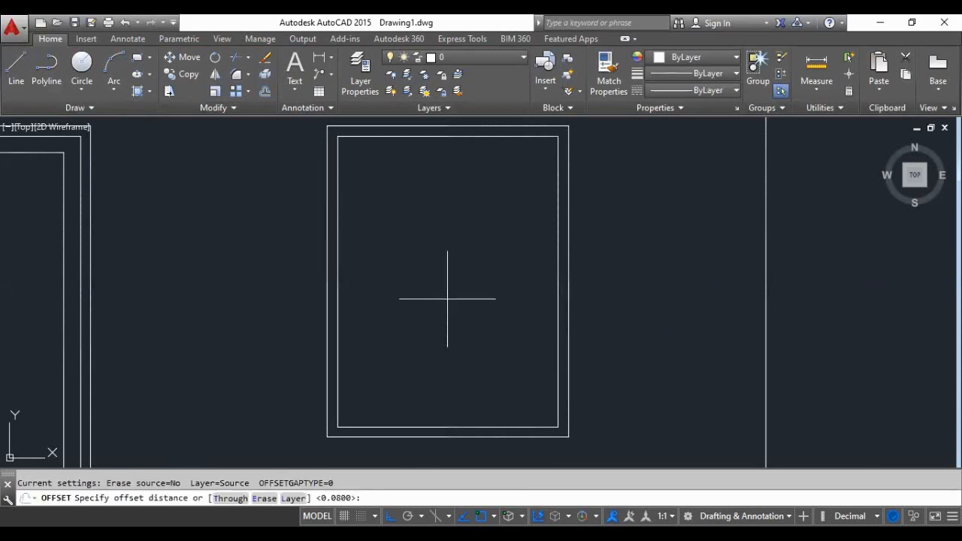
type("0.07")
key("Return")
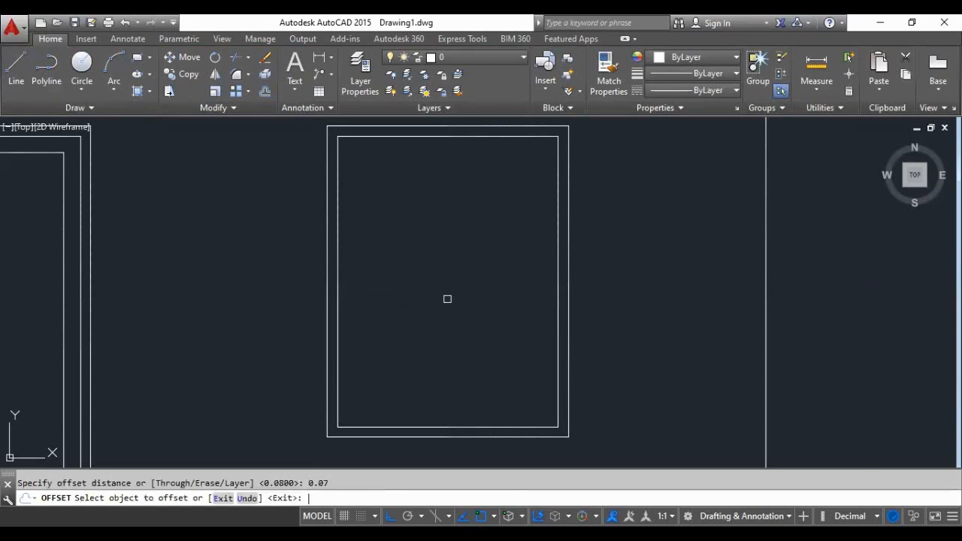
left_click(337, 300)
left_click(345, 302)
left_click(415, 138)
left_click(436, 180)
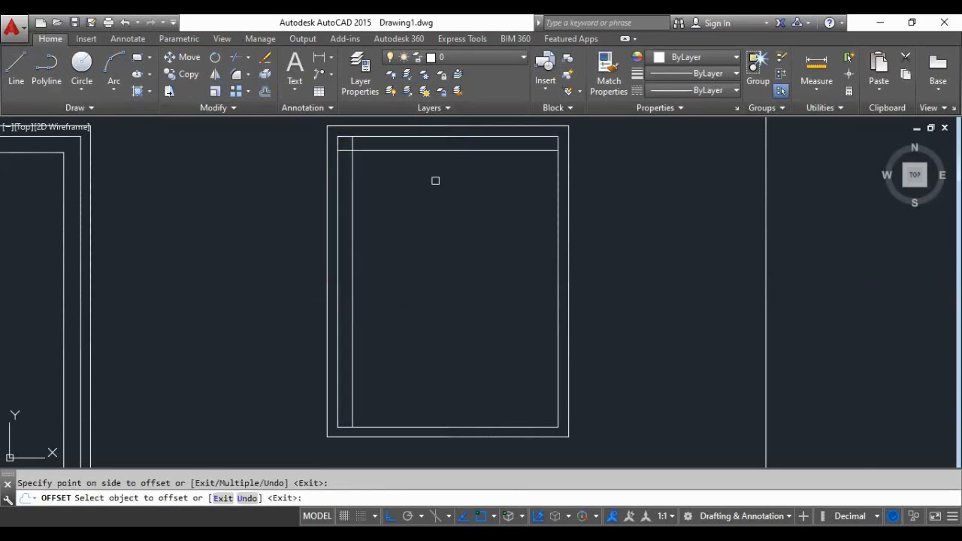
left_click(556, 238)
left_click(530, 249)
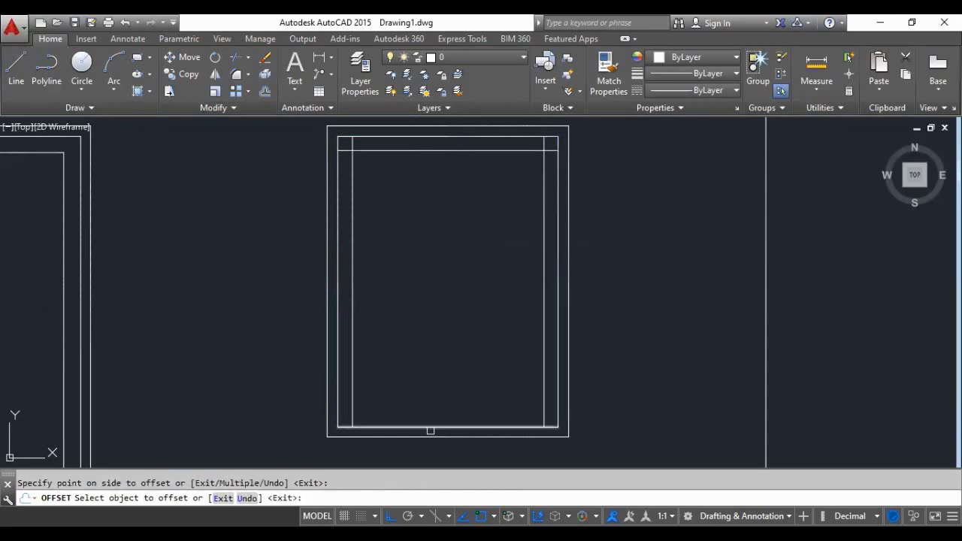
left_click(430, 428)
left_click(433, 410)
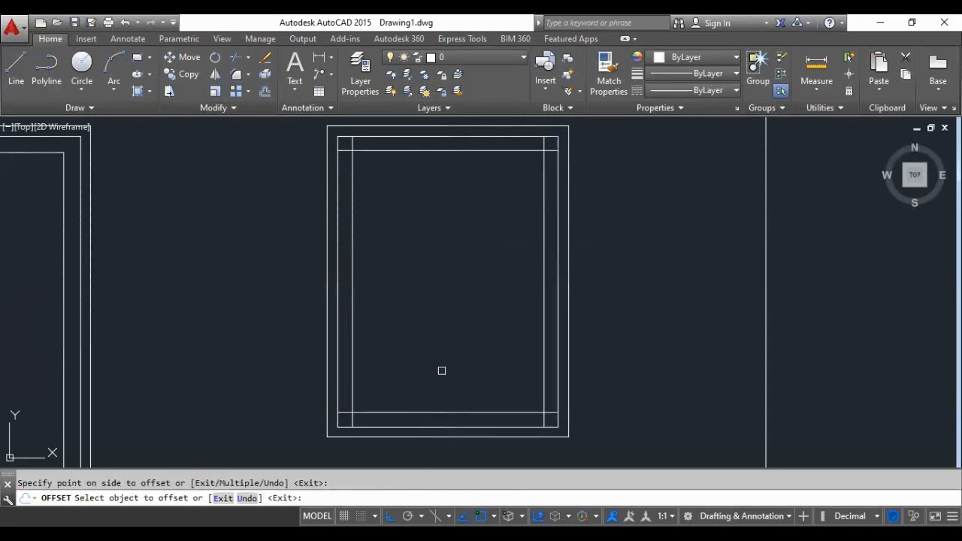
key("Return")
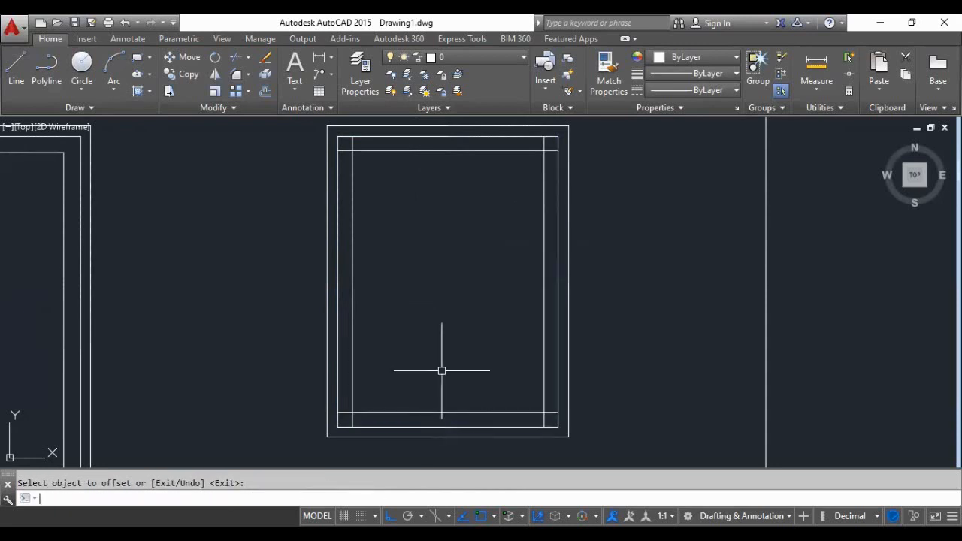
- Trim the crossing line ends at the two lower corners of the window's innermost frame
type("tr")
key("Return")
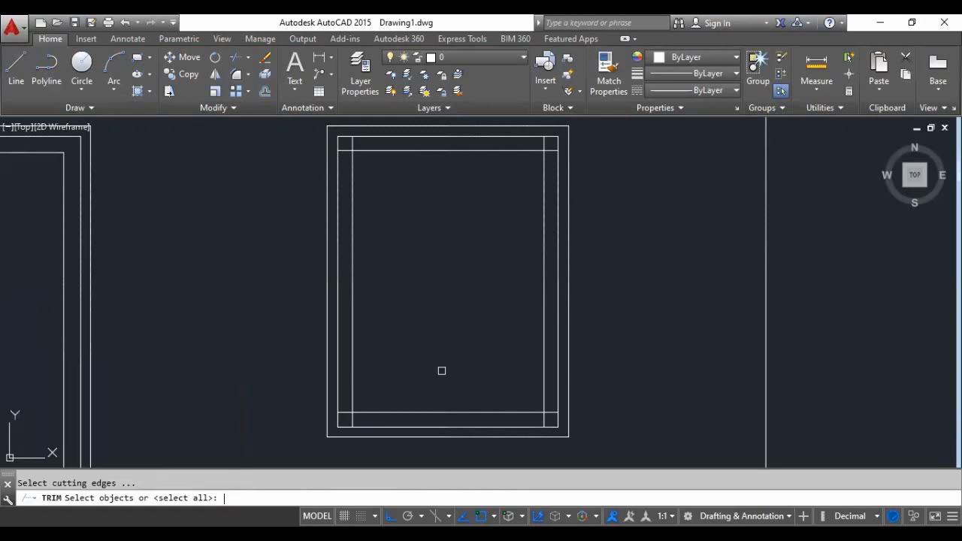
key("Return")
scroll(366, 432, "up", 4)
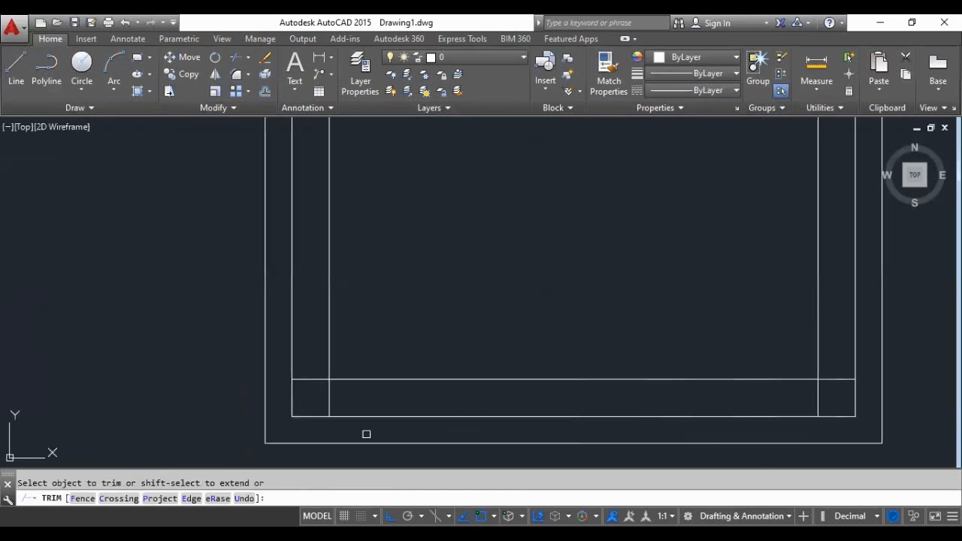
left_click(331, 397)
left_click(309, 379)
left_click(821, 396)
left_click(837, 380)
- Trim the crossing line ends at the two upper corners of the window's innermost frame
scroll(571, 419, "down", 2)
scroll(571, 420, "down", 2)
scroll(477, 137, "up", 5)
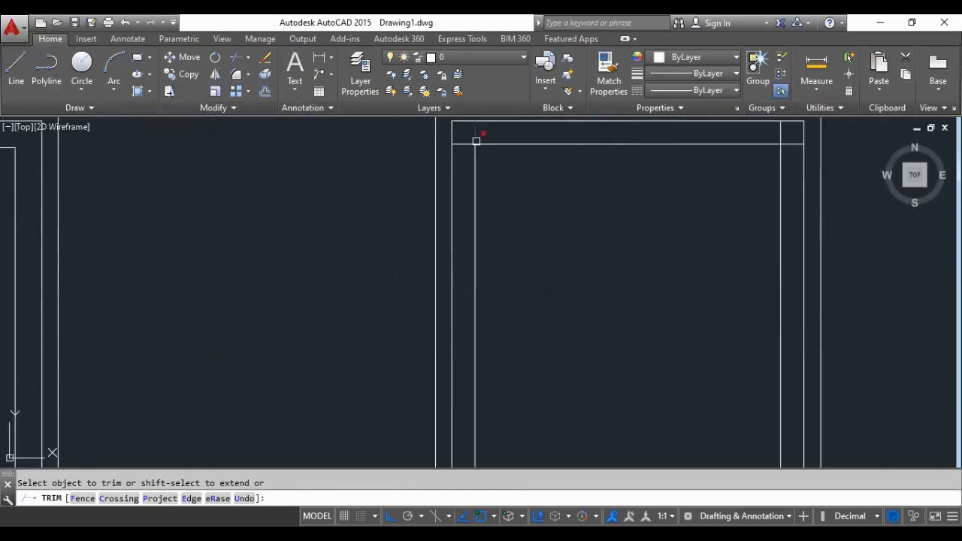
scroll(353, 309, "down", 4)
scroll(379, 274, "up", 3)
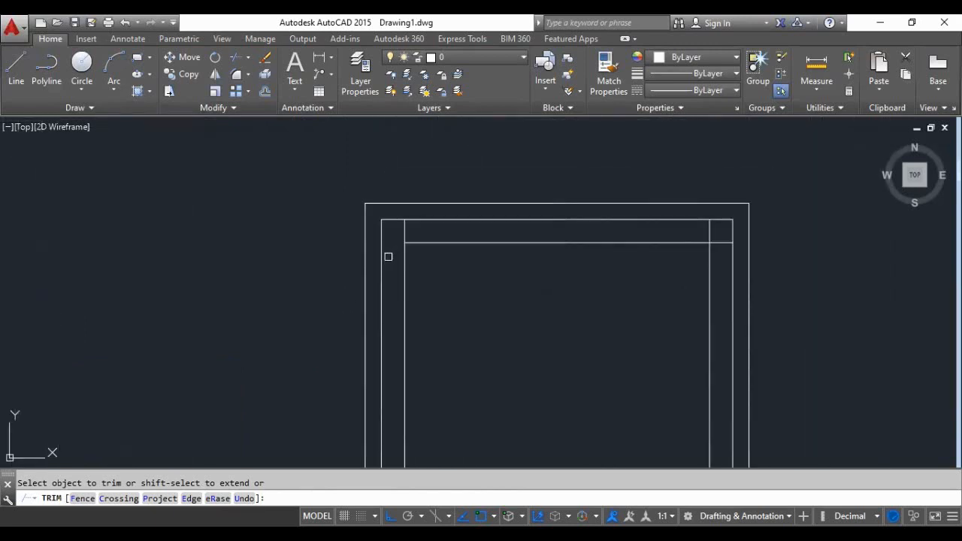
left_click(404, 231)
left_click(709, 232)
left_click(717, 242)
scroll(311, 270, "down", 2)
key("Return")
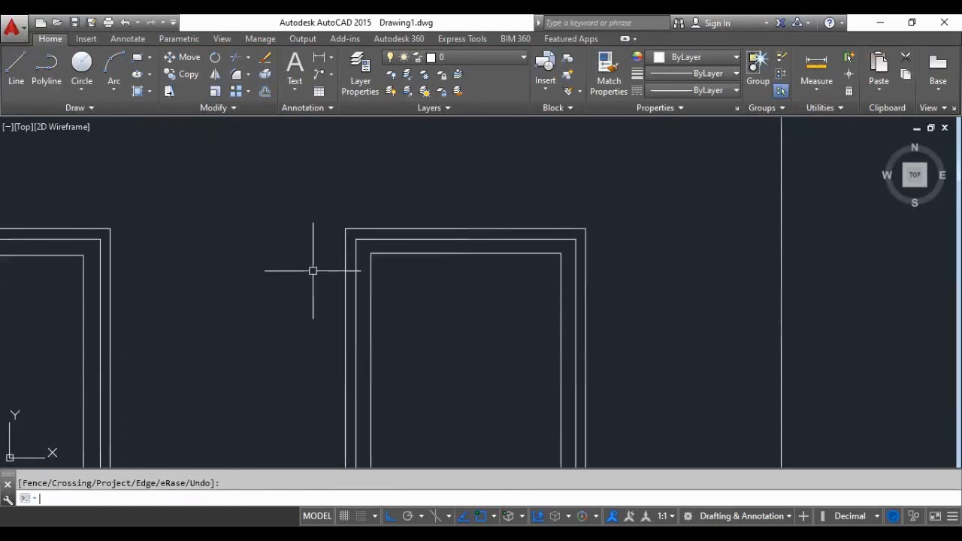
- Examine the elevation's door and window framing together with the dimensioned floor plan beneath it
scroll(313, 271, "down", 8)
scroll(286, 326, "up", 2)
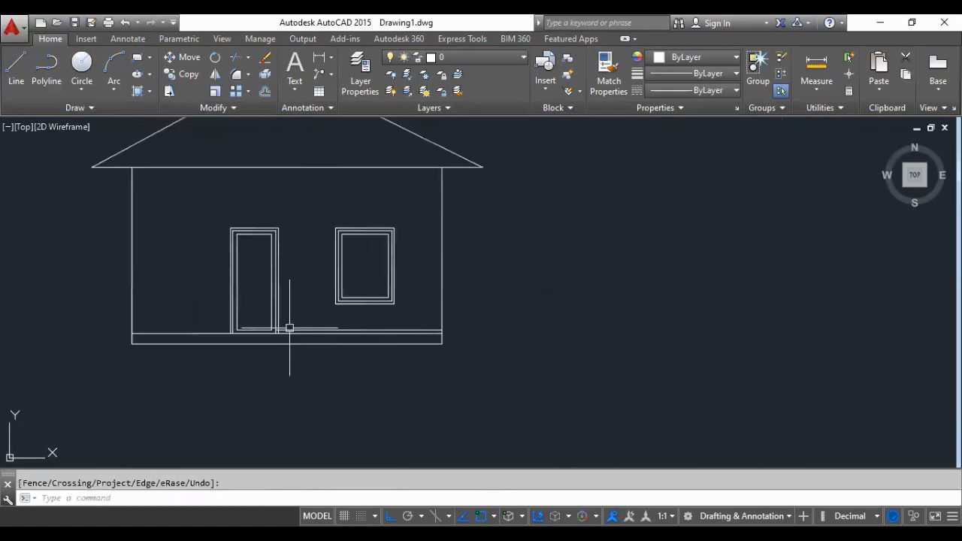
scroll(446, 366, "down", 2)
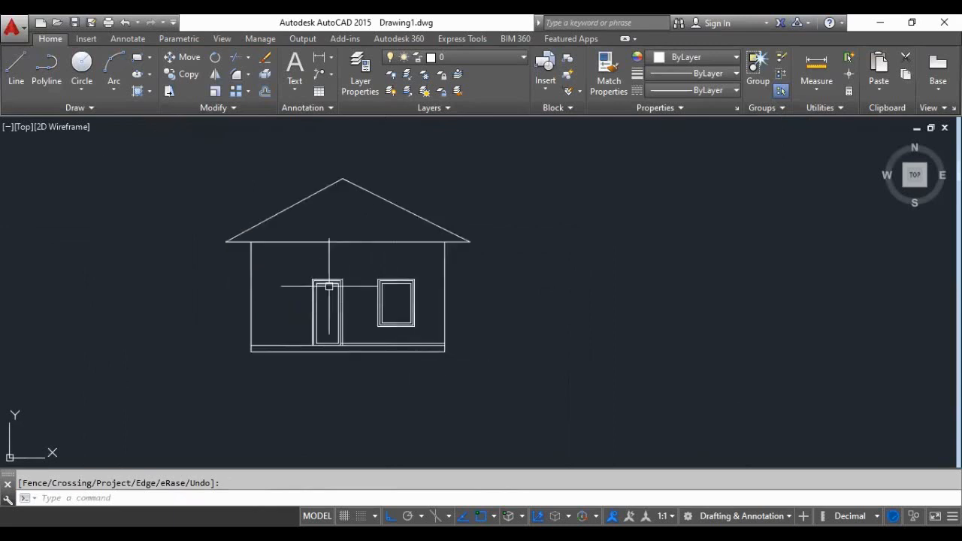
scroll(332, 283, "down", 4)
scroll(344, 342, "up", 4)
scroll(317, 270, "down", 3)
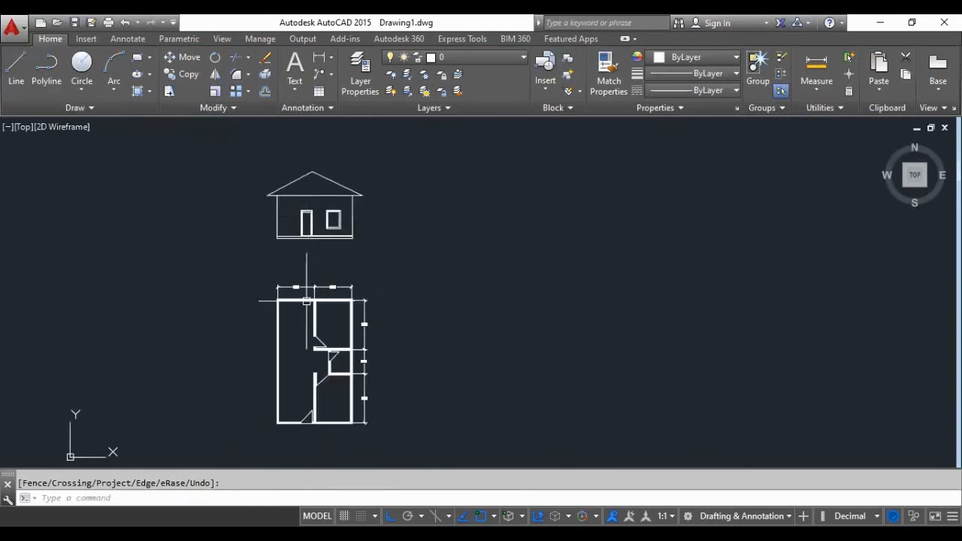
scroll(308, 278, "up", 1)
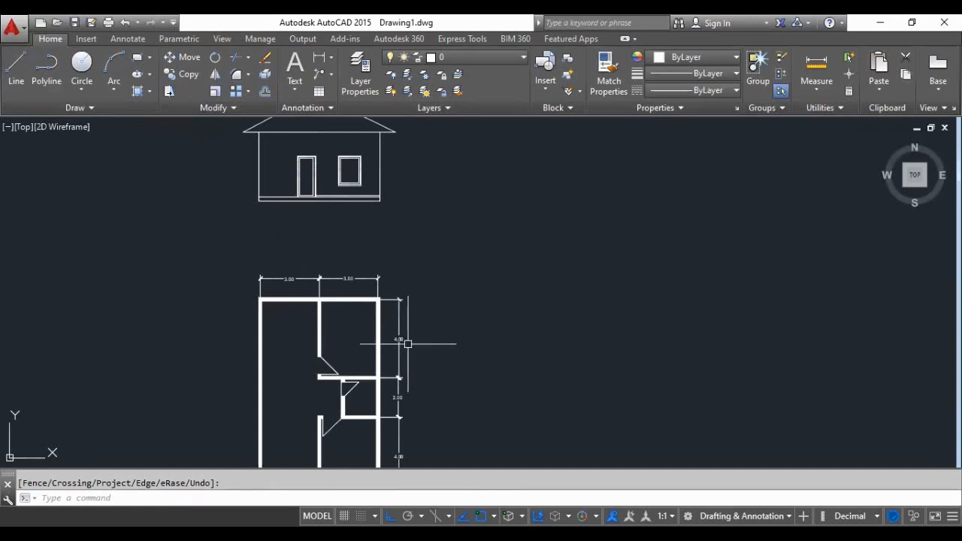
scroll(403, 320, "down", 2)
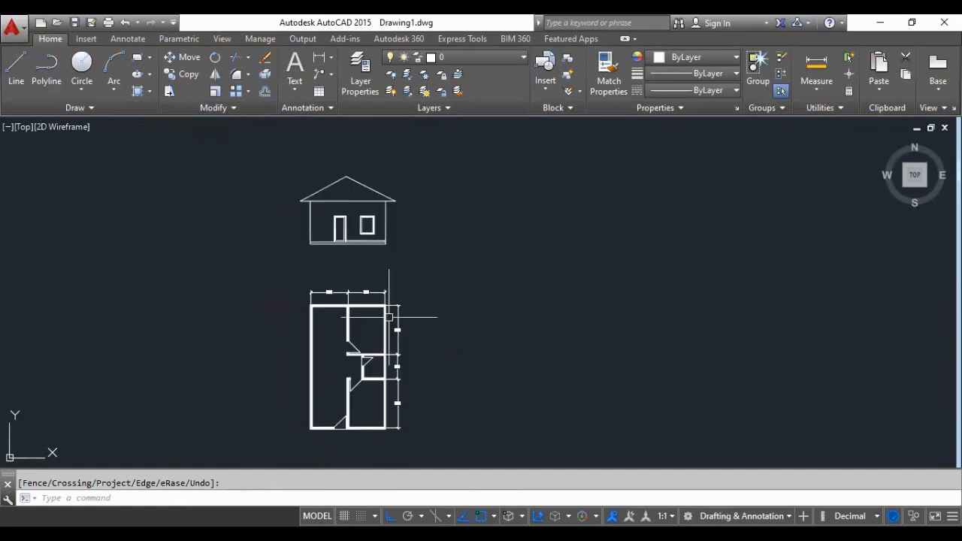
scroll(272, 349, "up", 2)
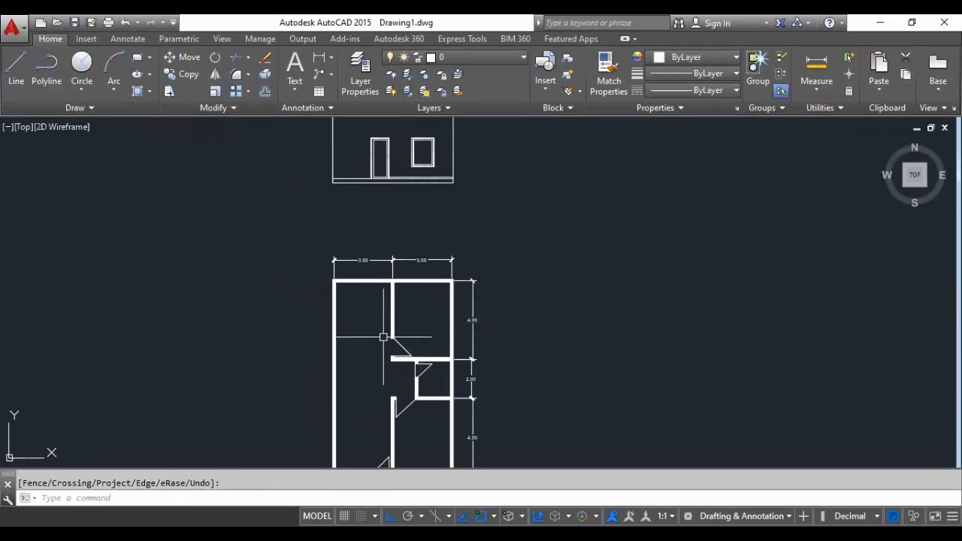
scroll(412, 351, "down", 2)
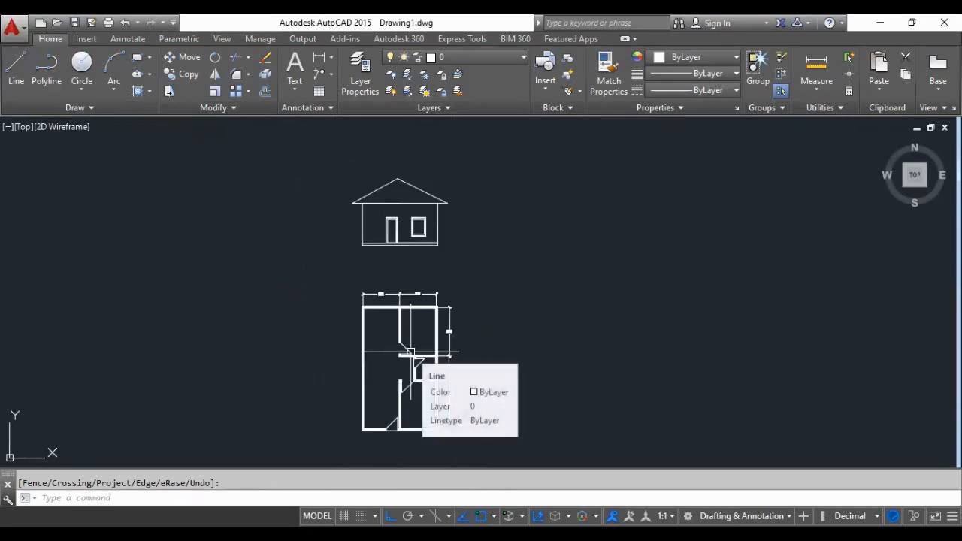